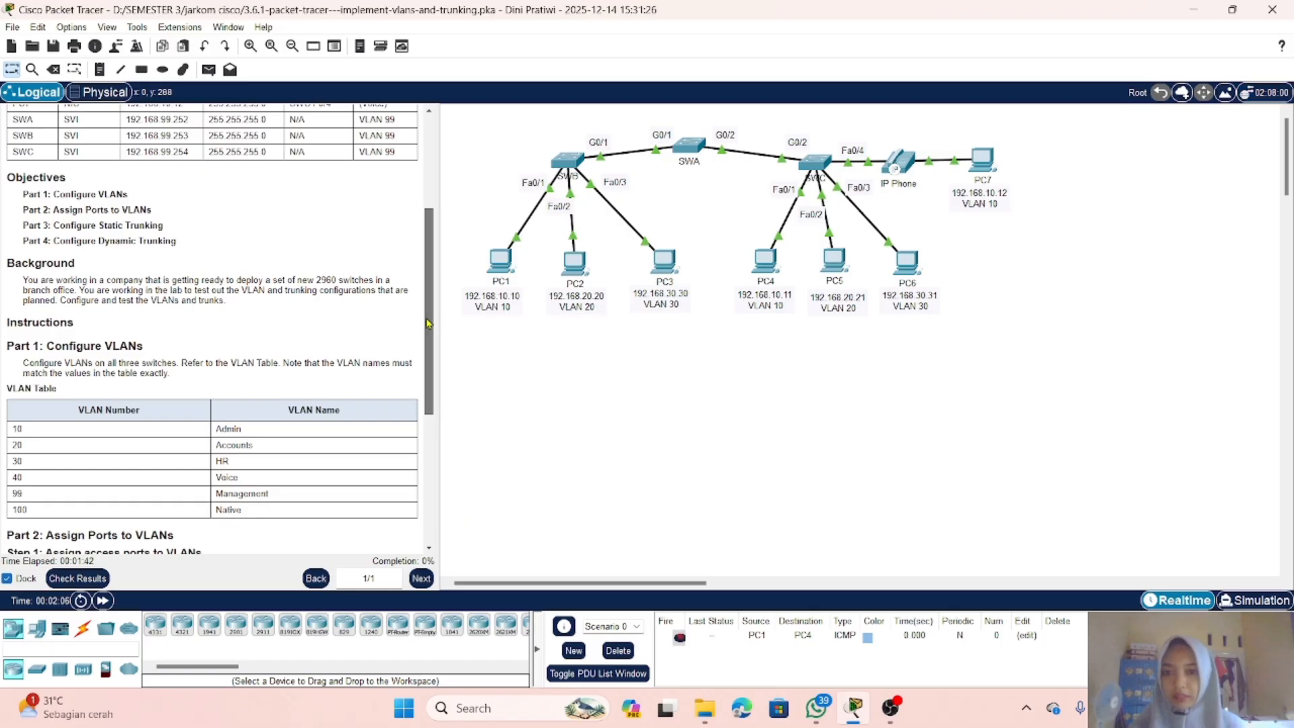
Step: Read through the lab's addressing table, objectives and VLAN table in the instructions pane
drag(429, 305, 429, 210)
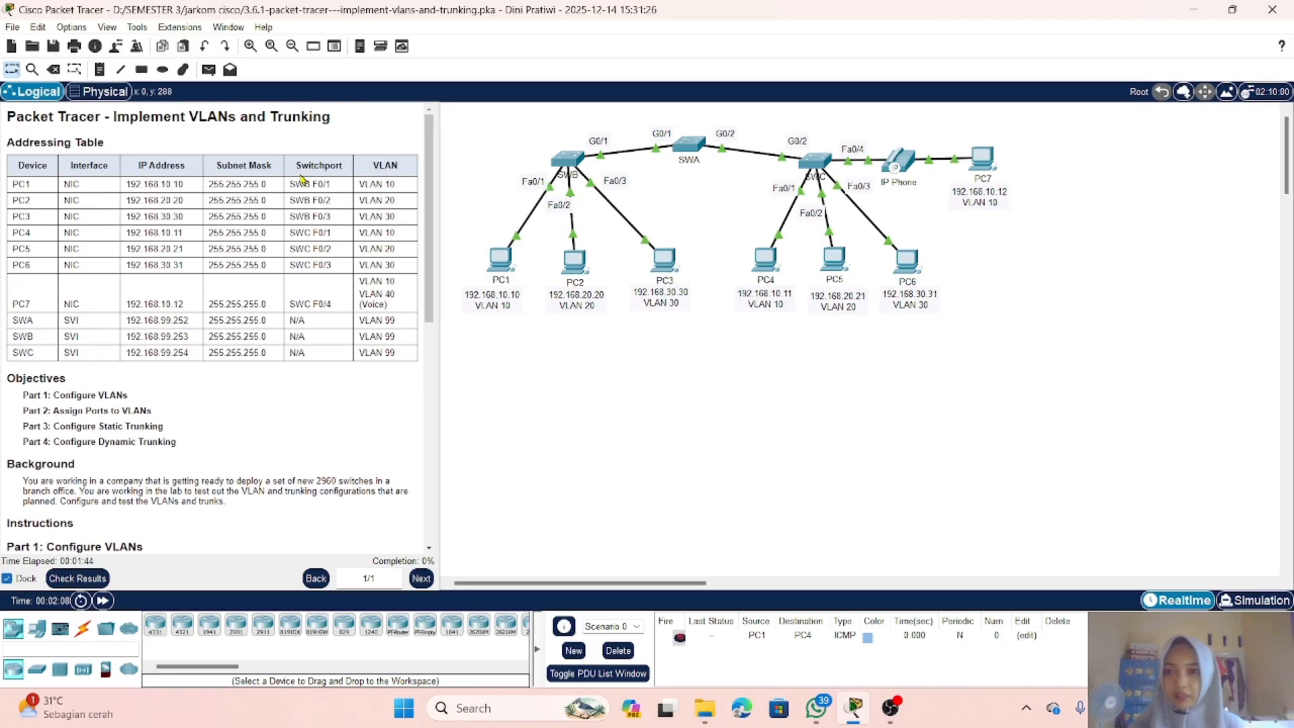
scroll(314, 220, down, 3)
scroll(314, 220, down, 6)
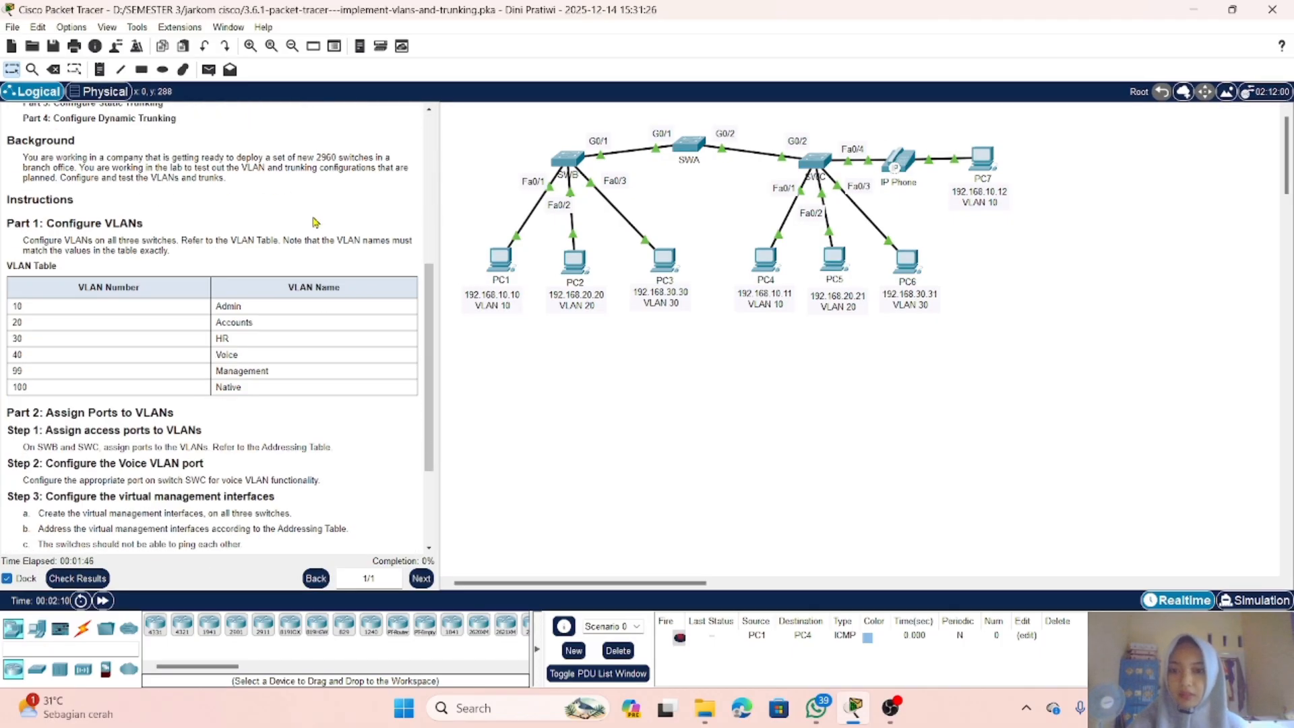
scroll(316, 221, up, 8)
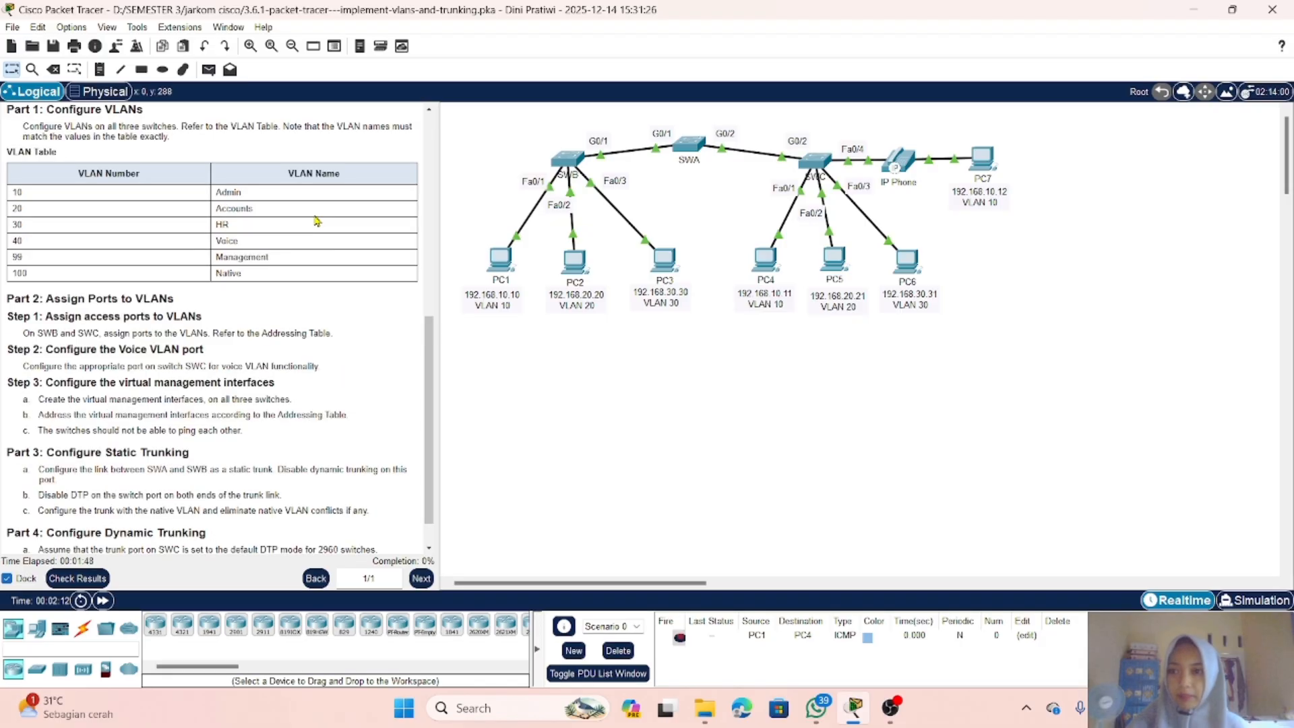
scroll(316, 219, up, 1)
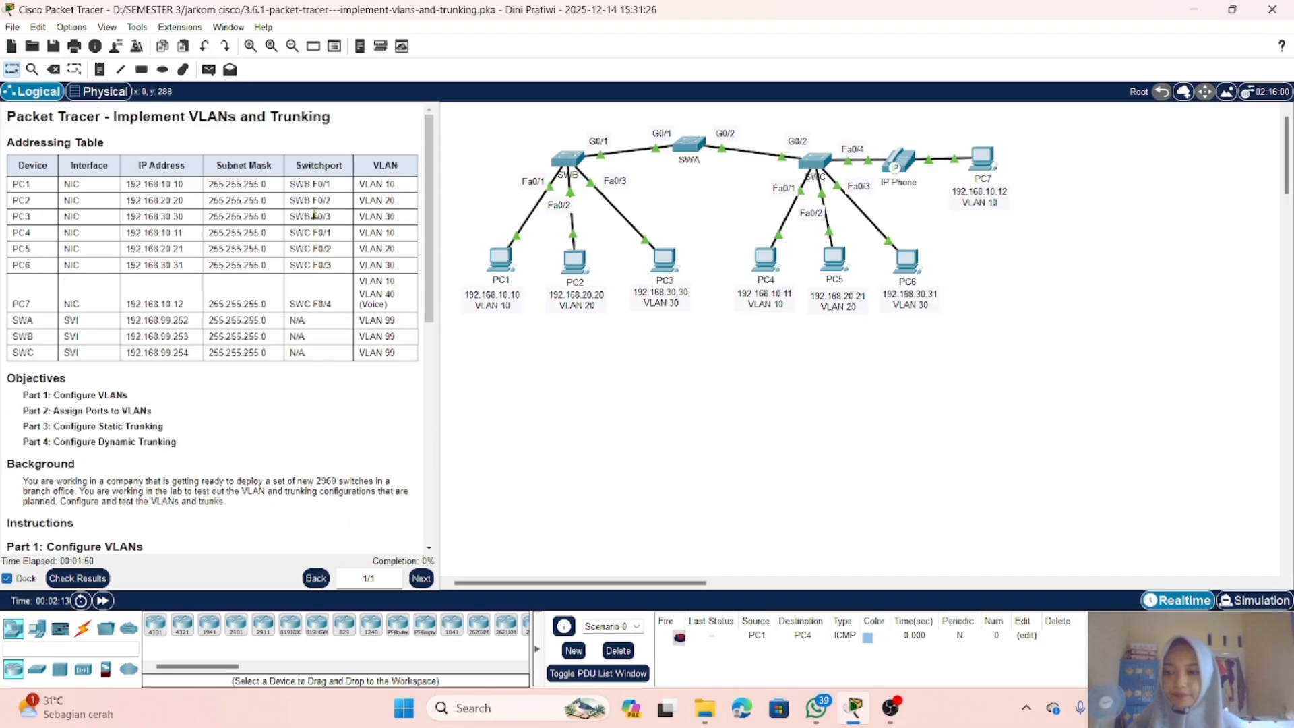
scroll(314, 213, down, 3)
scroll(314, 212, up, 2)
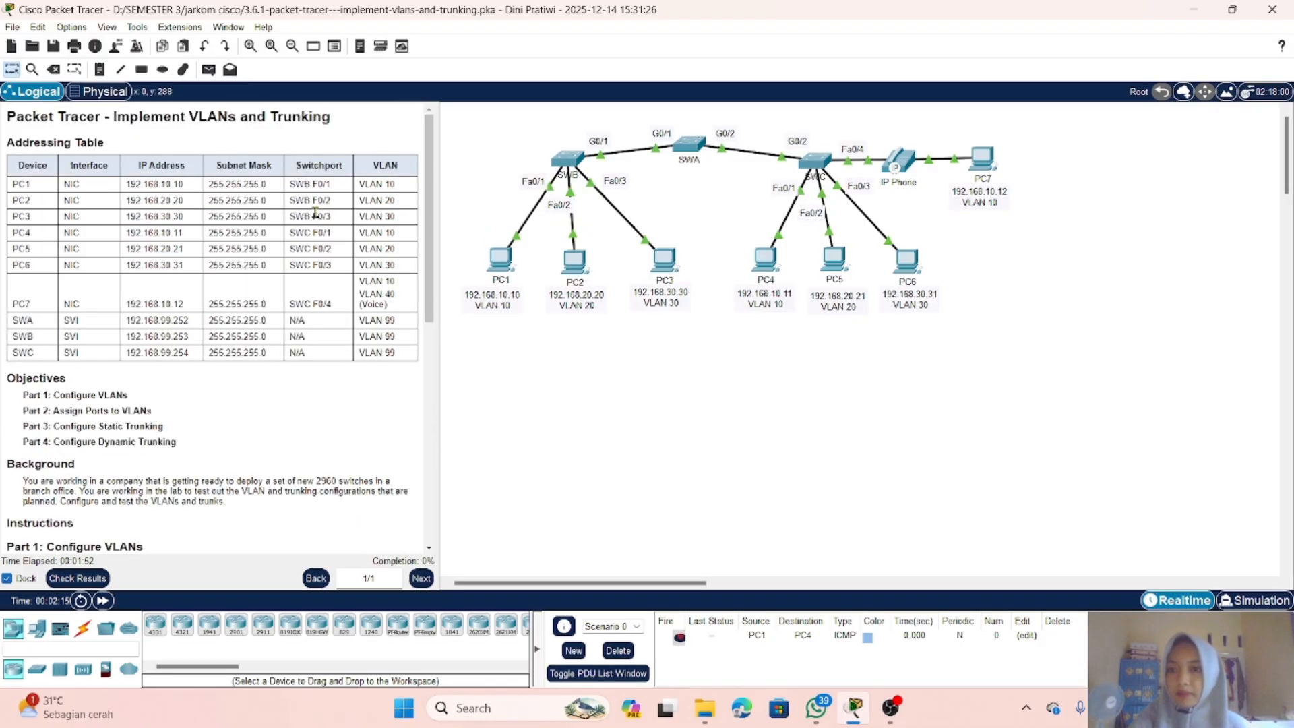
scroll(316, 216, down, 5)
scroll(316, 216, down, 1)
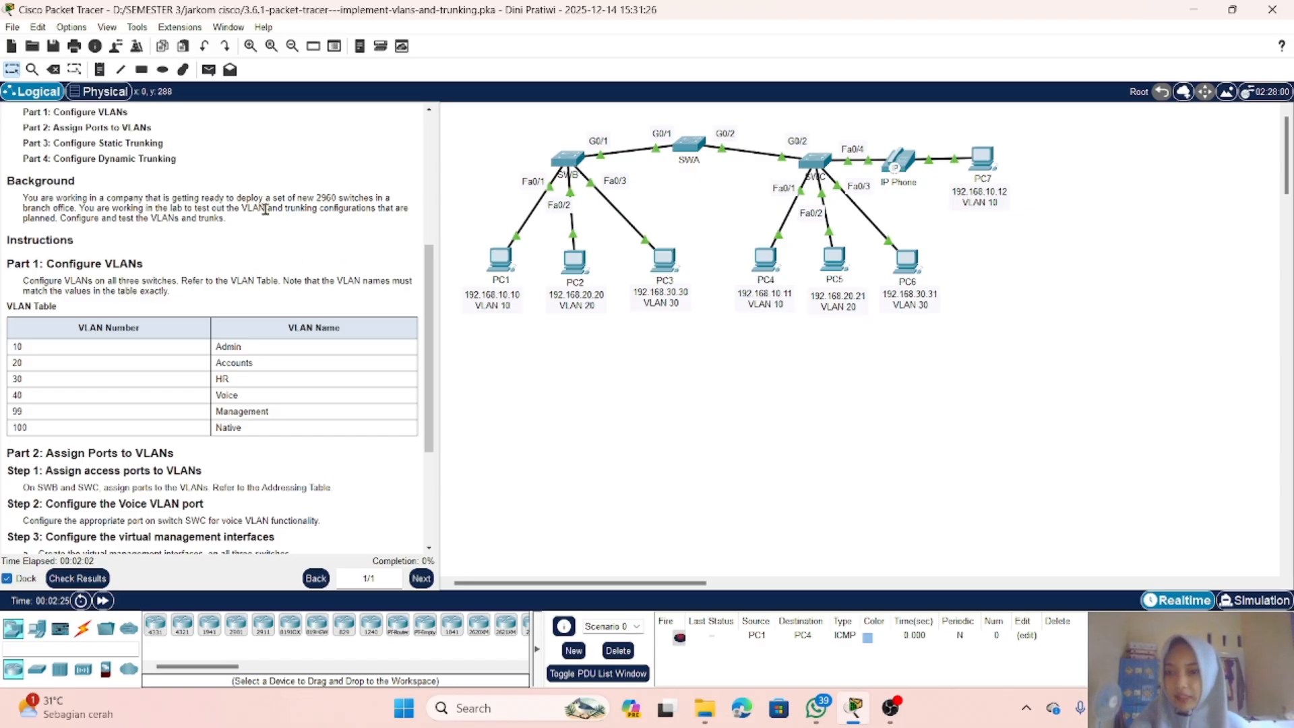
scroll(254, 230, up, 1)
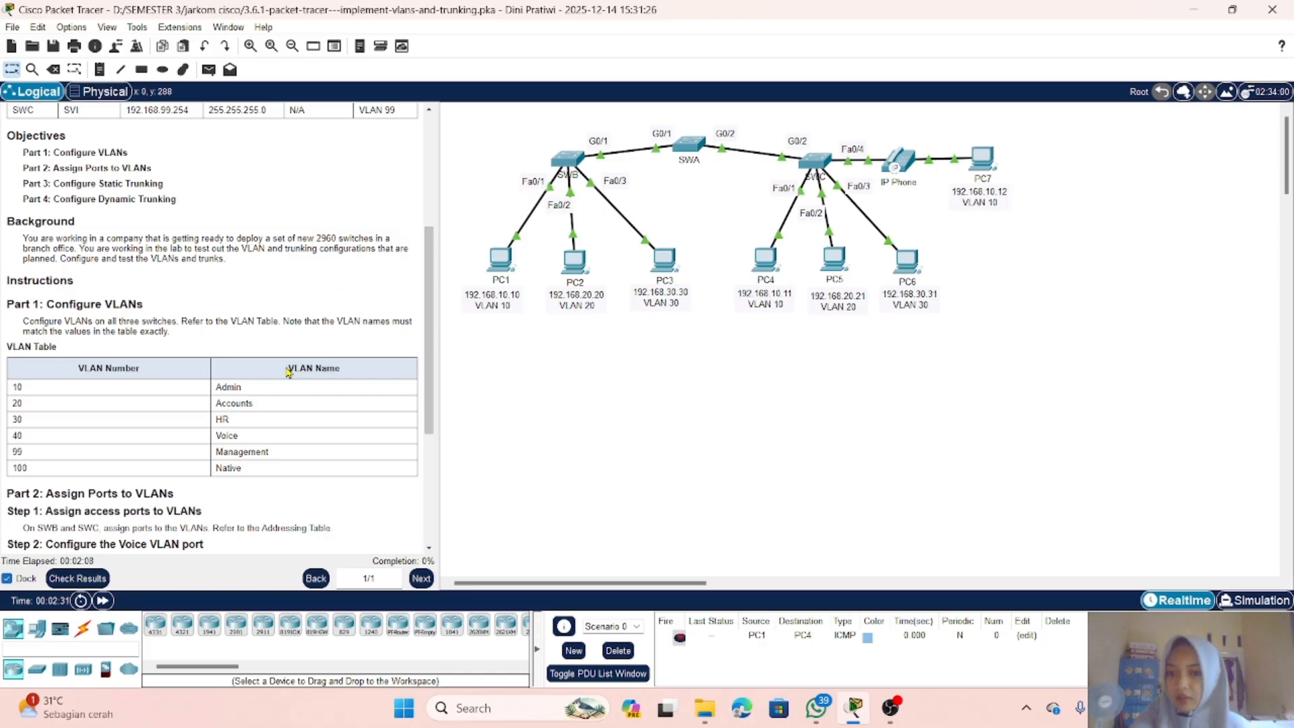
scroll(288, 372, down, 2)
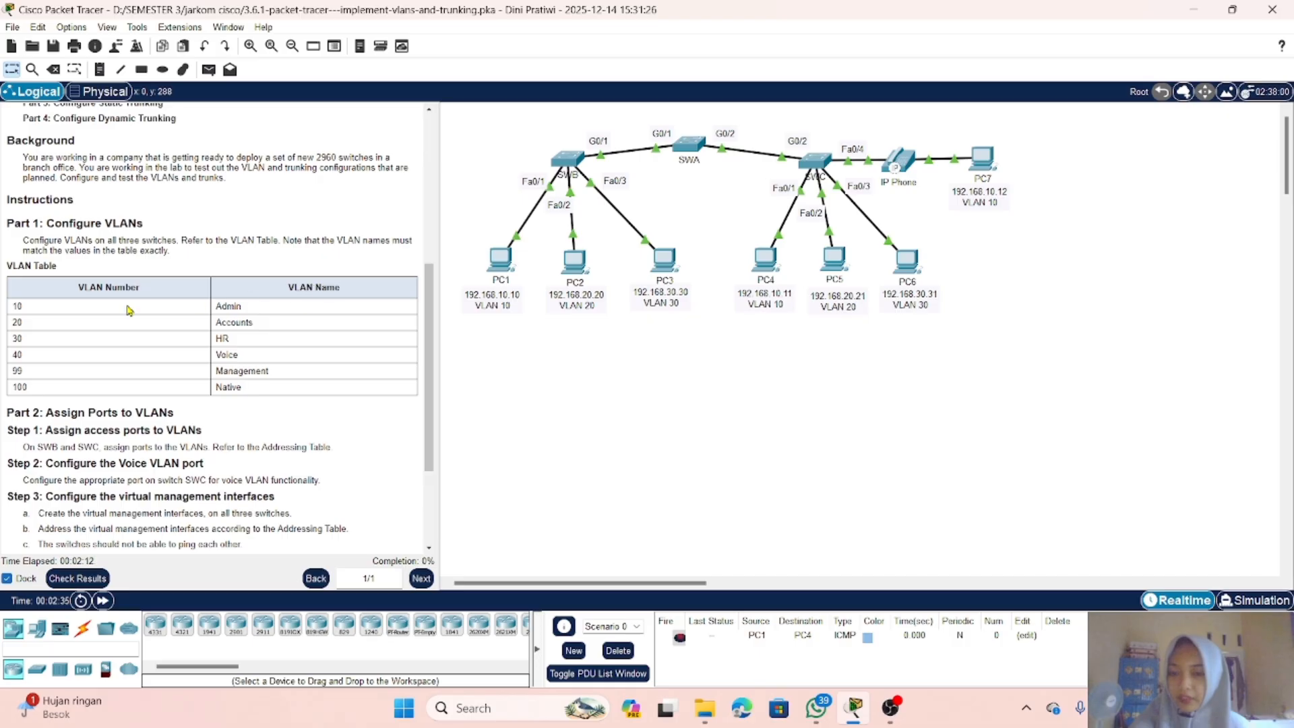
scroll(201, 289, down, 3)
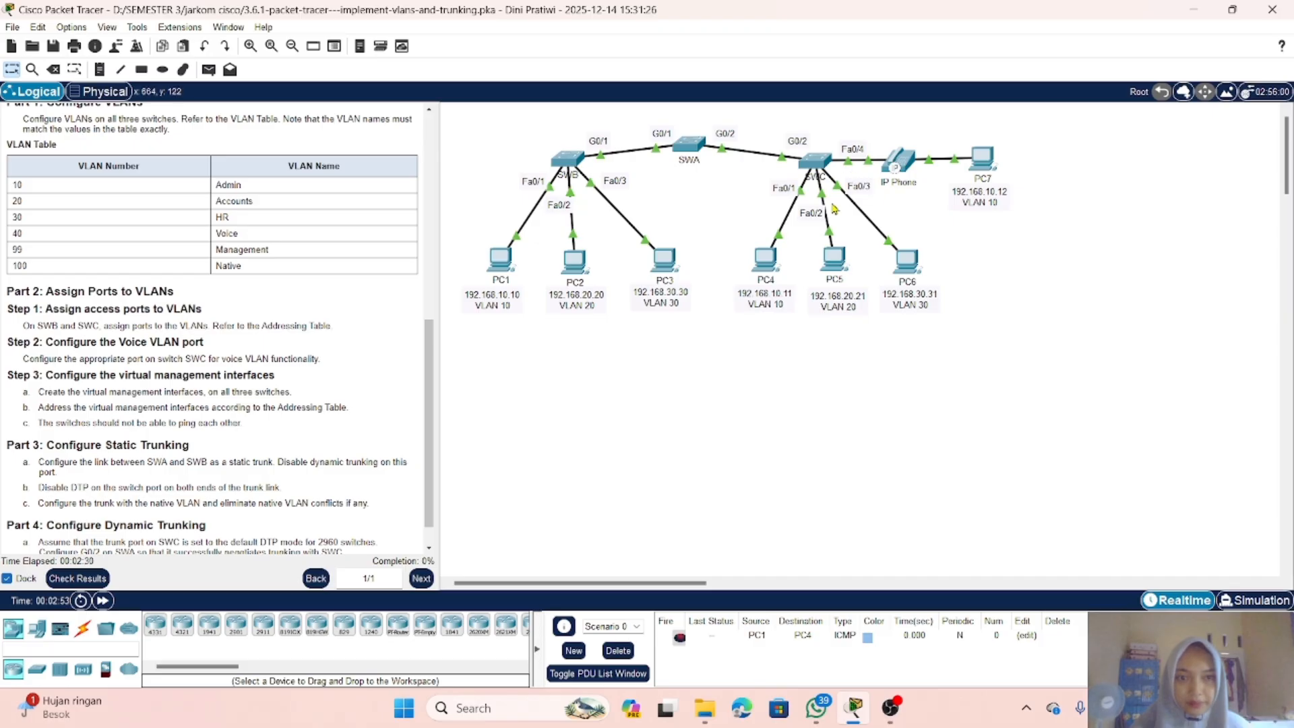
Step: Open switch SWA's command line and enter privileged EXEC and global configuration mode
click(688, 155)
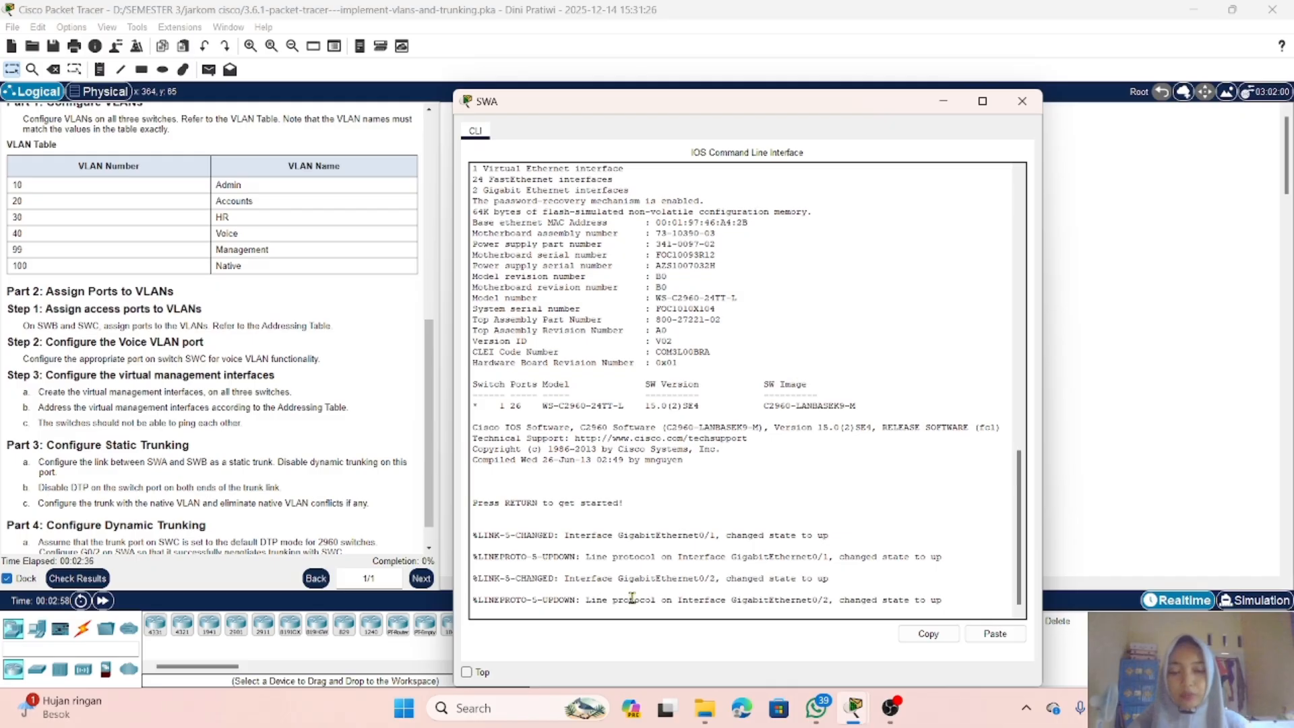
key(Return)
text(en)
key(Return)
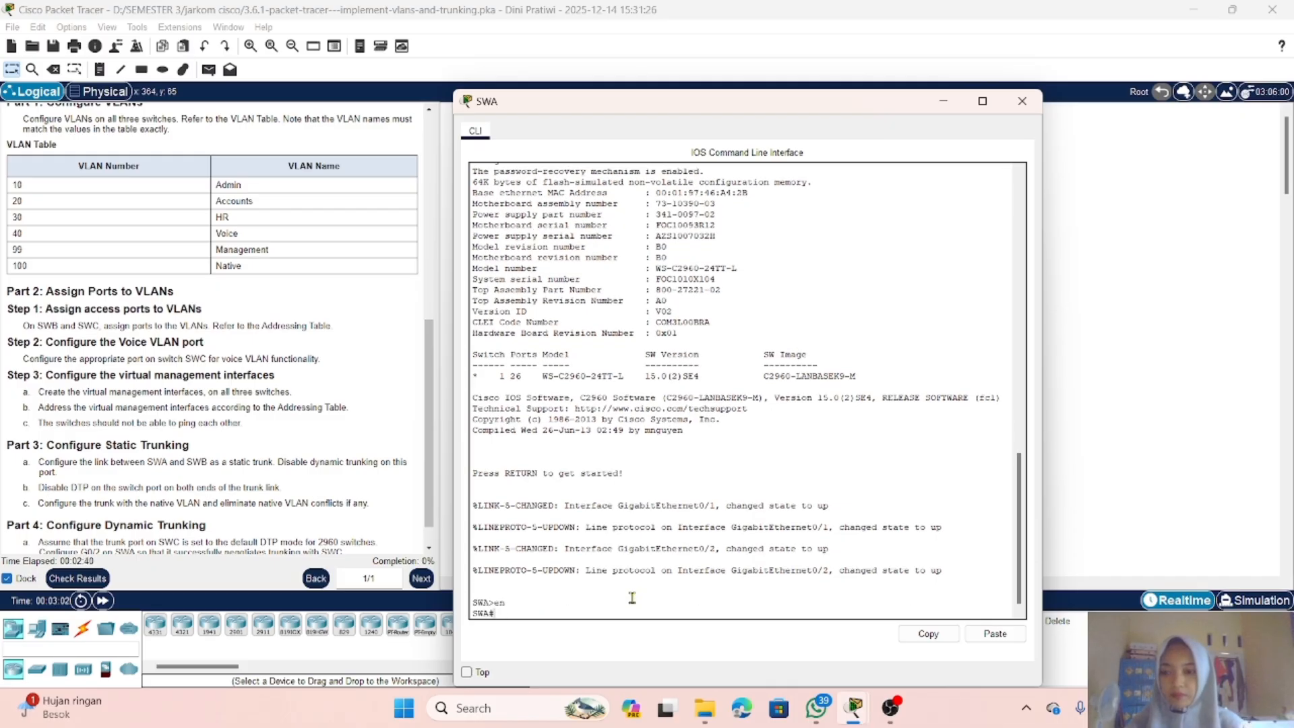
text(conf t)
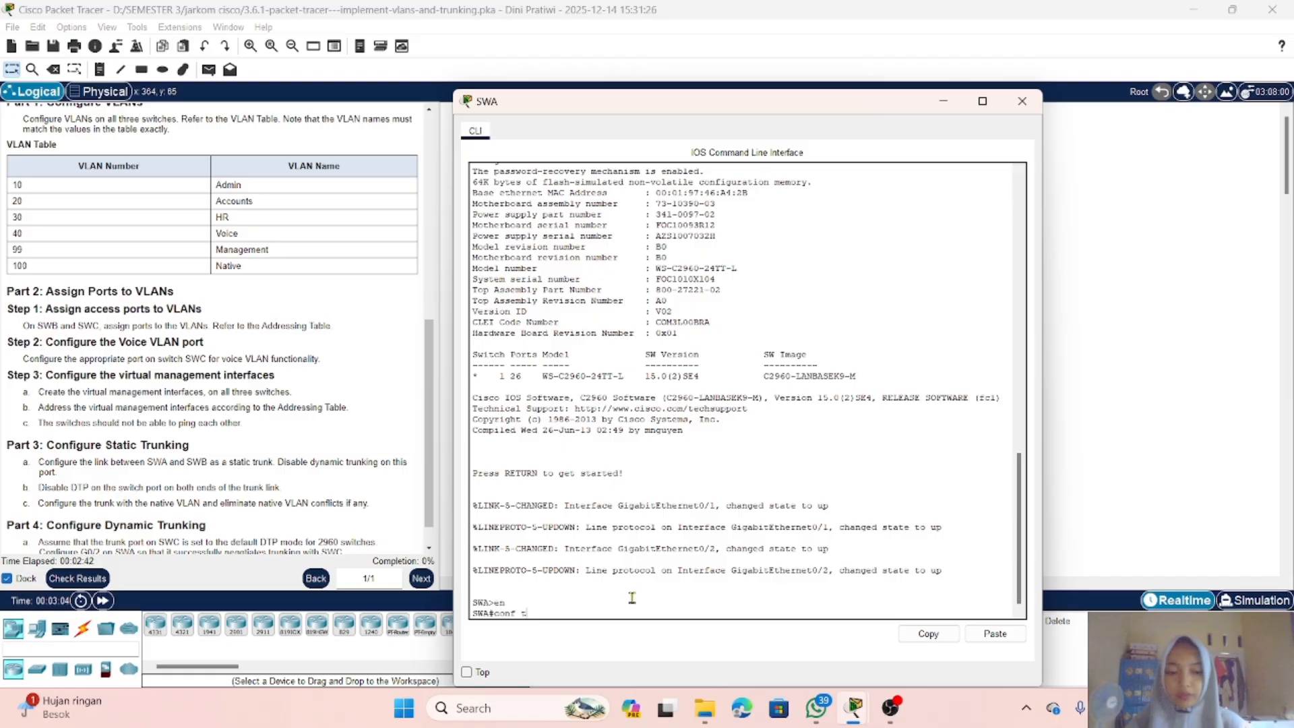
key(Return)
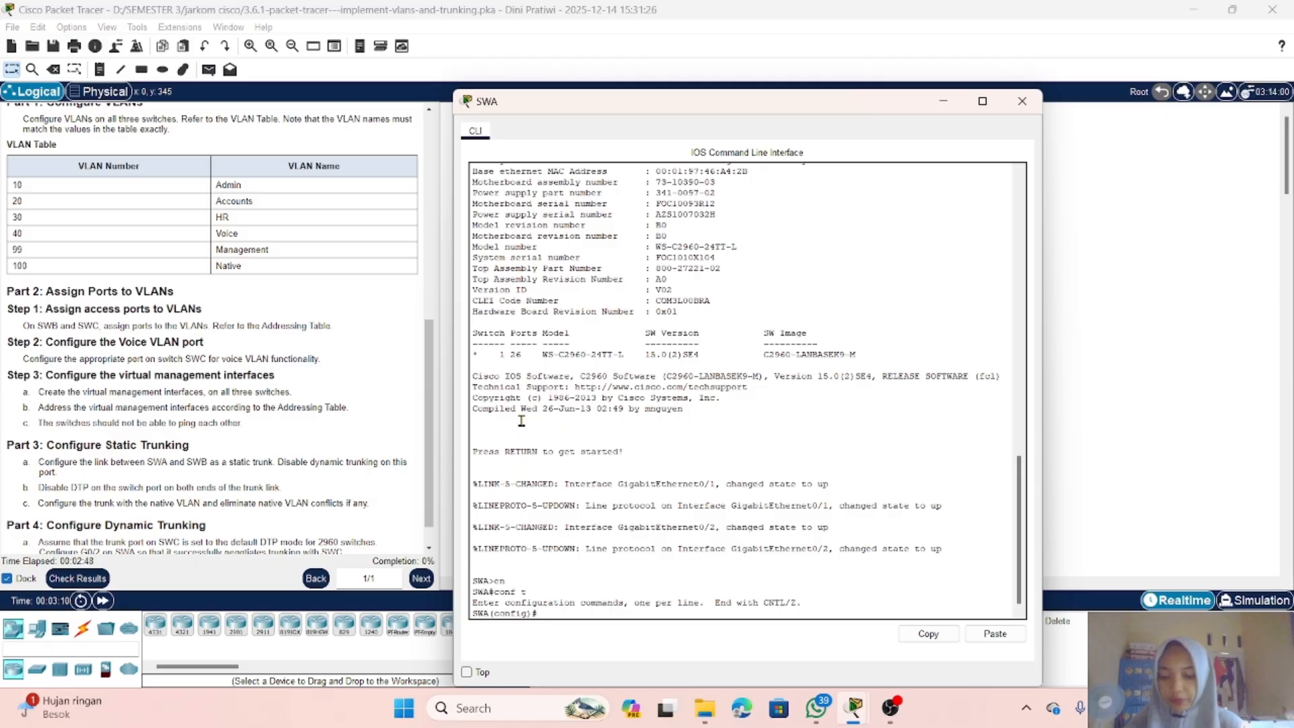
Step: Create VLAN 10 on SWA and name it Admin
text(vlan)
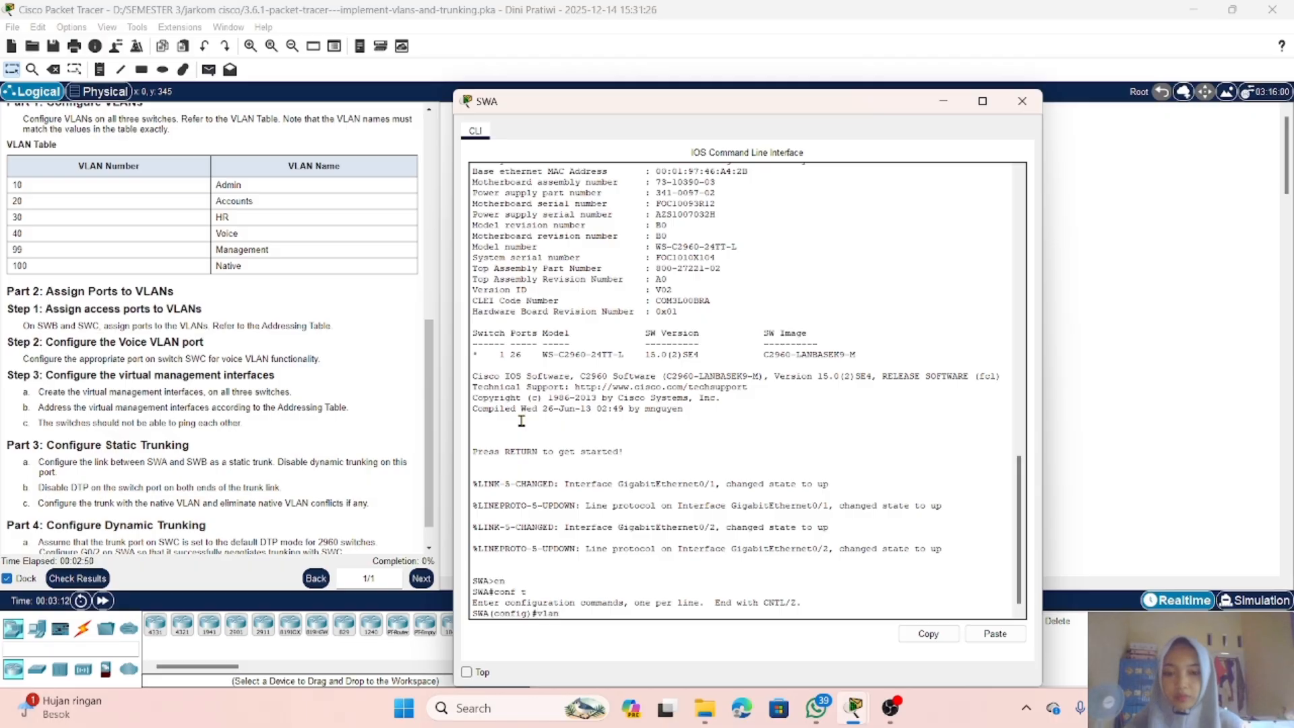
text( 10)
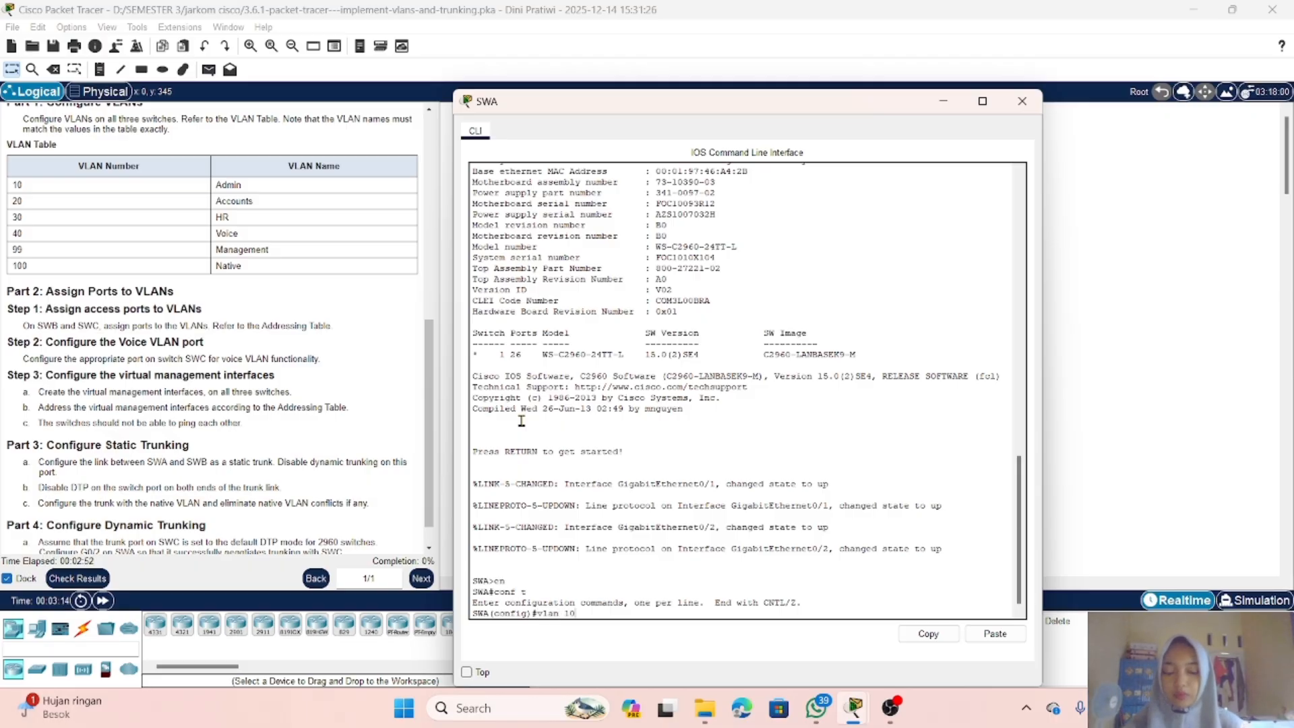
key(Return)
text(name)
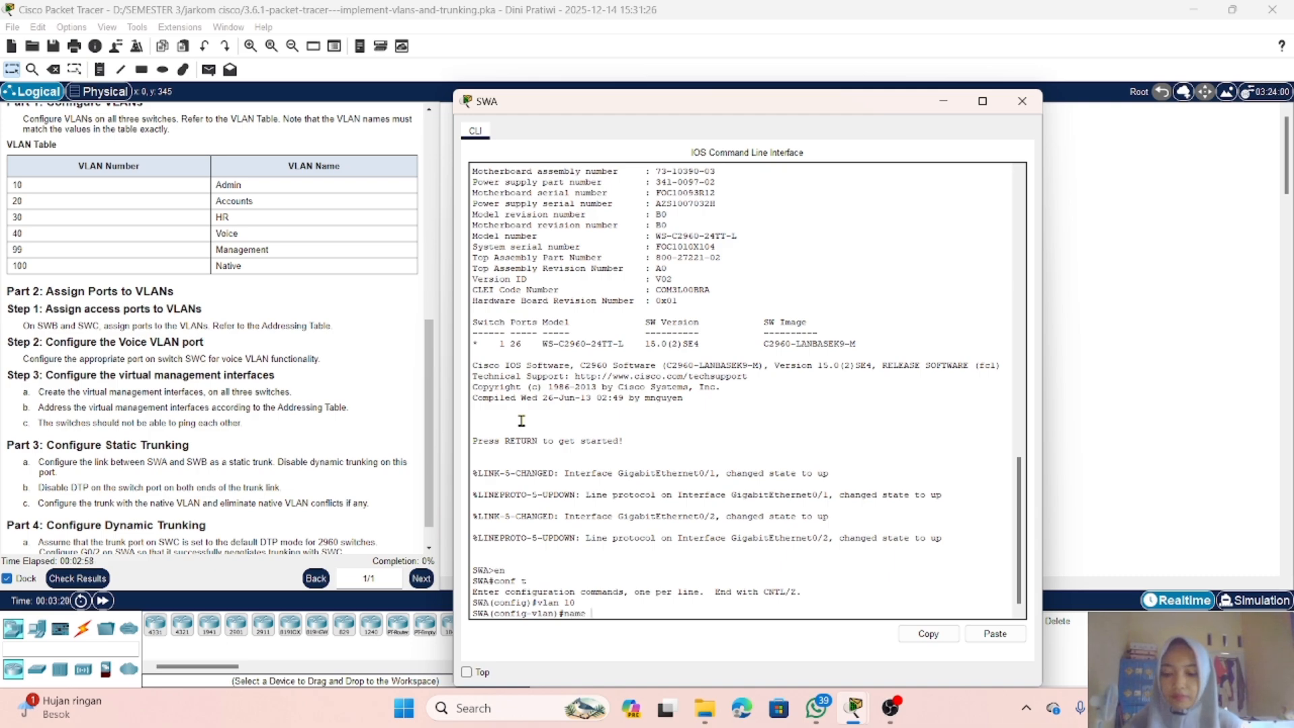
text( ad)
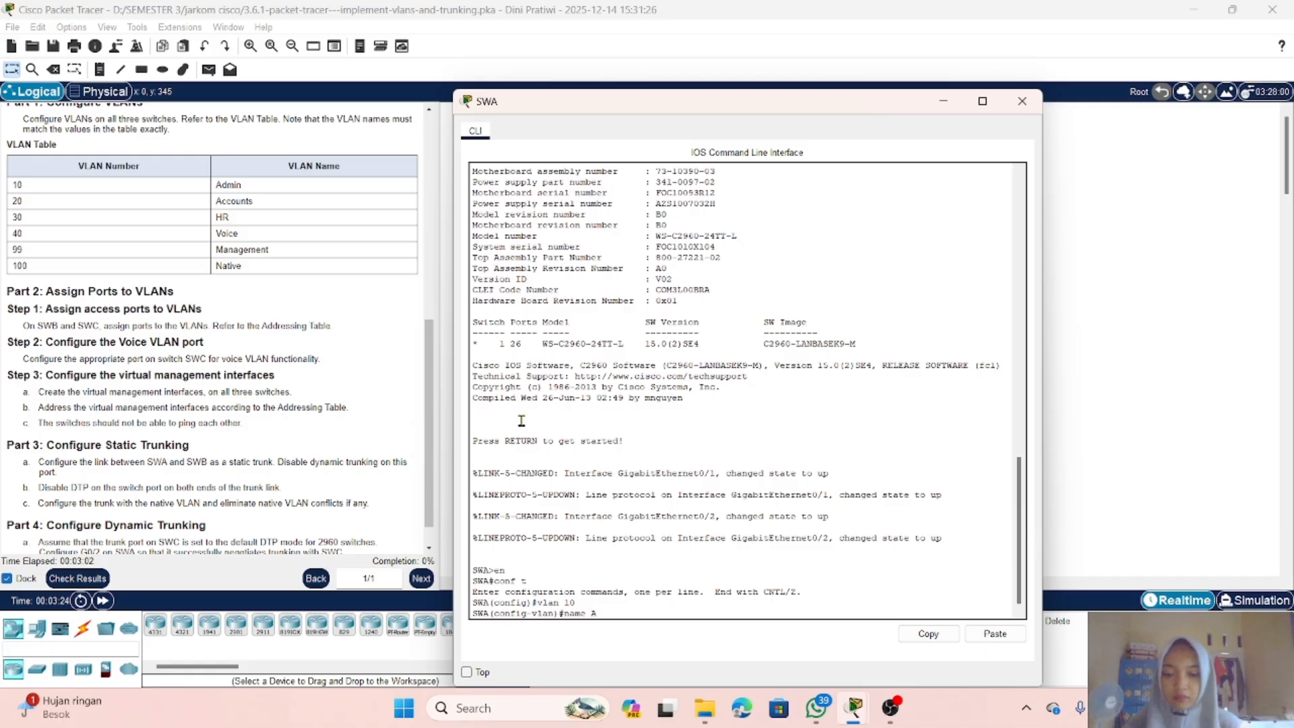
text(dmin)
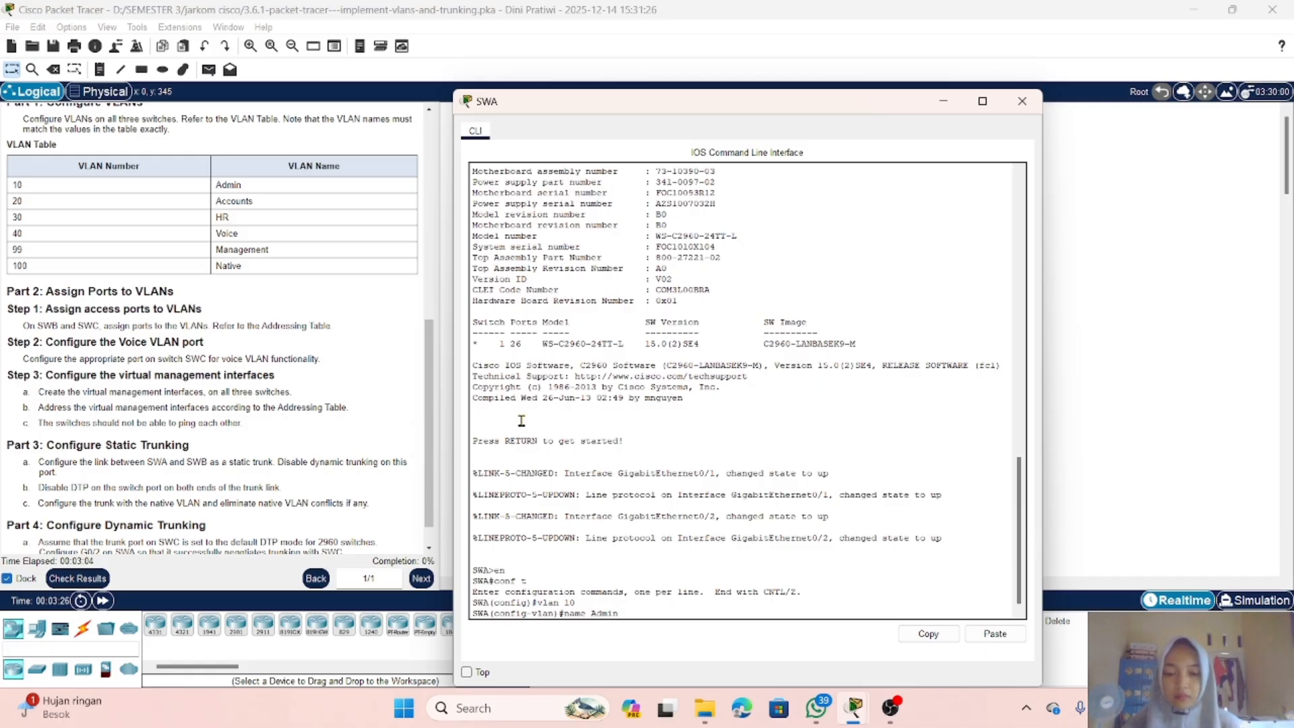
key(Return)
Step: Create VLAN 20 on SWA and name it Accounts
text(v)
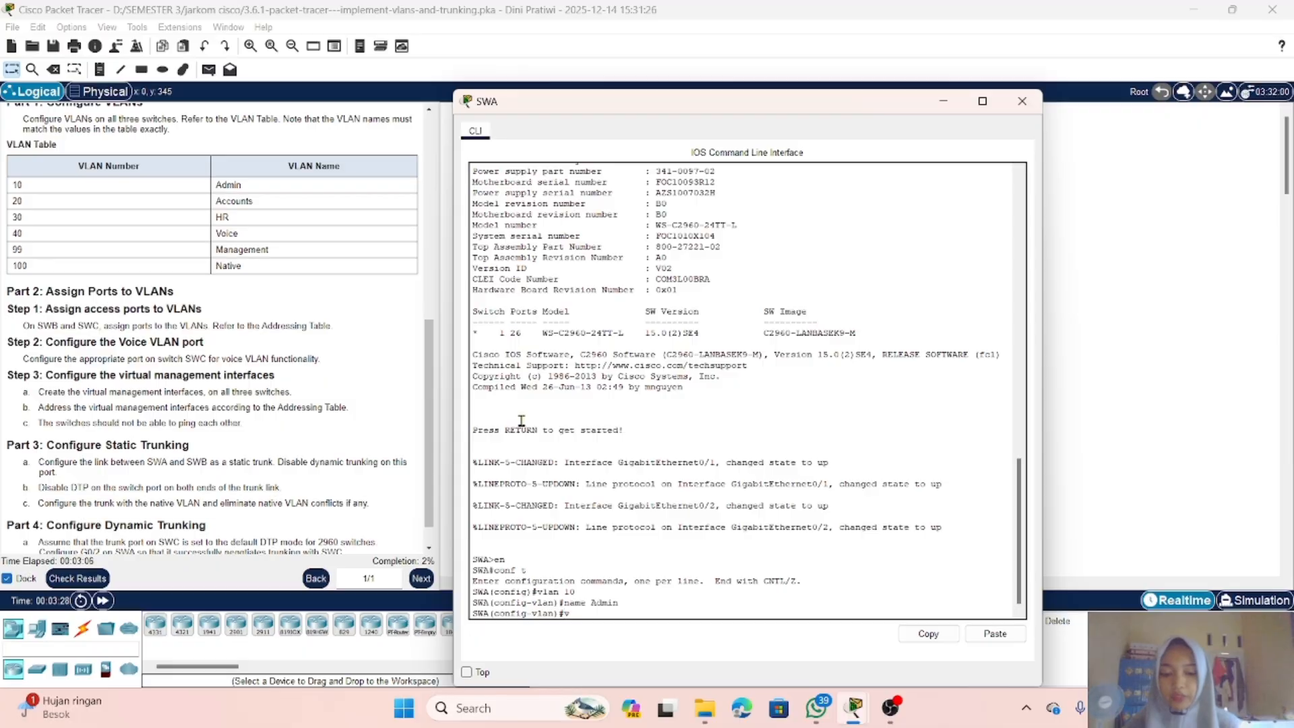
text(lan 20)
key(Return)
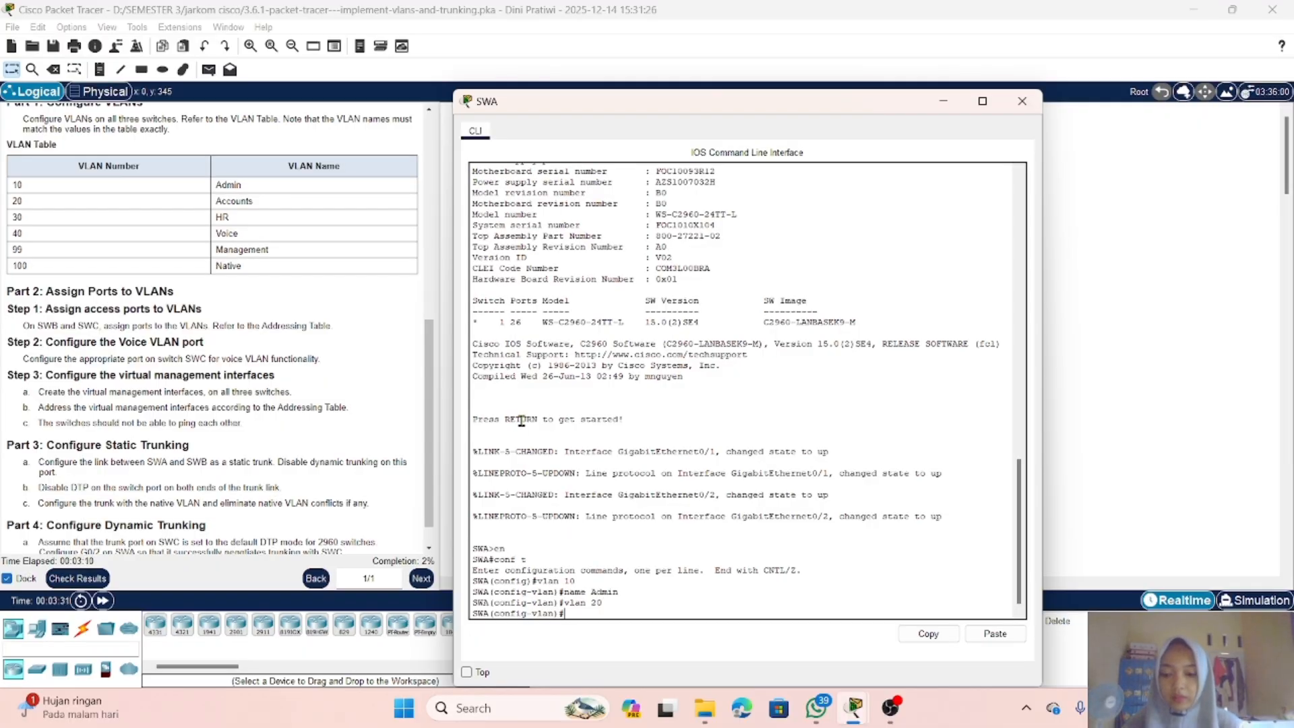
text(name)
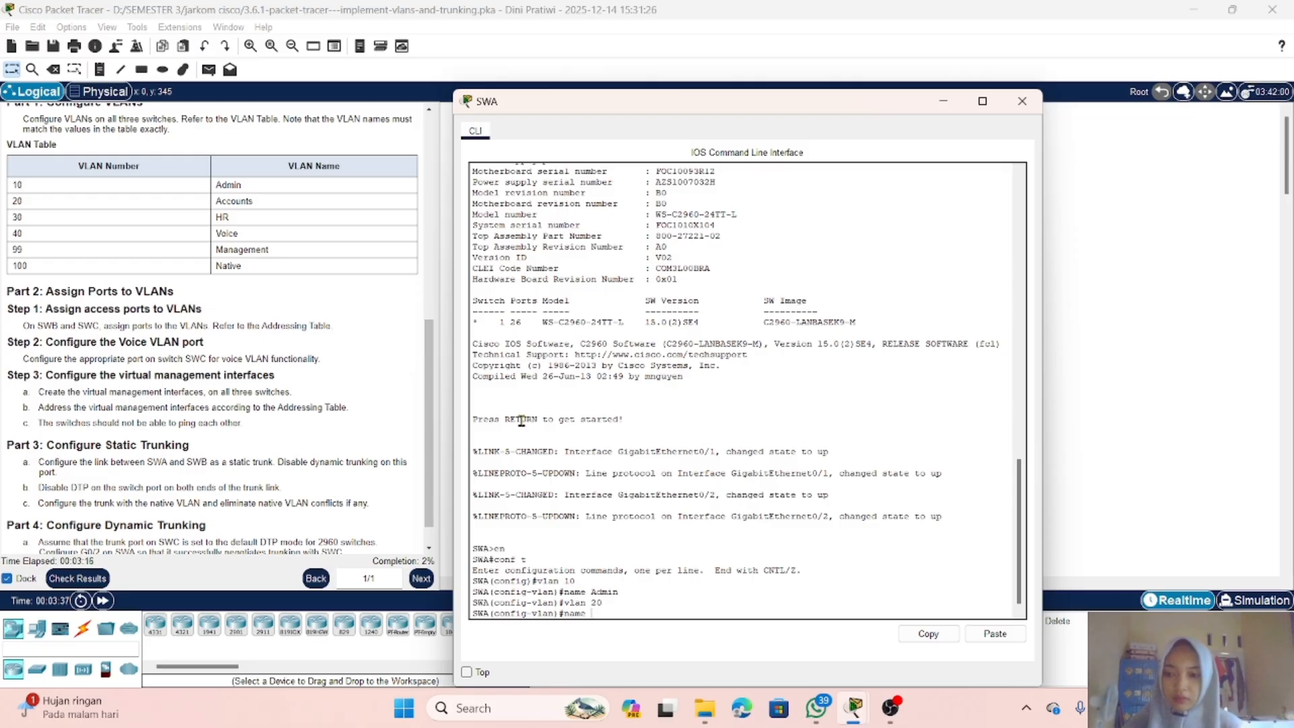
text(Acco)
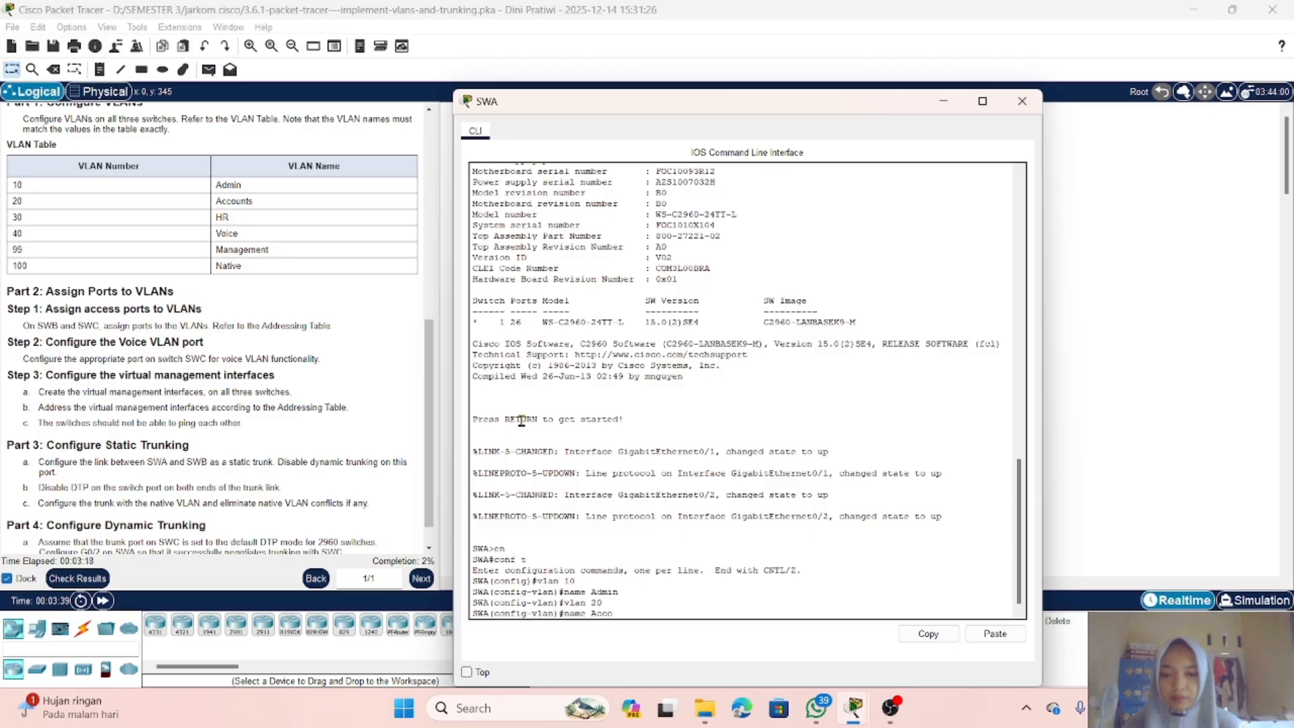
text(u)
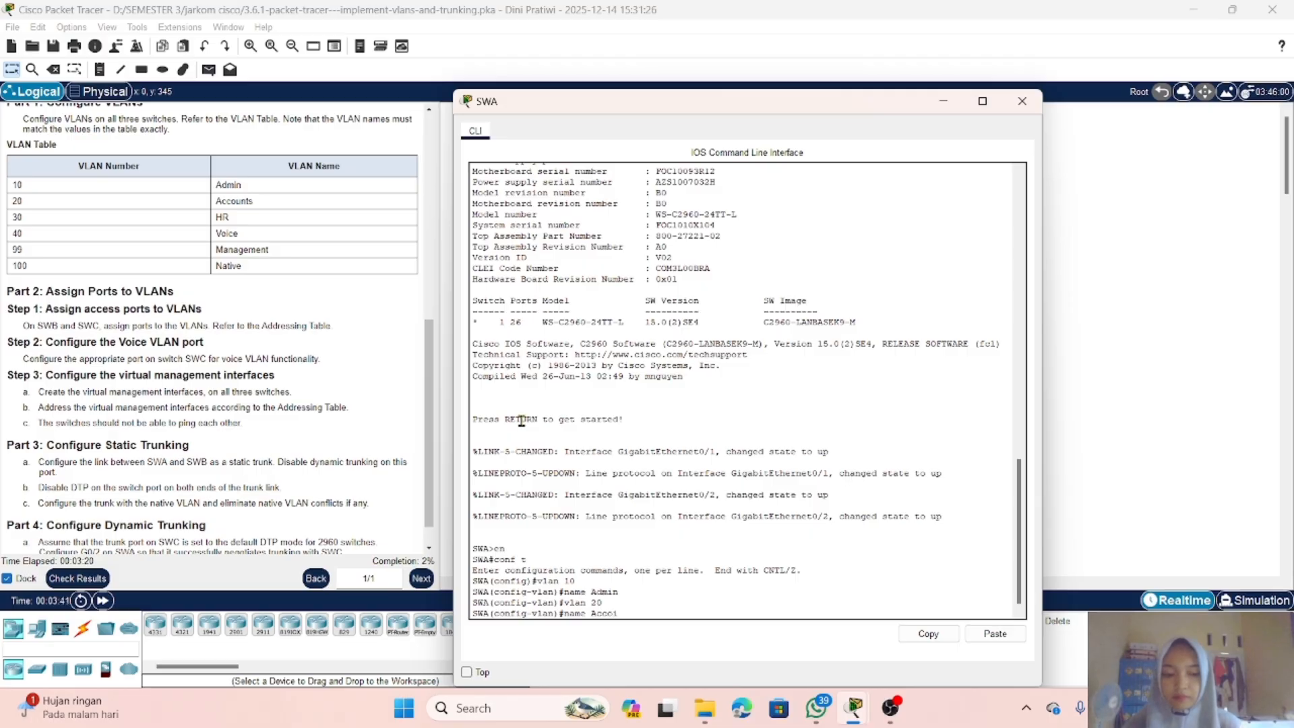
text(unts)
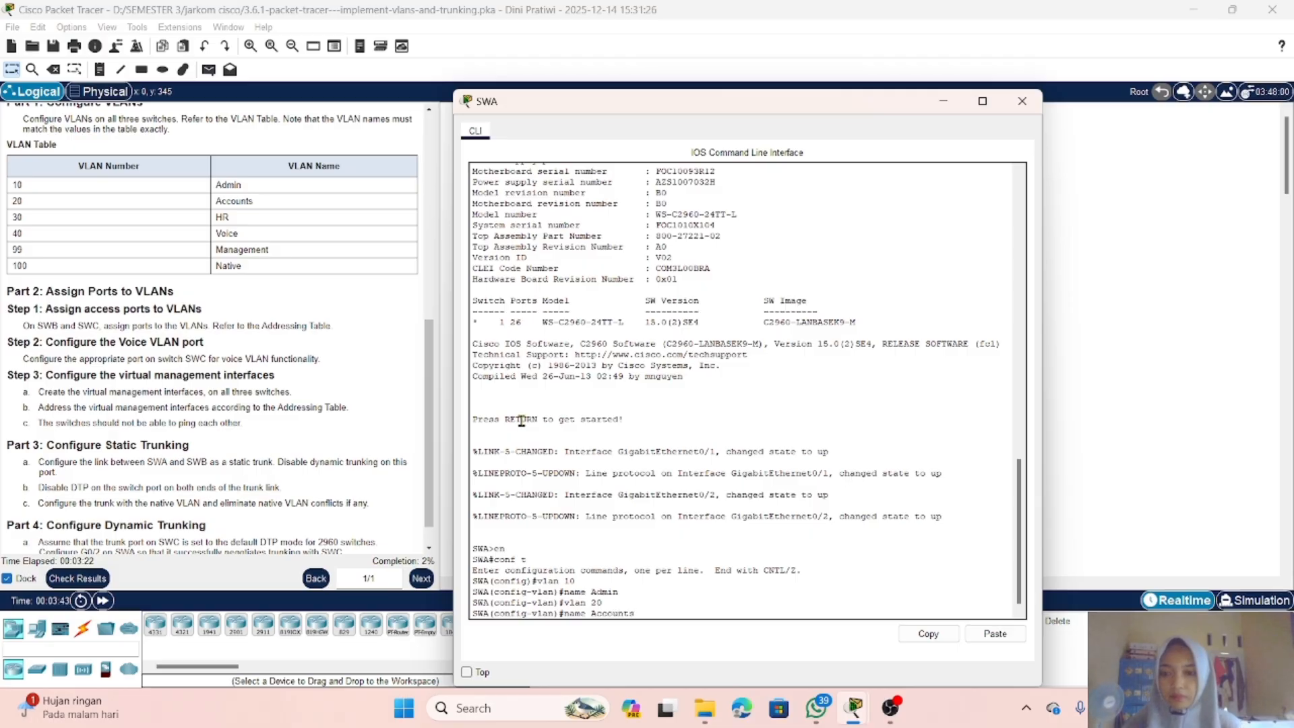
key(Return)
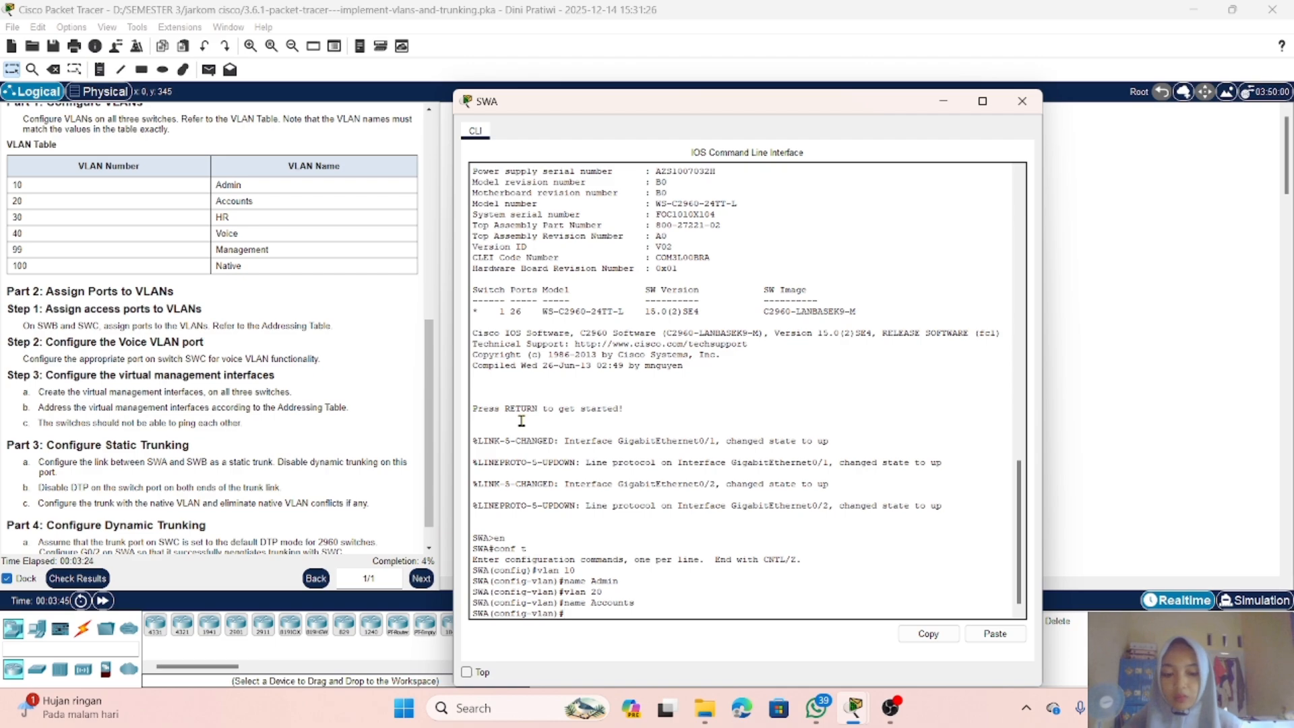
Step: Create VLAN 30 on SWA and name it HR
text(vlan 30)
key(Return)
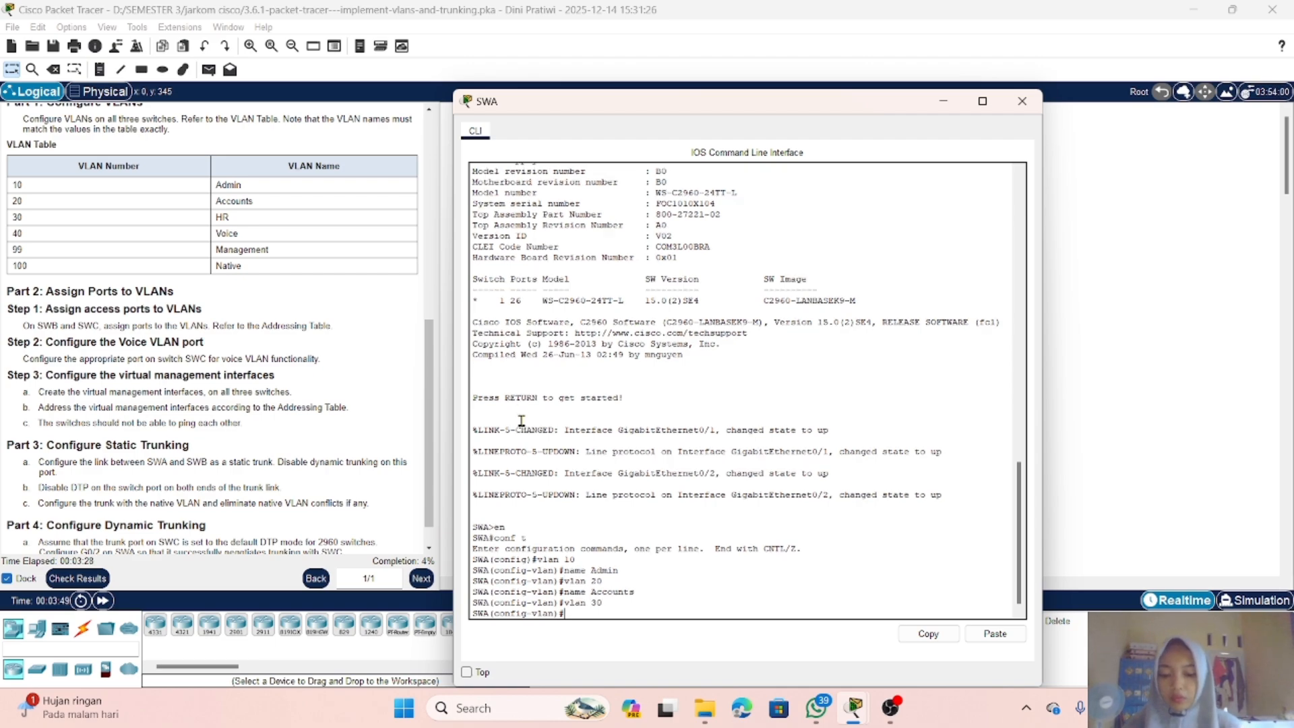
text(na)
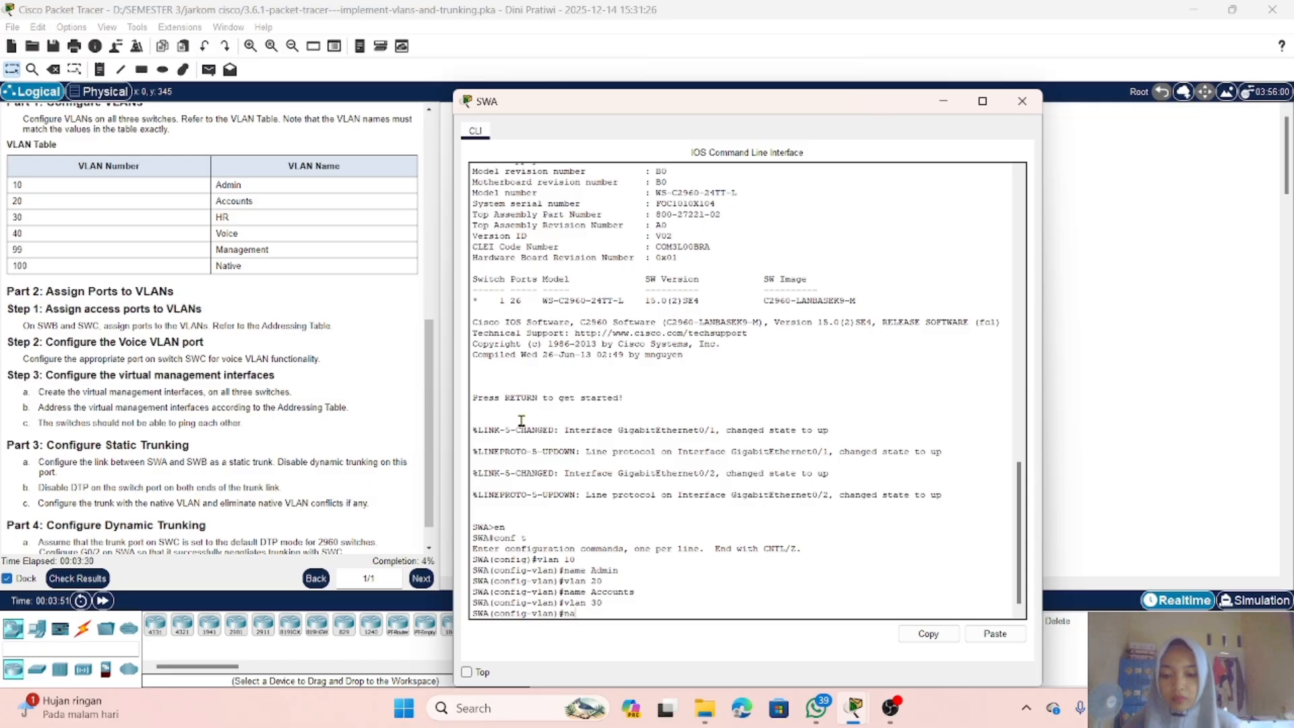
text(me)
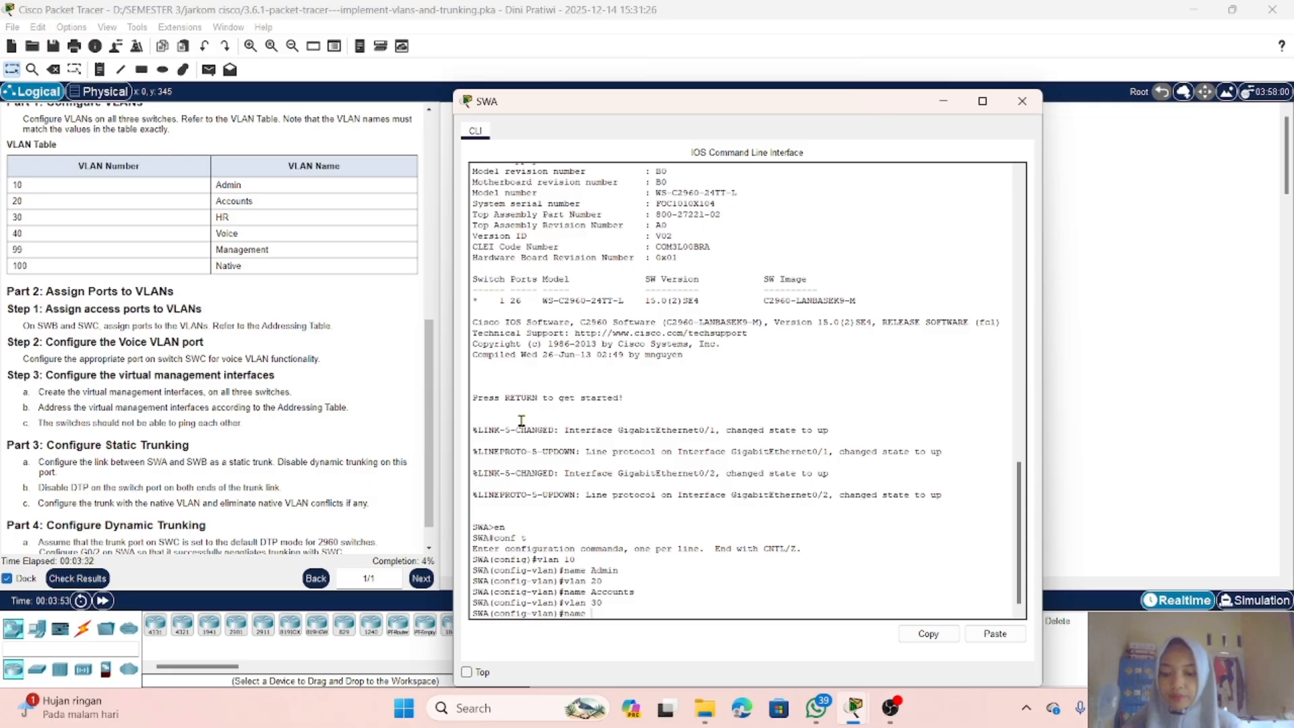
text( HR)
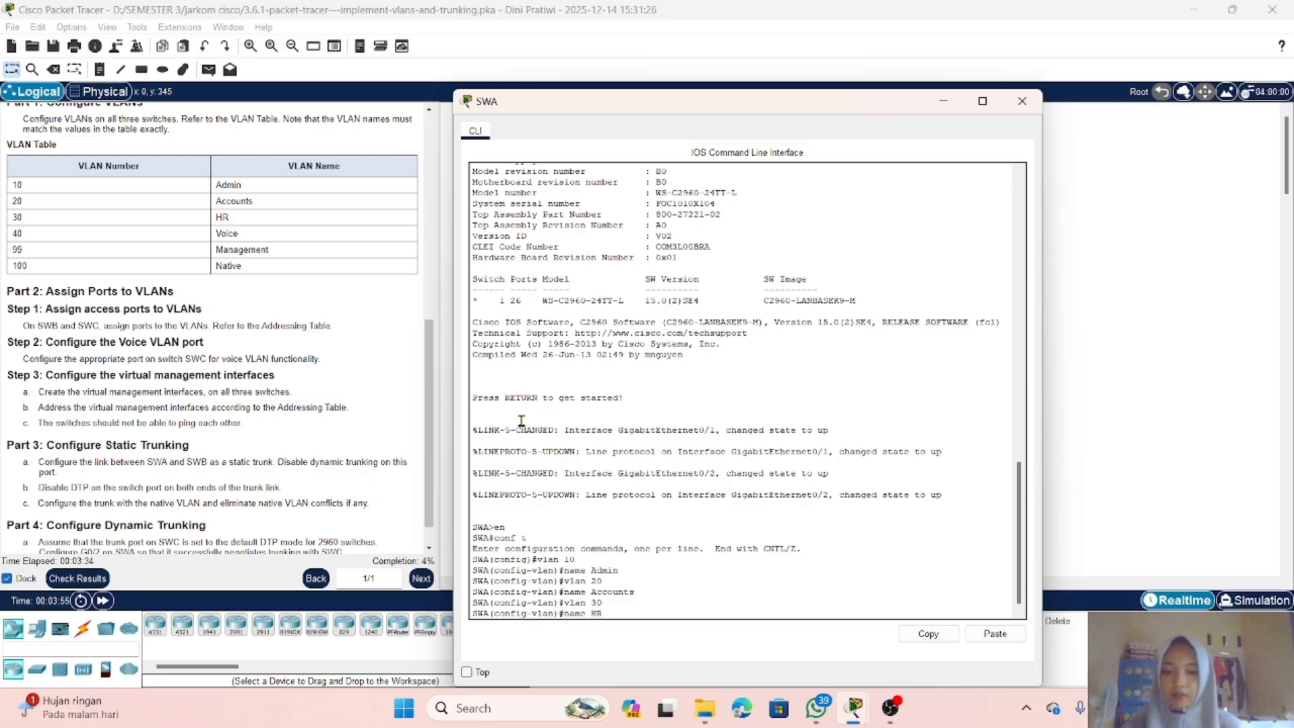
key(Return)
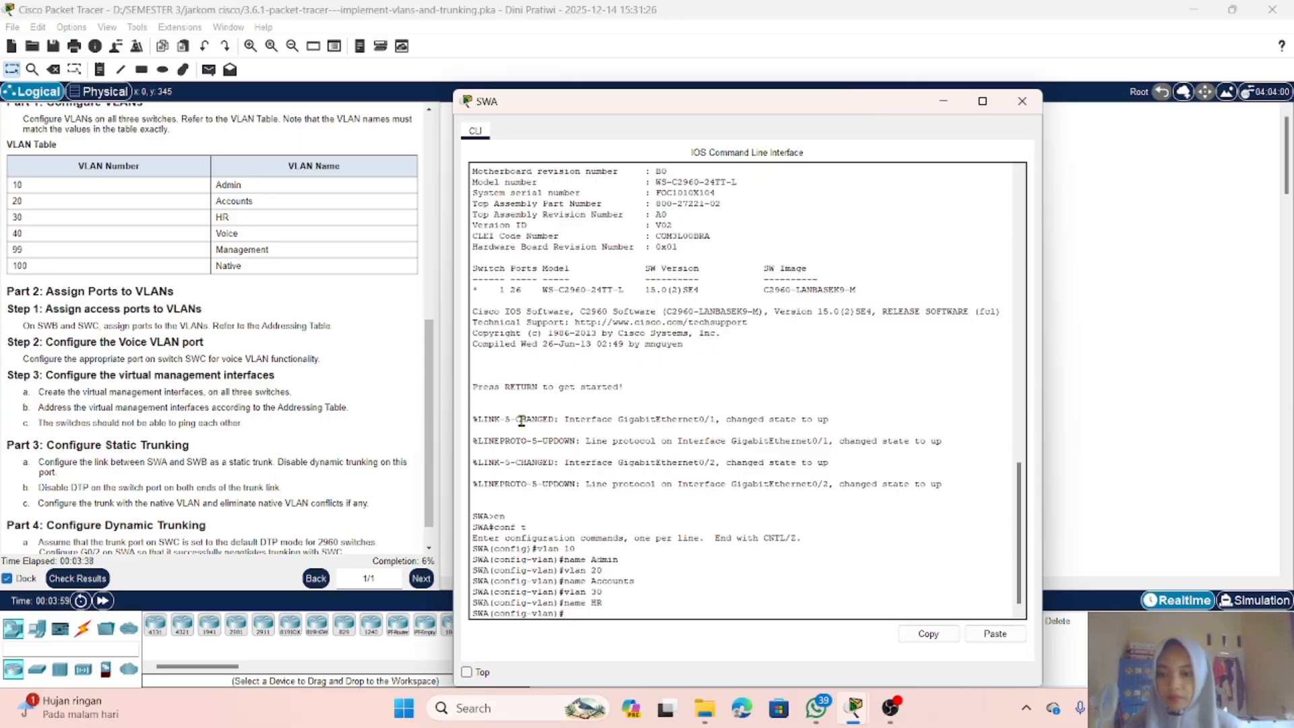
Step: Create VLAN 40 on SWA and name it Voice
text(v)
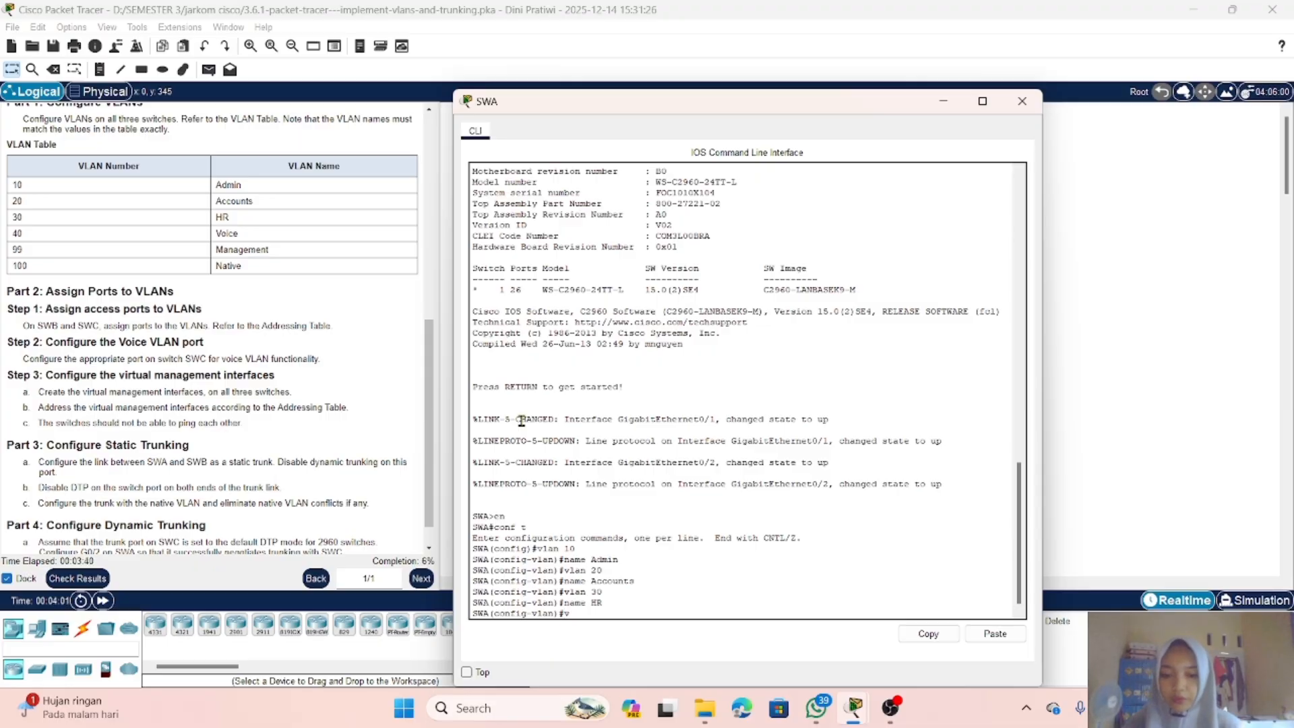
text(lan)
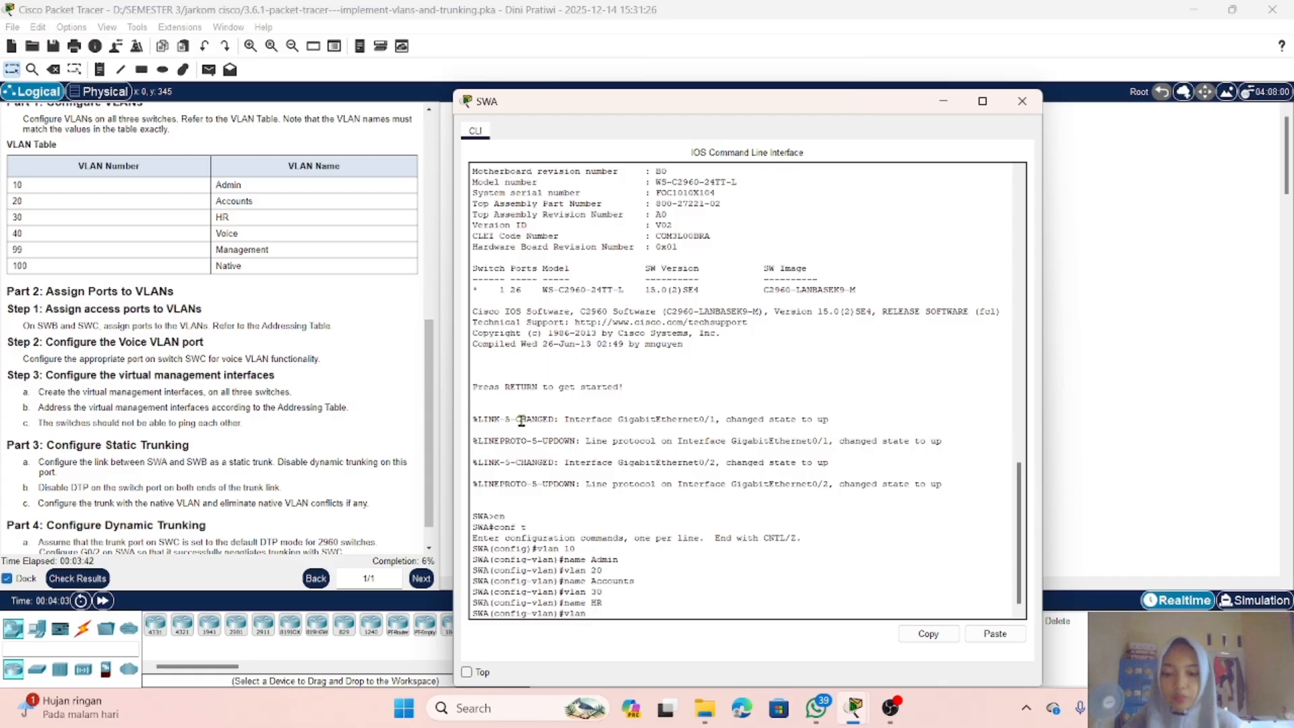
text( 40)
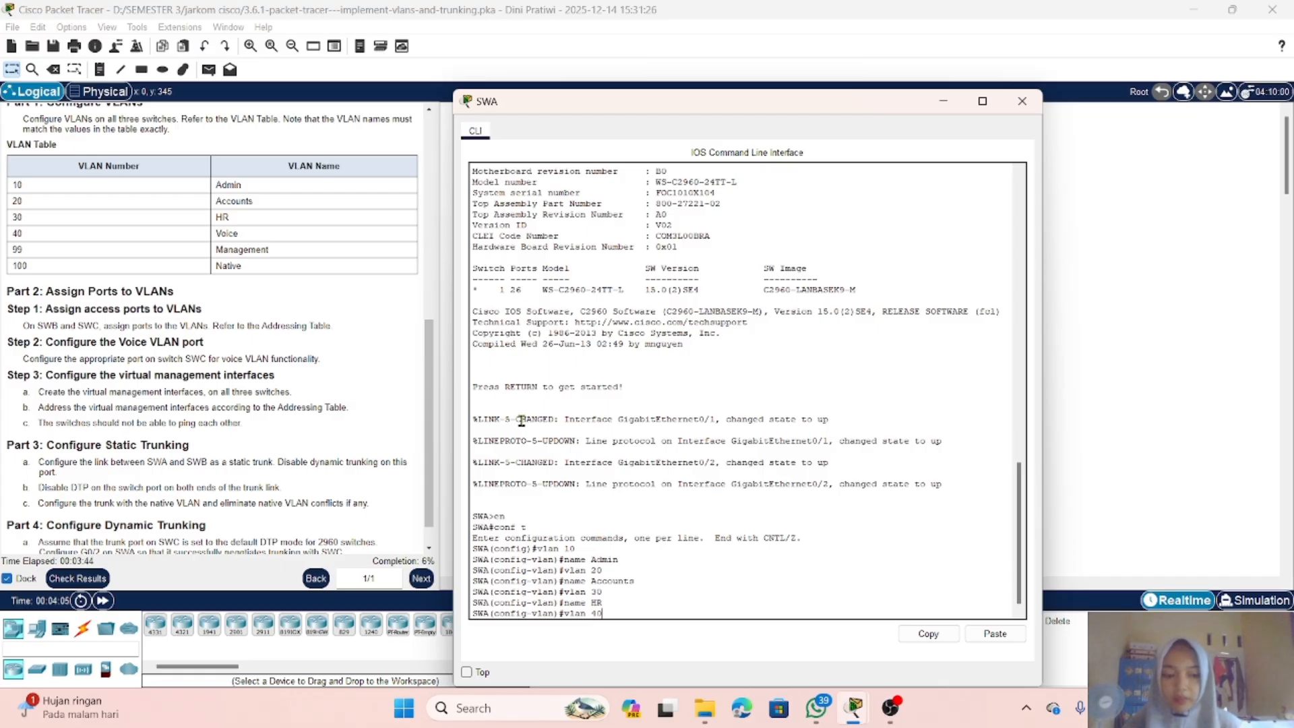
key(Return)
text(name )
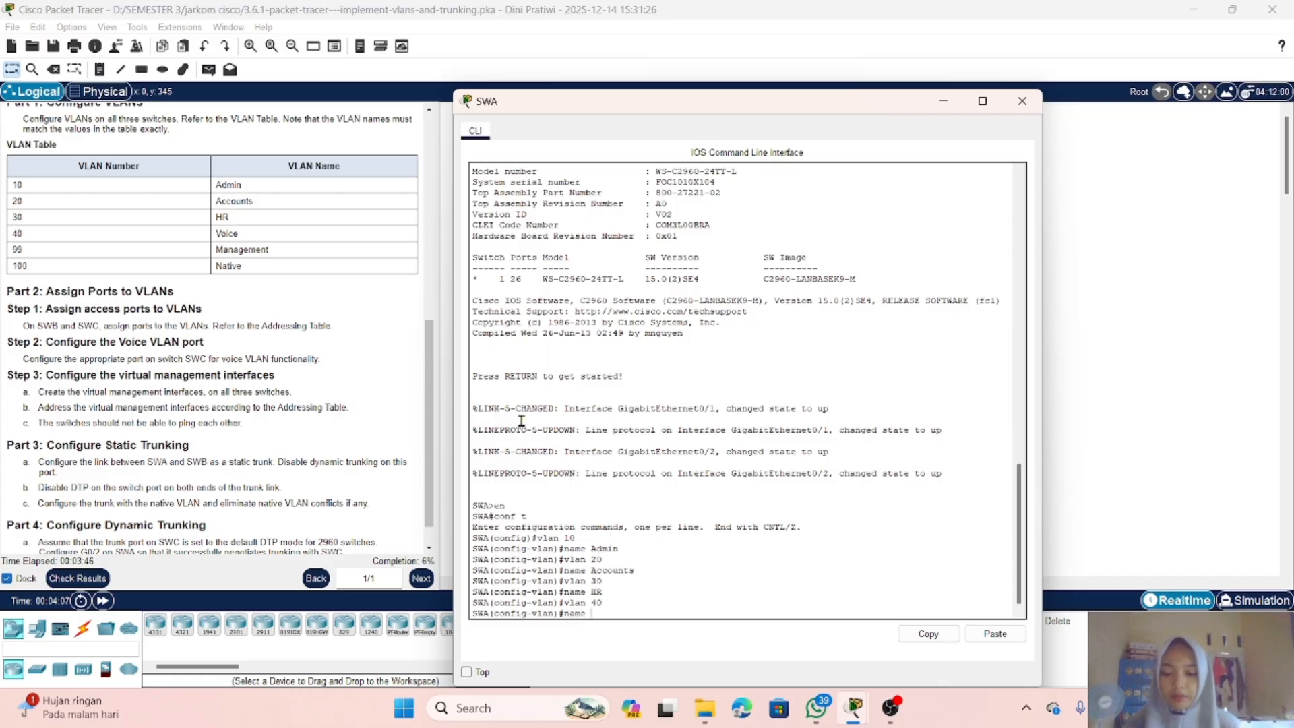
text(Voice)
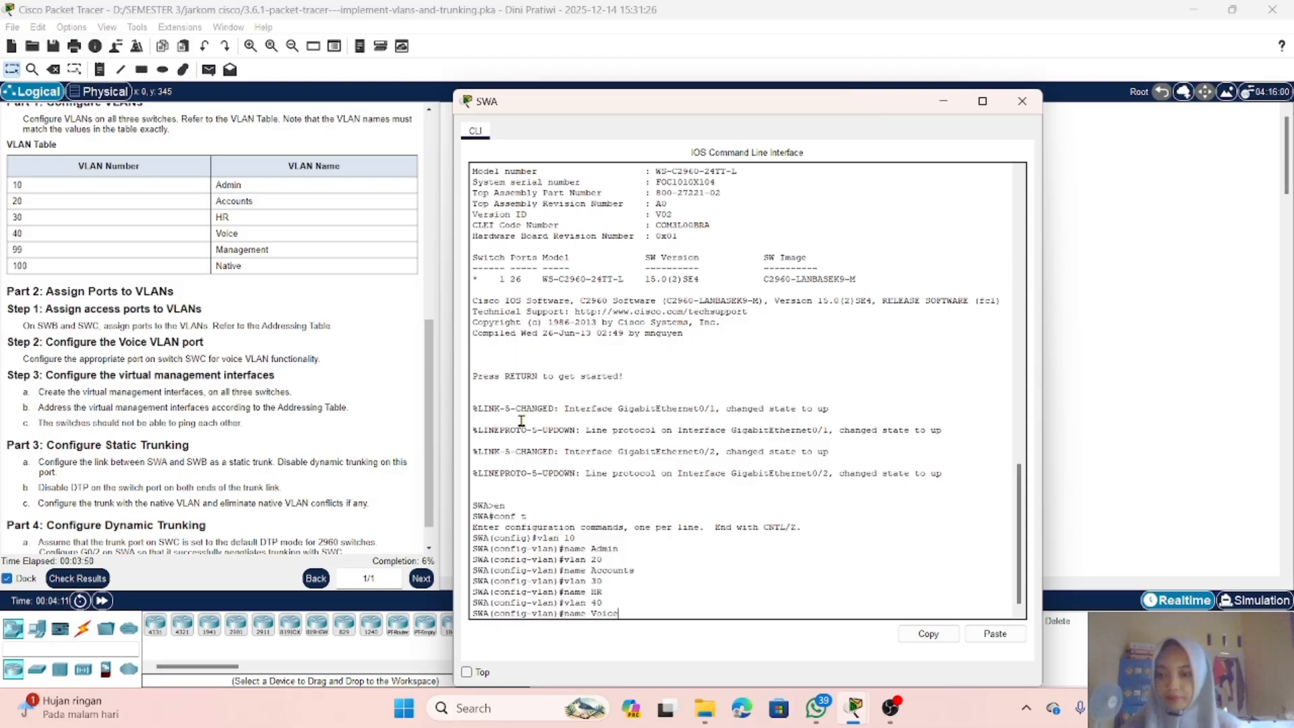
key(Return)
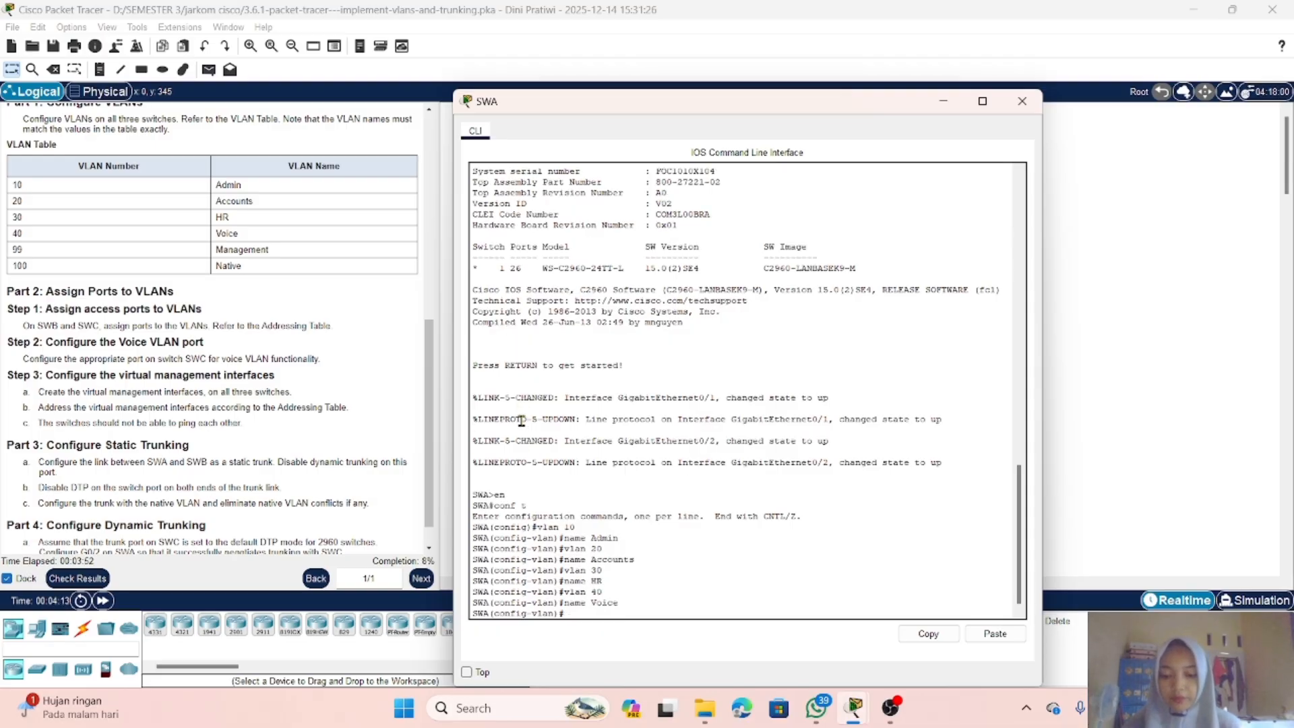
Step: Create VLAN 99 on SWA and name it Management
text(vlan)
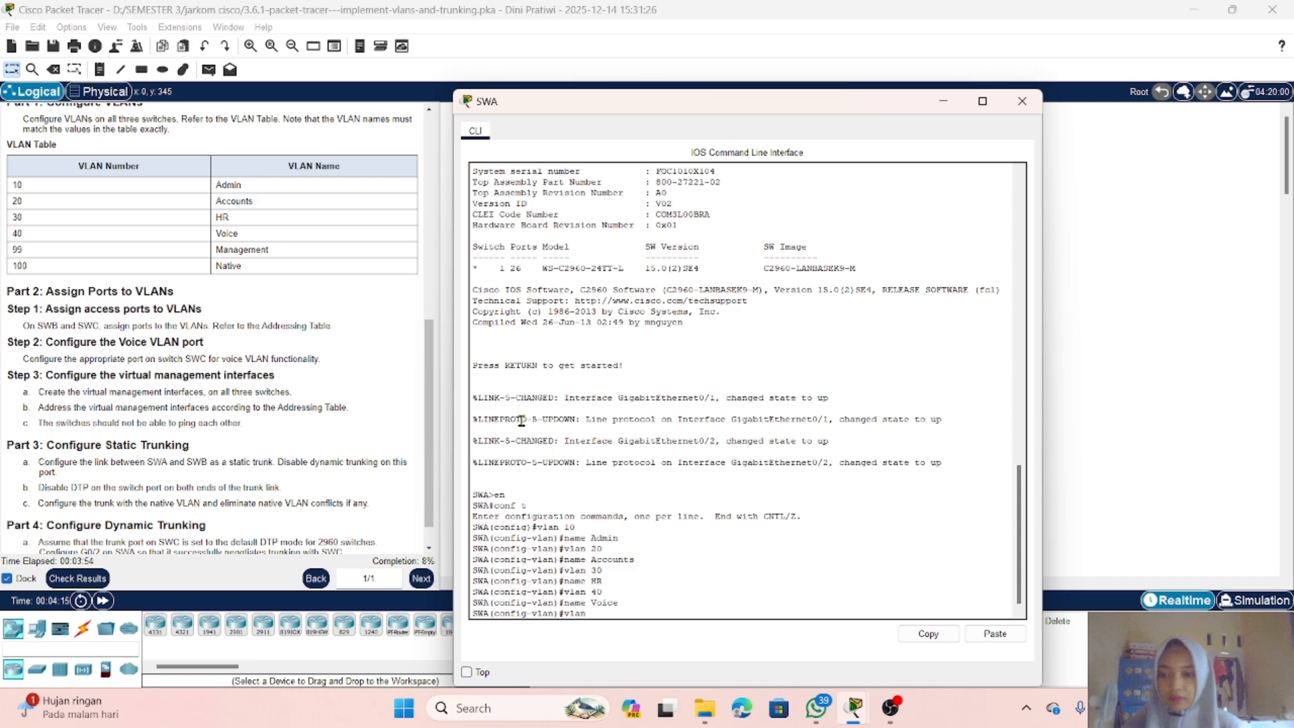
text( 99 na)
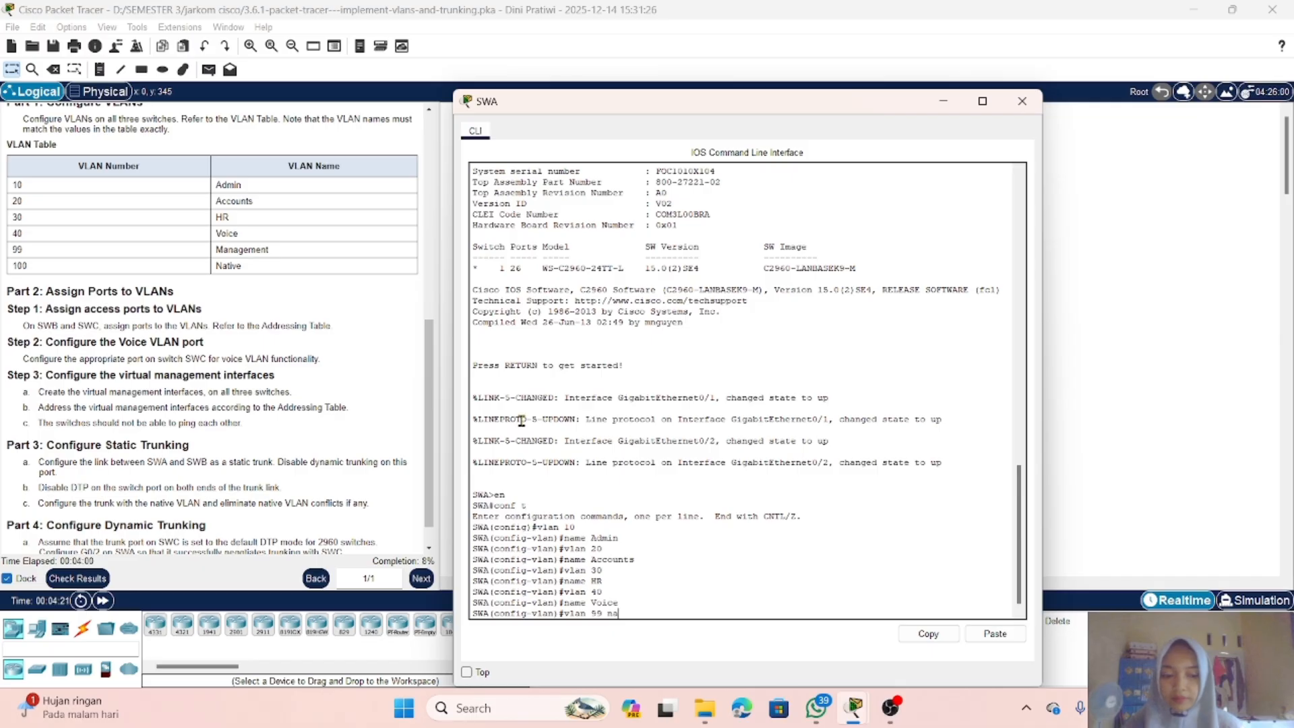
key(BackSpace)
key(BackSpace)
key(Return)
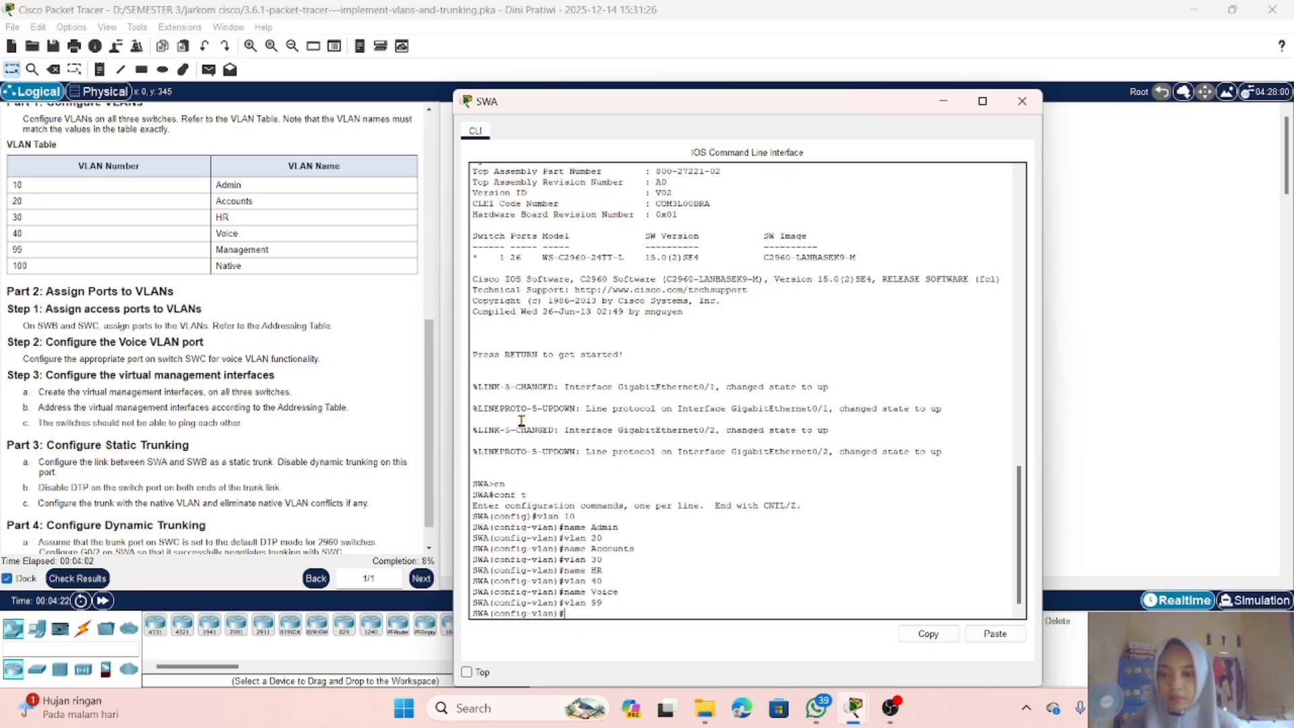
text(name)
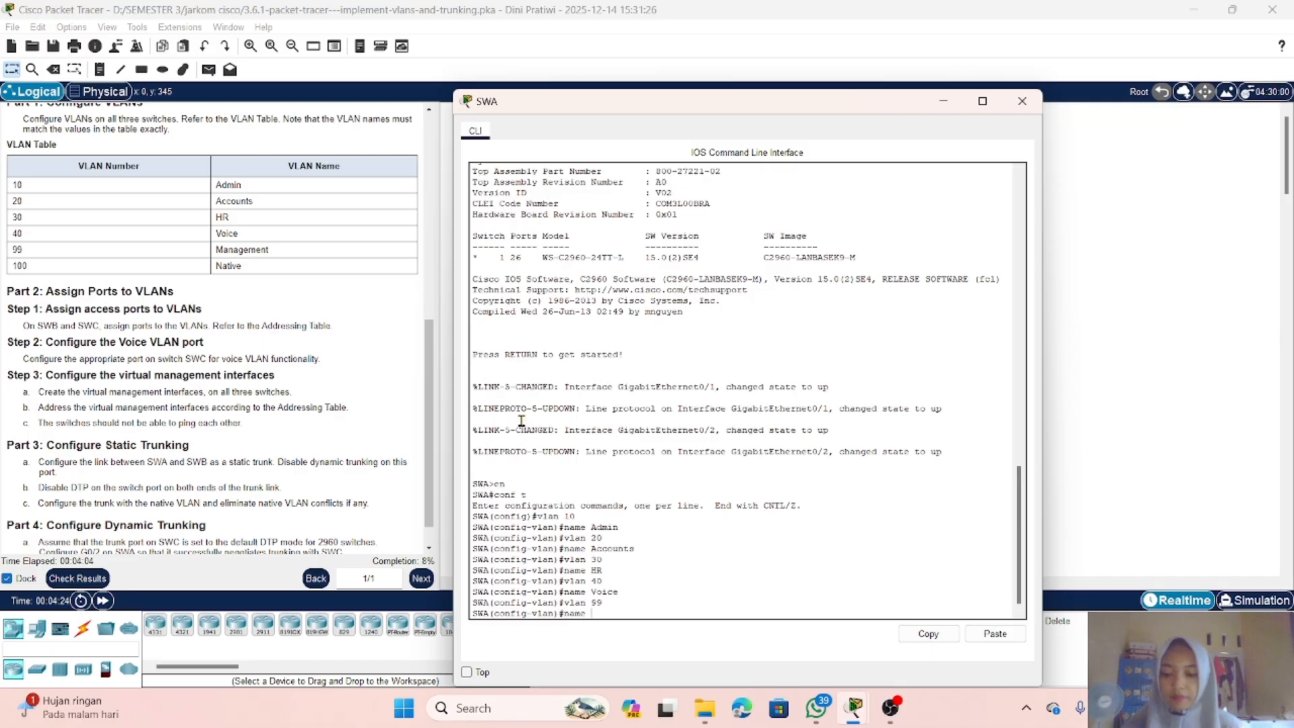
text( management)
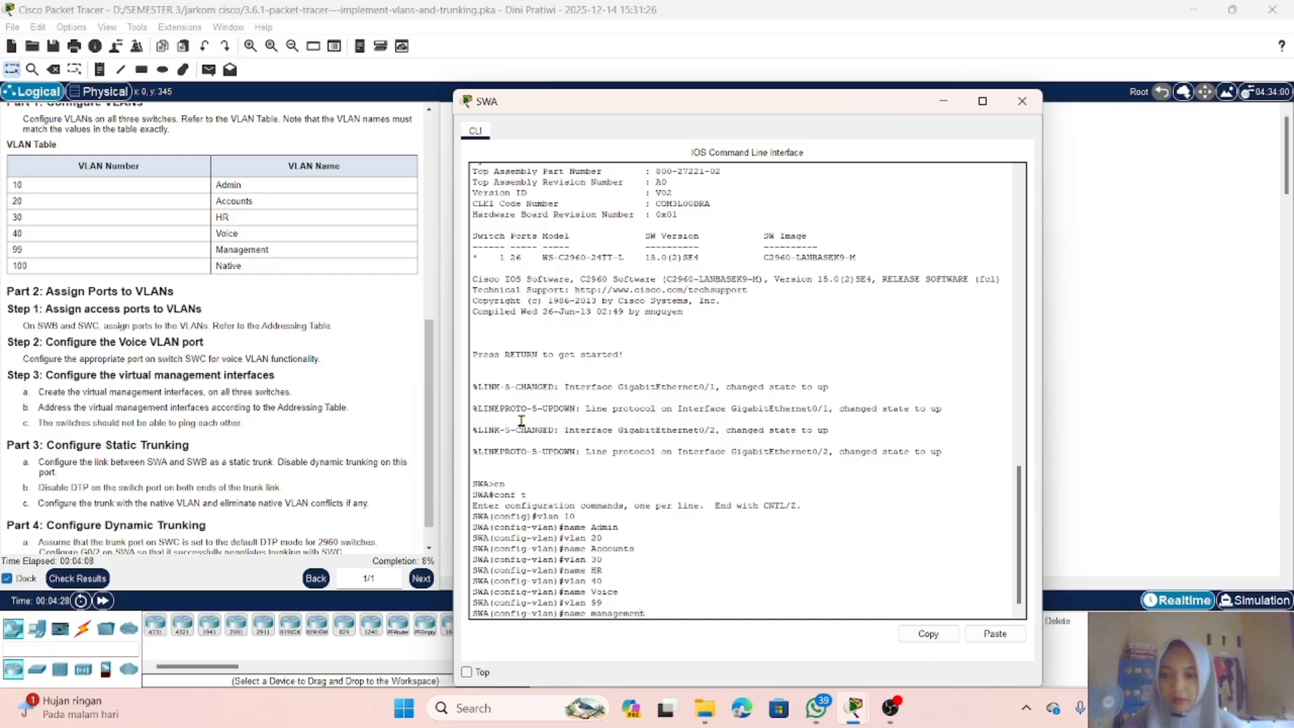
key(Left)
key(Left)
key(Left)
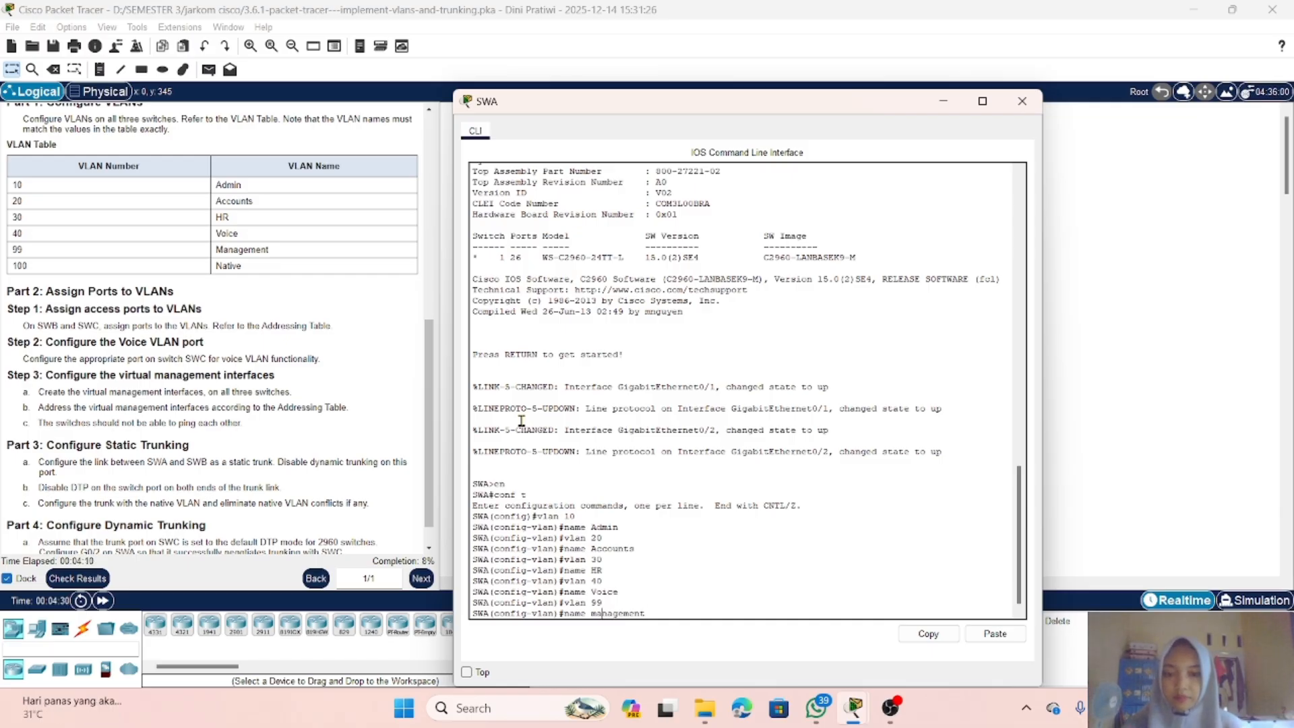
key(BackSpace)
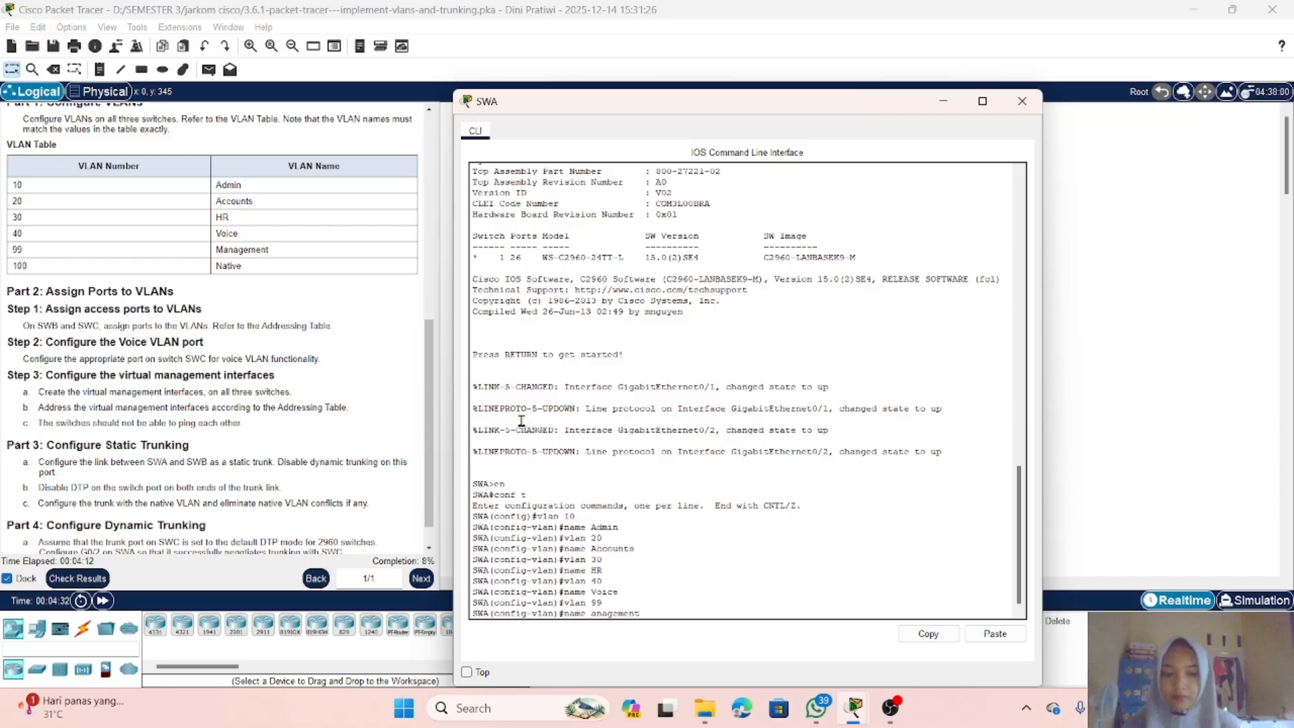
text(M)
key(Return)
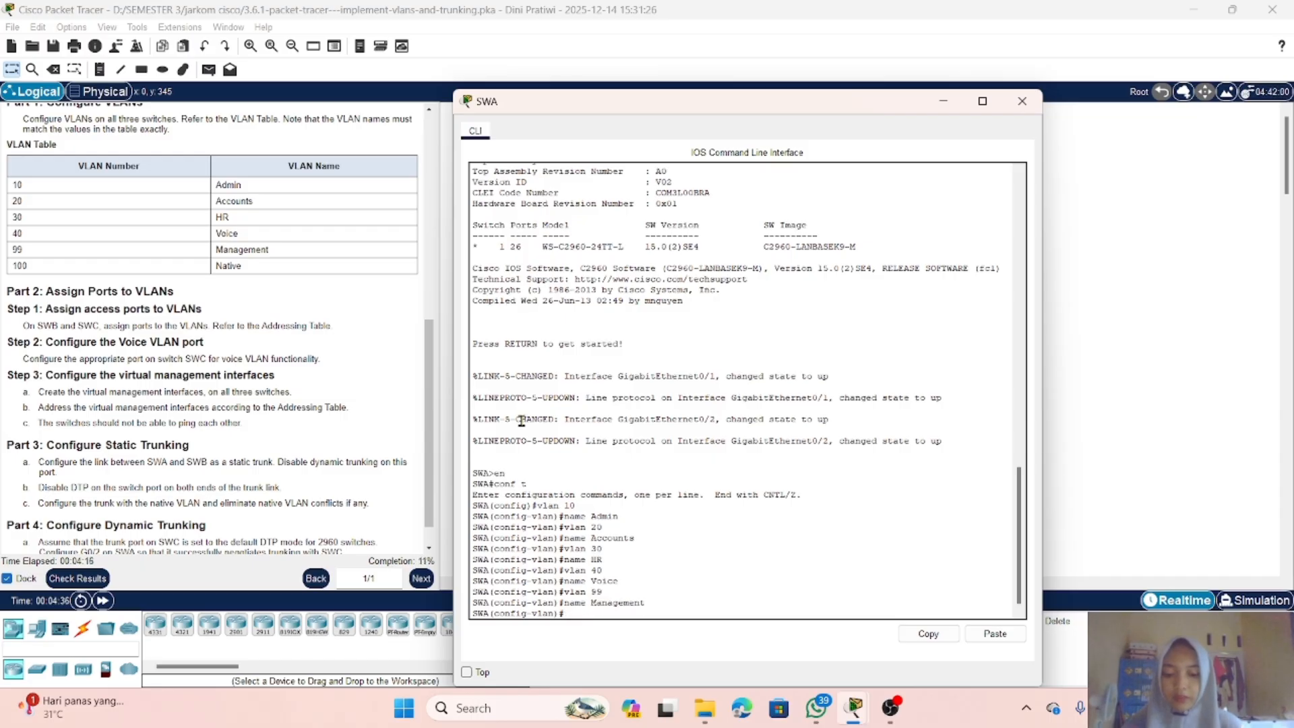
Step: Create VLAN 100 on SWA and name it Native
text(vlan 100)
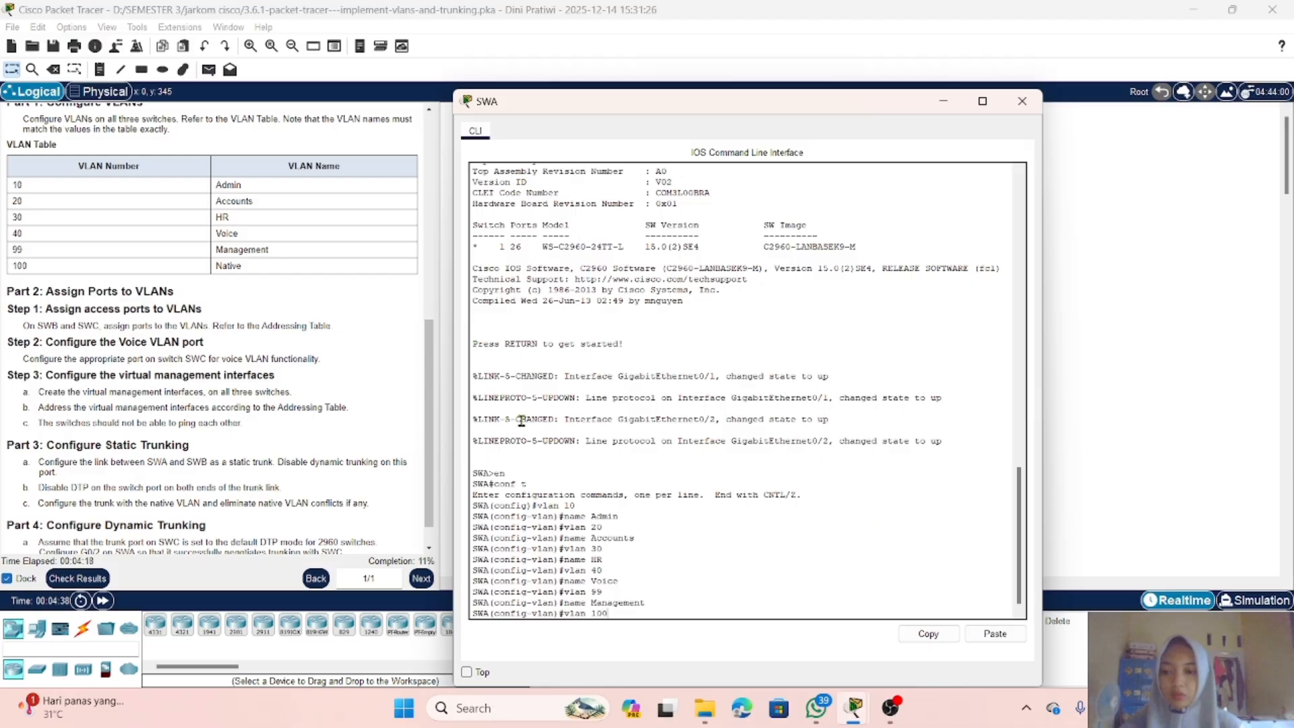
key(Return)
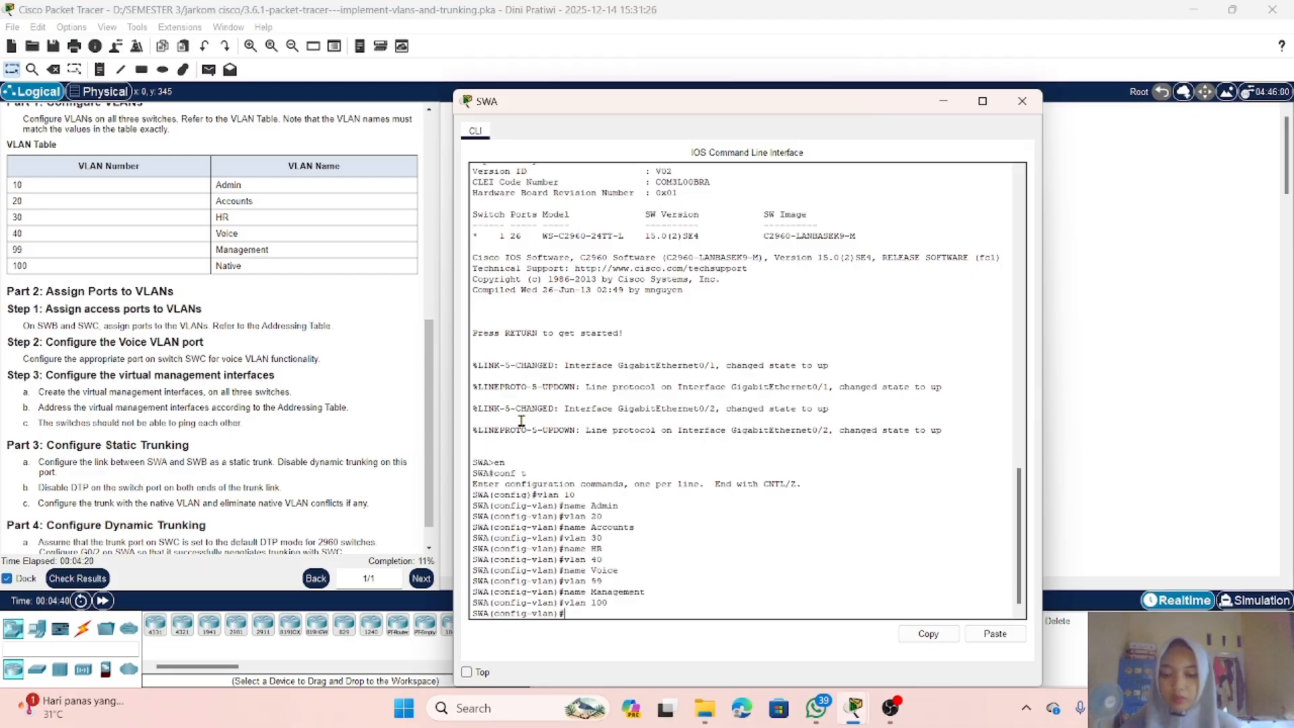
text(name Nat)
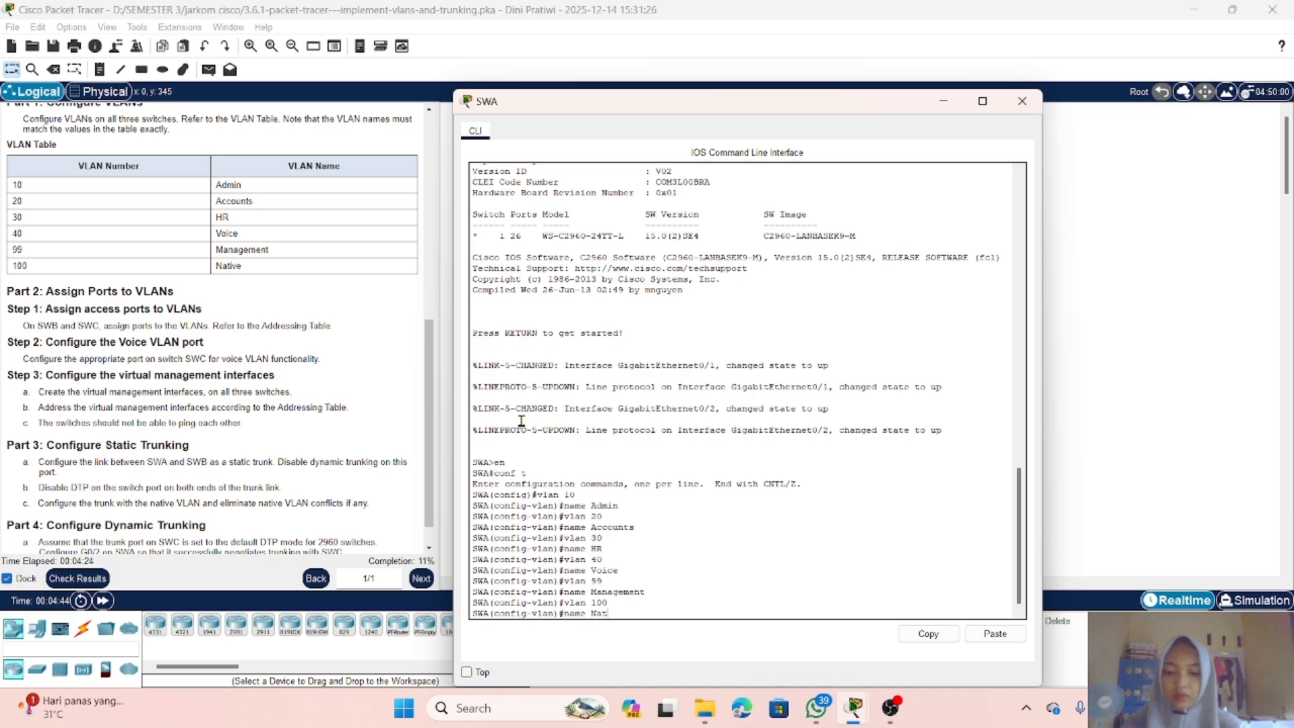
text(ive)
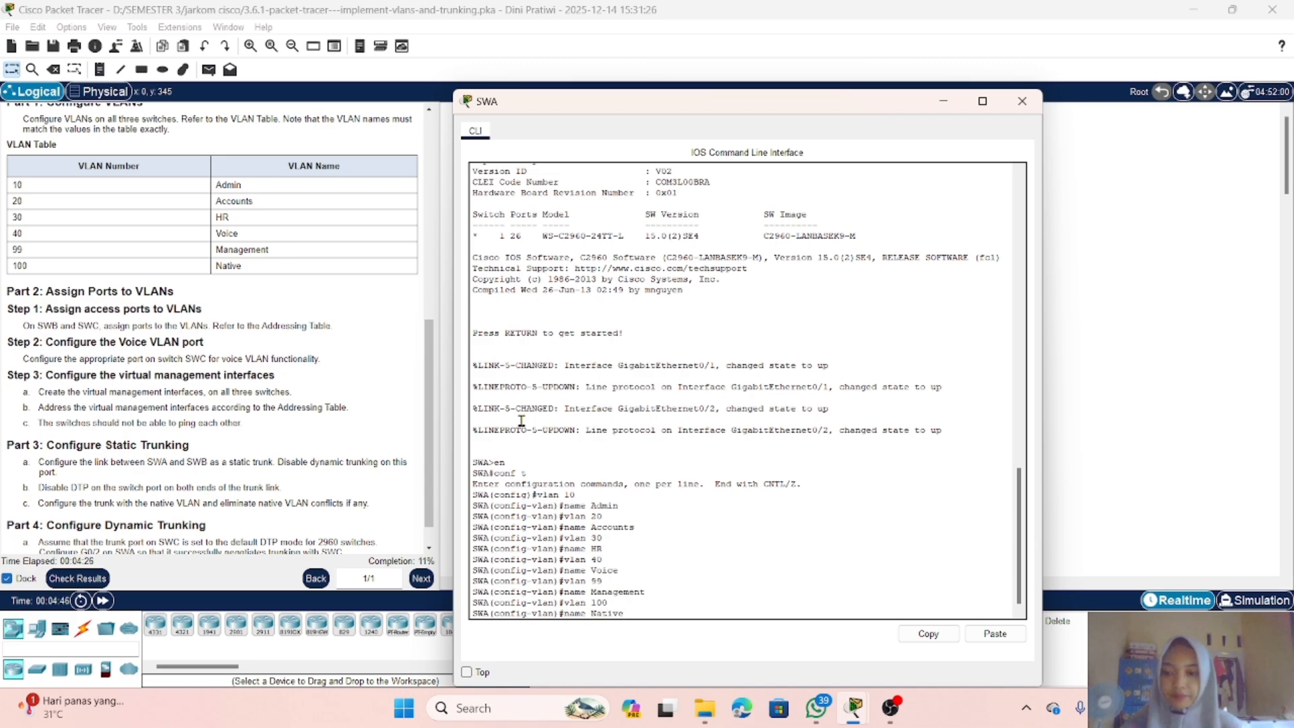
key(Return)
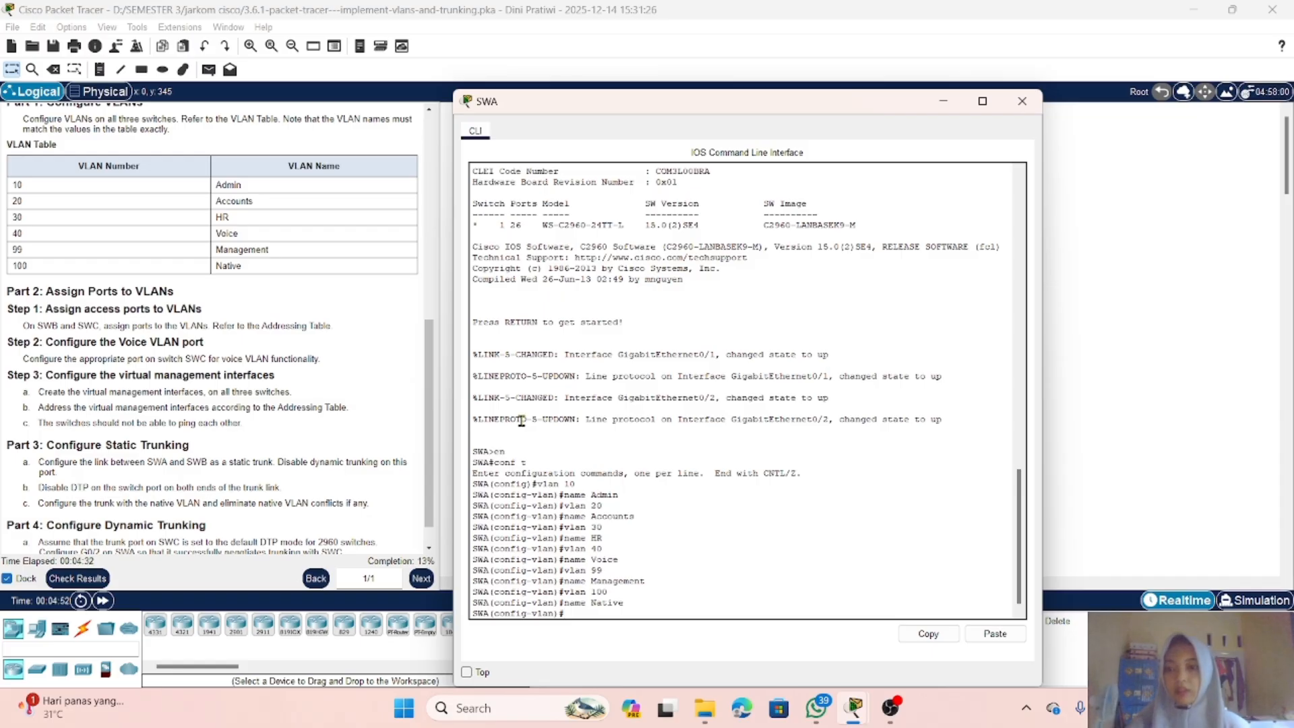
Step: Open switch SWB's command line and enter privileged EXEC and global configuration mode
click(948, 101)
click(568, 162)
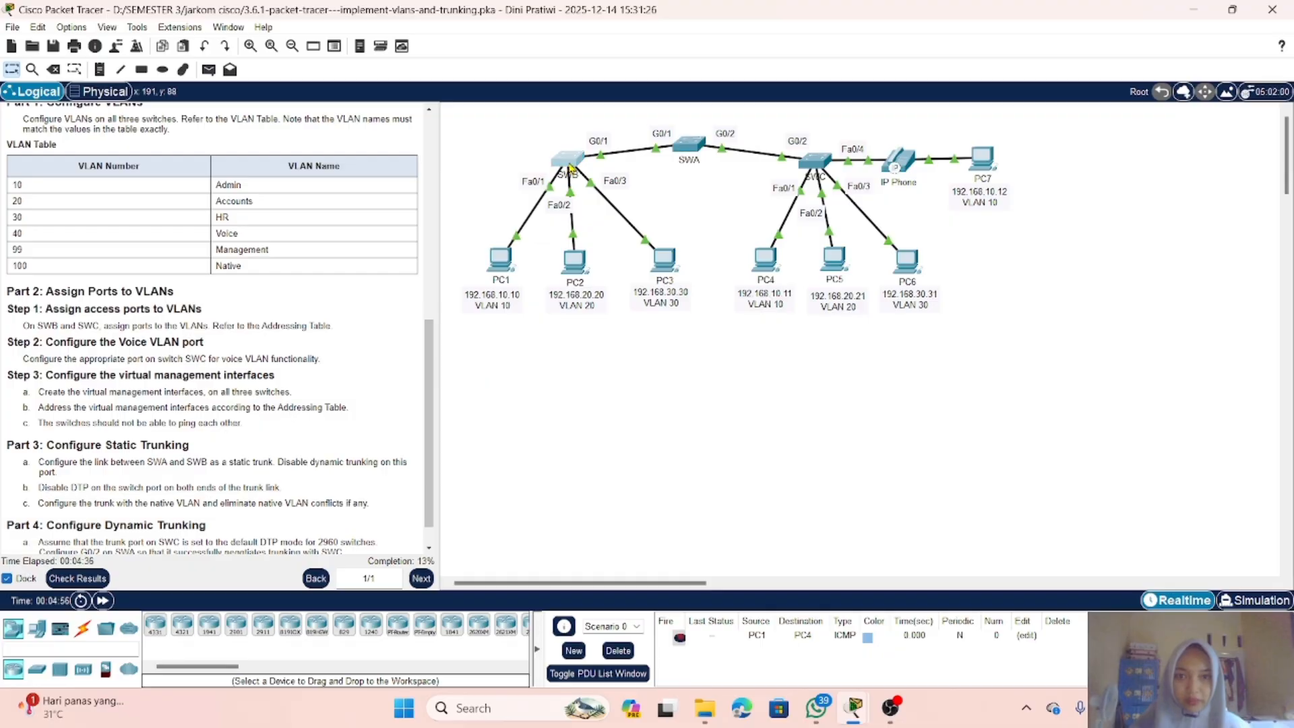
drag(689, 602, 696, 597)
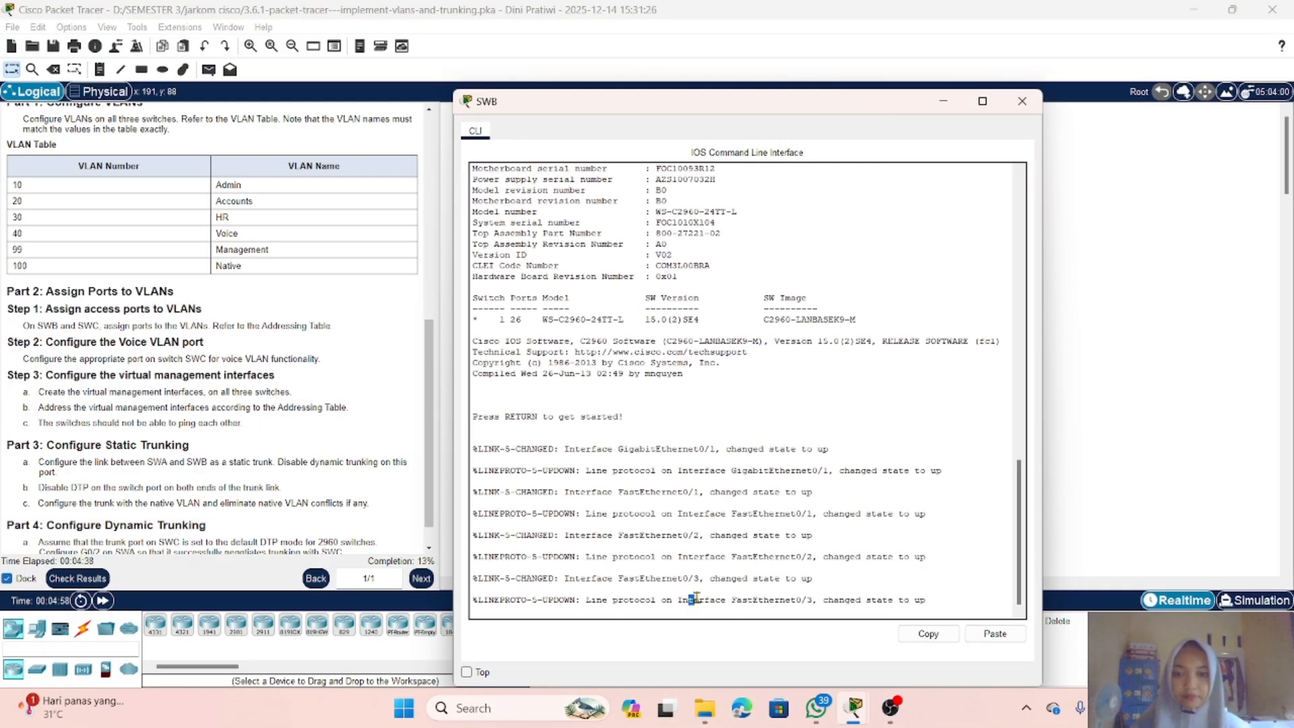
click(766, 608)
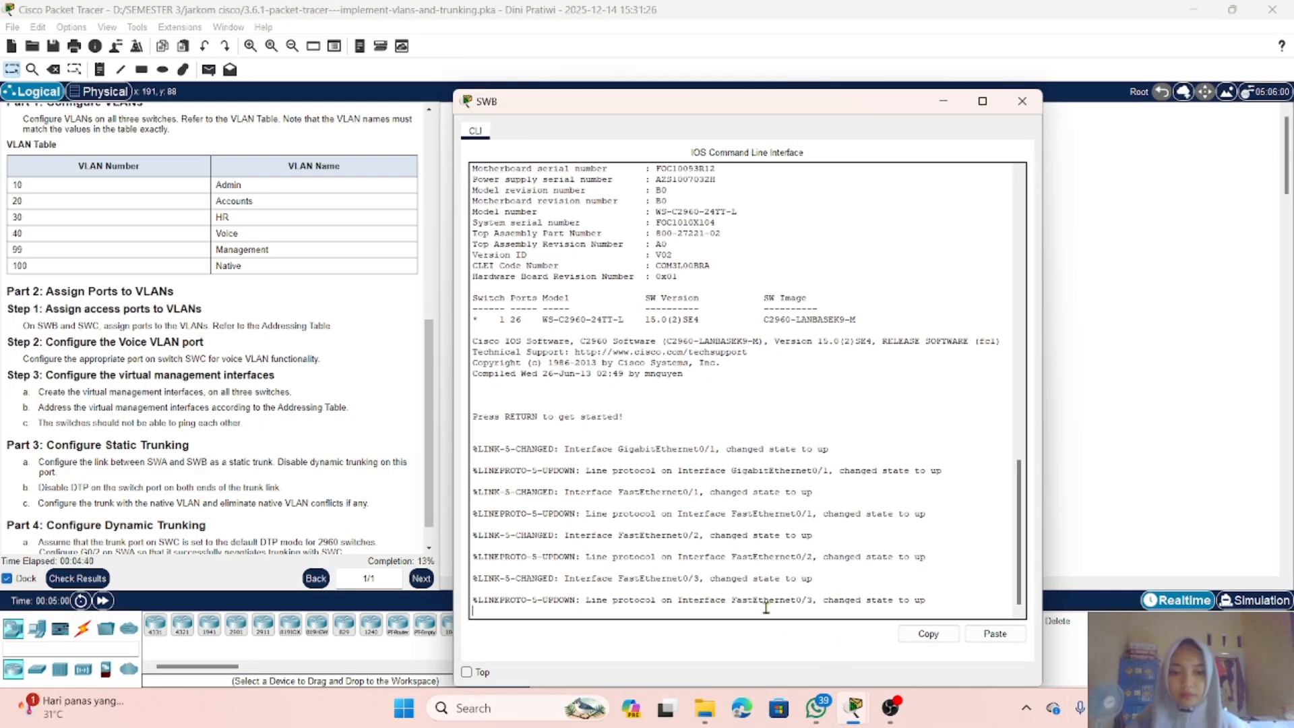
key(Return)
text(en)
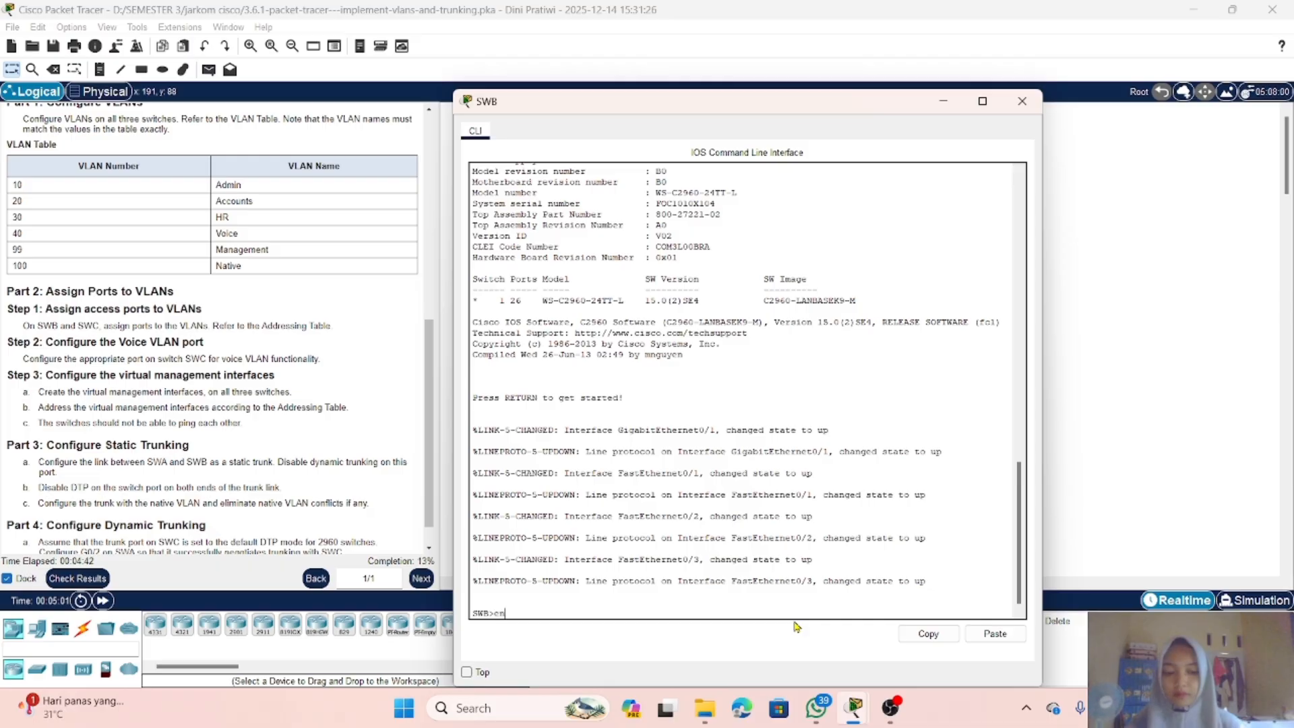
key(Return)
text(conf )
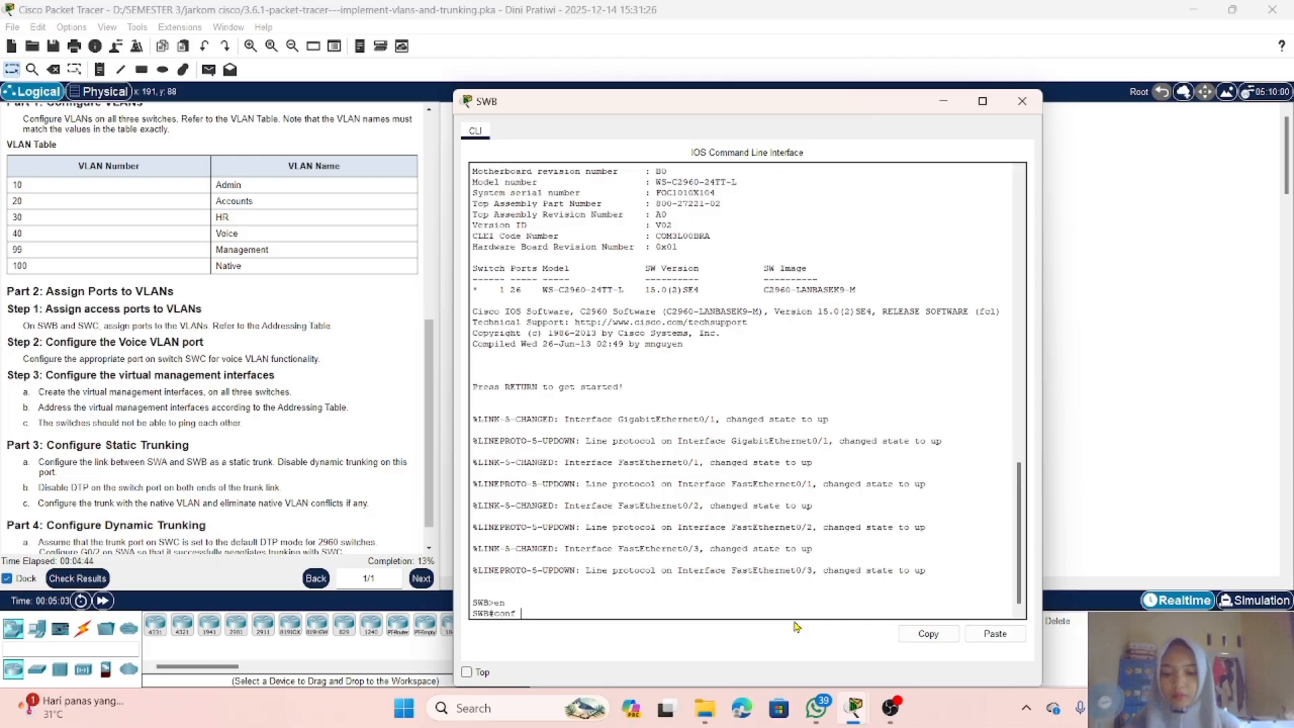
text(t)
key(Return)
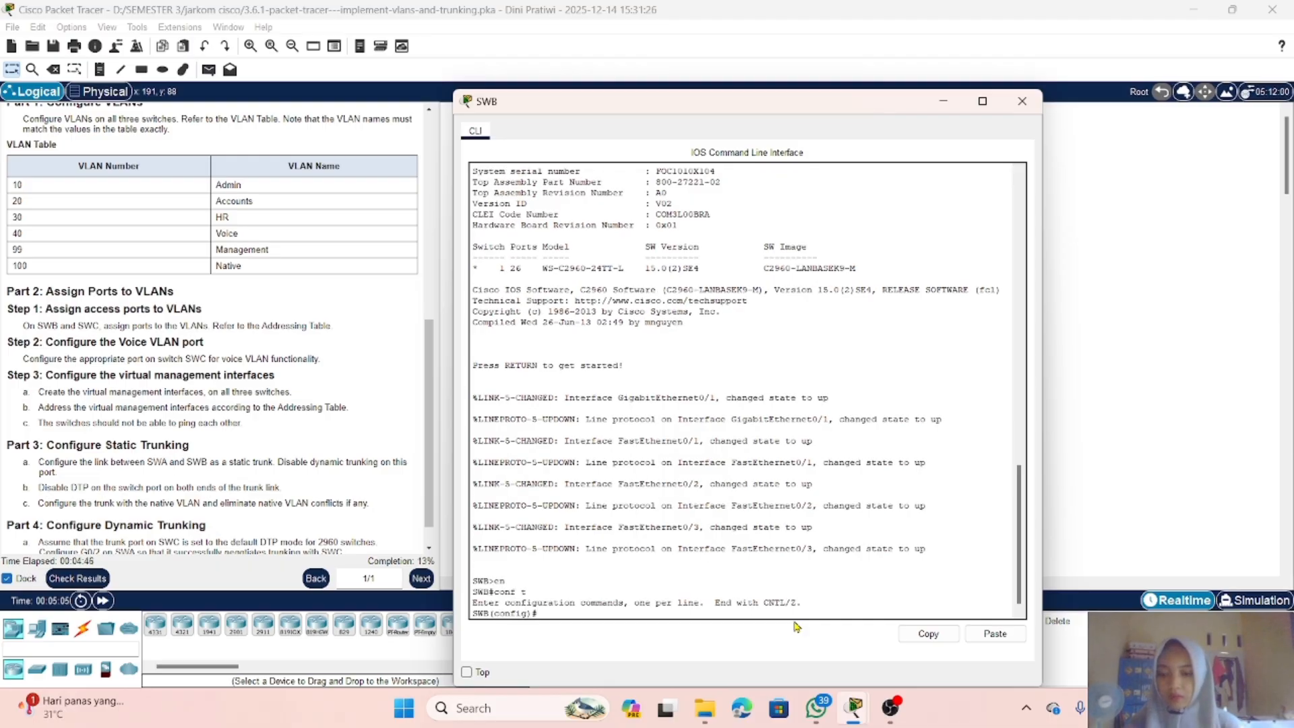
Step: Create VLAN 10 on SWB and name it admin
text(vla)
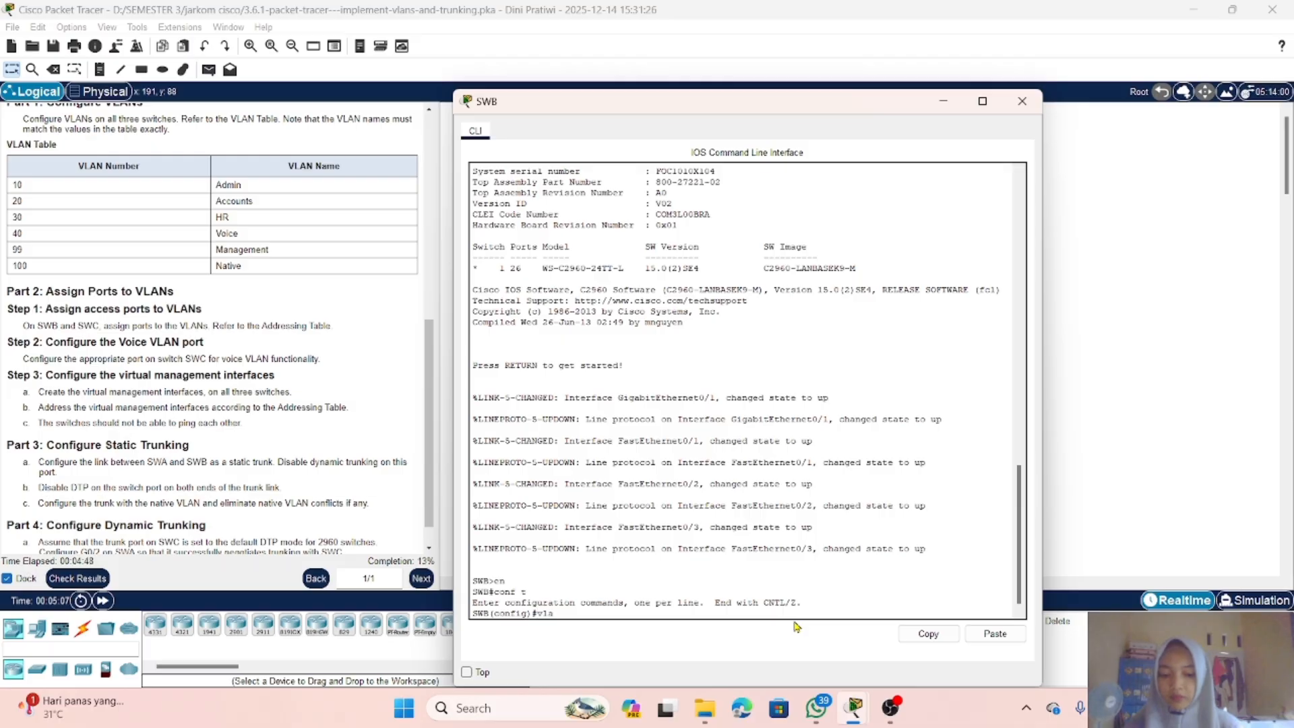
text(n 10)
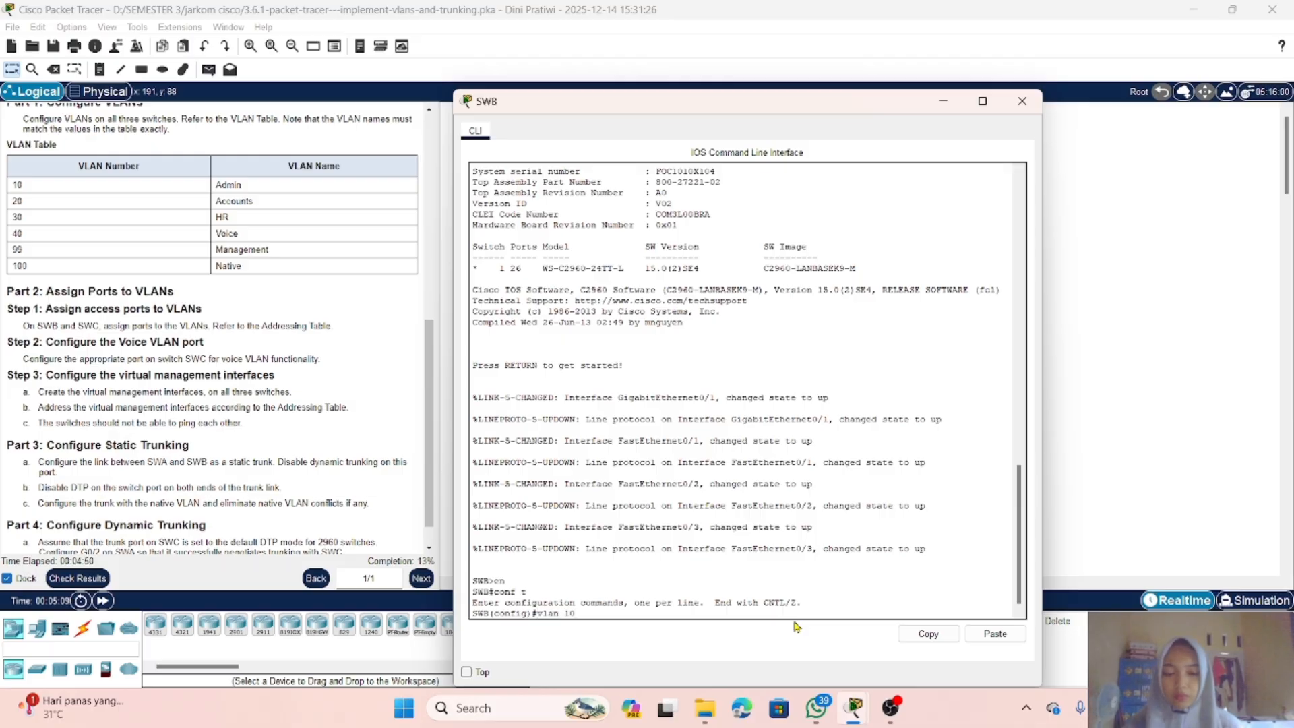
key(Return)
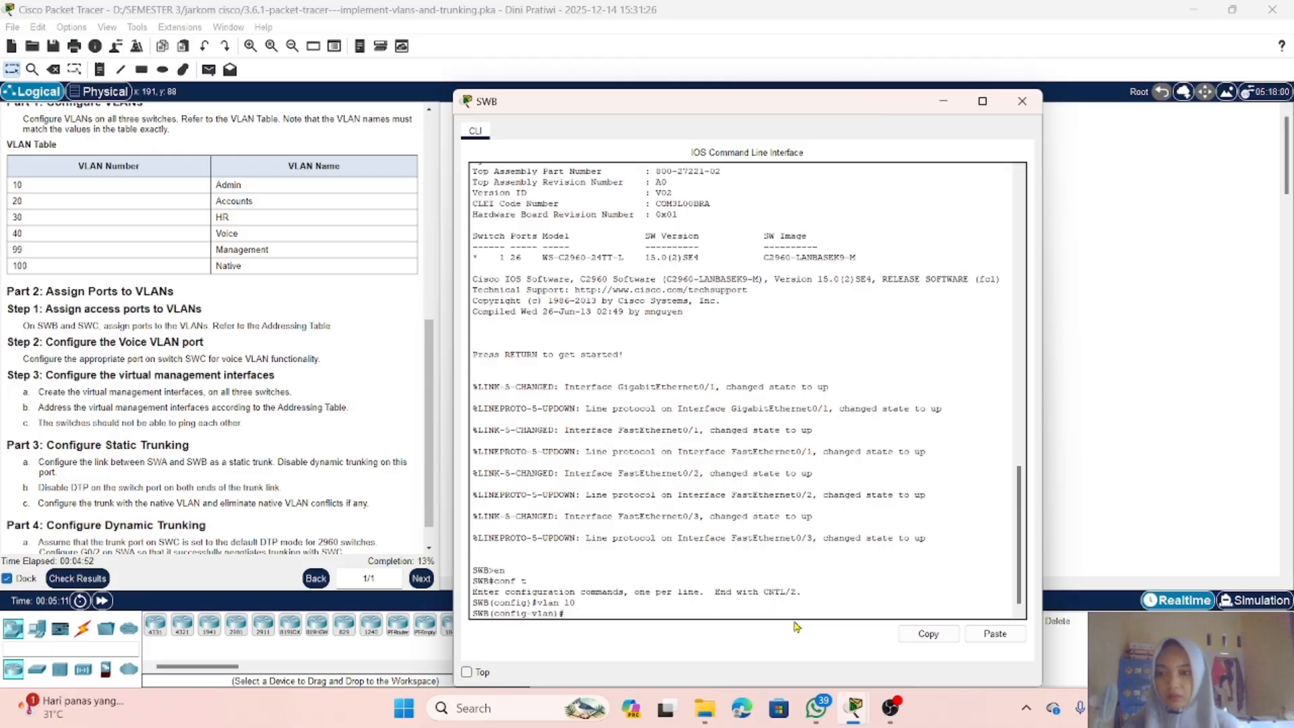
text(name)
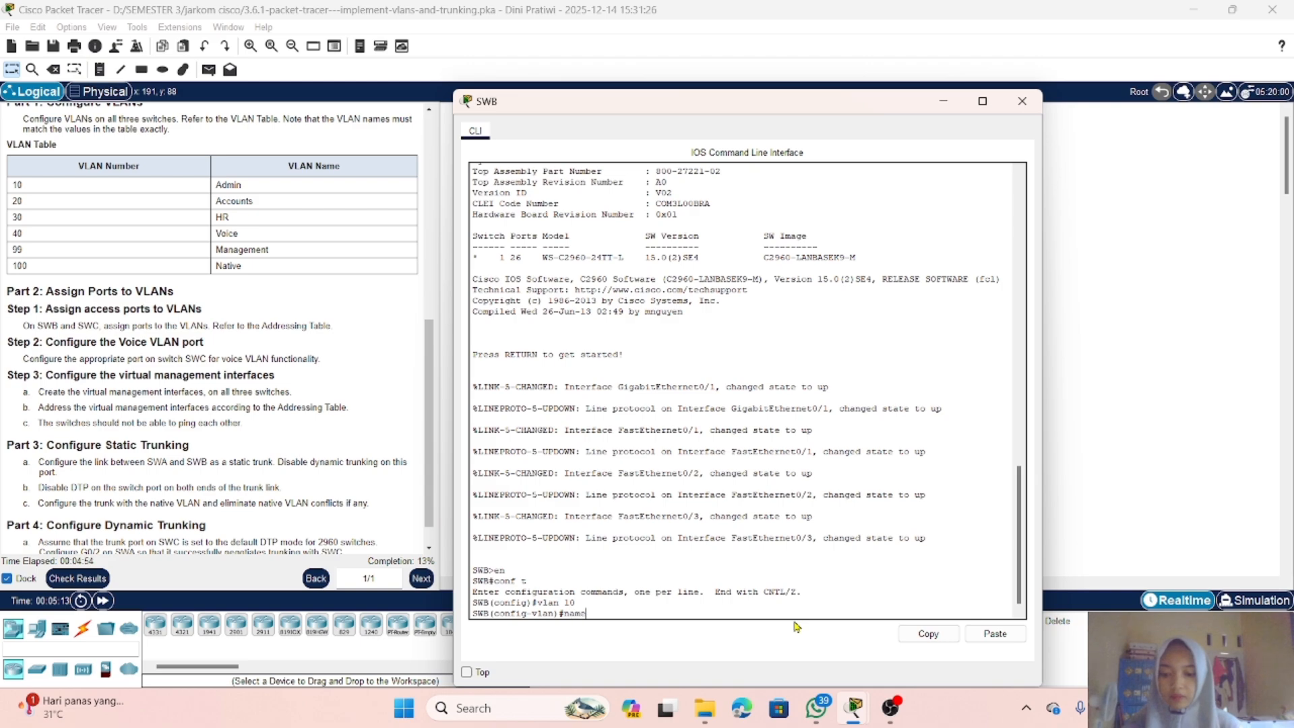
text( adm)
text(in)
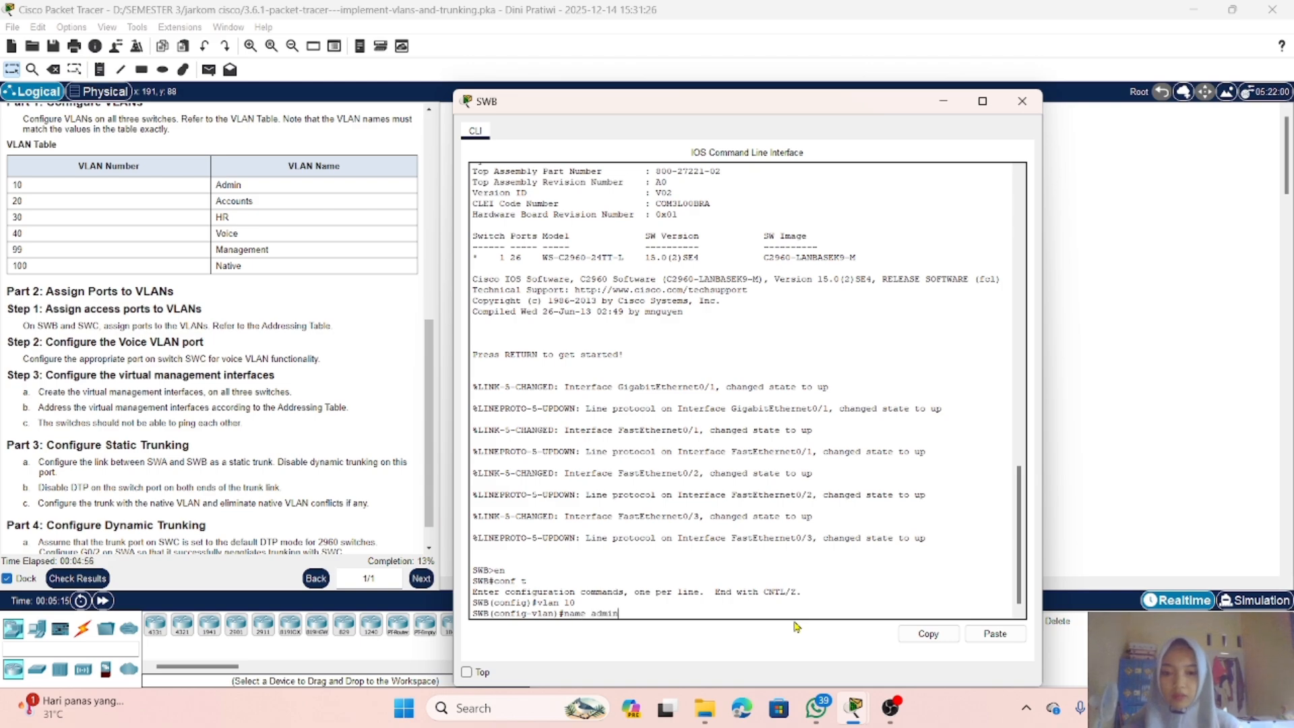
key(Return)
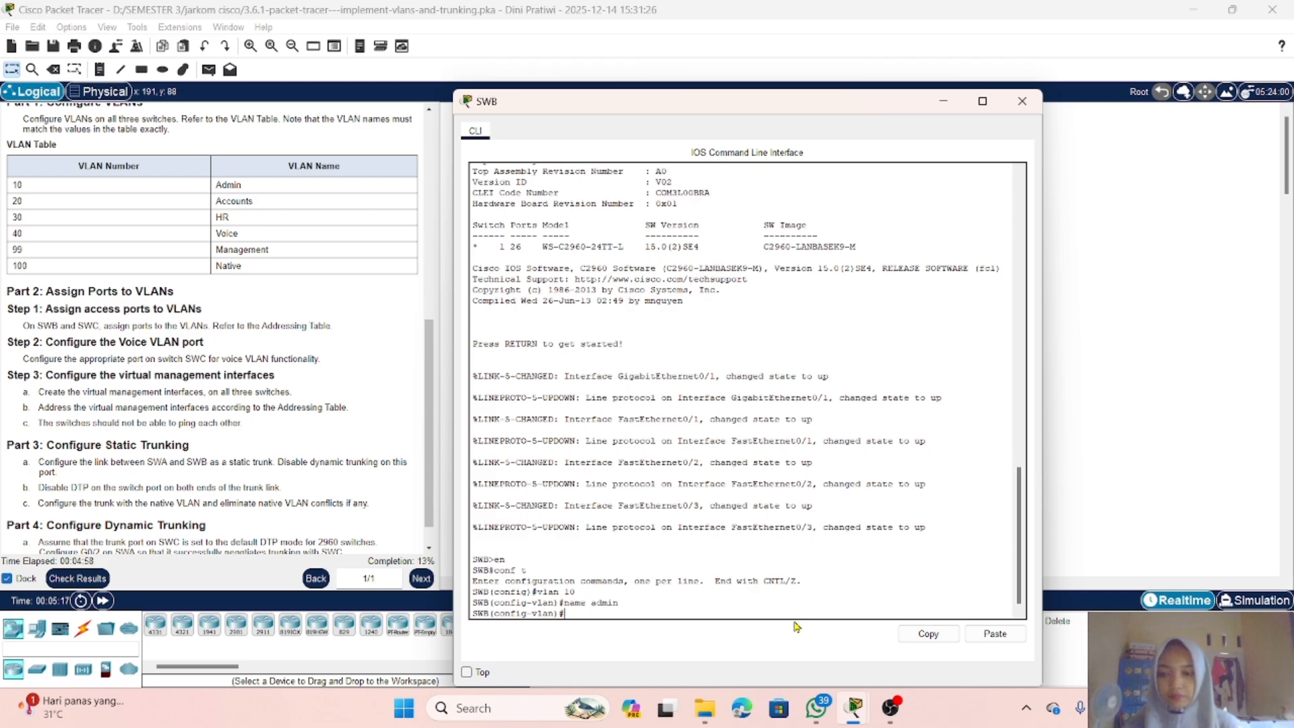
Step: Create VLAN 20 on SWB and name it Accounts
text(vlan)
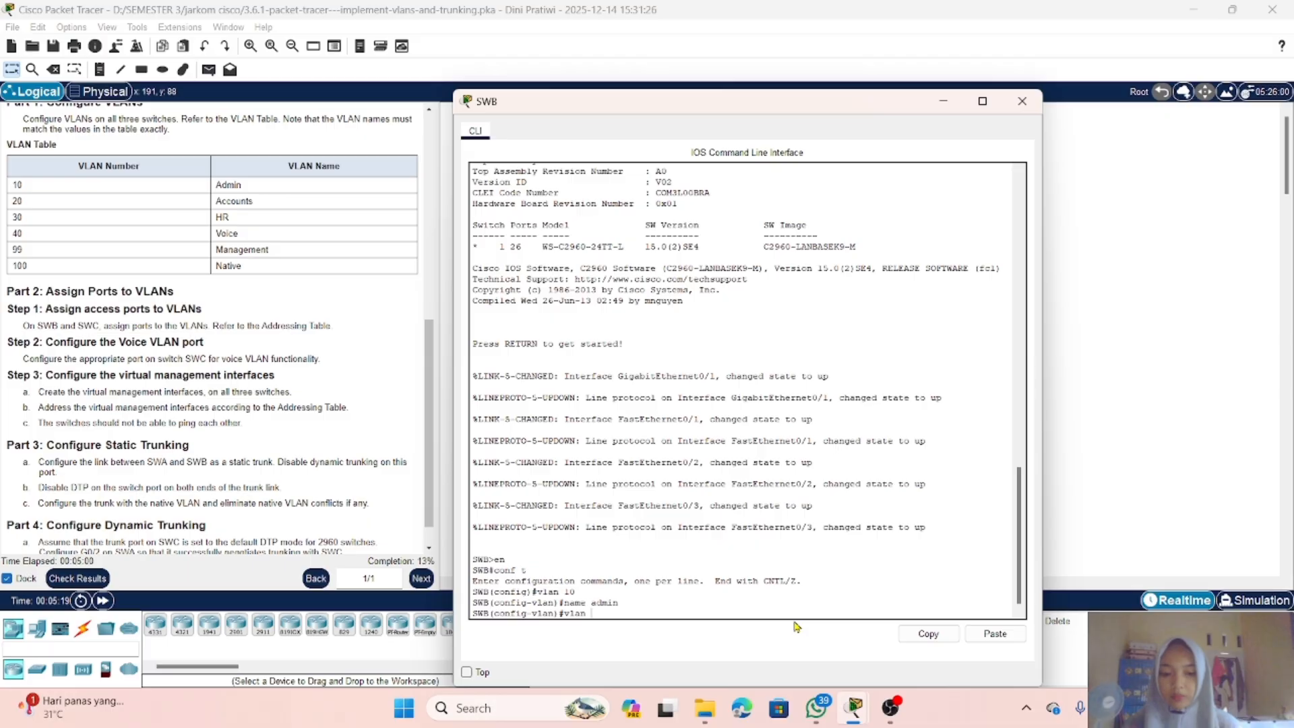
text( 20)
key(Return)
text(nfig-vlan)#n)
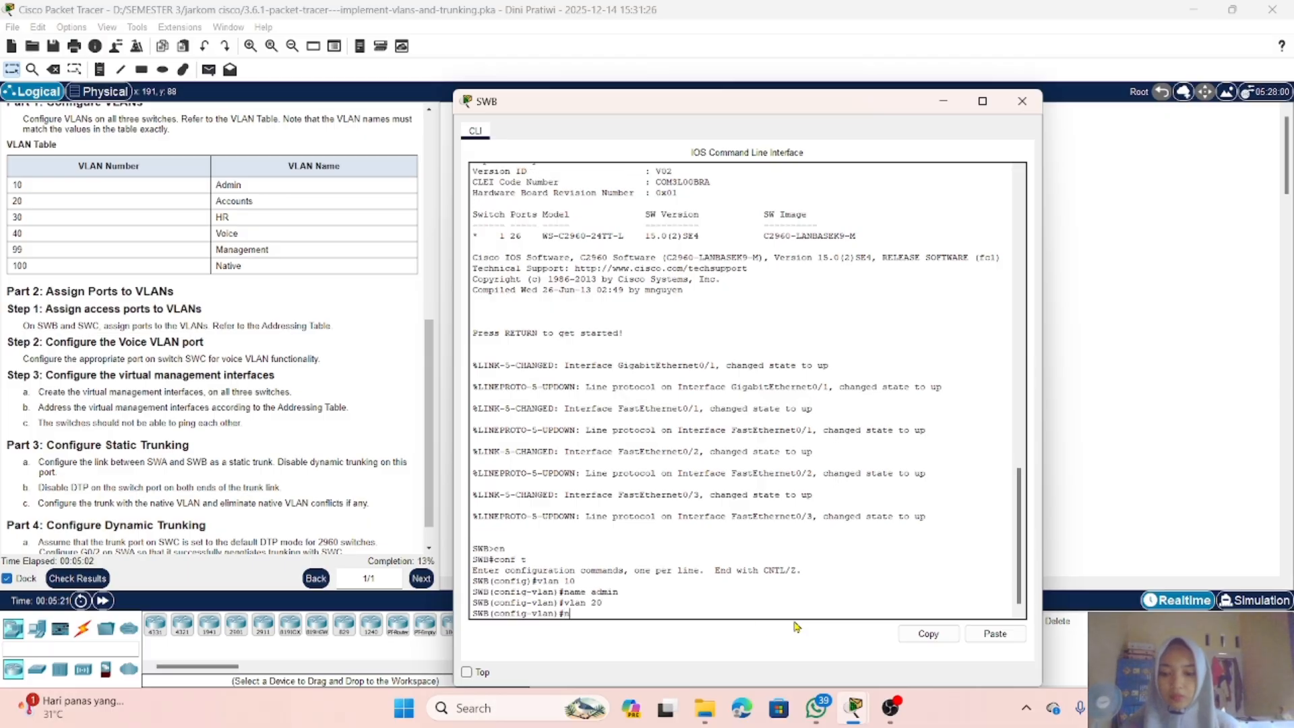
key(Return)
text(n)
text(a)
key(Tab)
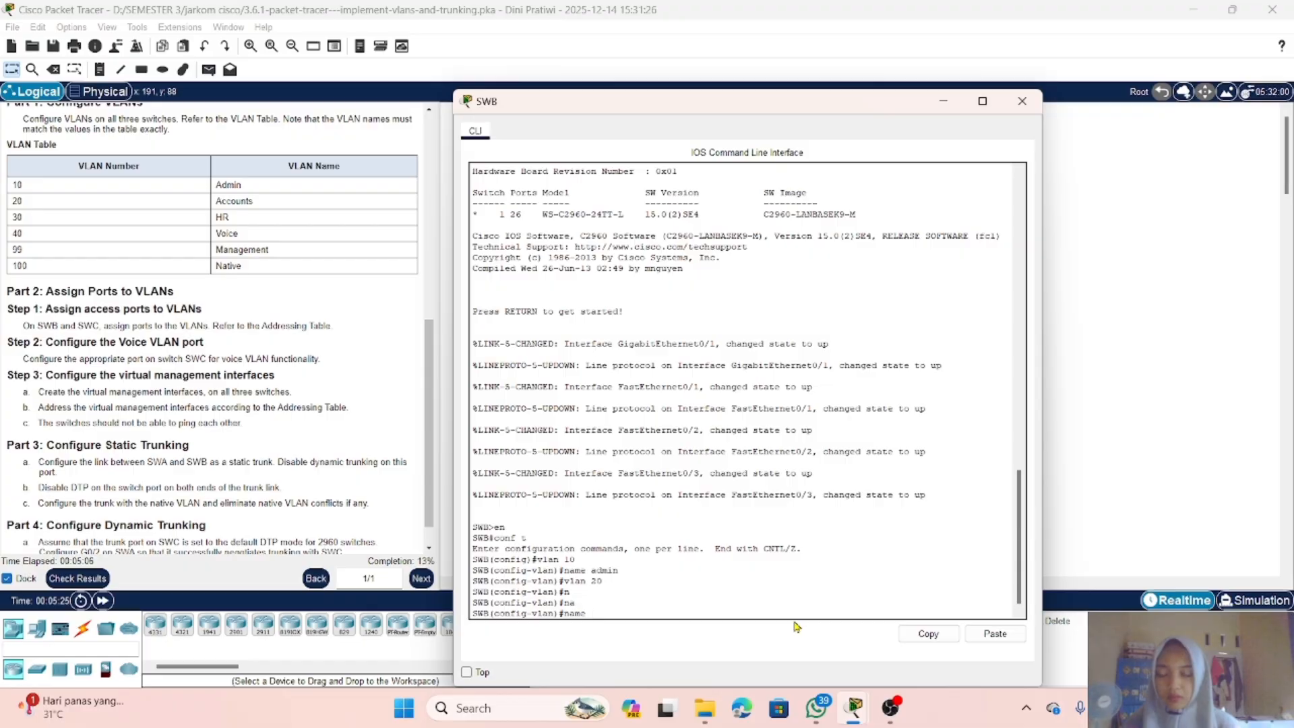
text(A)
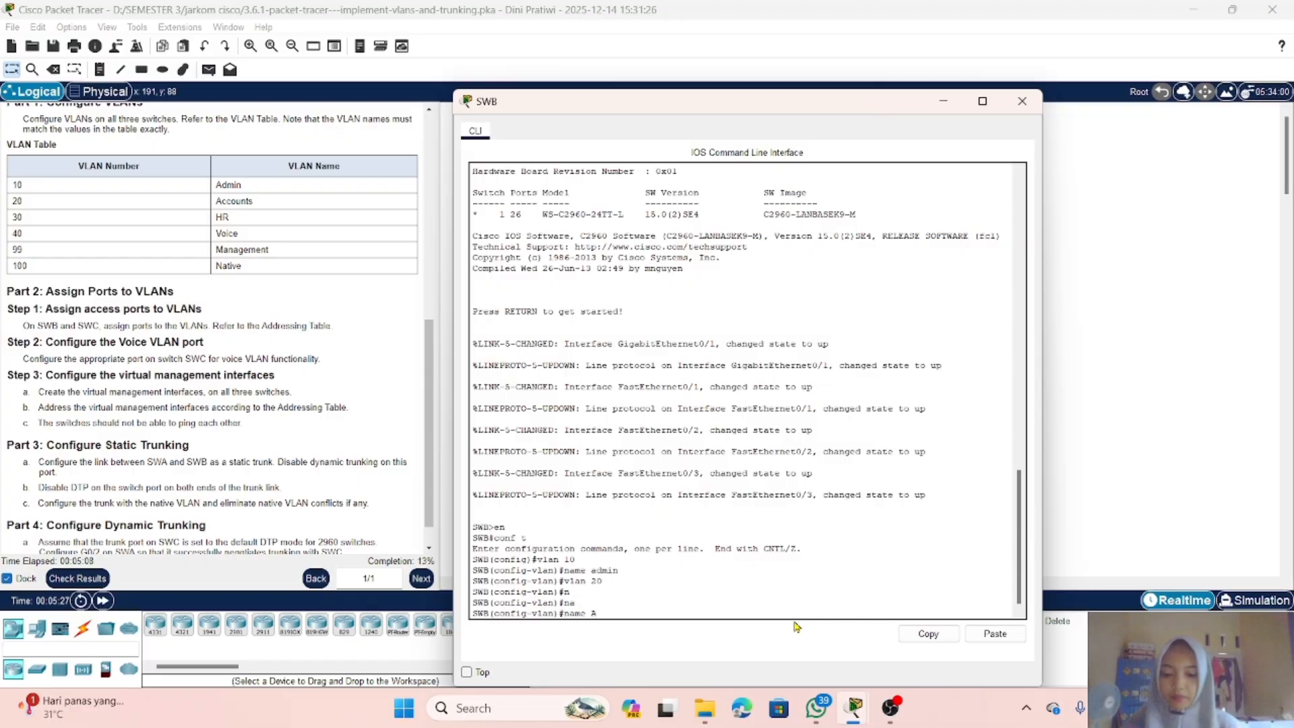
text(ccounts)
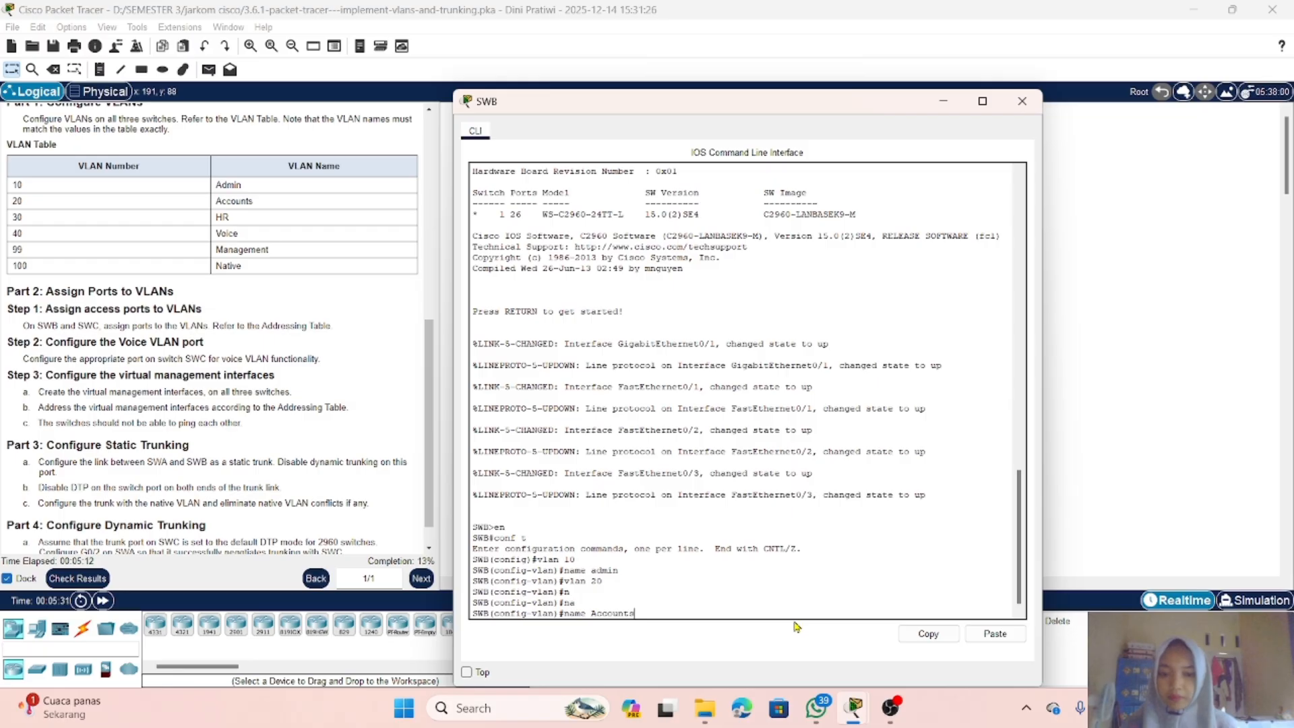
key(Return)
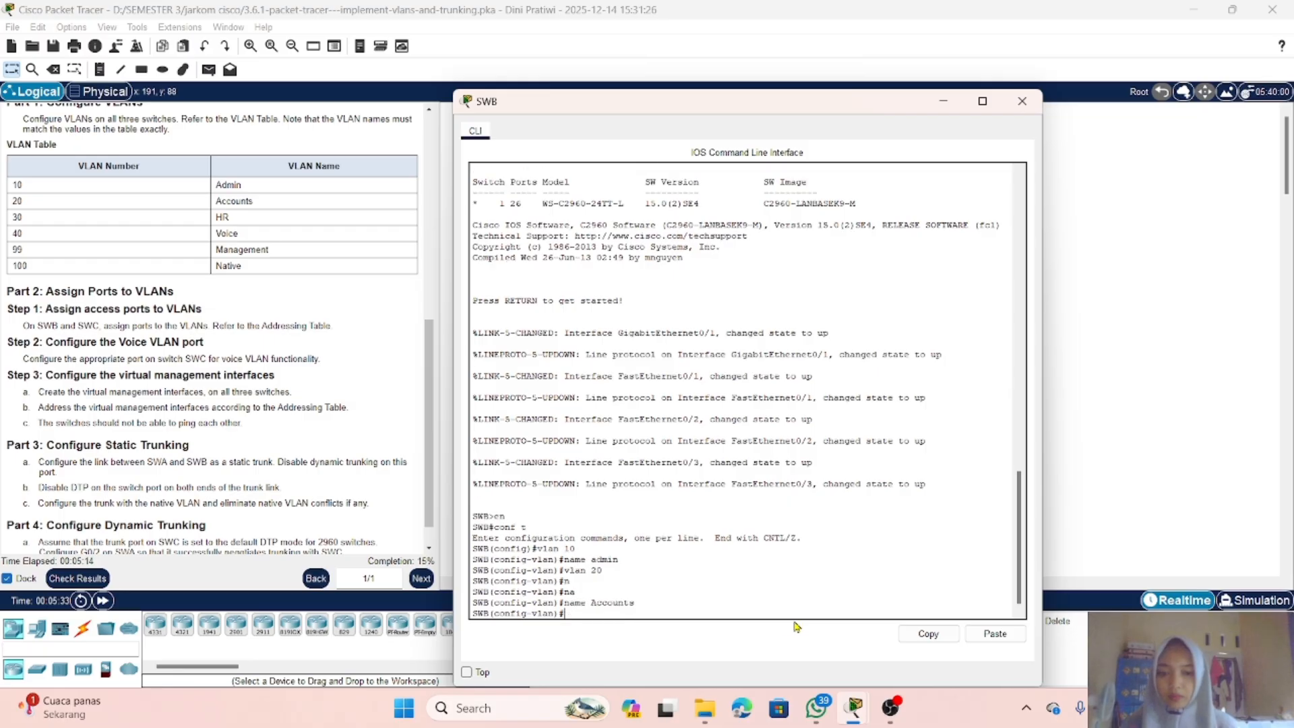
Step: Create VLAN 30 on SWB and name it HR
text(vlan )
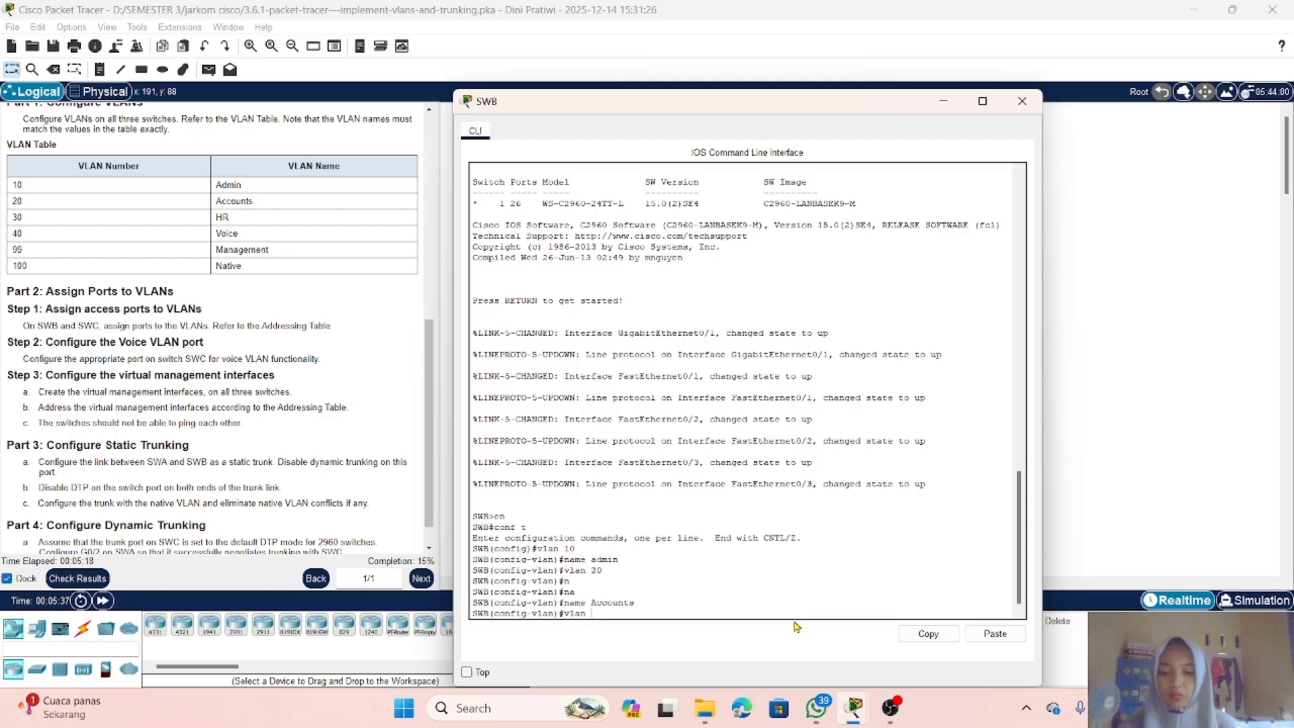
text(30)
key(Return)
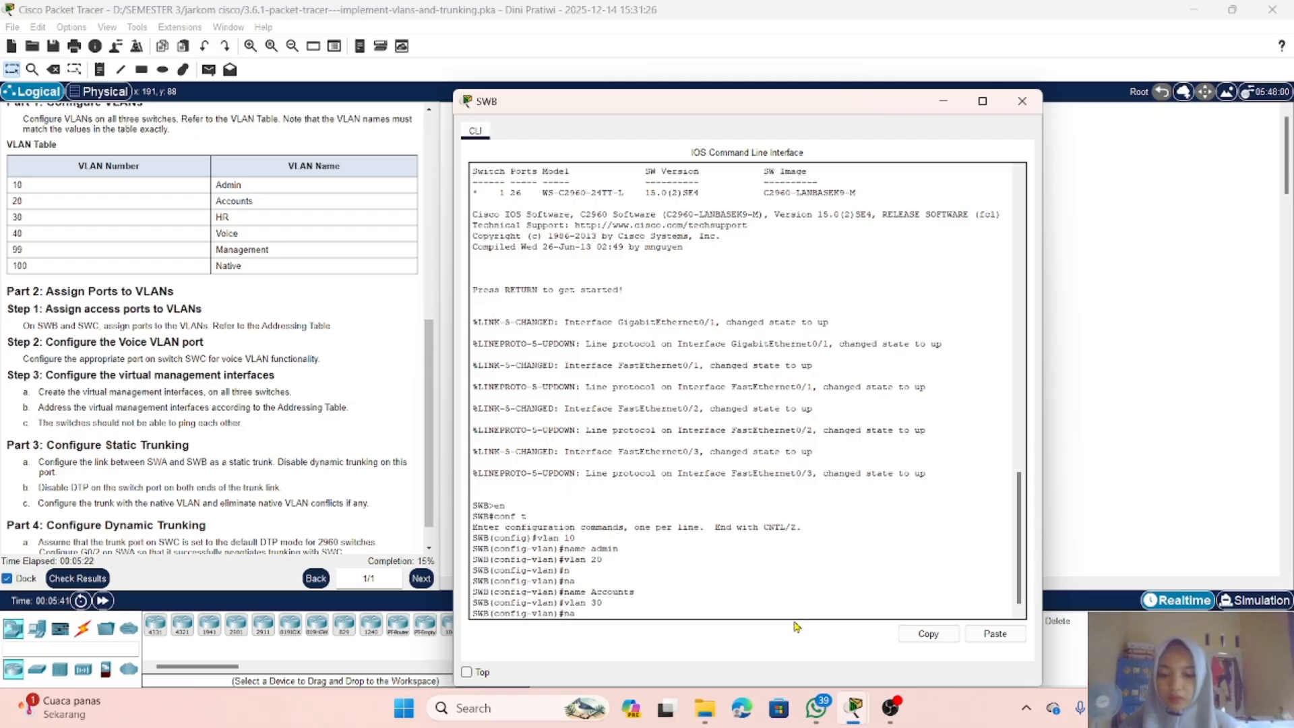
text(name)
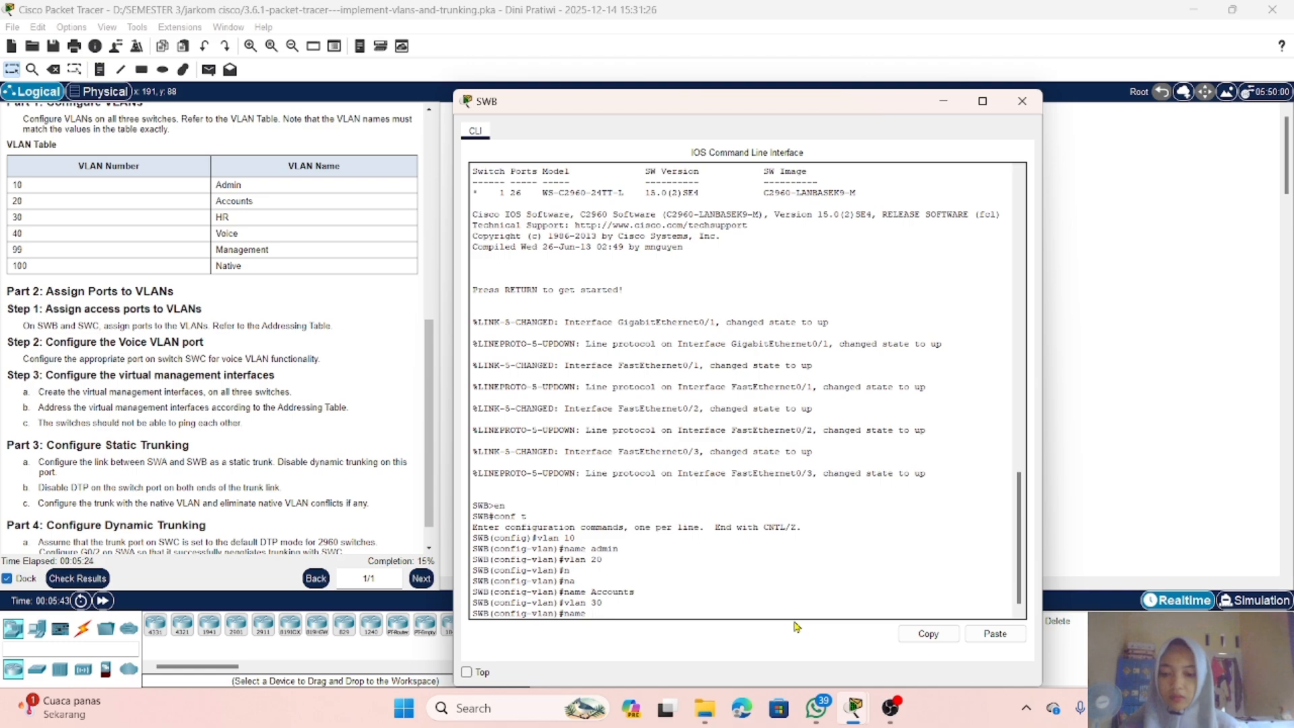
text( HR)
key(Return)
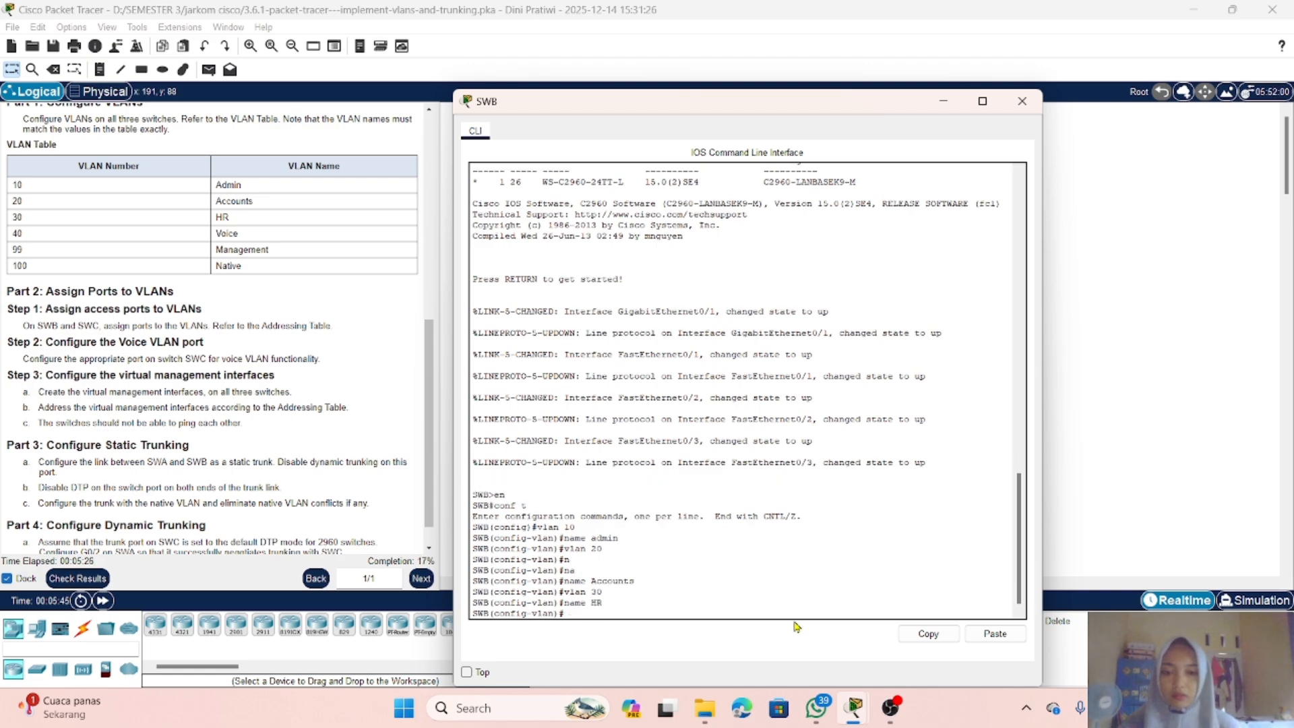
Step: Create VLAN 40 on SWB and name it Voice
text(vlan)
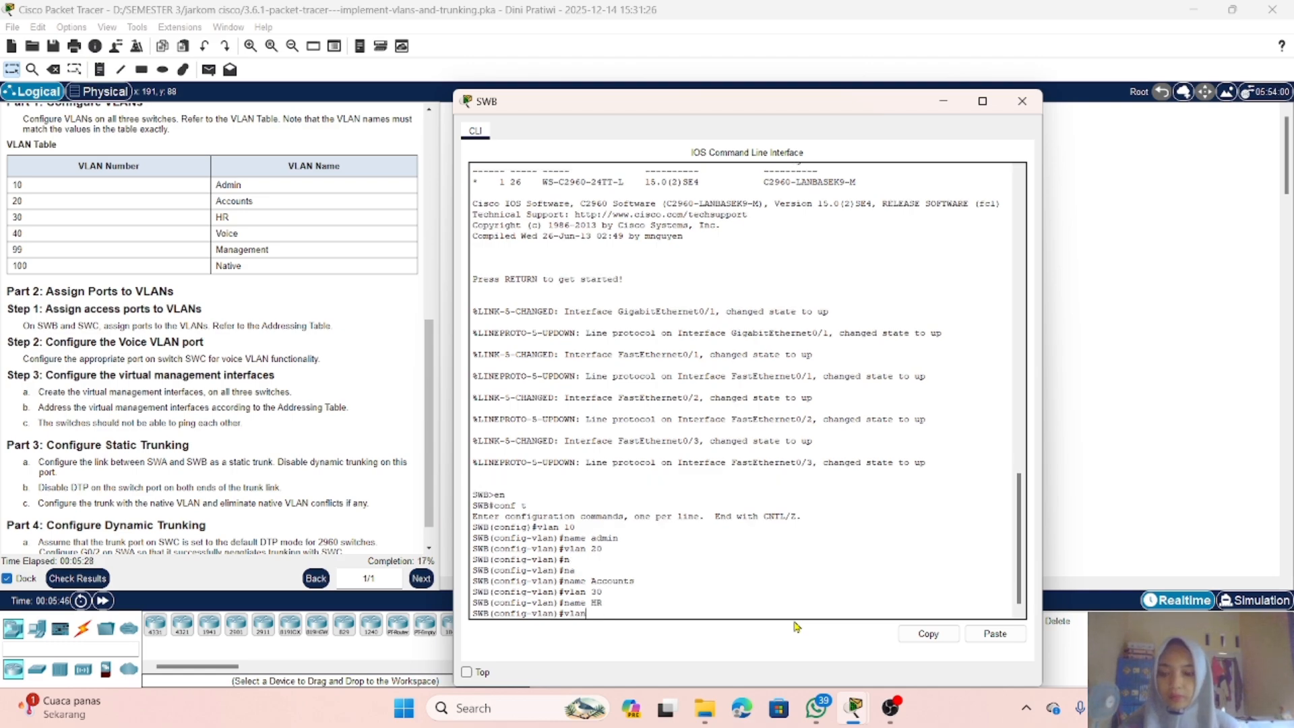
text(40)
key(BackSpace)
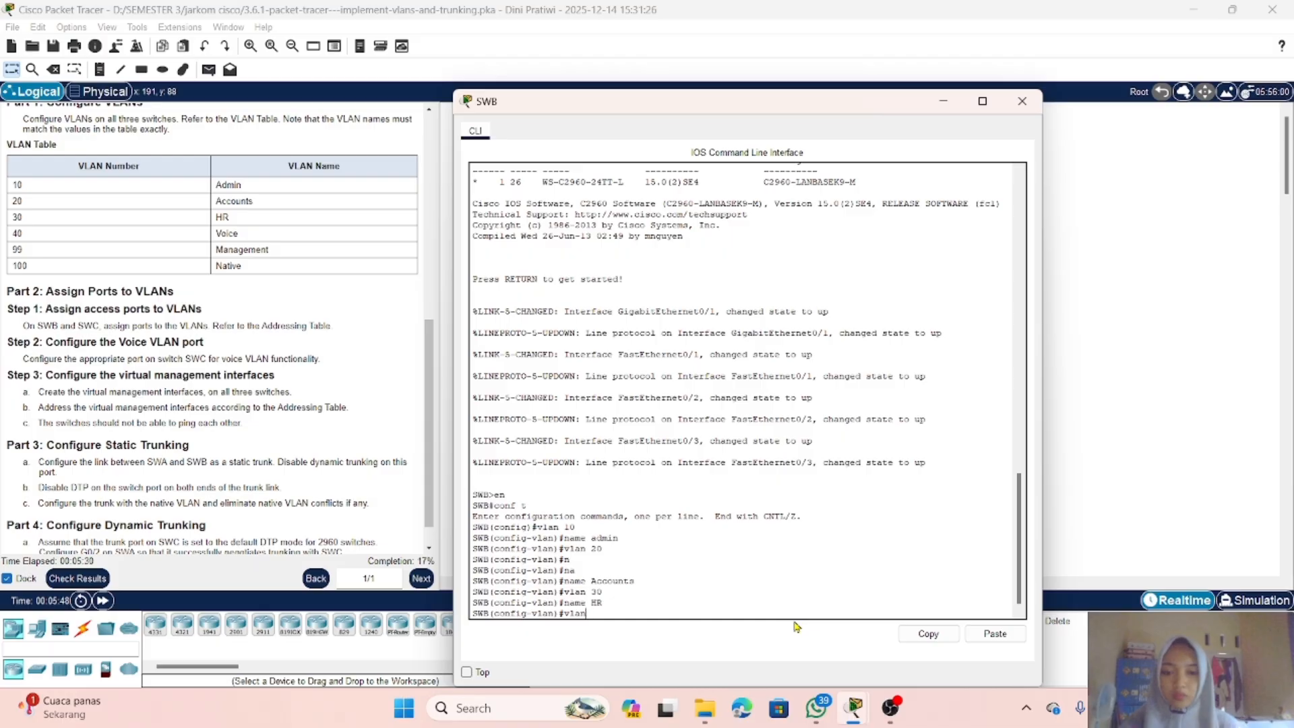
text(40)
key(Return)
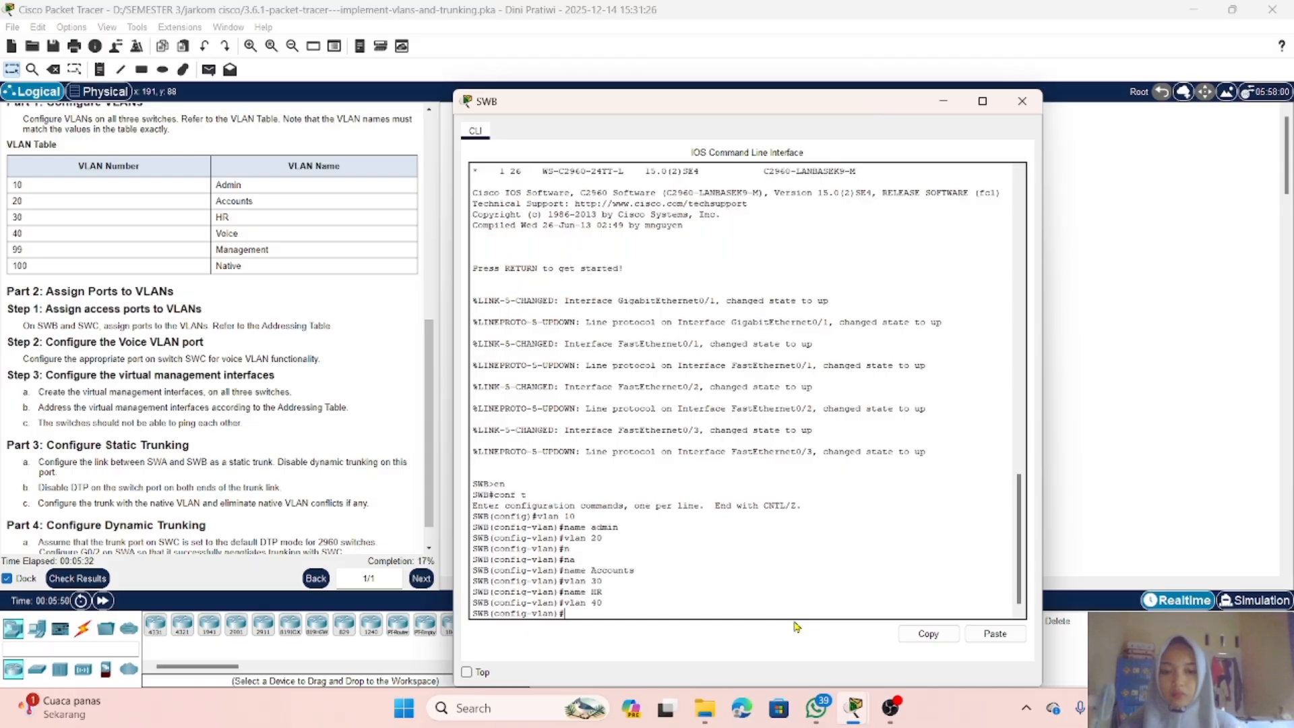
text(name )
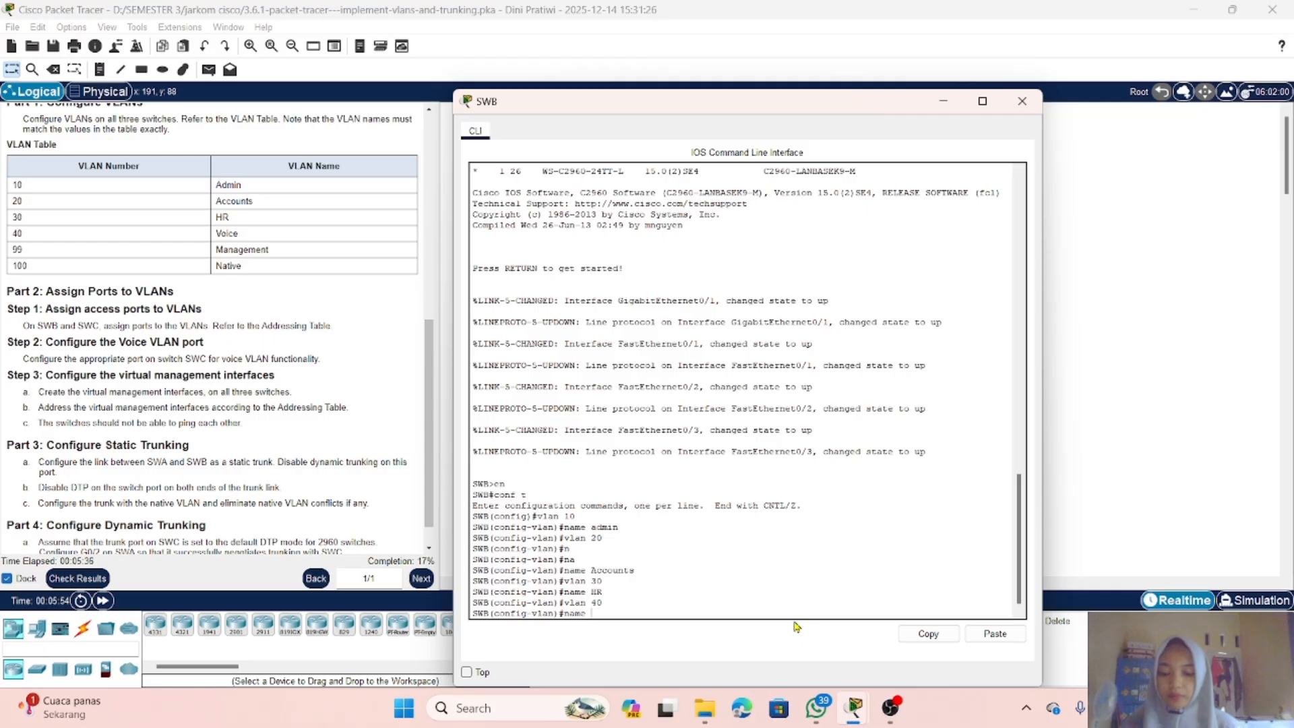
text(Voice)
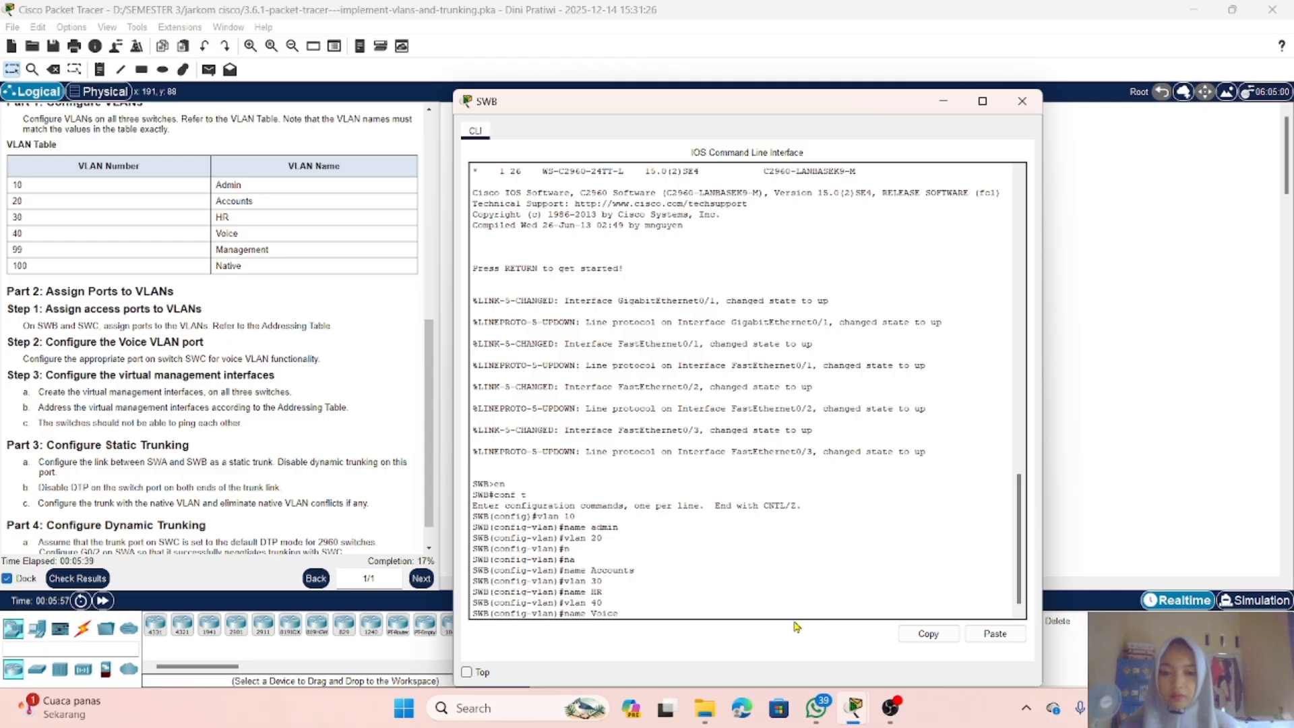
key(Return)
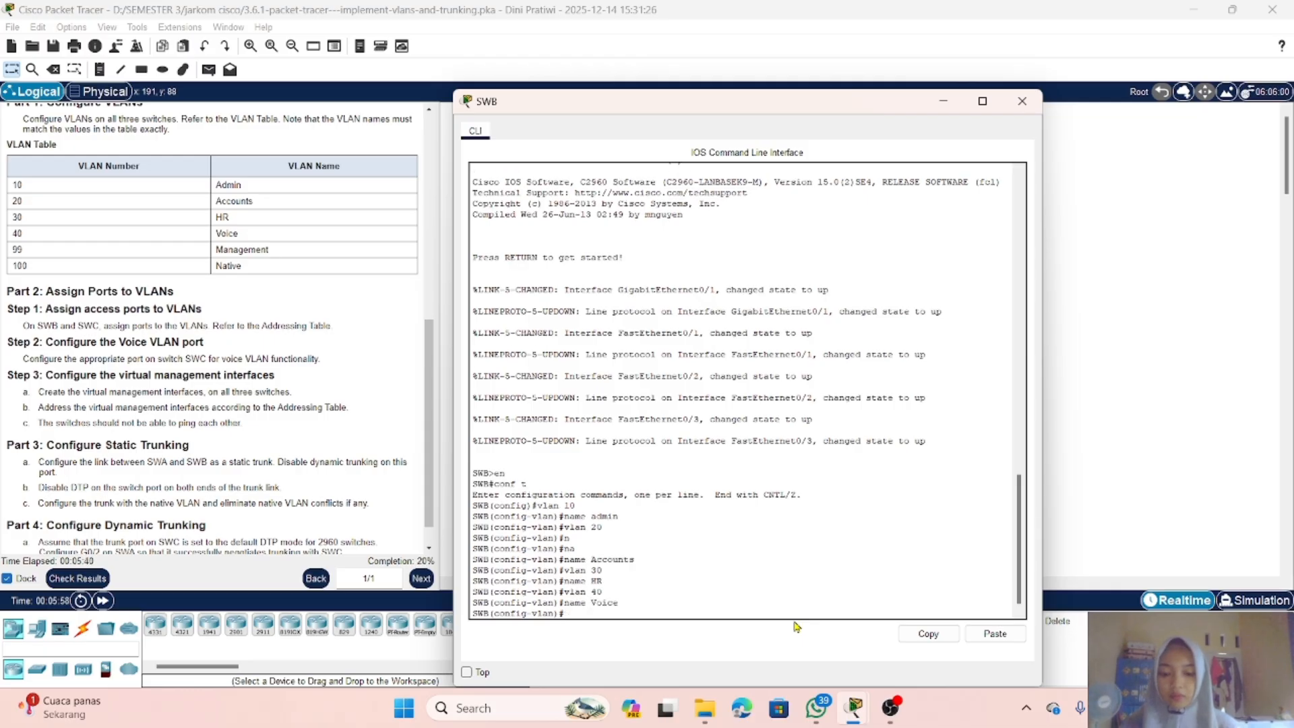
Step: Create VLAN 99 on SWB and name it Management
text(vlan)
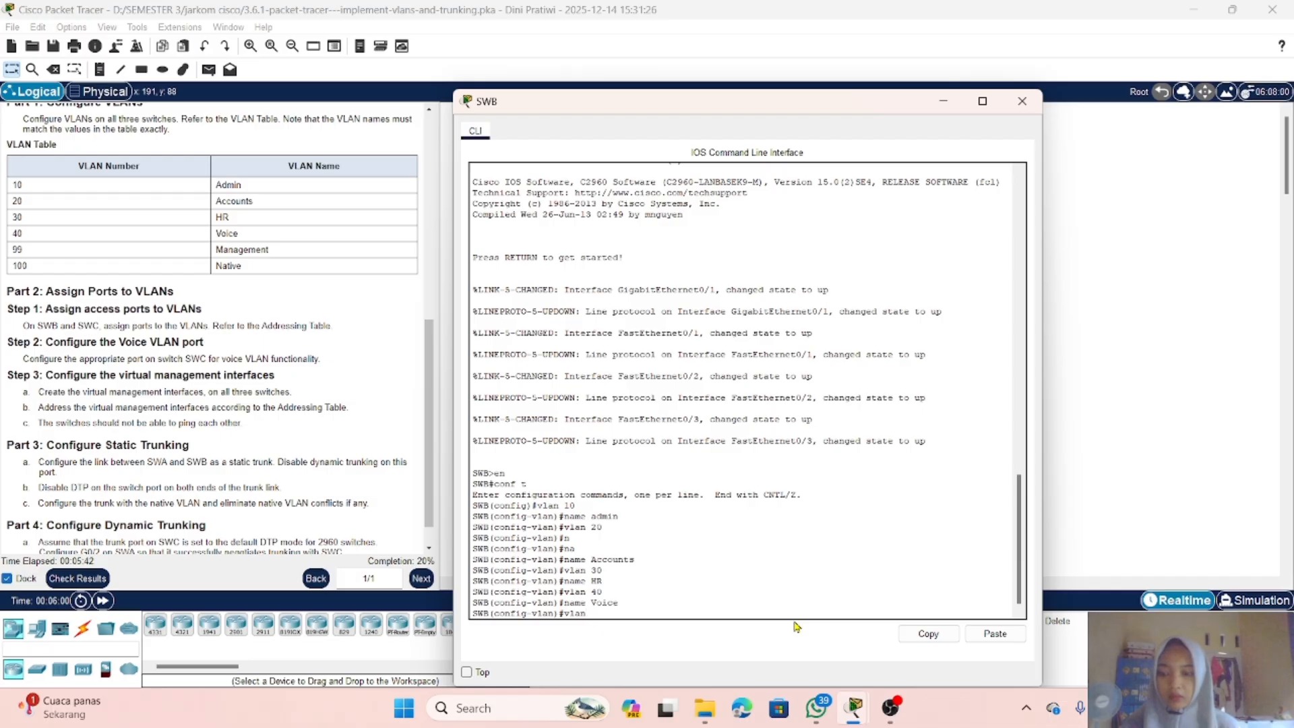
text( 99)
key(Return)
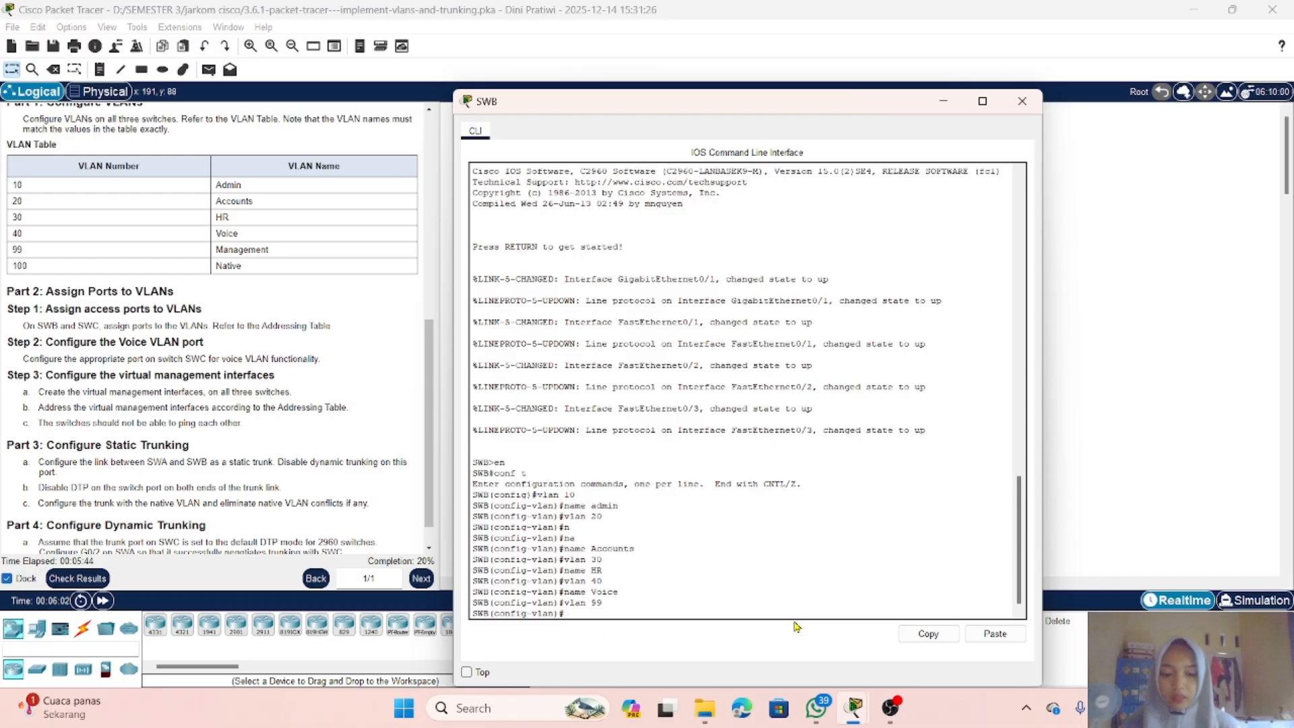
text(name )
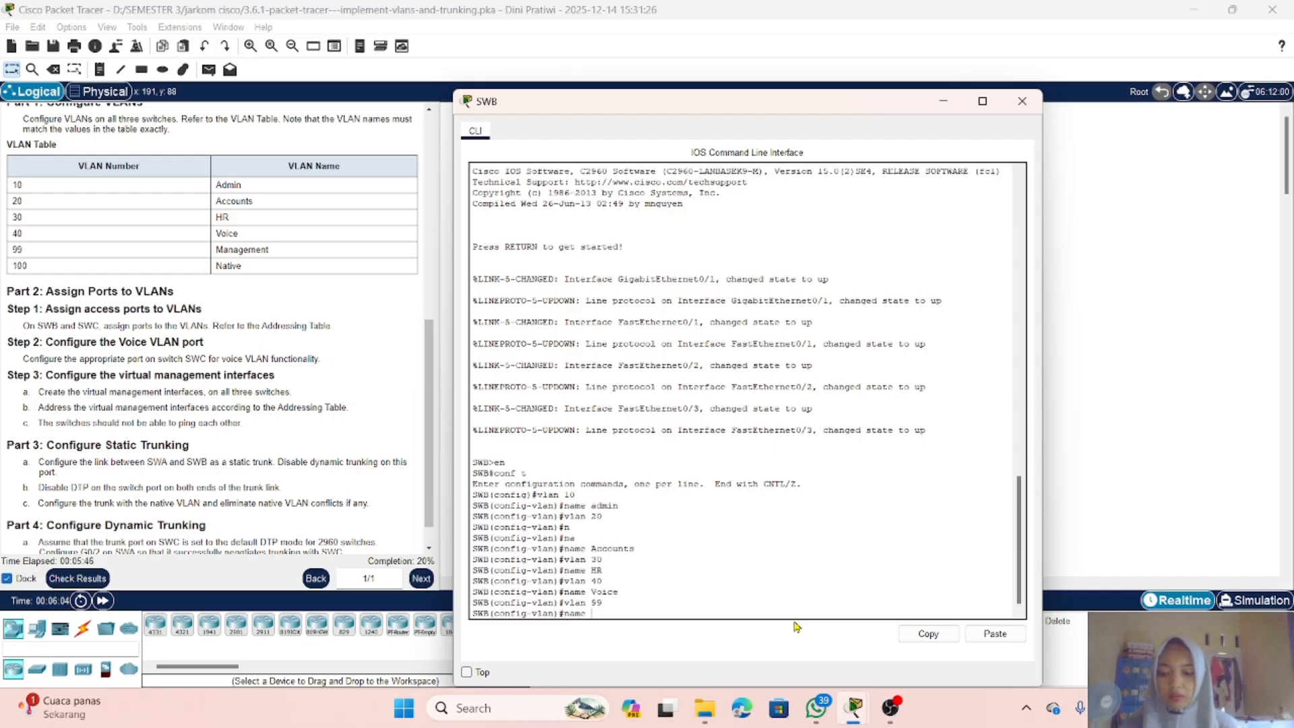
text(mana)
key(BackSpace)
key(BackSpace)
key(BackSpace)
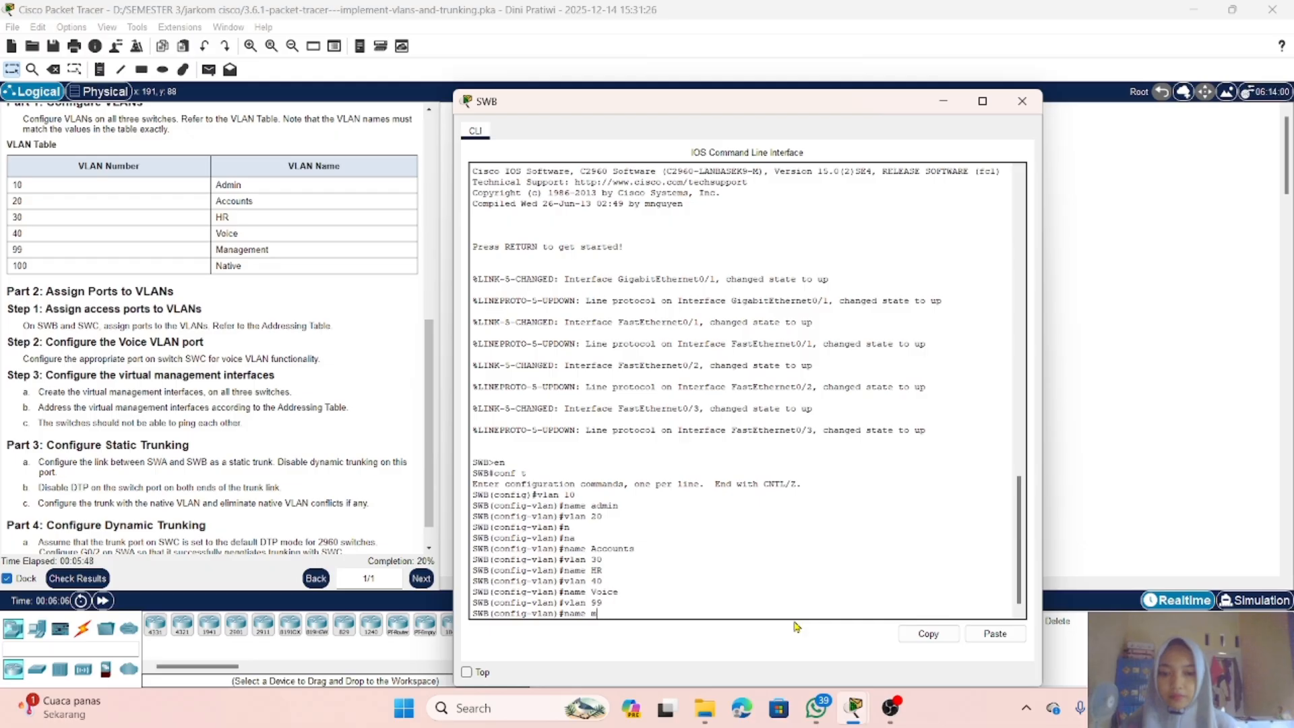
text(Management)
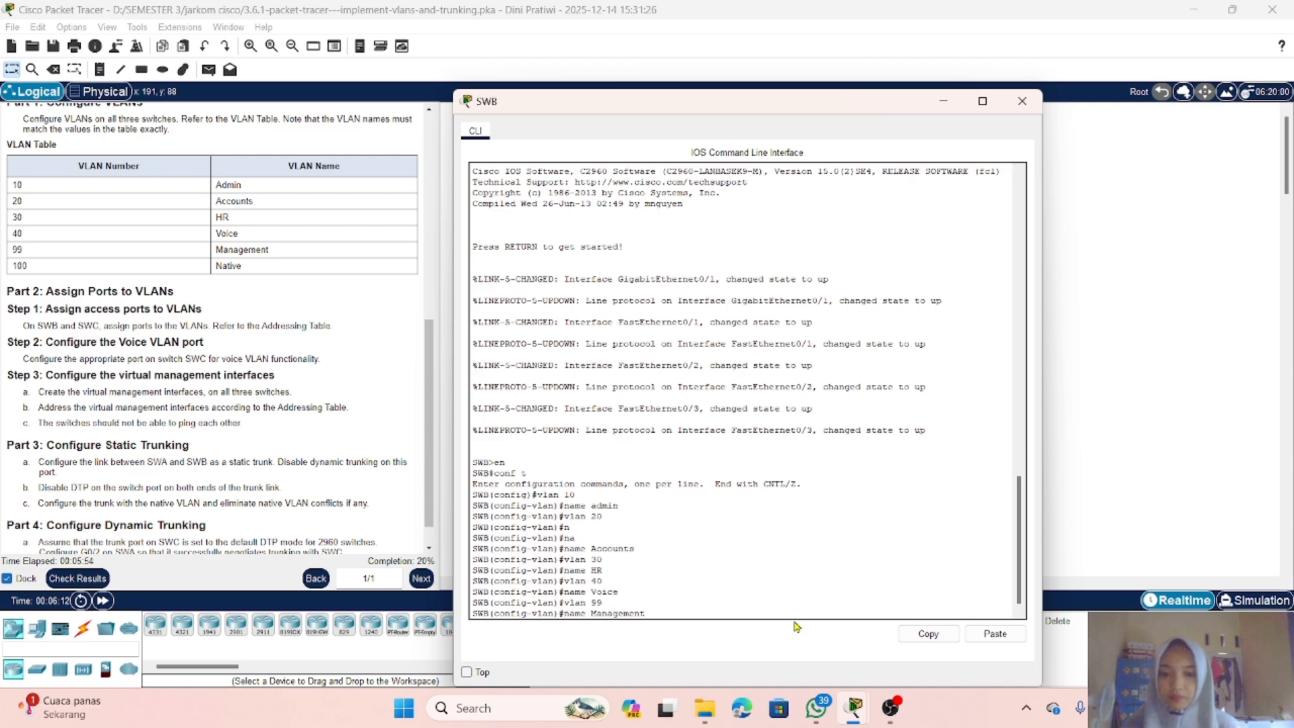
key(Return)
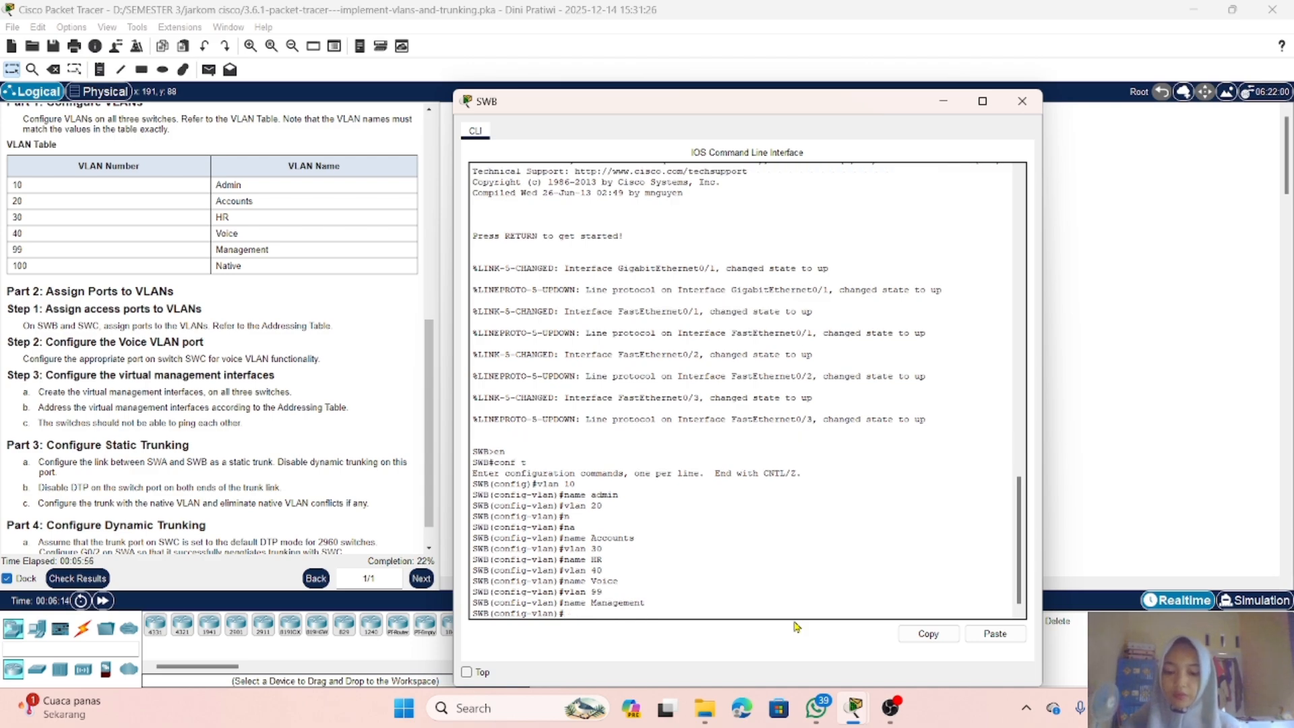
Step: Create VLAN 100 on SWB and name it Native
text(vlan 100)
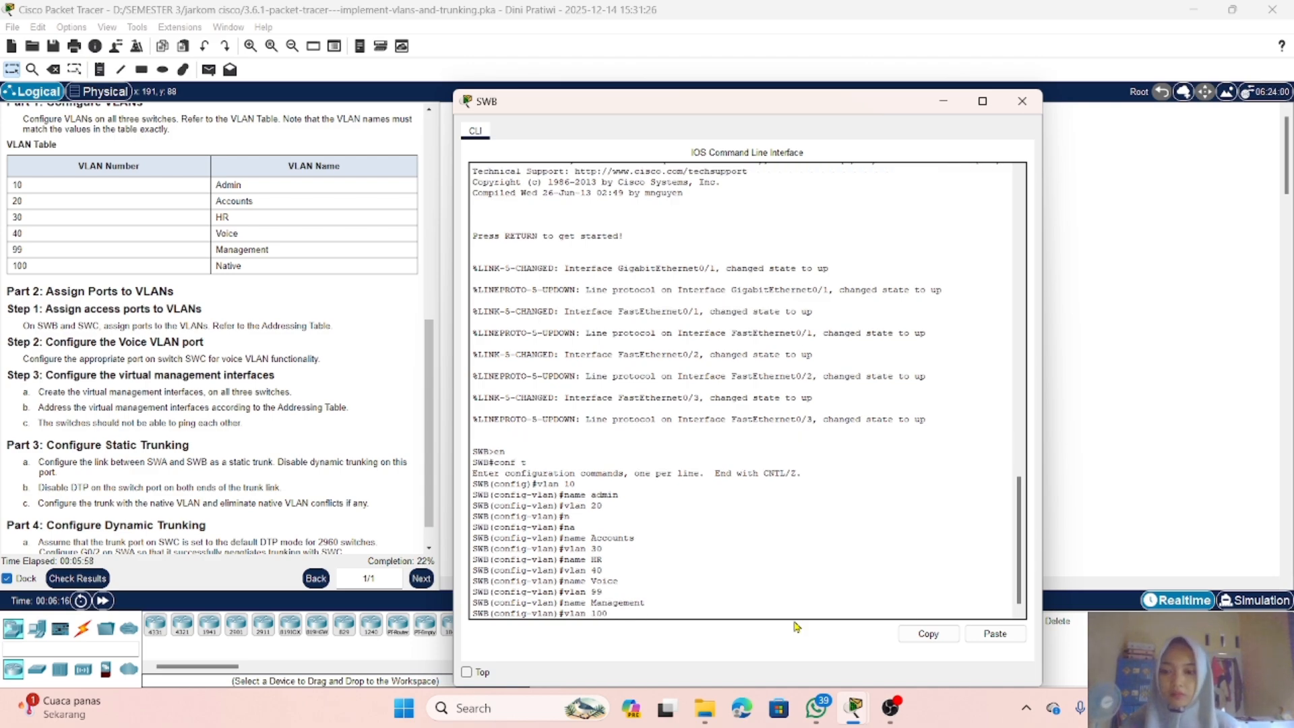
key(Return)
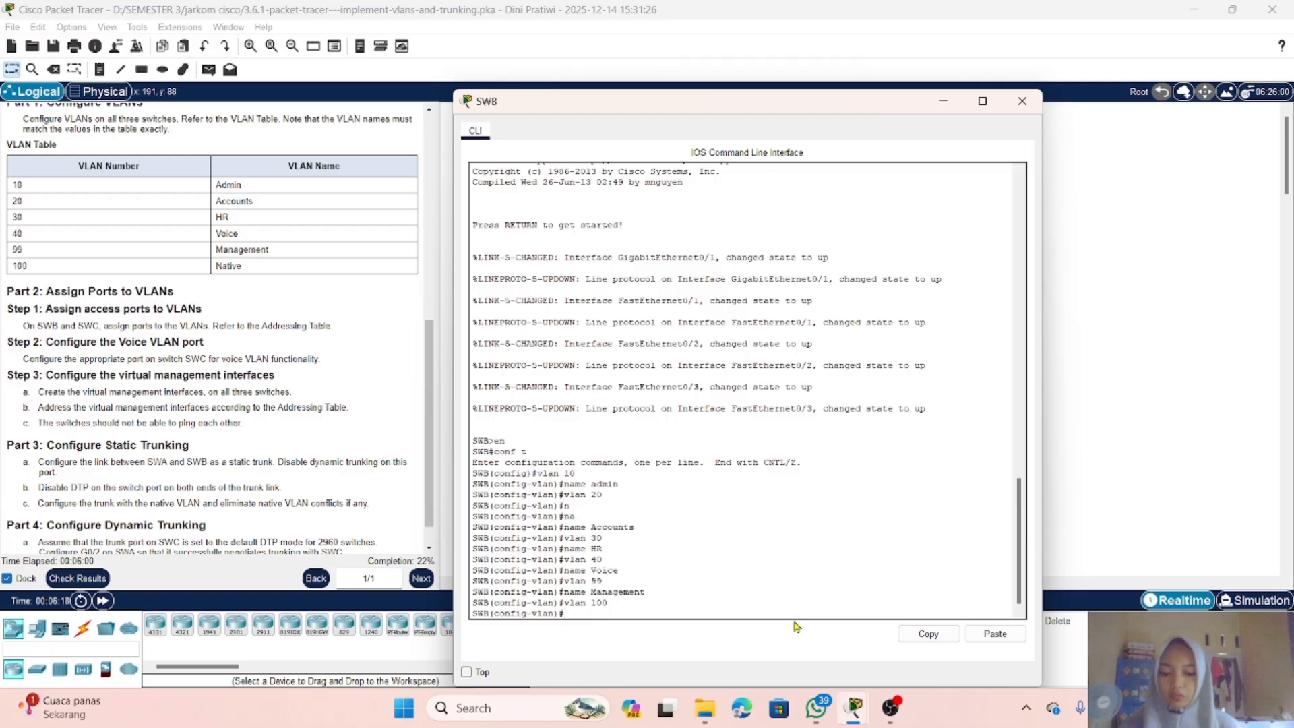
text(name)
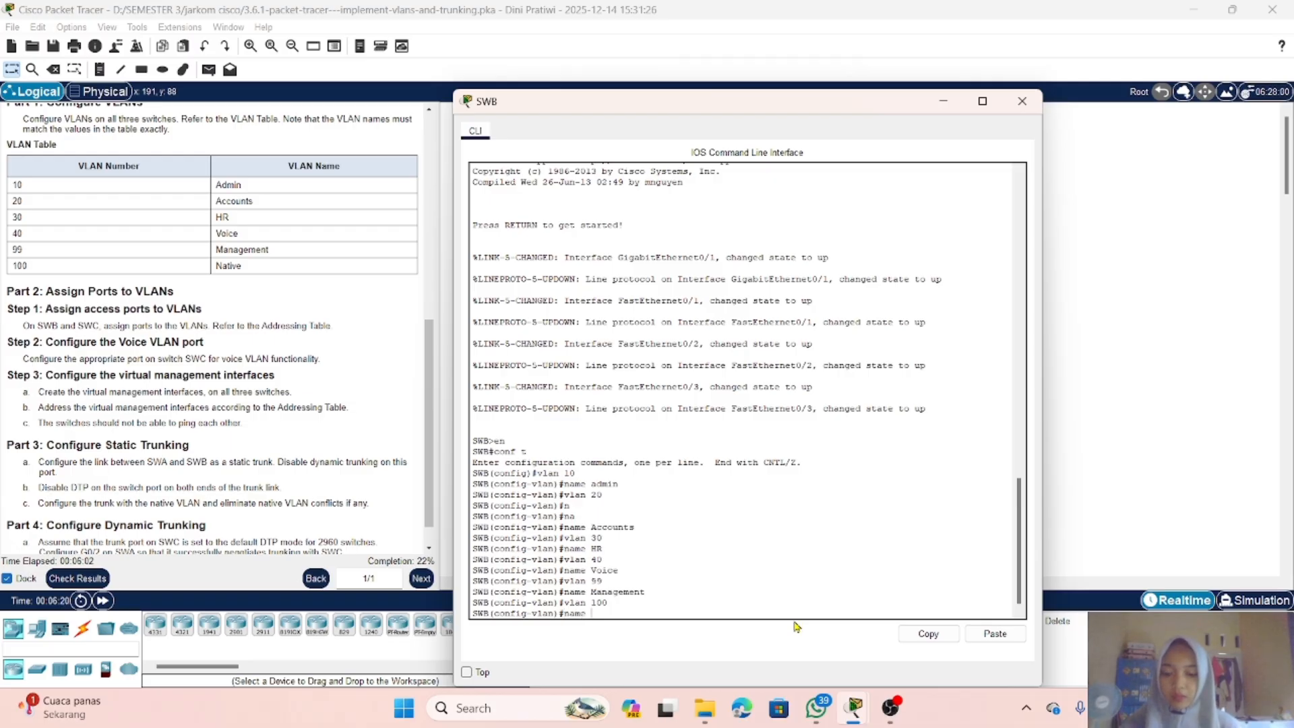
text( Nta)
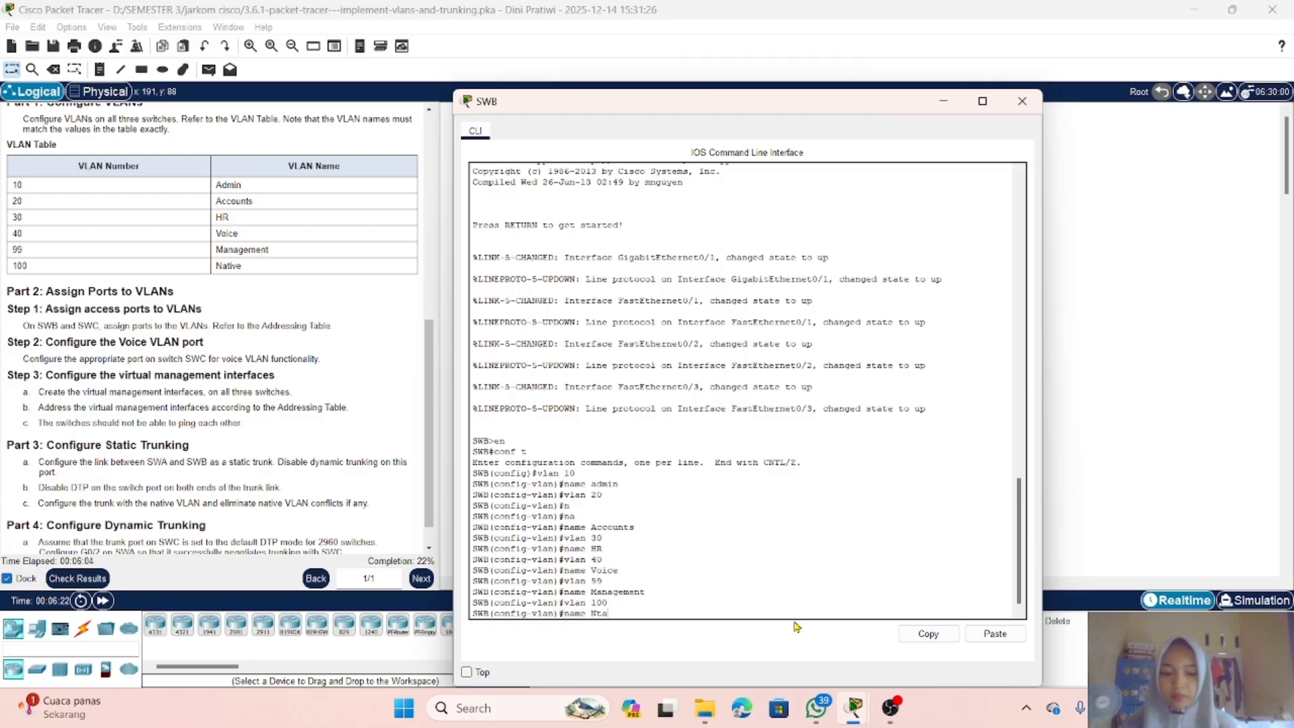
key(BackSpace)
key(BackSpace)
text(ative)
key(Return)
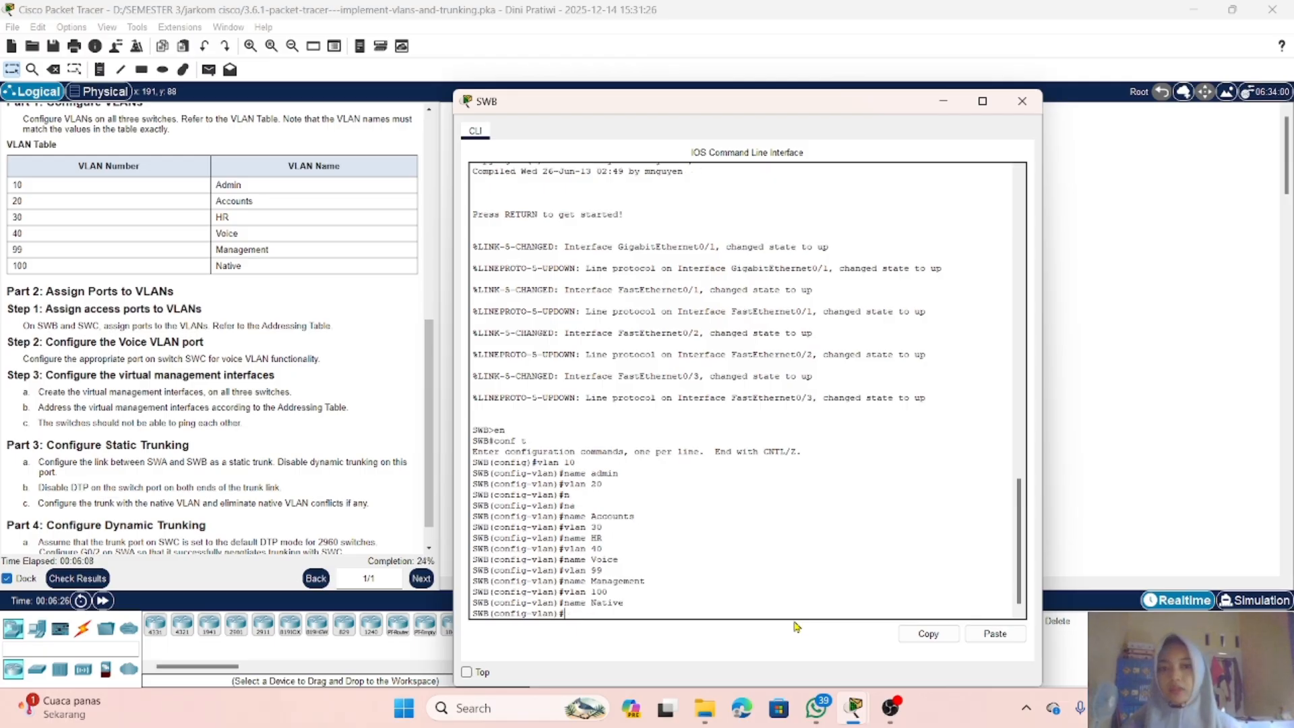
Step: Close SWB's console, open switch SWC's command line and enter privileged EXEC and global configuration mode
click(938, 101)
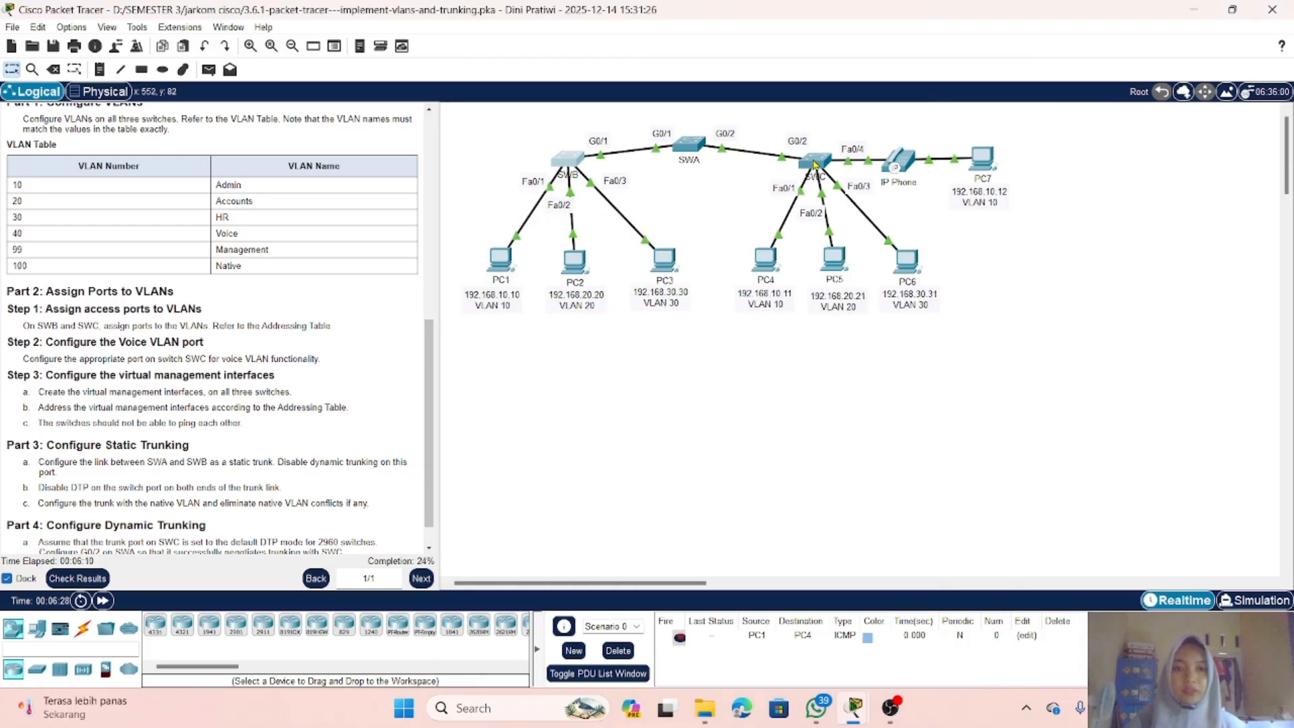
click(815, 163)
key(Return)
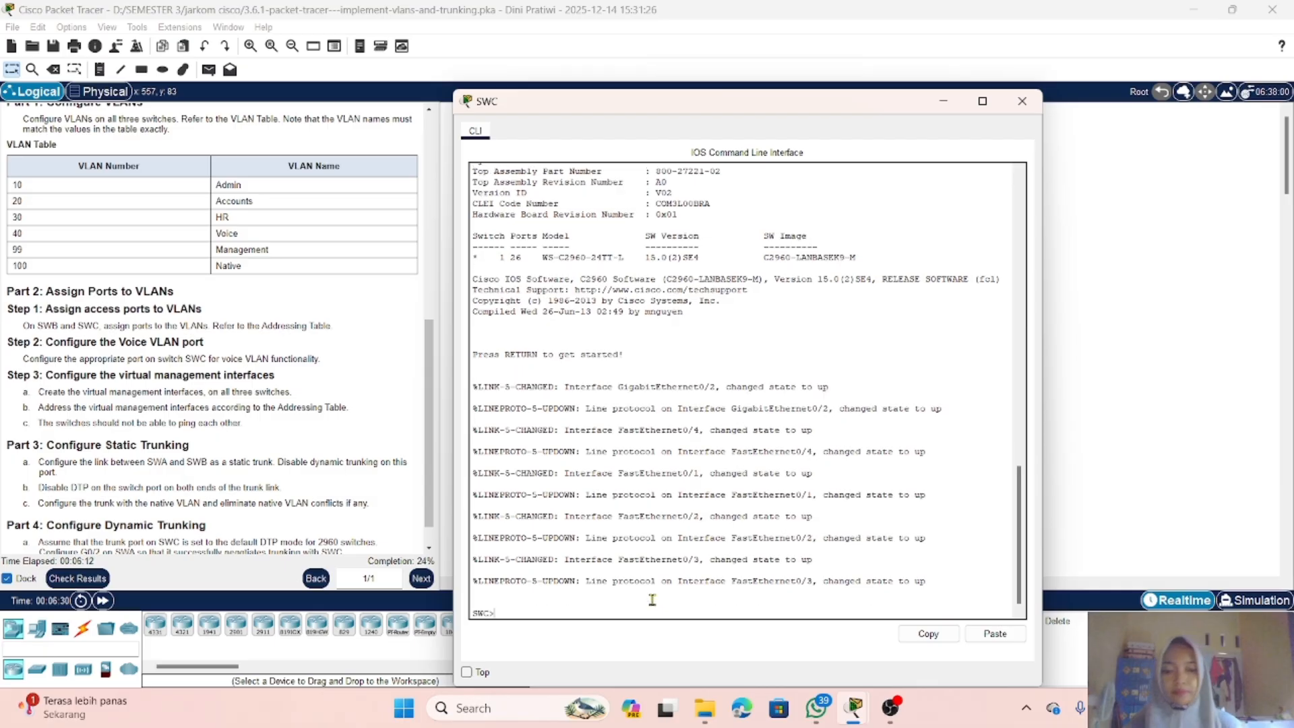
text(en)
key(Return)
text(conf t)
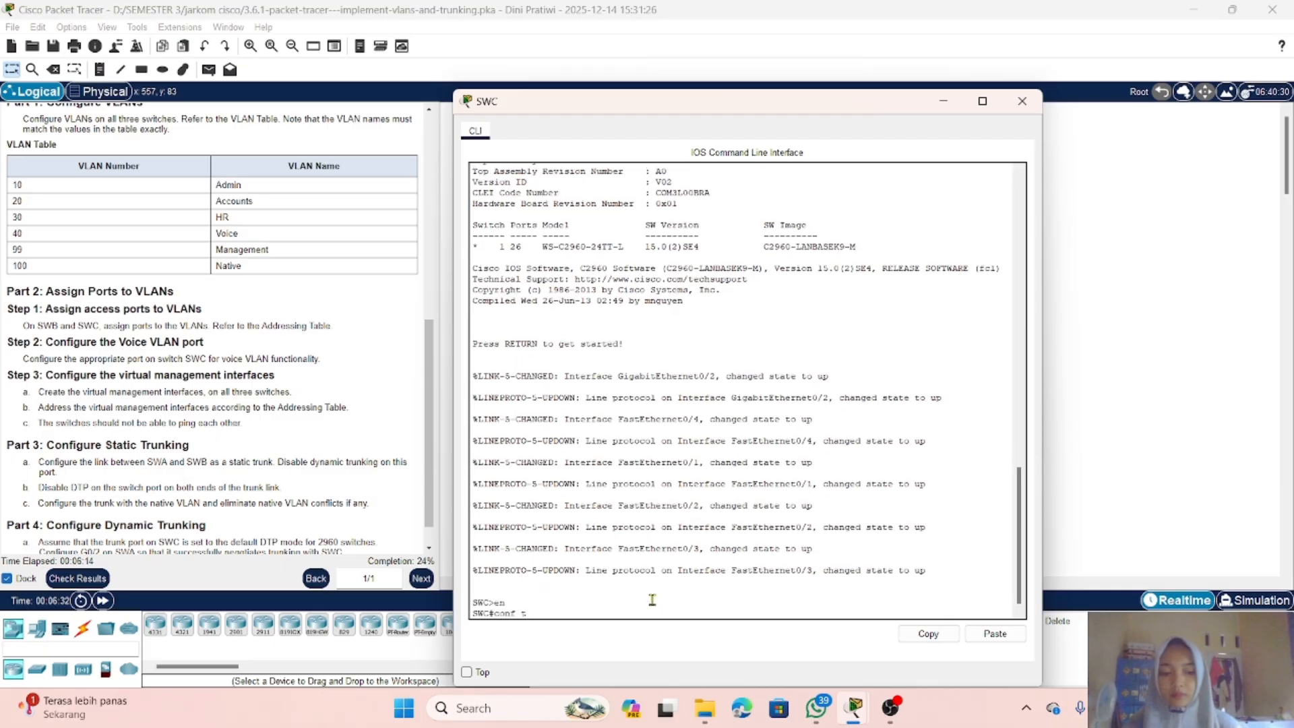
key(Return)
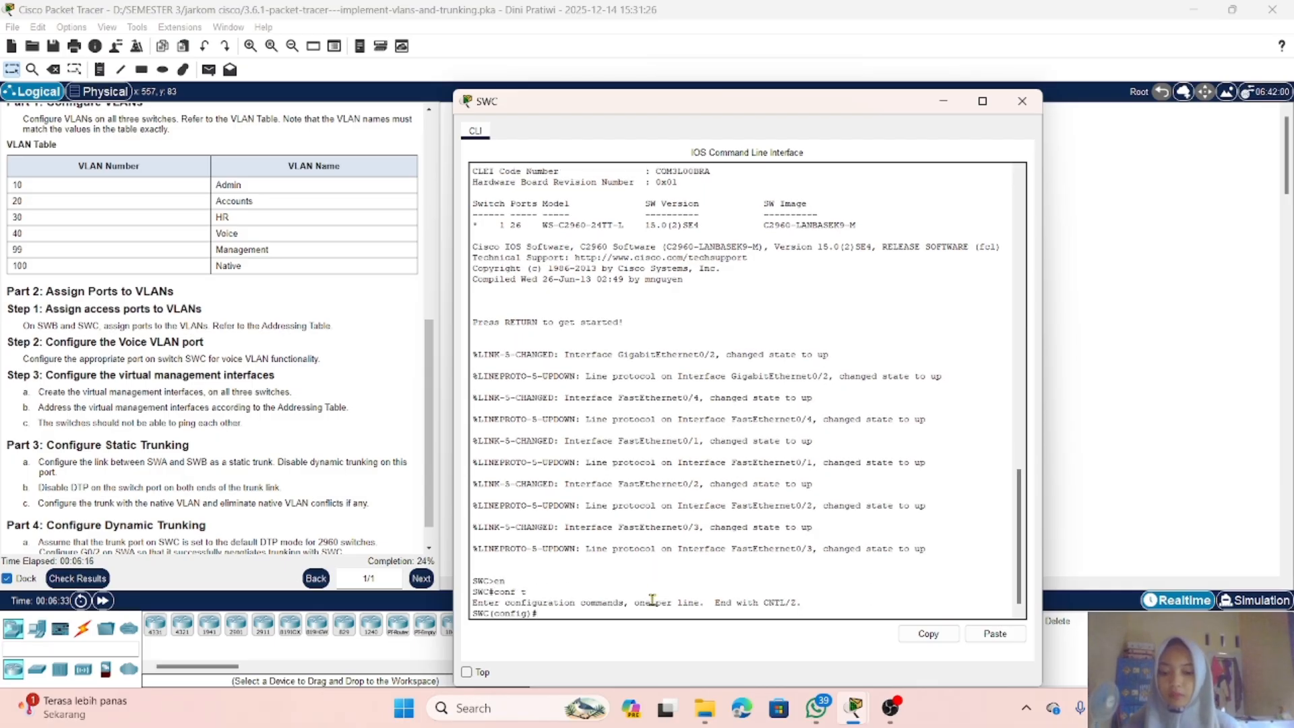
Step: Create VLAN 10 on SWC and name it Admin
text(vlan)
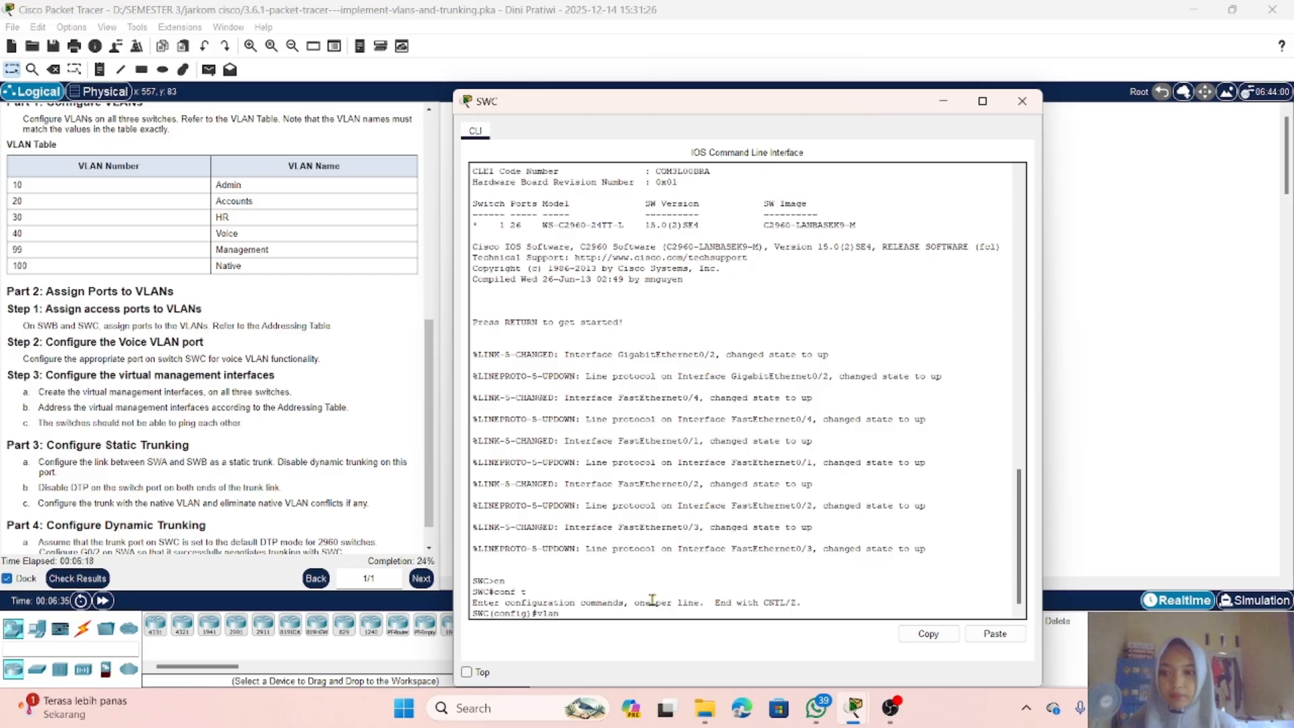
text( 10)
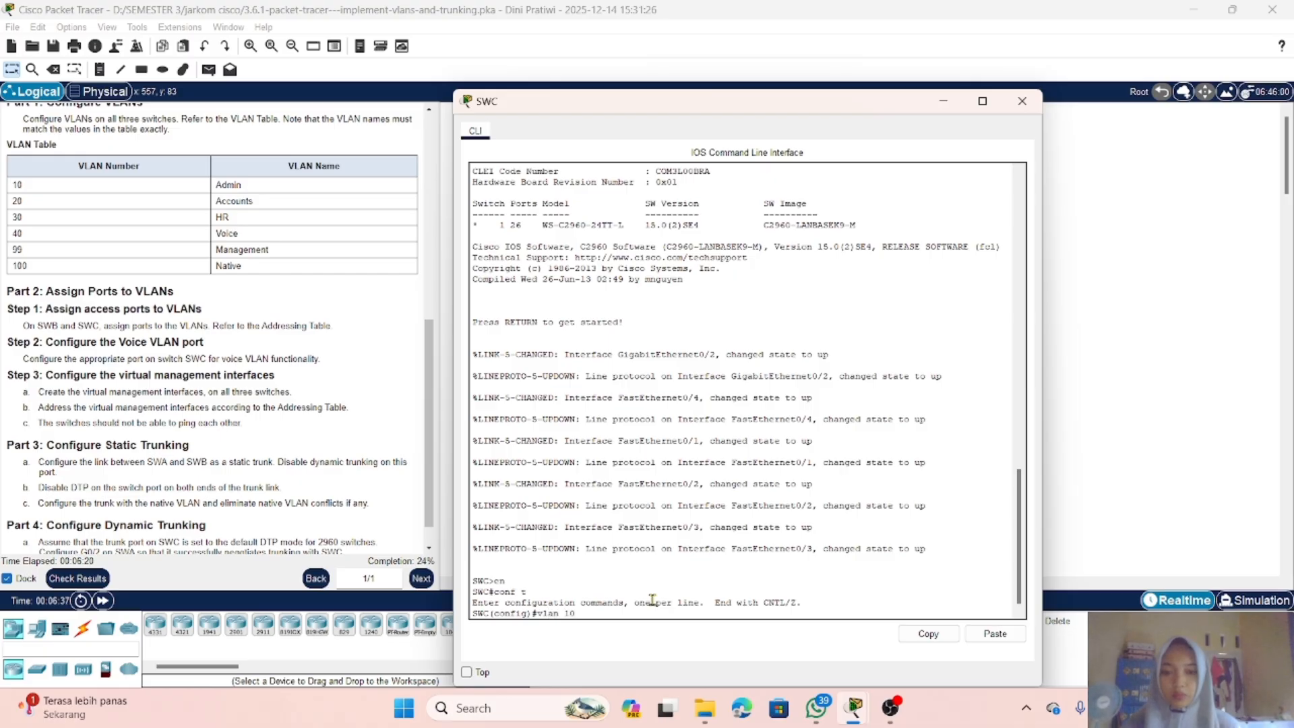
key(Return)
text(name)
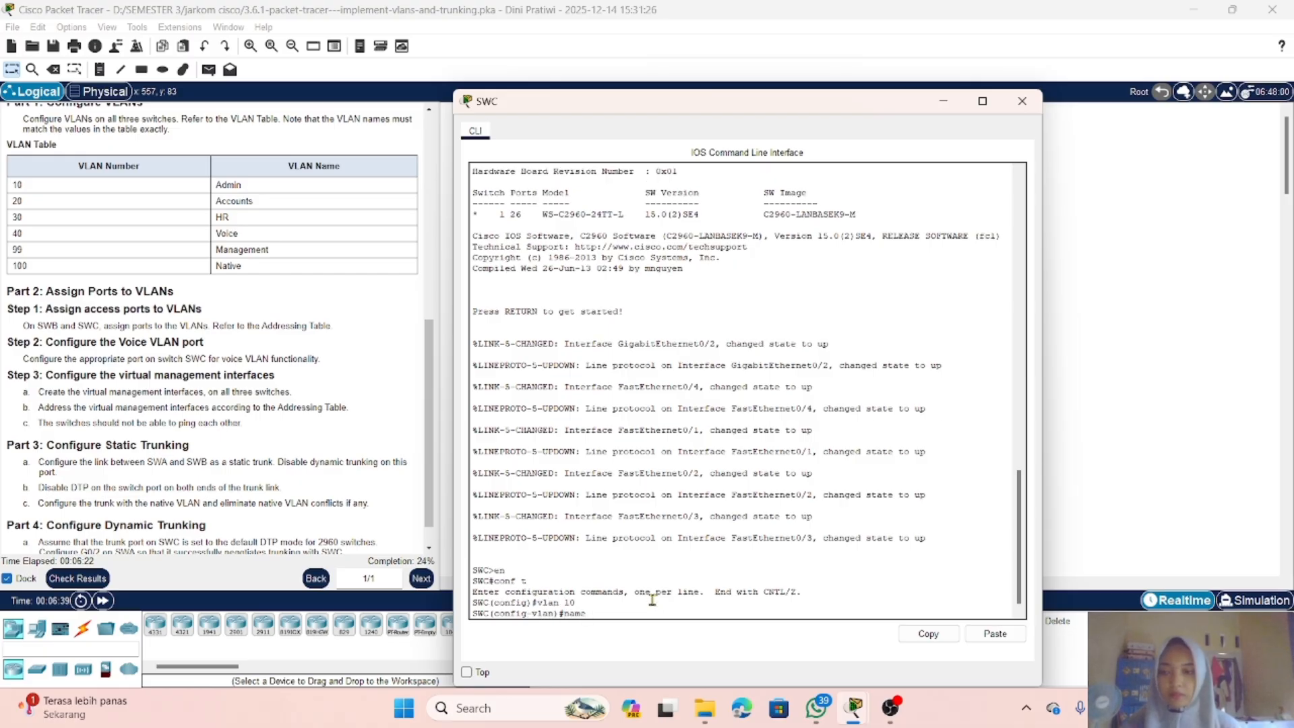
text( Adm)
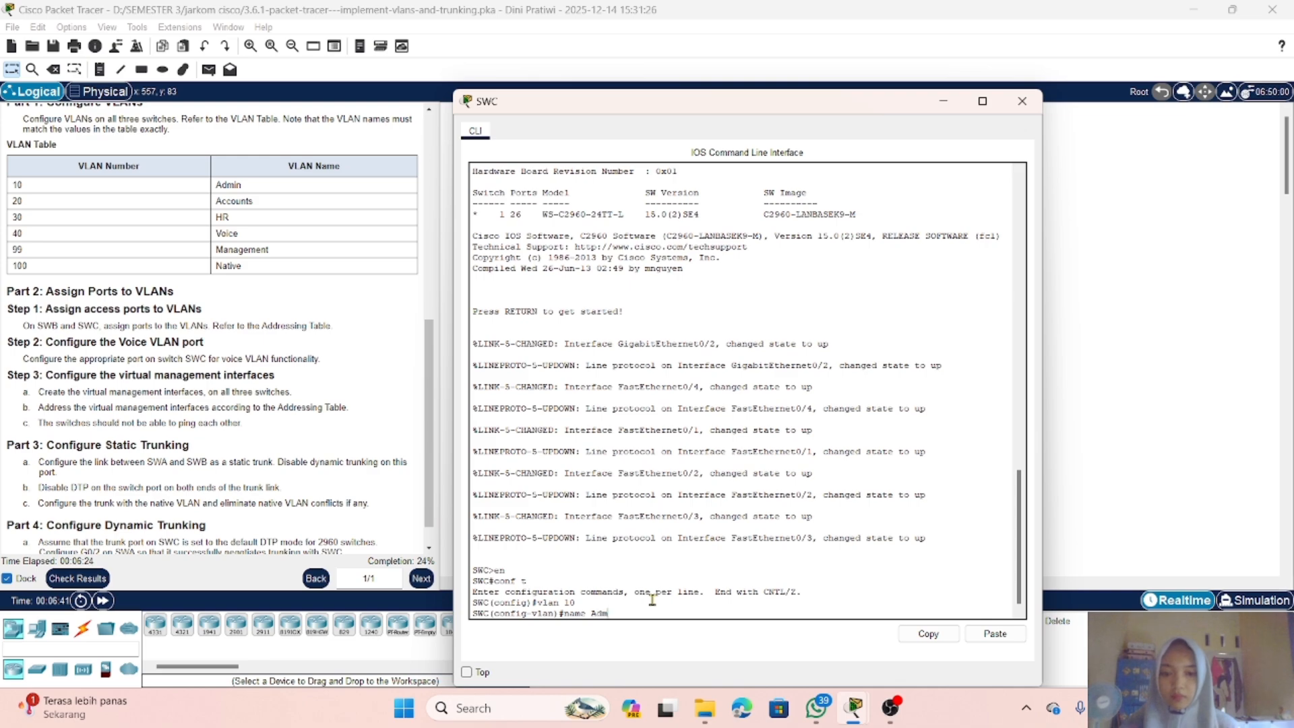
text(in)
key(Return)
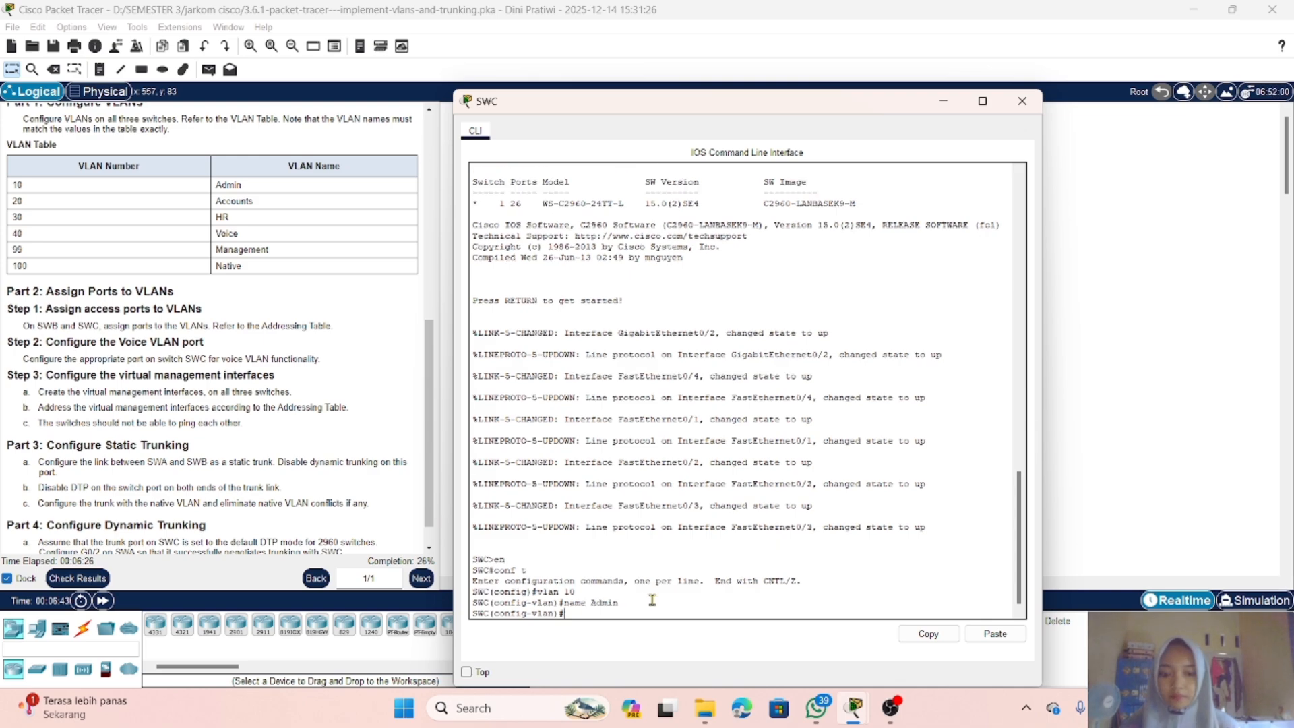
Step: Try to set up VLAN 20 as Accounts, giving the VLAN currently being configured the name Accounts
text(name)
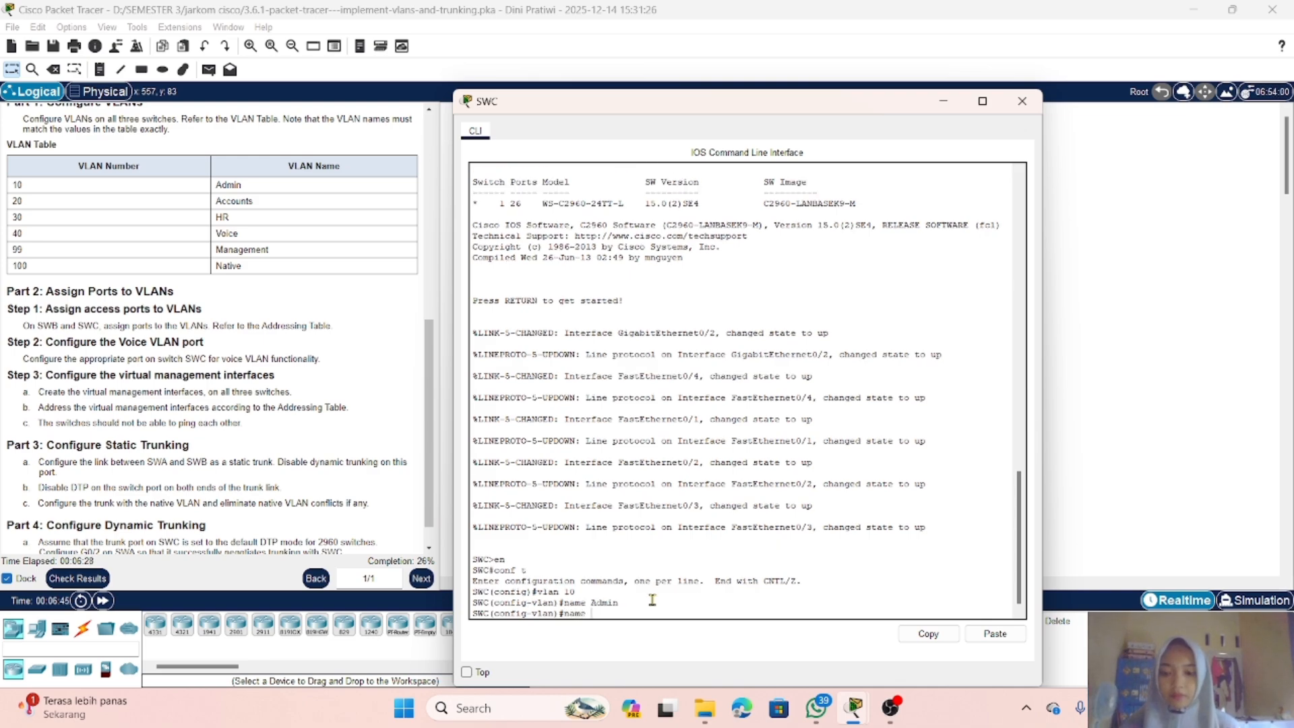
text( 20)
key(Return)
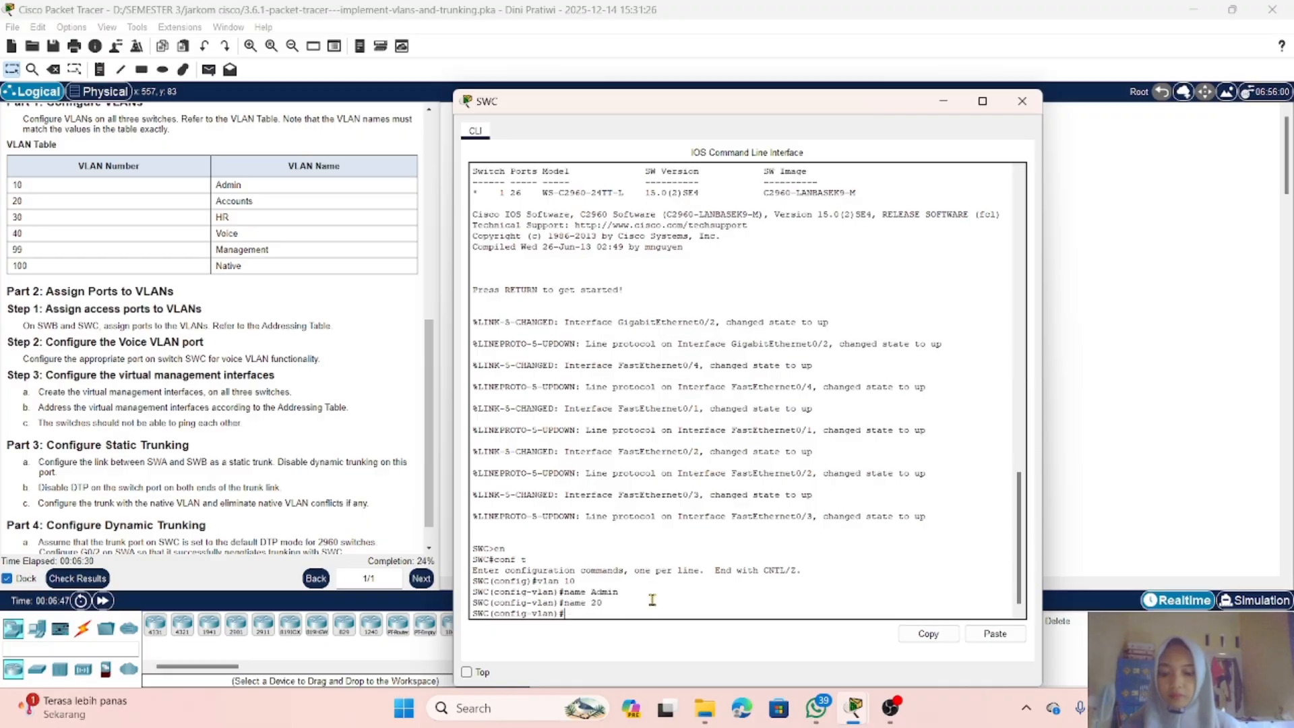
text(Accou)
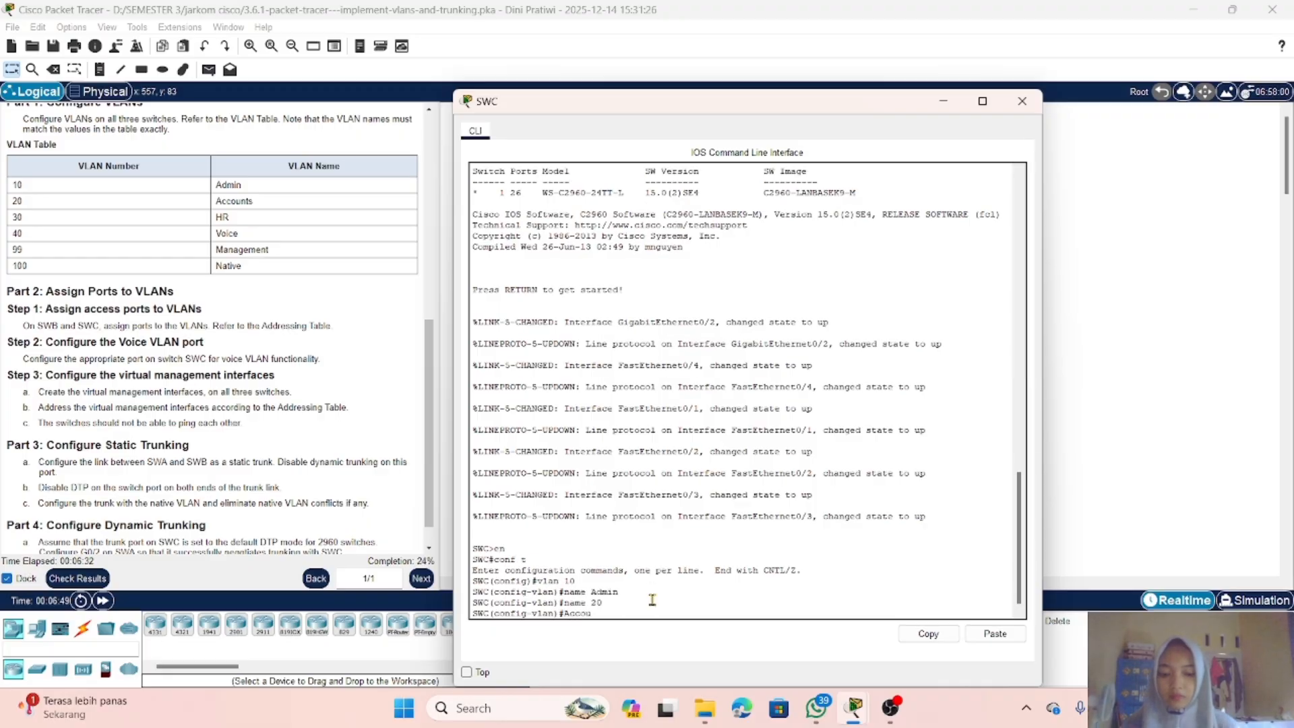
text(nts)
key(Return)
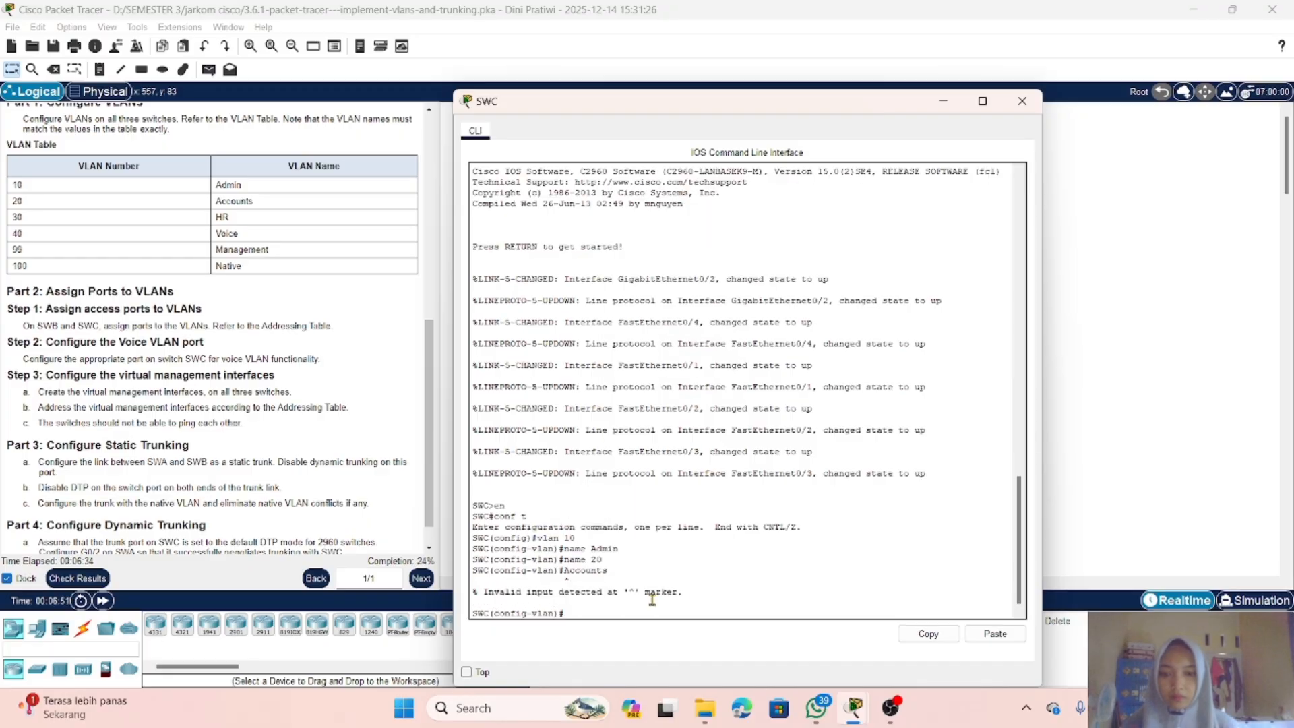
key(Up)
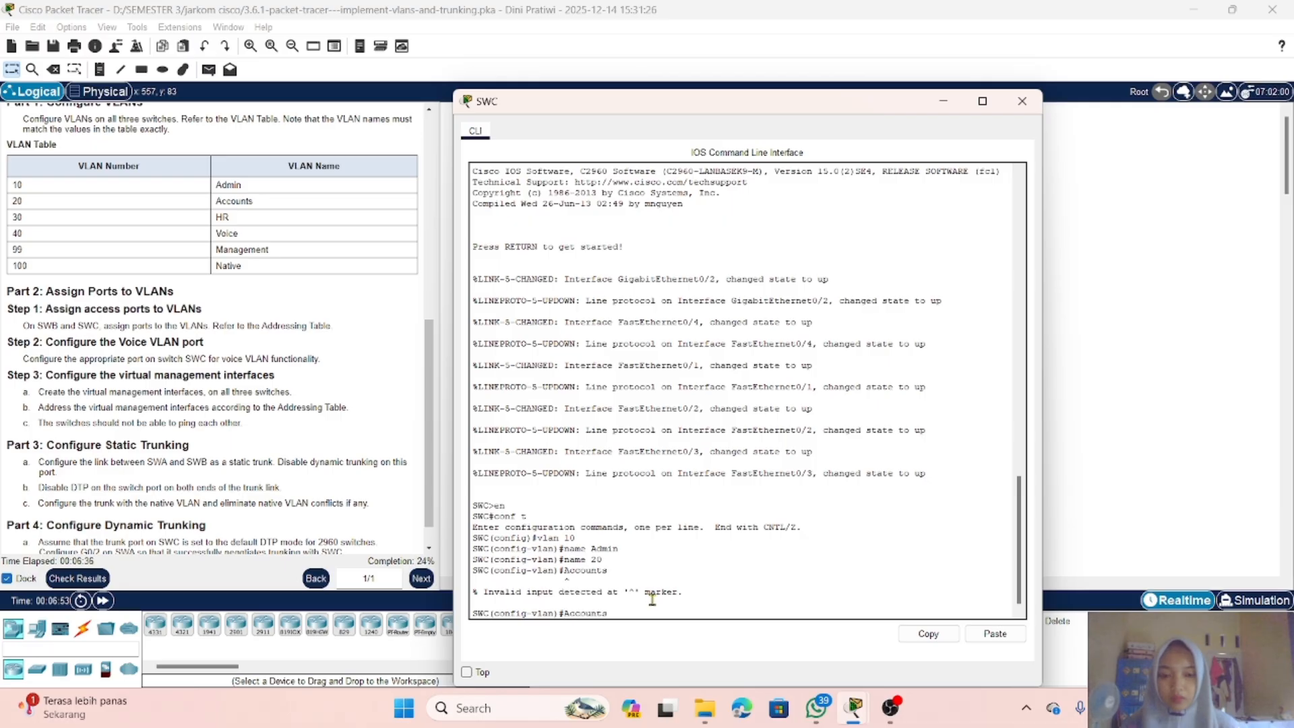
key(ctrl+a)
text(name)
key(Return)
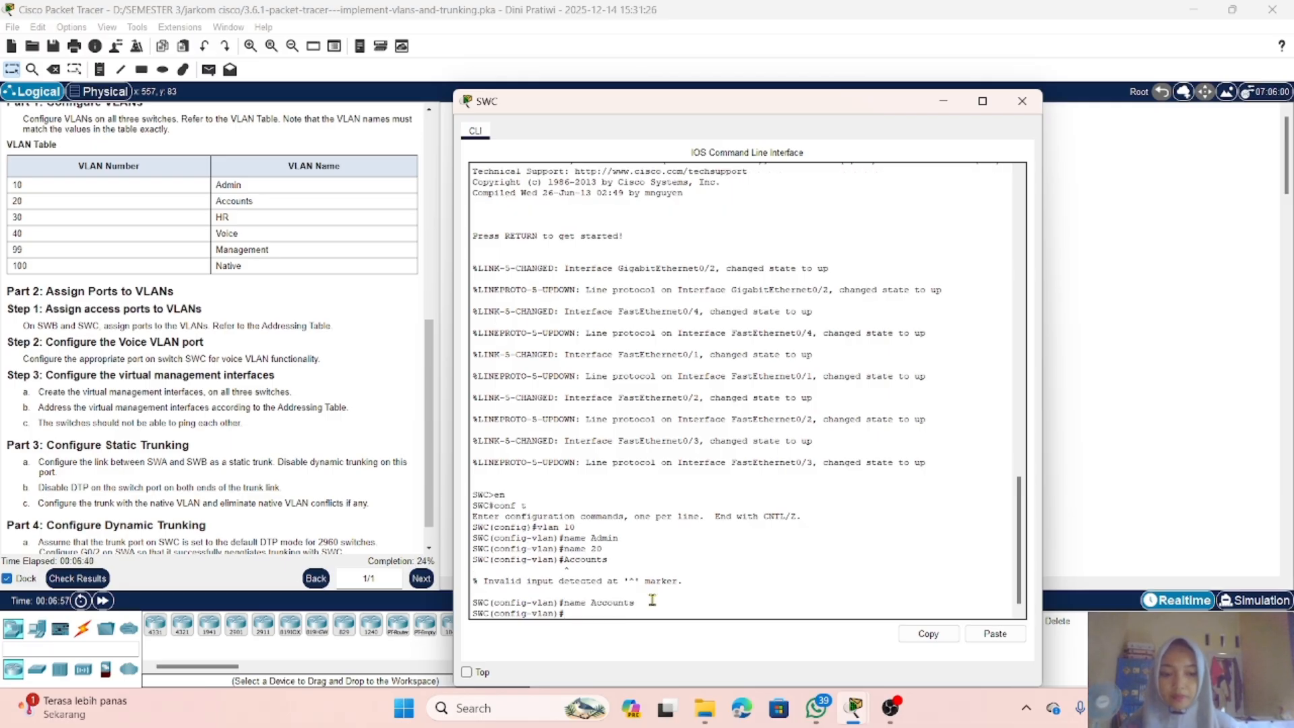
Step: Create VLAN 30 on SWC and name it HR
text(vlan)
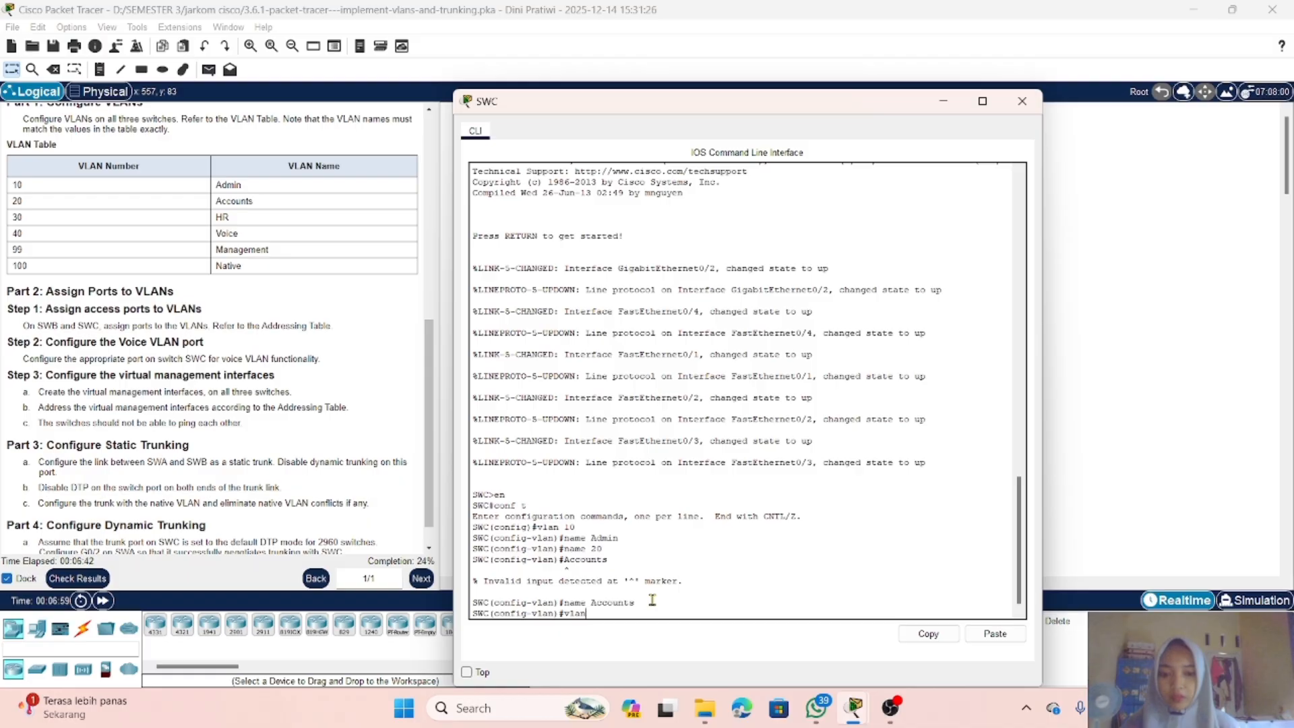
text( 30)
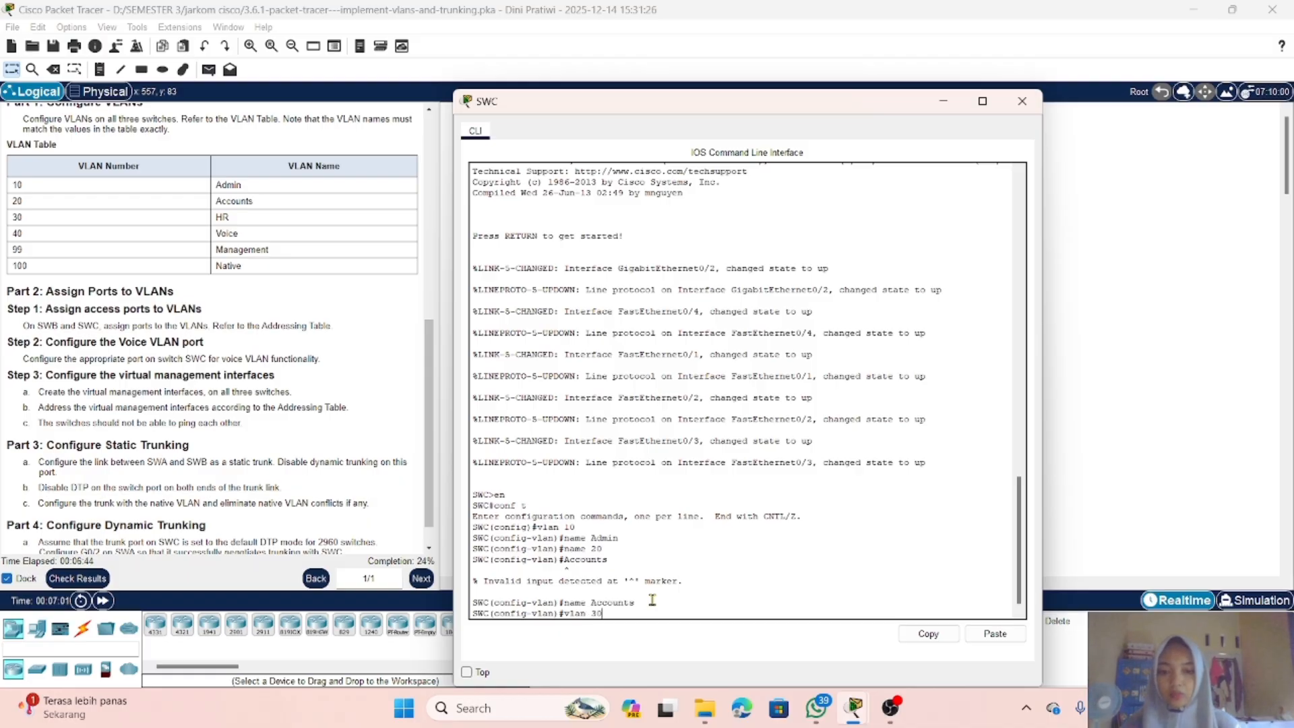
key(Return)
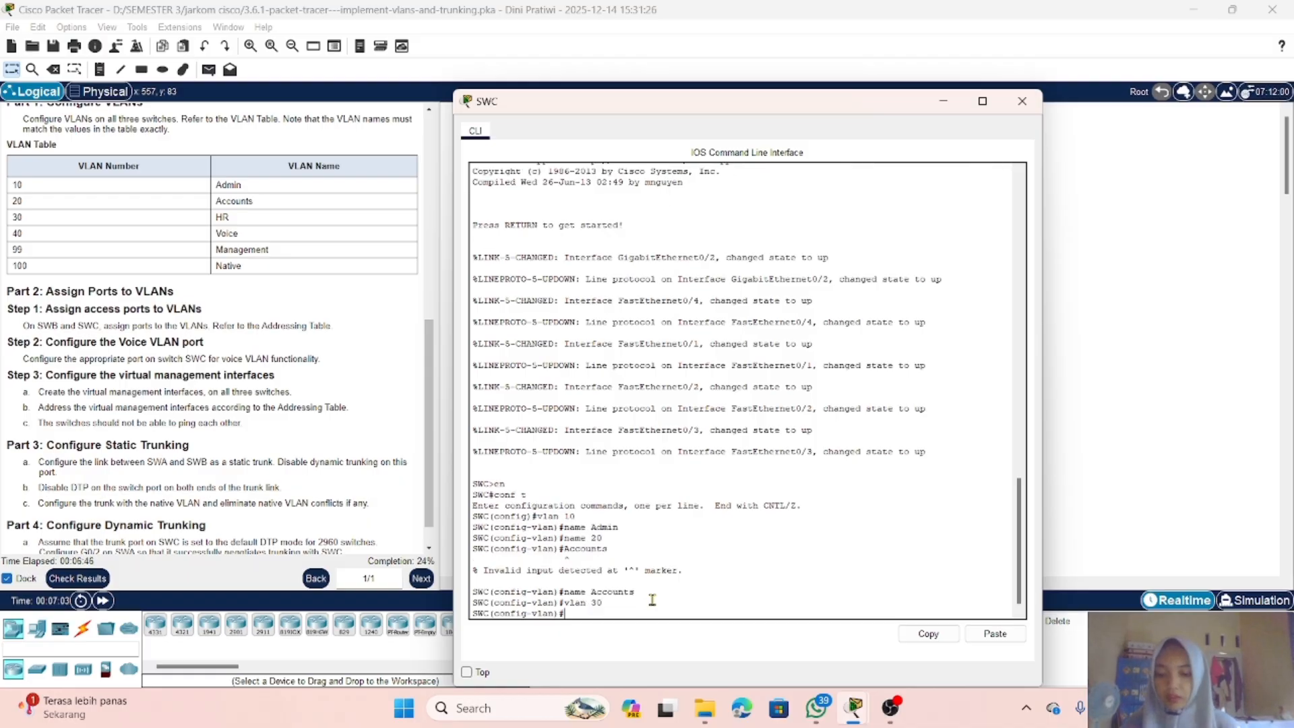
text(HR)
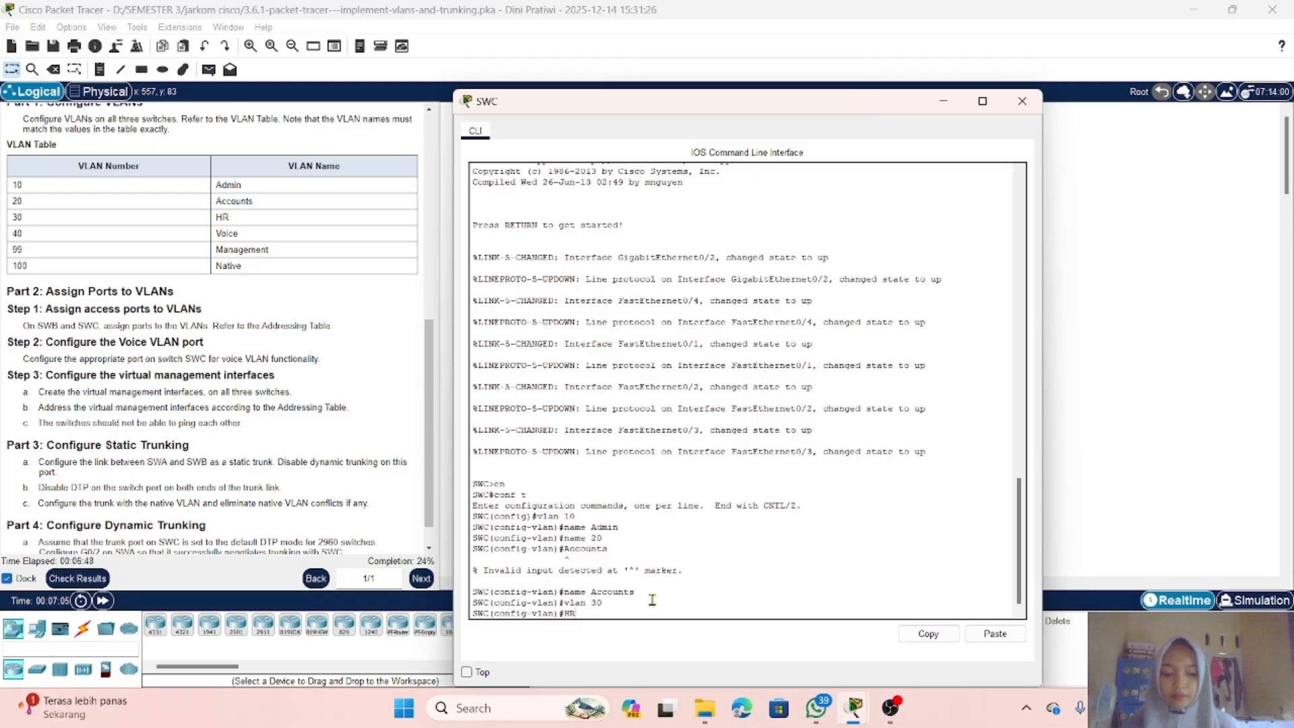
key(Left)
key(Left)
text(name)
key(Return)
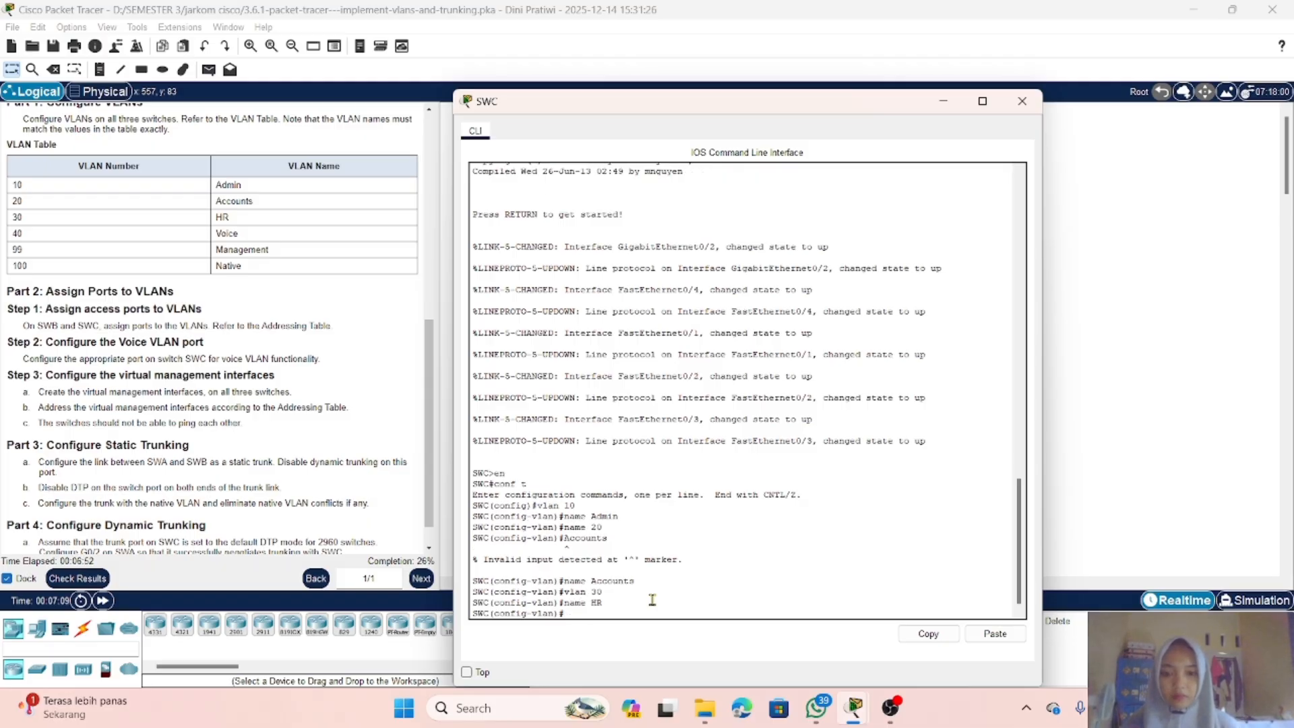
Step: Create VLAN 40 on SWC and name it Voice
text(b)
key(BackSpace)
text(vlan)
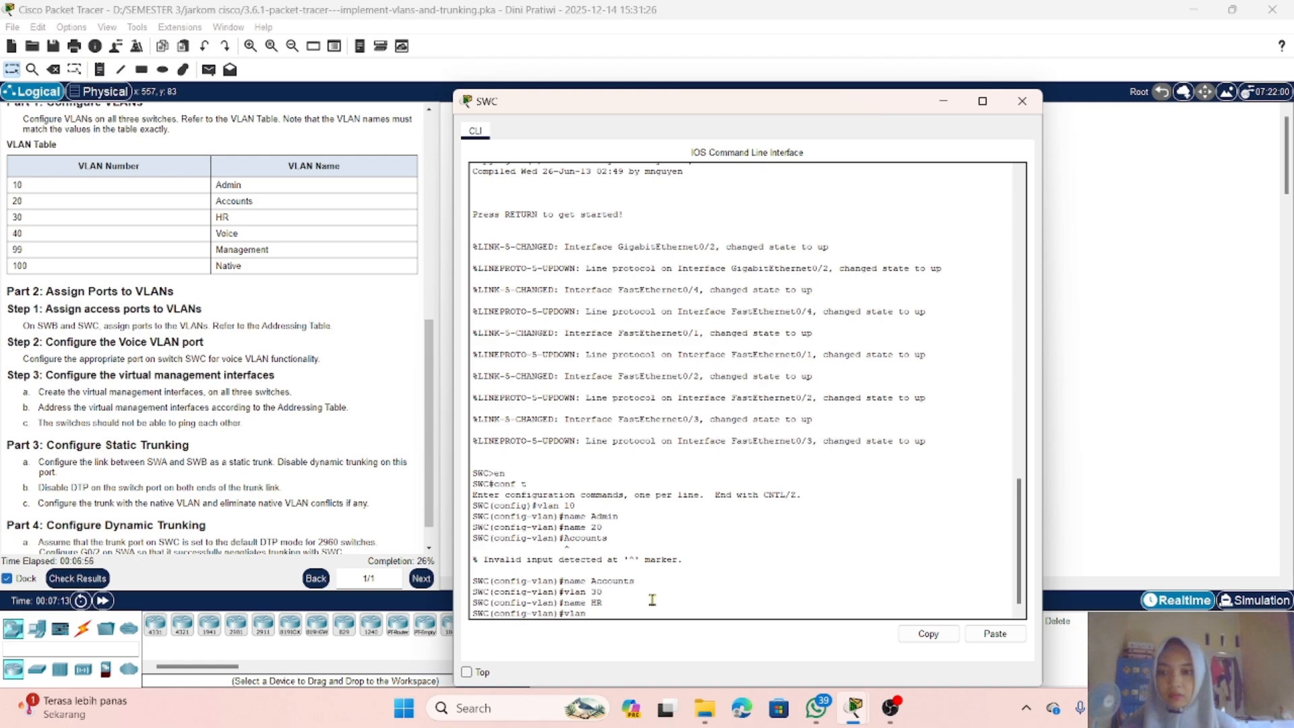
text( 40)
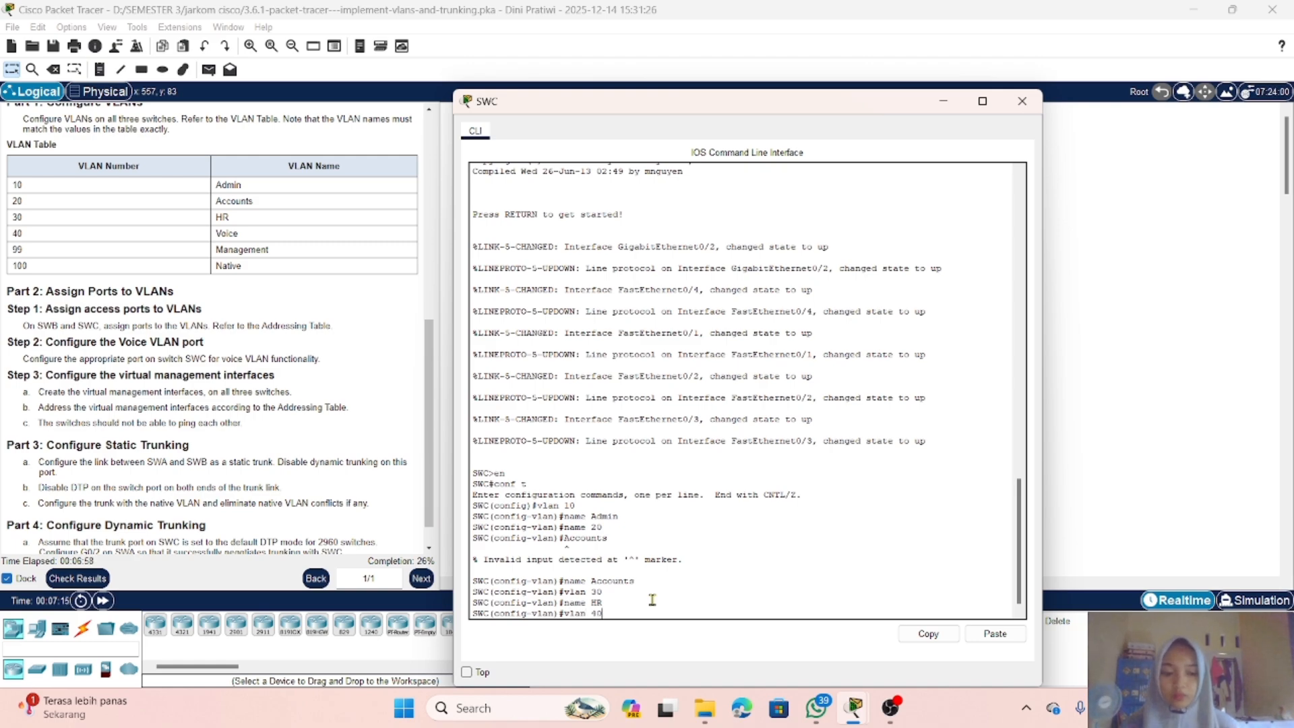
key(Return)
text(name )
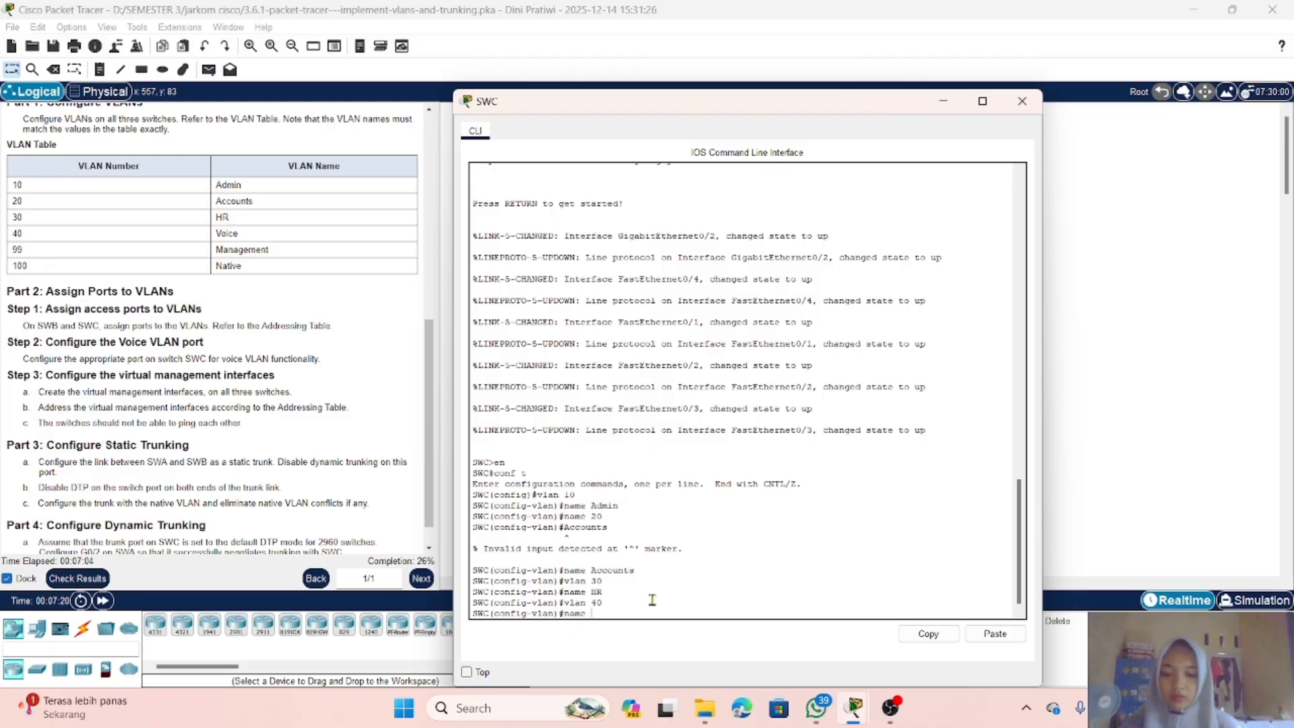
text(Voi)
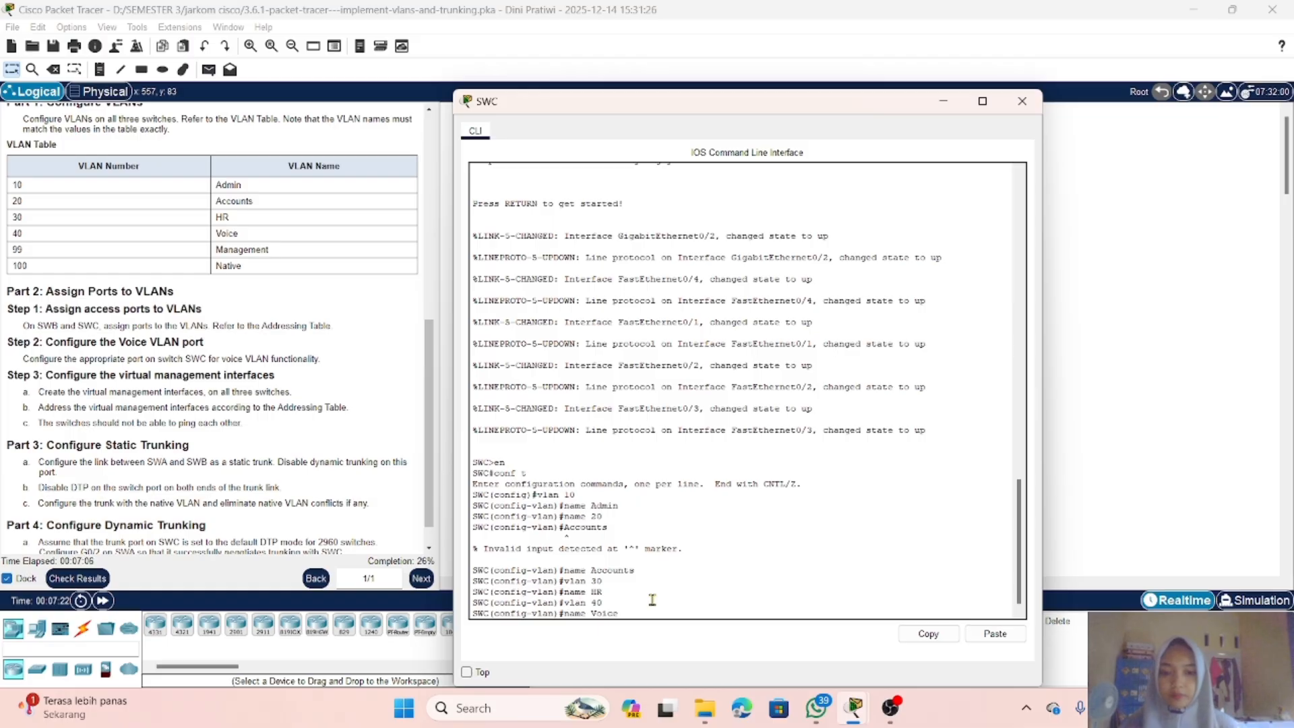
text(ce)
key(Return)
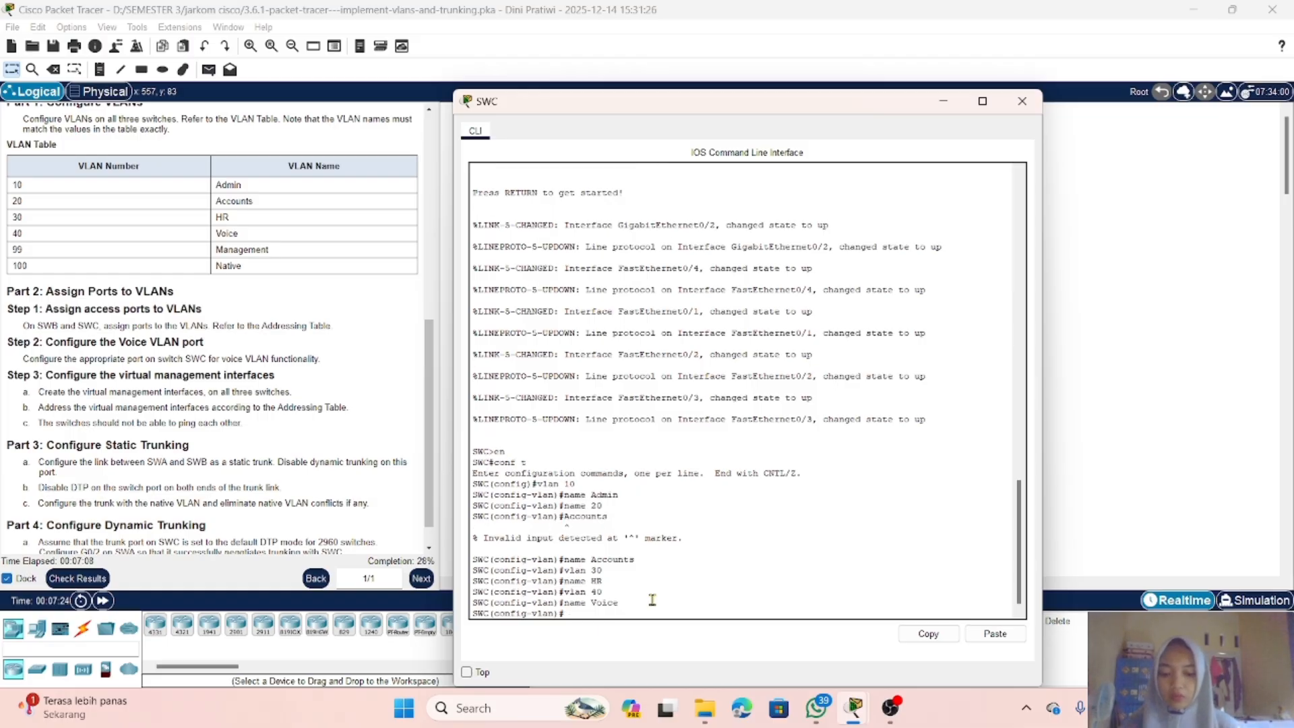
Step: Create VLAN 99 on SWC and name it Management
text(vlan 99)
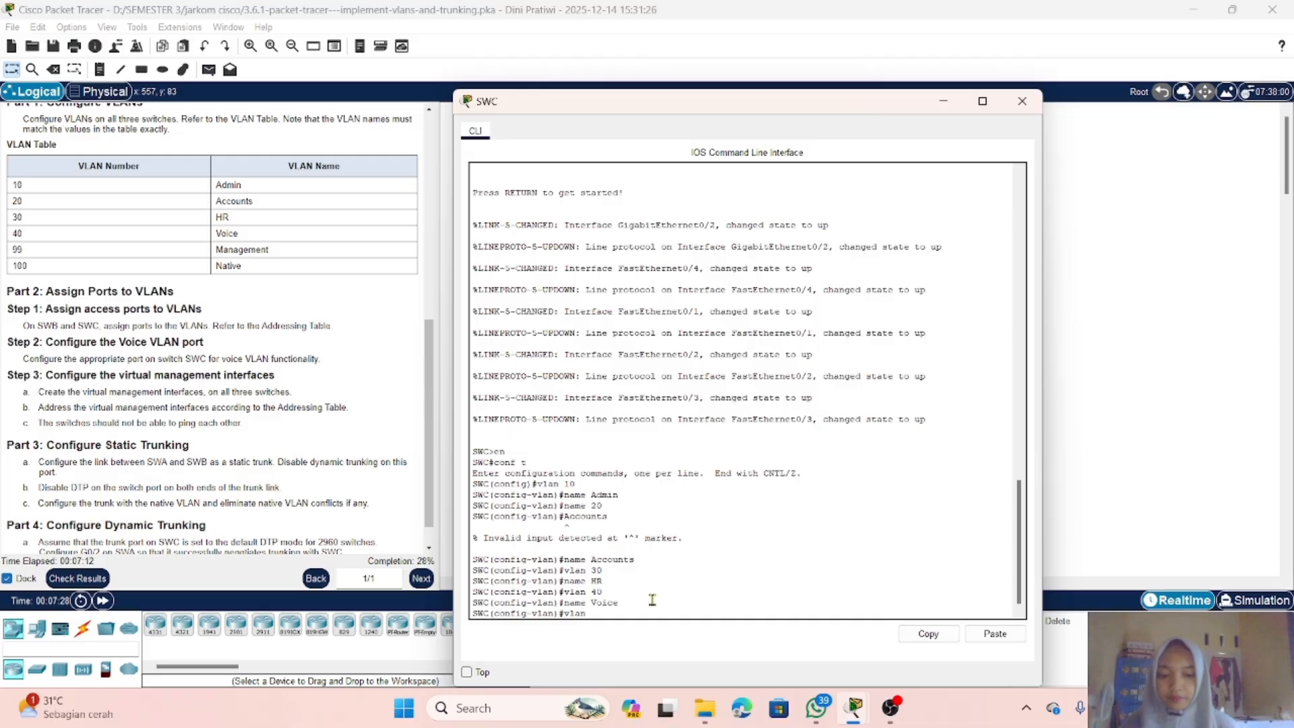
key(Return)
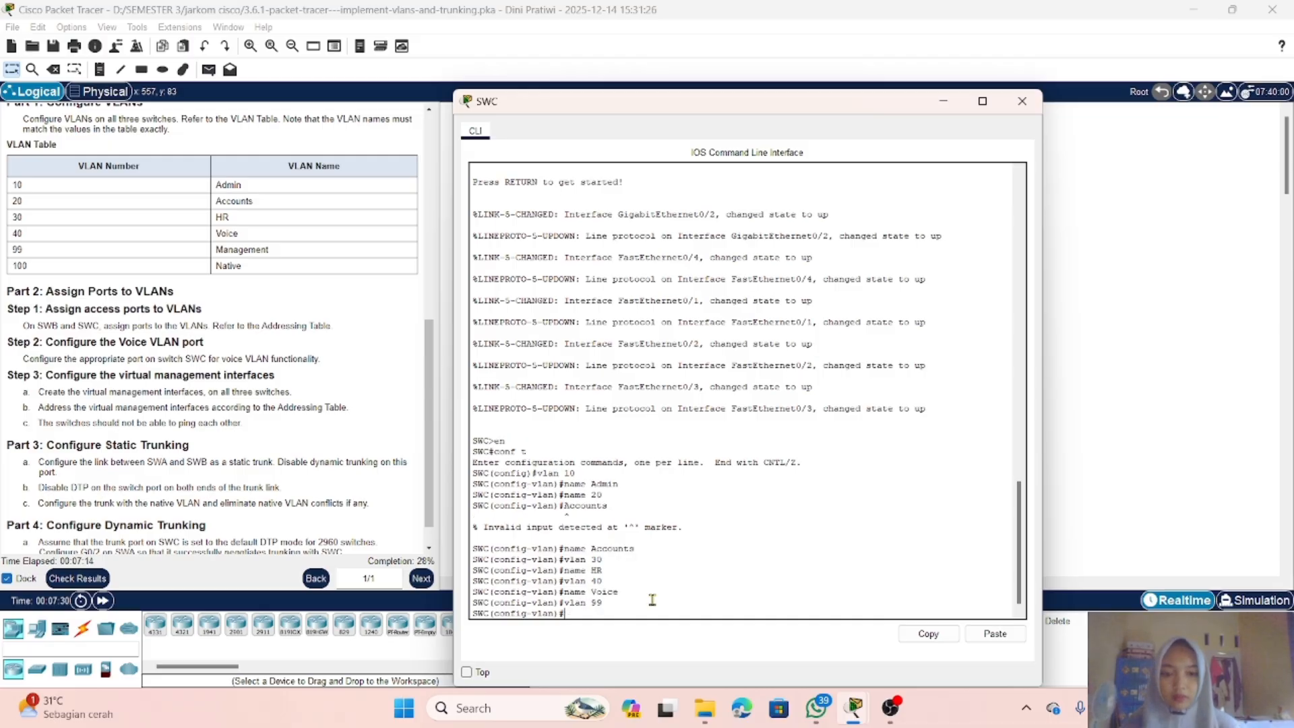
text(name)
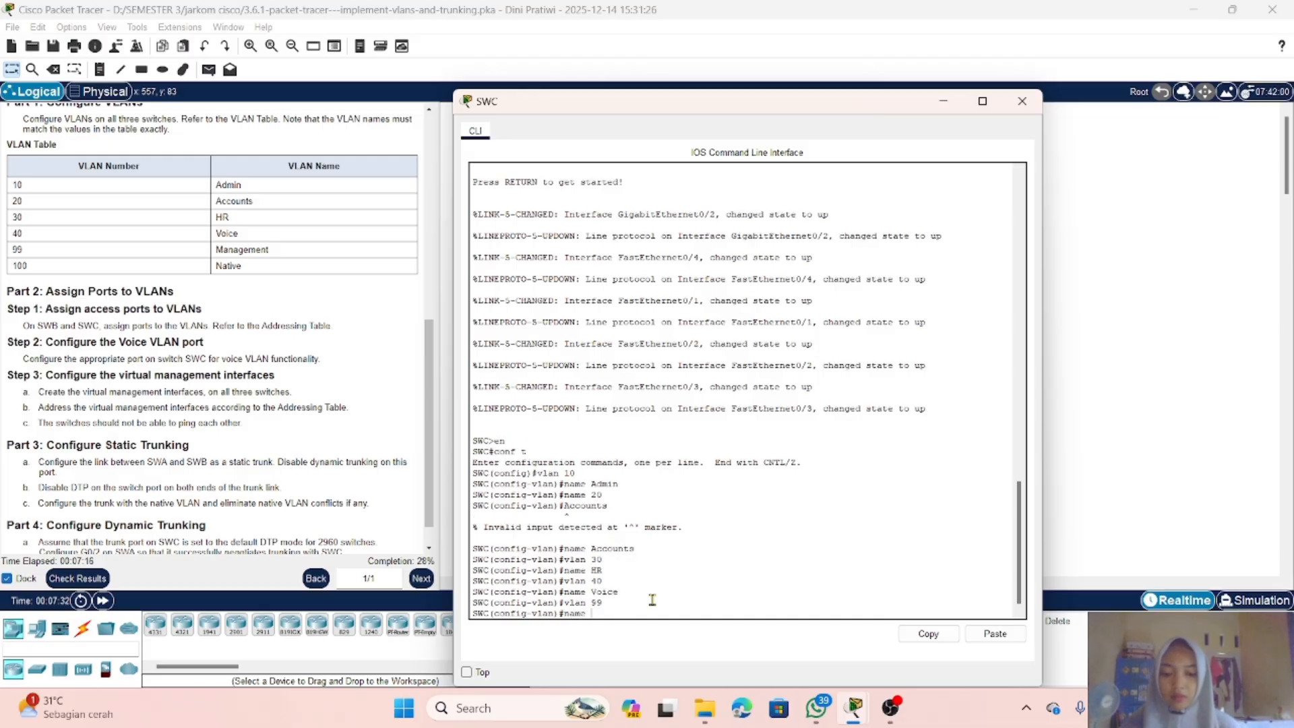
text( Managem)
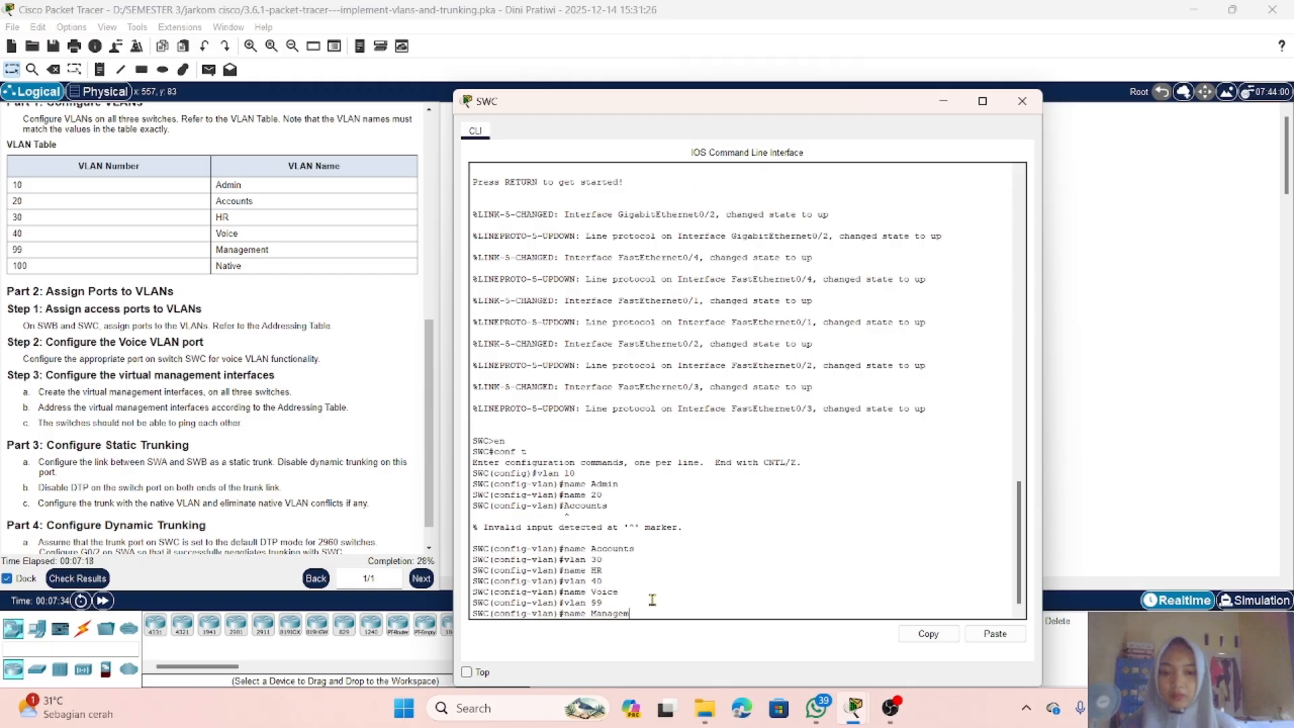
text(ent)
key(Return)
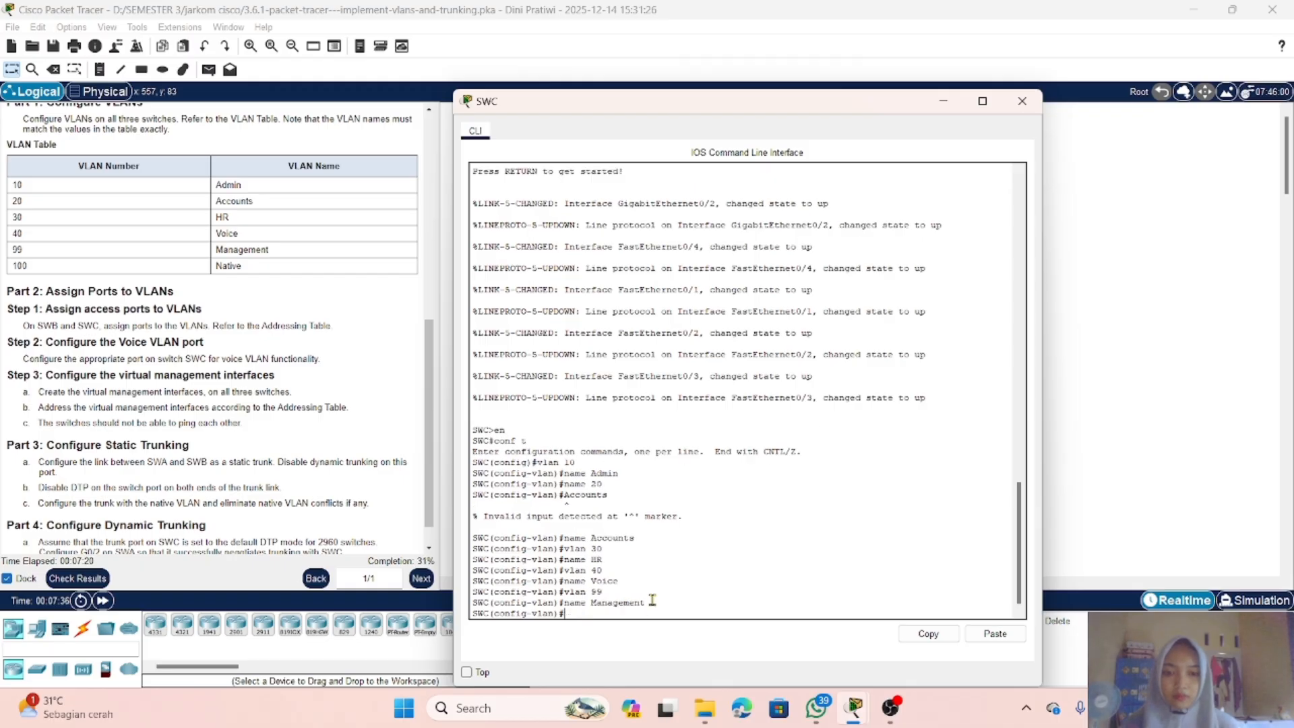
Step: Create VLAN 100 on SWC and name it Native
text(vlan)
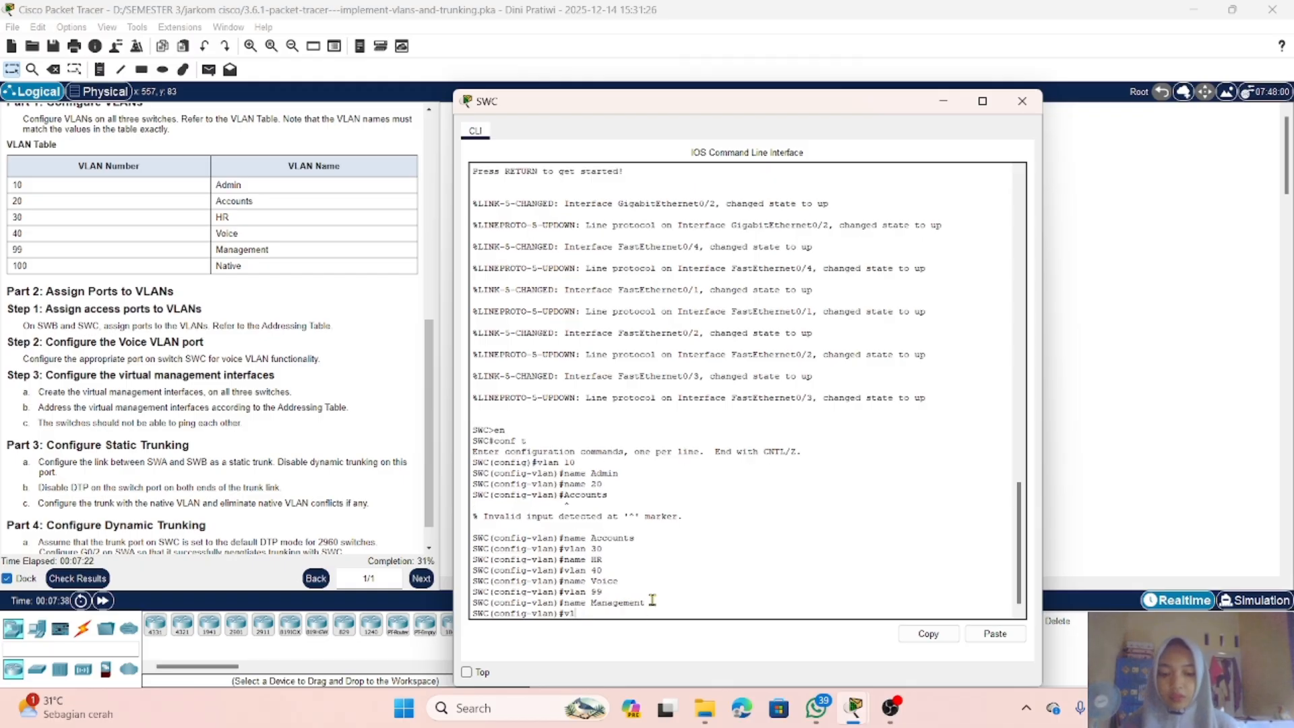
text( 100)
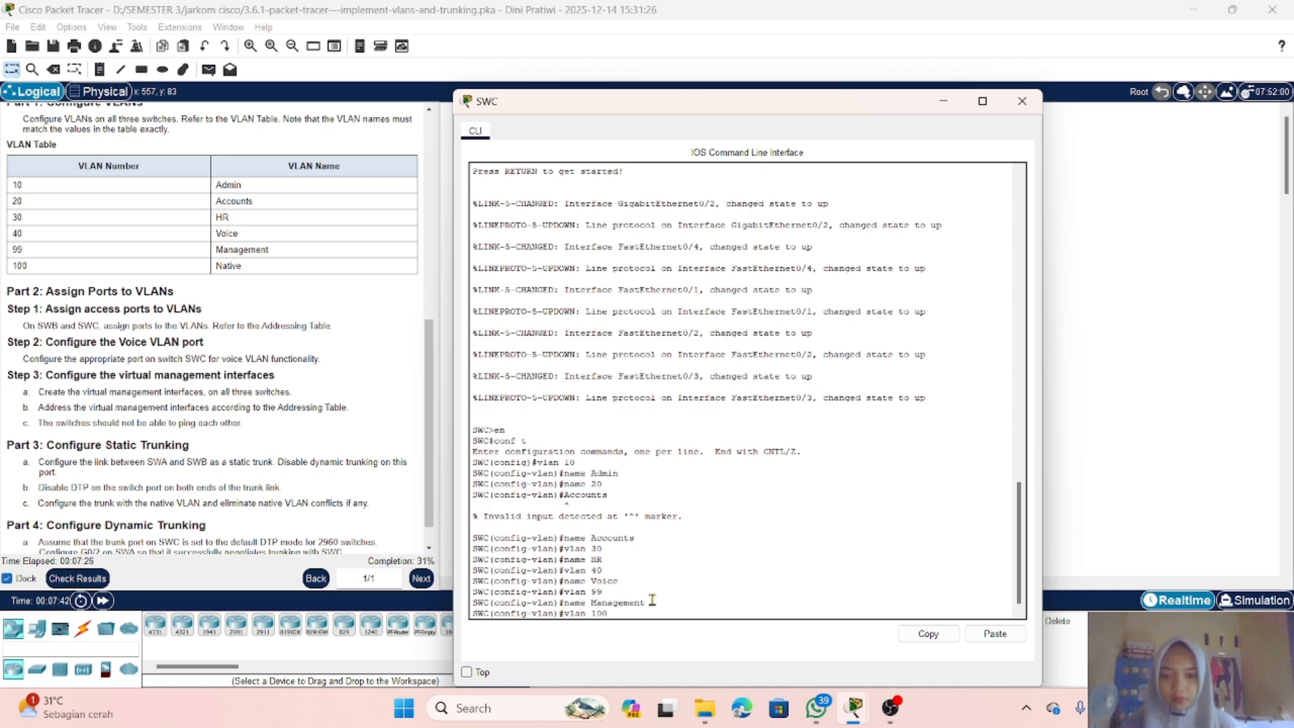
key(Return)
text(name N)
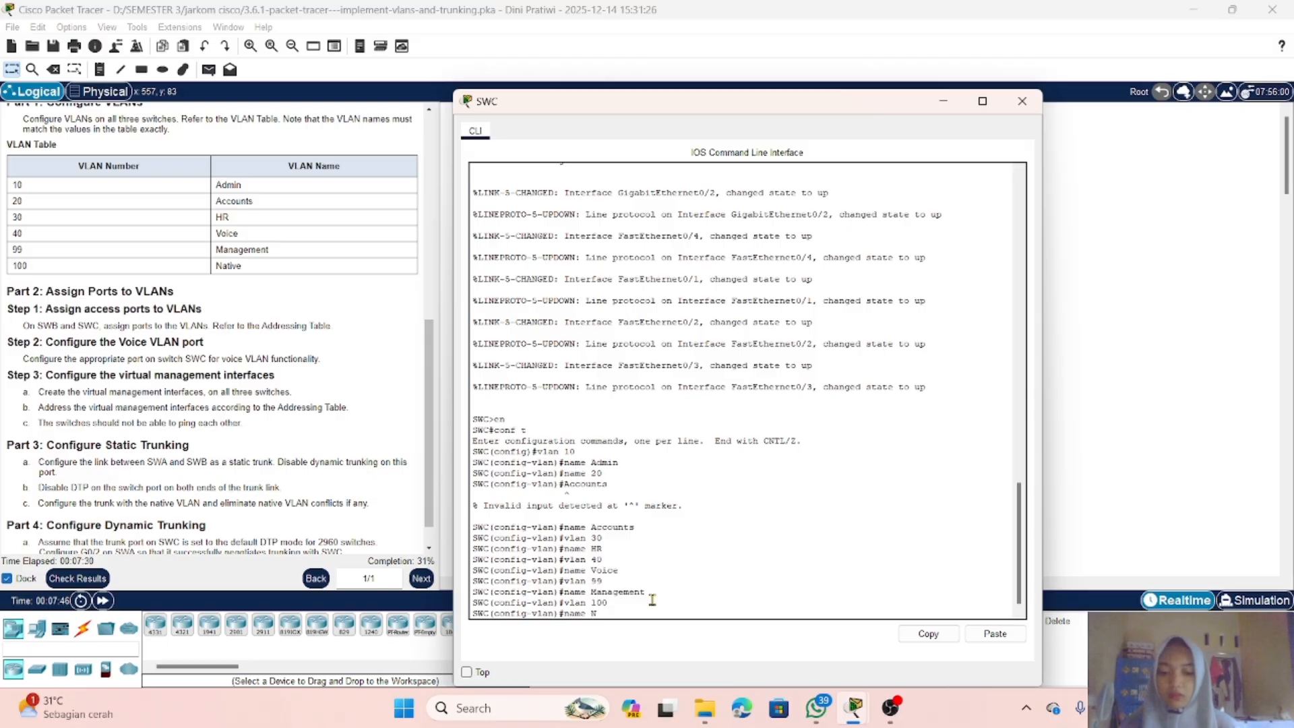
text(Ative)
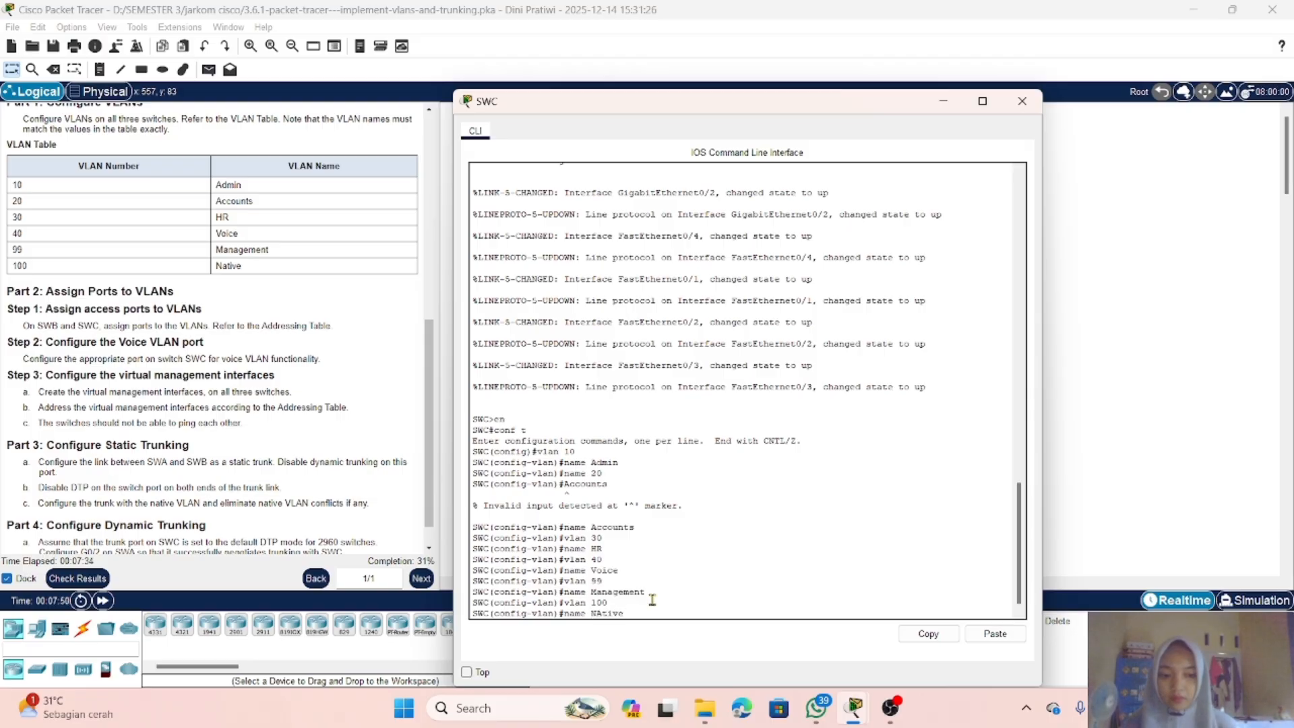
key(BackSpace)
text(a)
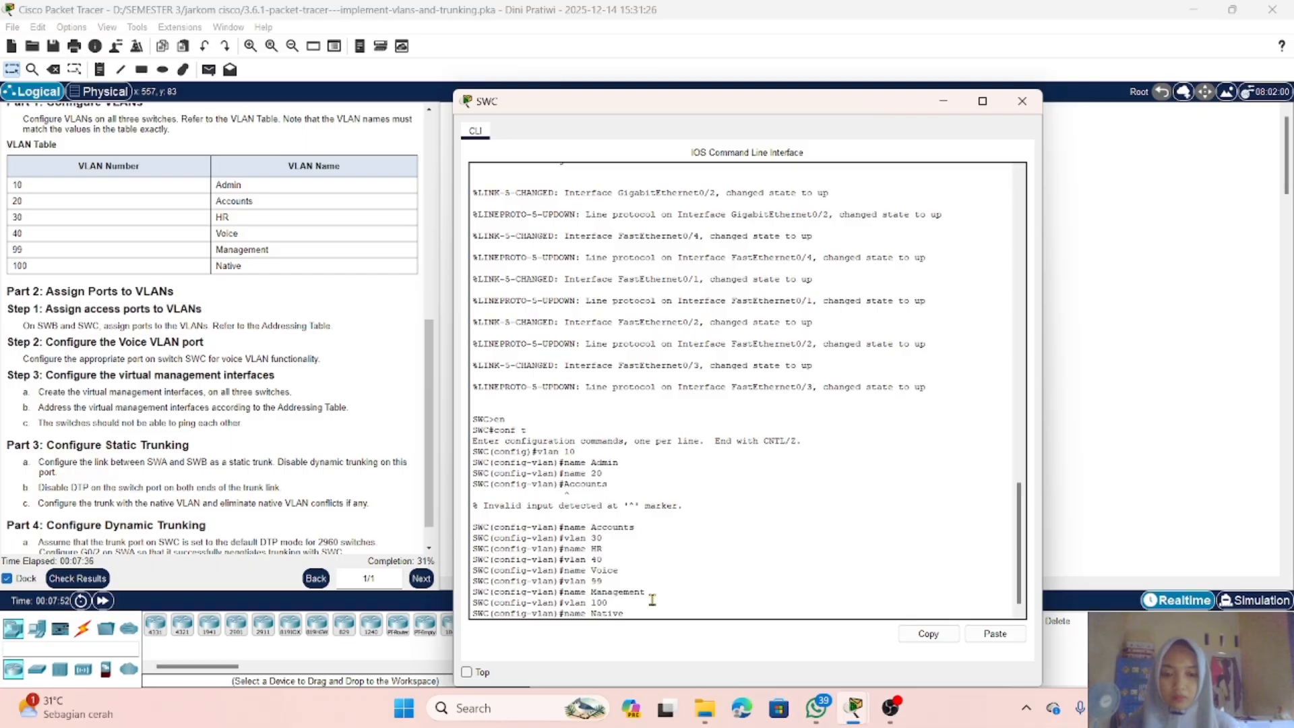
key(Return)
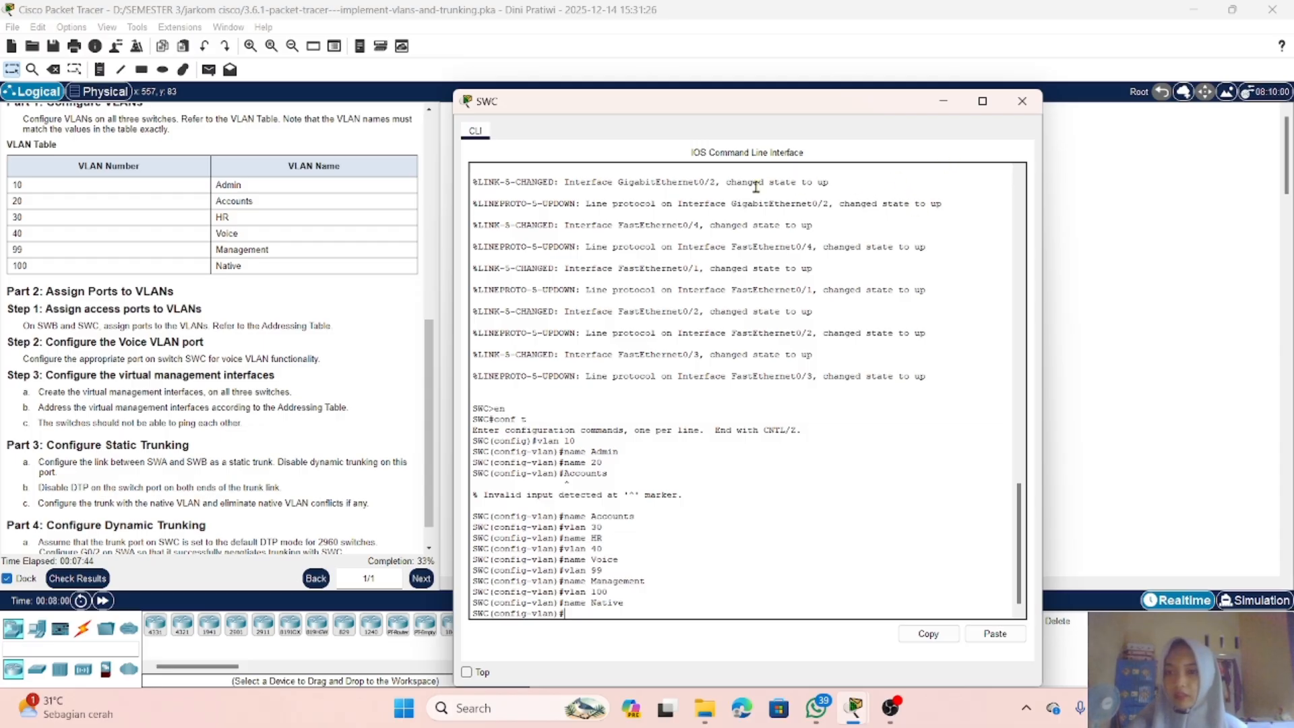
Step: Minimize SWC's console and reopen switch SWB's command line
scroll(364, 289, down, 1)
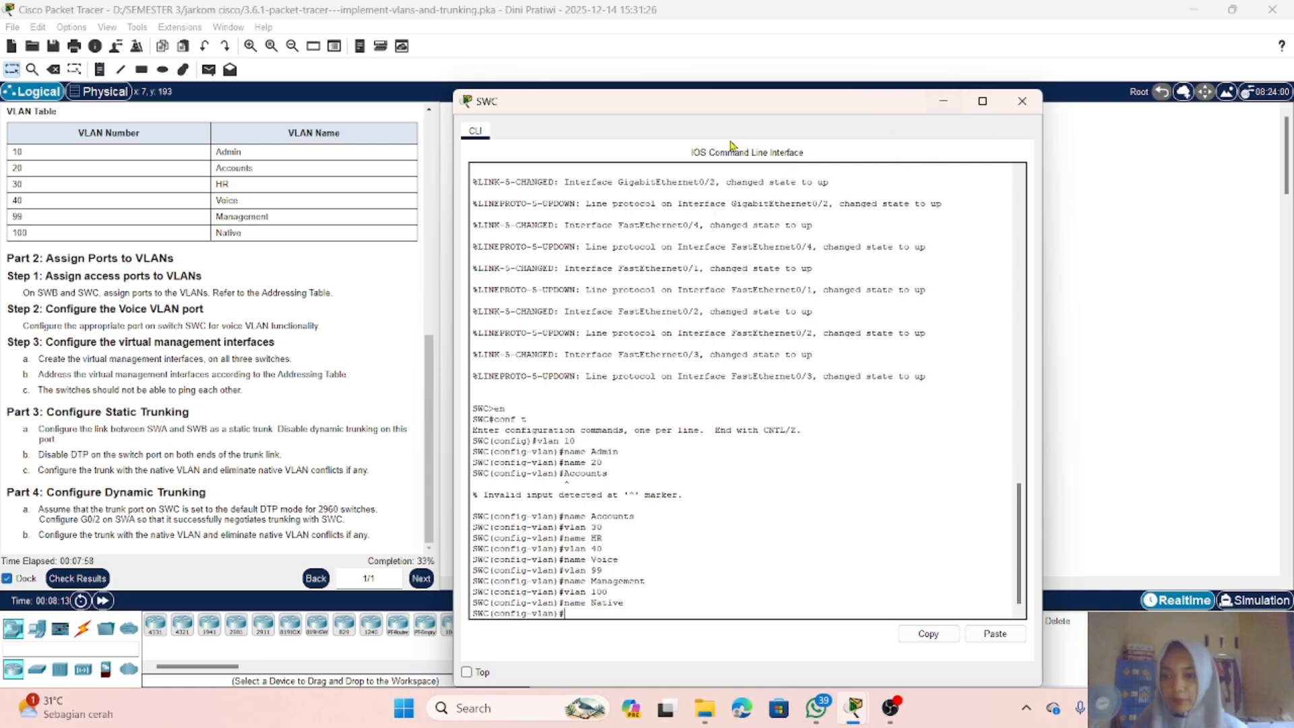
click(943, 101)
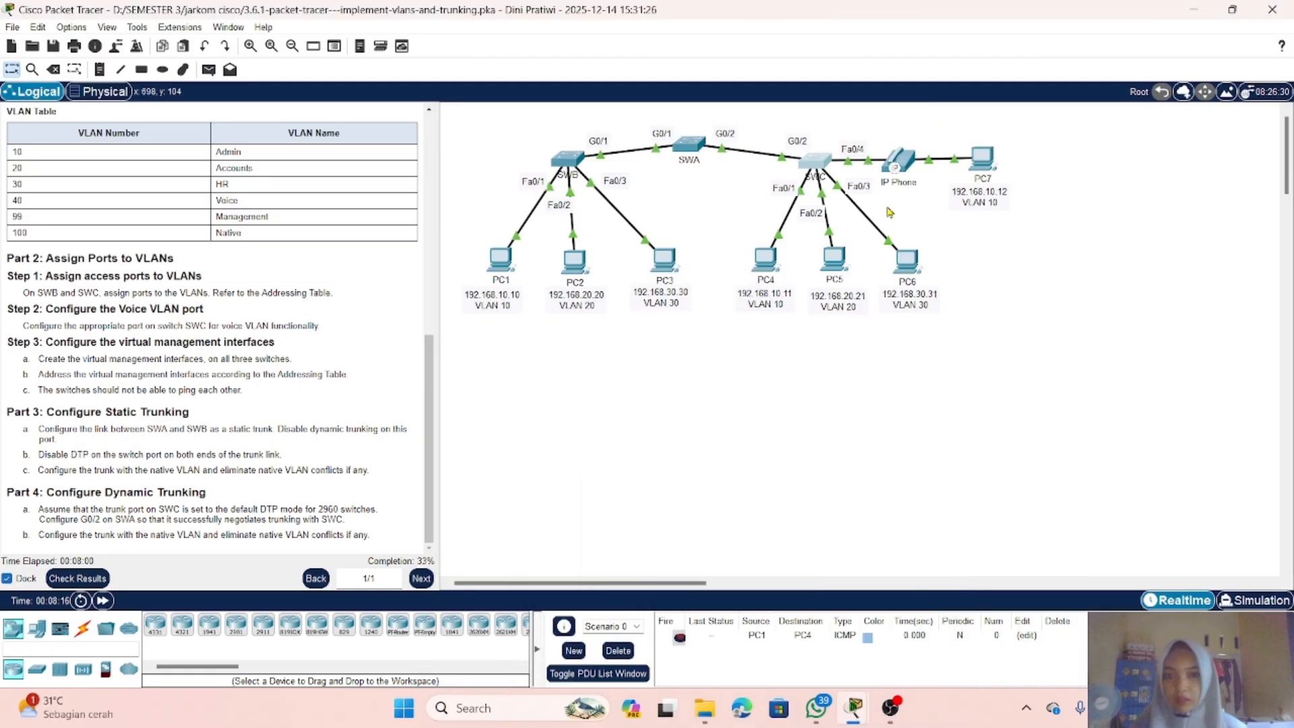
click(574, 163)
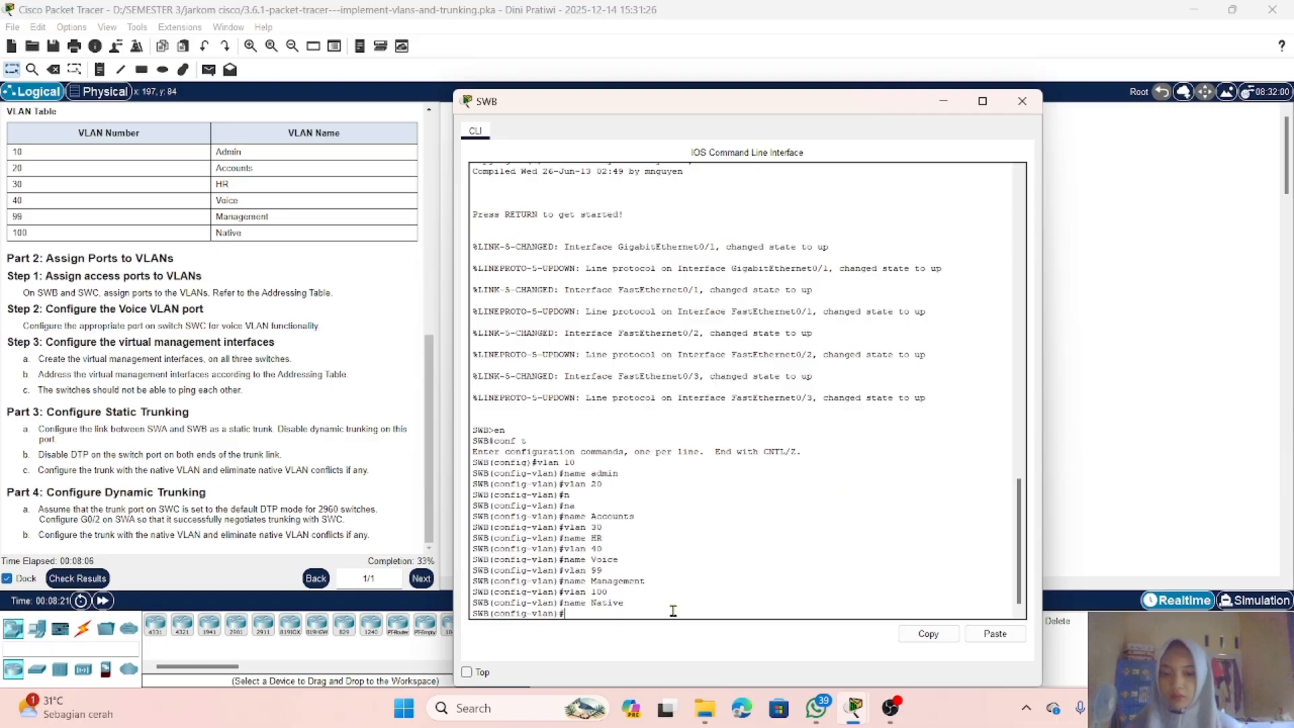
Step: Leave VLAN configuration on SWB and set interface FastEthernet0/1 to switchport mode access
text(exi)
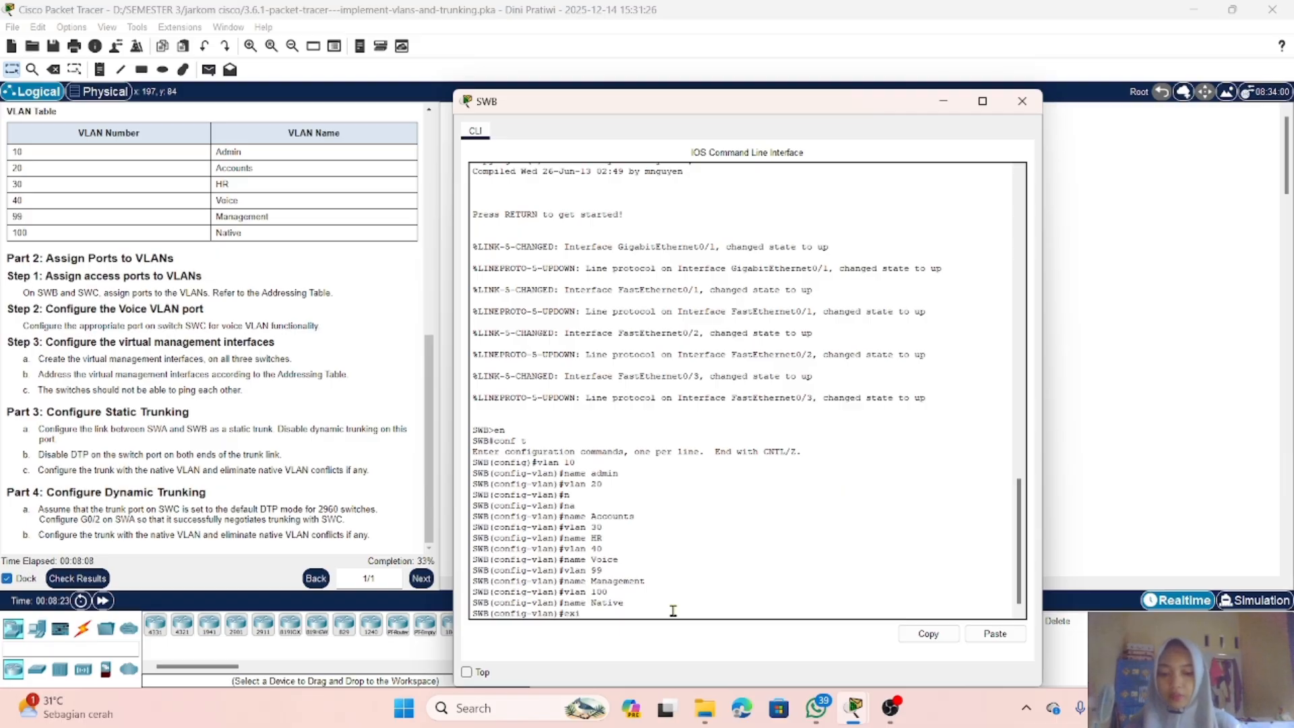
text(t)
key(Return)
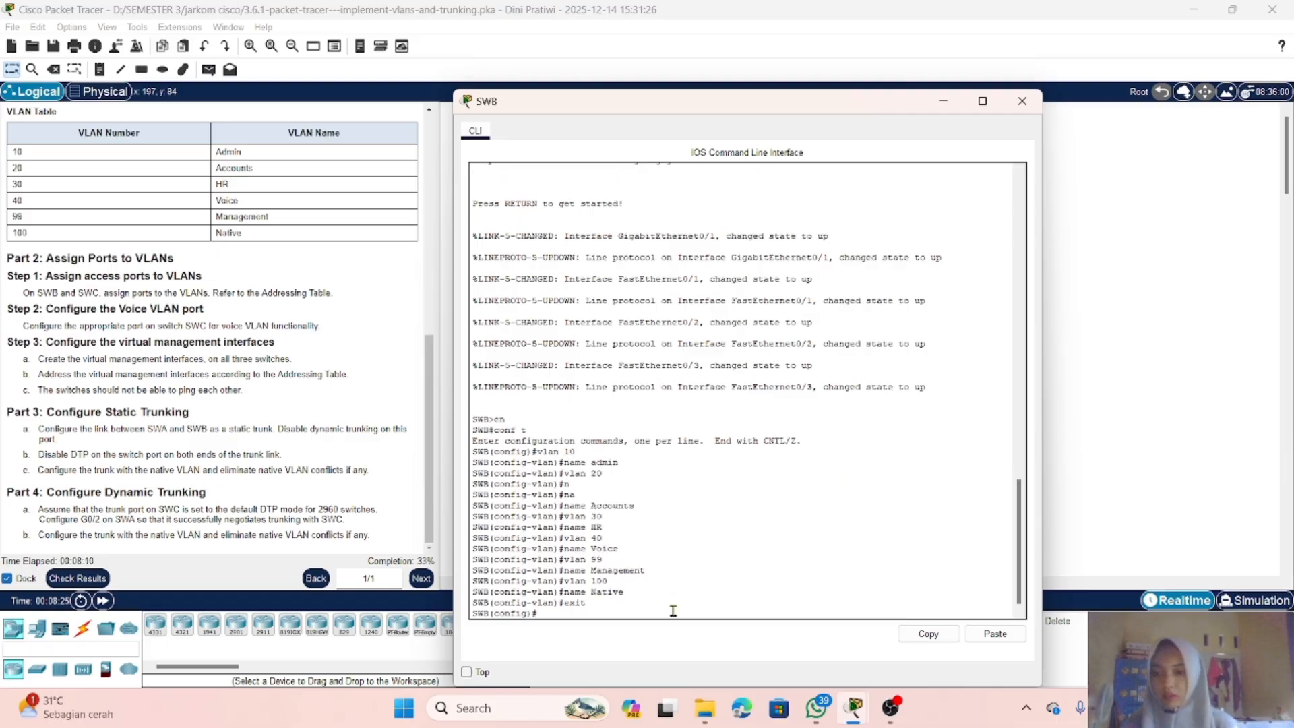
text(in)
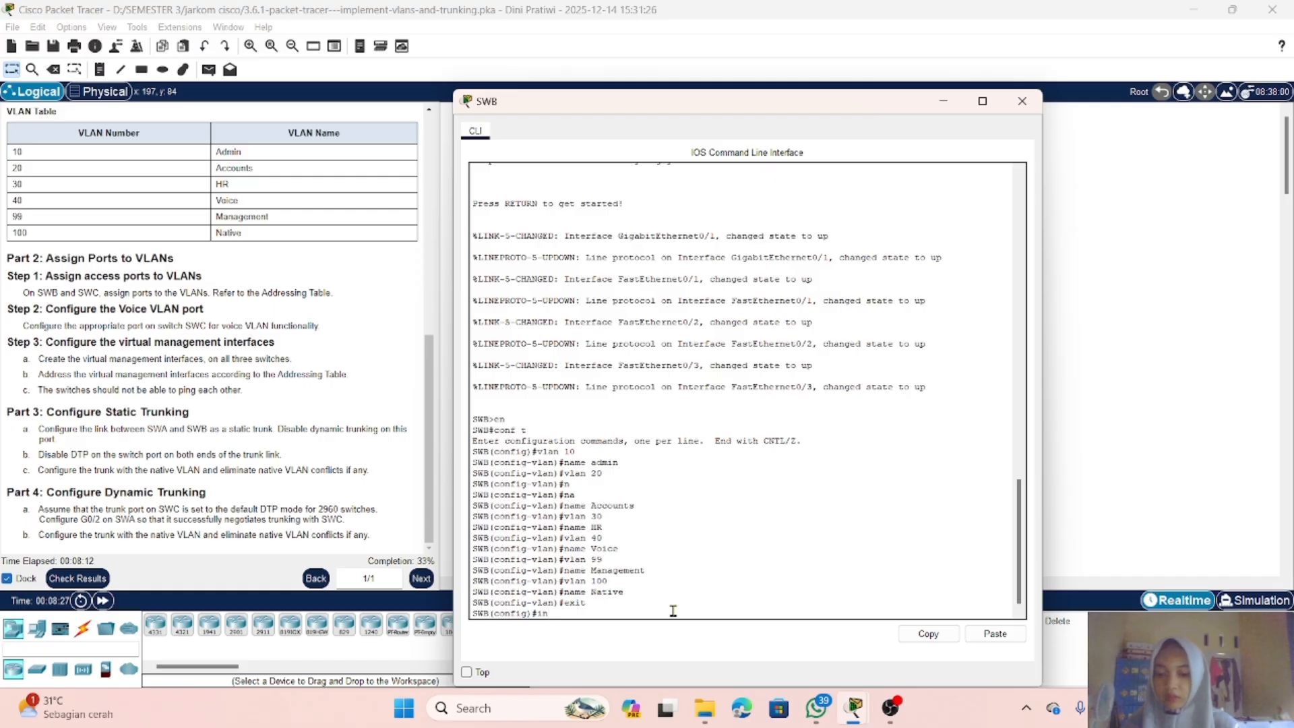
text(t)
key(Tab)
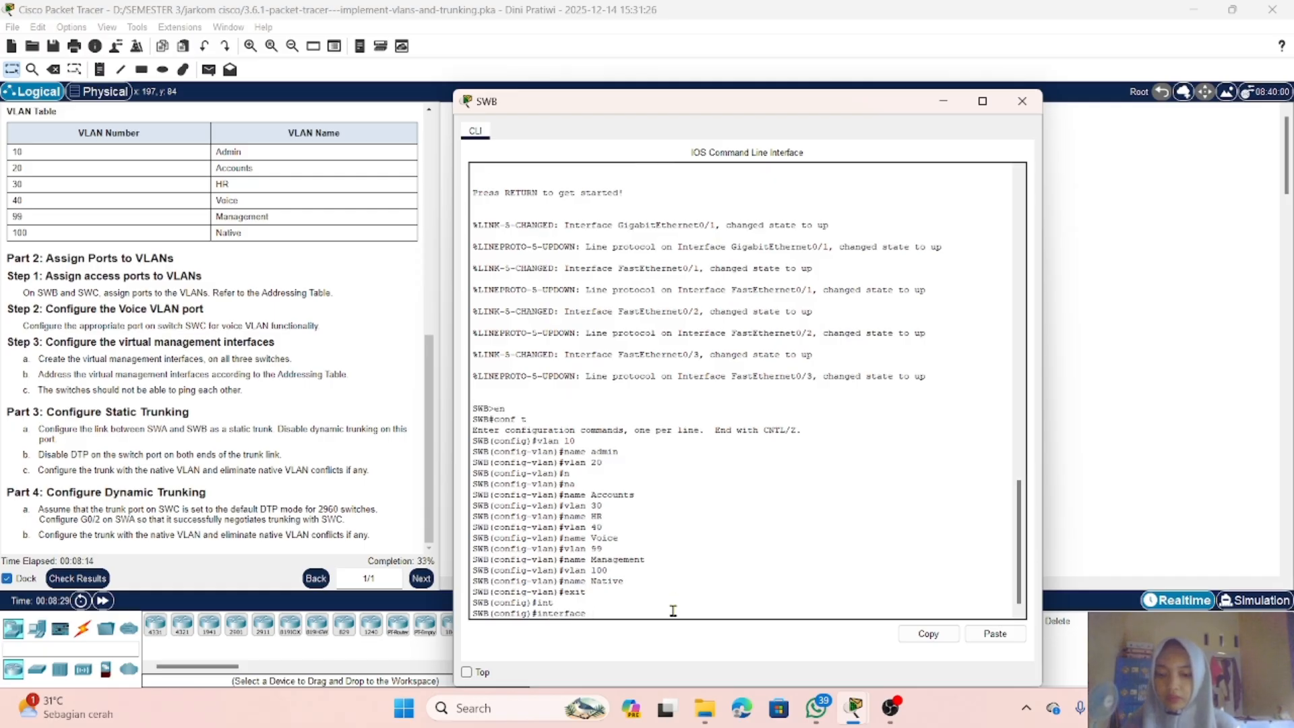
text(f0)
text(/)
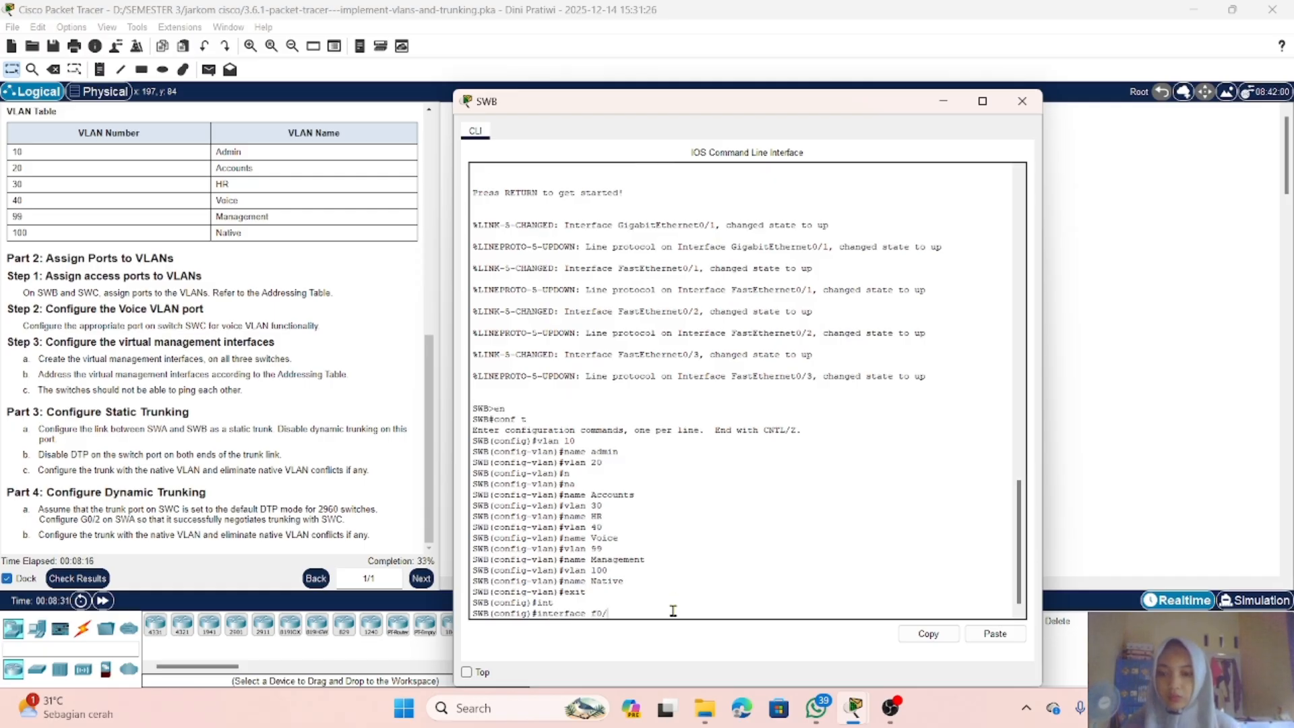
text(1)
key(Return)
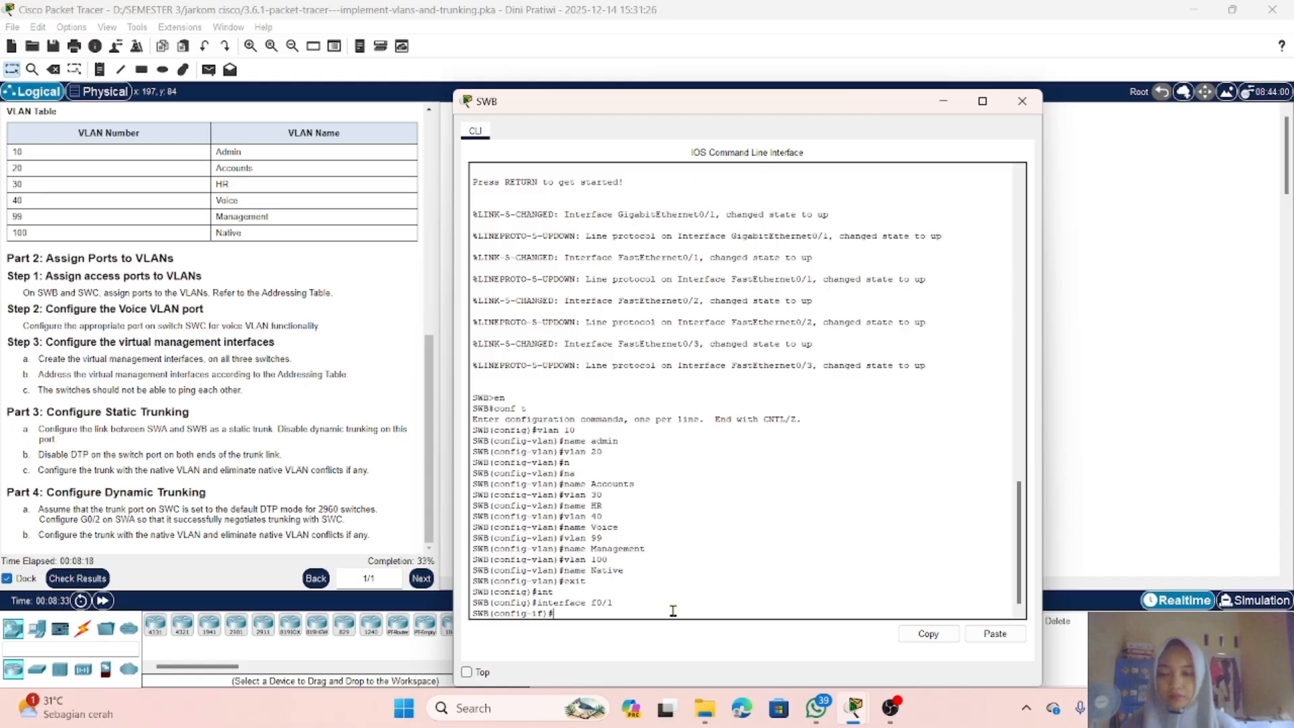
text(sw)
key(Tab)
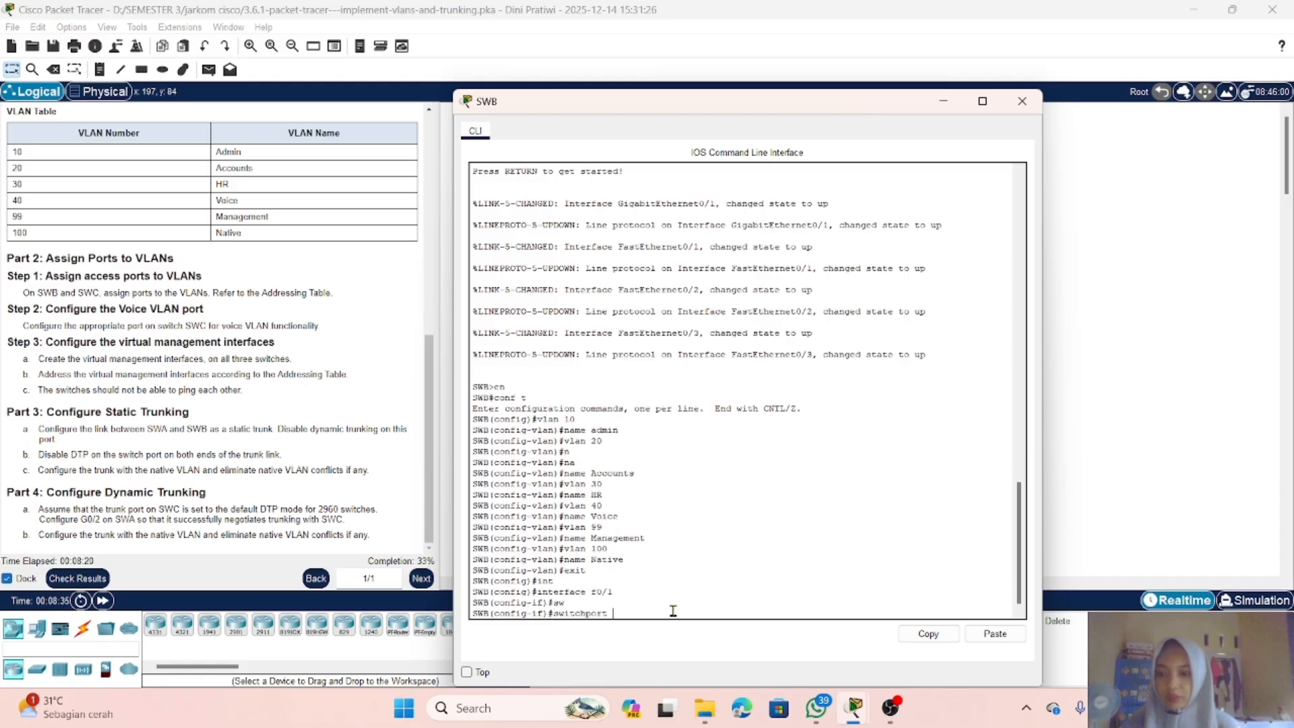
text(m)
key(Tab)
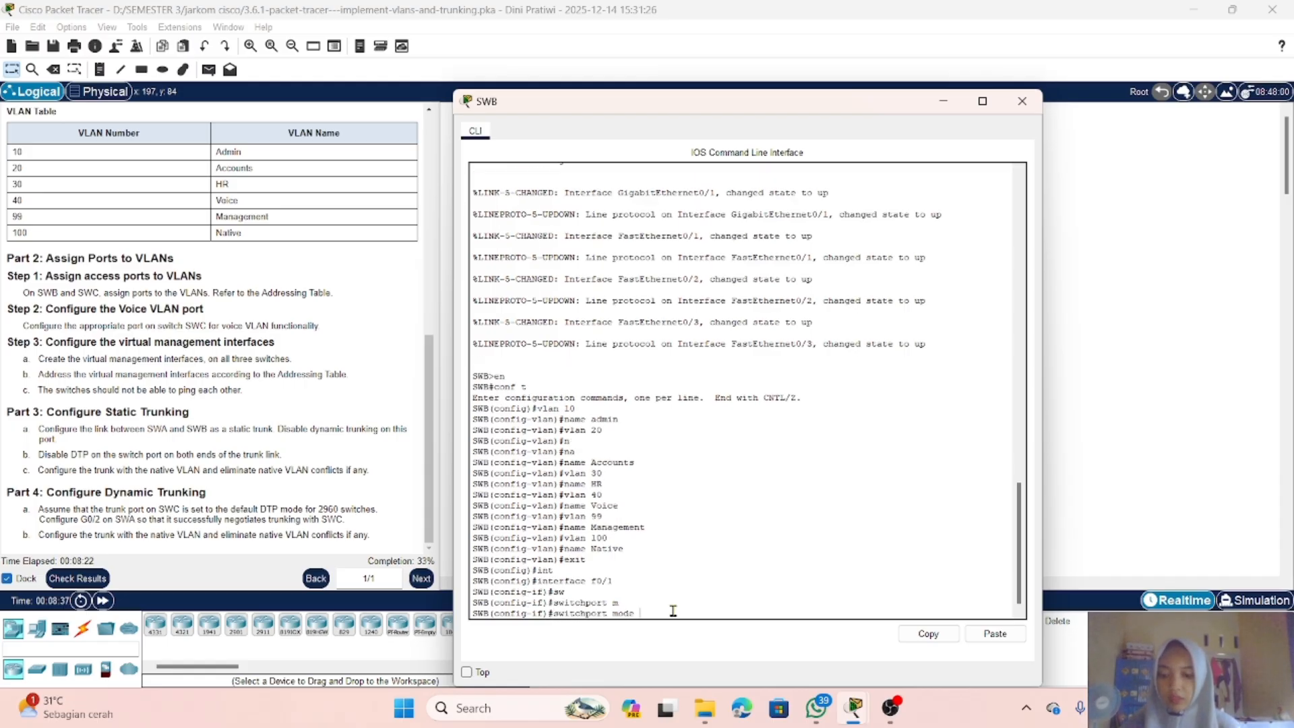
text(a)
key(Tab)
key(Return)
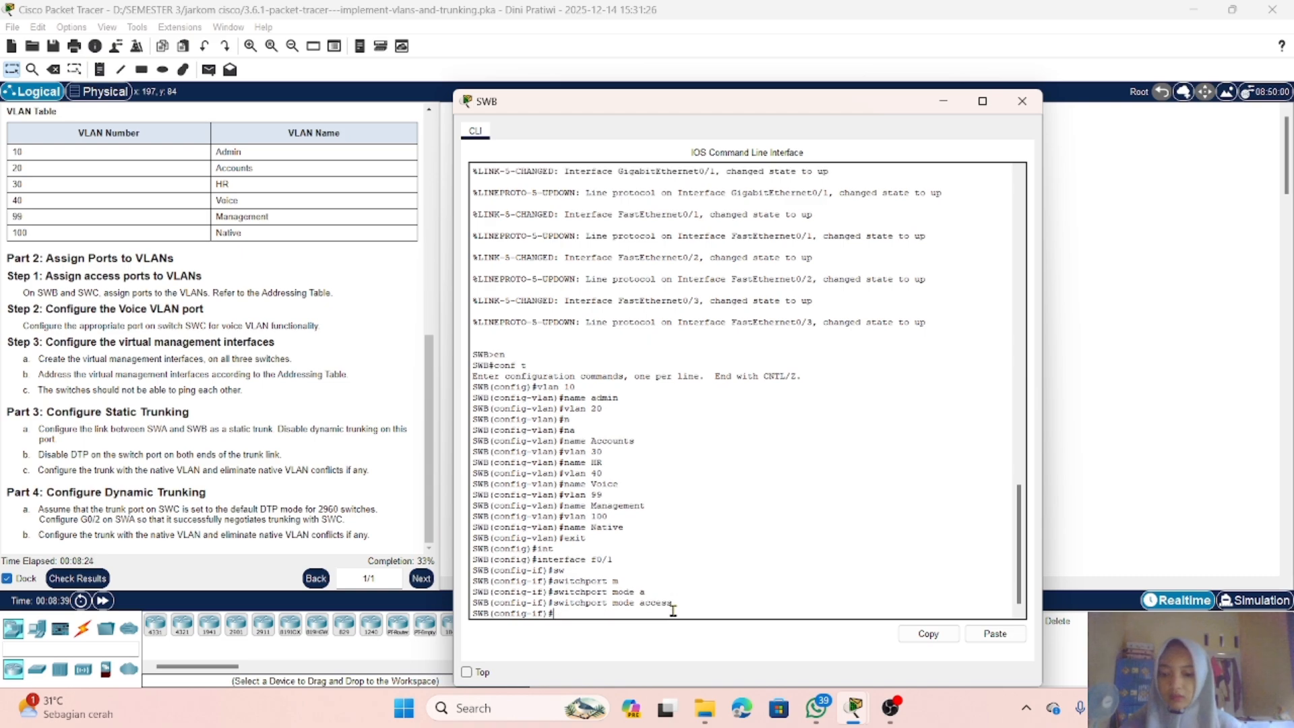
Step: Assign SWB's FastEthernet0/1 to access VLAN 10
text(sw)
key(Tab)
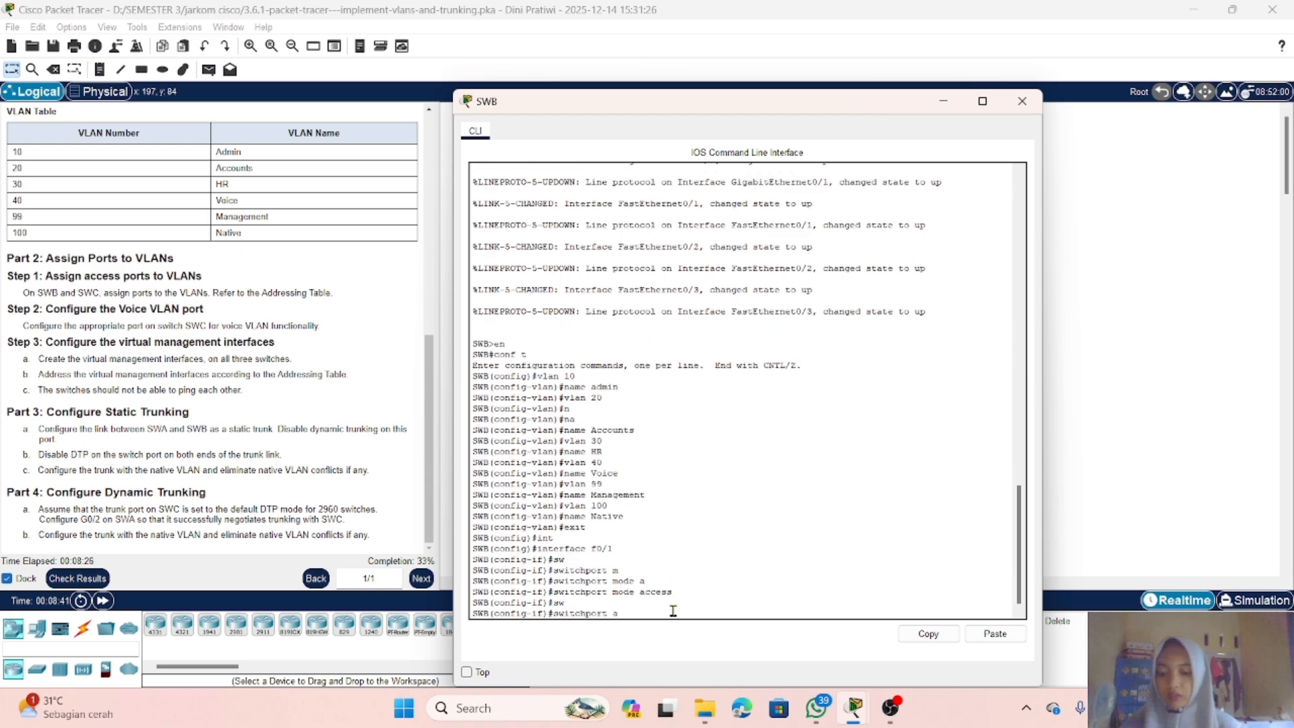
text(a)
key(Tab)
text(v)
key(Tab)
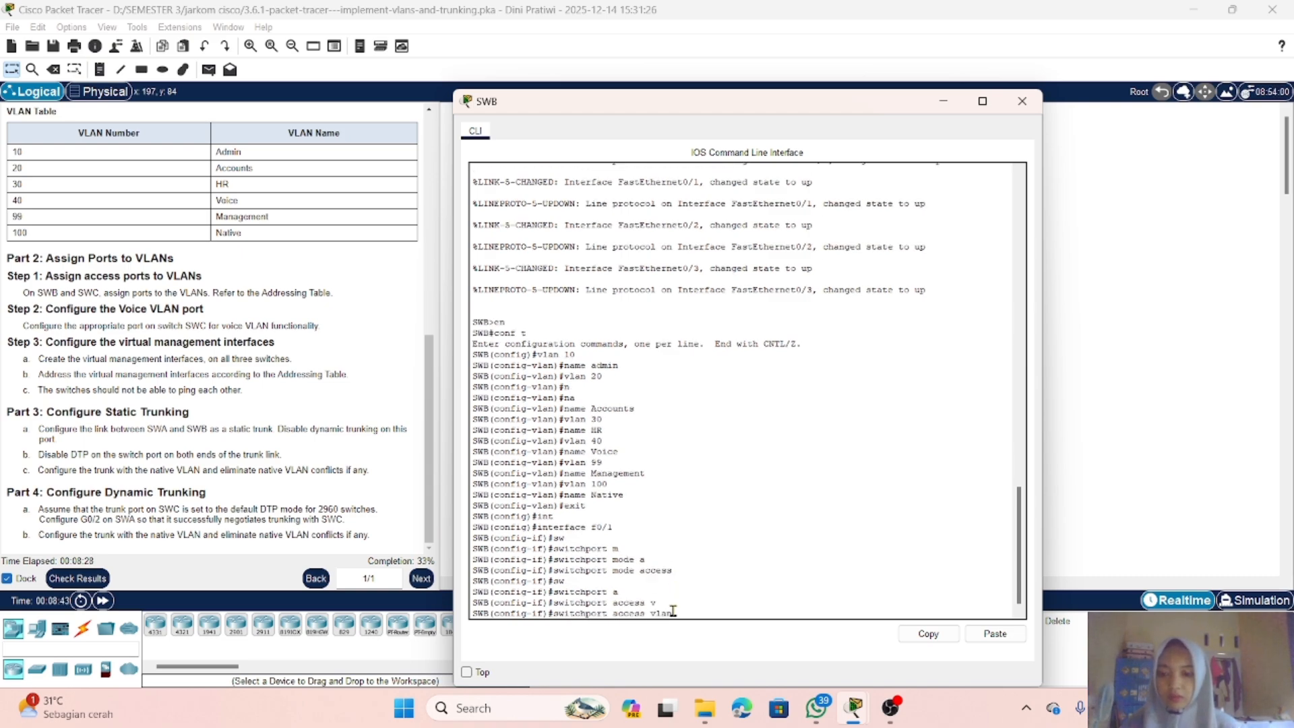
text(10)
key(Return)
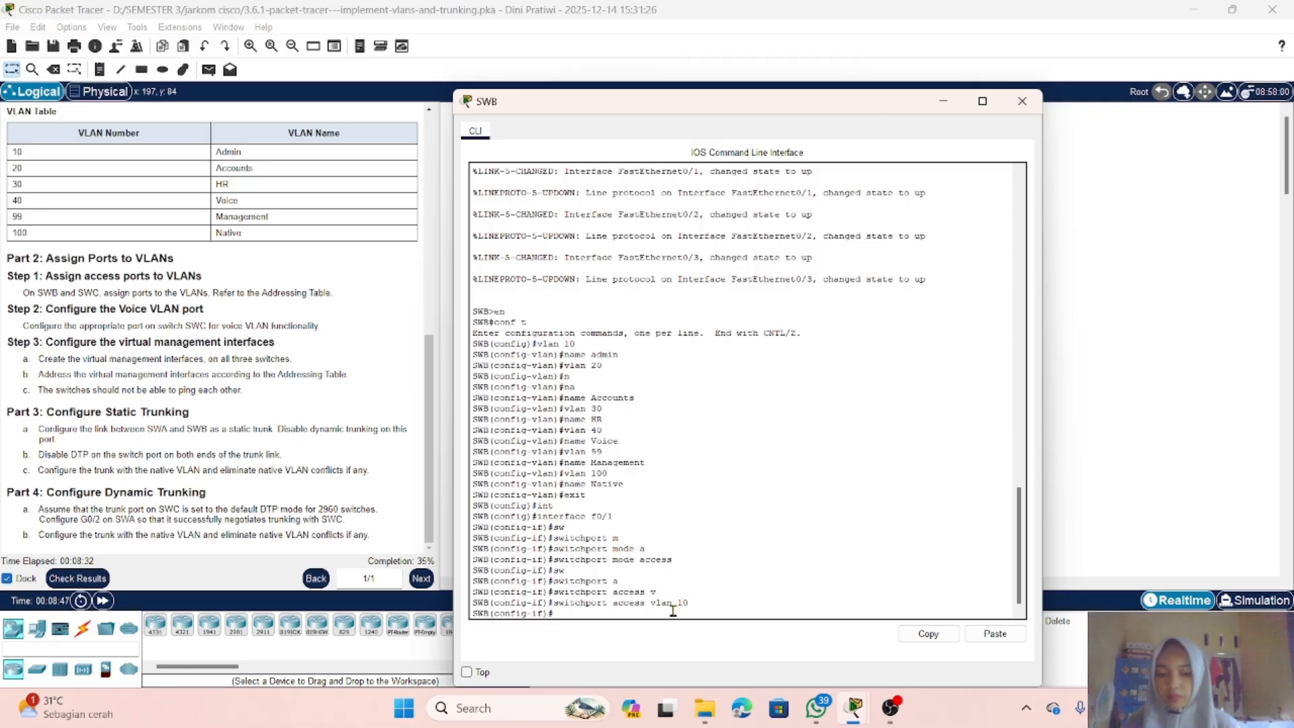
Step: Enter SWB's interface FastEthernet0/2 and set it to switchport mode access
text(i)
text(nt)
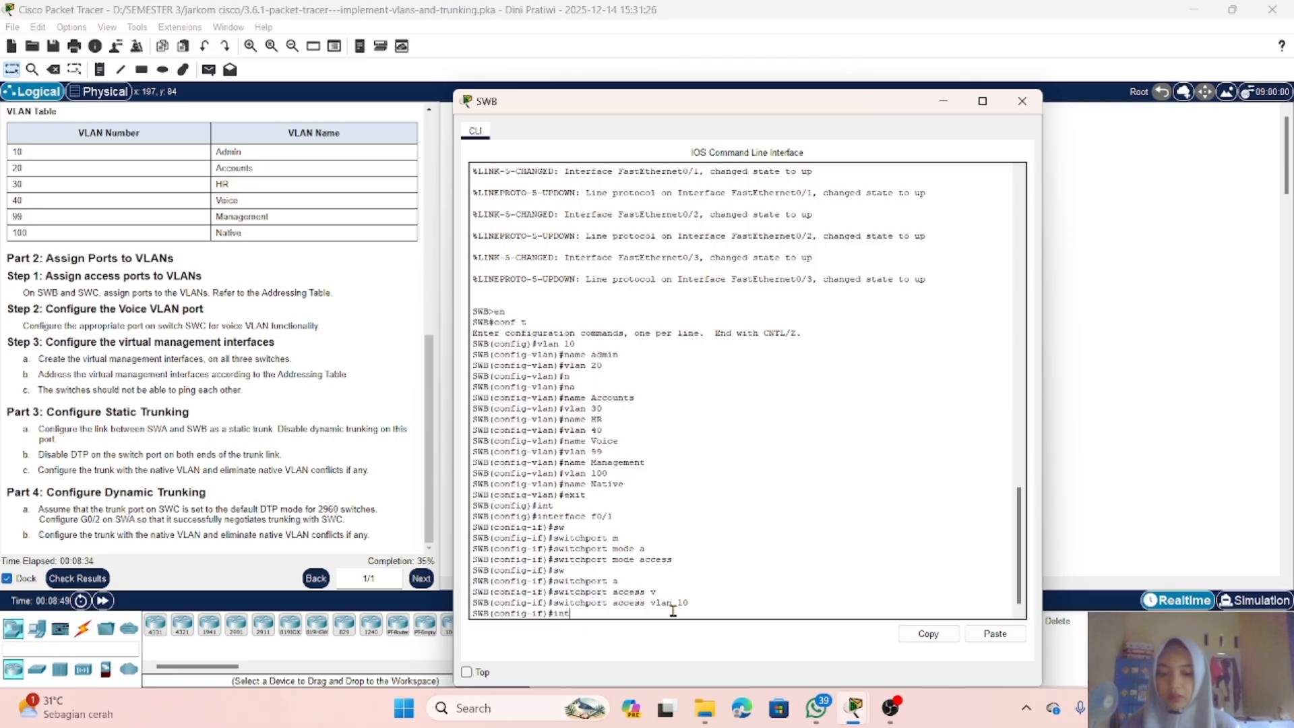
text(erface )
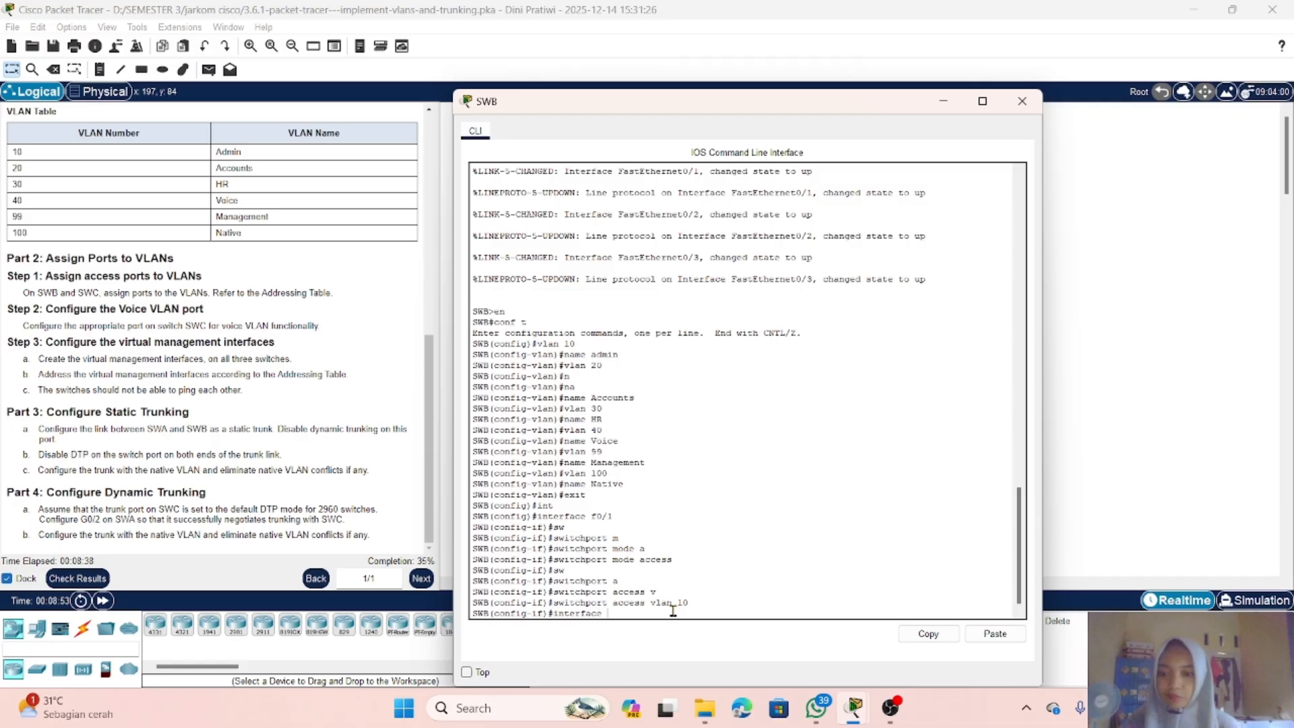
text(f)
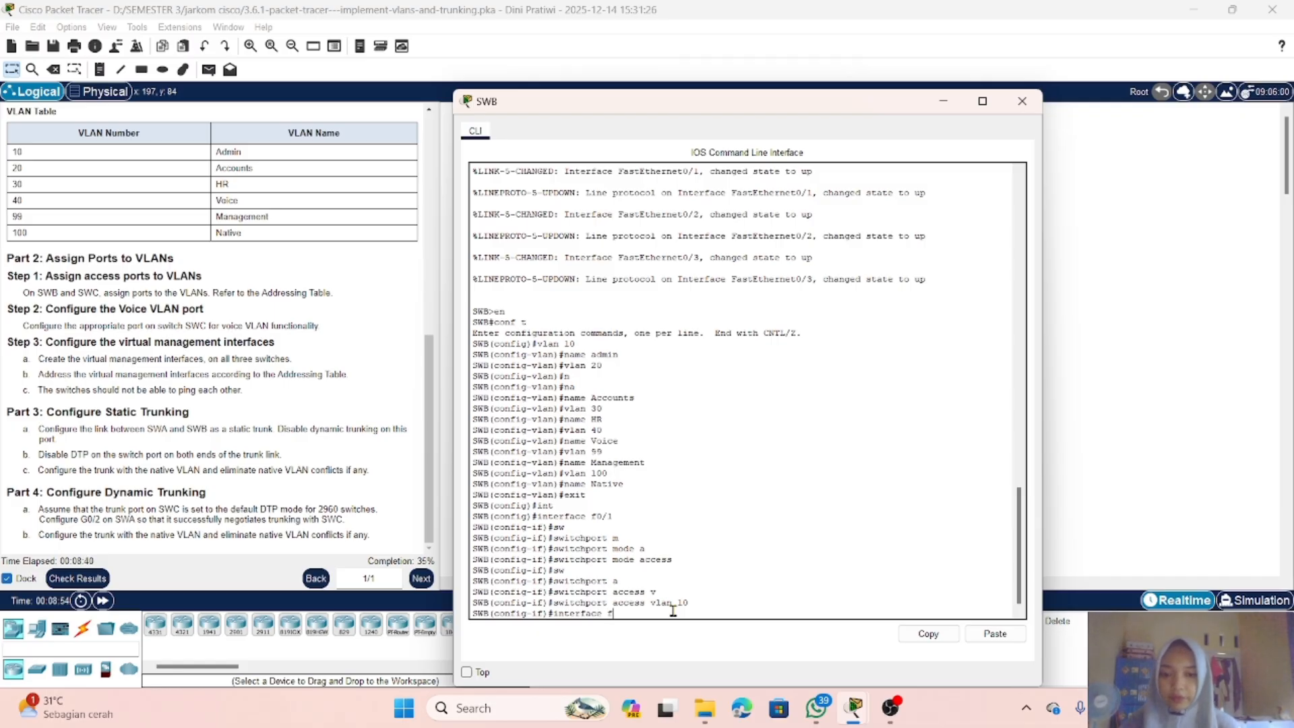
text(0/)
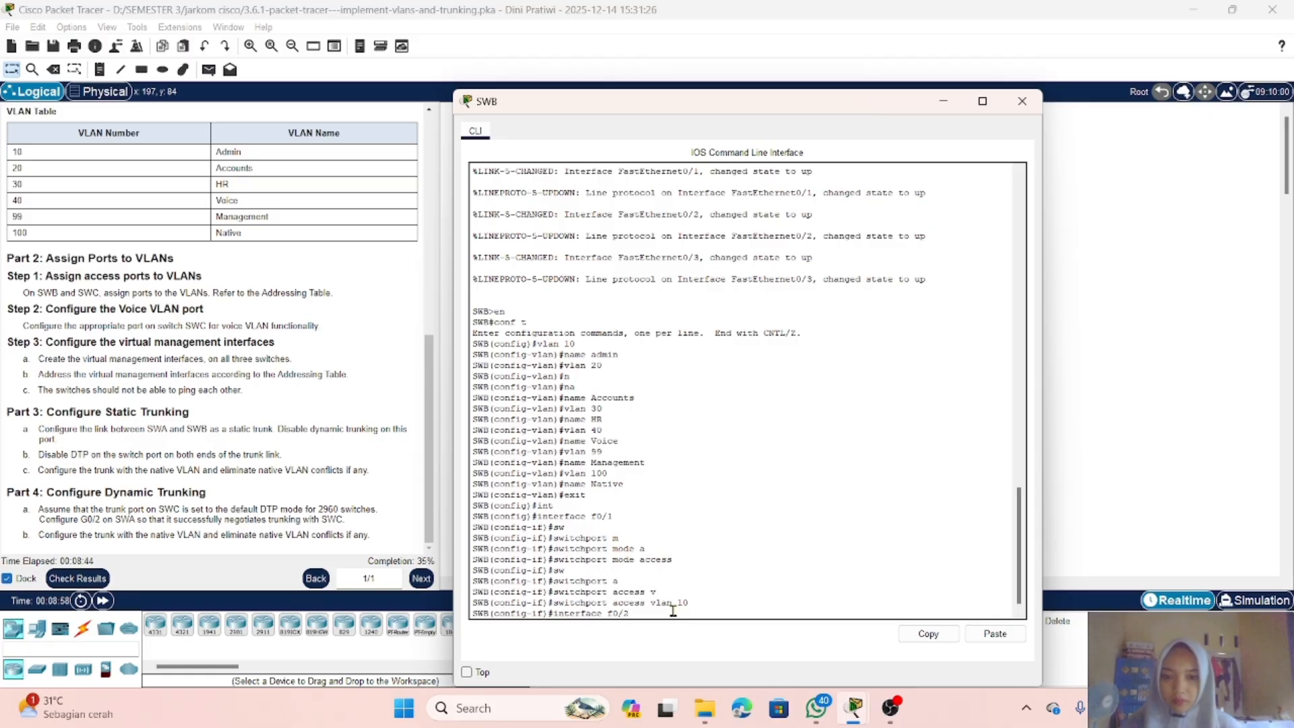
text(2)
key(Return)
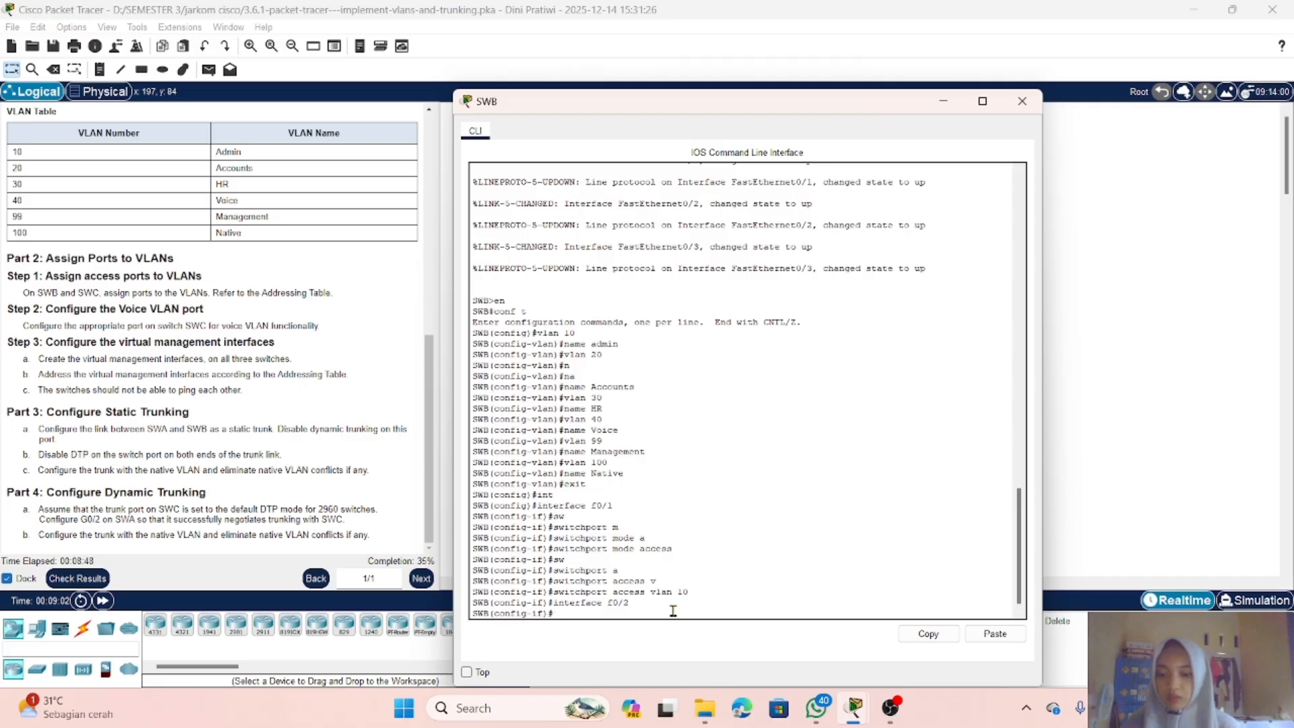
text(sw)
key(Tab)
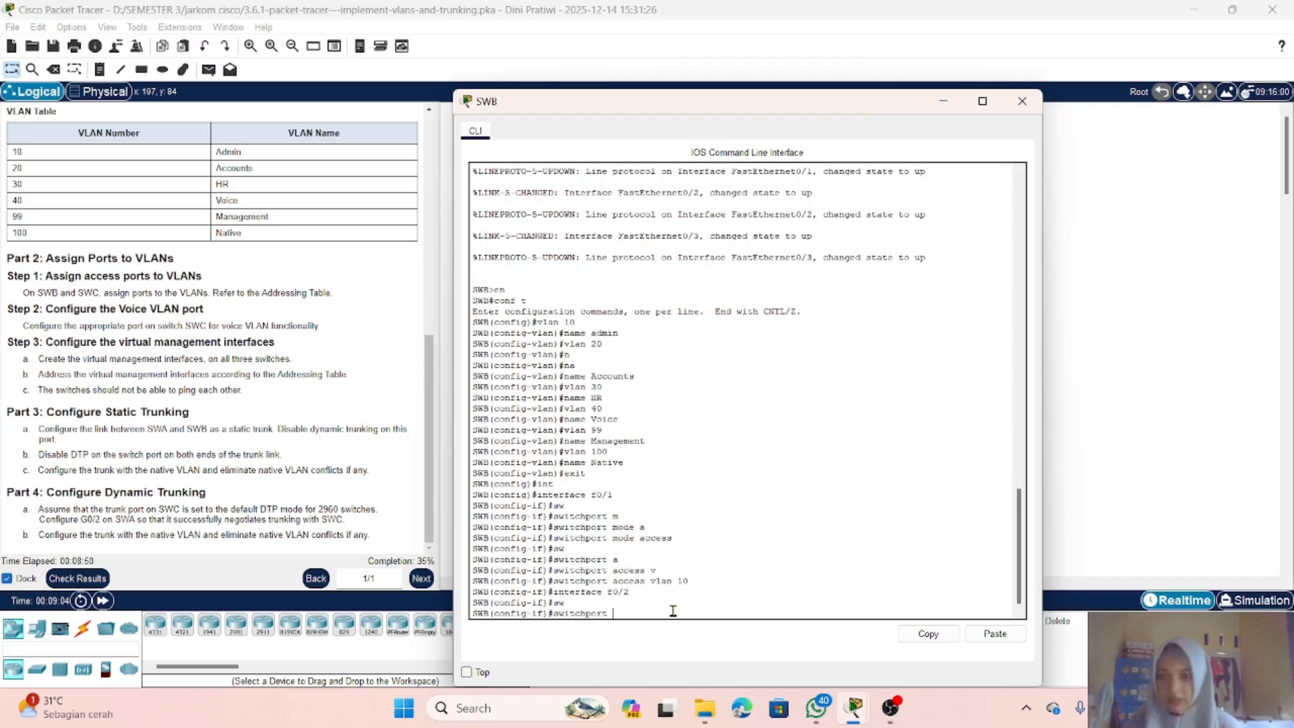
text(m)
key(Tab)
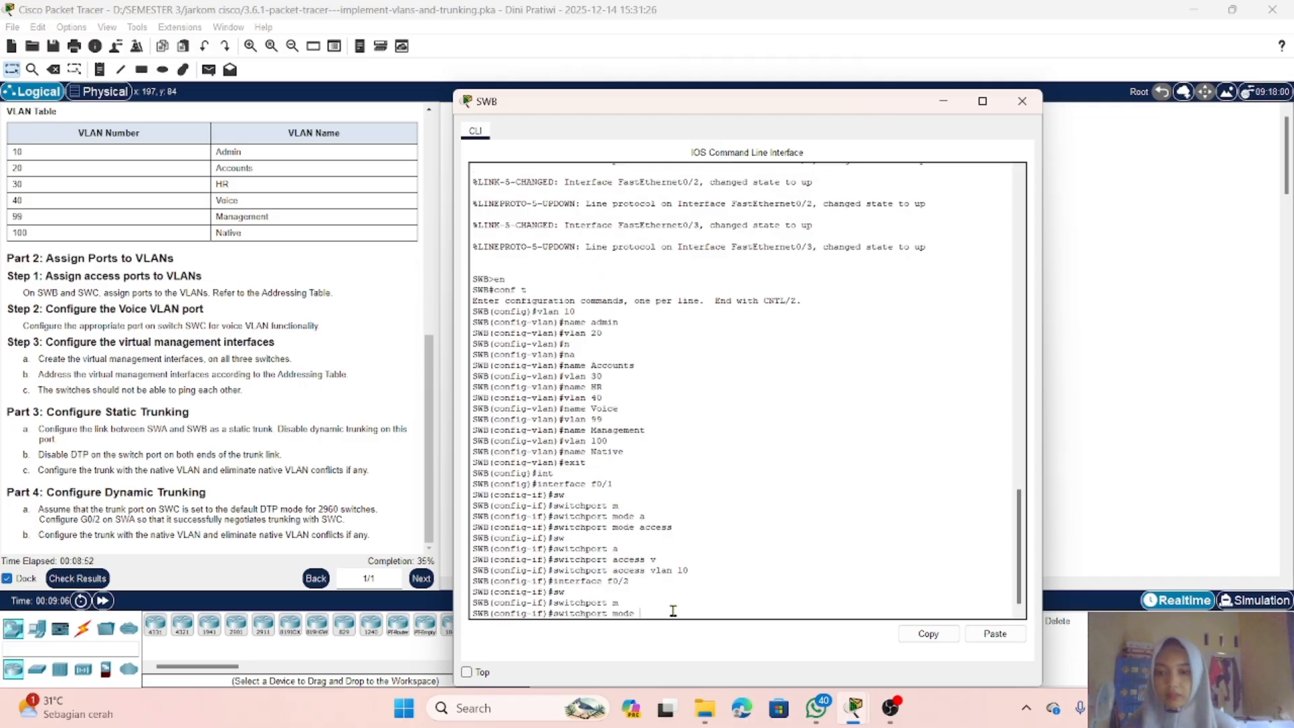
text(a)
key(Tab)
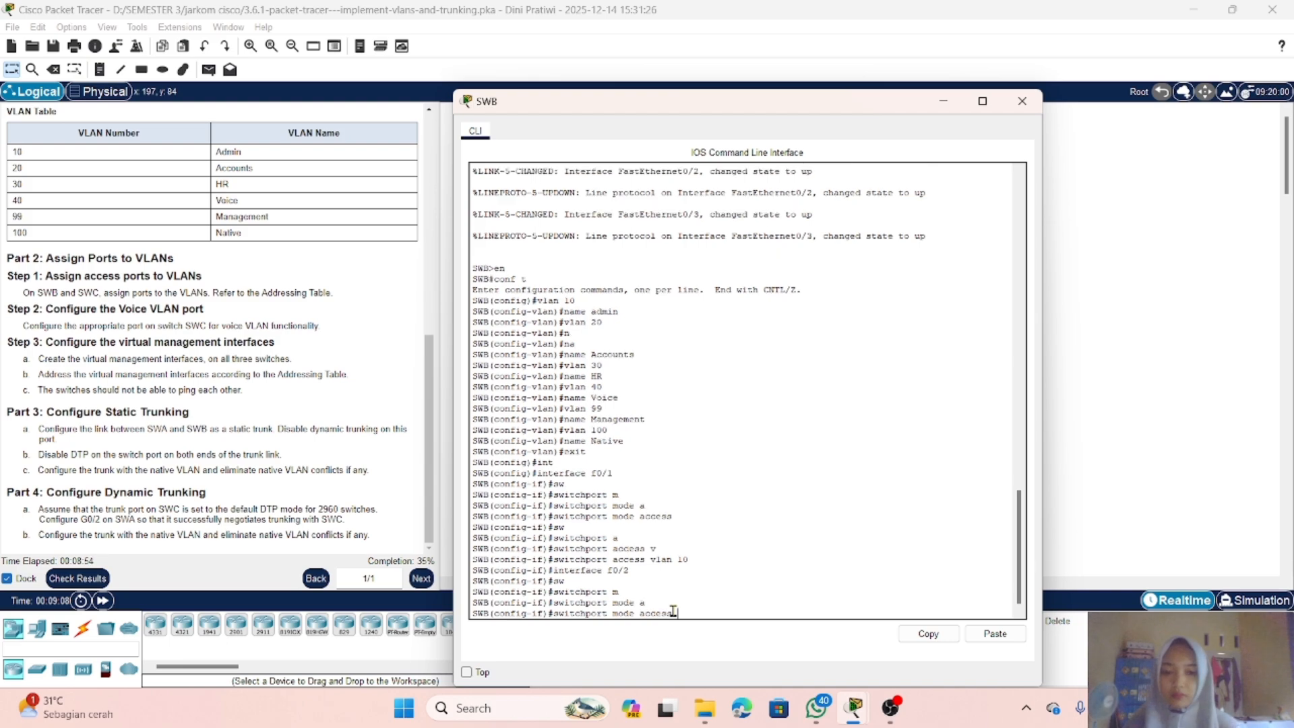
key(Return)
Step: Assign SWB's FastEthernet0/2 to access VLAN 20
text(sw)
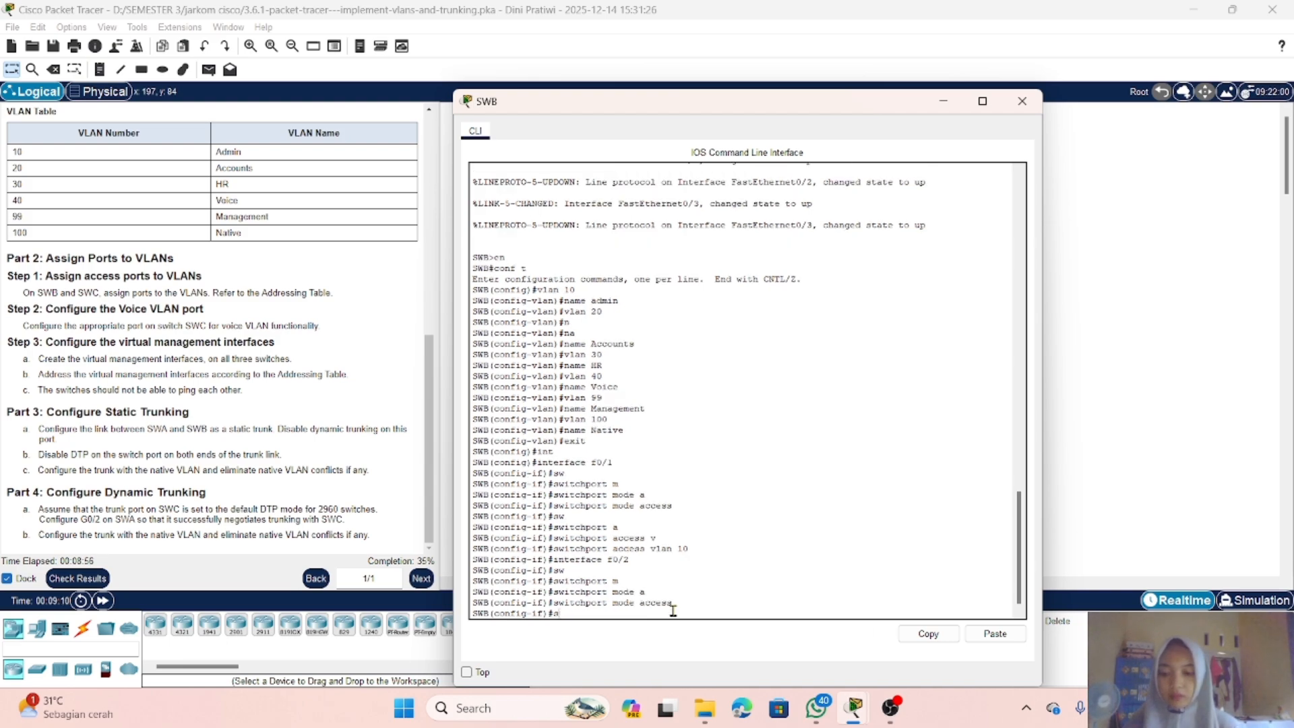
key(Tab)
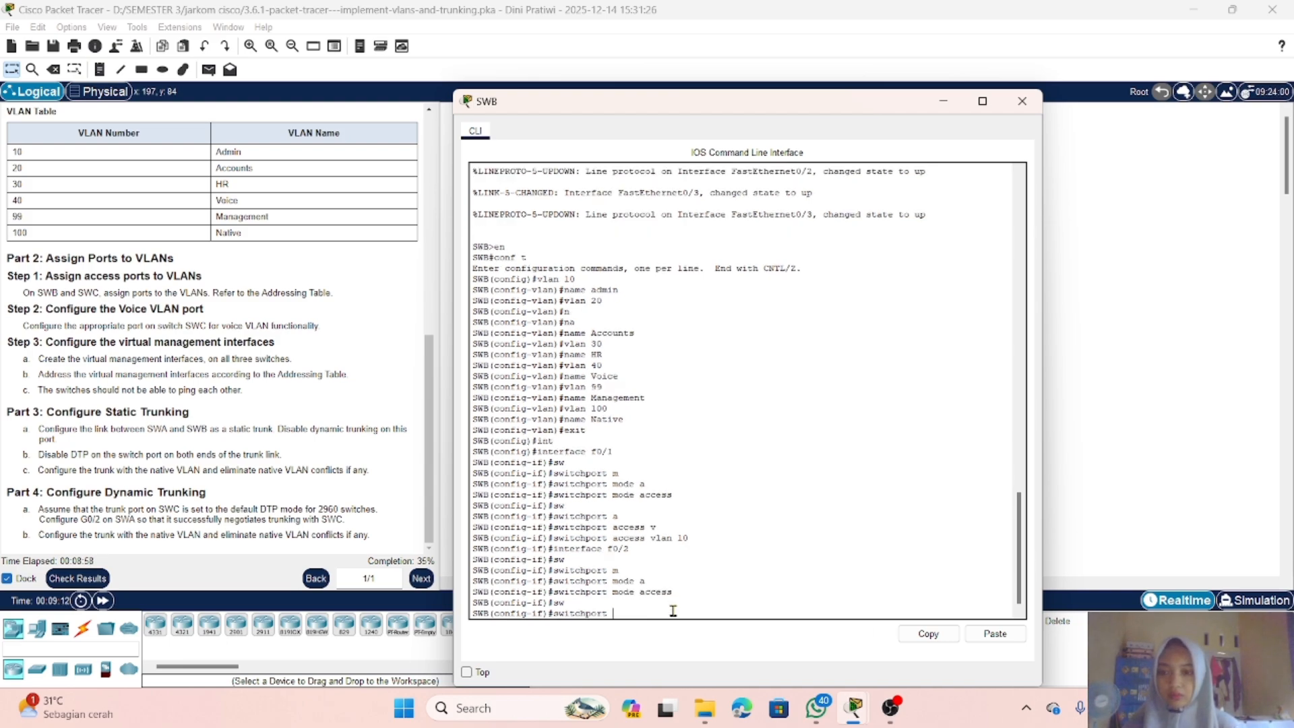
text(a)
key(Tab)
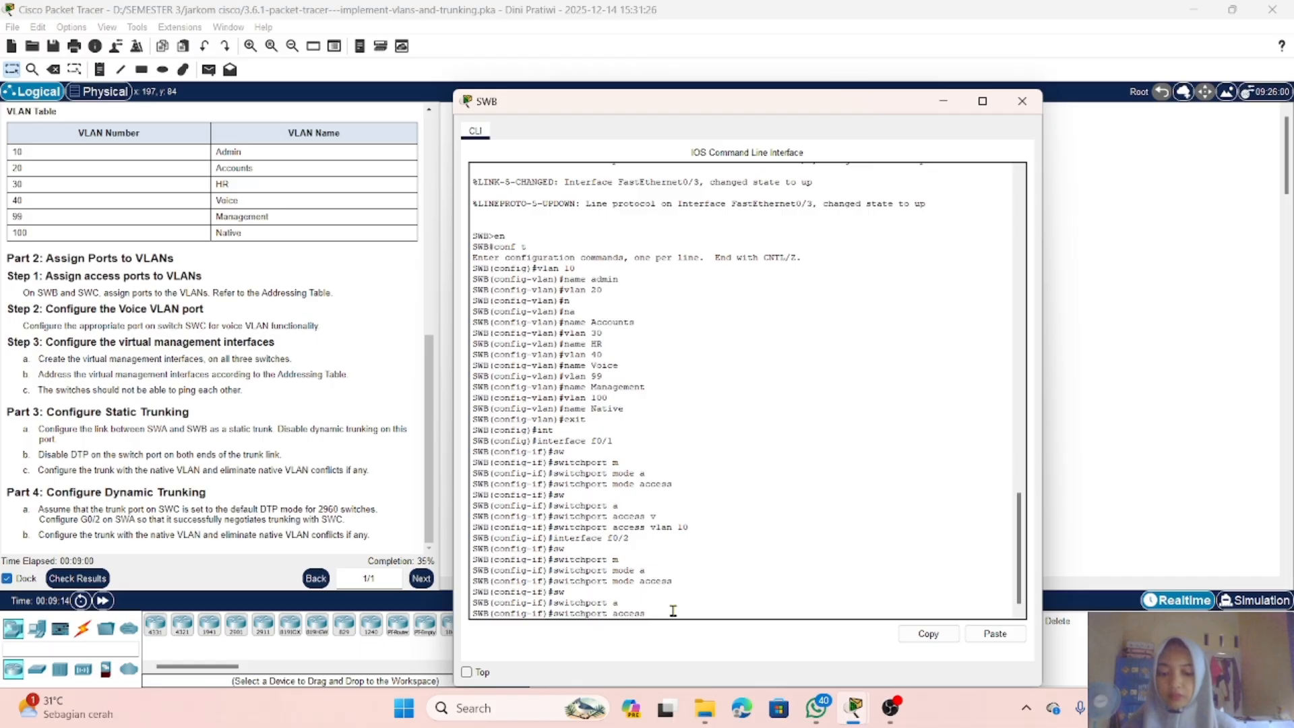
text(v)
key(Tab)
text(20)
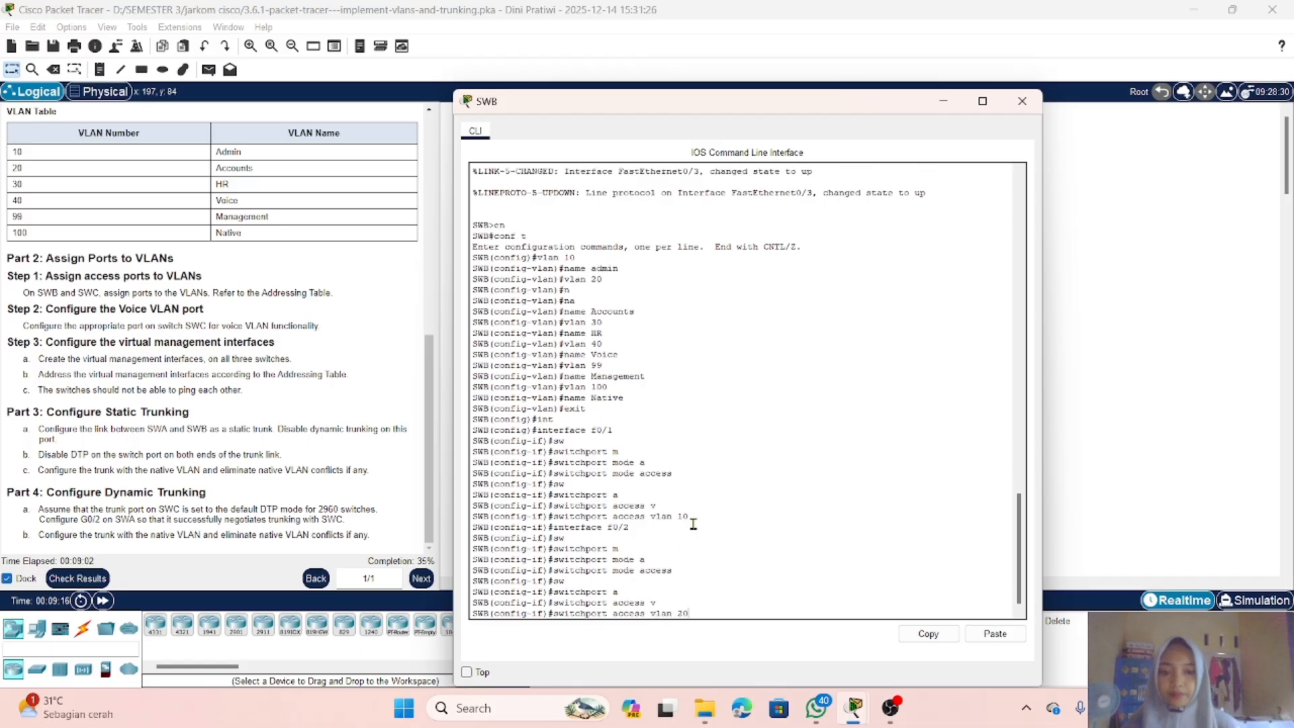
key(Return)
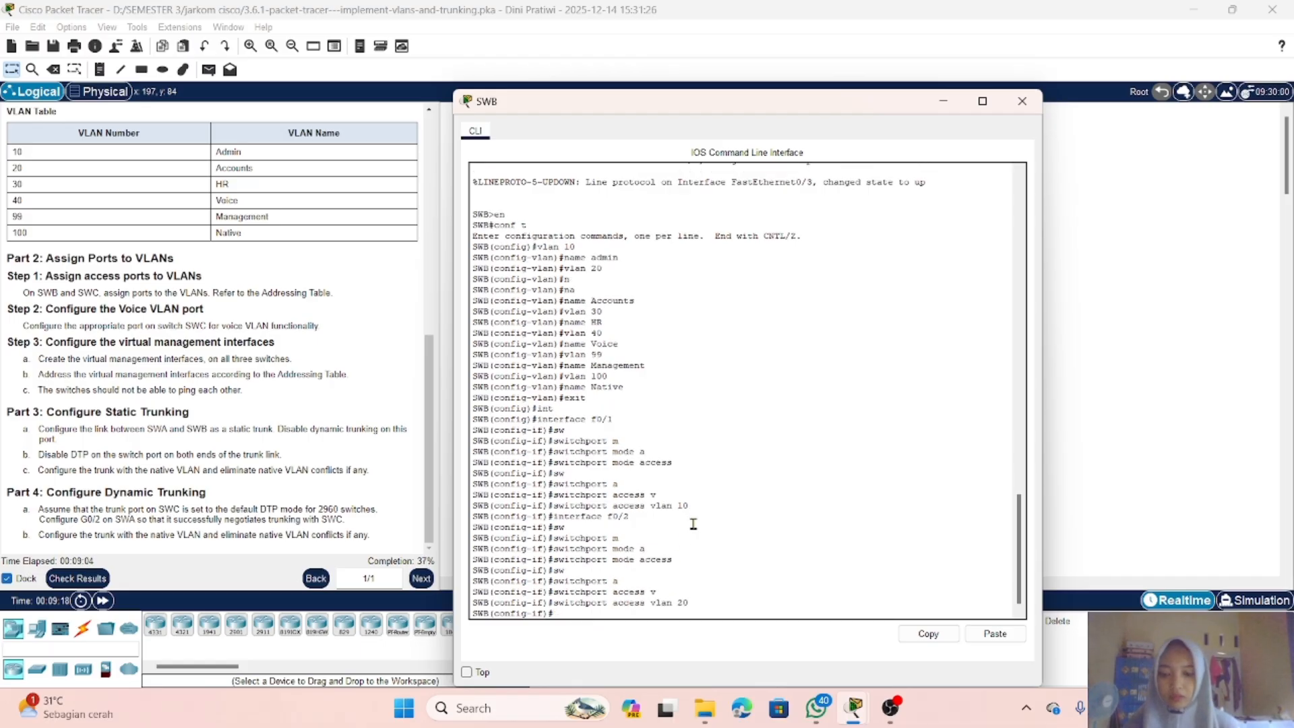
Step: Enter SWB's interface FastEthernet0/3 and set it to switchport mode access
text(int)
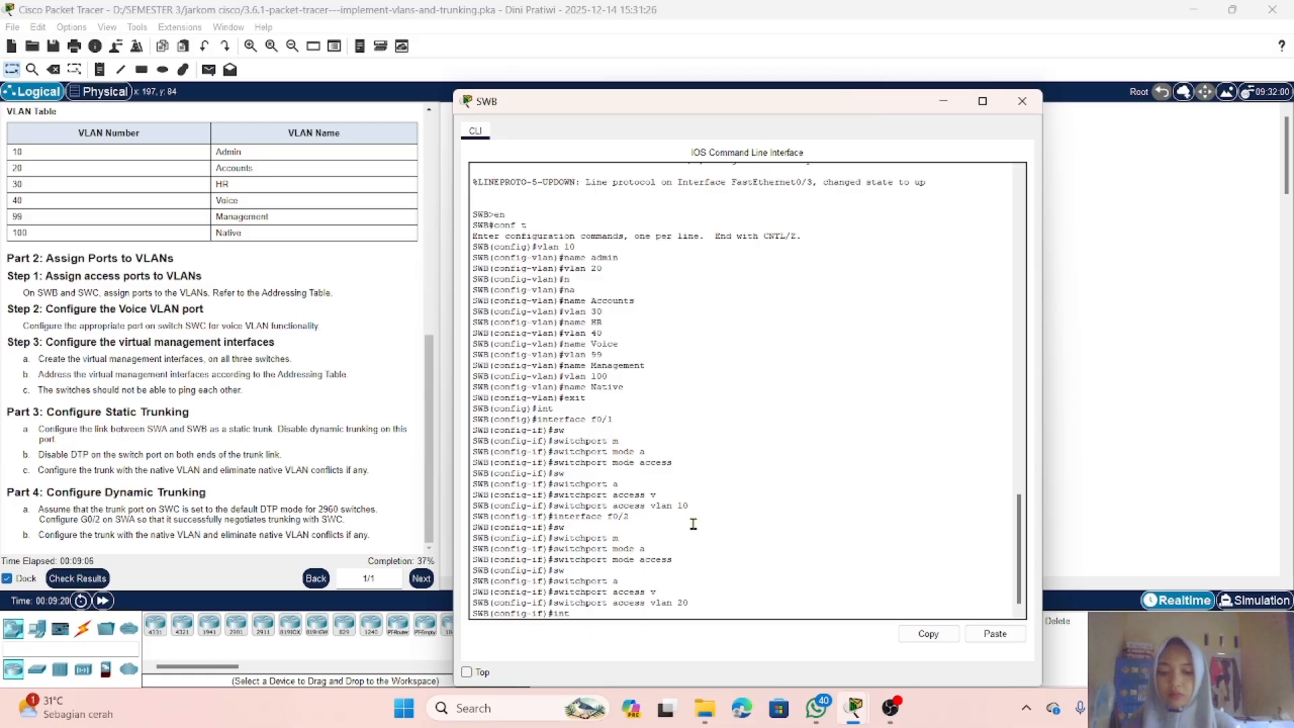
text(erfac)
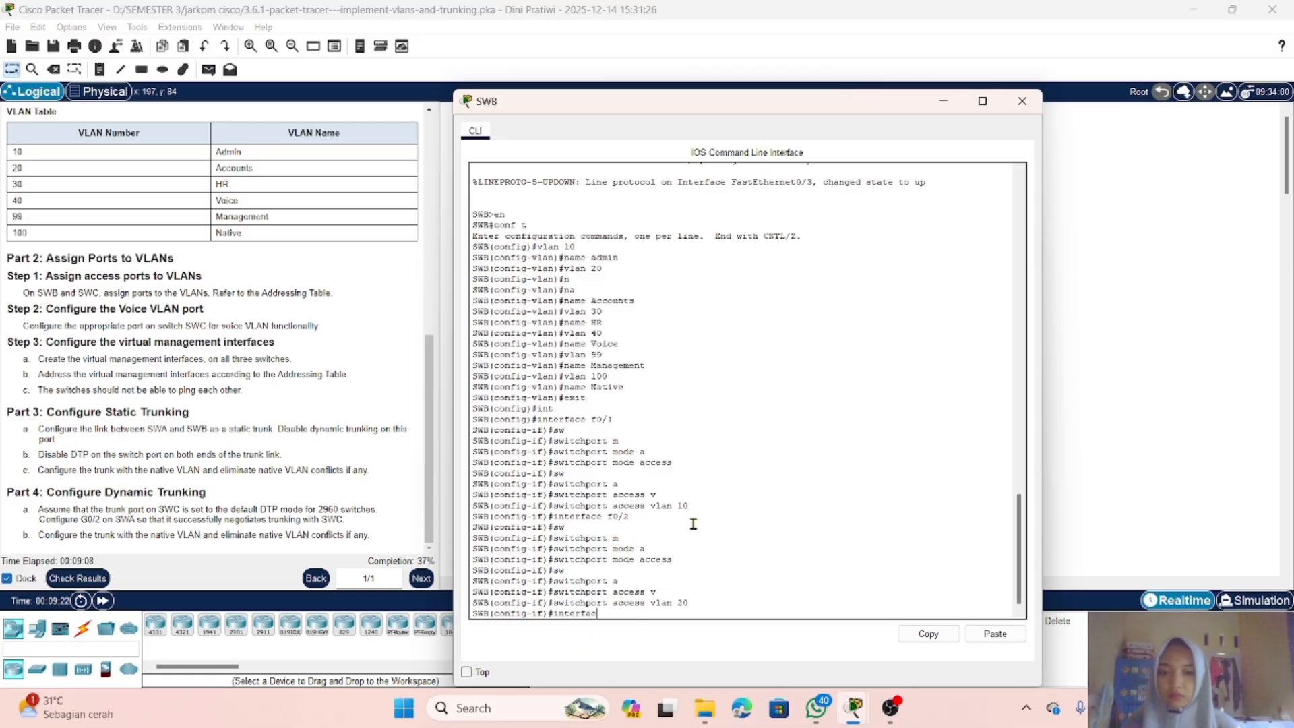
key(BackSpace)
text(ce)
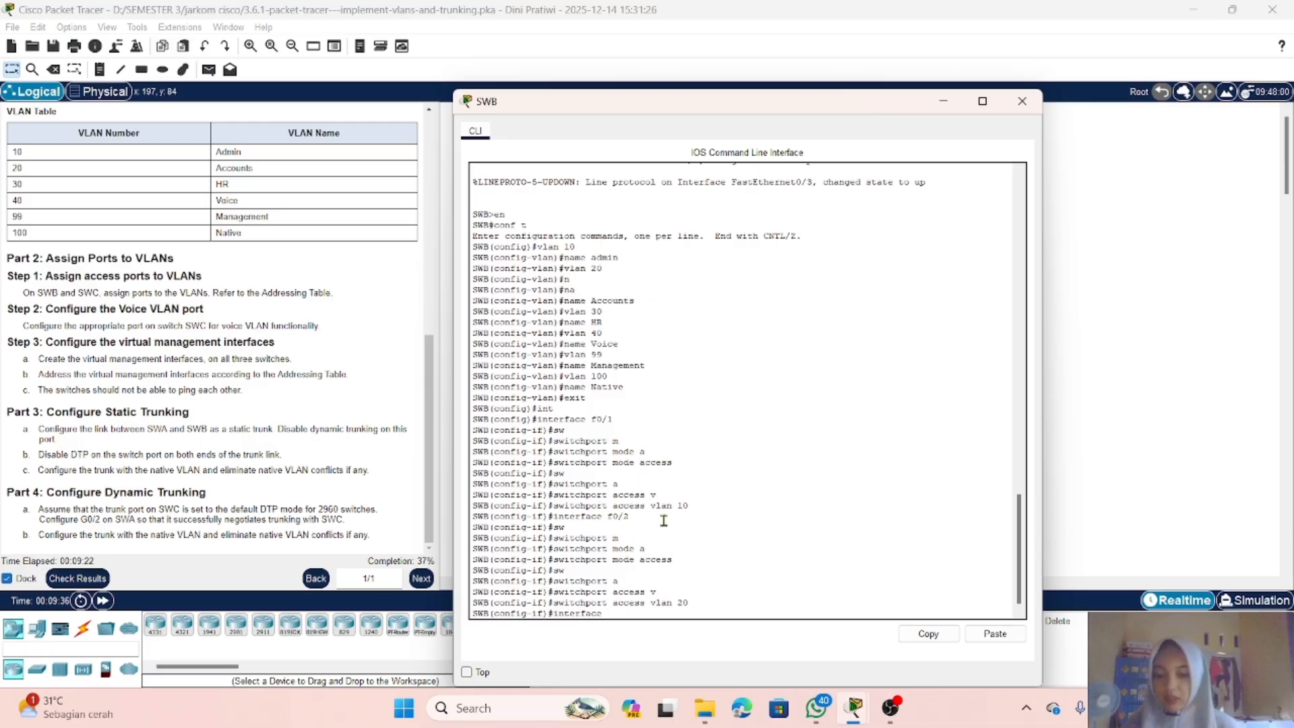
text(f0)
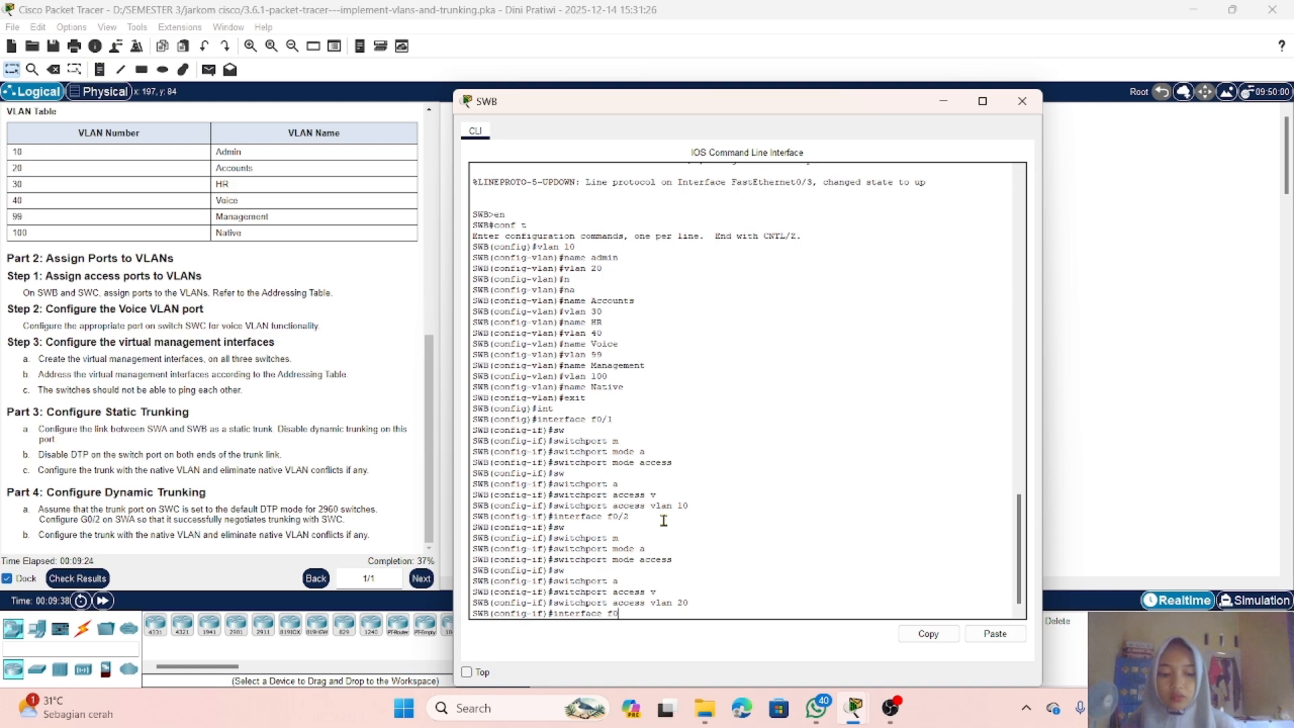
text(/3)
key(Return)
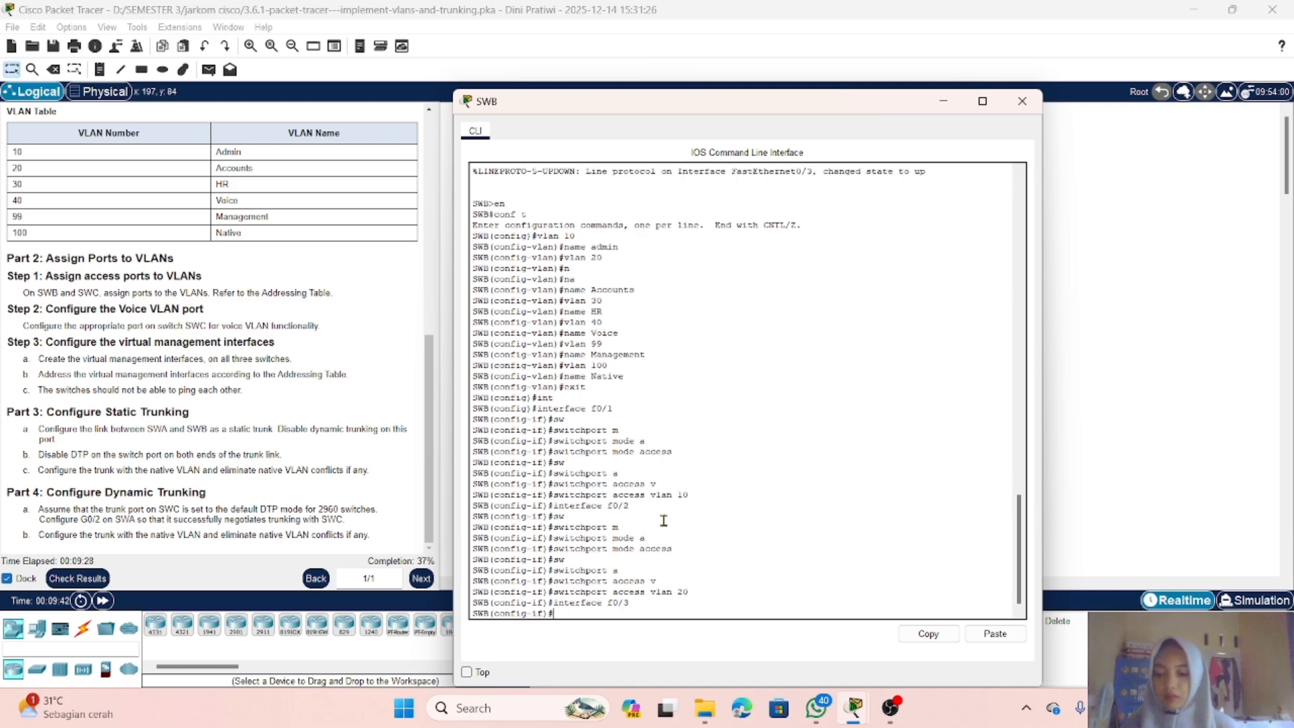
text(sw)
key(Tab)
text(m)
key(Tab)
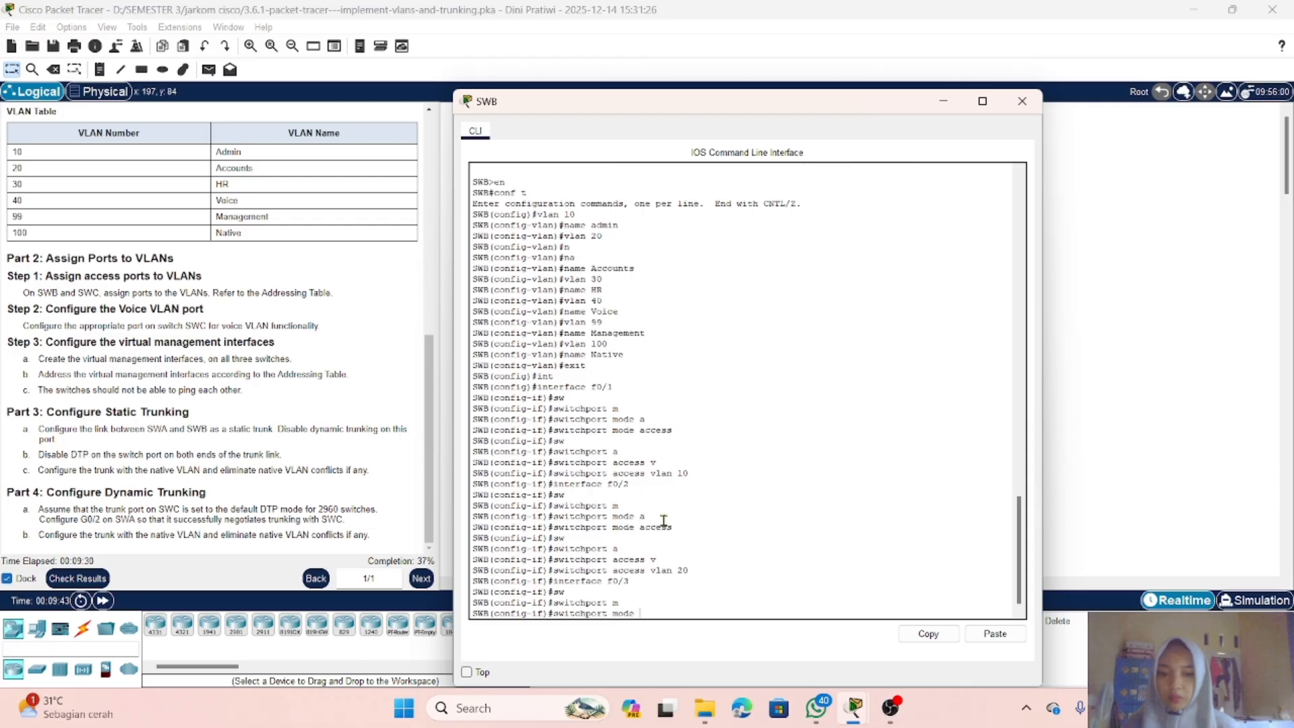
text(a)
key(Tab)
key(Return)
Step: Assign SWB's FastEthernet0/3 to access VLAN 30
text(sw)
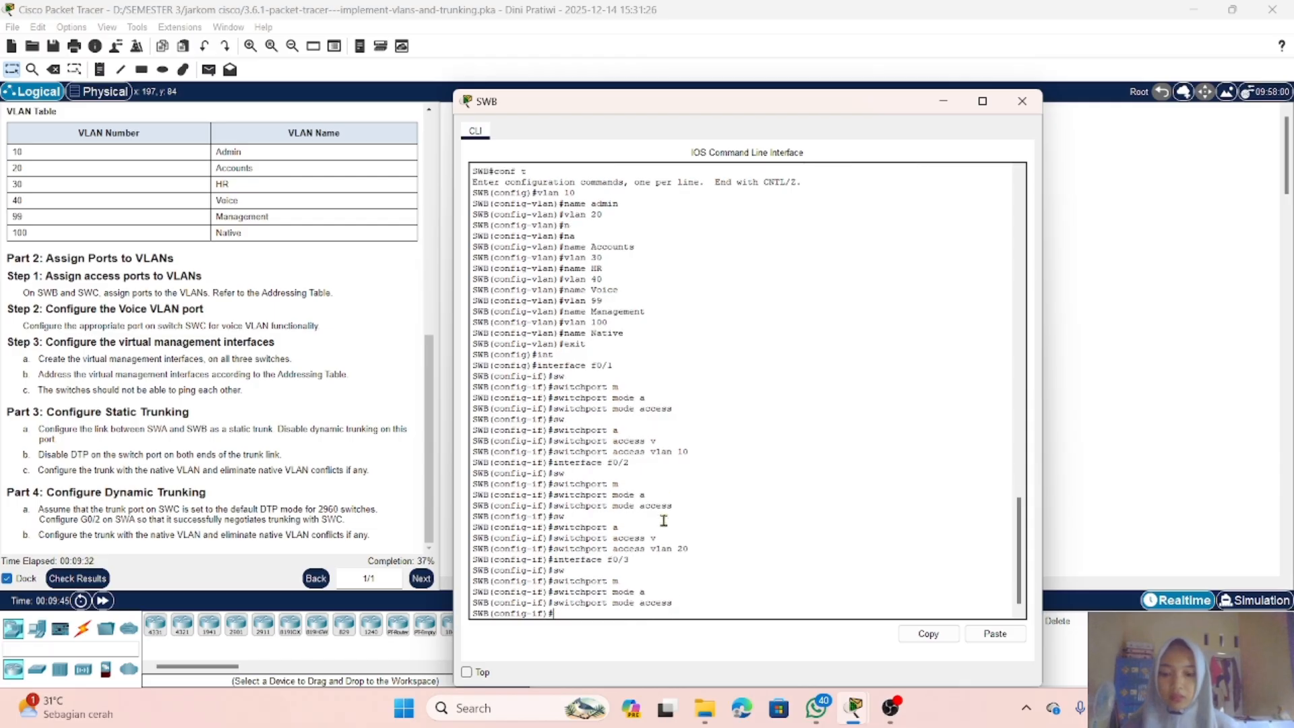
key(Tab)
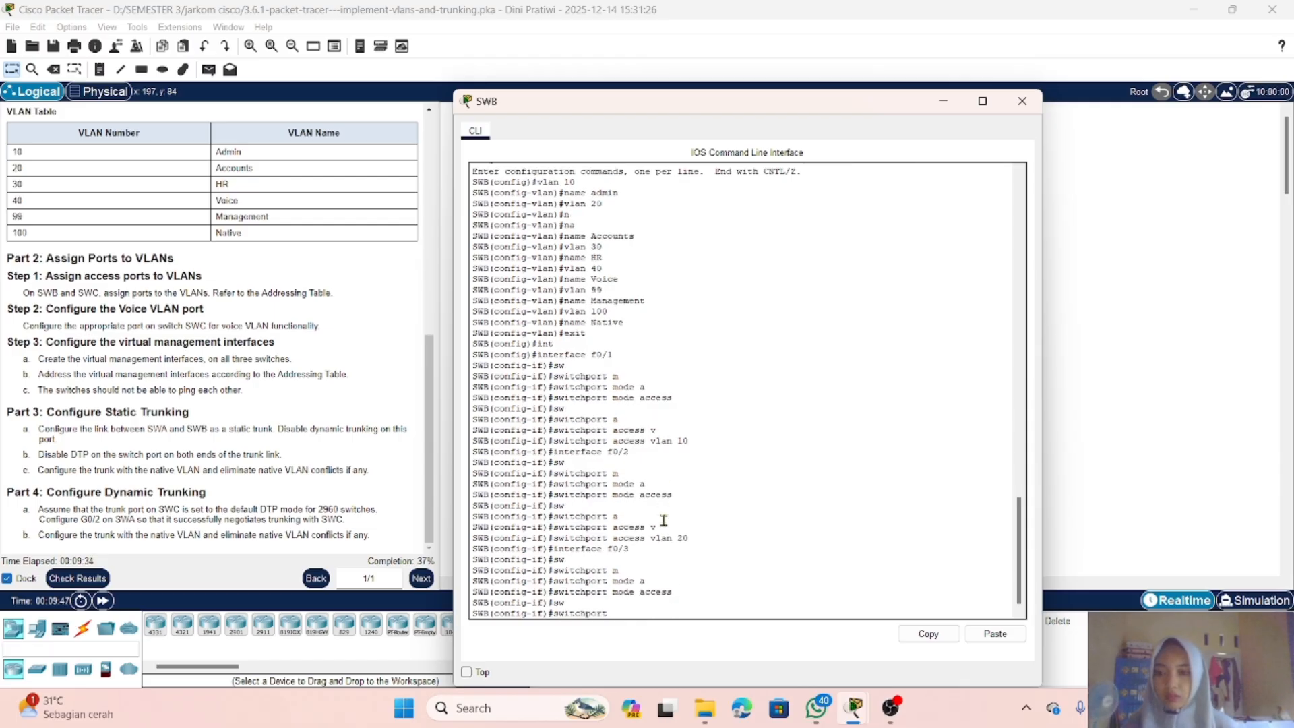
text(a)
key(Tab)
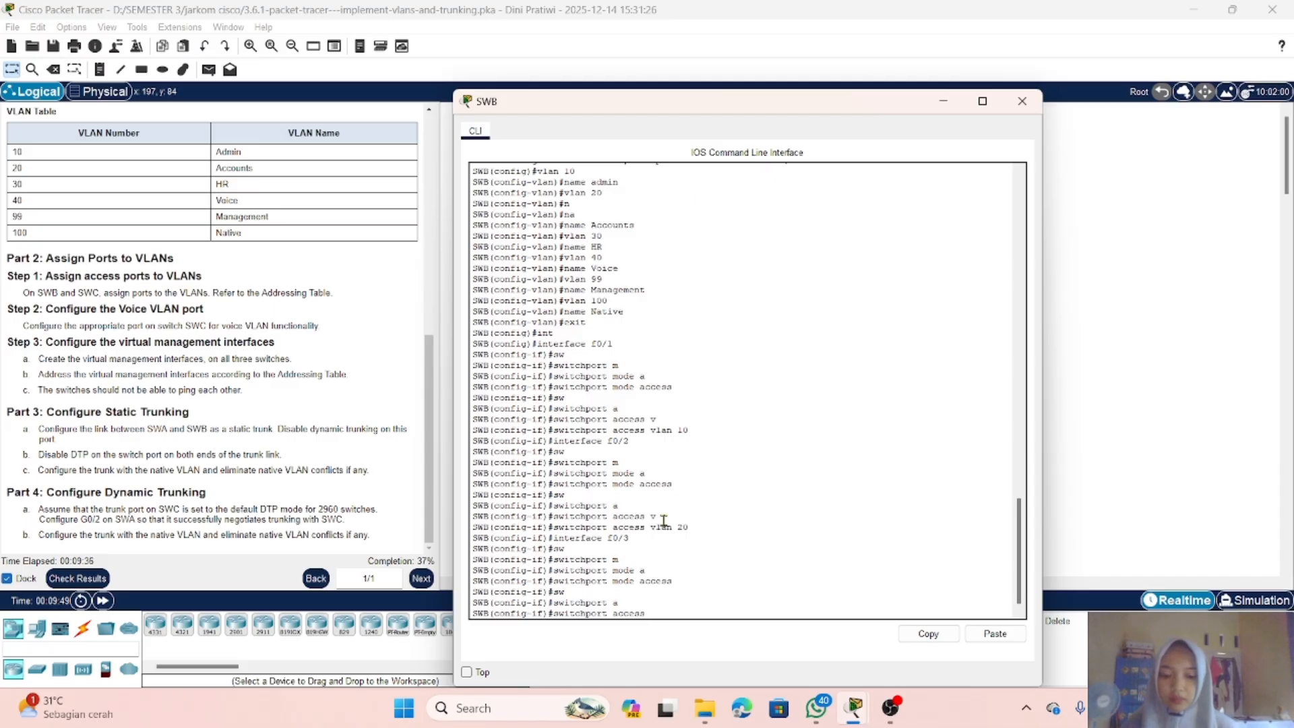
text(v)
key(Tab)
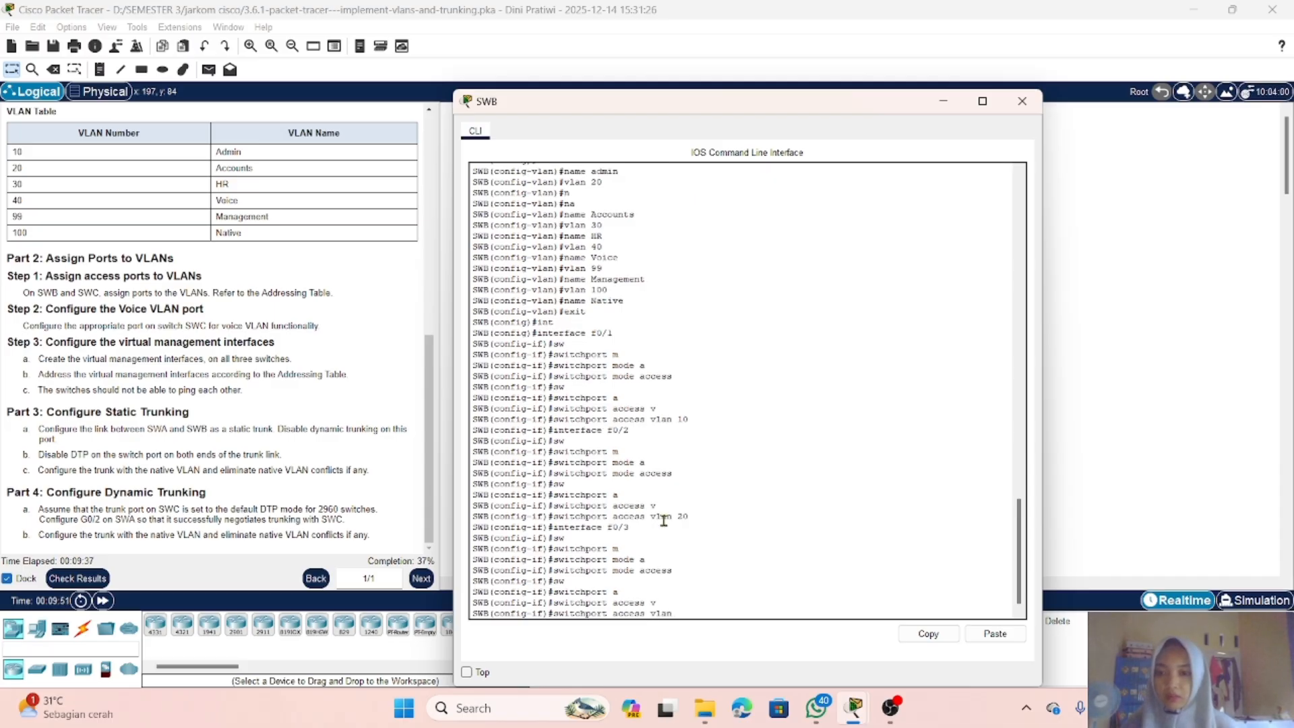
text(30)
key(Return)
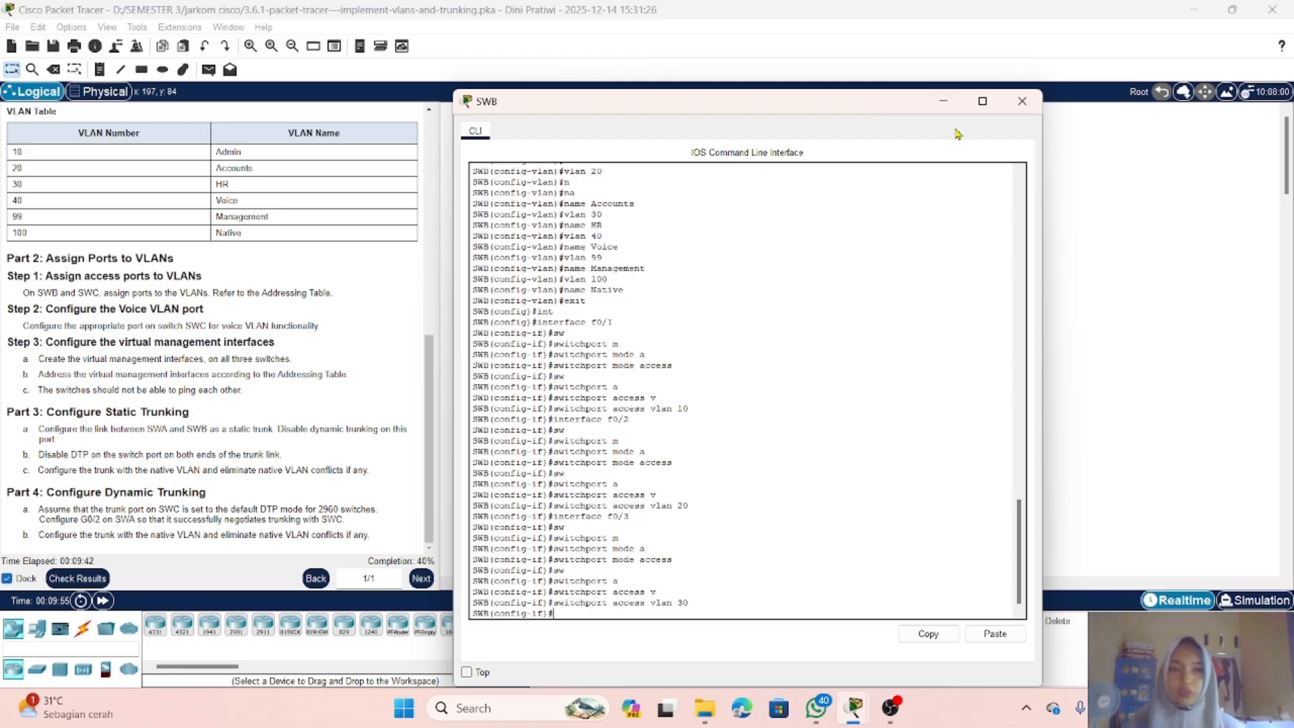
Step: Switch to SWC's command line and leave VLAN configuration mode
click(942, 105)
click(829, 165)
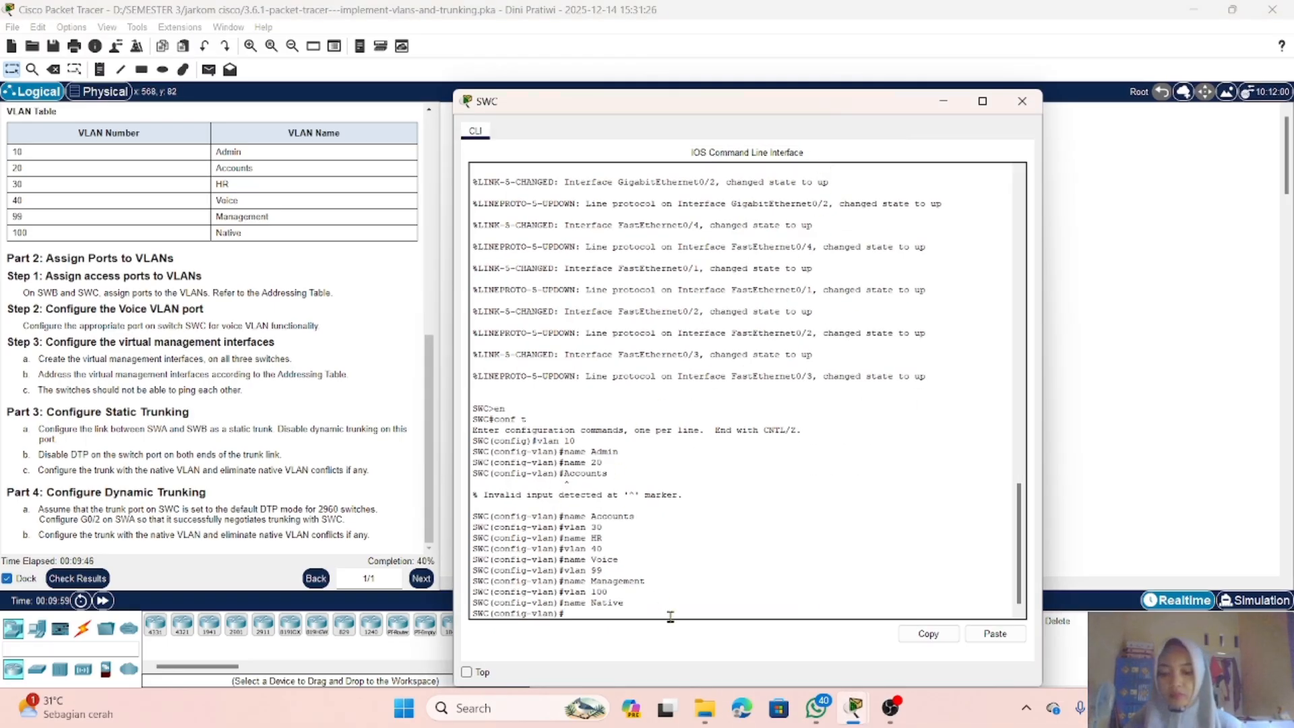
text(exit)
key(Return)
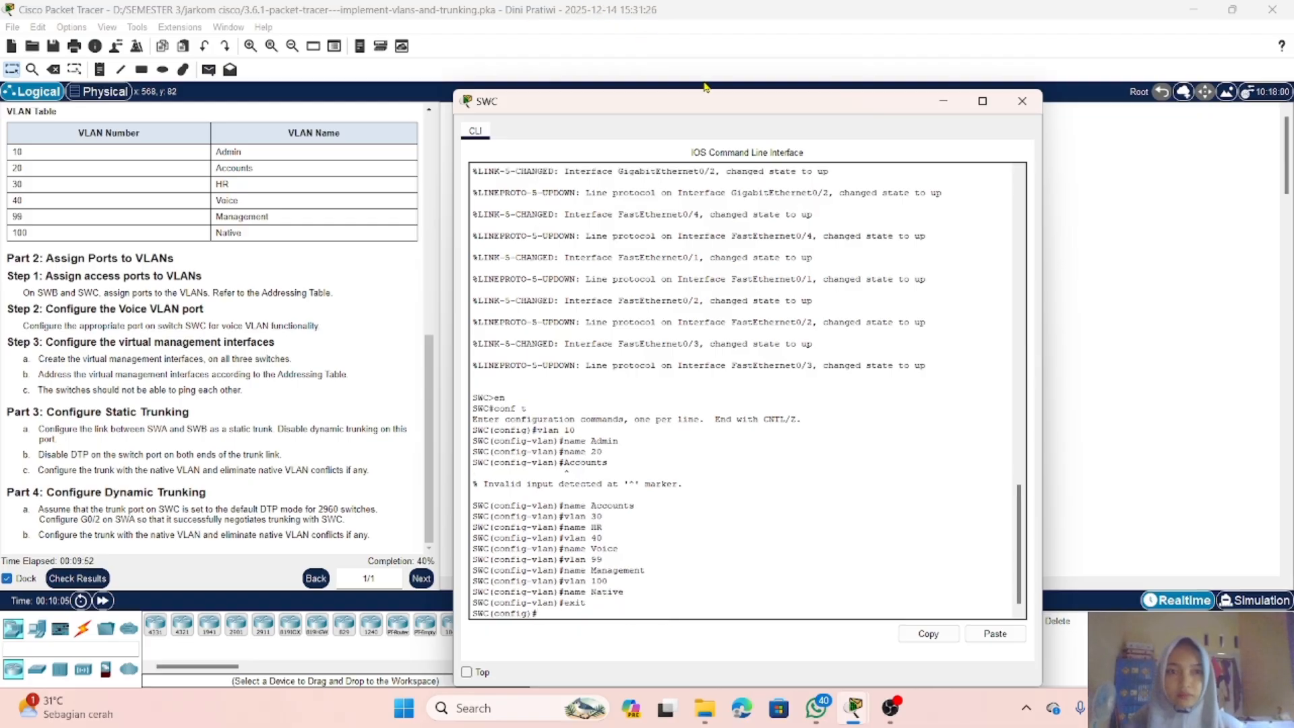
Step: Enter SWC's interface FastEthernet0/1 and set it to switchport mode access
click(943, 103)
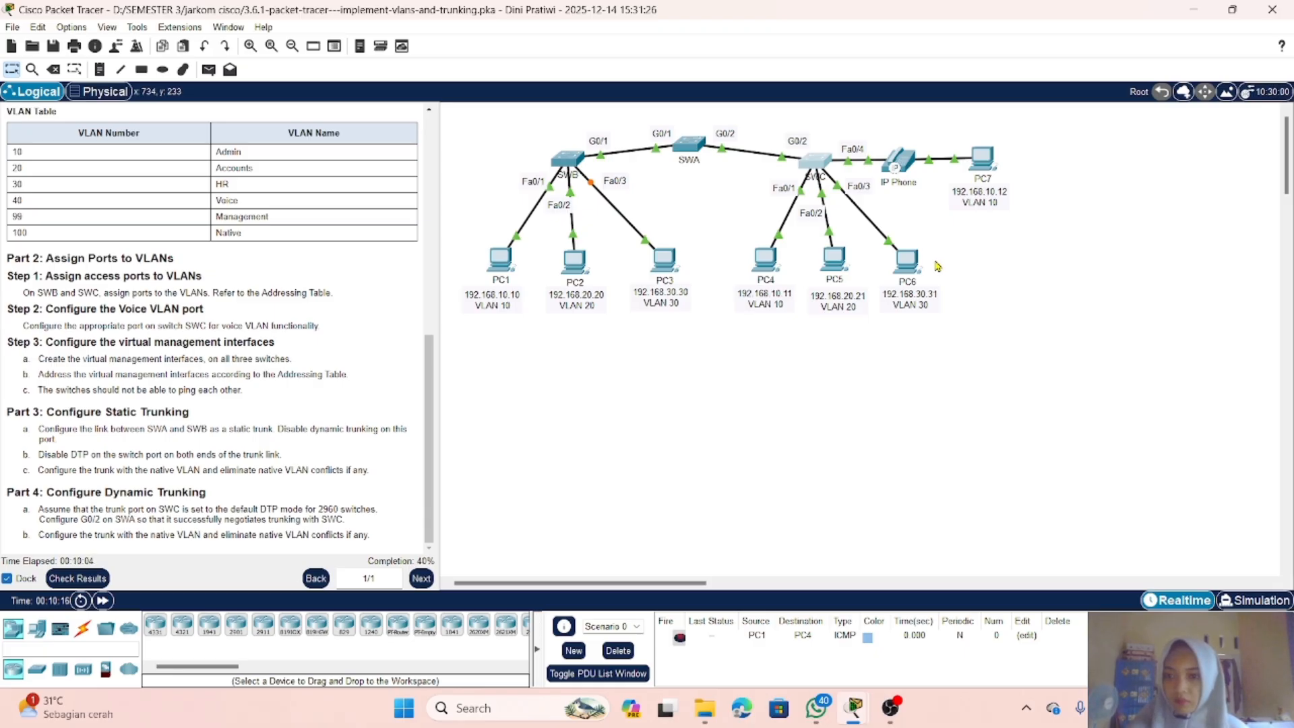
click(829, 171)
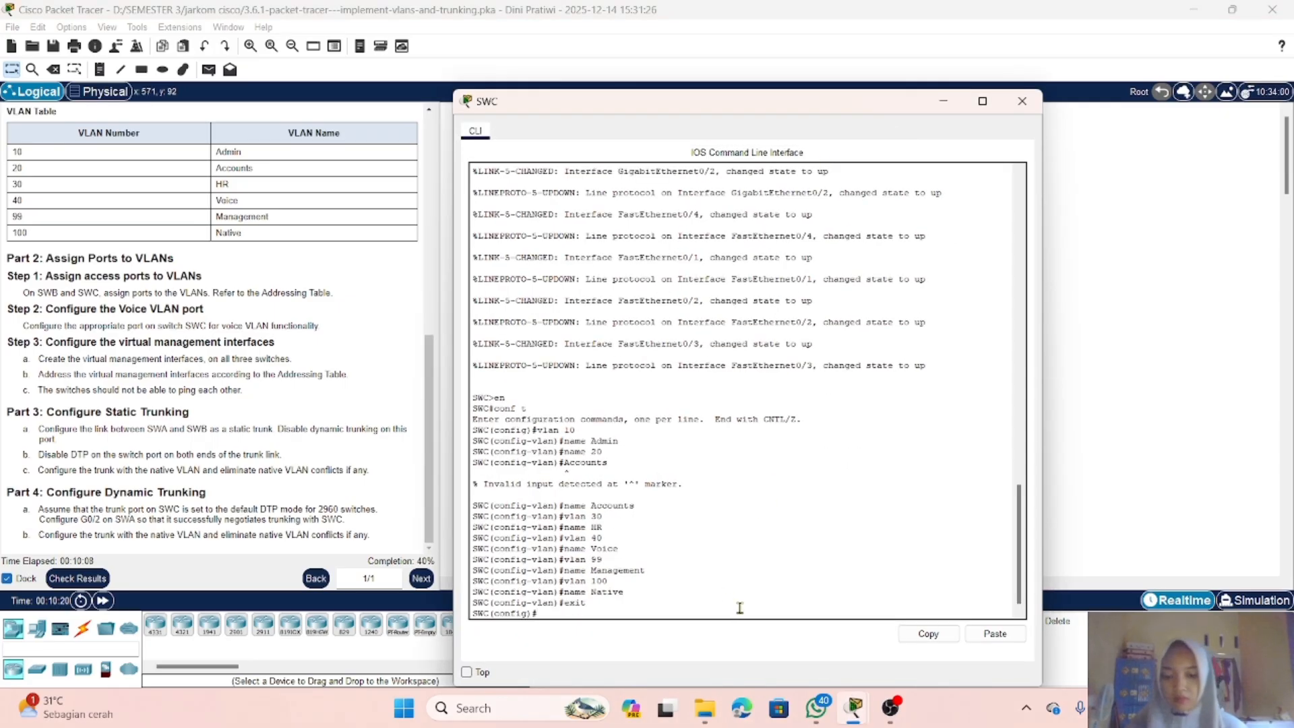
text(int)
key(Tab)
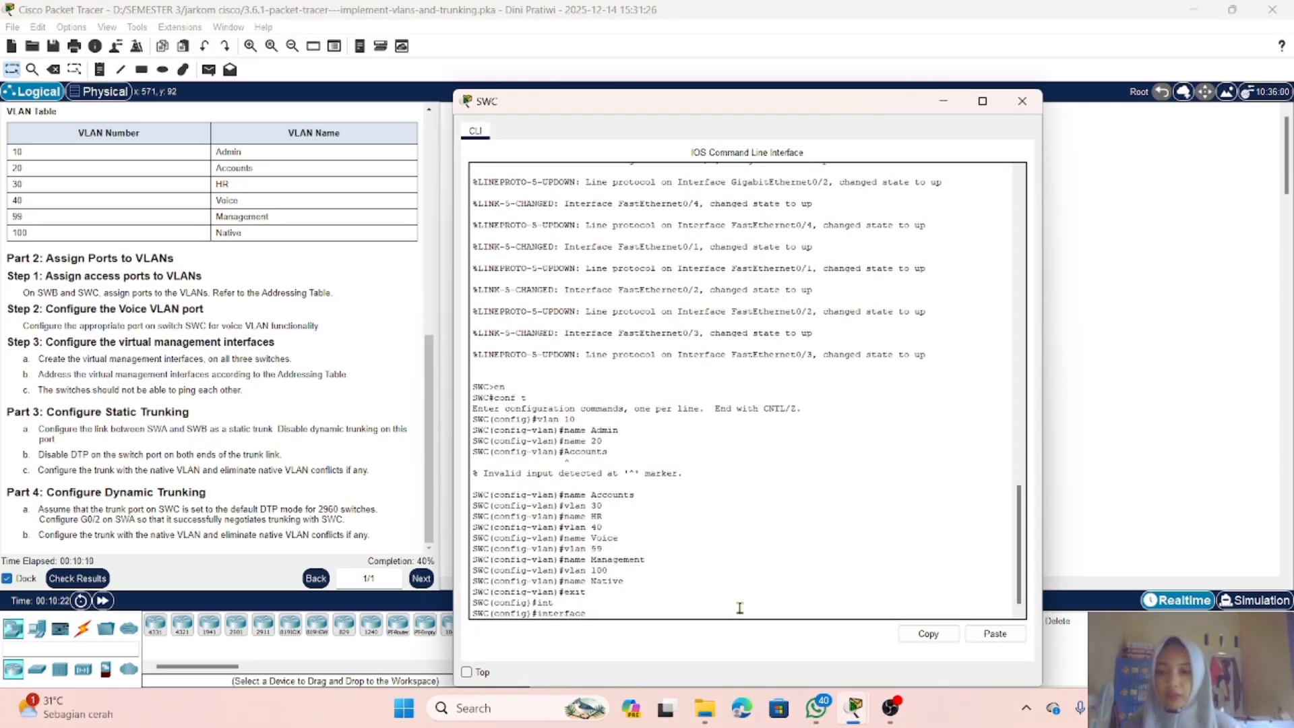
text(f0)
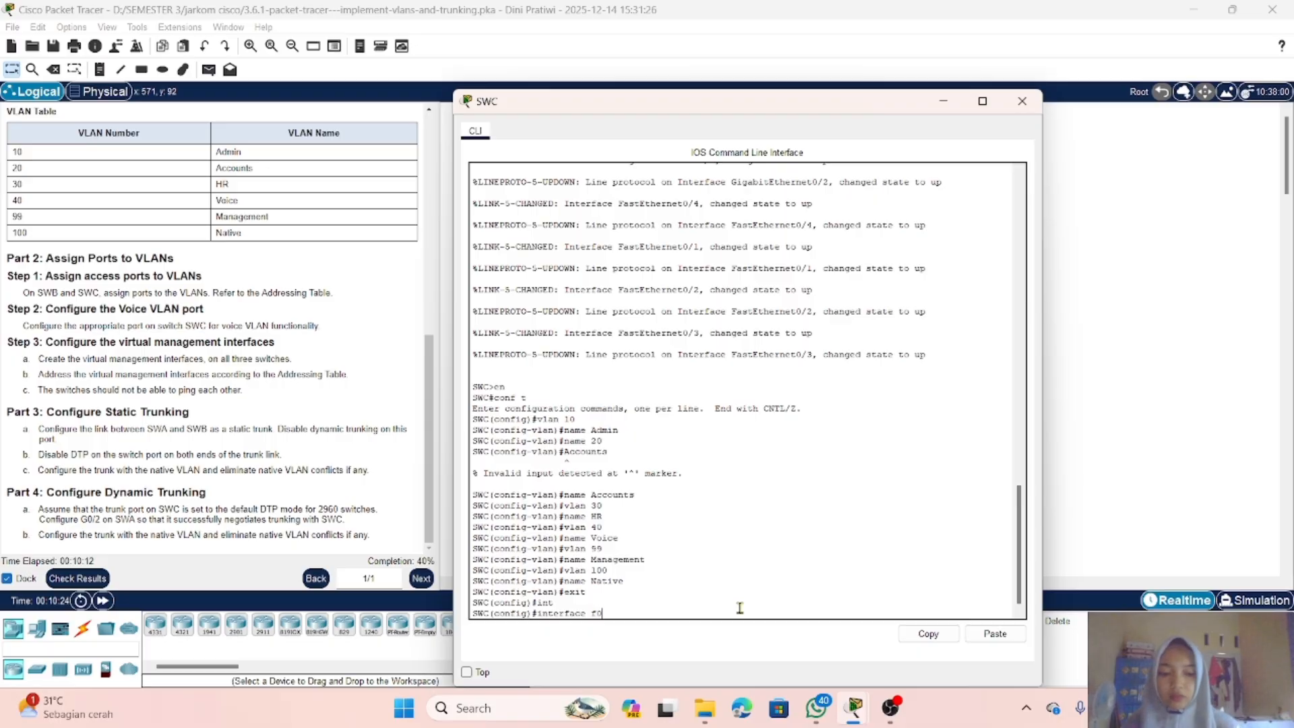
text(/1)
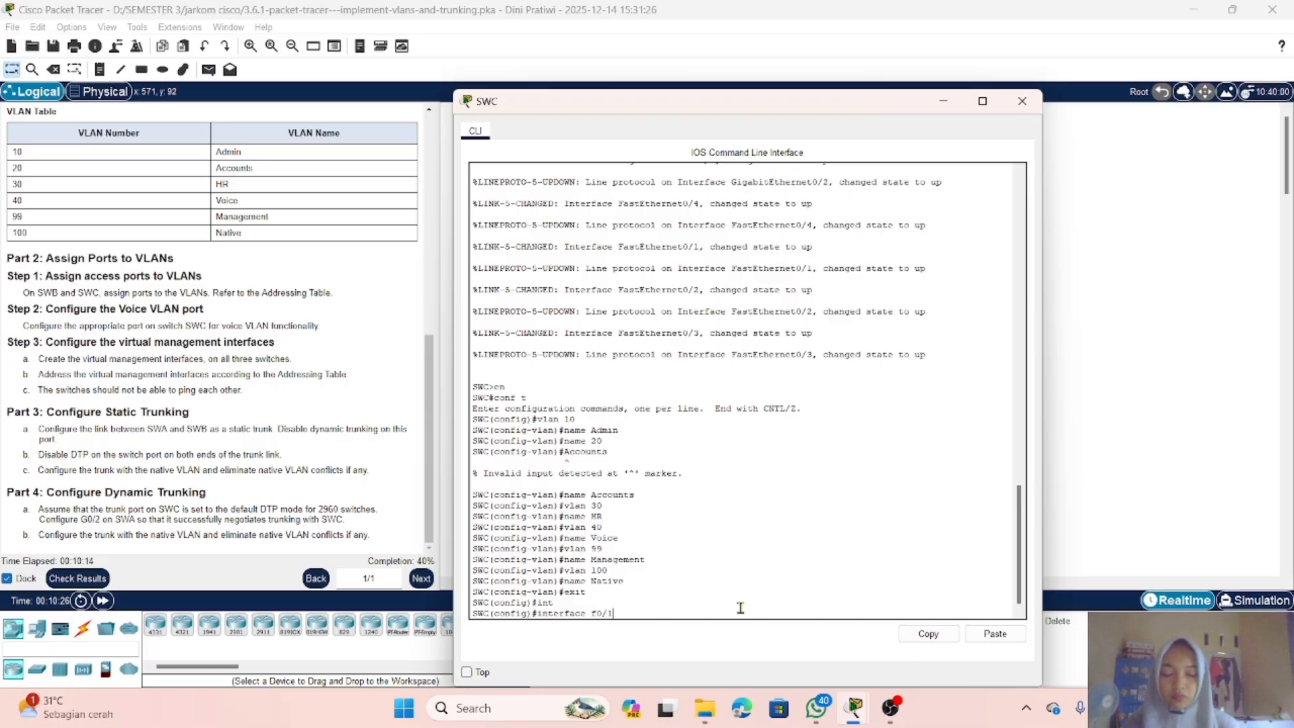
key(Return)
text(s)
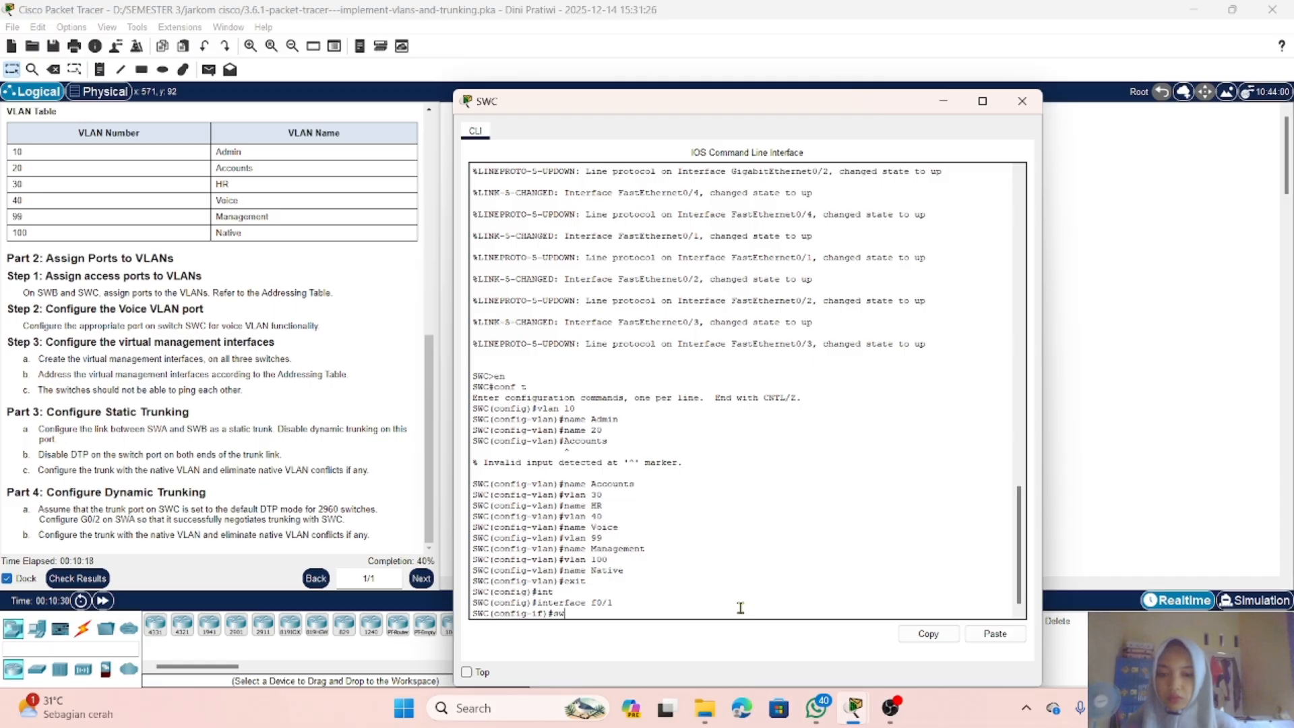
text(w)
key(Tab)
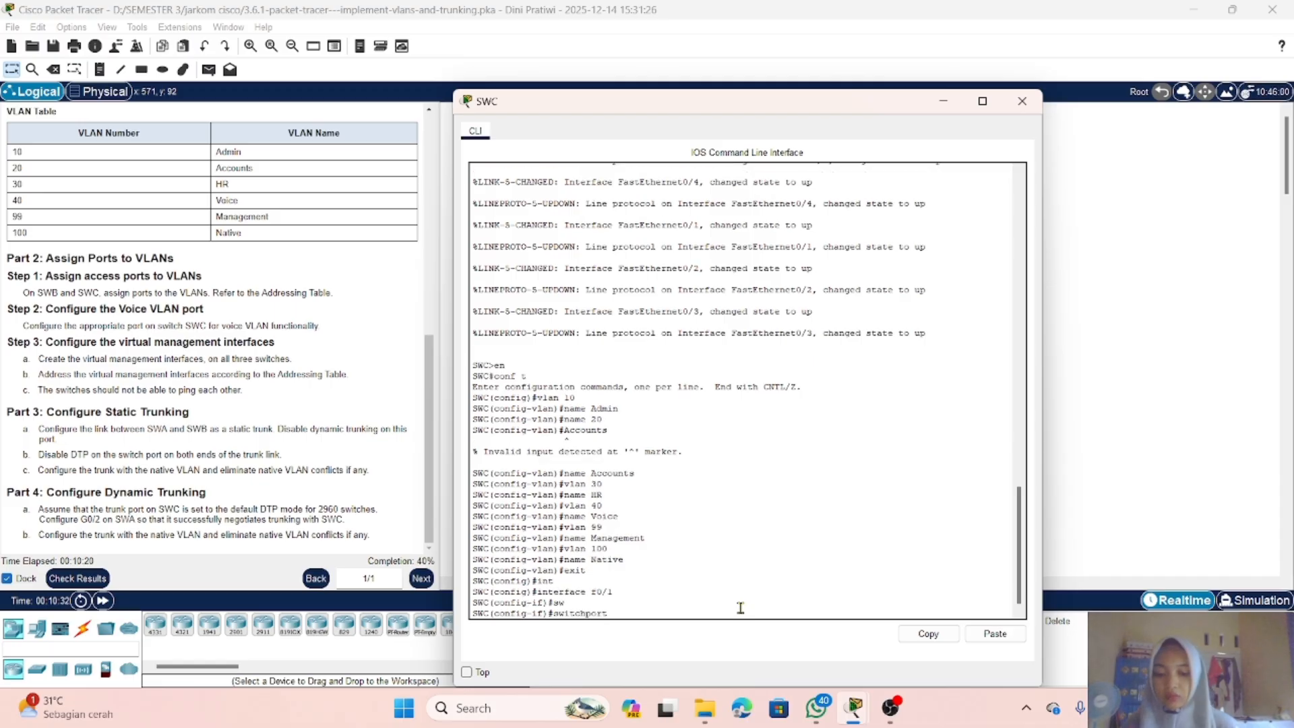
text(m)
key(Tab)
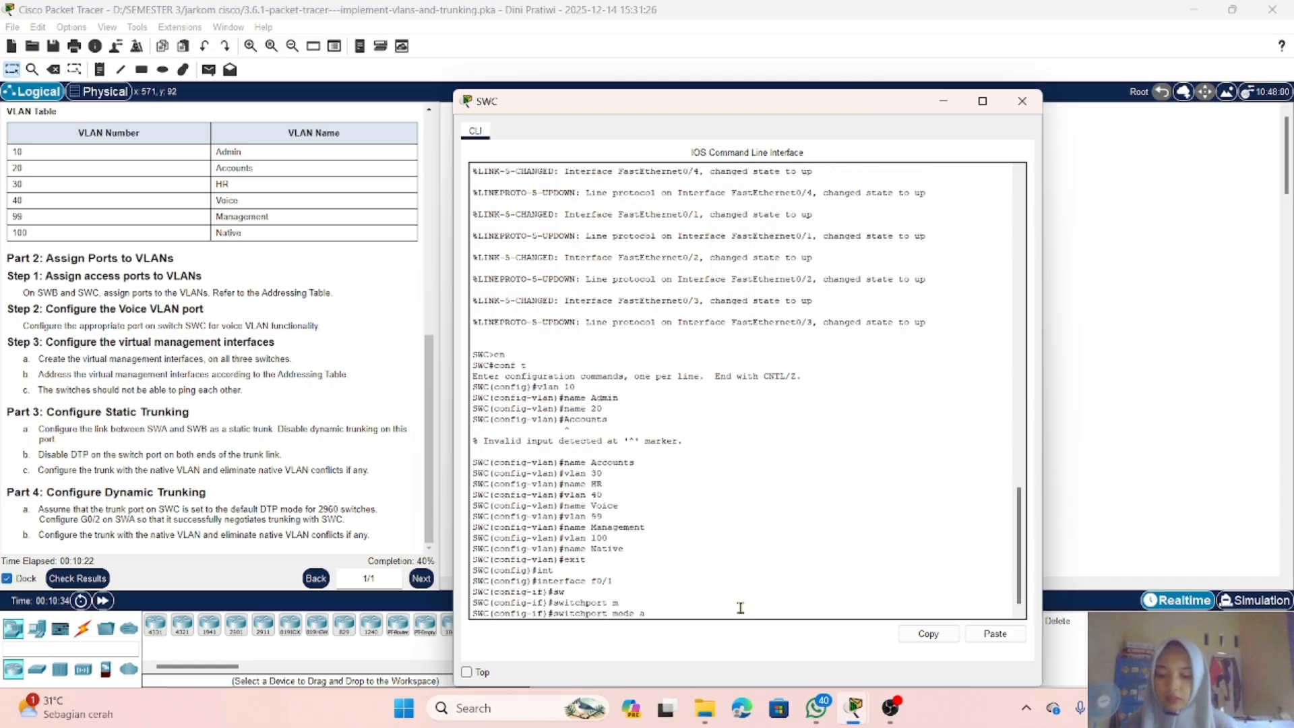
text(a)
key(Tab)
key(Return)
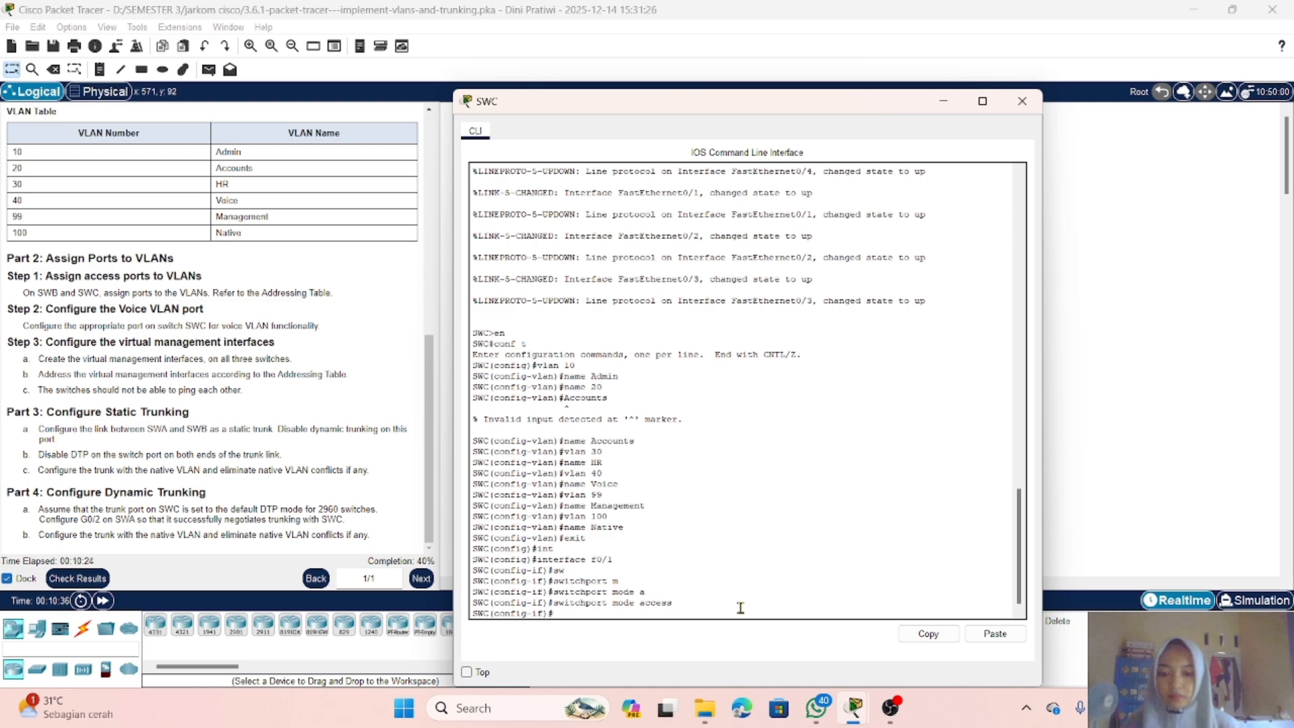
Step: Assign SWC's FastEthernet0/1 to access VLAN 10
text(sw)
key(Tab)
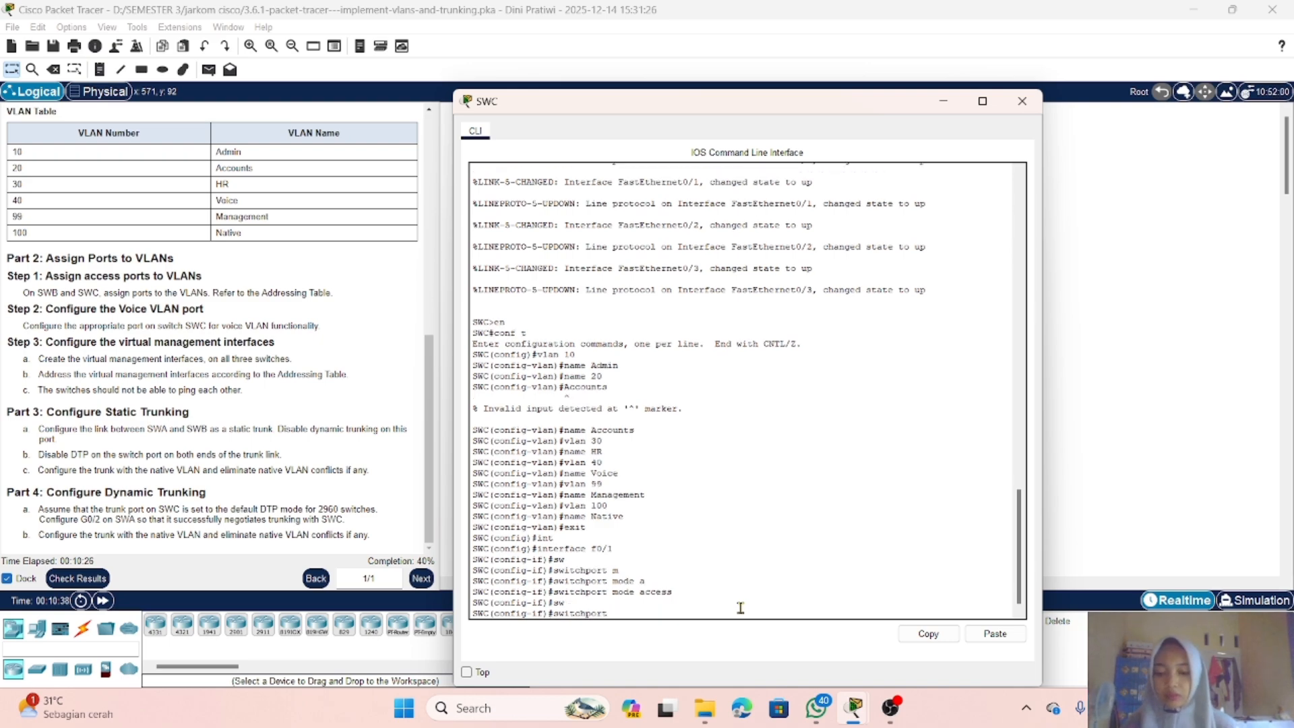
text(a)
key(Tab)
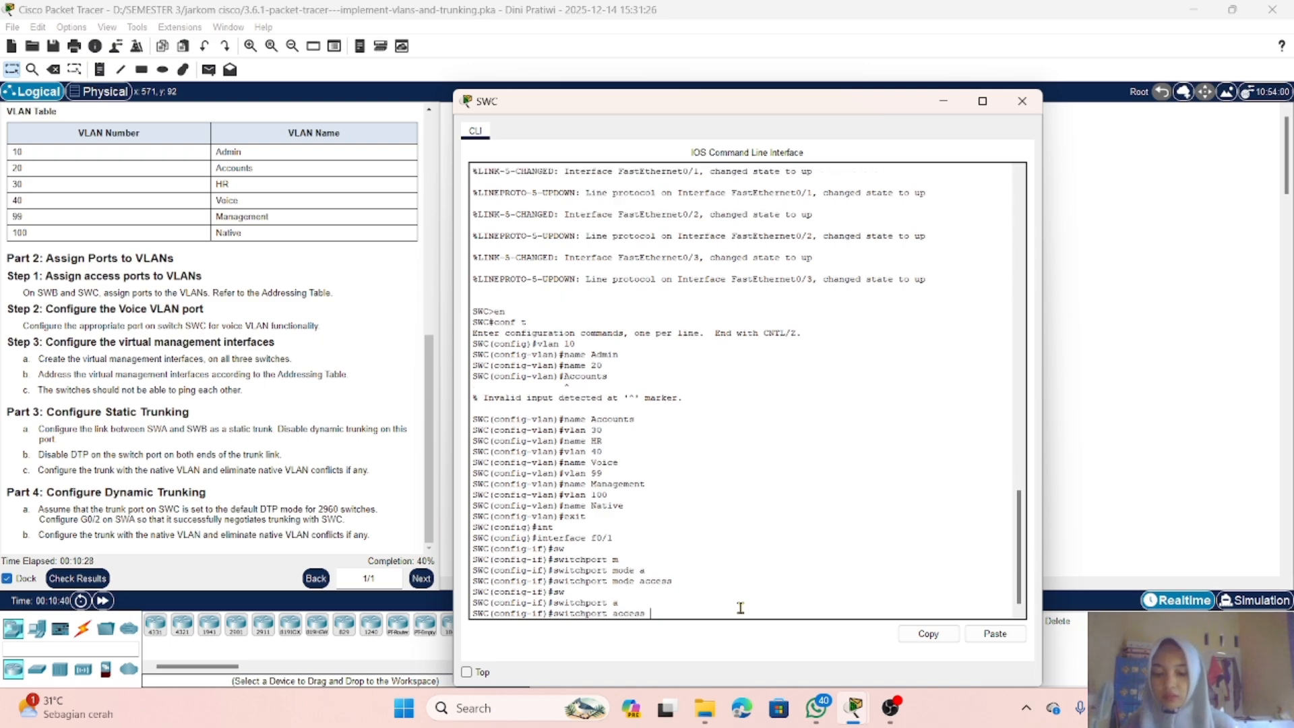
text(v)
key(Tab)
text(10)
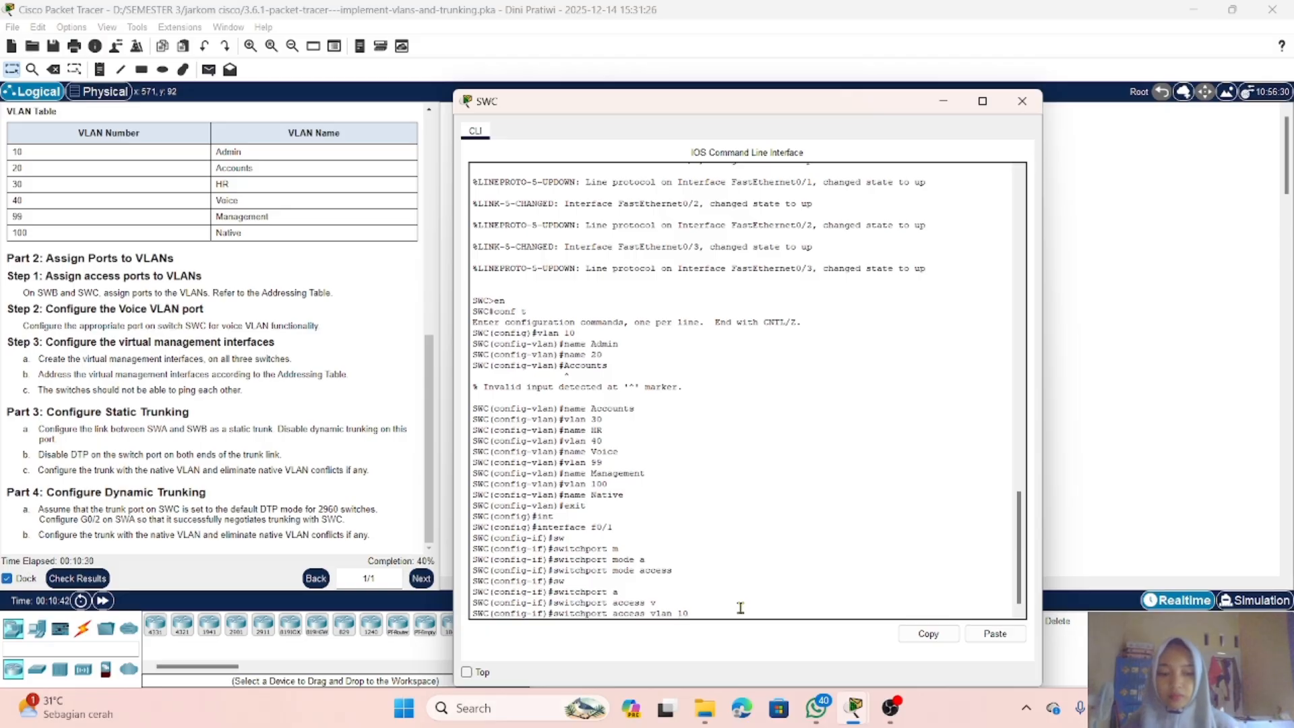
key(Return)
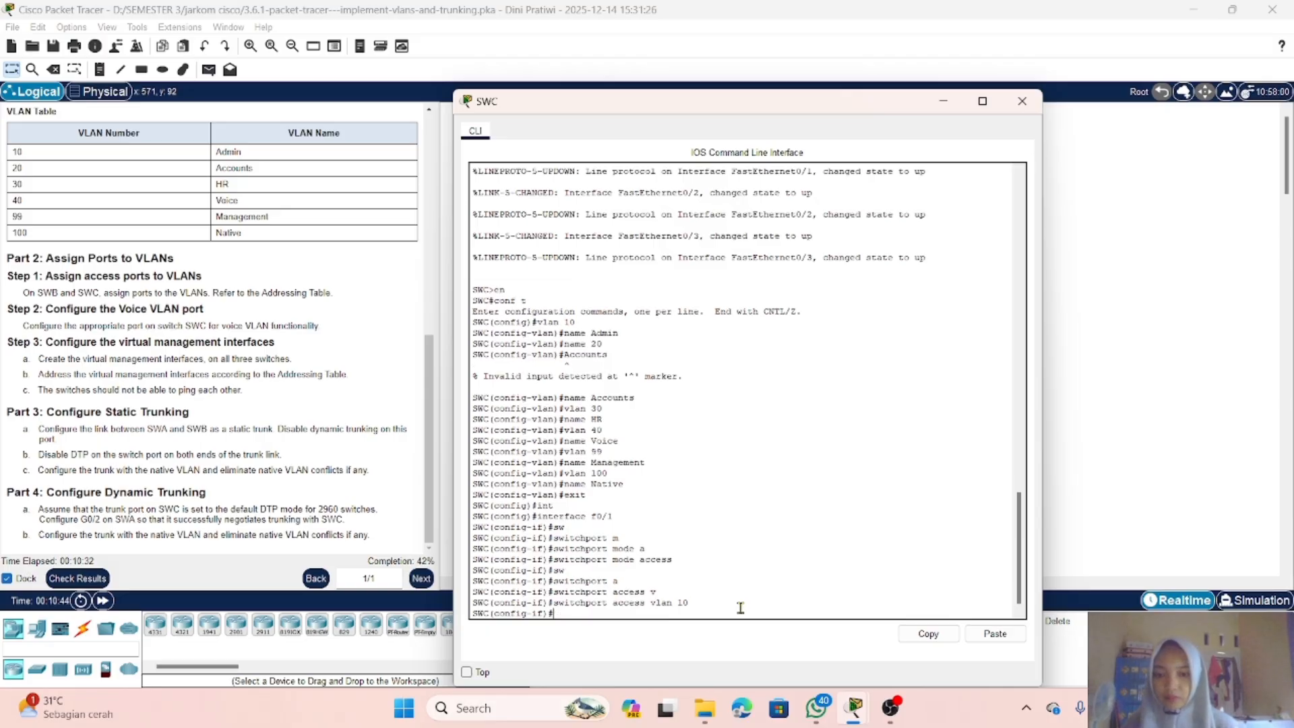
Step: Enter SWC's interface FastEthernet0/2 and set it to switchport mode access
text(in)
key(Tab)
text(te)
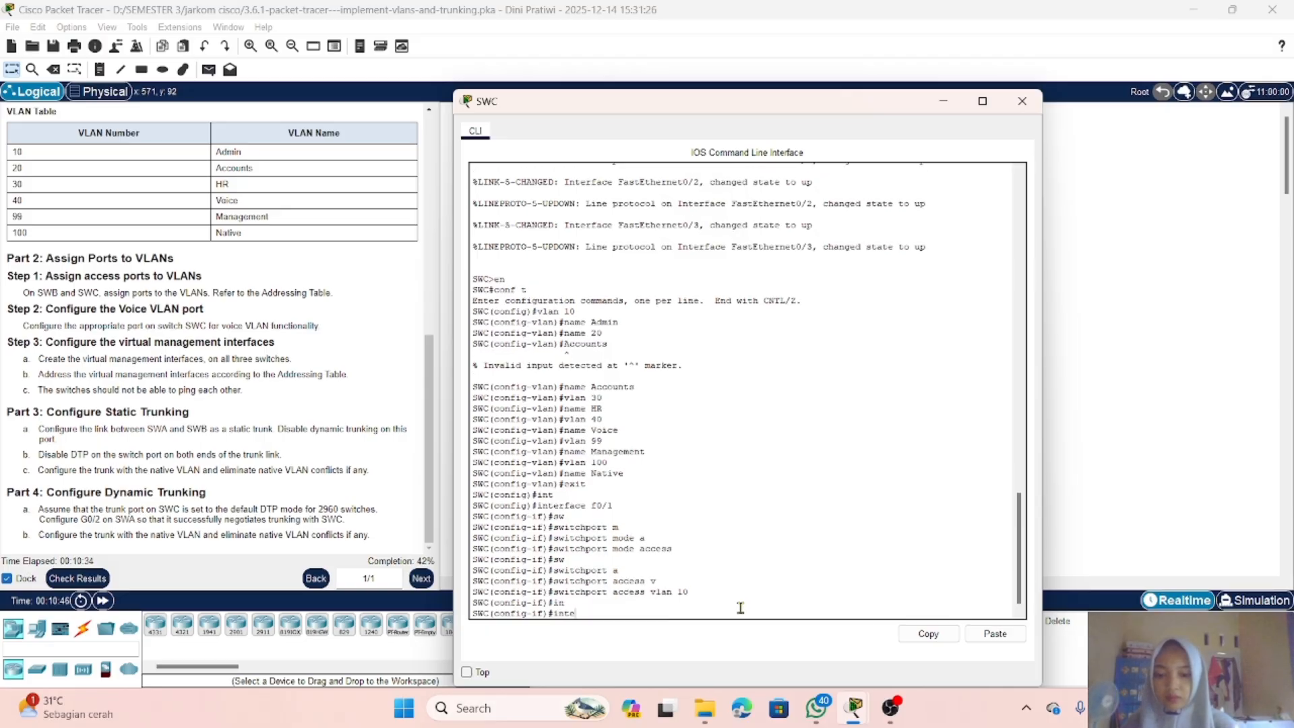
text(rface)
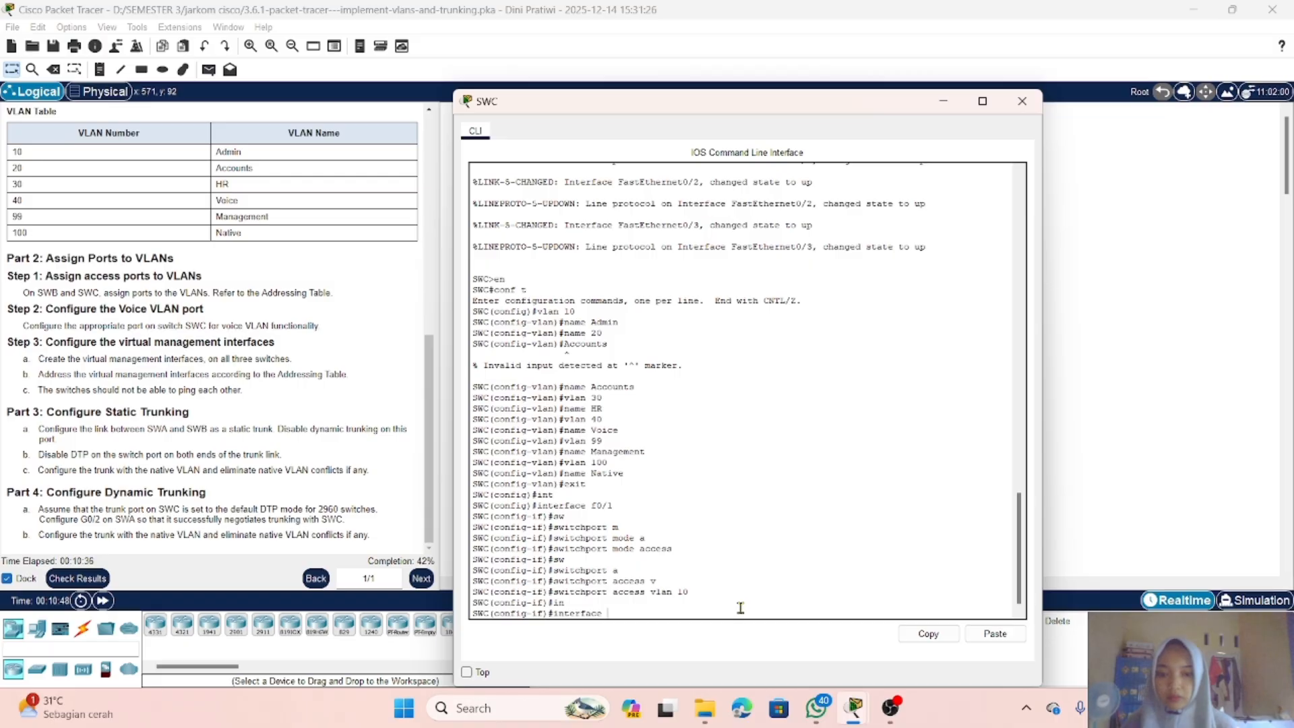
text( f0)
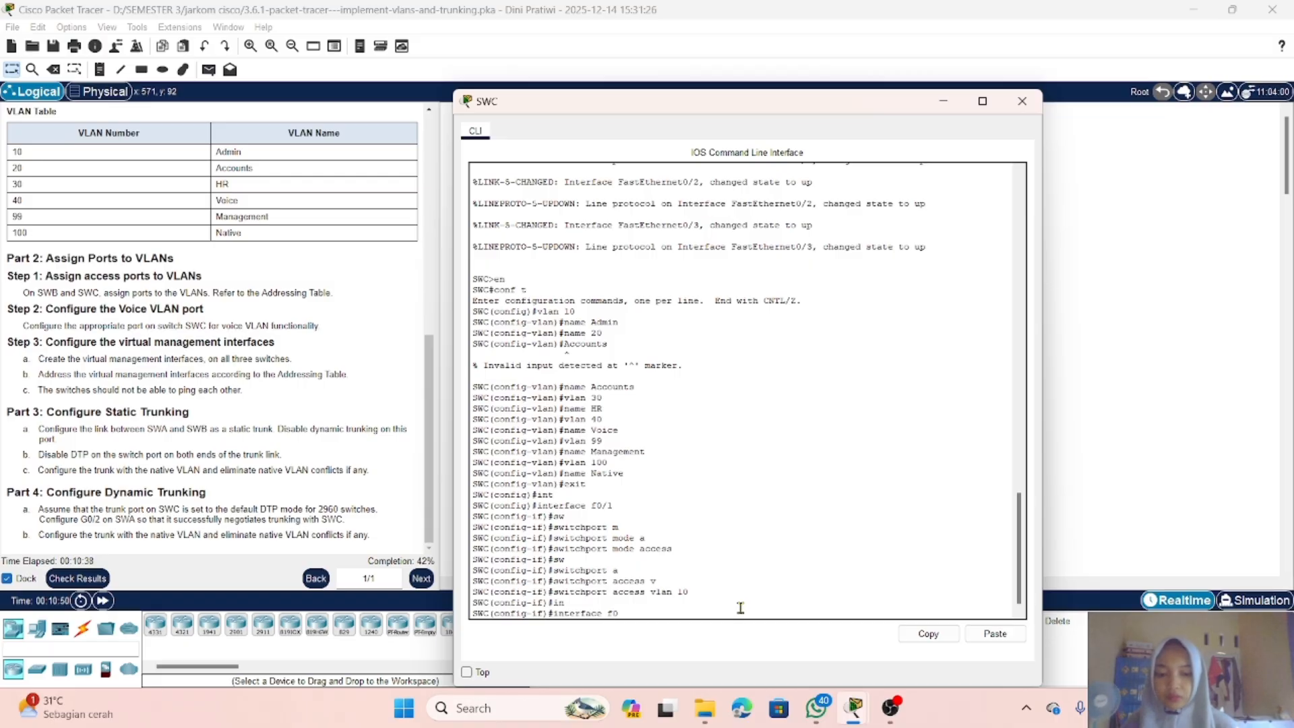
text(/2)
key(Return)
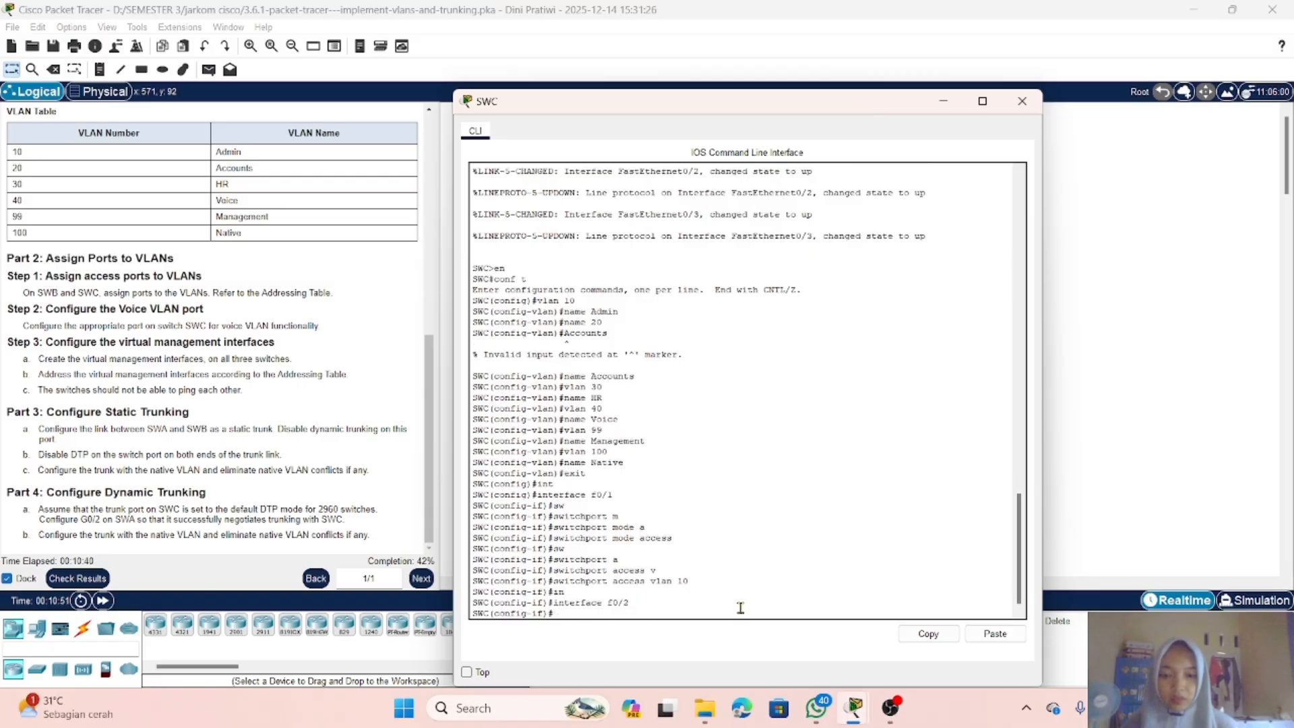
text(sw)
key(Tab)
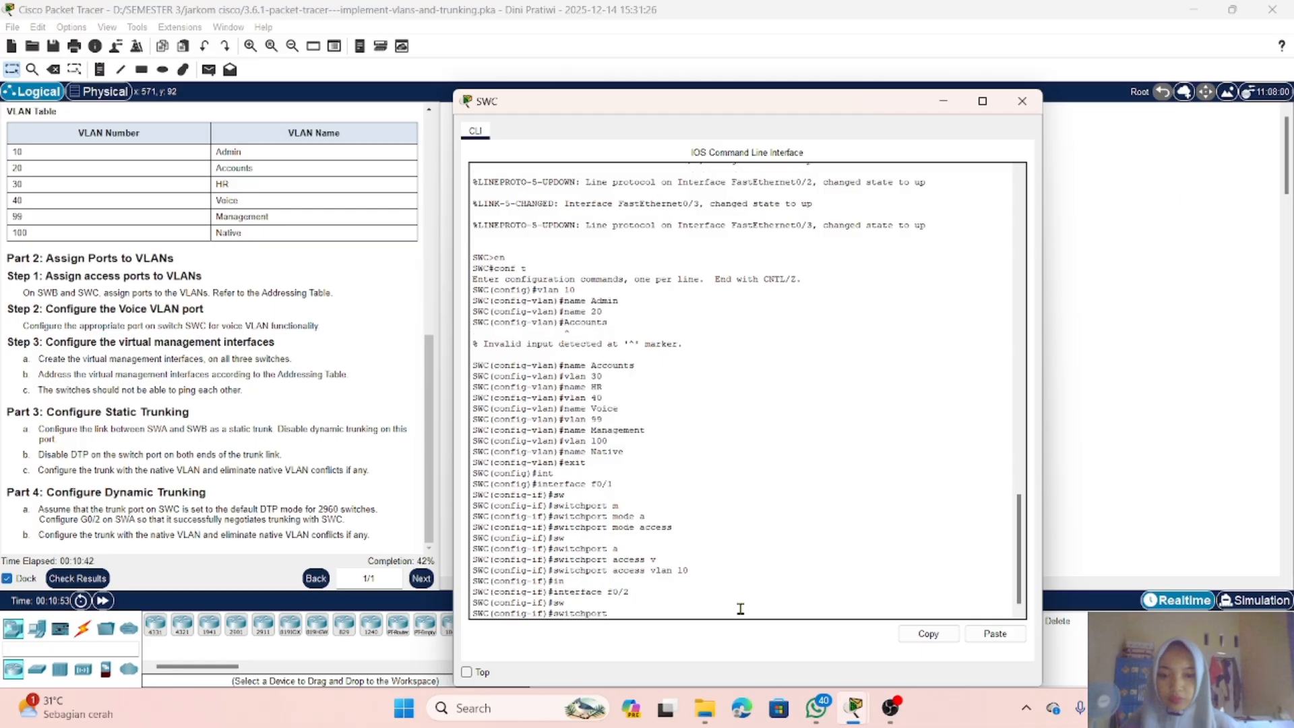
text(a)
key(Tab)
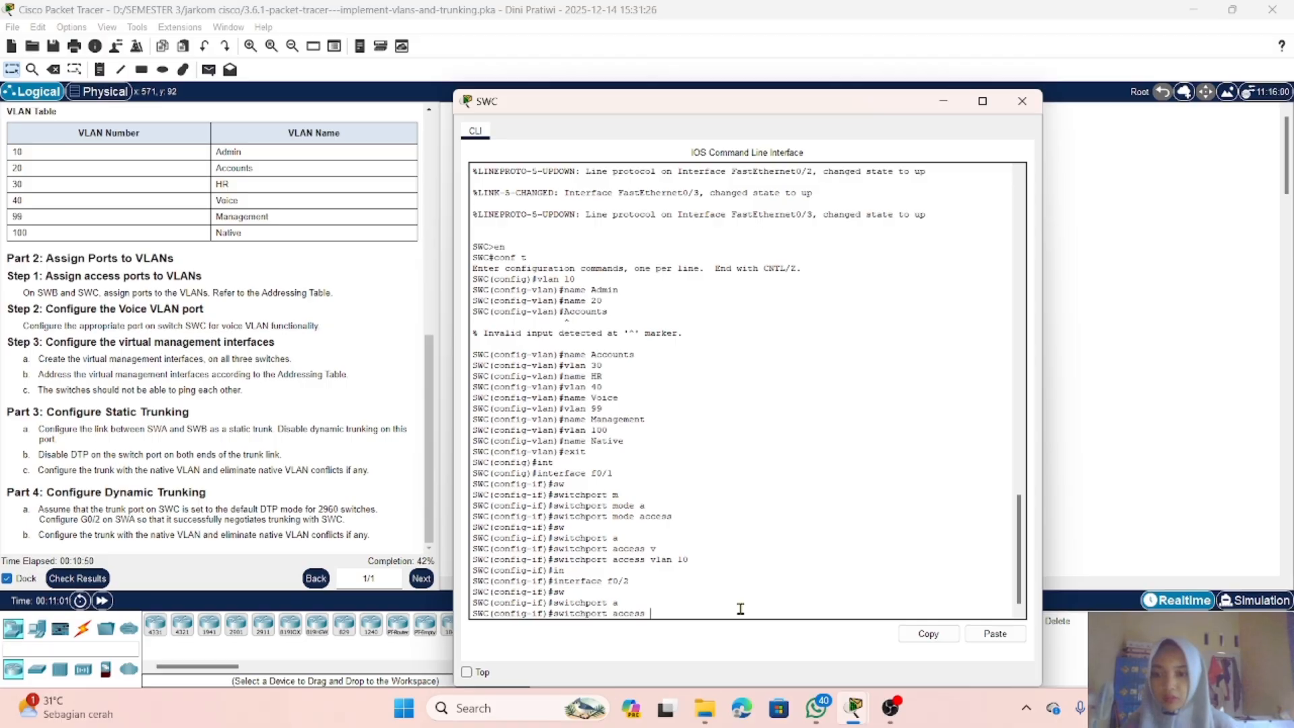
key(BackSpace)
key(BackSpace)
key(BackSpace)
key(BackSpace)
key(BackSpace)
key(BackSpace)
key(BackSpace)
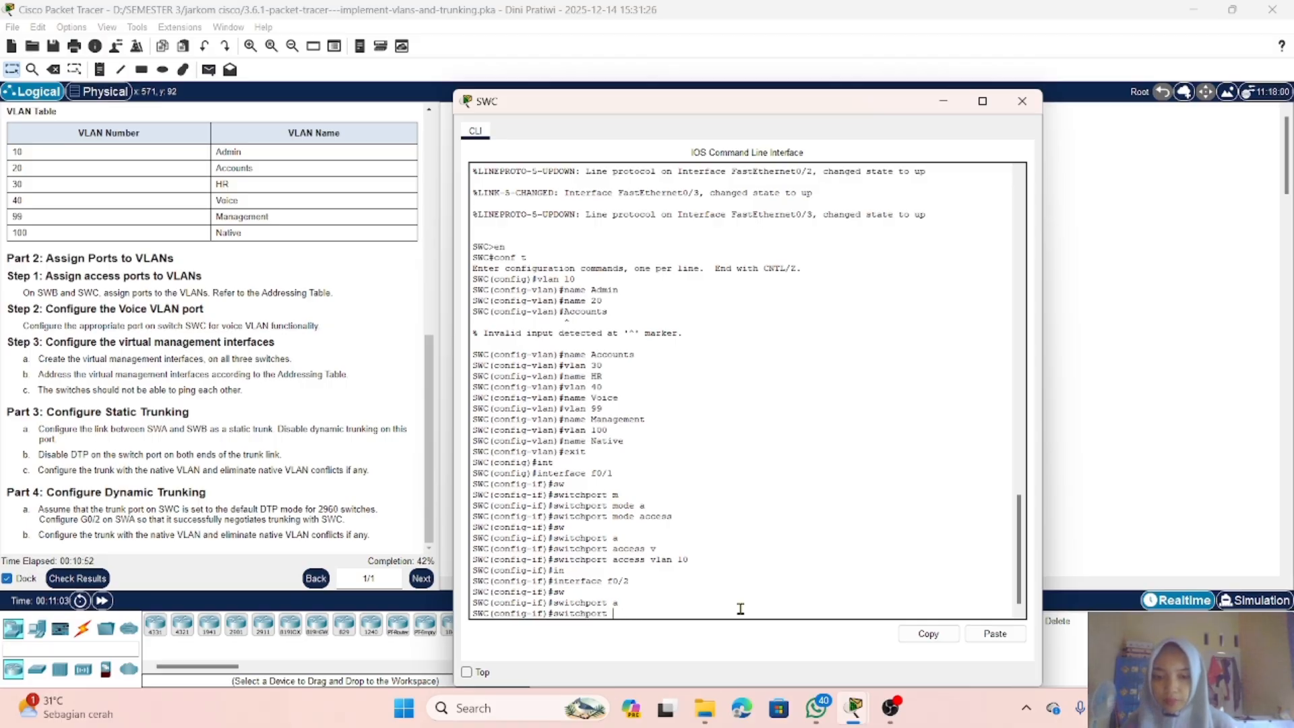
text(m)
key(Tab)
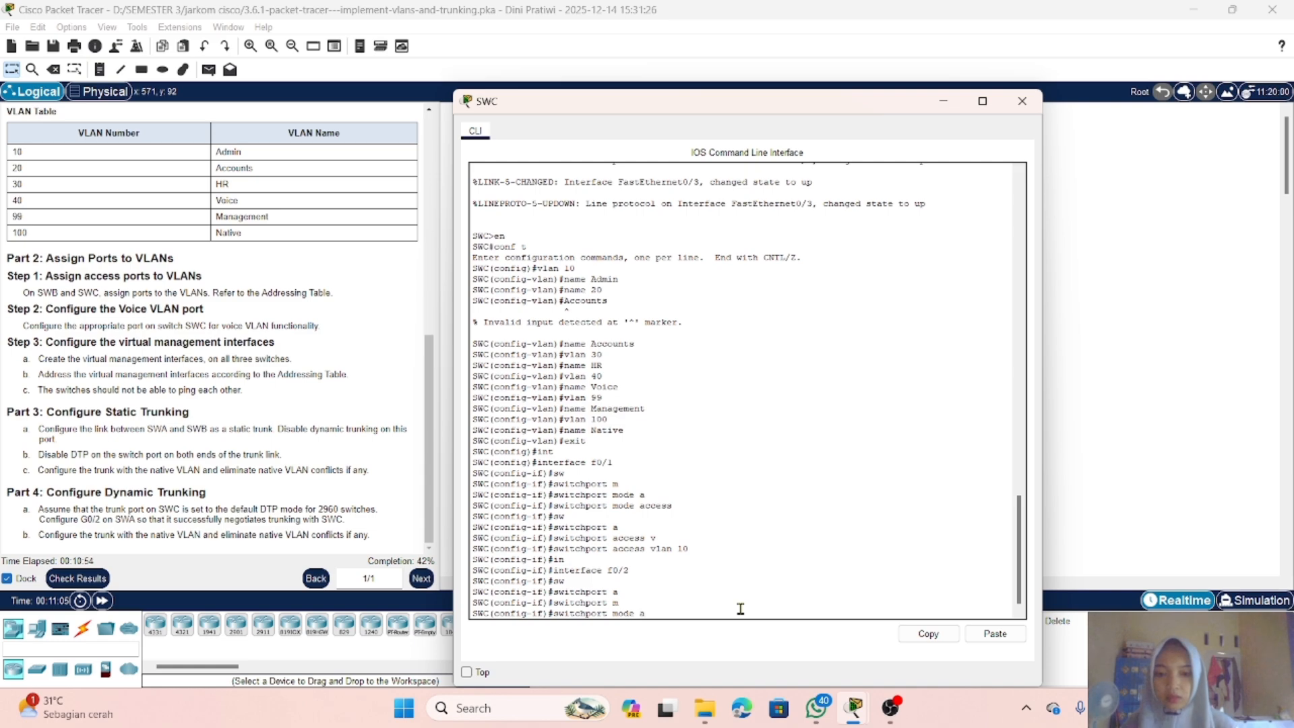
text(a)
key(Tab)
key(Return)
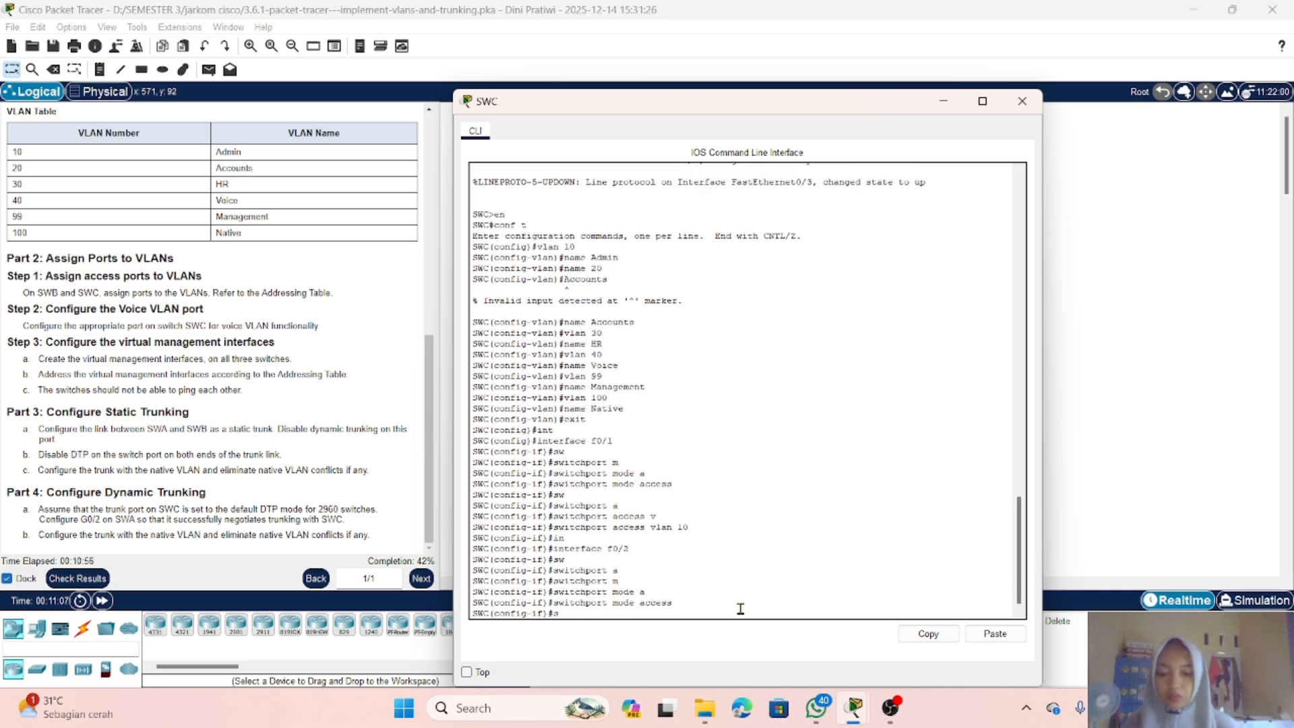
Step: Assign SWC's FastEthernet0/2 to access VLAN 20
text(sw)
key(Tab)
text(a)
key(Tab)
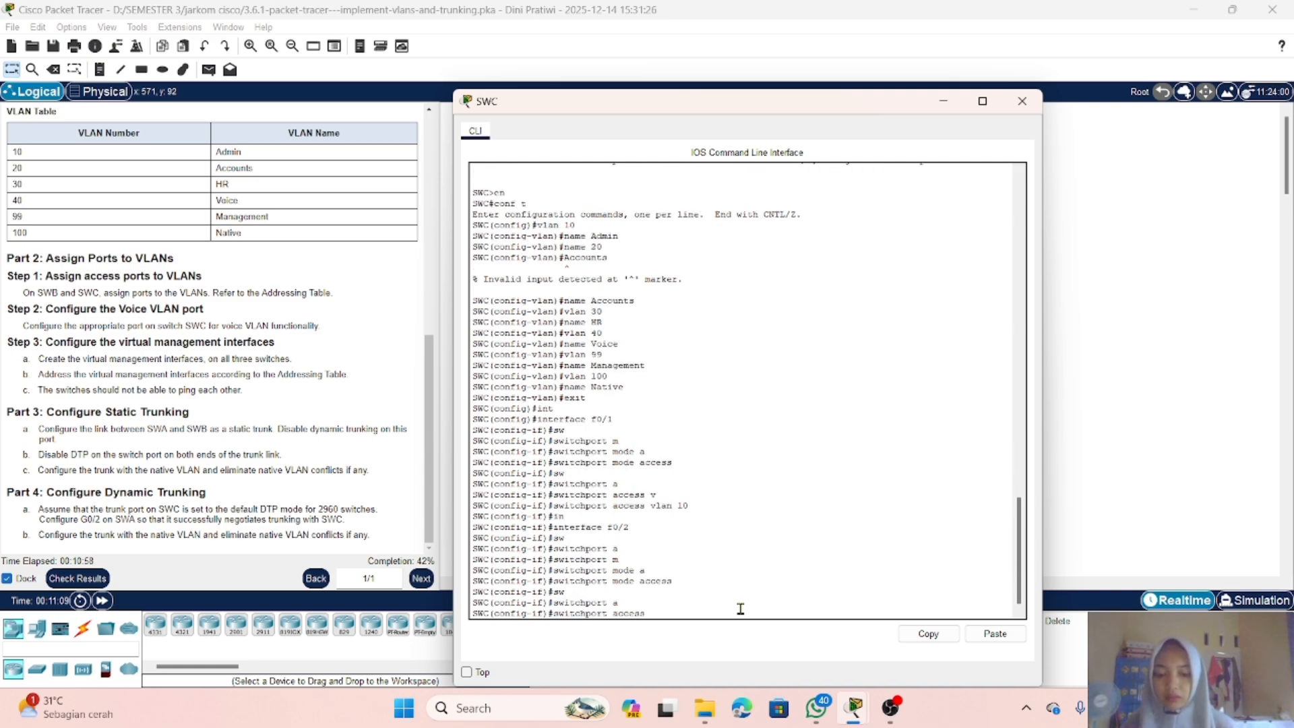
text(v)
key(Tab)
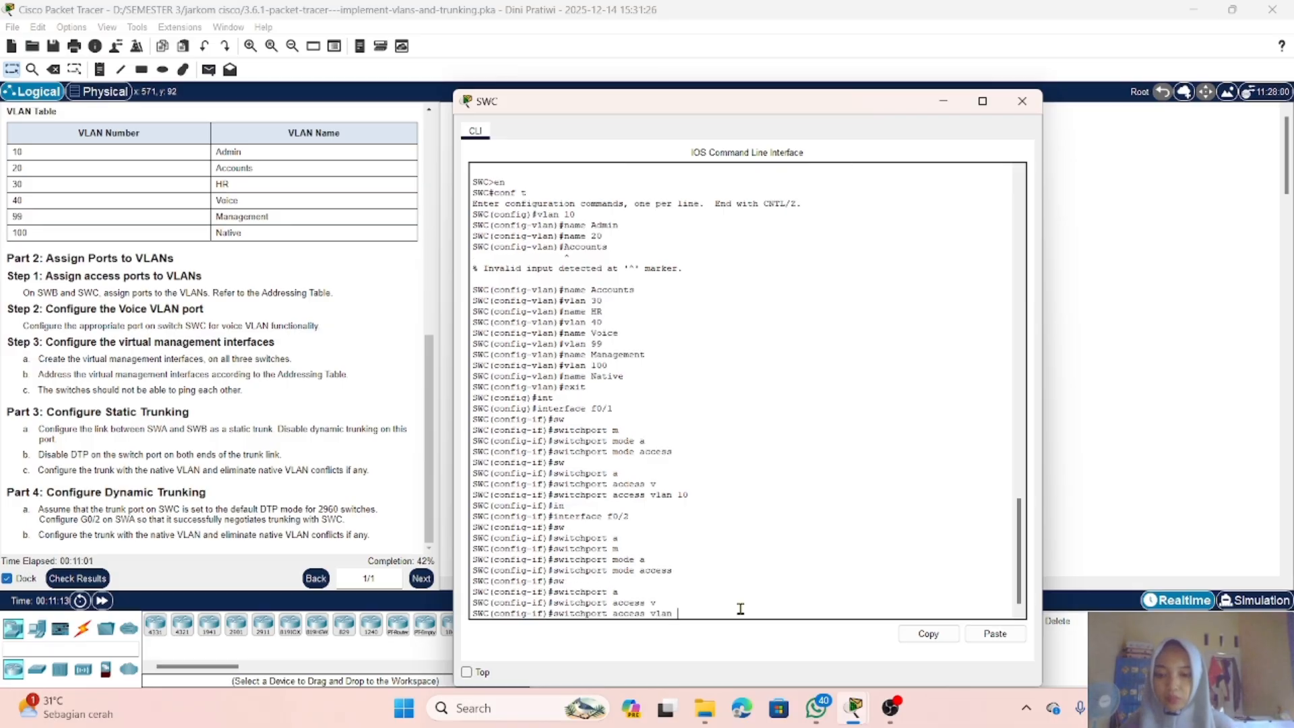
text(20)
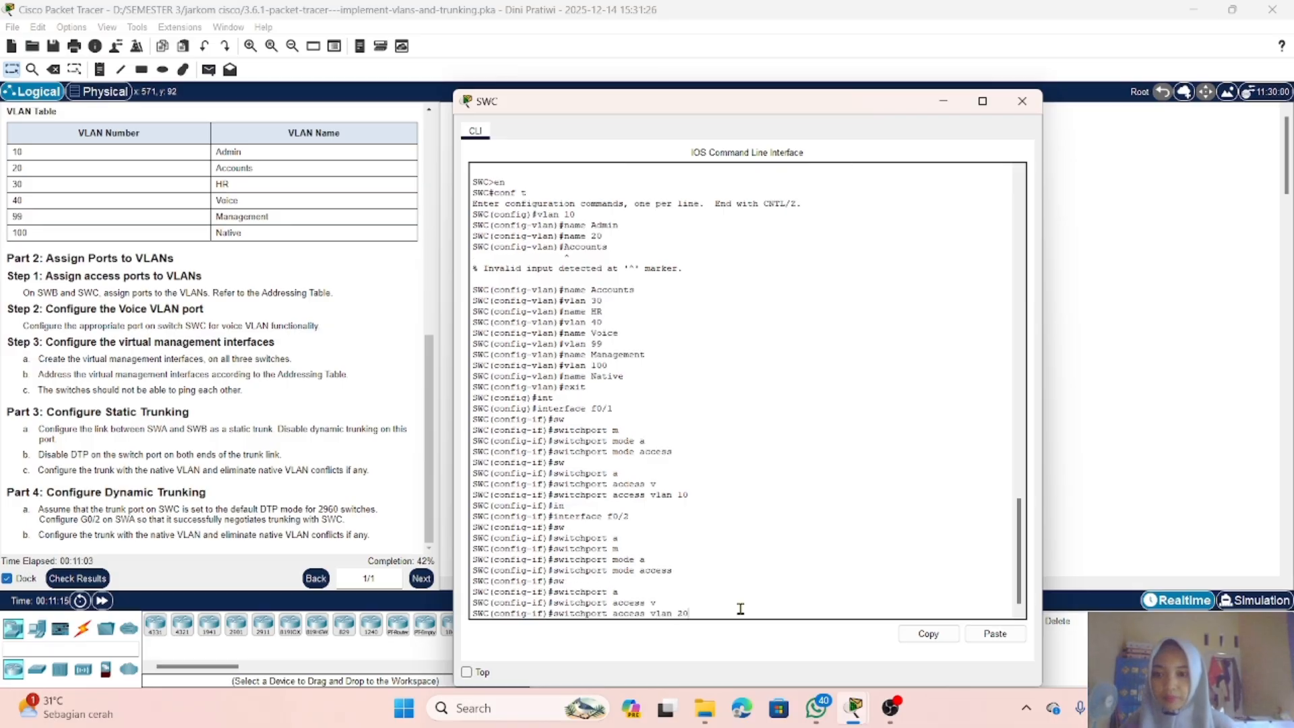
key(Return)
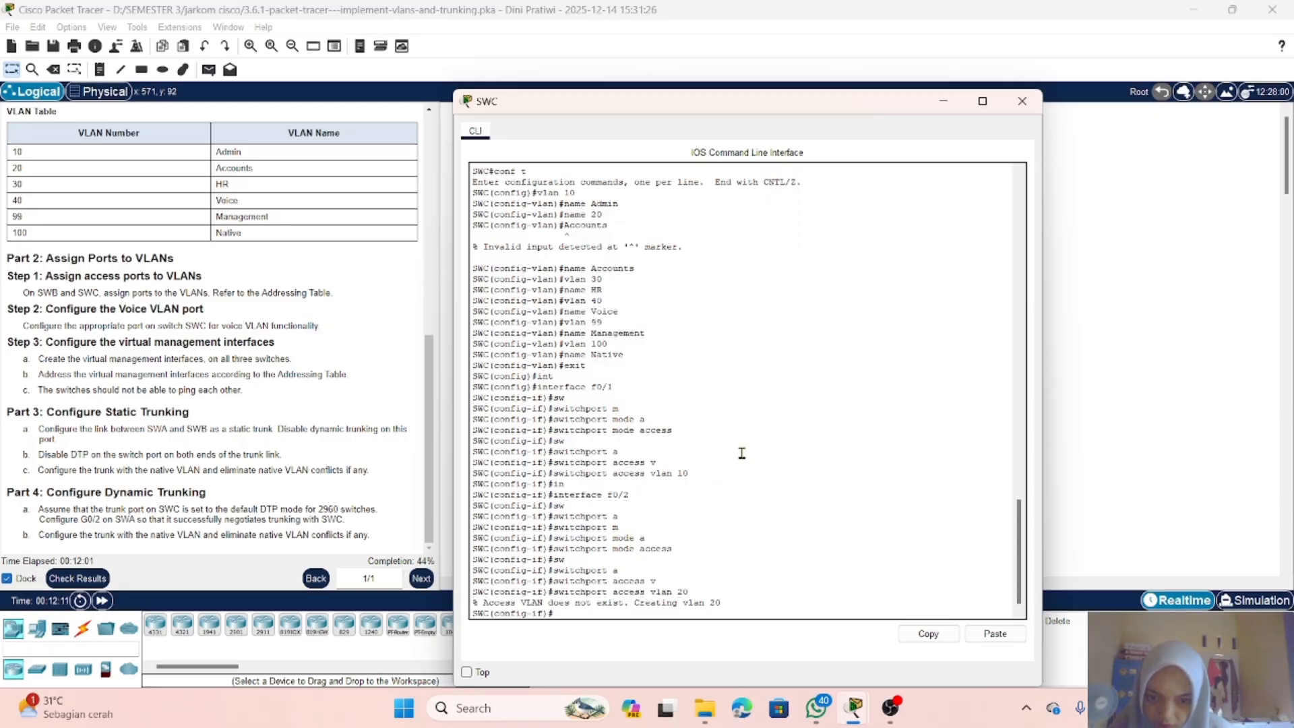
Step: Return to SWB's command line window
click(943, 101)
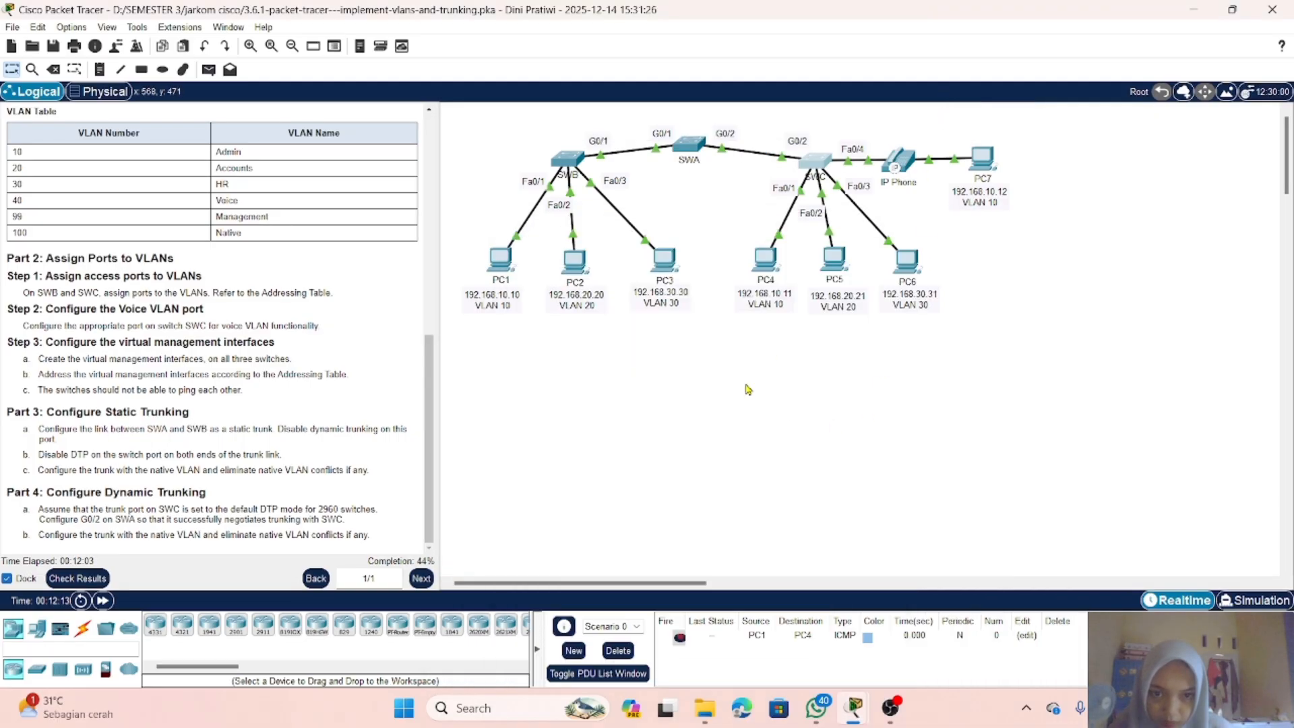
click(563, 163)
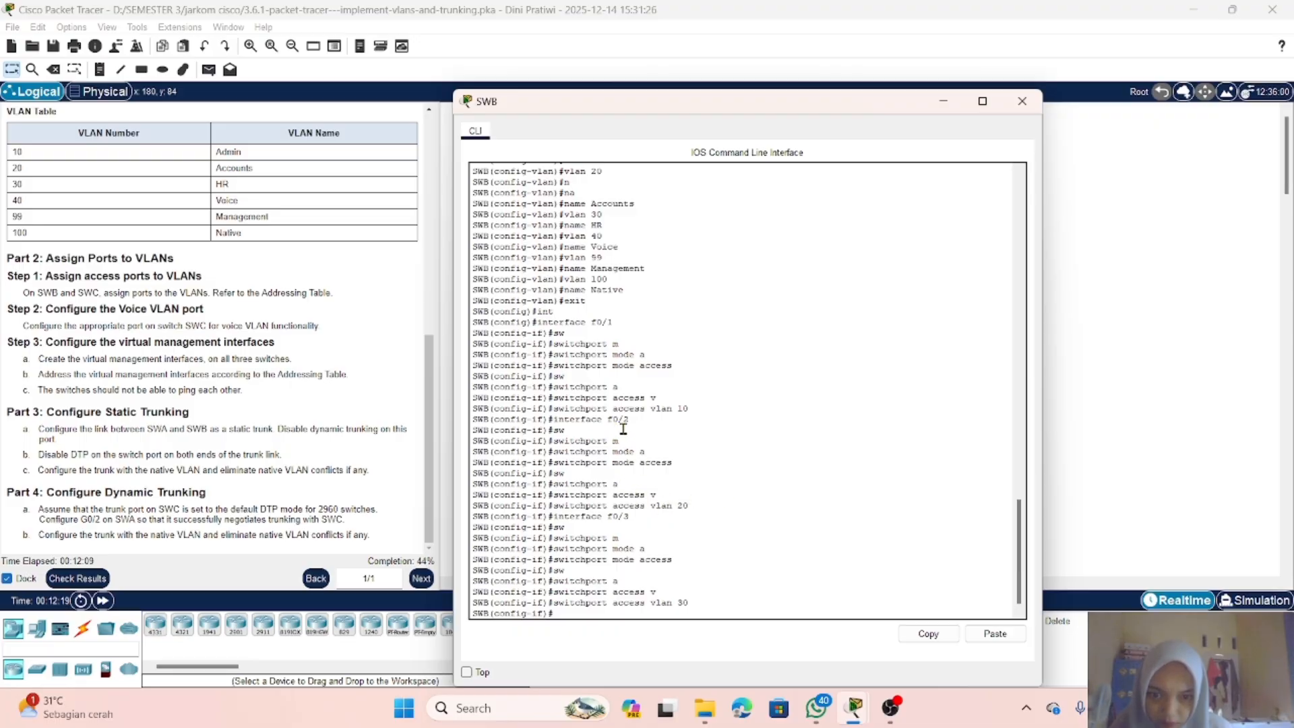
Step: Switch to SWC's command line and re-enter the access VLAN 20 assignment on FastEthernet0/2
click(943, 101)
click(809, 167)
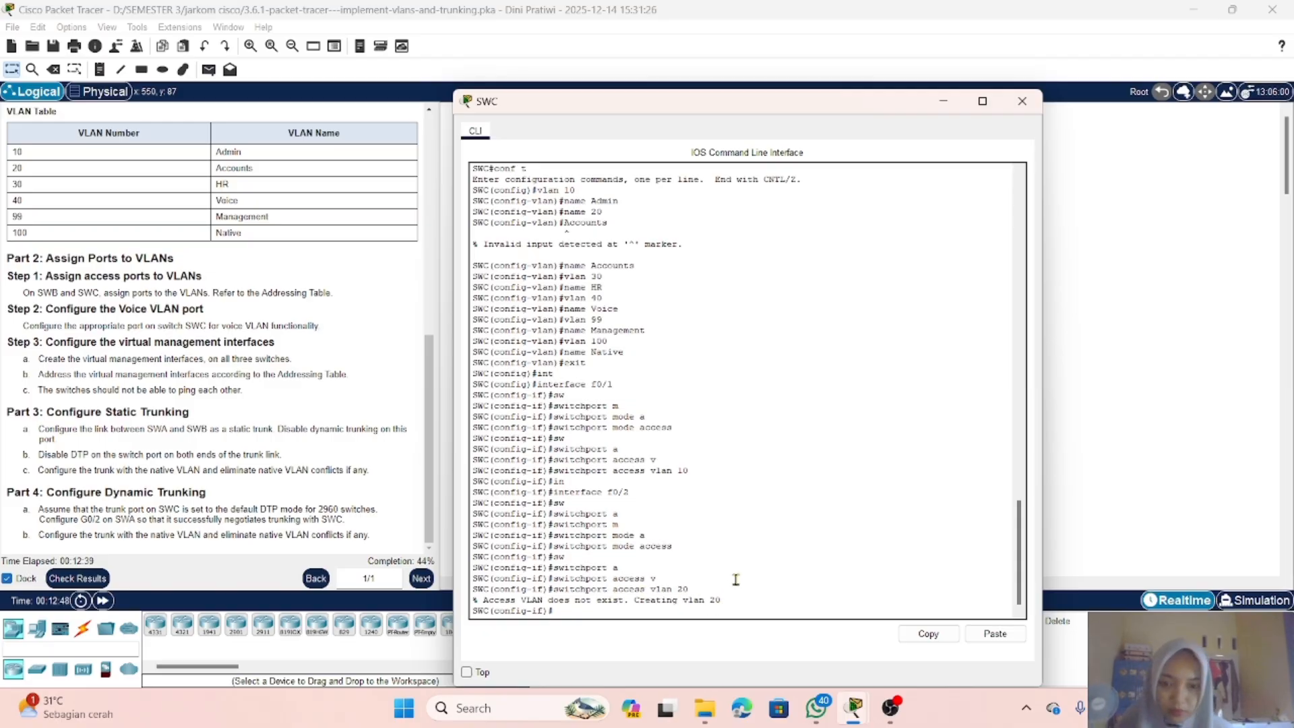
key(Up)
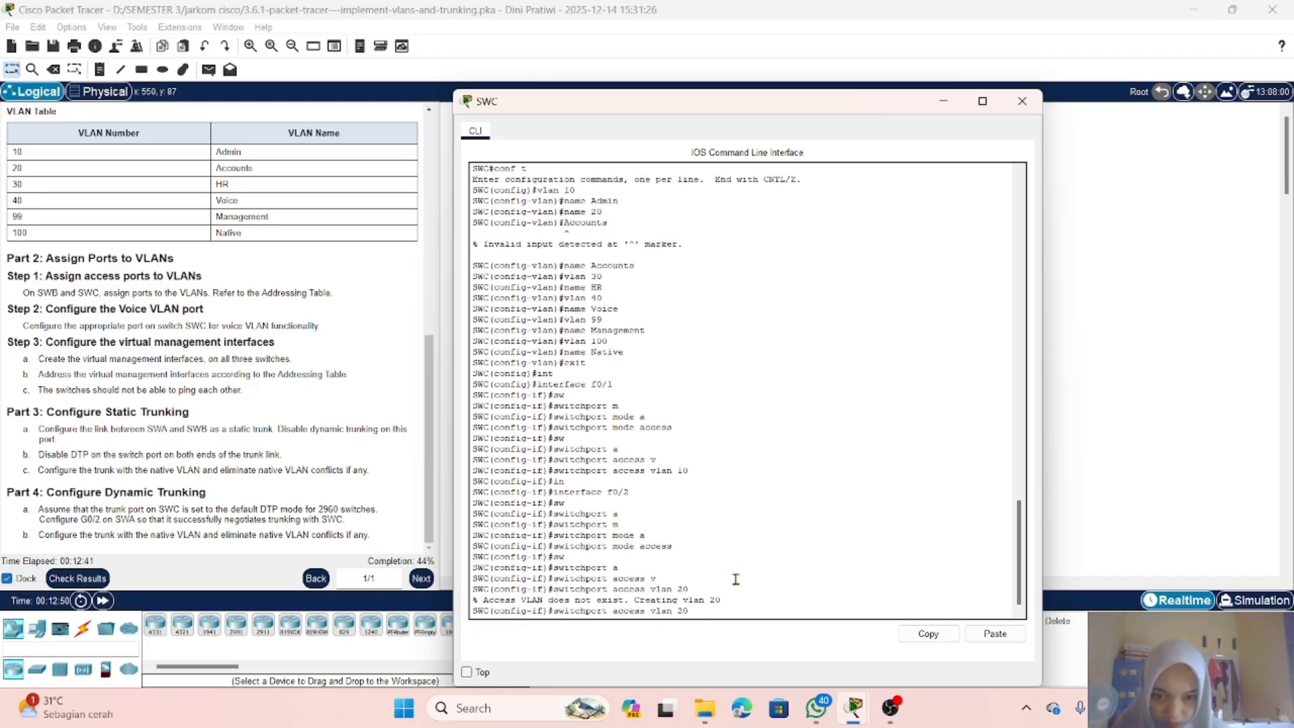
key(Return)
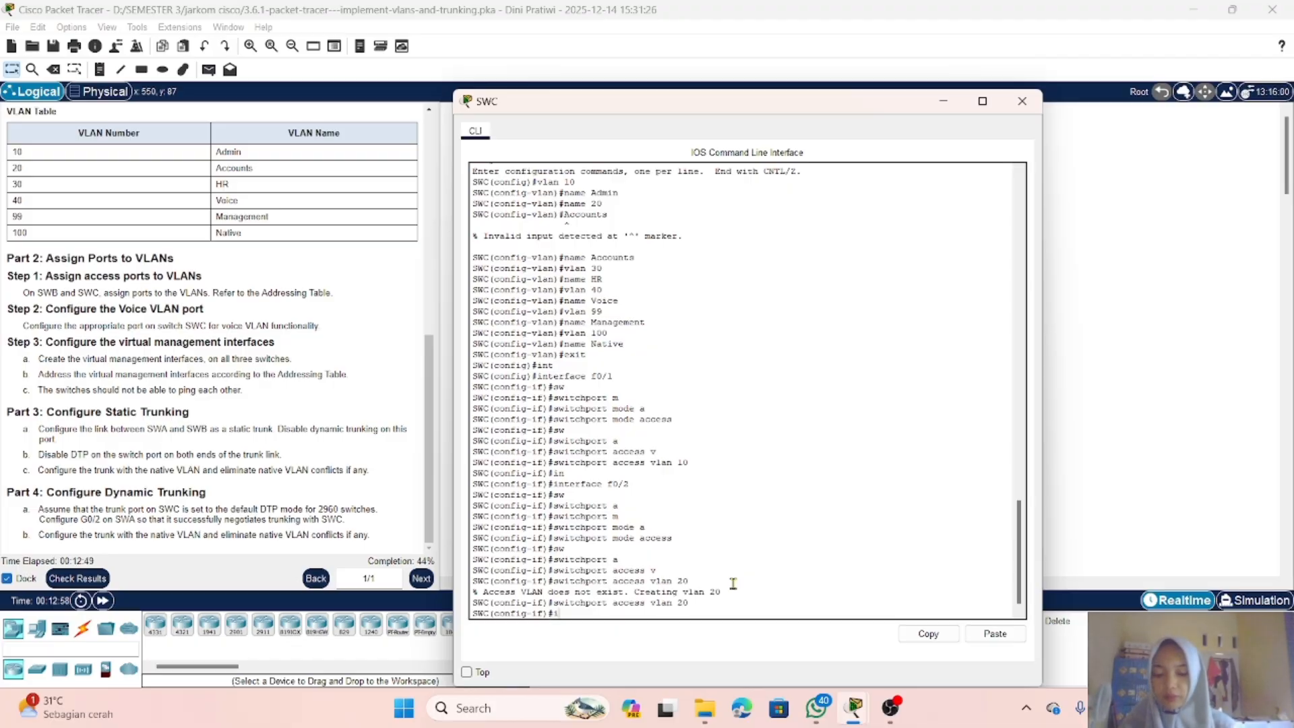
Step: Enter SWC's interface FastEthernet0/3 and set it to switchport mode access
text(interface)
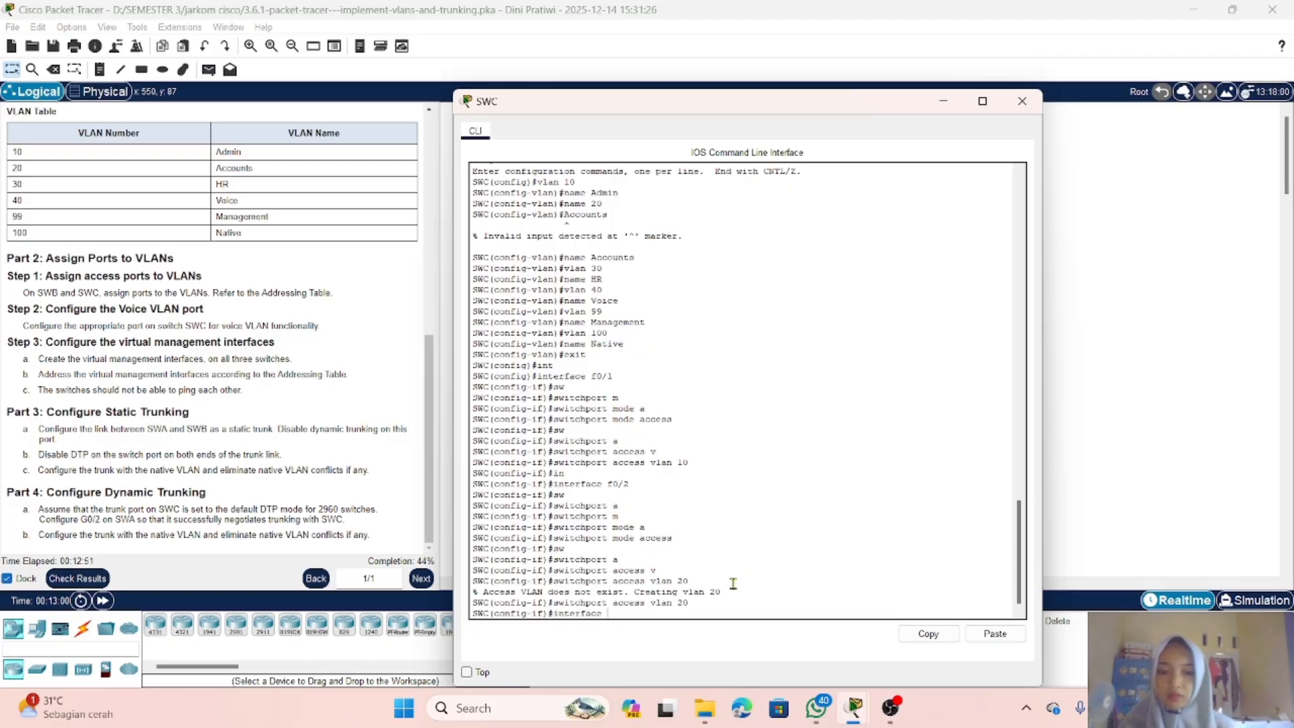
text( f)
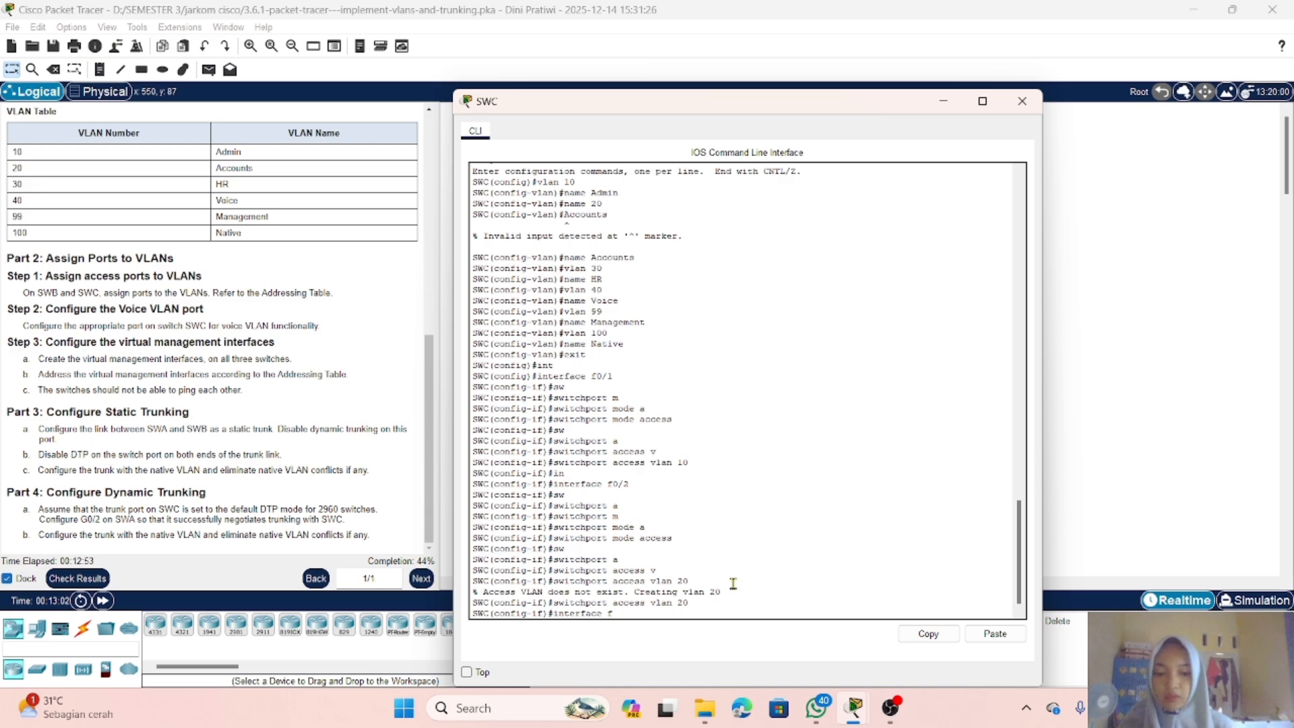
text(0/3)
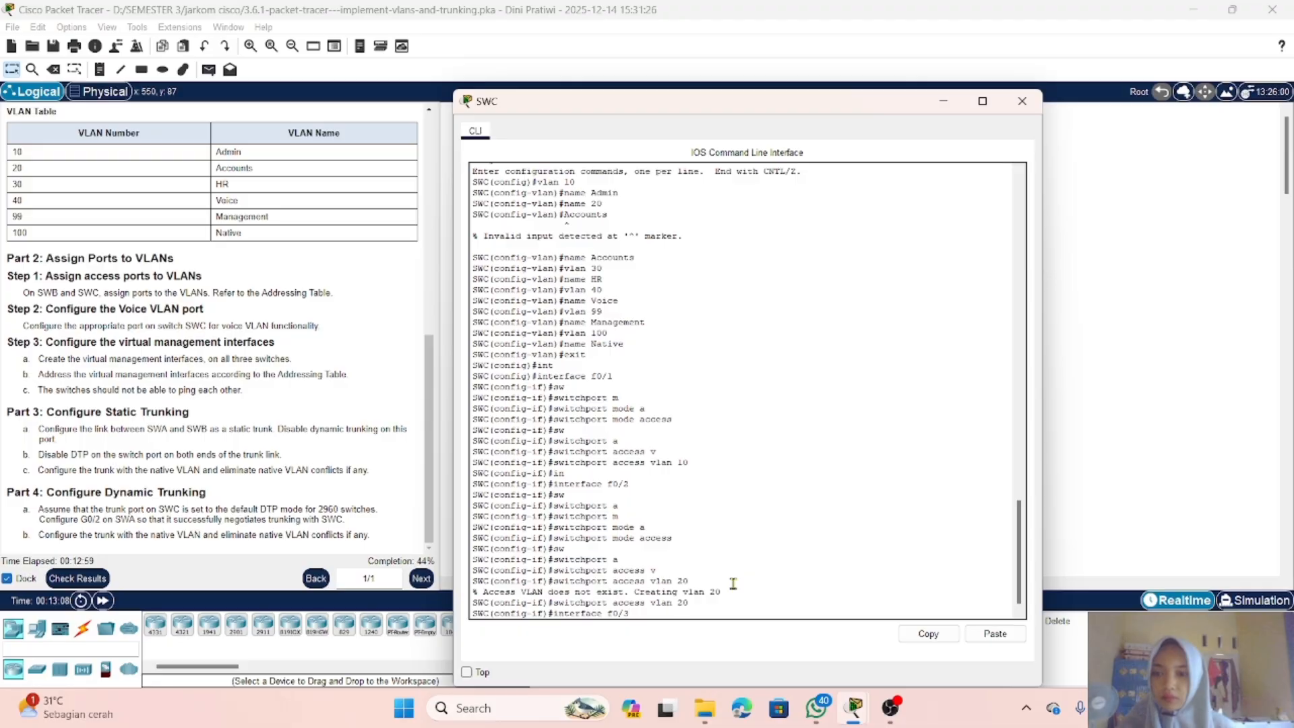
key(Return)
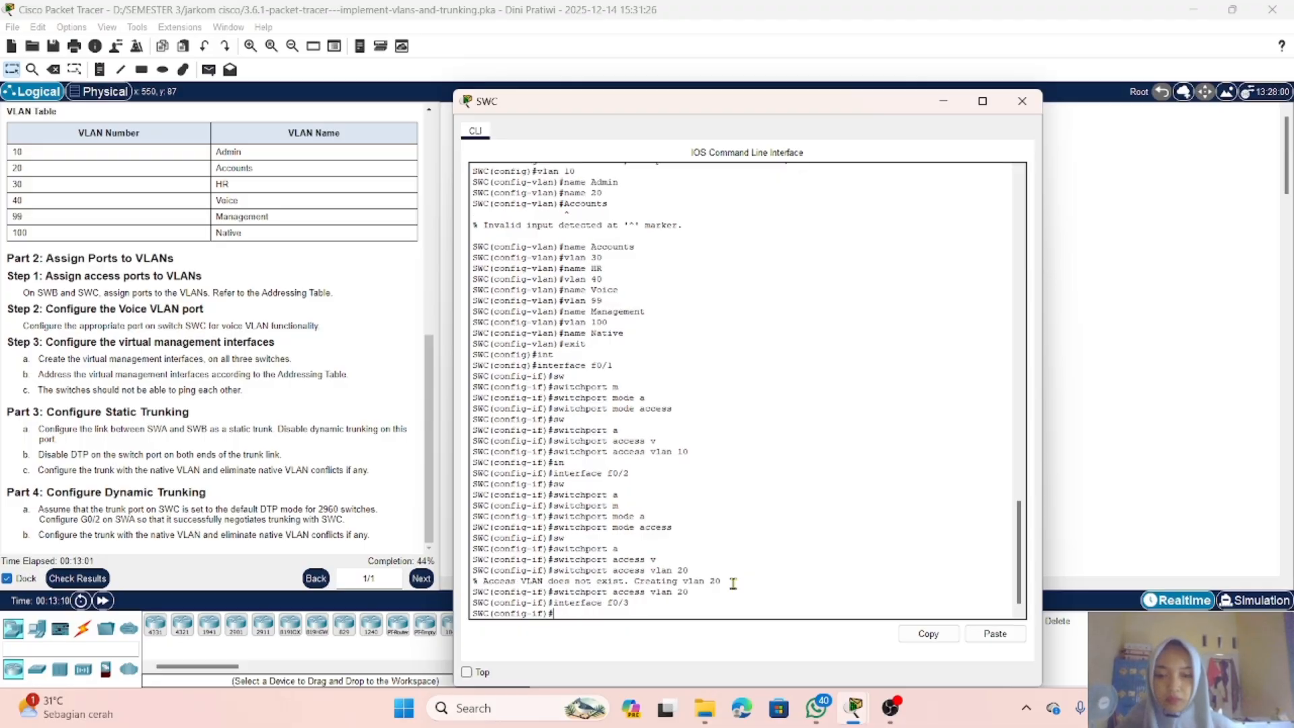
text(sw)
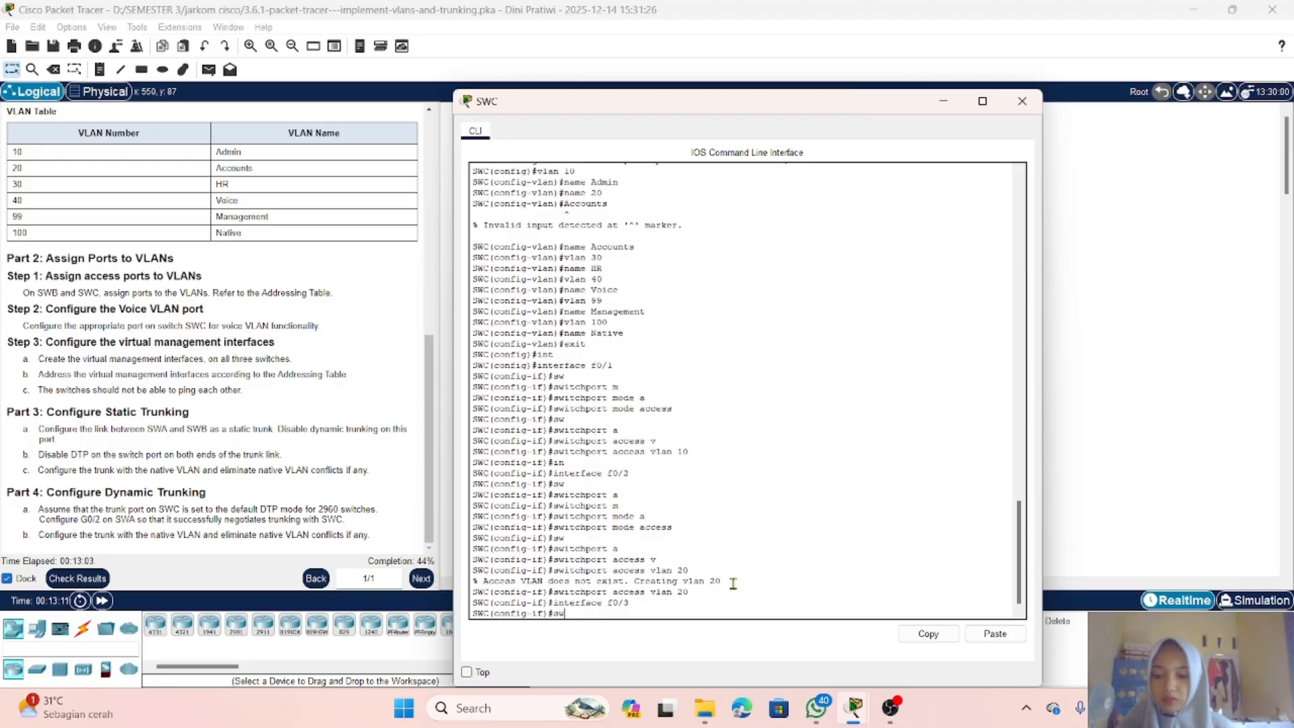
key(Tab)
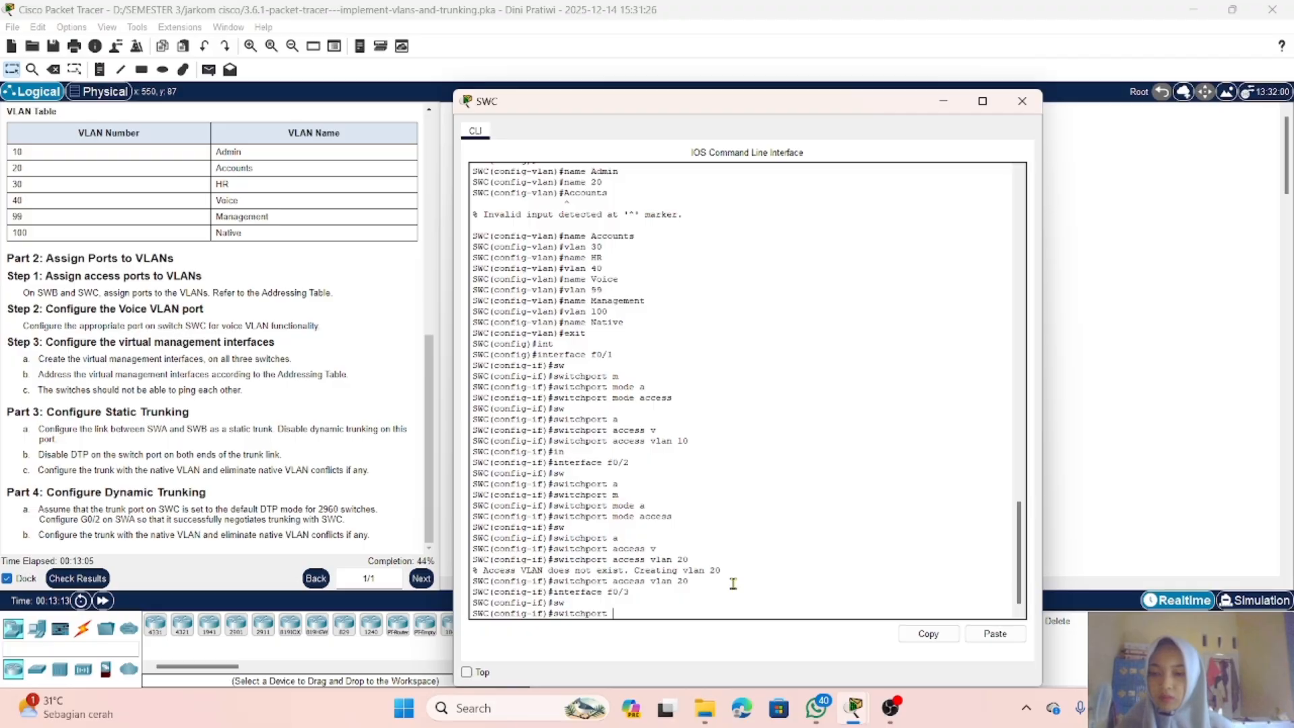
text(m)
key(Tab)
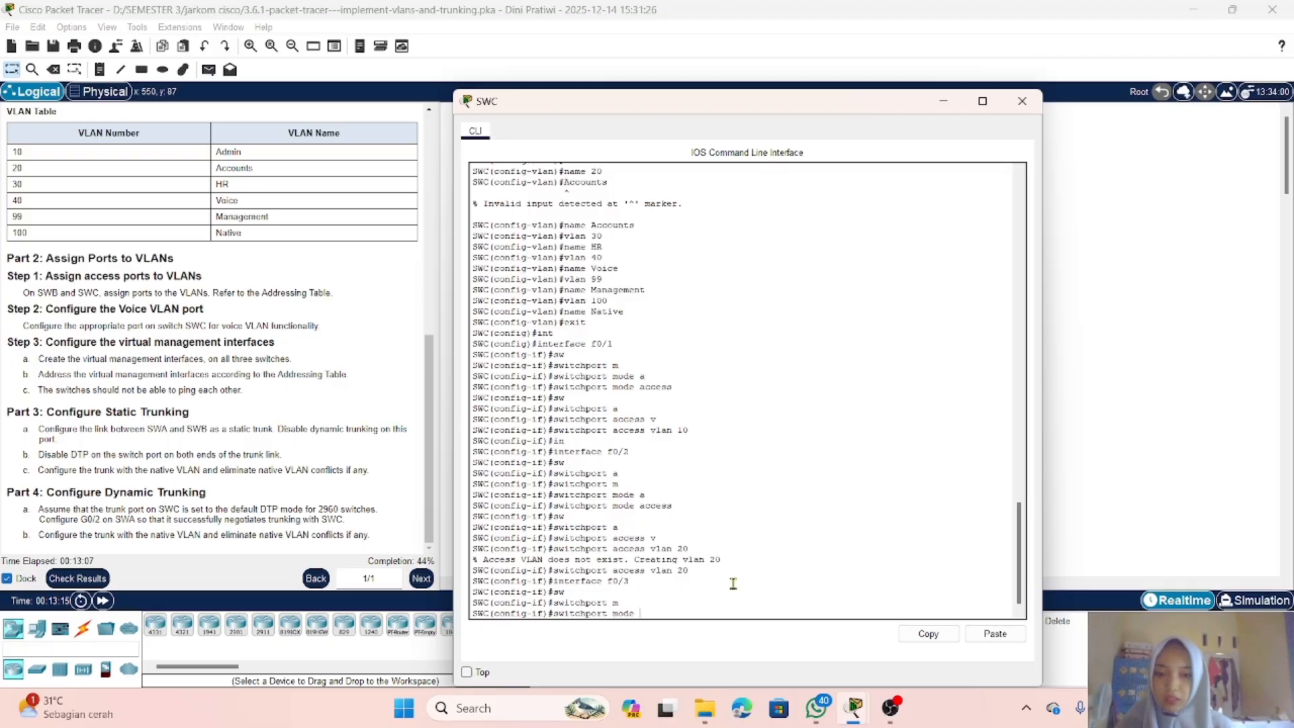
text(a)
key(Tab)
key(Return)
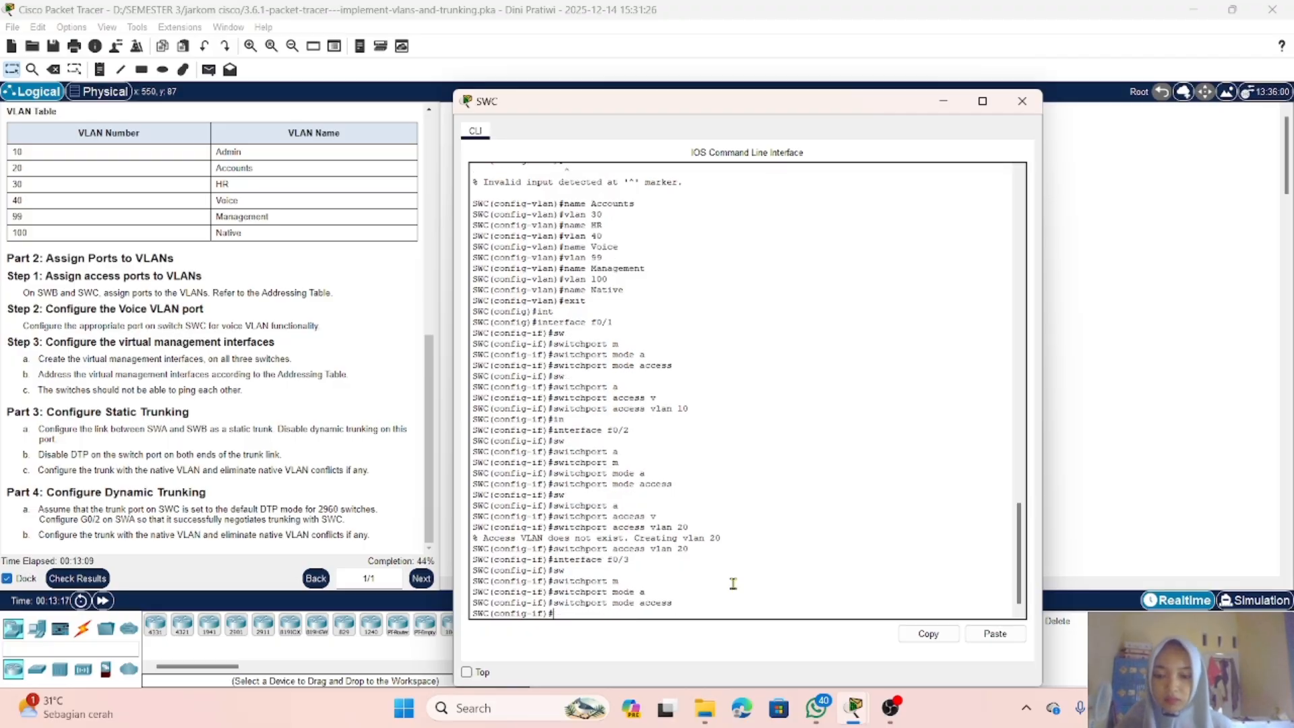
Step: Assign SWC's FastEthernet0/3 to access VLAN 30
text(sw)
key(Tab)
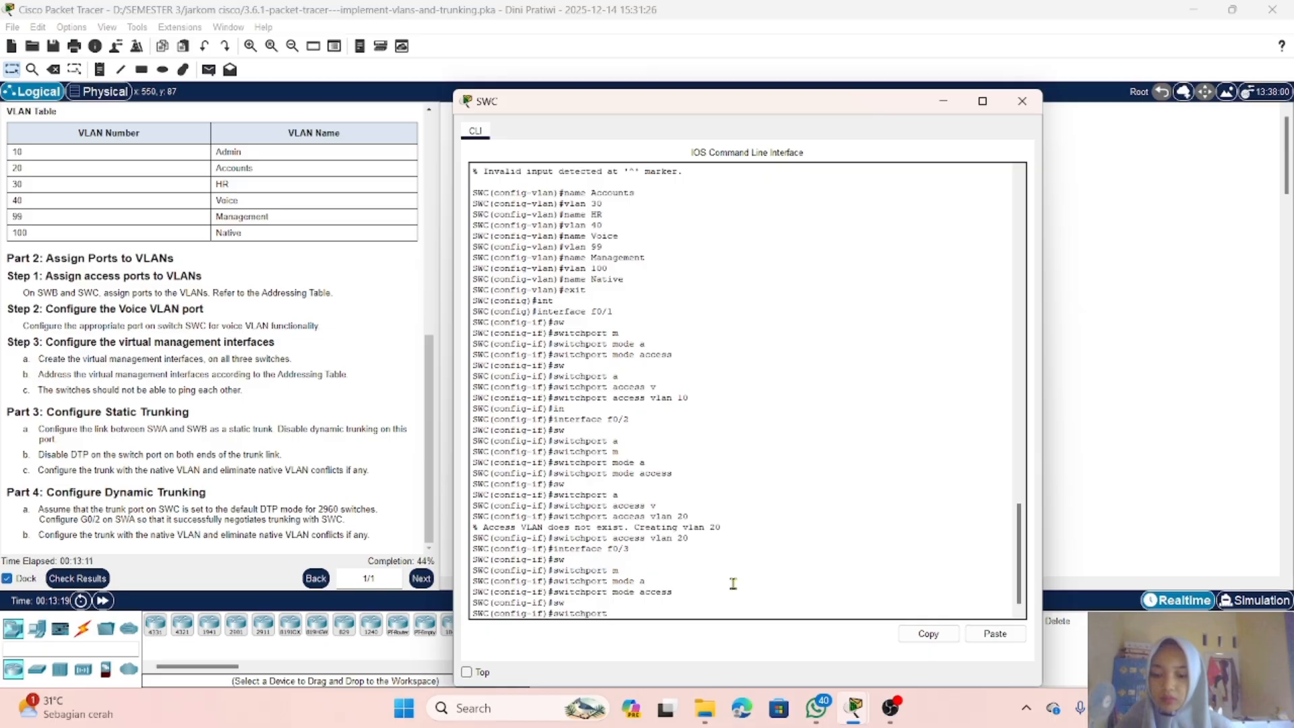
text(a)
key(Tab)
text(v)
key(Tab)
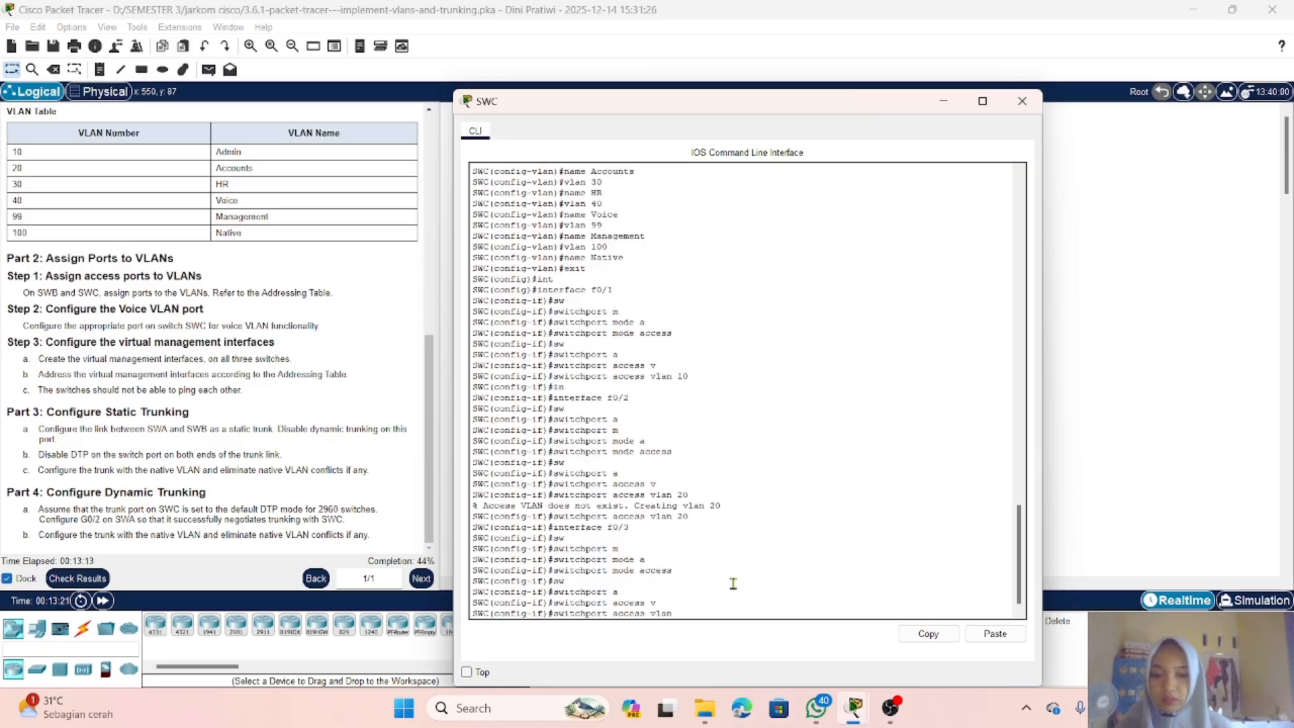
text(3)
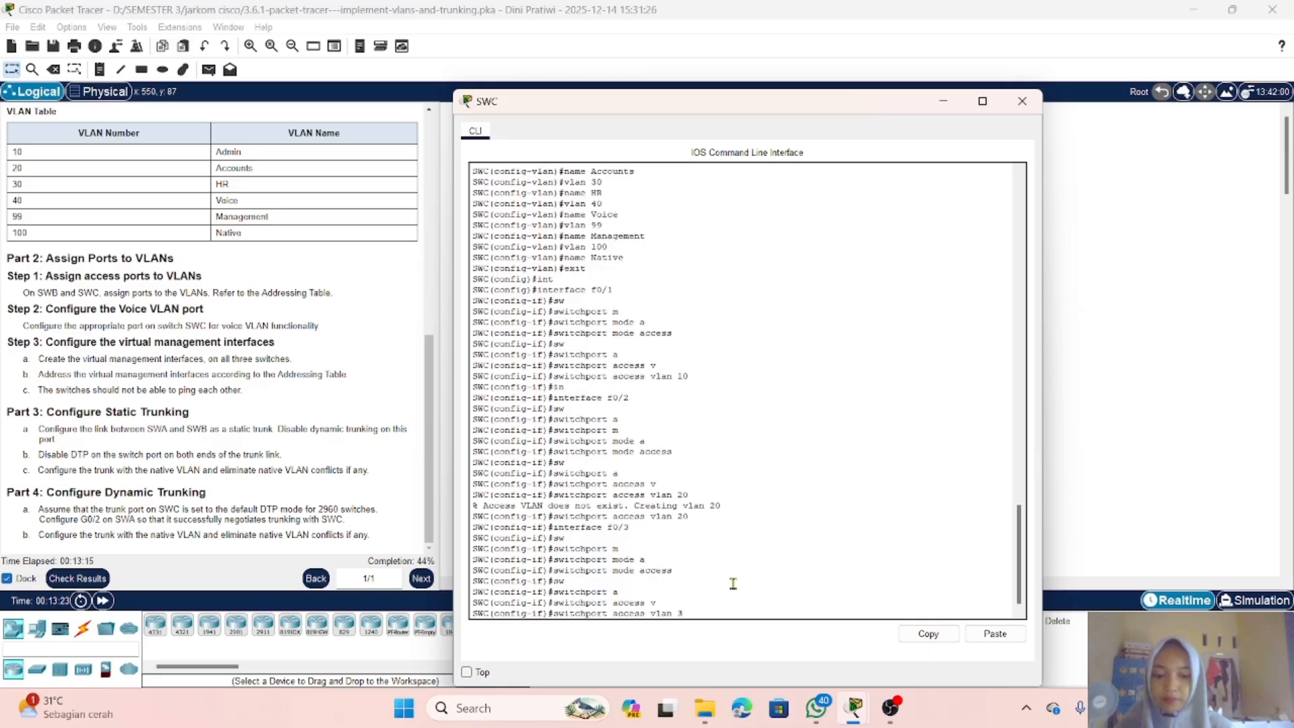
text(0)
key(Return)
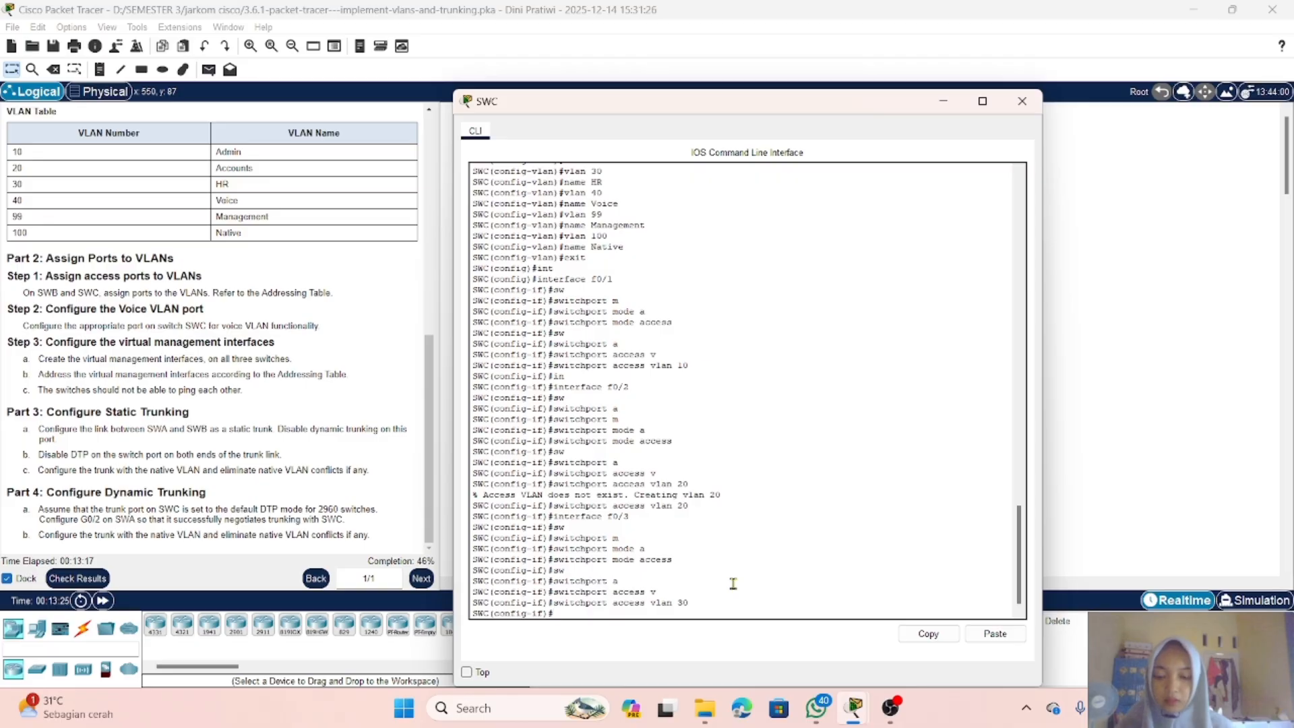
Step: Enter SWC's interface FastEthernet0/4 and set it to switchport mode access
key(BackSpace)
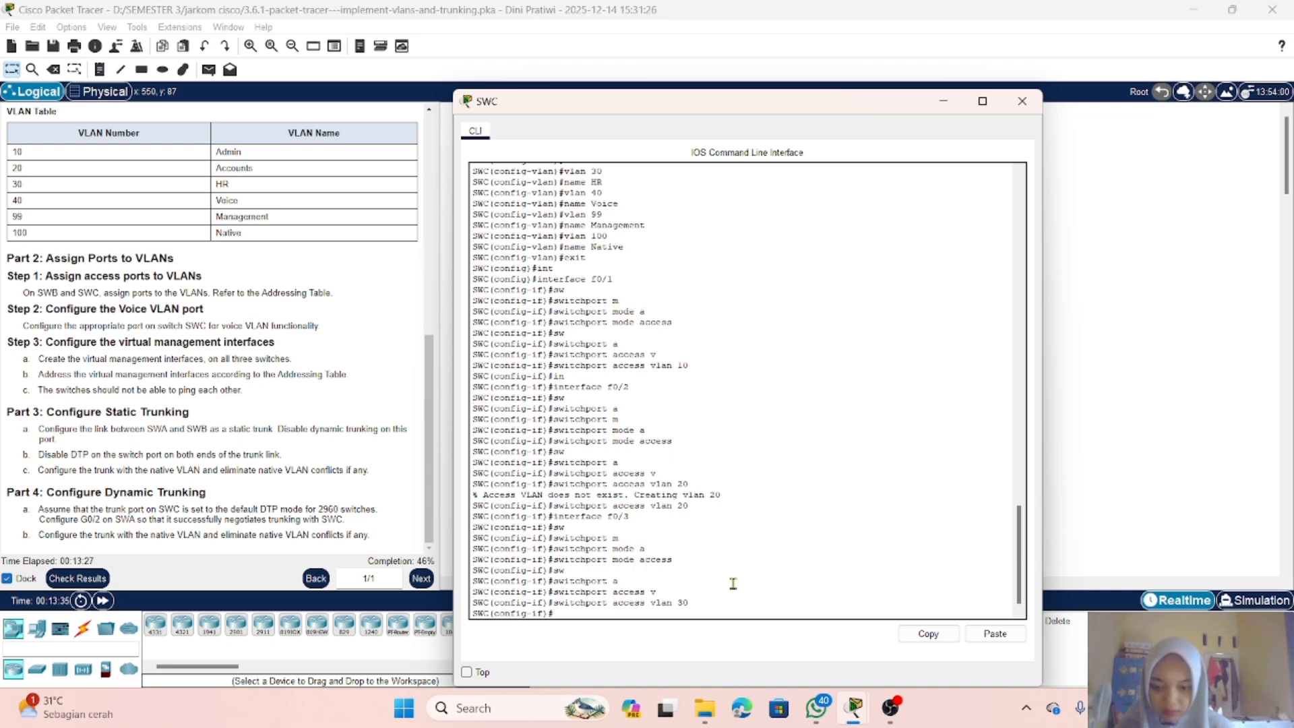
text(in)
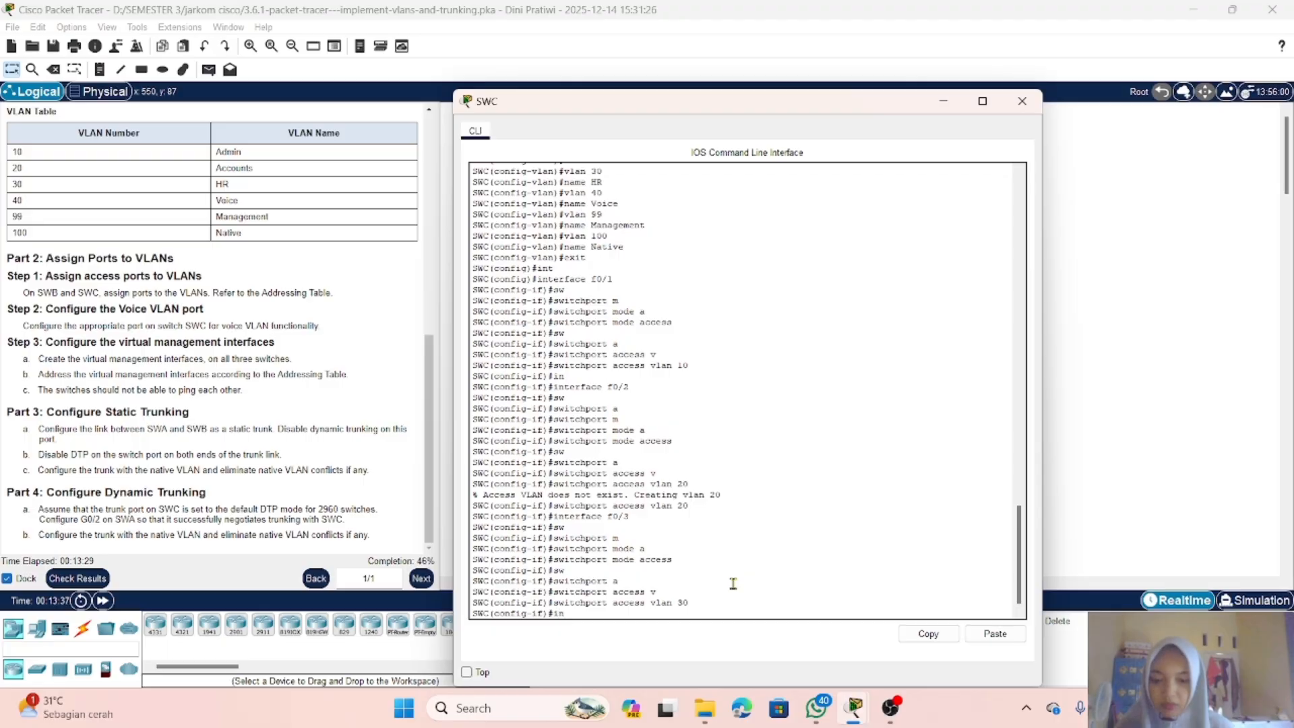
text(terfa)
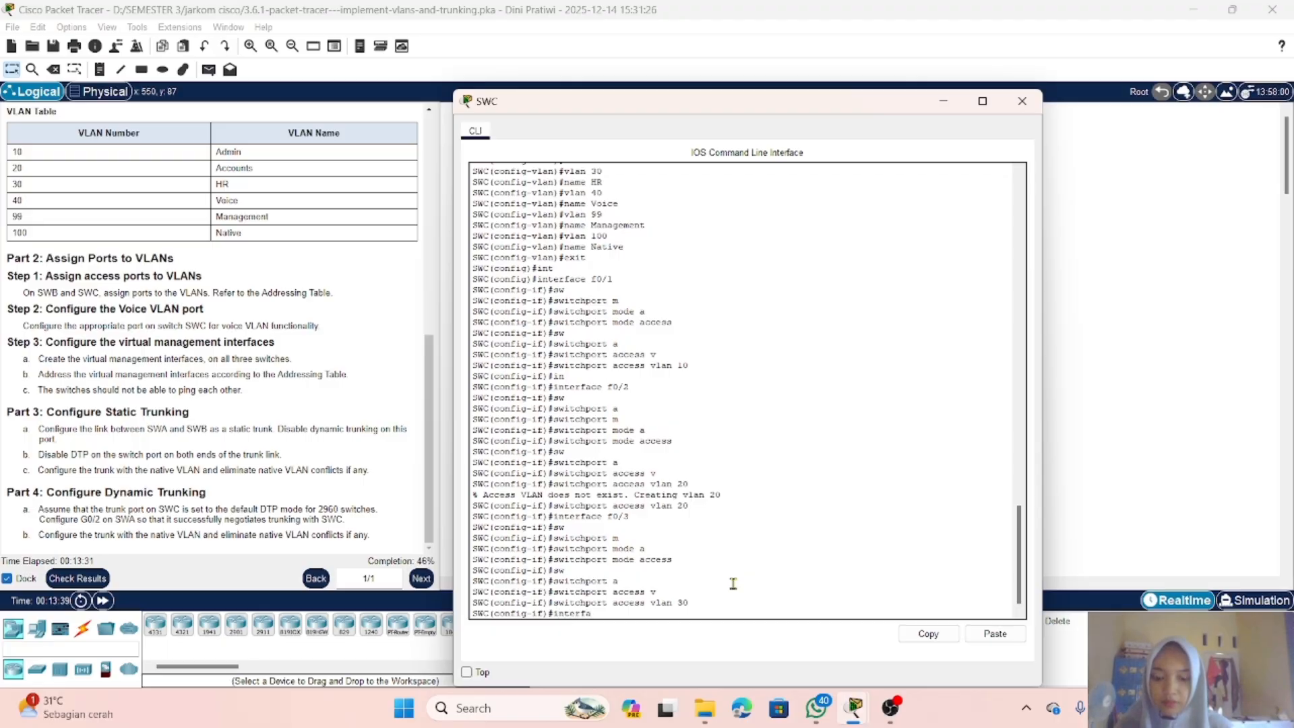
text(ce f)
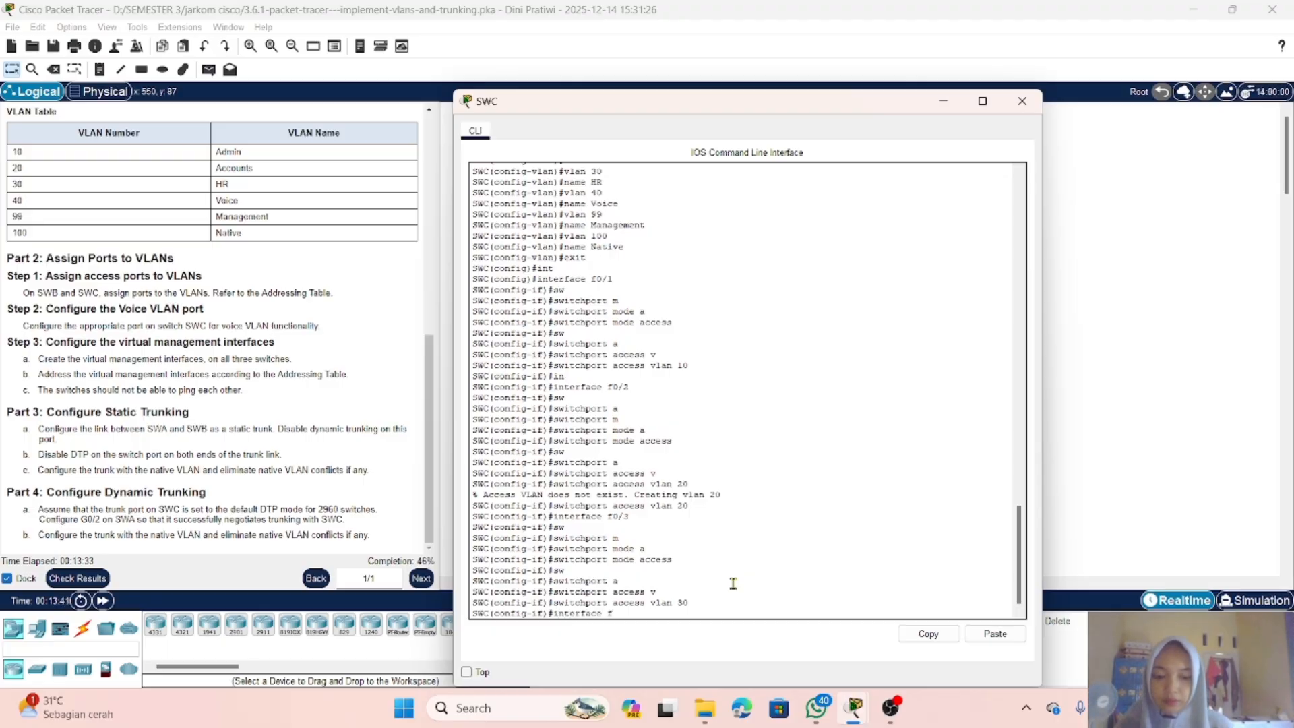
text(0/4)
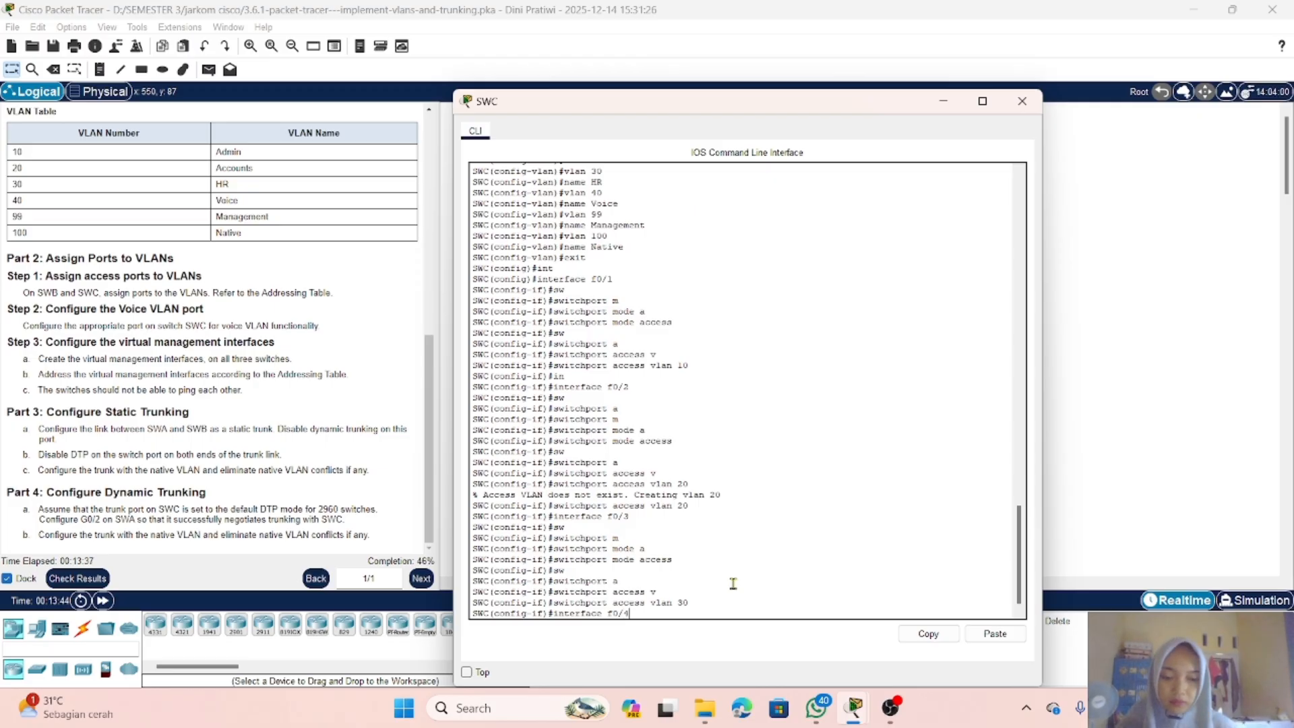
key(Return)
text(sw)
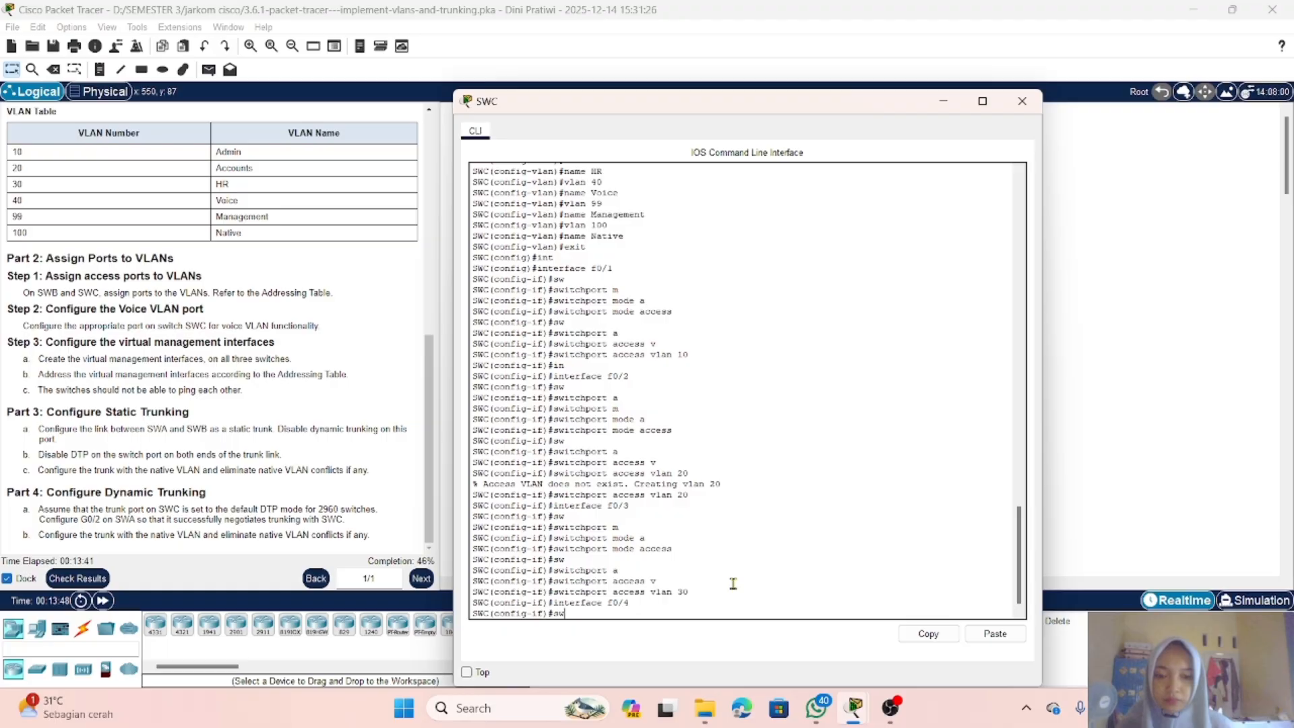
key(Tab)
text(m)
key(Tab)
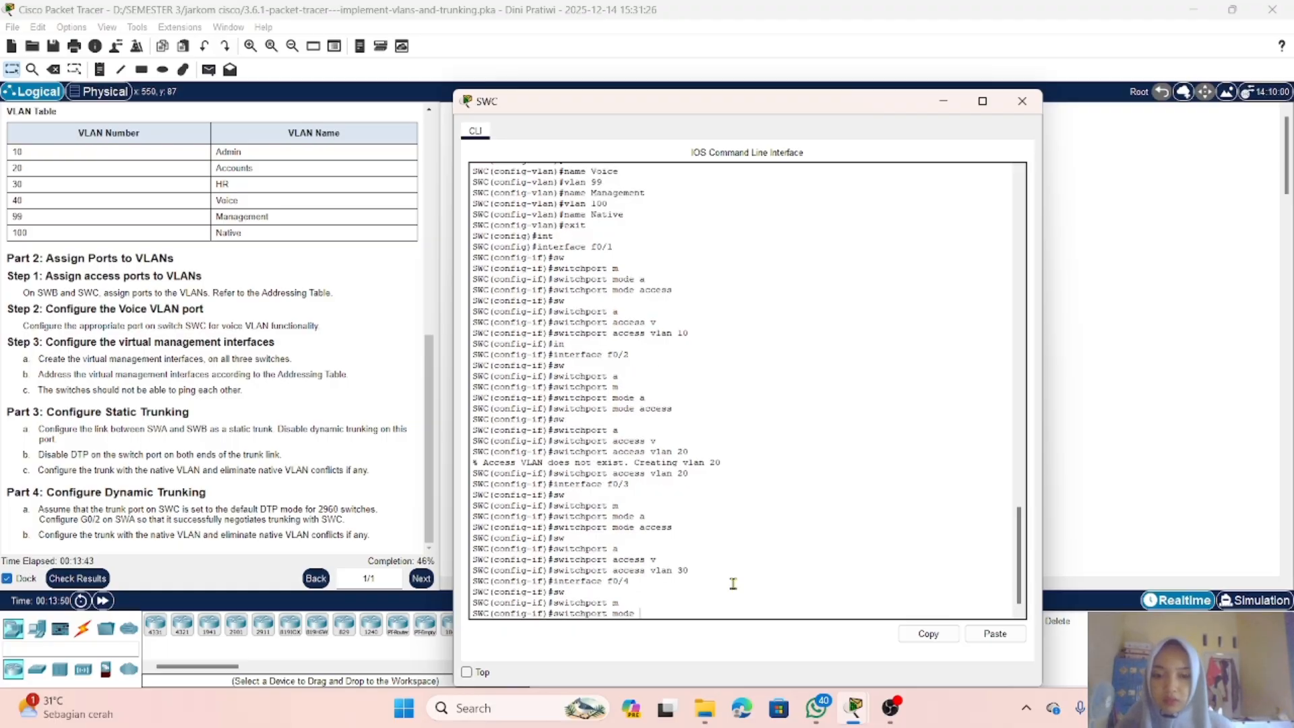
text(a)
key(Tab)
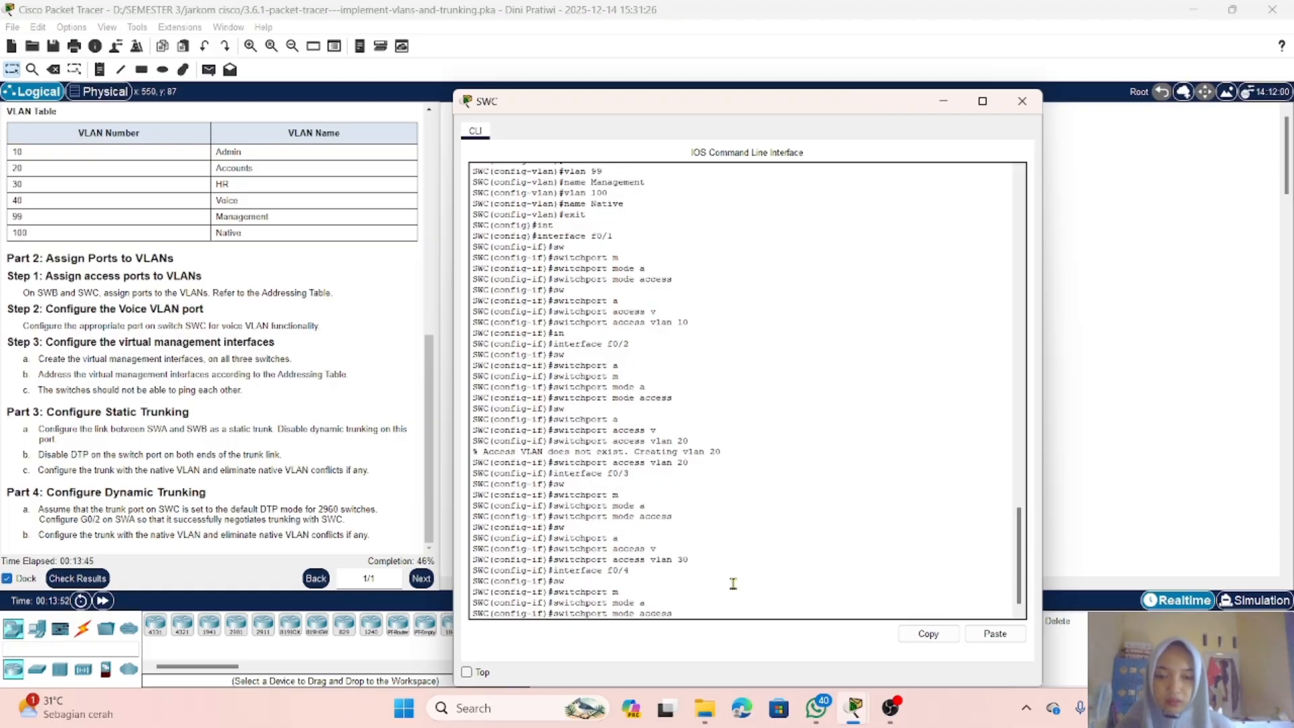
key(Return)
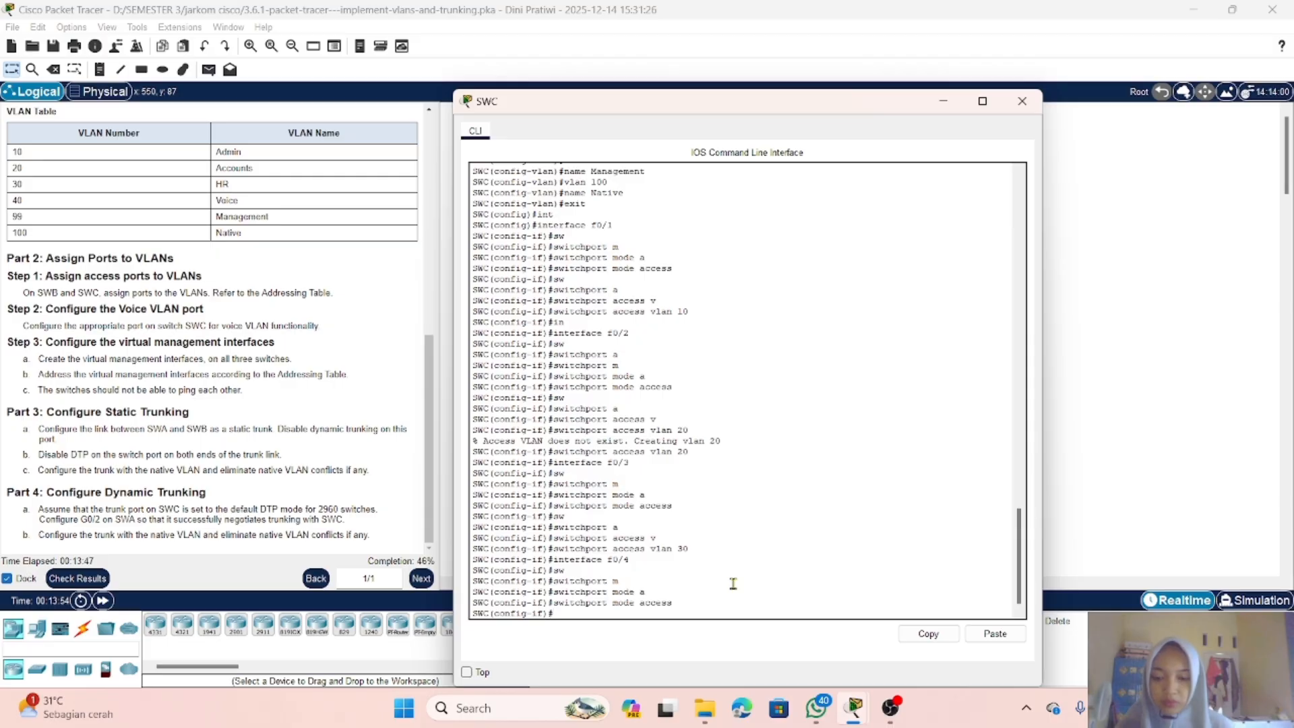
Step: Assign SWC's FastEthernet0/4 to access VLAN 10
text(sw)
key(Tab)
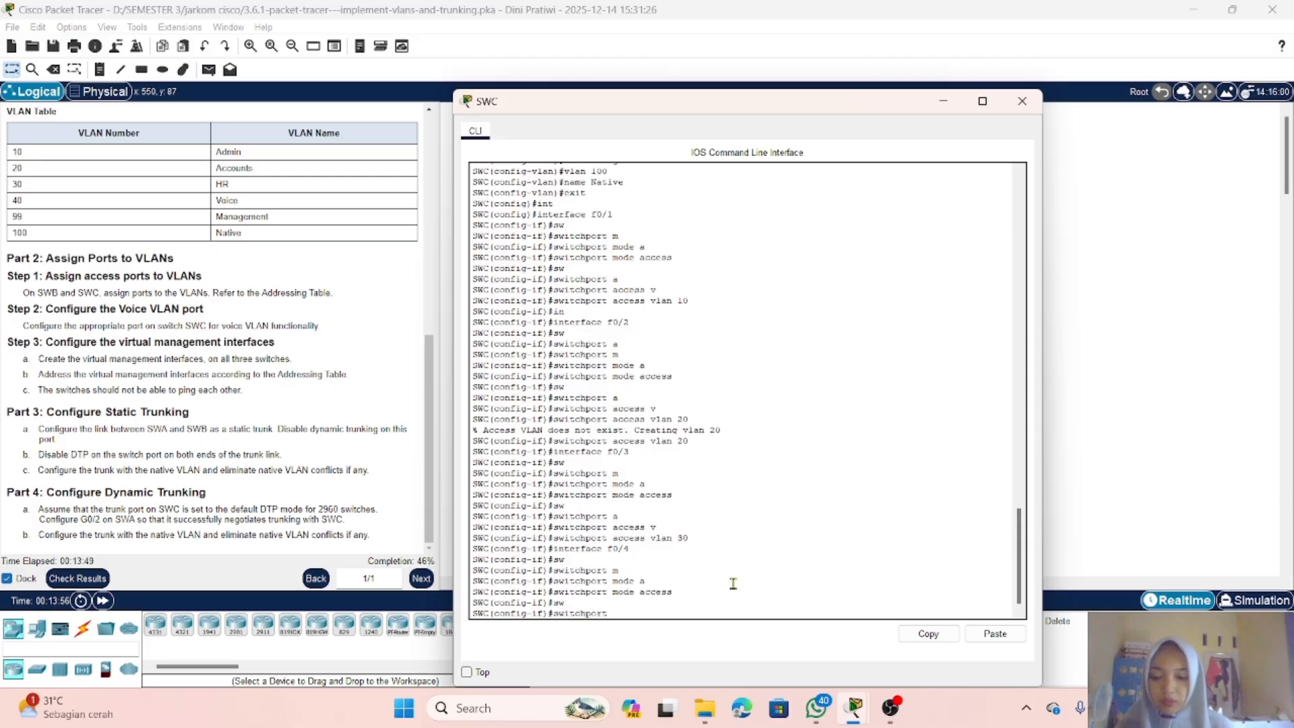
text(a)
key(Tab)
text(v)
key(Tab)
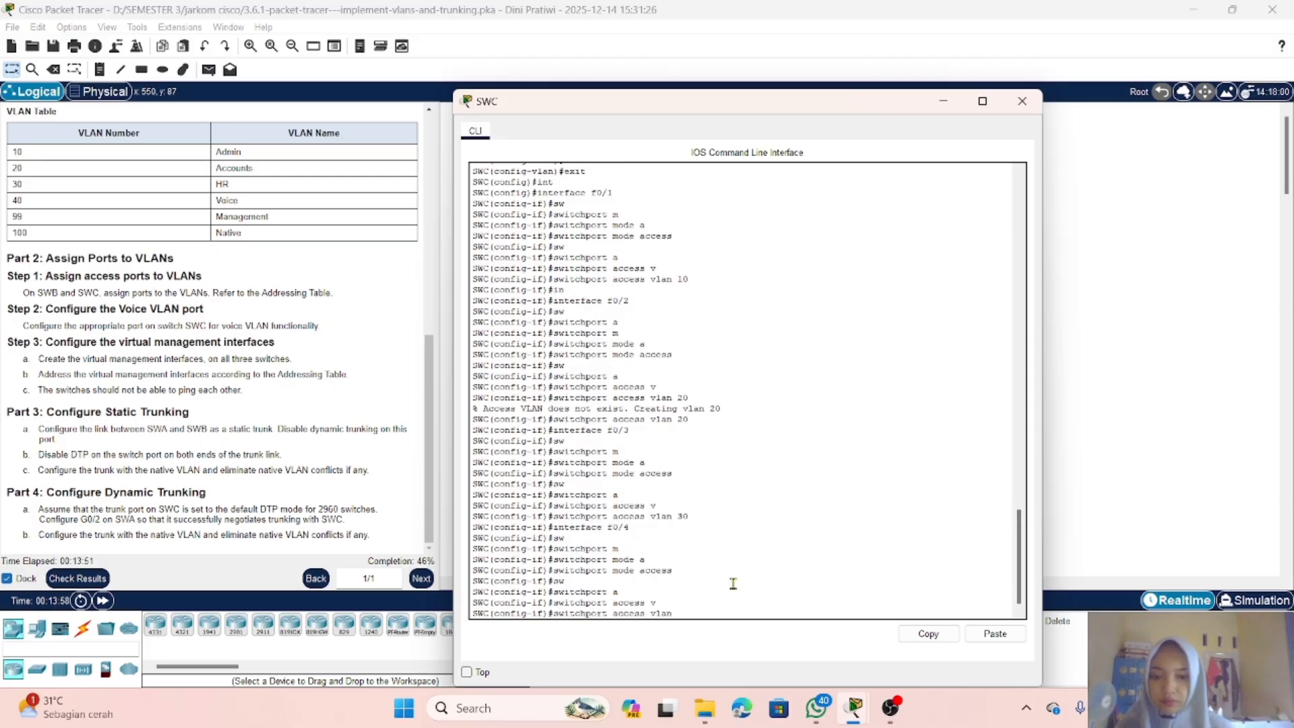
text(10)
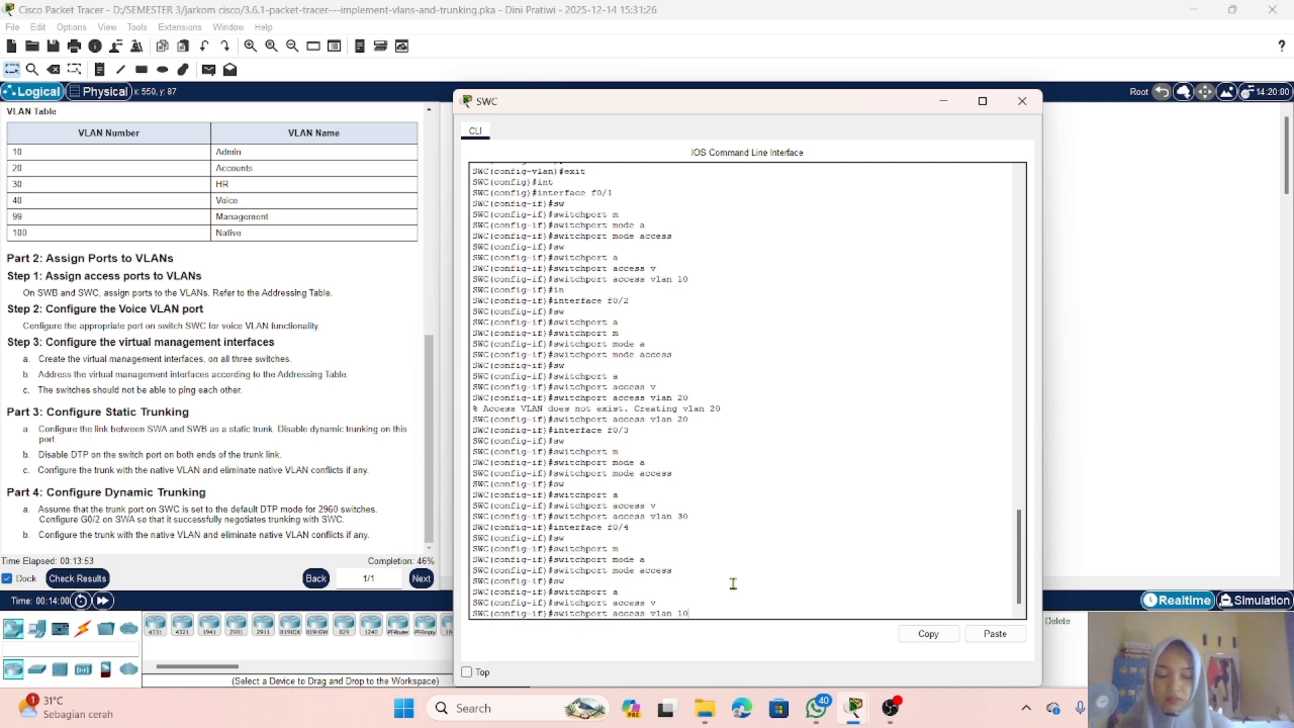
key(Return)
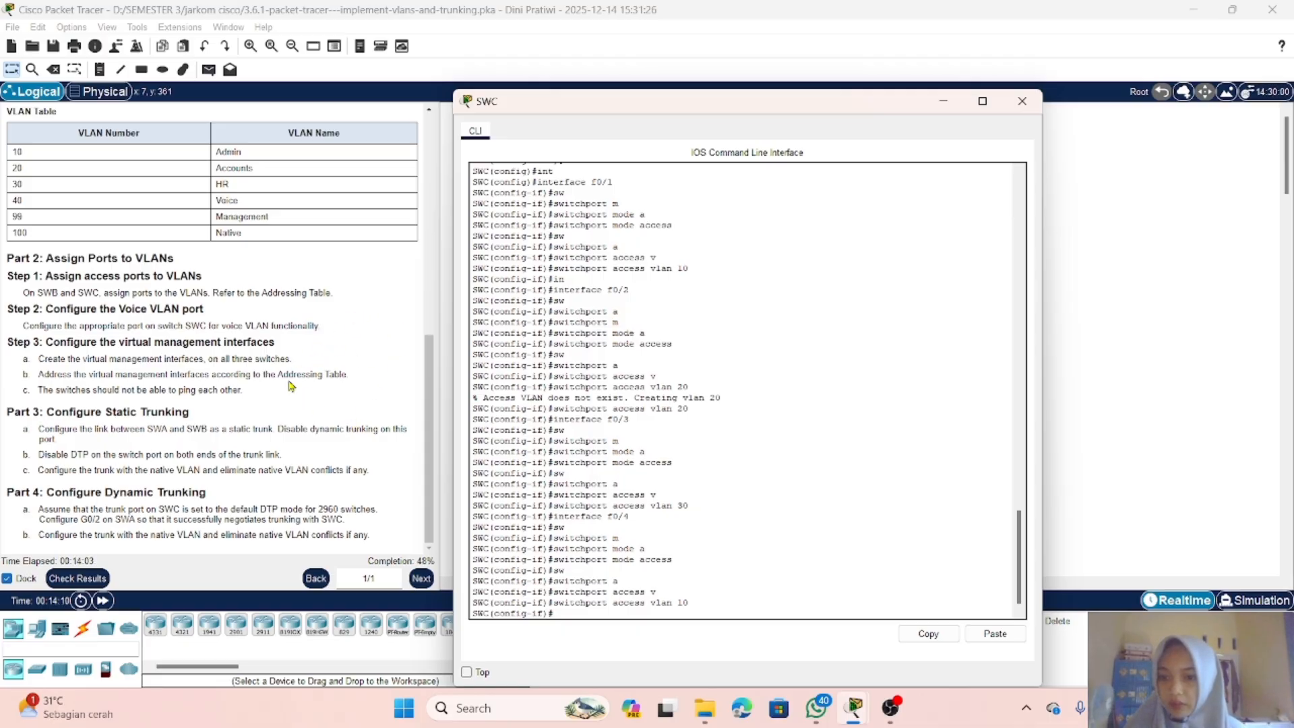
Step: Reopen SWC's command line and exit interface configuration mode
click(944, 102)
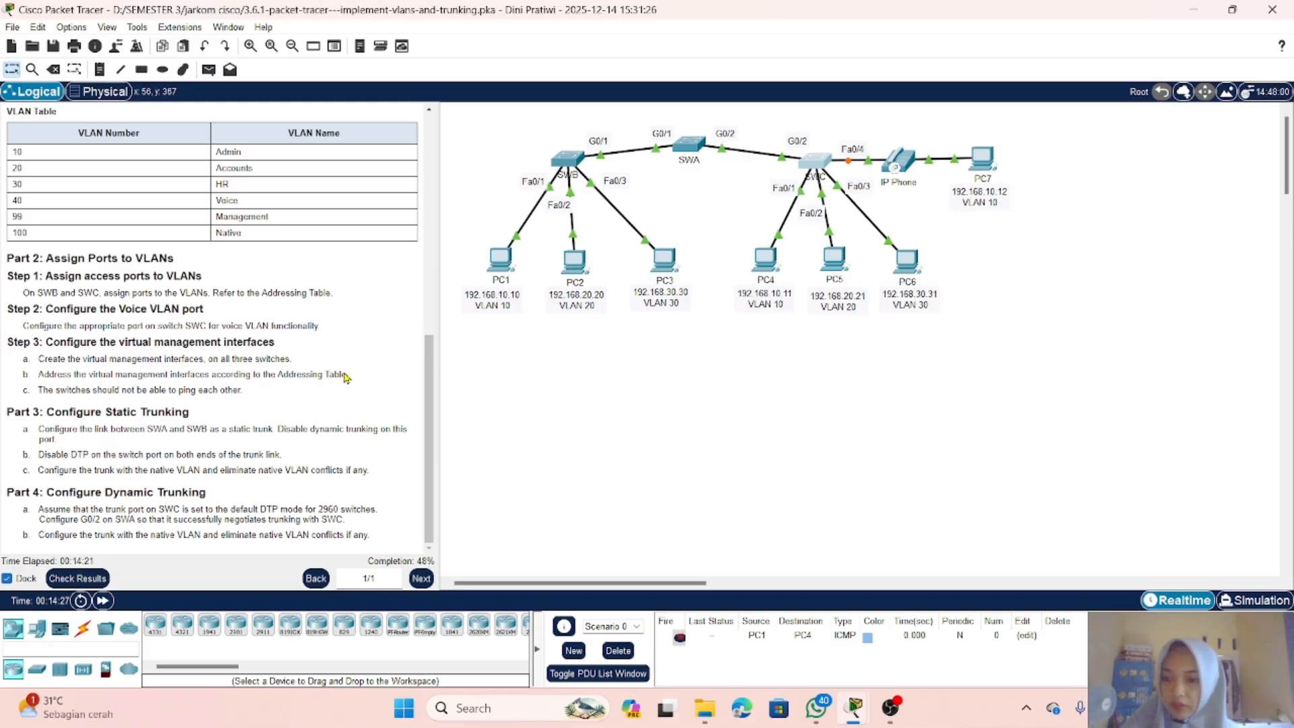
click(810, 164)
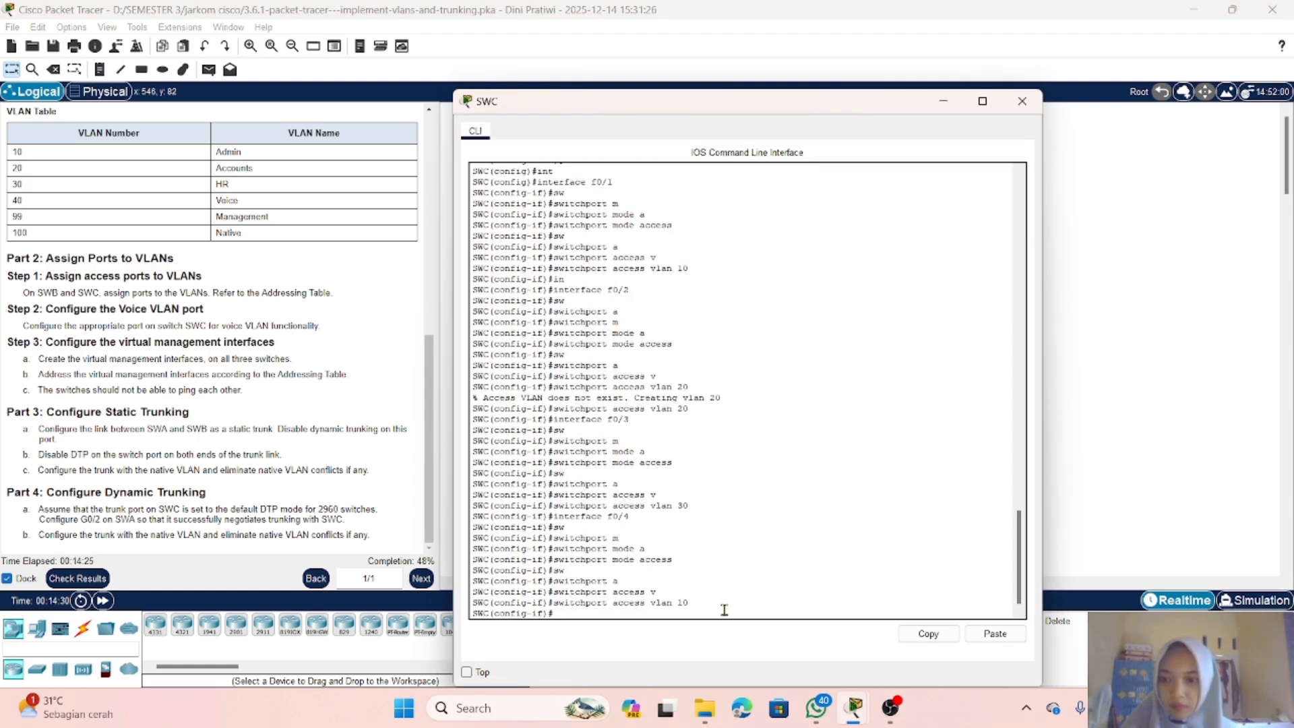
text(exit)
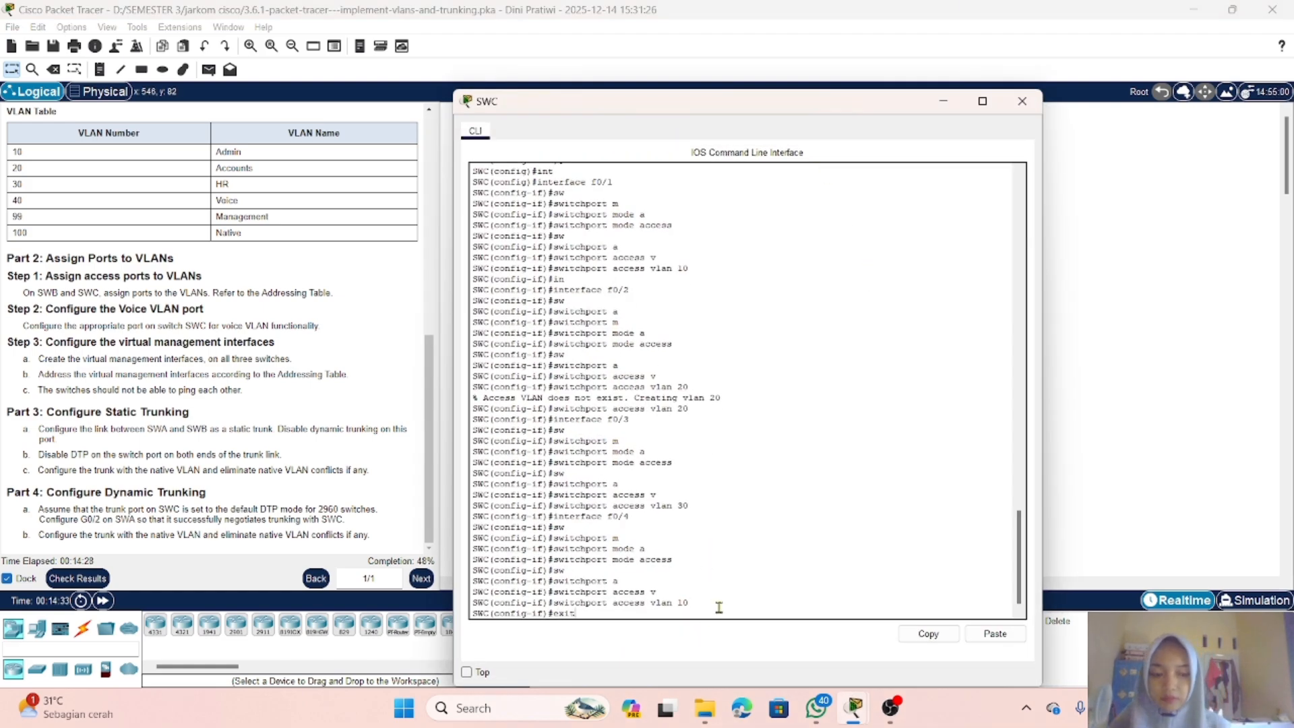
key(Return)
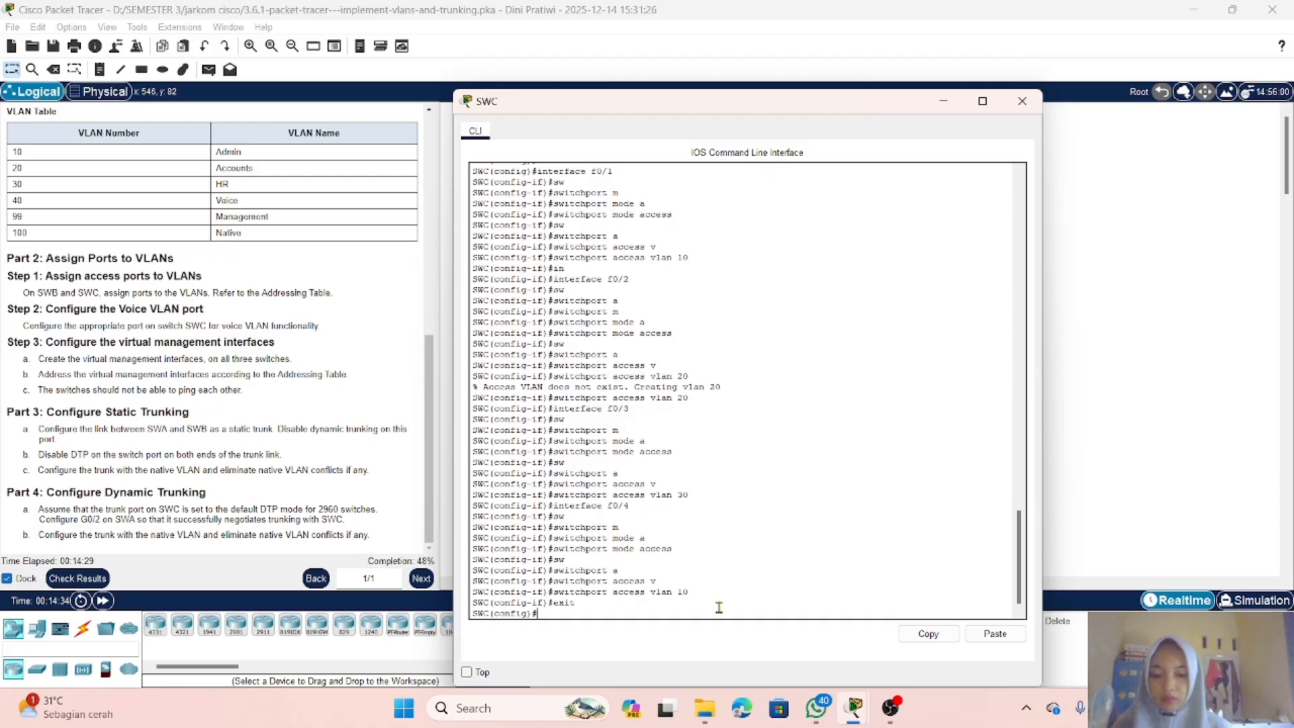
Step: Re-enter interface configuration for SWC's FastEthernet0/4 by recalling the earlier interface f0/4 command
text(int)
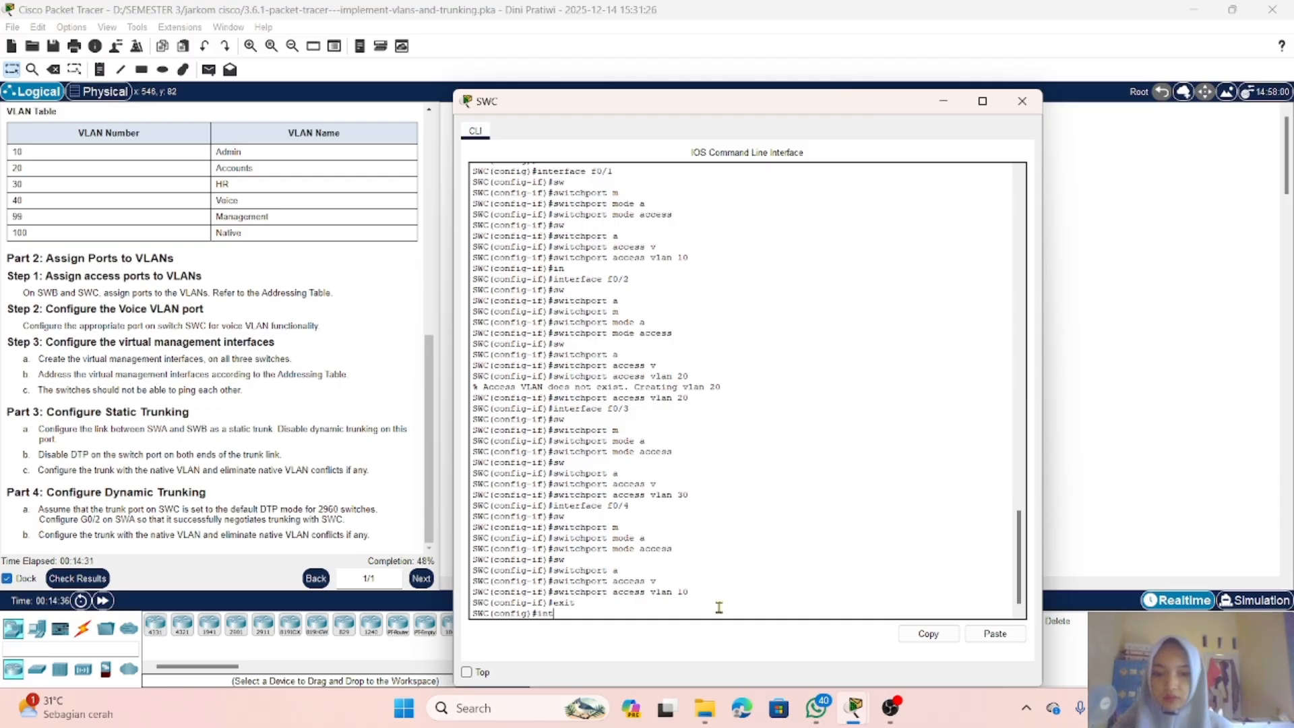
key(BackSpace)
key(BackSpace)
key(Up)
key(Up)
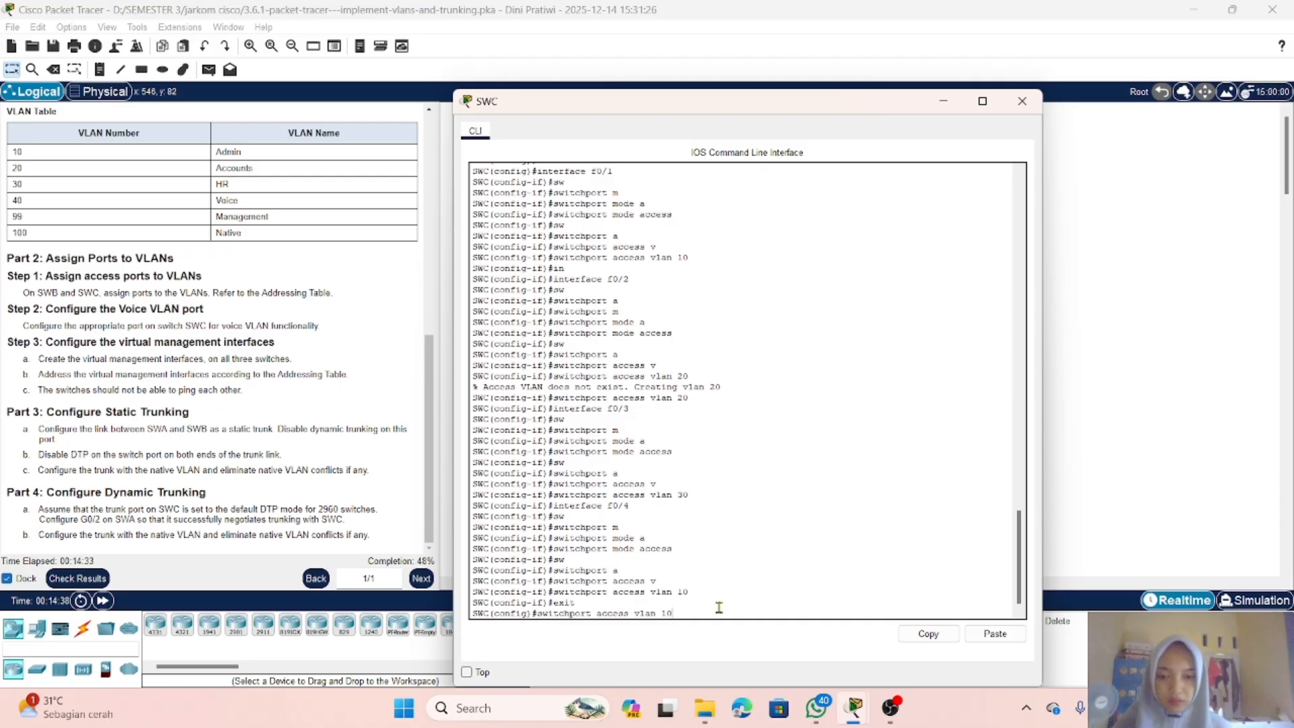
key(Up)
key(Up)
key(Up)
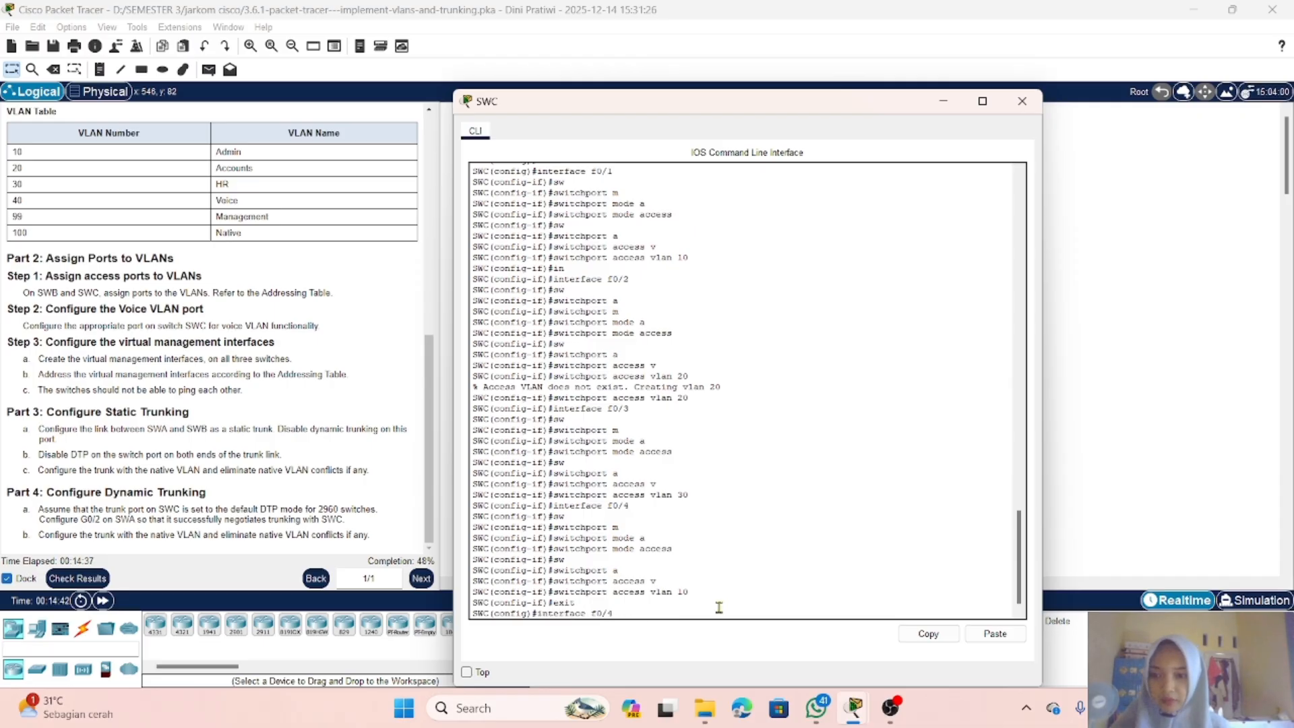
key(Return)
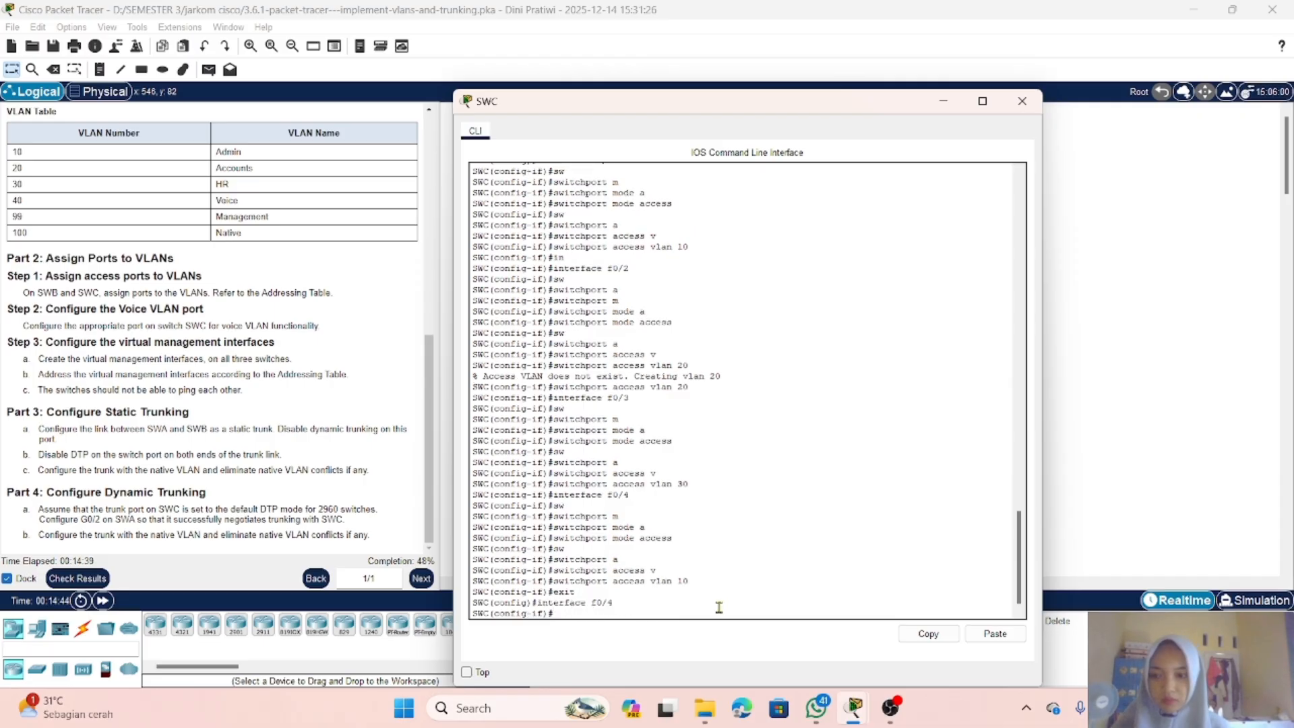
Step: Set SWC's FastEthernet0/4 to trust CoS markings with the mls qos trust cos command
text(mls)
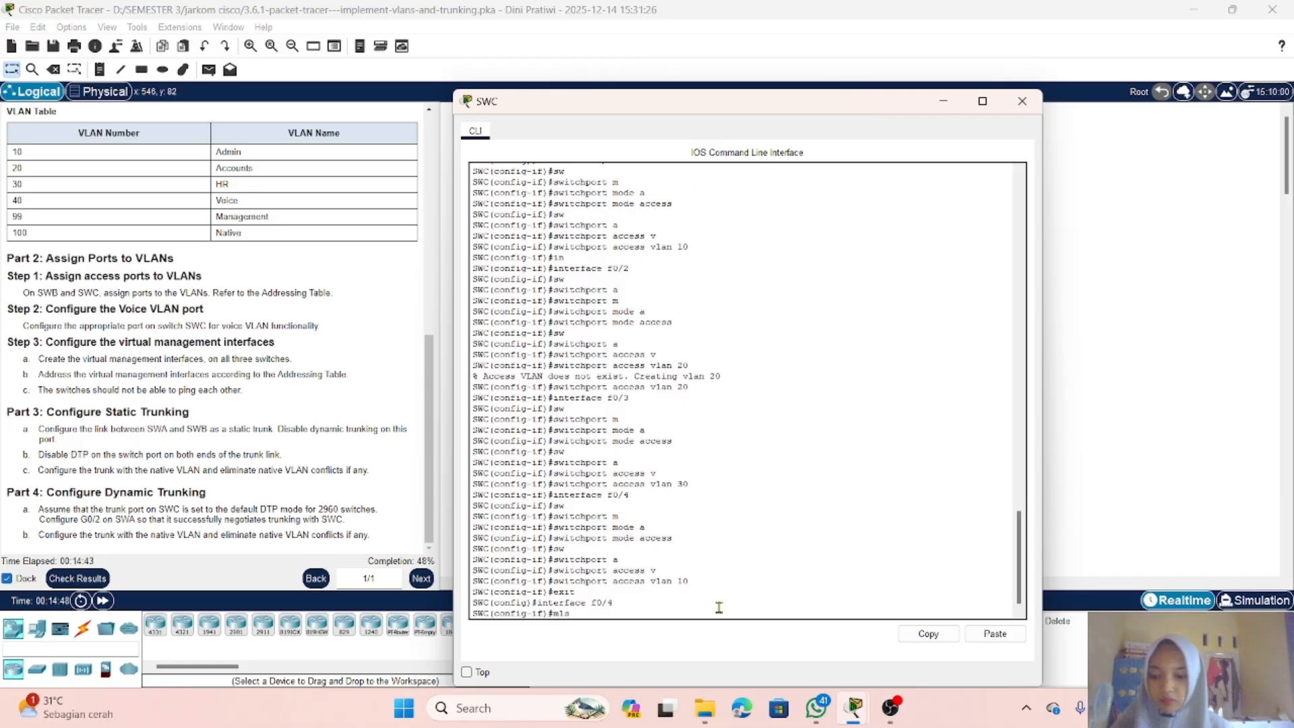
text( q)
key(Tab)
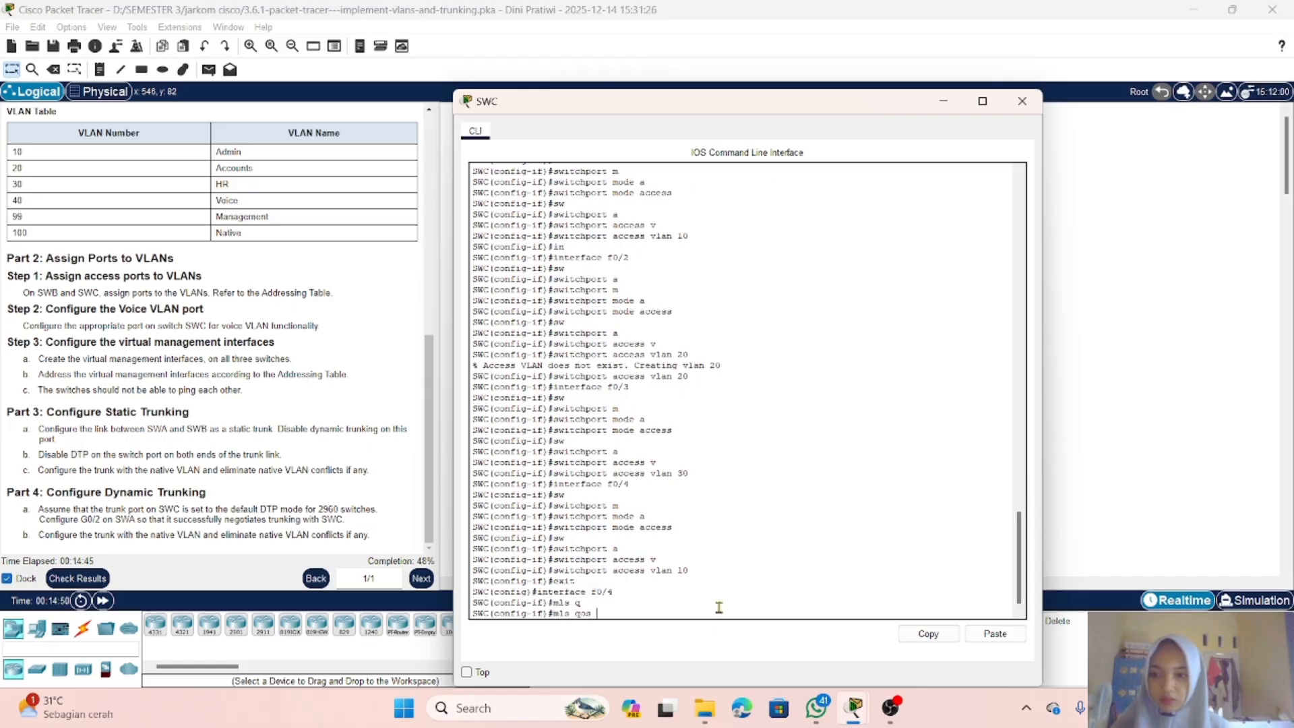
text(t)
key(Tab)
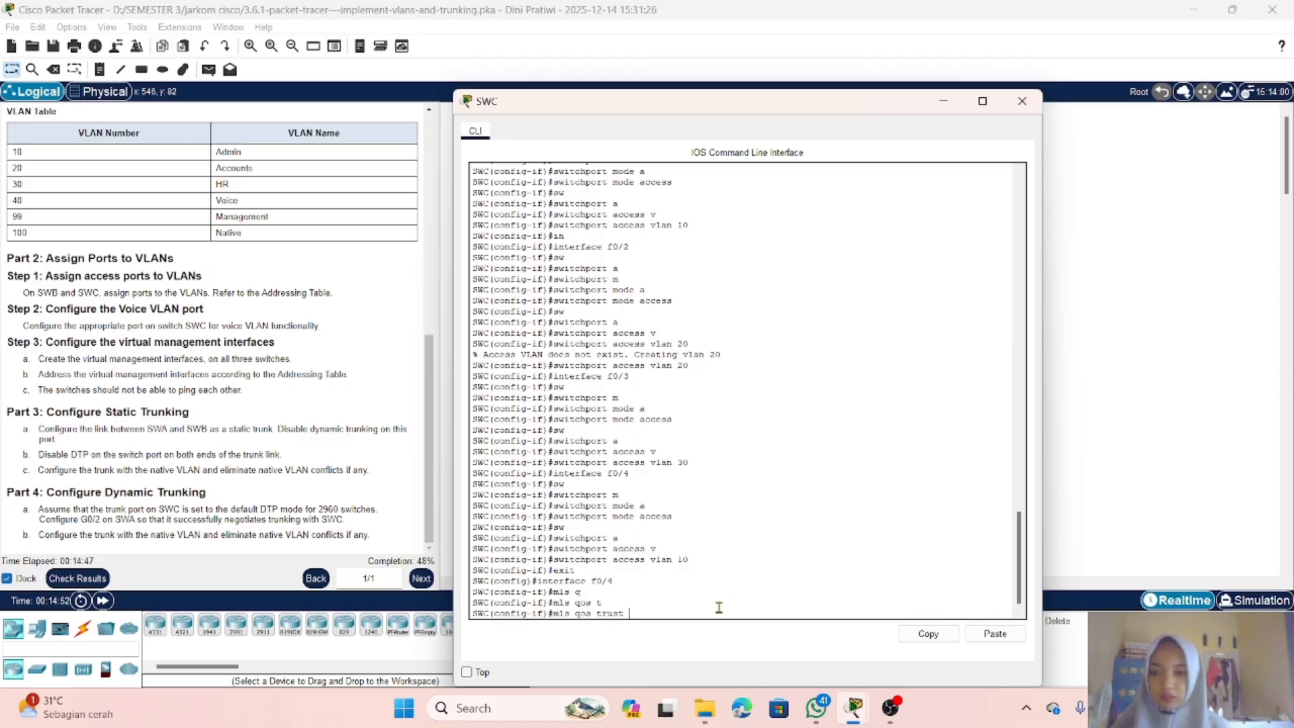
text(c)
key(Tab)
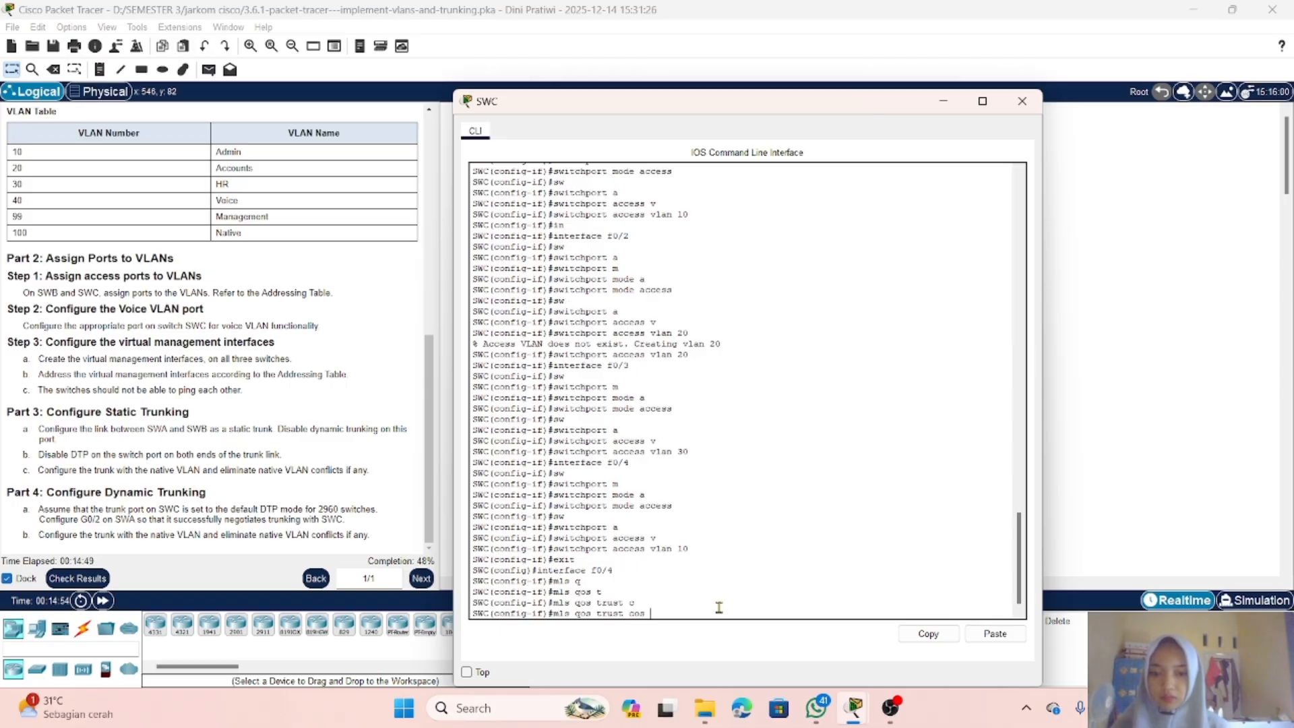
key(Return)
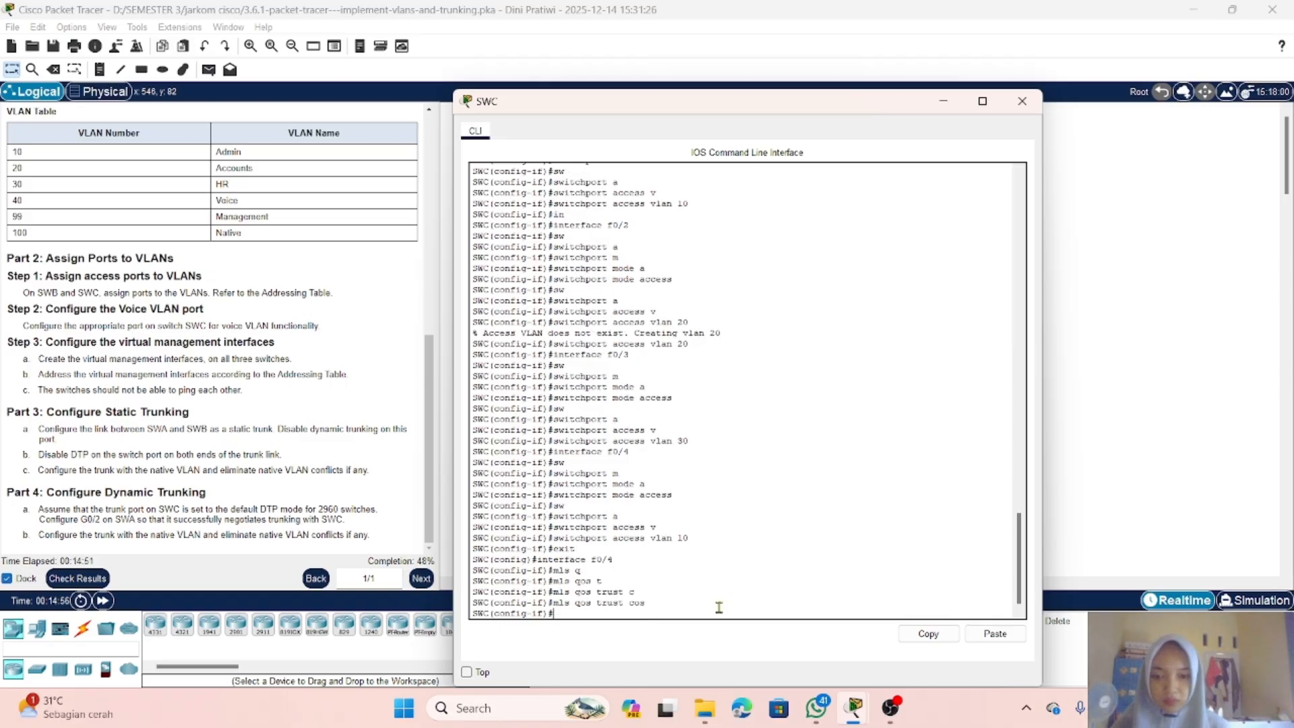
Step: Assign voice VLAN 40 to SWC's FastEthernet0/4 with switchport voice vlan 40
text(sw)
key(Tab)
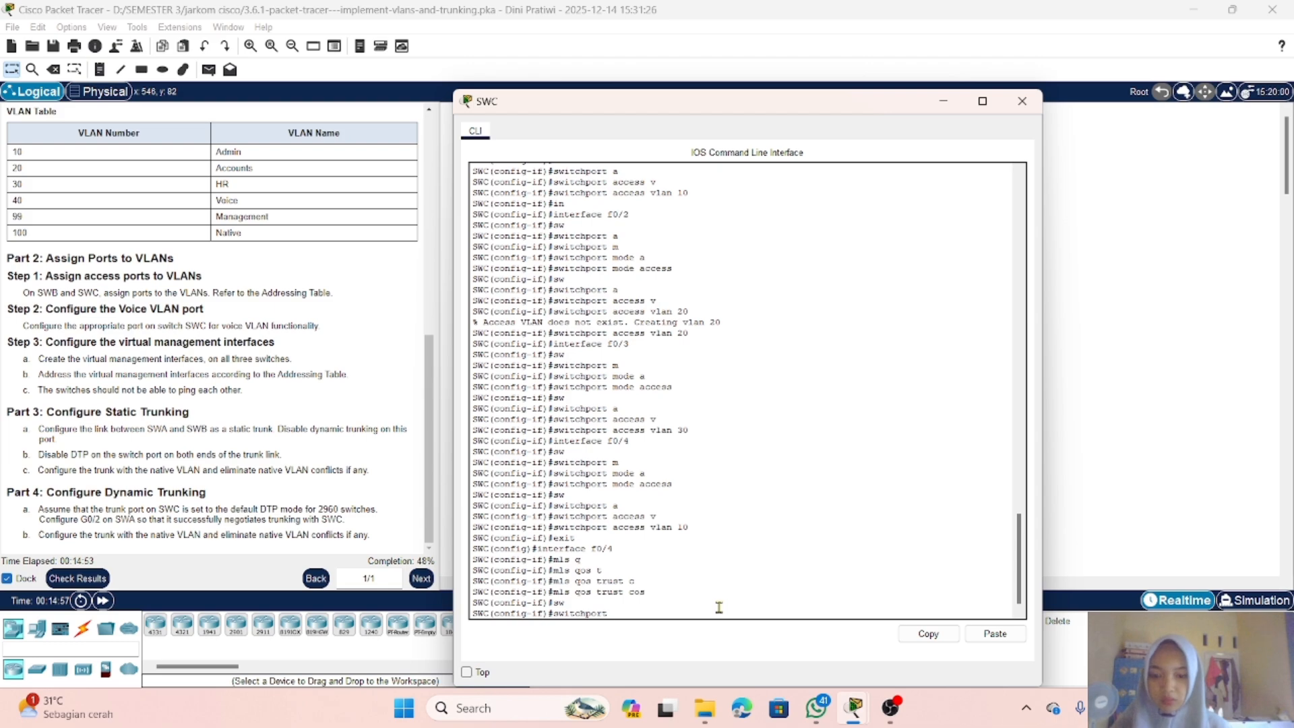
text(v)
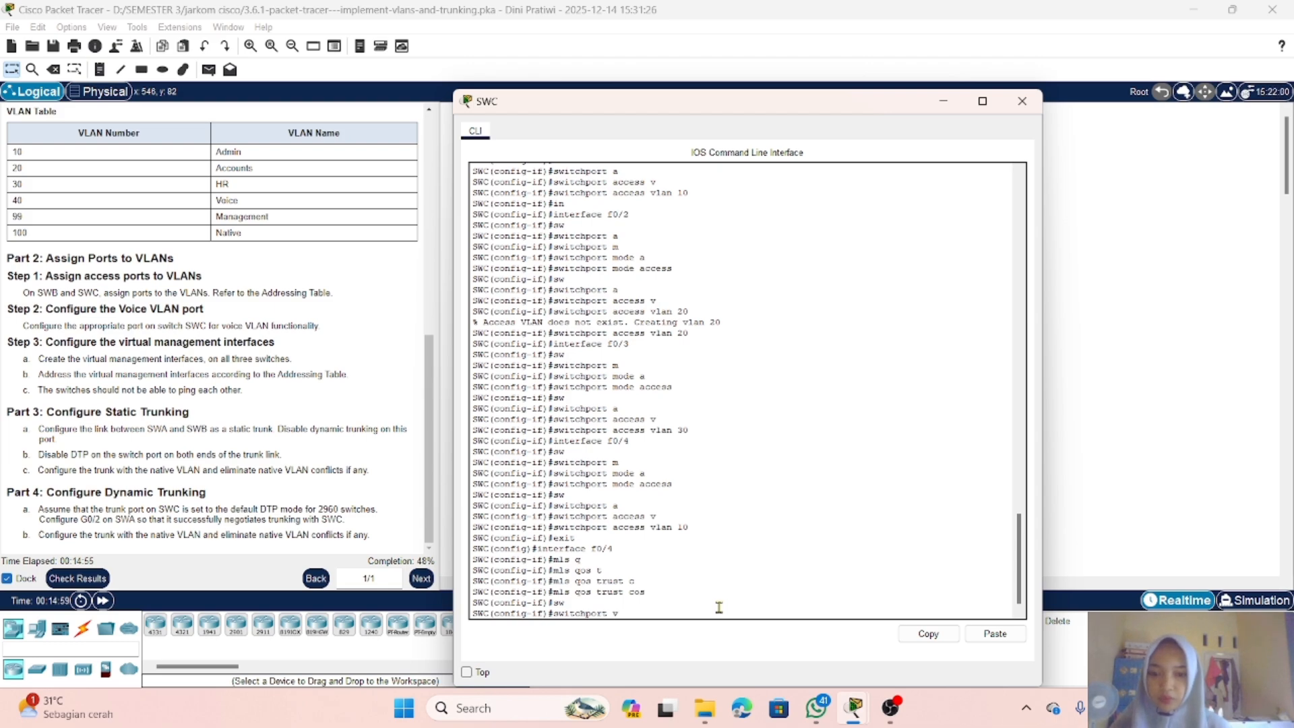
key(Tab)
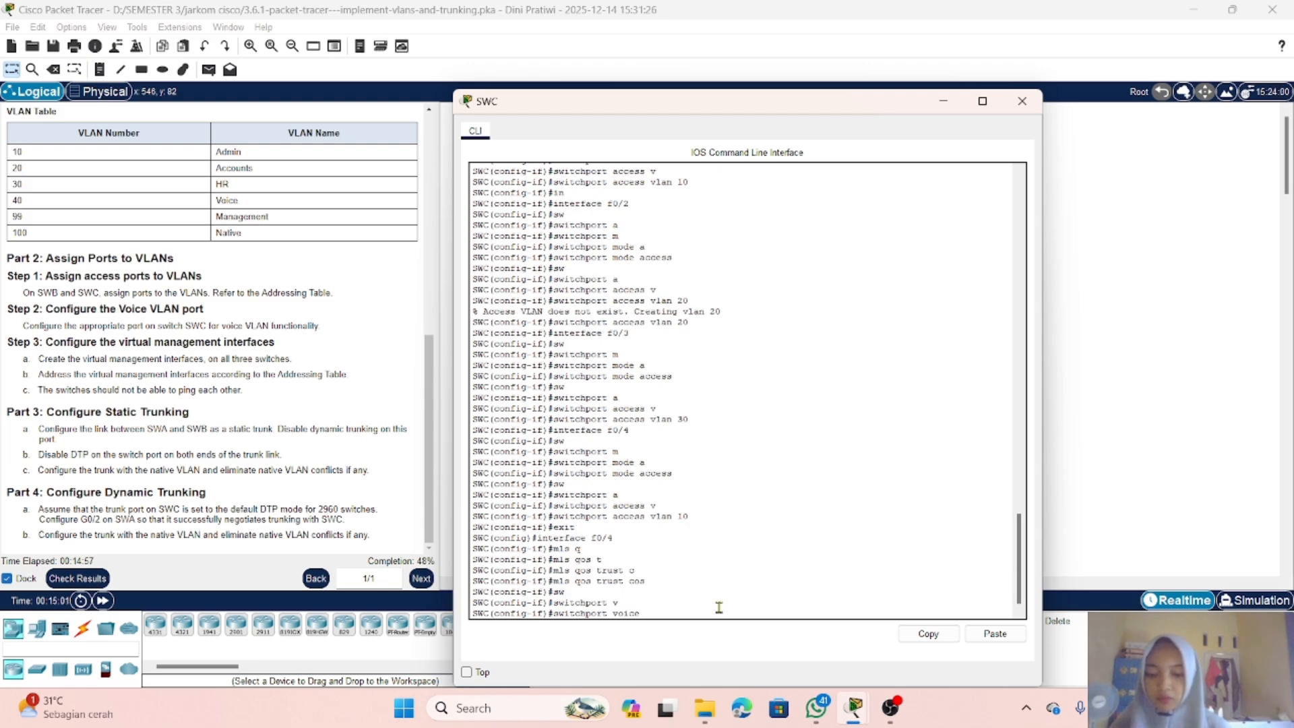
text(v)
key(Tab)
text(40)
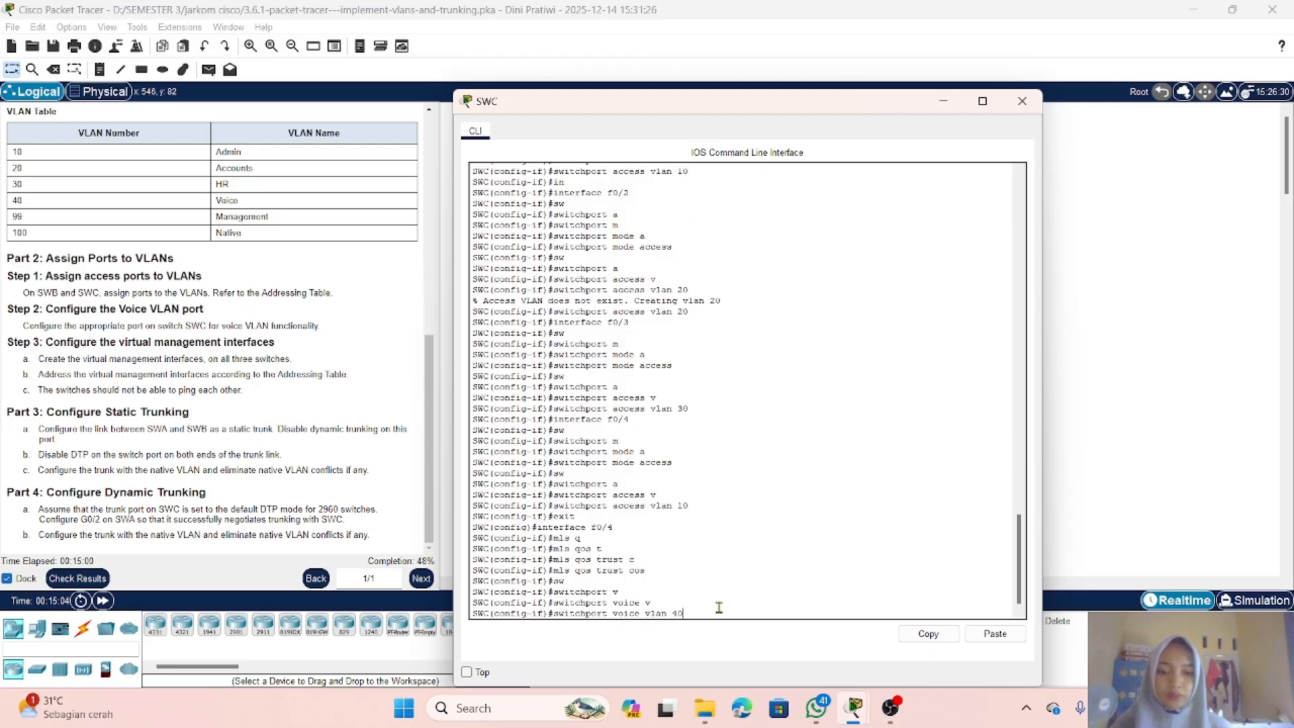
key(Return)
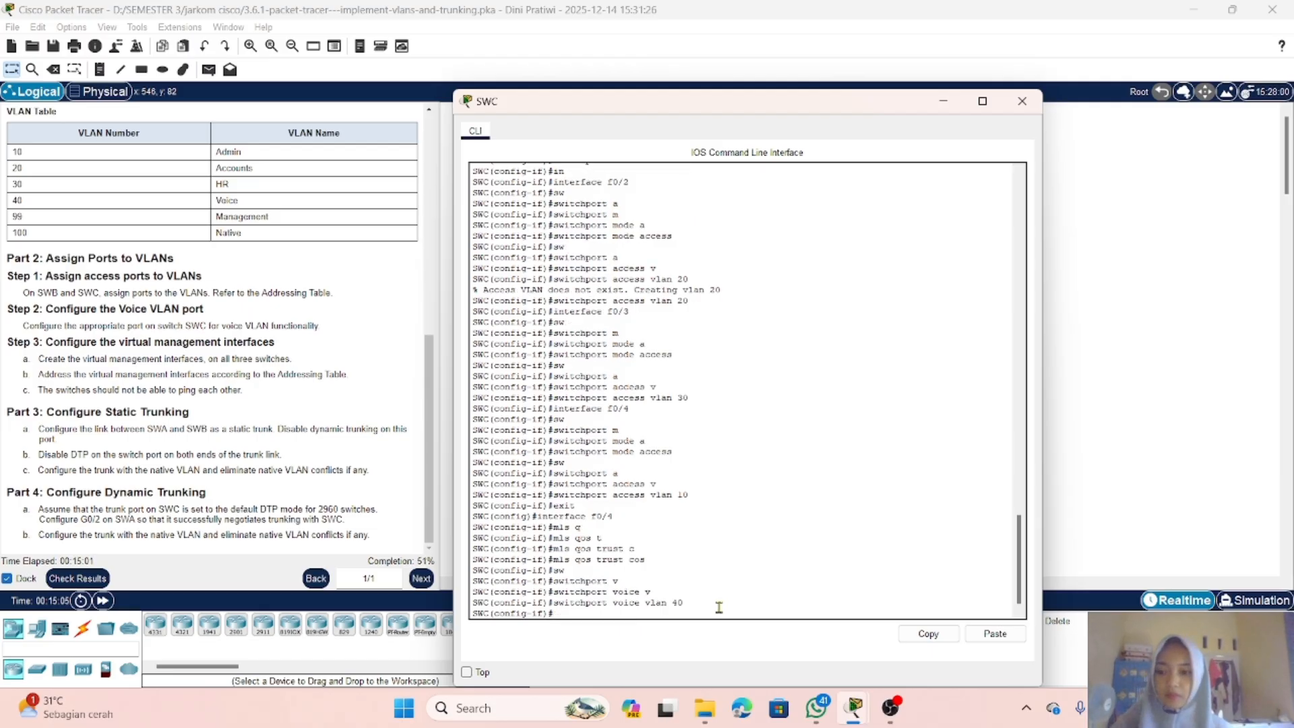
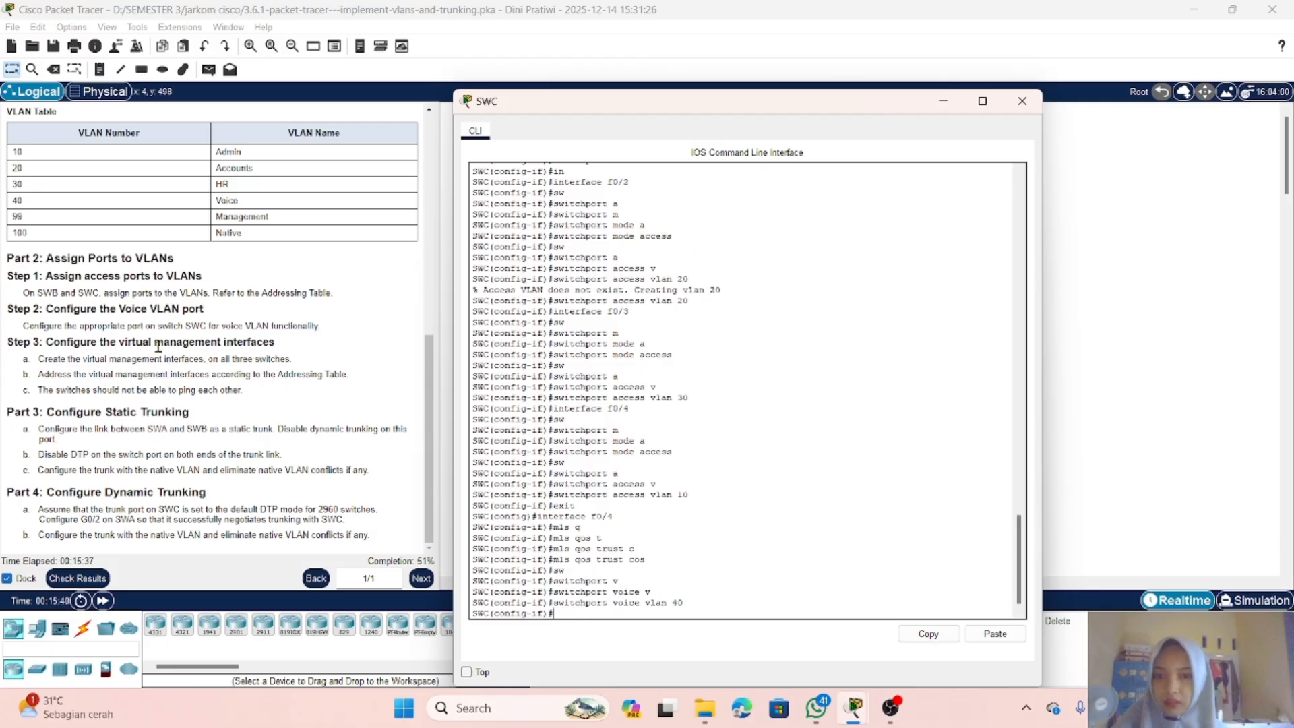
Step: Open SWA's command line and enter privileged EXEC and global configuration modes with en and conf t
click(944, 104)
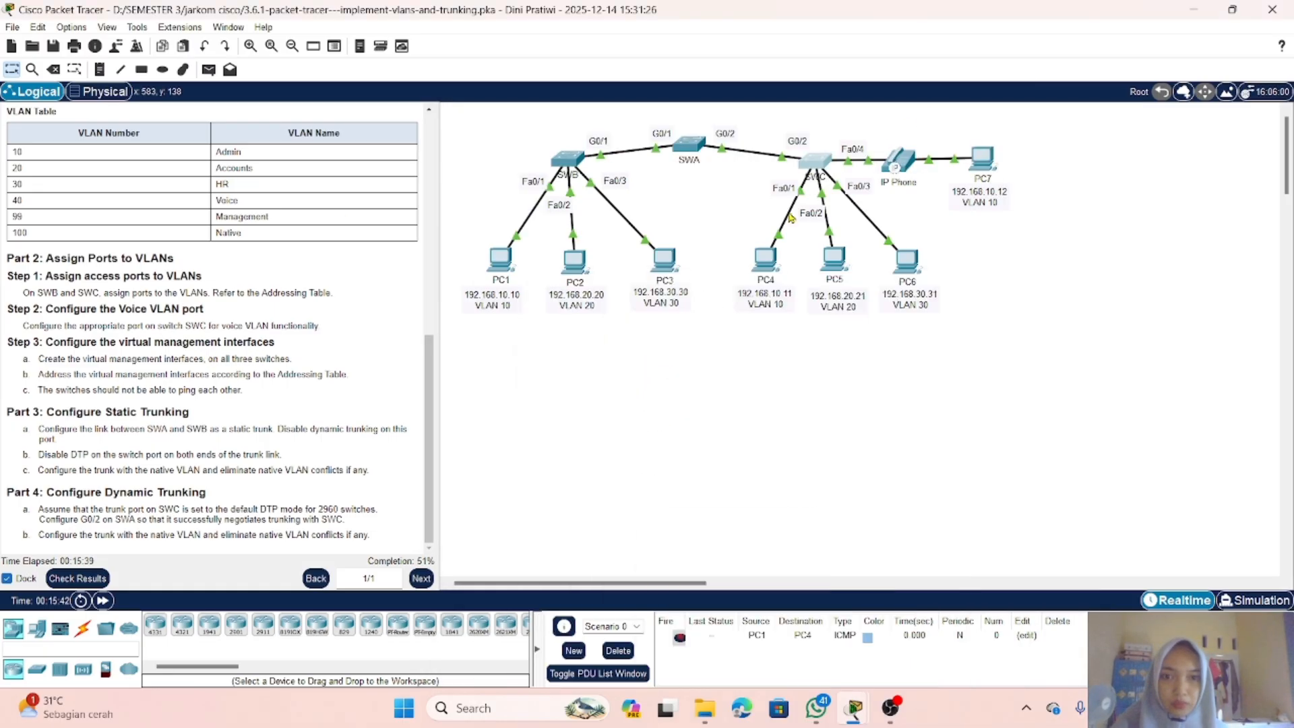
click(815, 161)
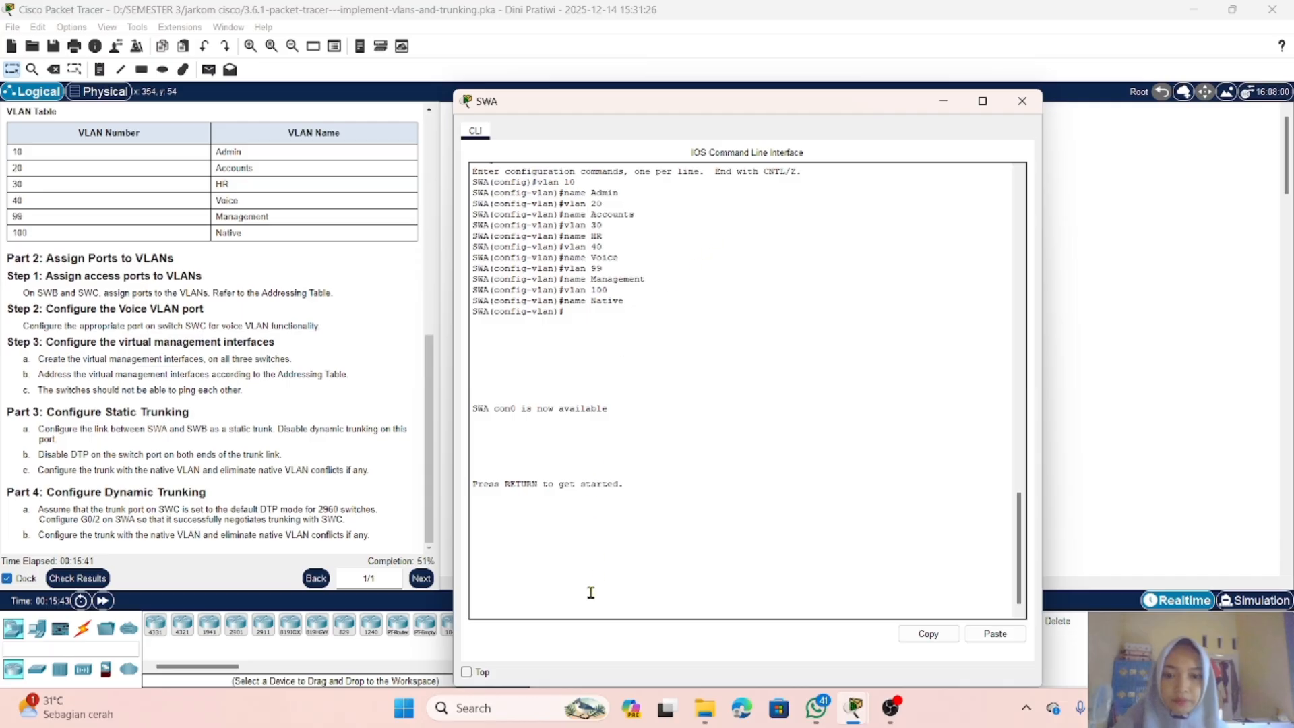
key(Return)
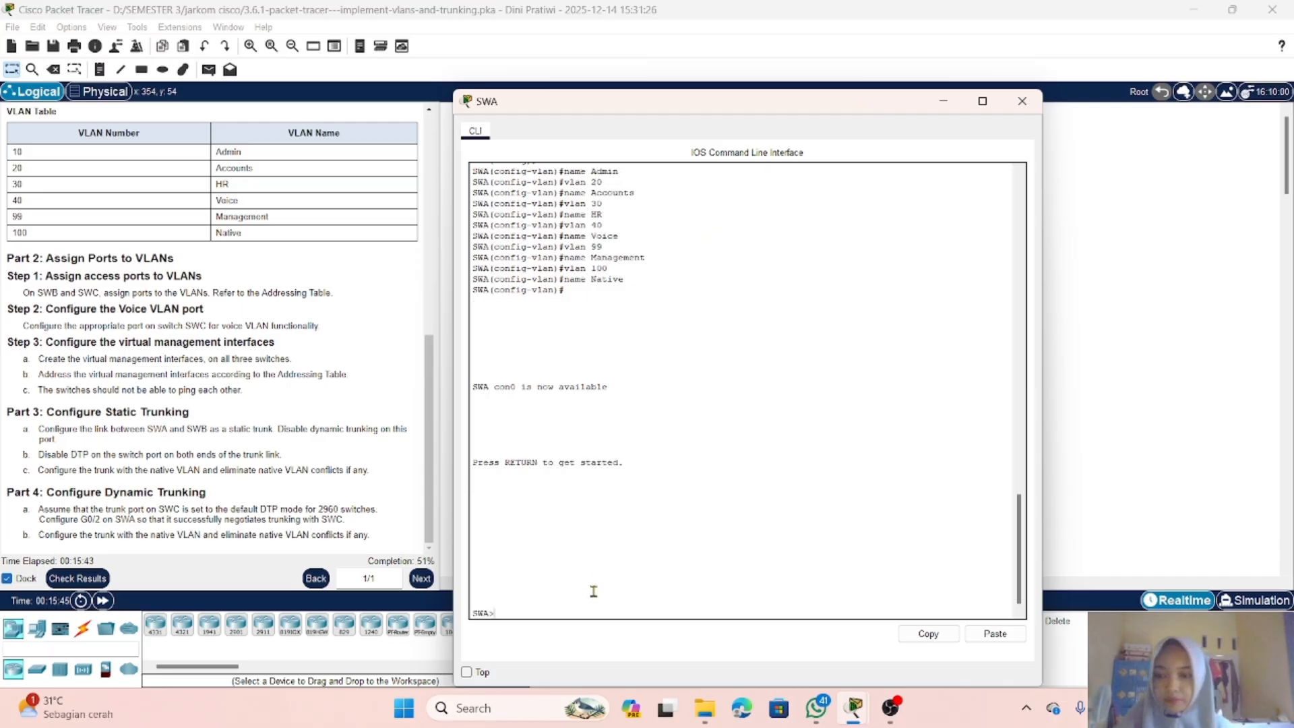
text(en)
key(Return)
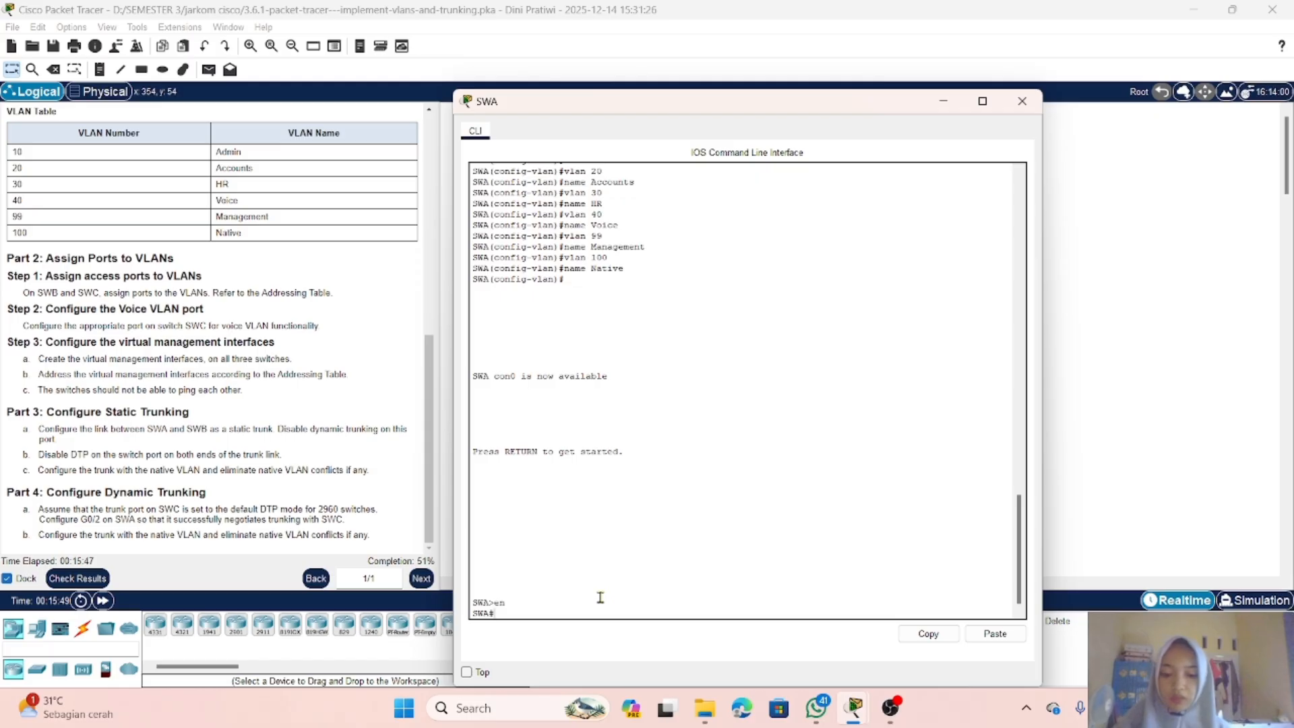
text(conf t)
key(Return)
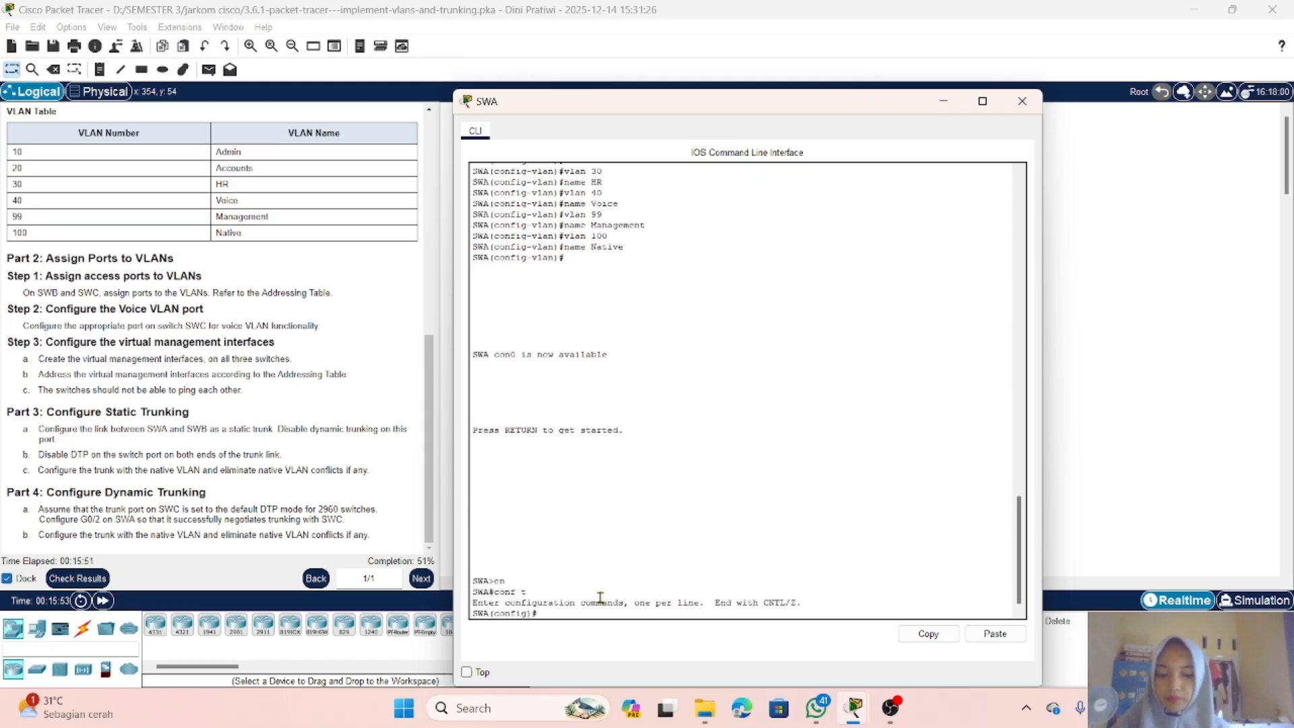
Step: Create SWA's management interface with the interface vlan 99 command
text(in)
key(Tab)
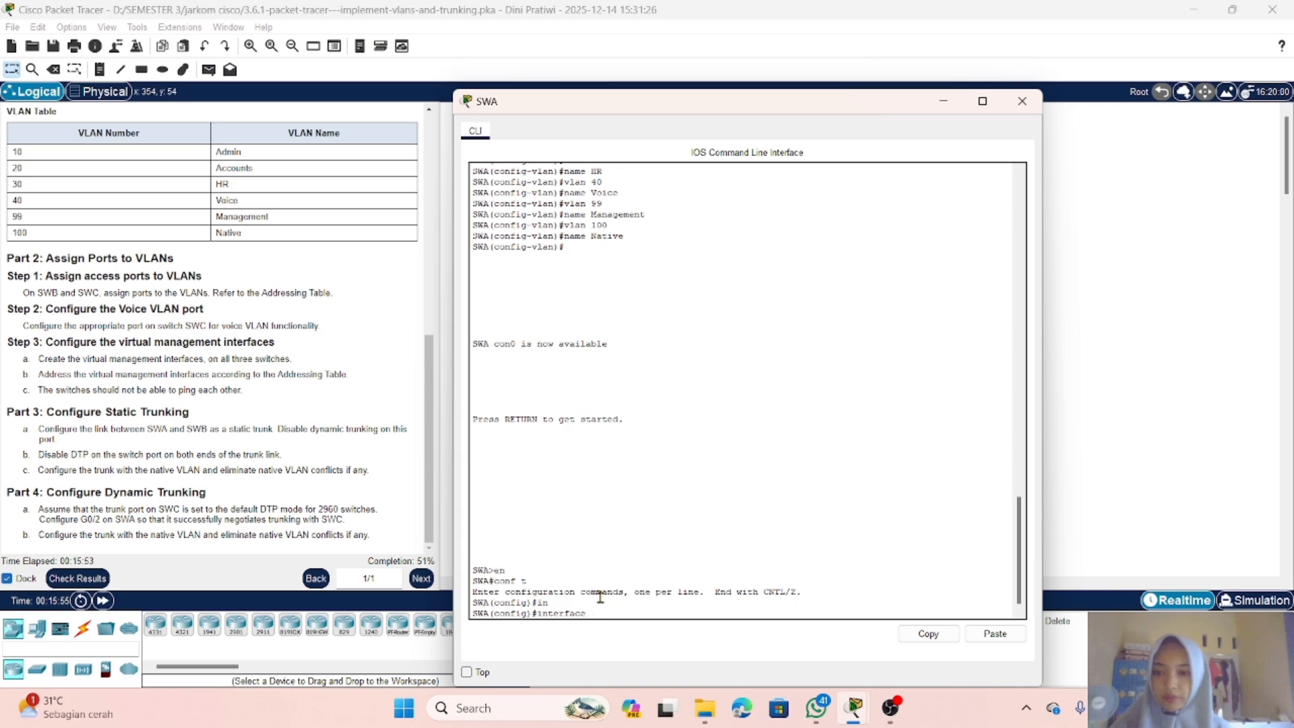
text(v)
key(Tab)
text(9)
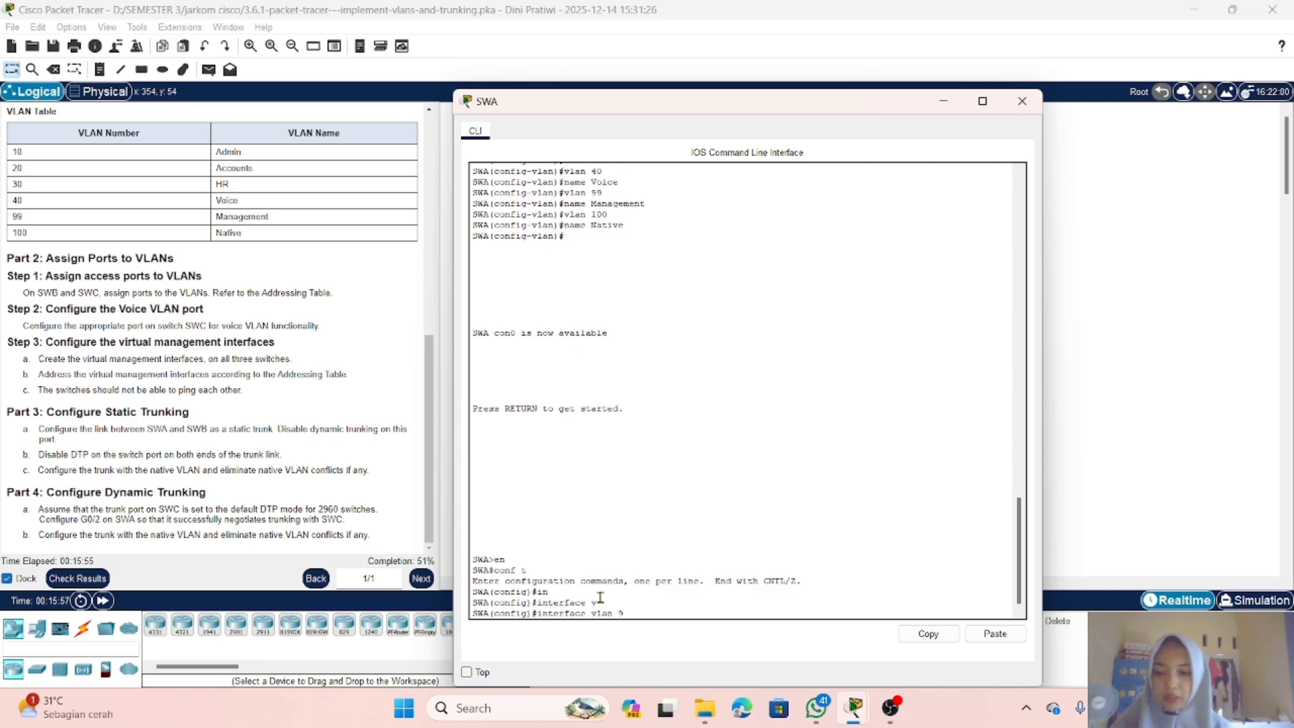
text(9)
key(Return)
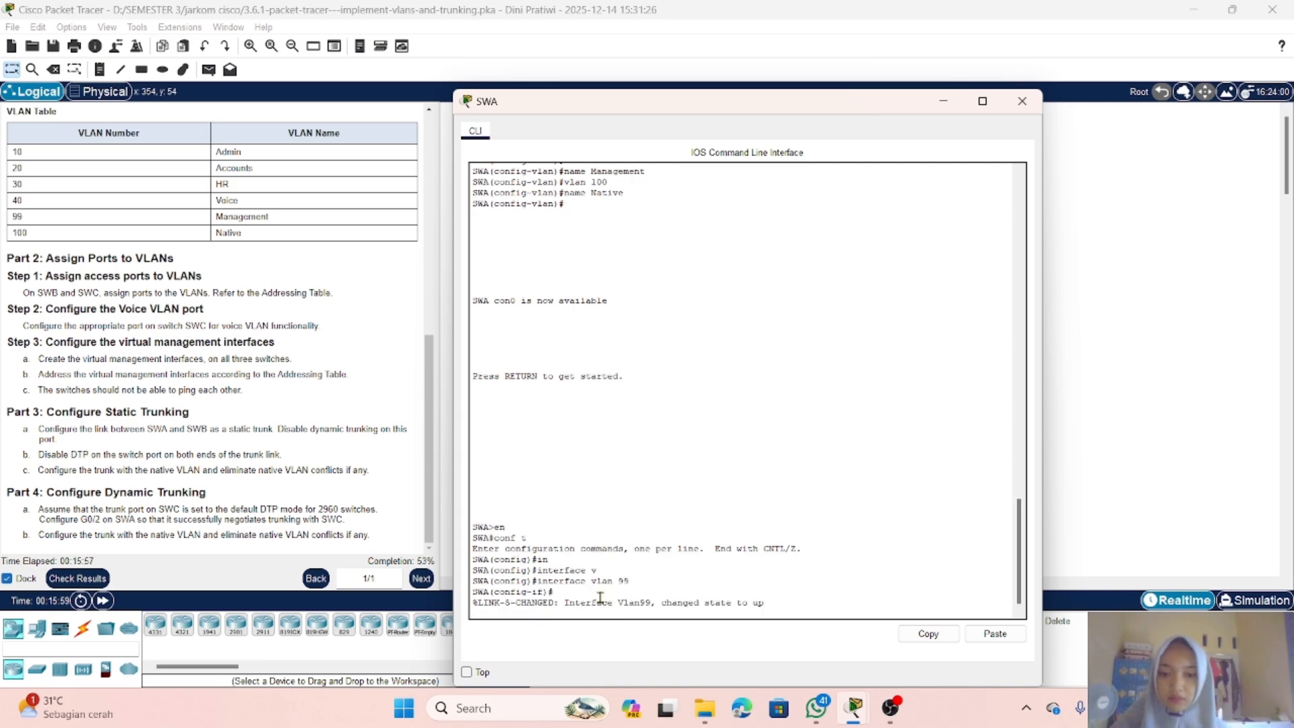
key(Return)
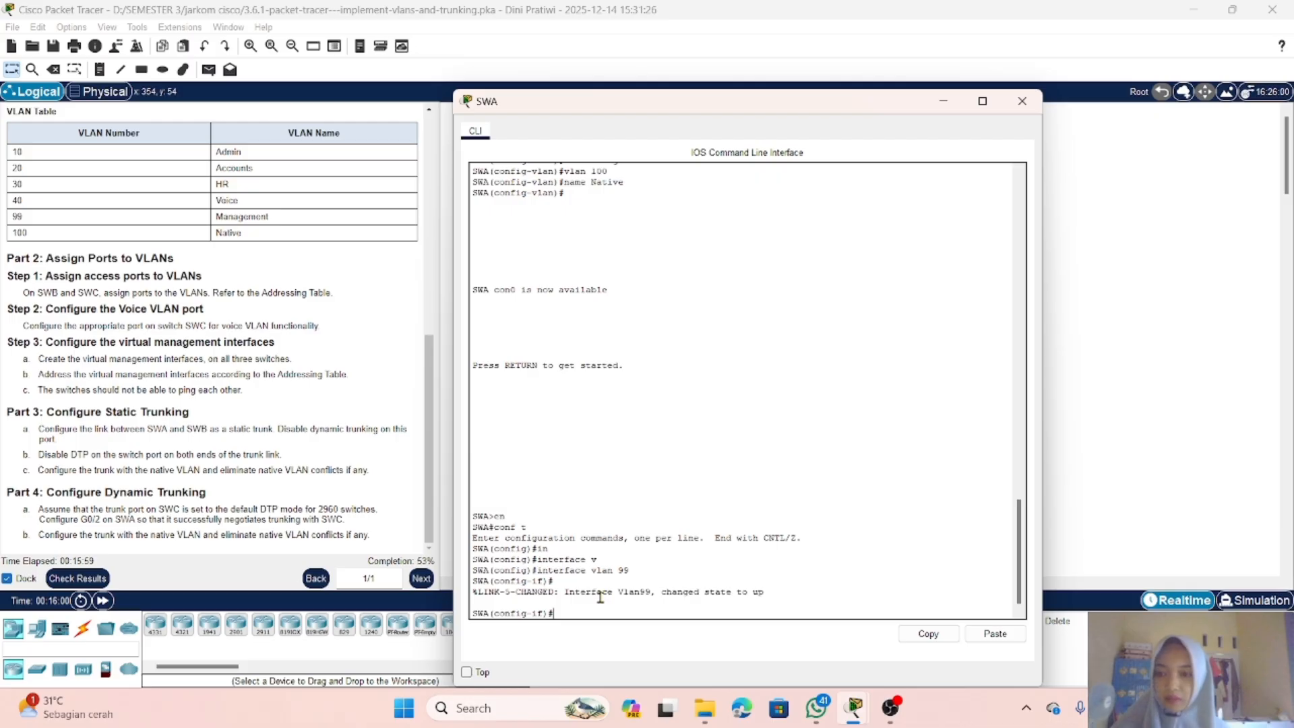
Step: Assign SWA's VLAN 99 interface the IP address 192.168.99.252 with subnet mask 255.255.255.0
text(ip a)
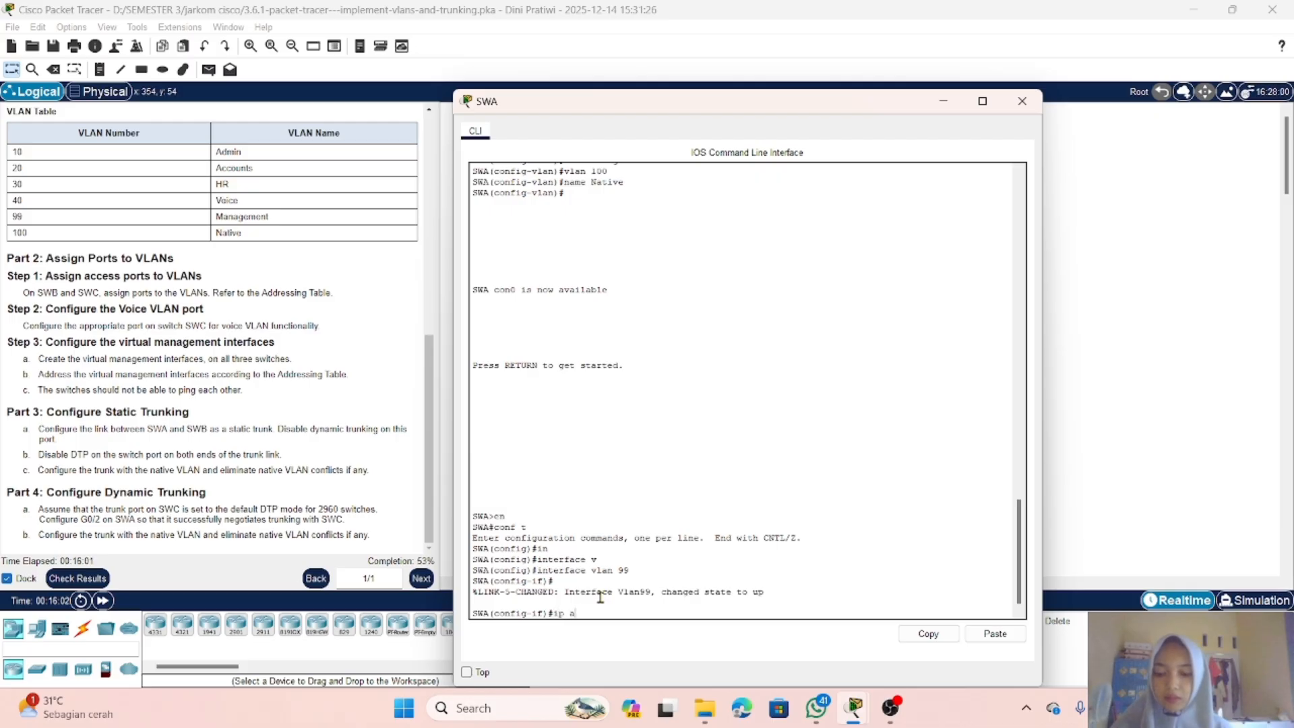
key(Tab)
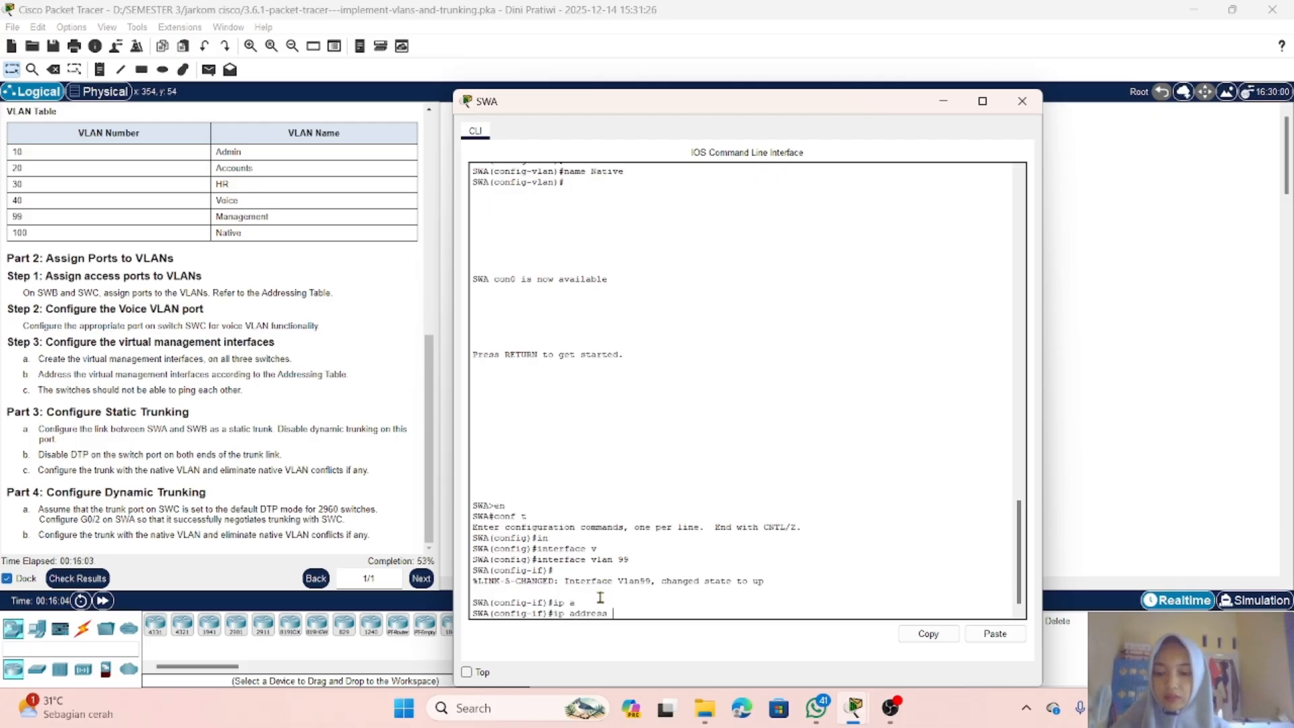
text(192)
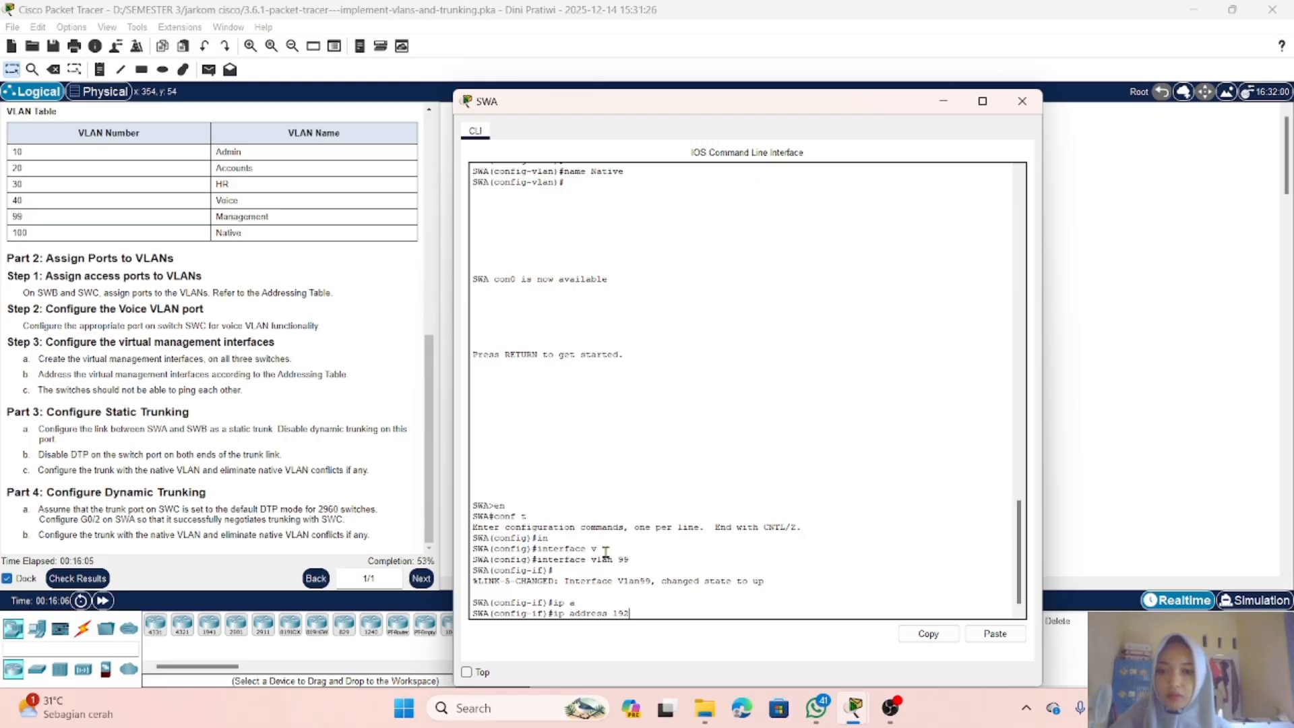
scroll(277, 223, up, 5)
scroll(277, 223, up, 2)
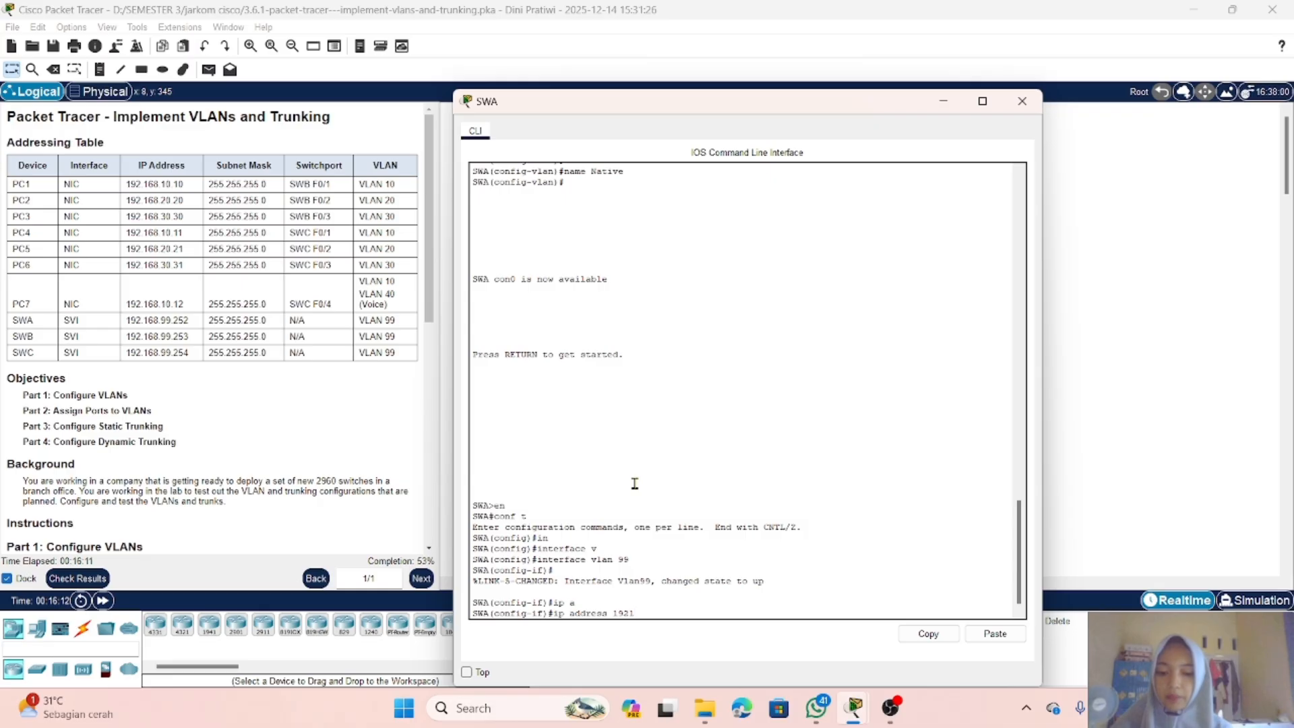
text(168.)
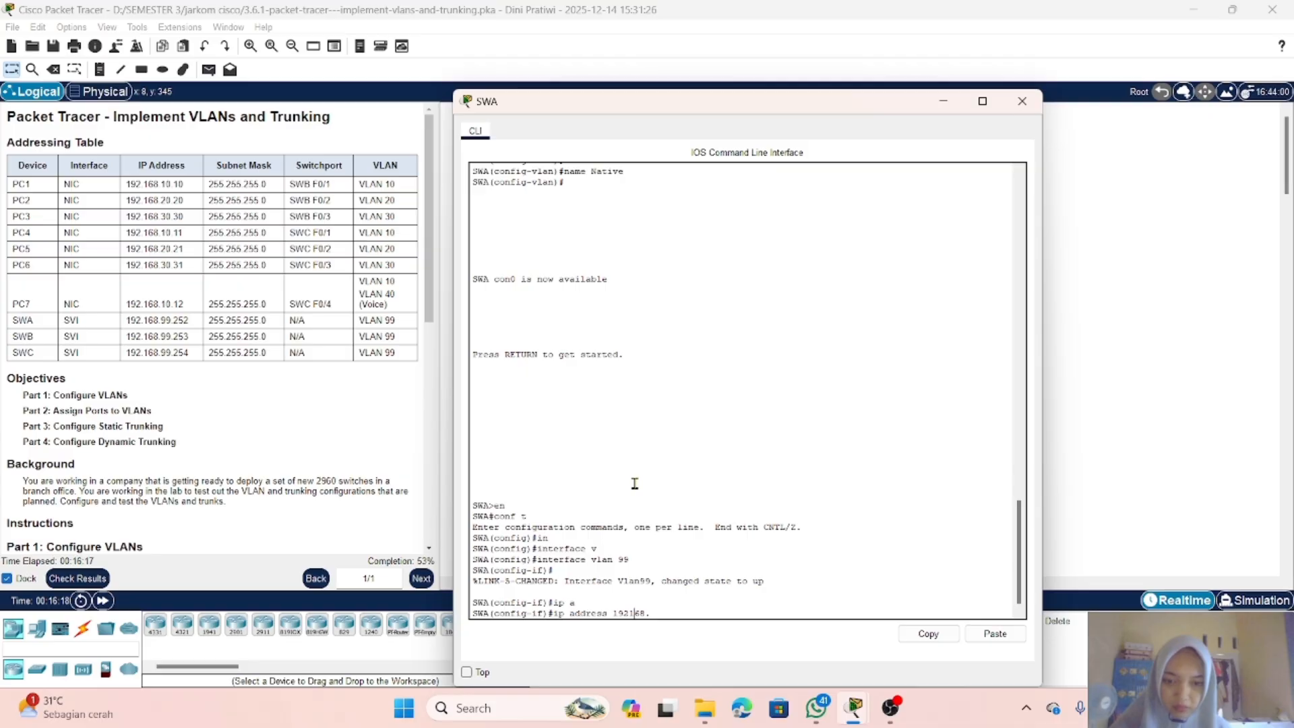
text(.99)
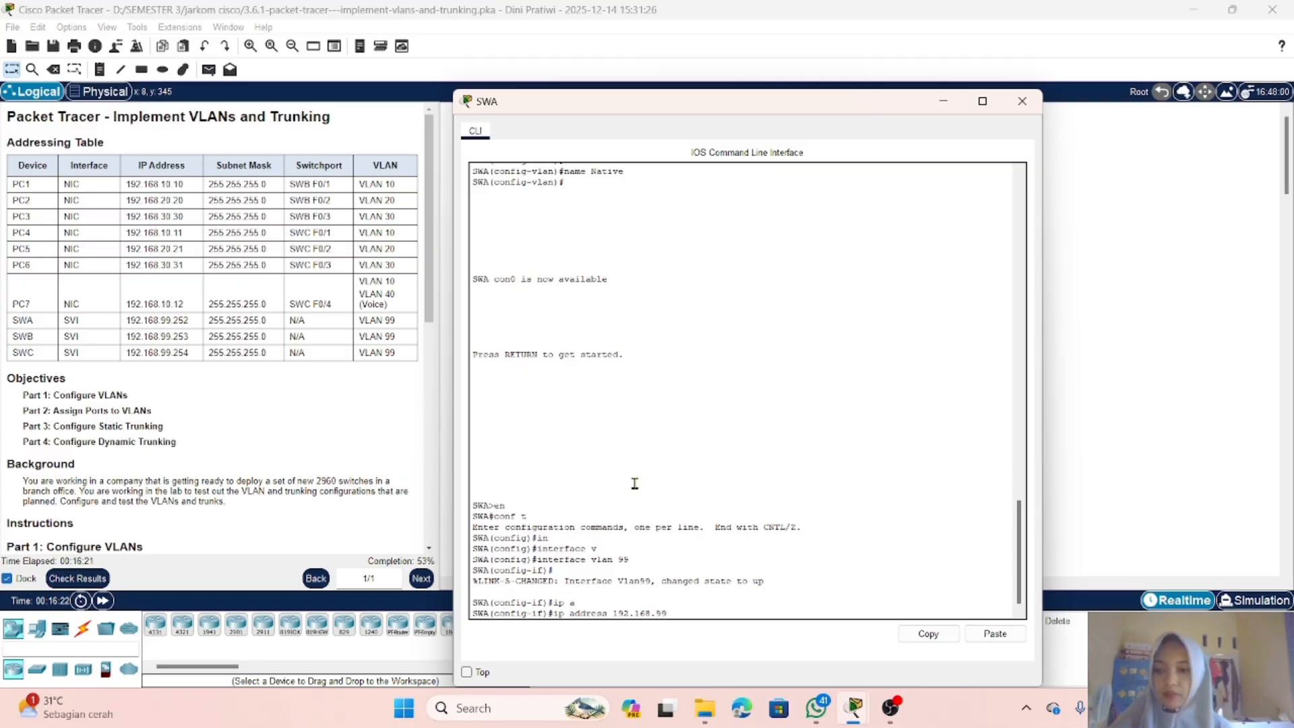
text(.)
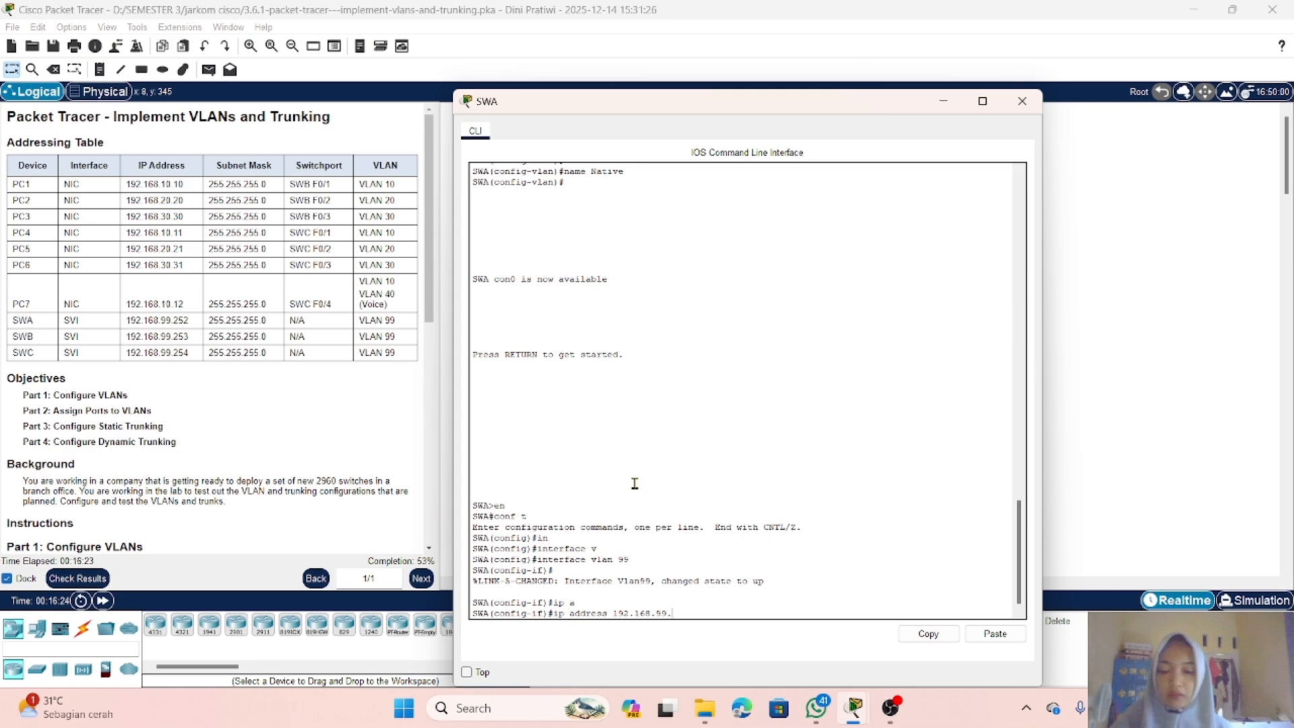
text(252)
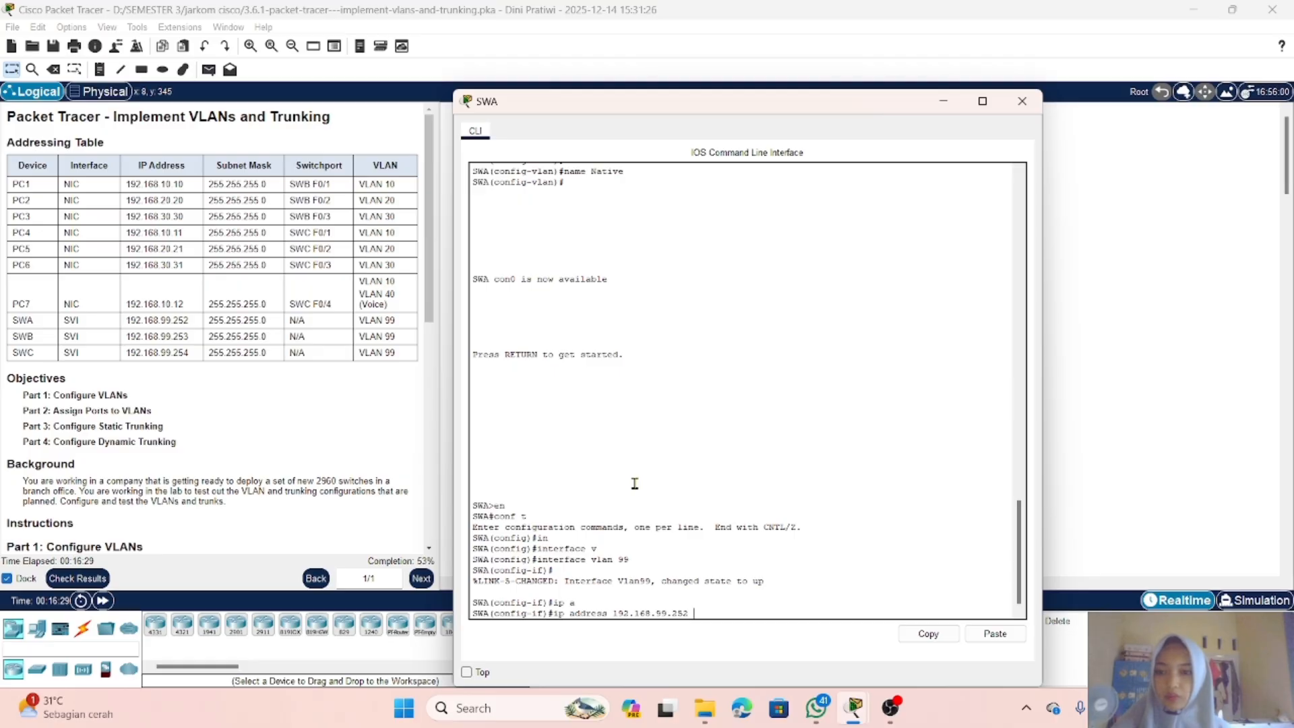
text( 255)
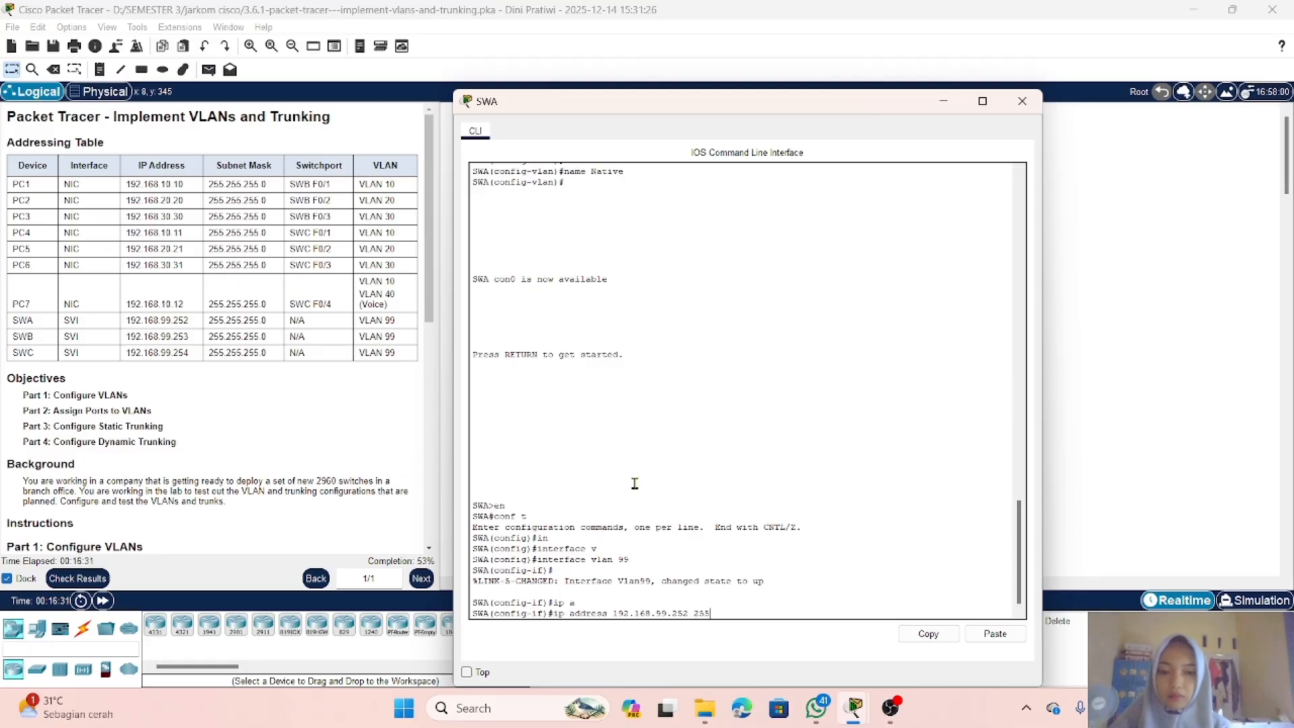
text(.255.)
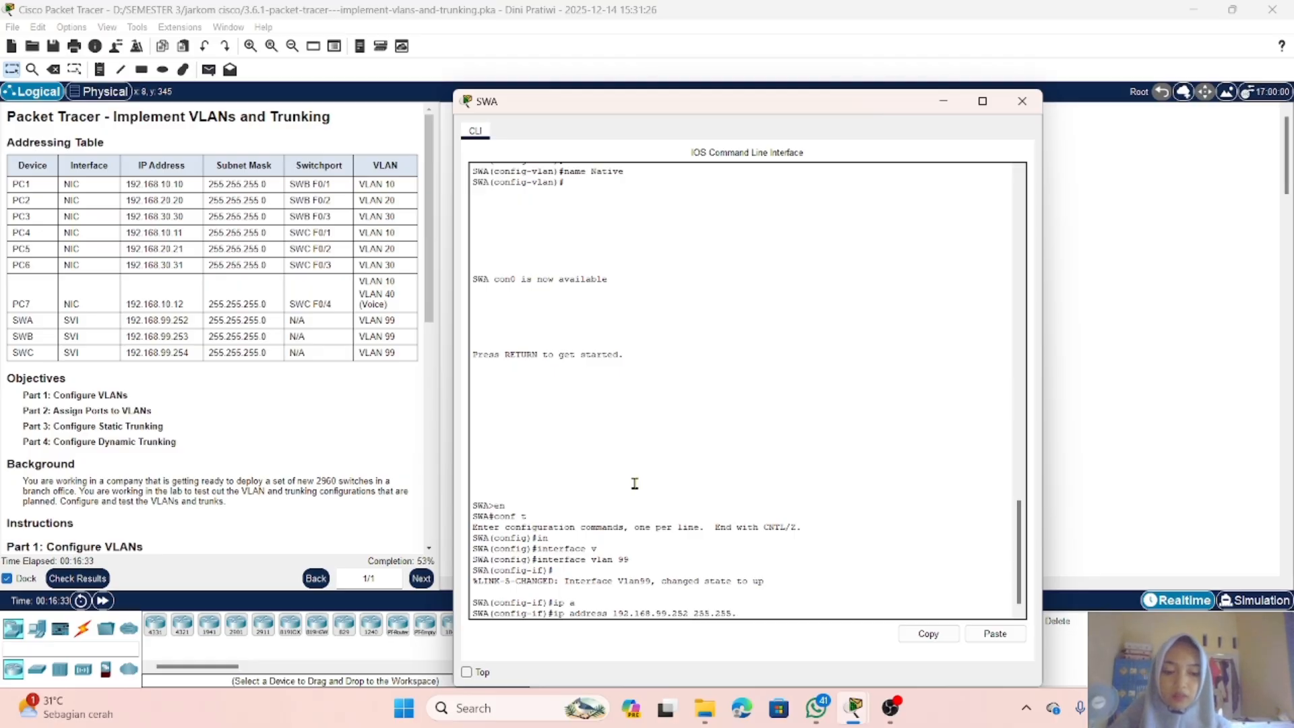
text(255.0)
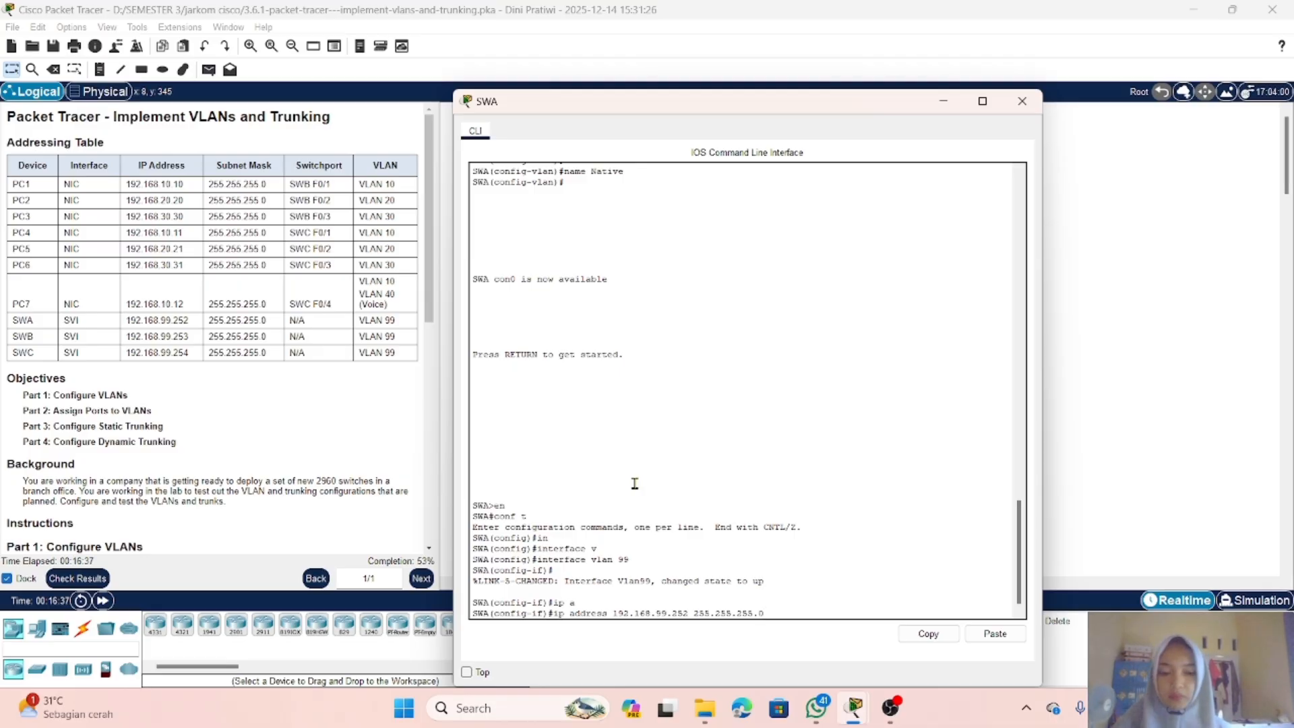
key(Return)
Step: Enable SWA's VLAN 99 interface with the no shutdown command
text(no shu)
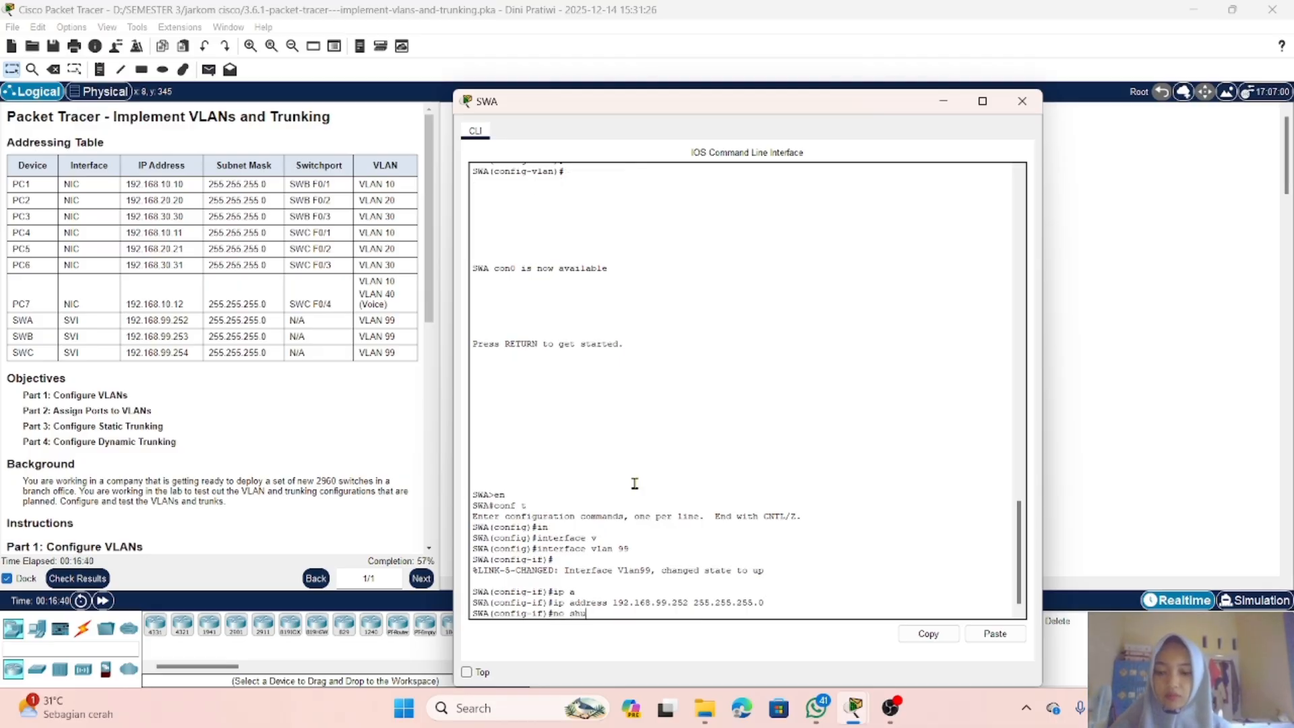
key(Tab)
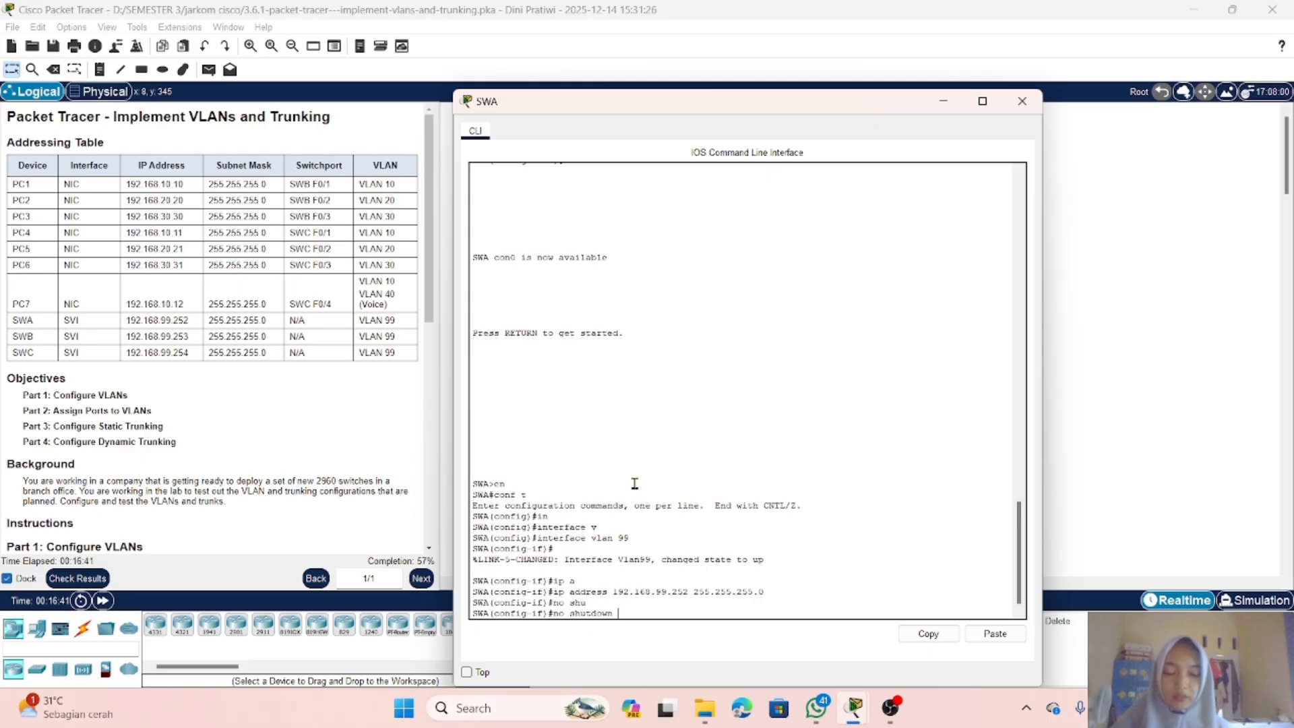
key(Return)
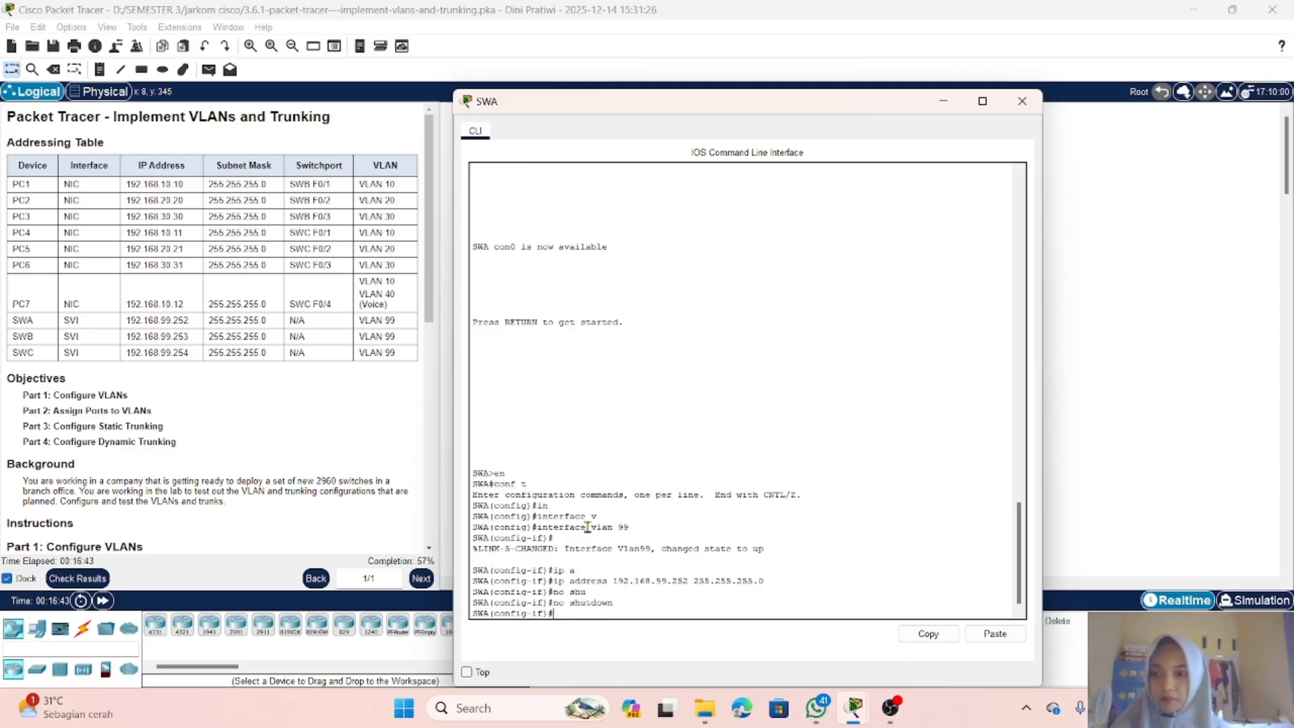
Step: Open SWB's command line and exit interface configuration mode to global configuration
click(944, 101)
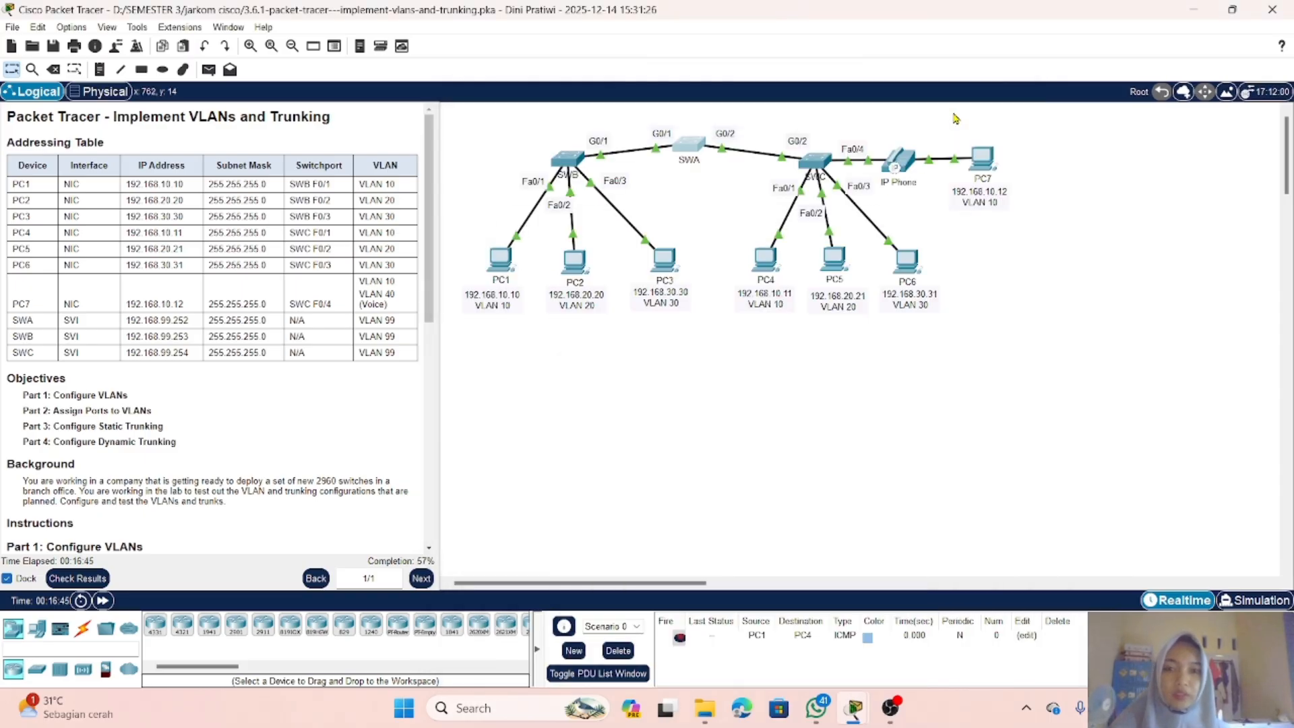
click(571, 161)
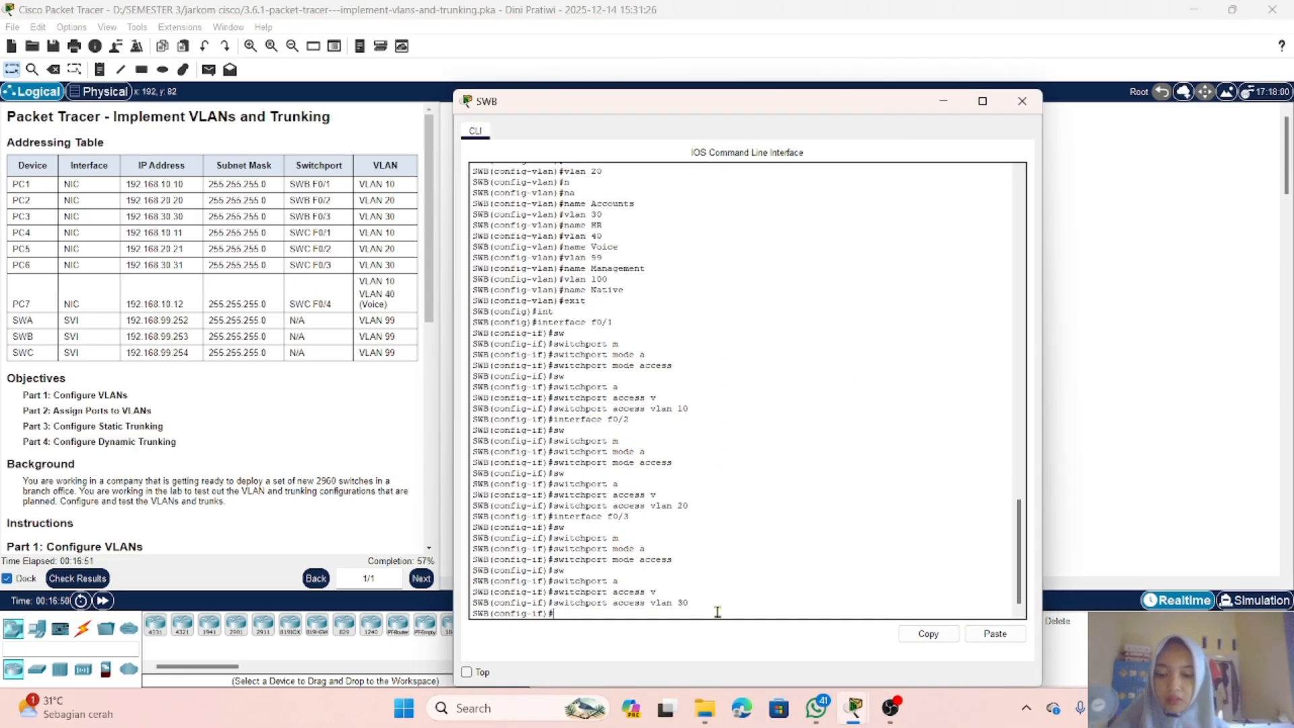
text(exit)
key(Return)
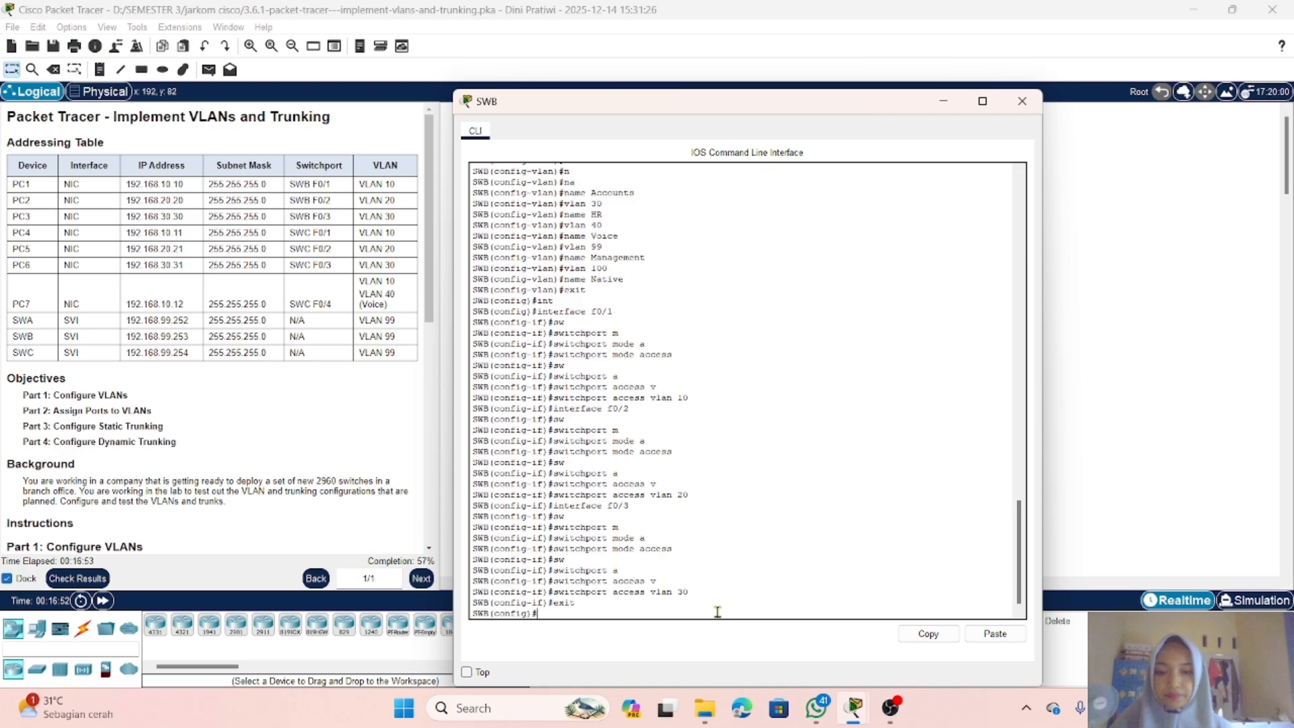
Step: Create SWB's management interface with the interface vlan 99 command
text(int)
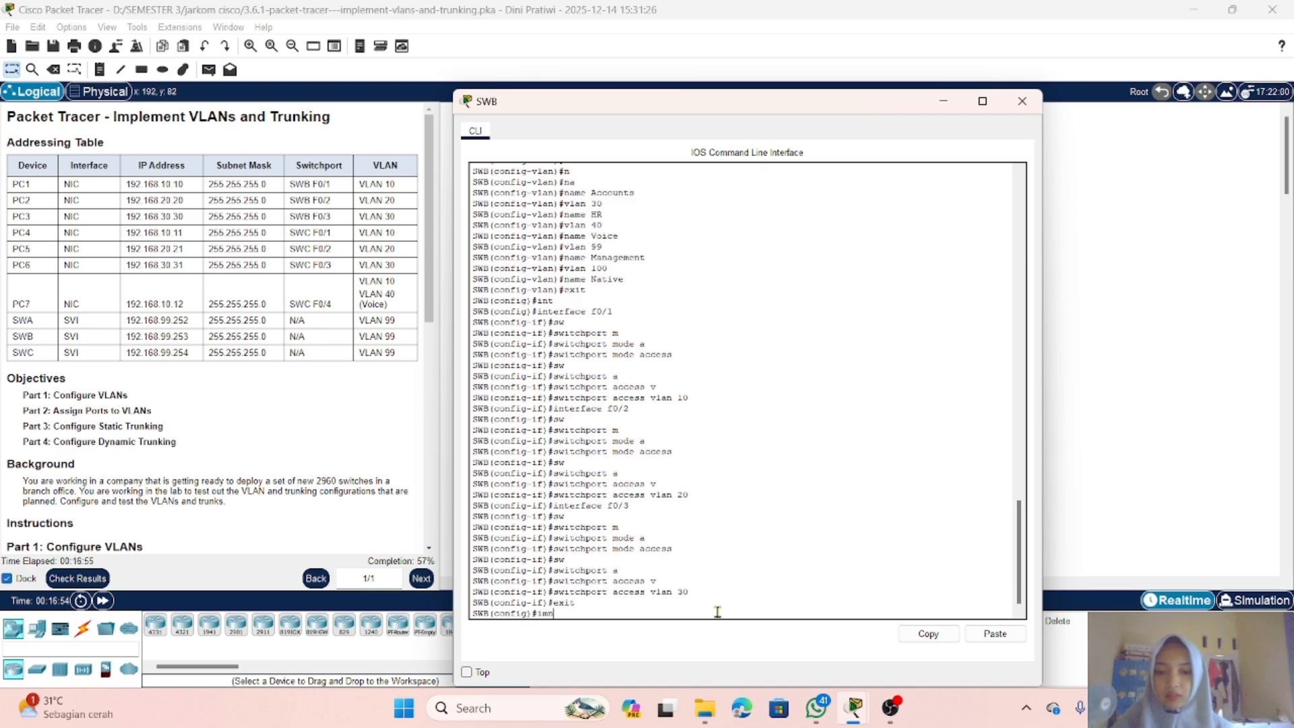
key(Tab)
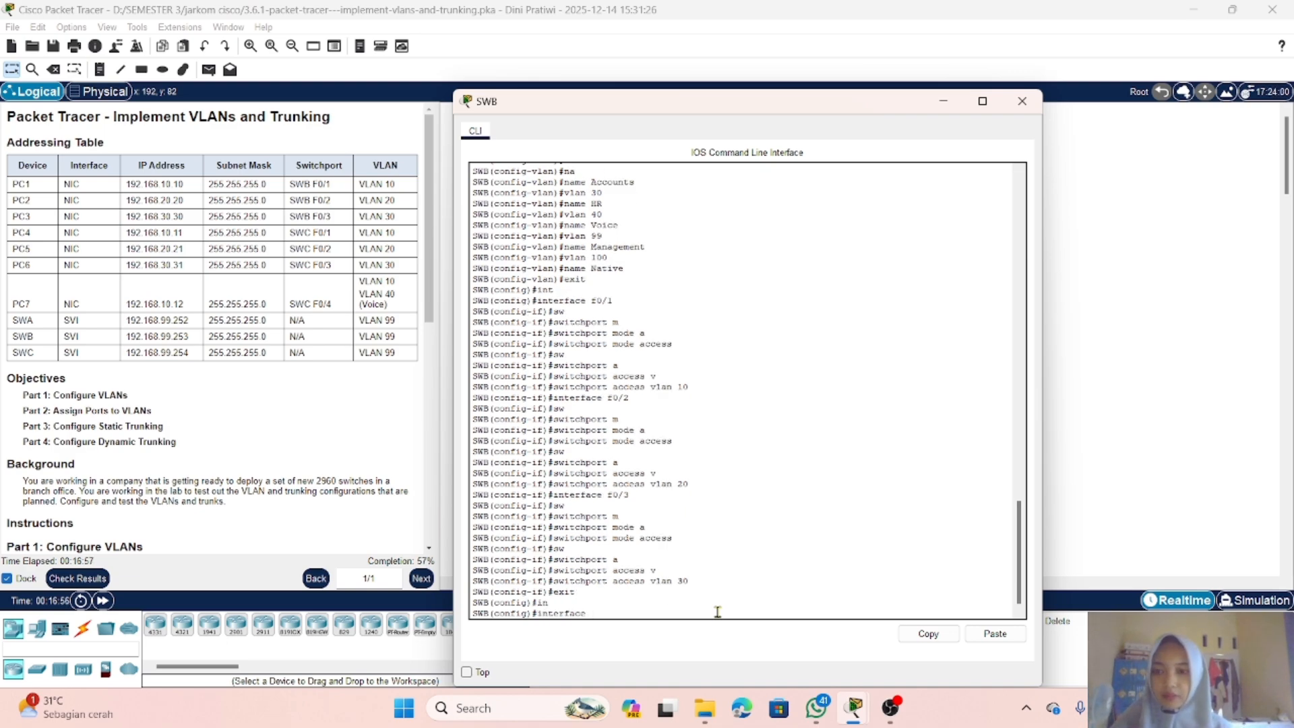
text(v)
key(Tab)
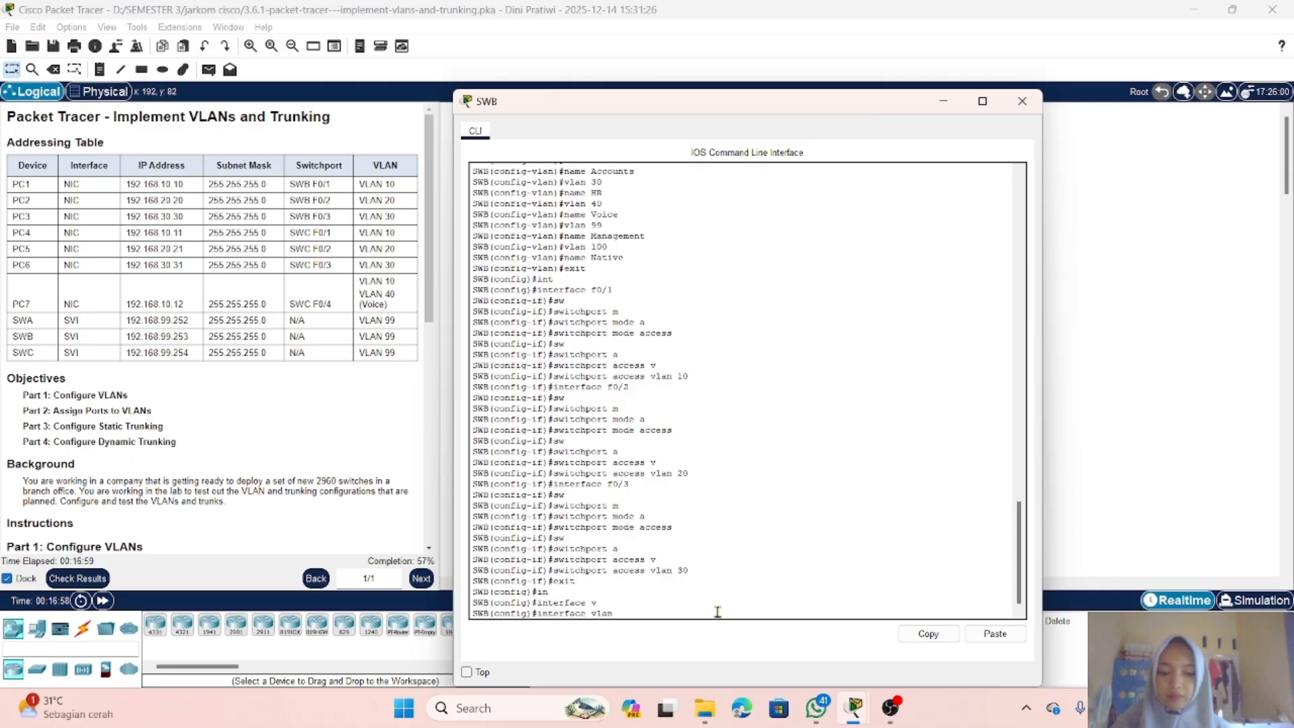
text(99)
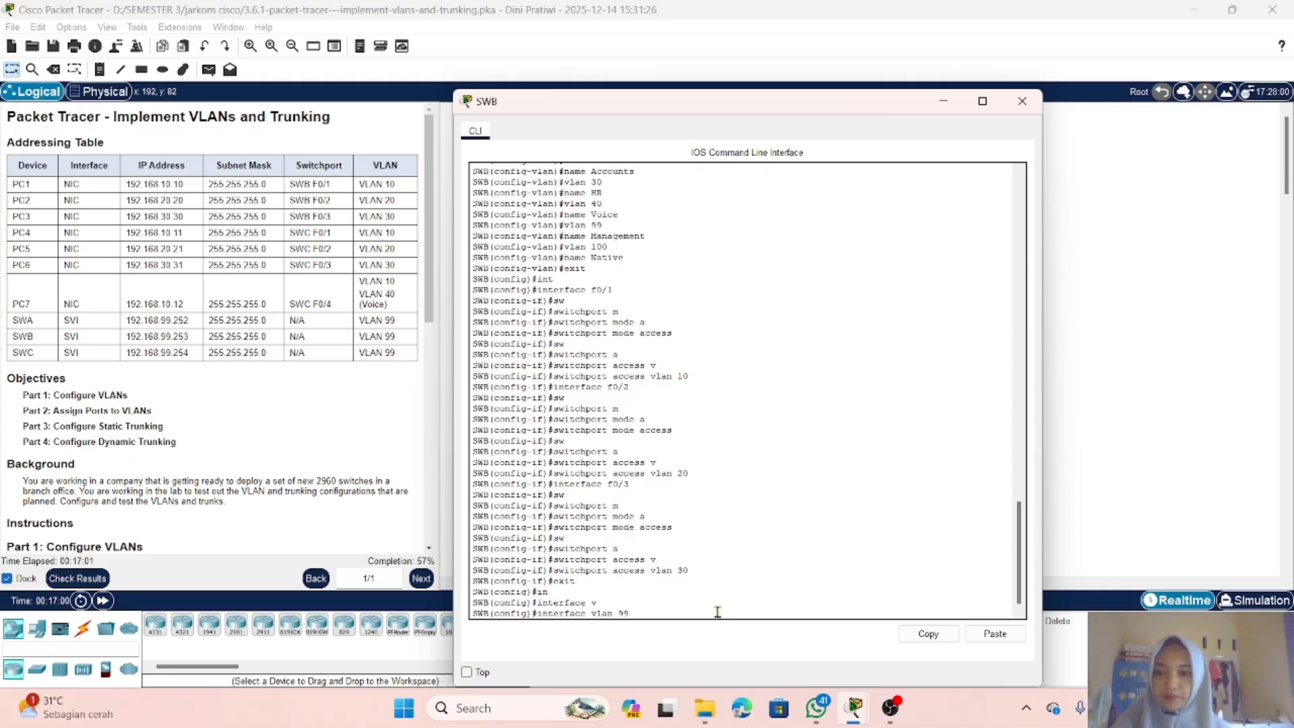
key(Return)
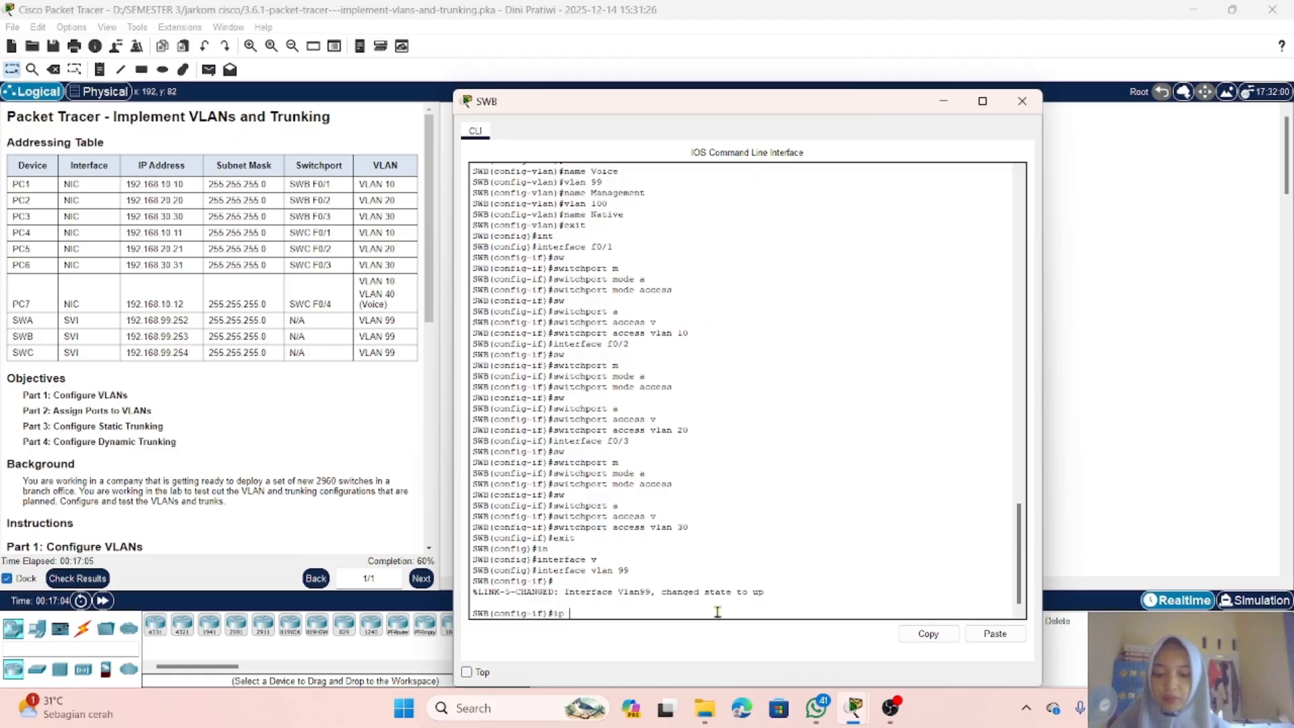
Step: Assign SWB's VLAN 99 interface the IP address 192.168.99.253 with subnet mask 255.255.255.0
text(ip ad)
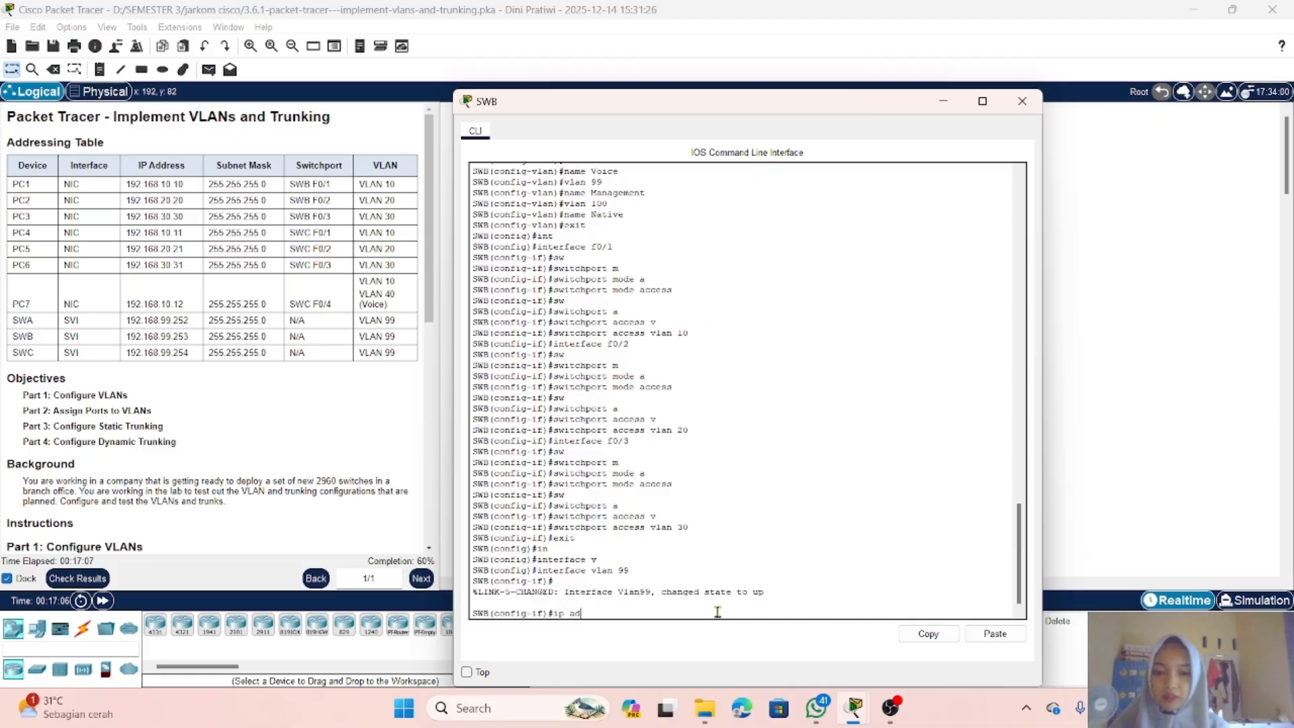
key(Tab)
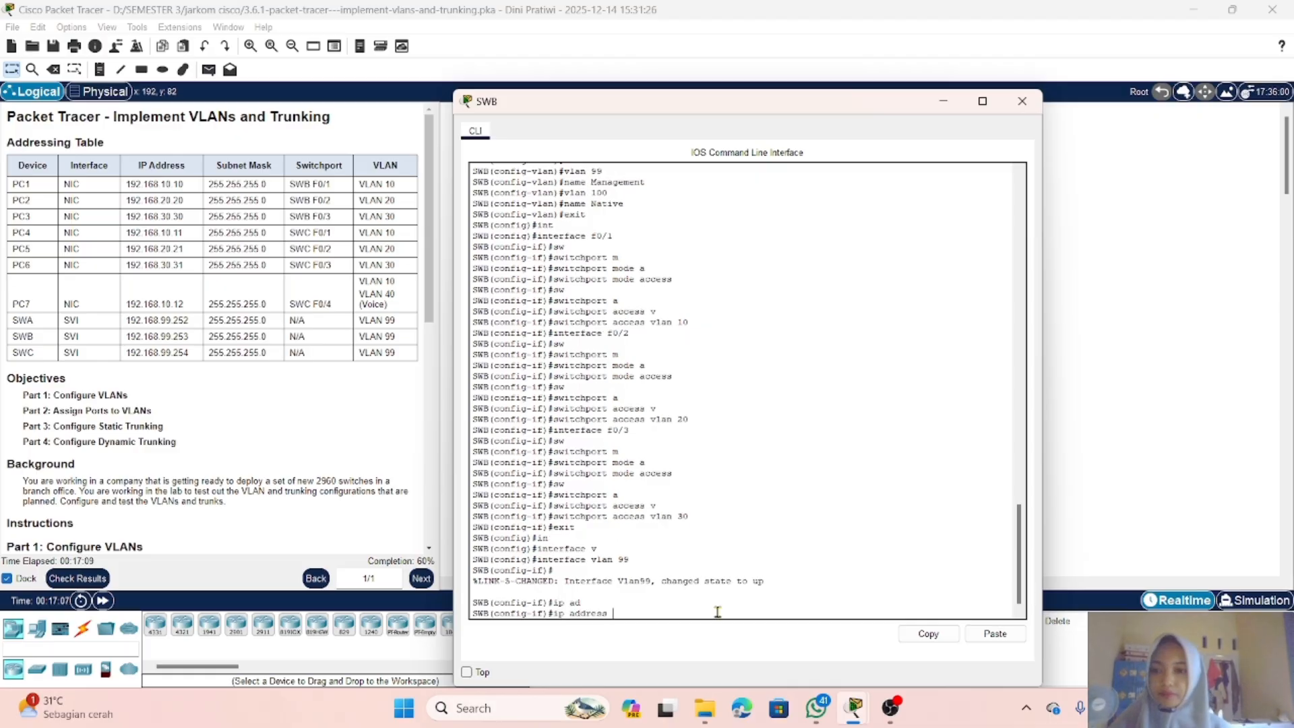
text(192.16)
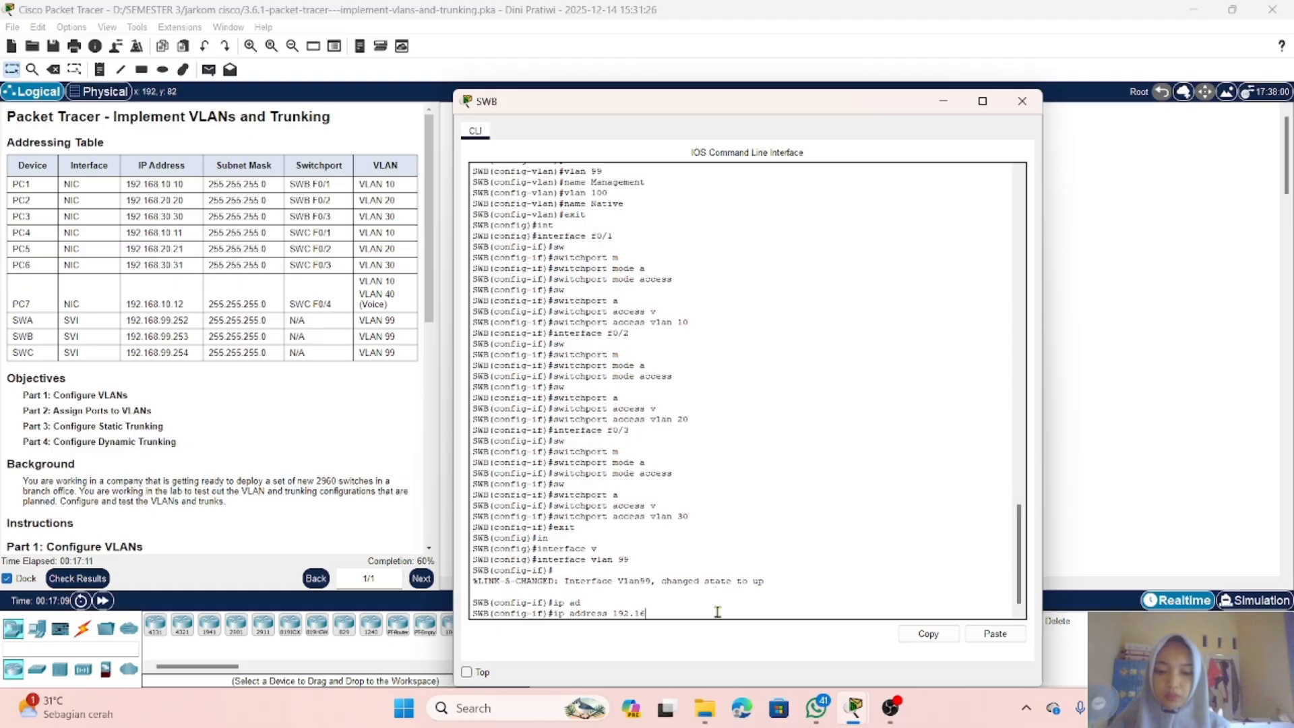
text(8.)
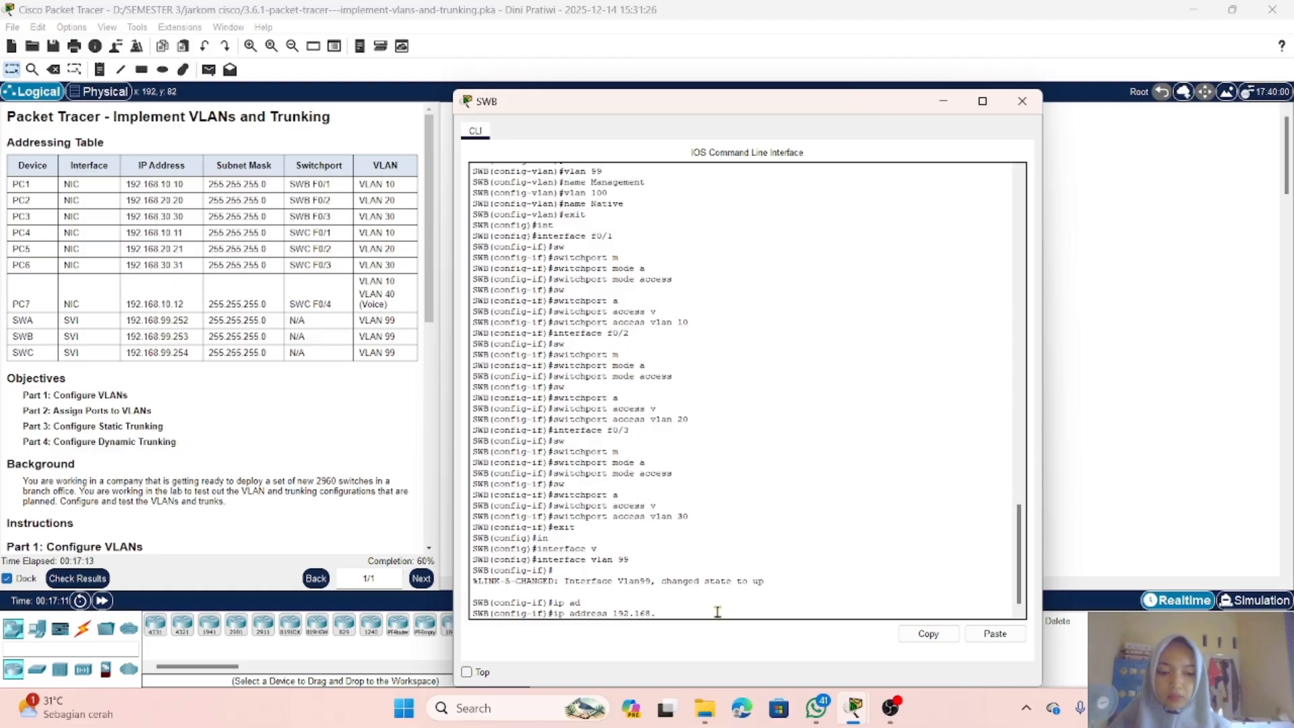
text(99.252)
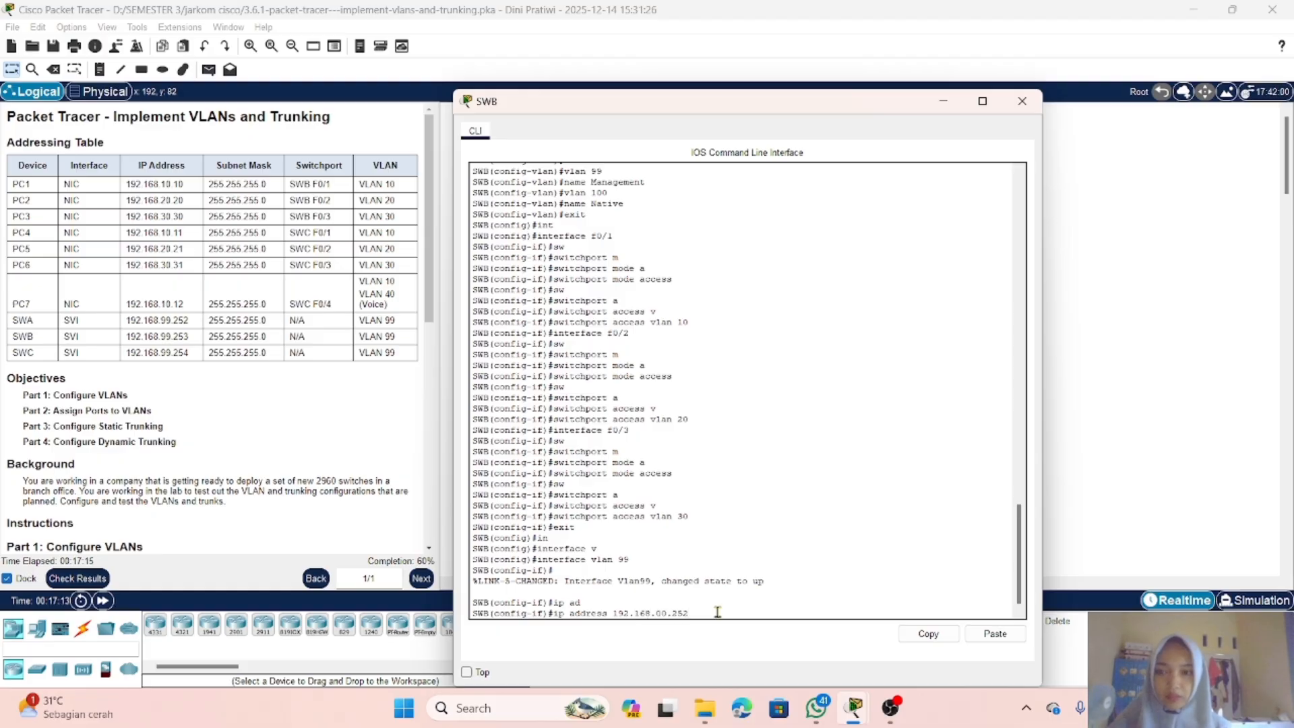
key(BackSpace)
text(3)
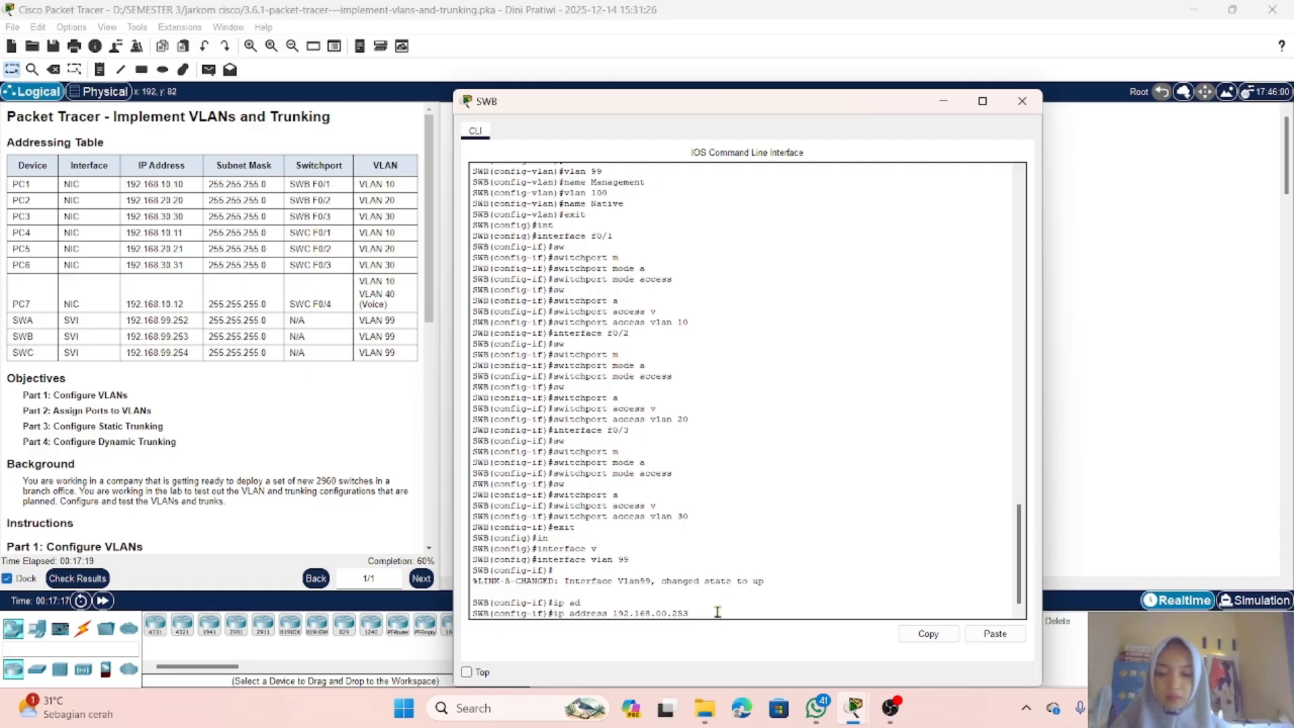
text( 255.255.255)
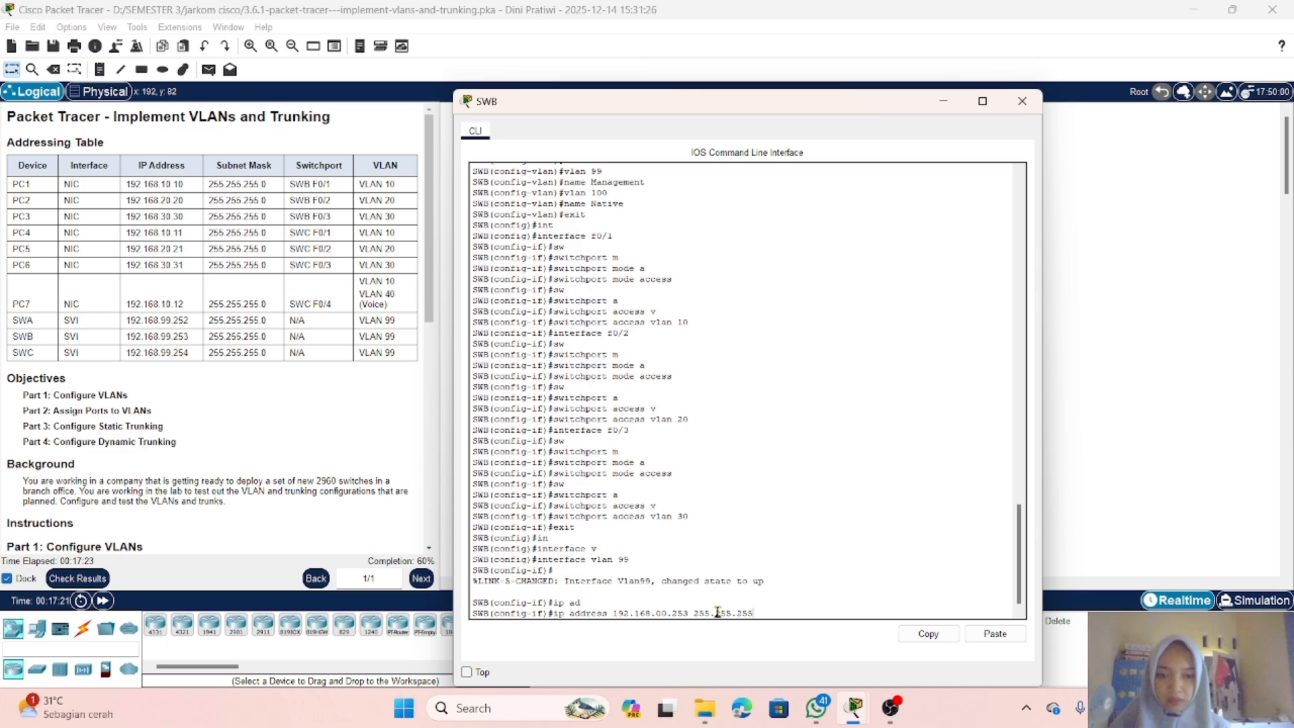
text(.0)
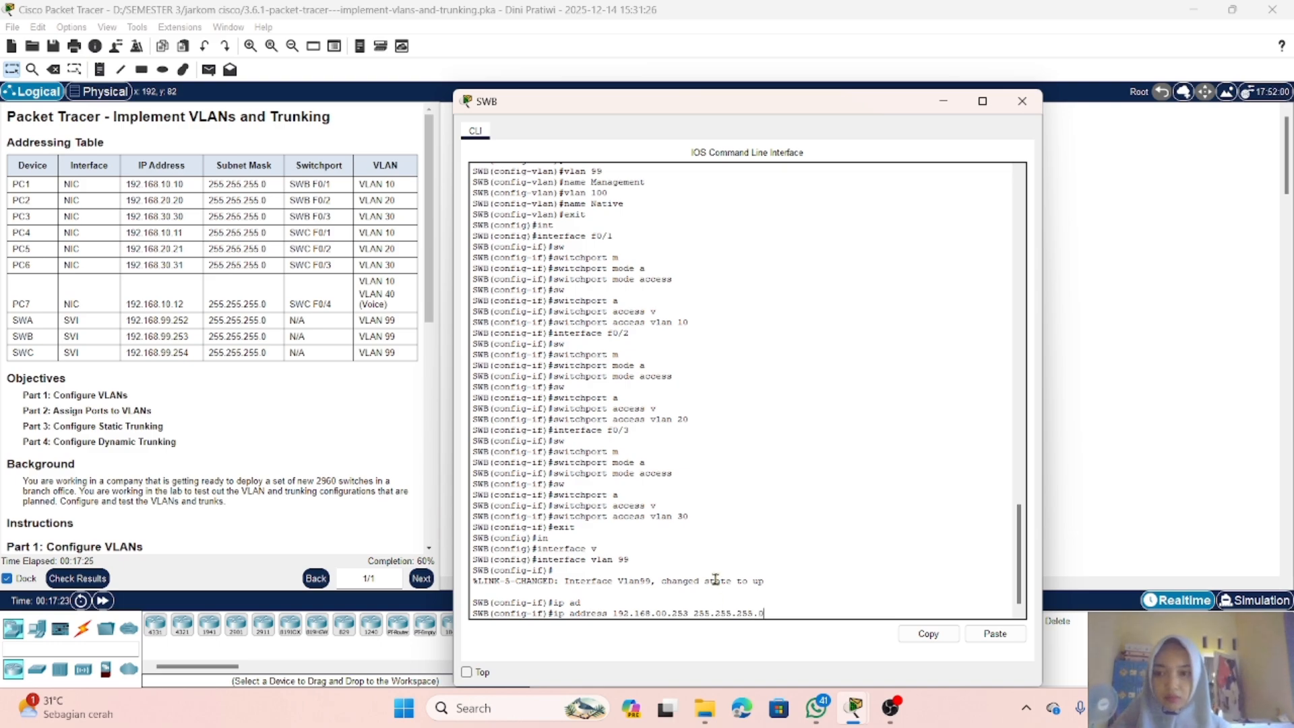
key(Return)
Step: Enable SWB's VLAN 99 interface with the no shutdown command and close SWB's window
text(no shut)
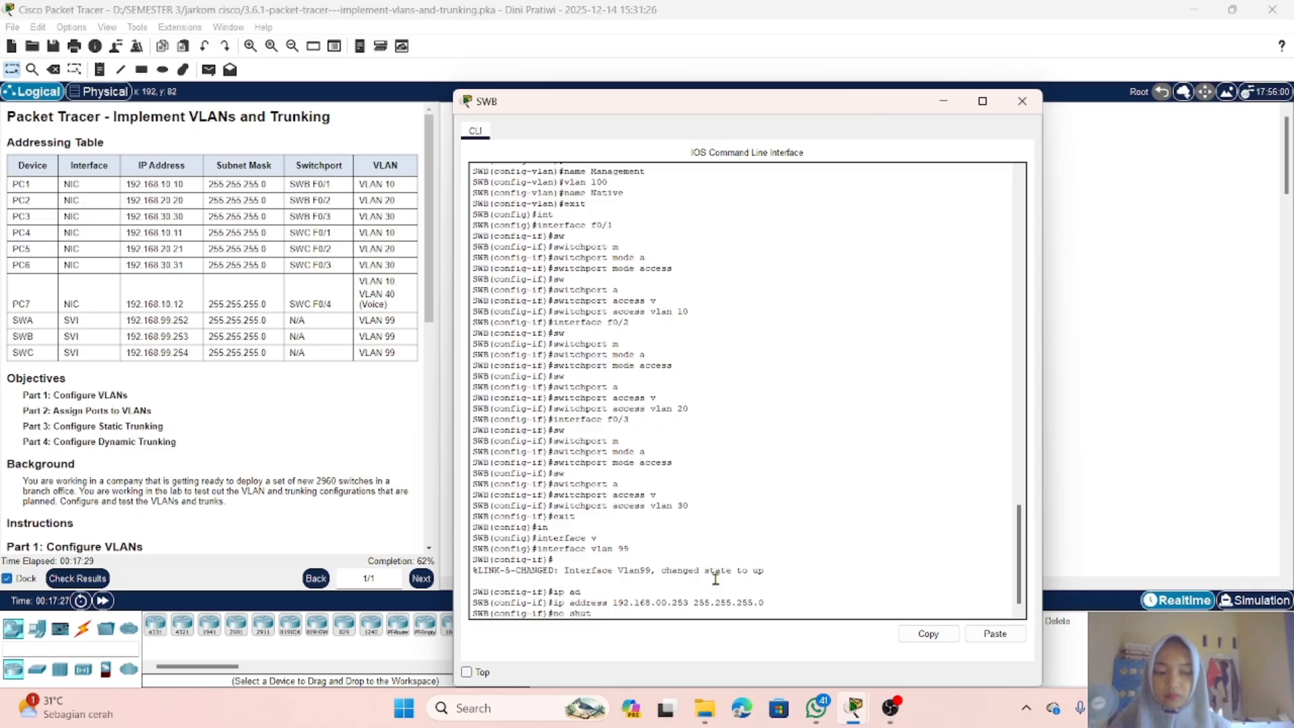
key(Return)
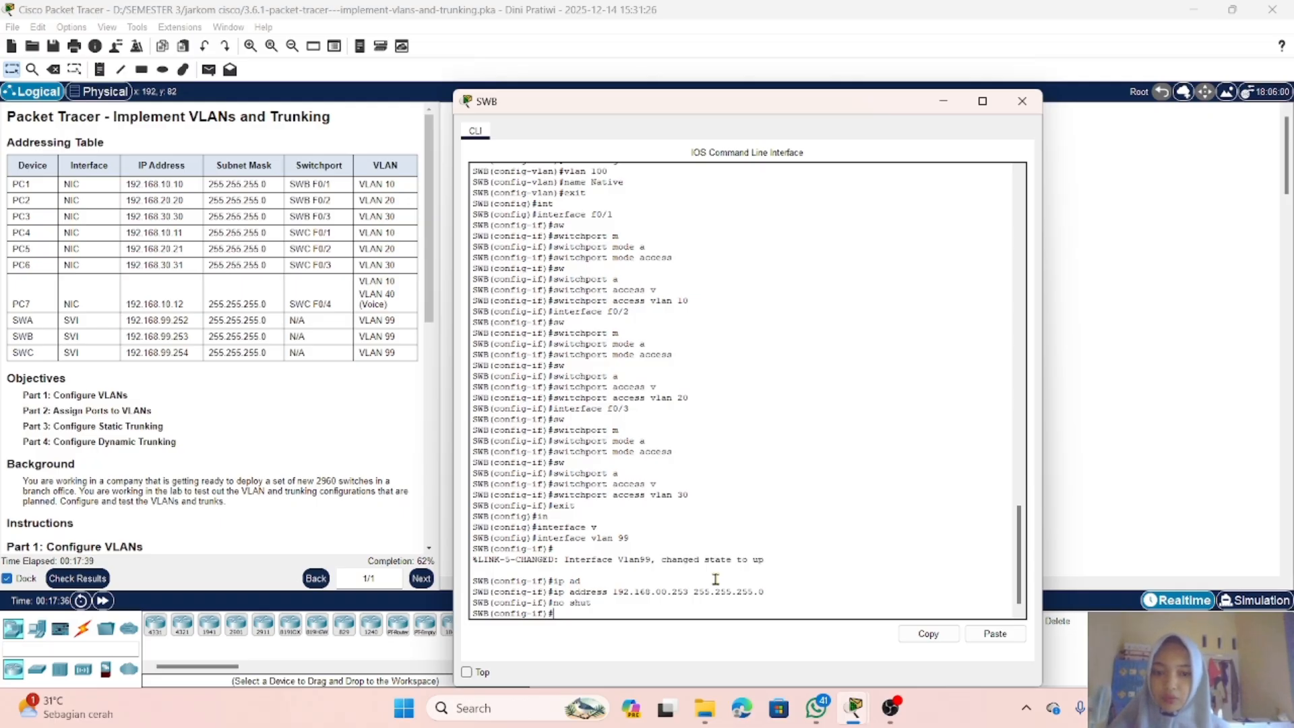
click(946, 105)
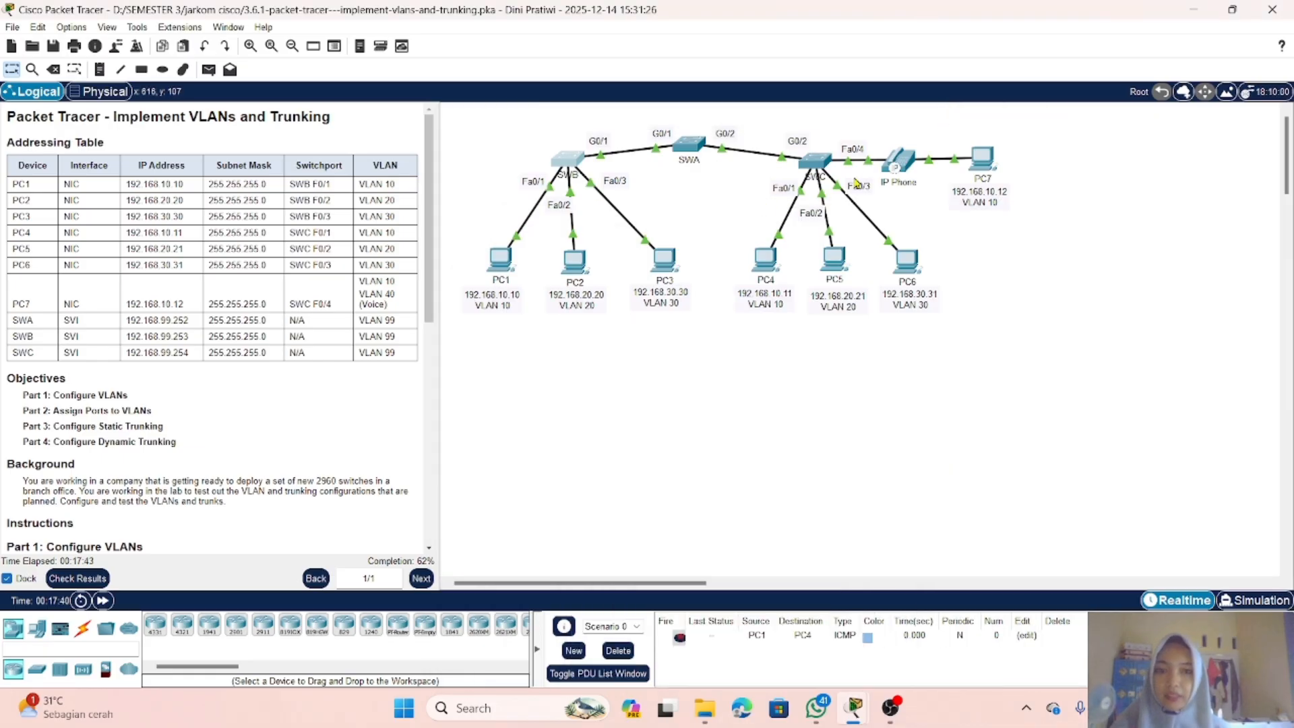
Step: Open SWC's command line, exit to global configuration, and create the management interface with interface vlan 99
click(817, 161)
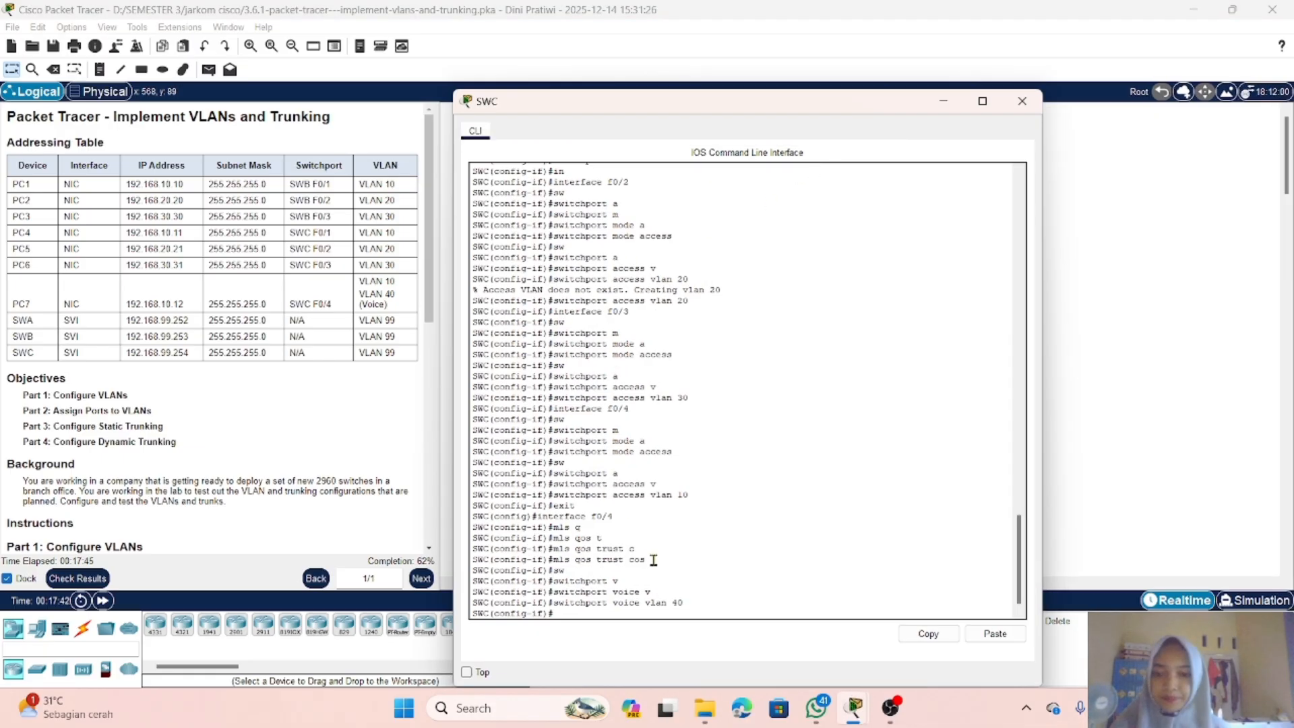
click(694, 605)
key(Return)
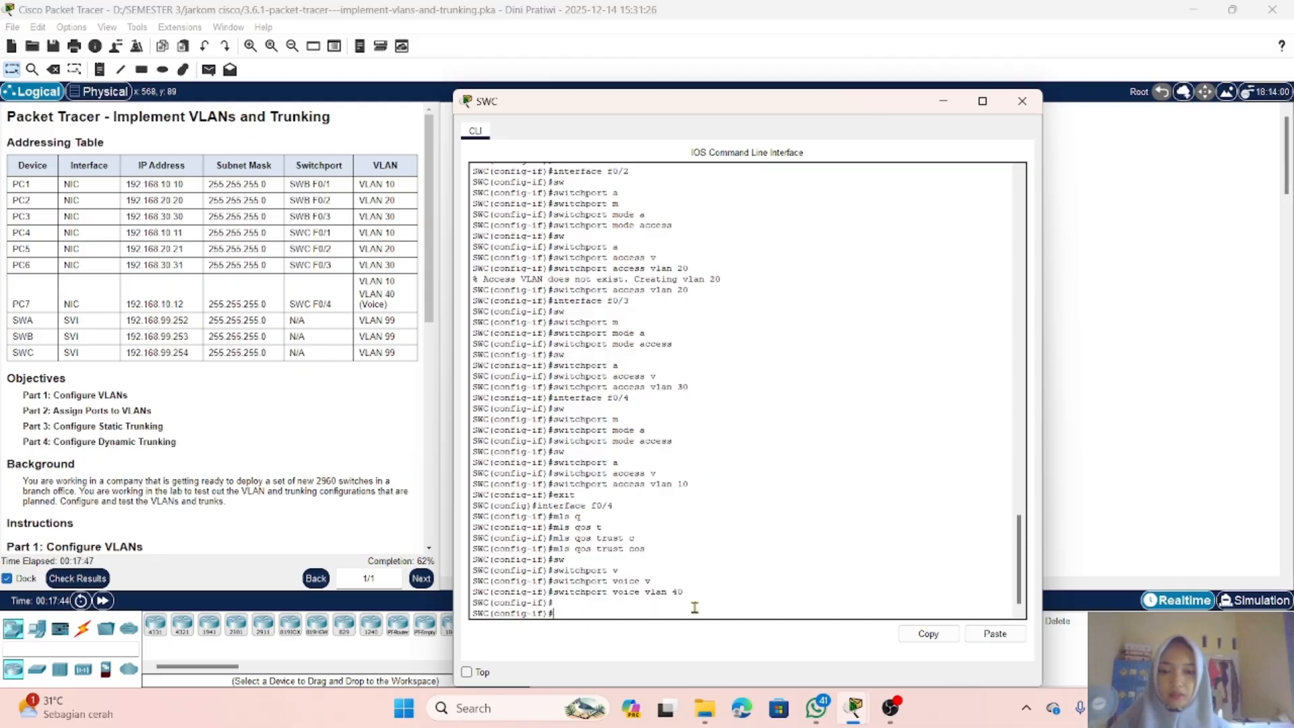
text(e)
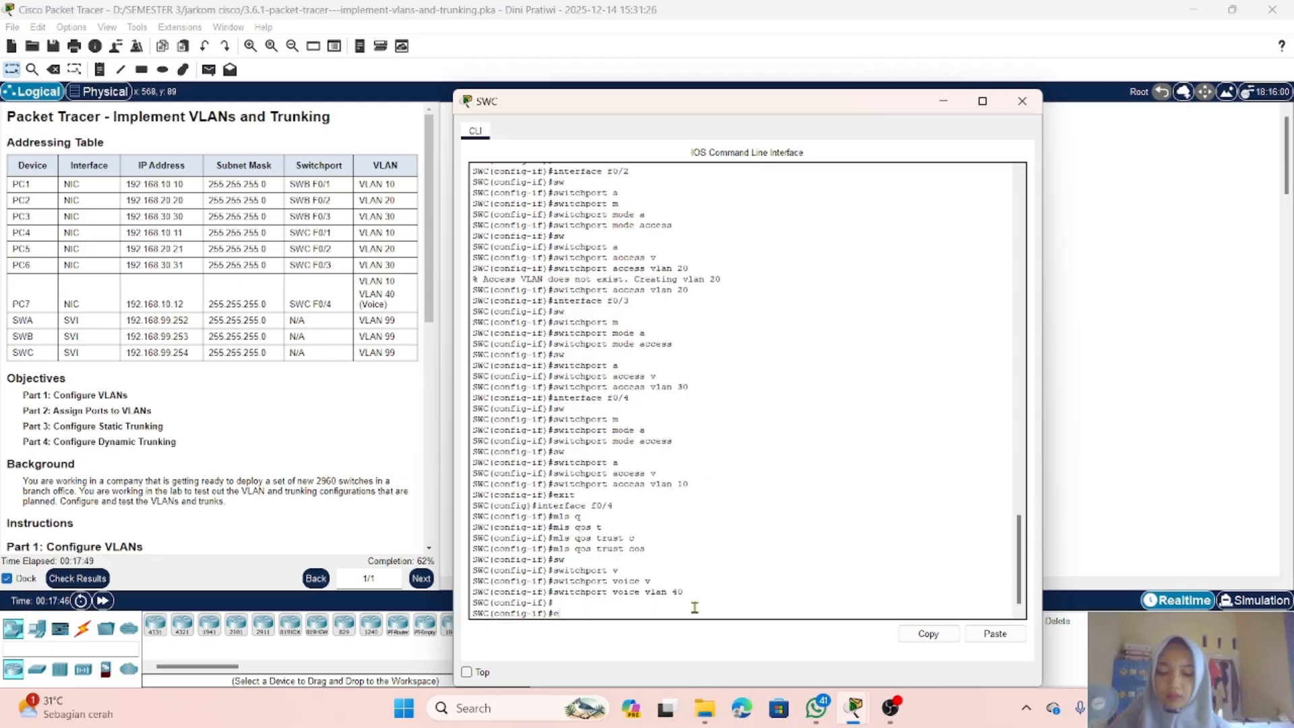
text(xit)
key(Return)
text(int)
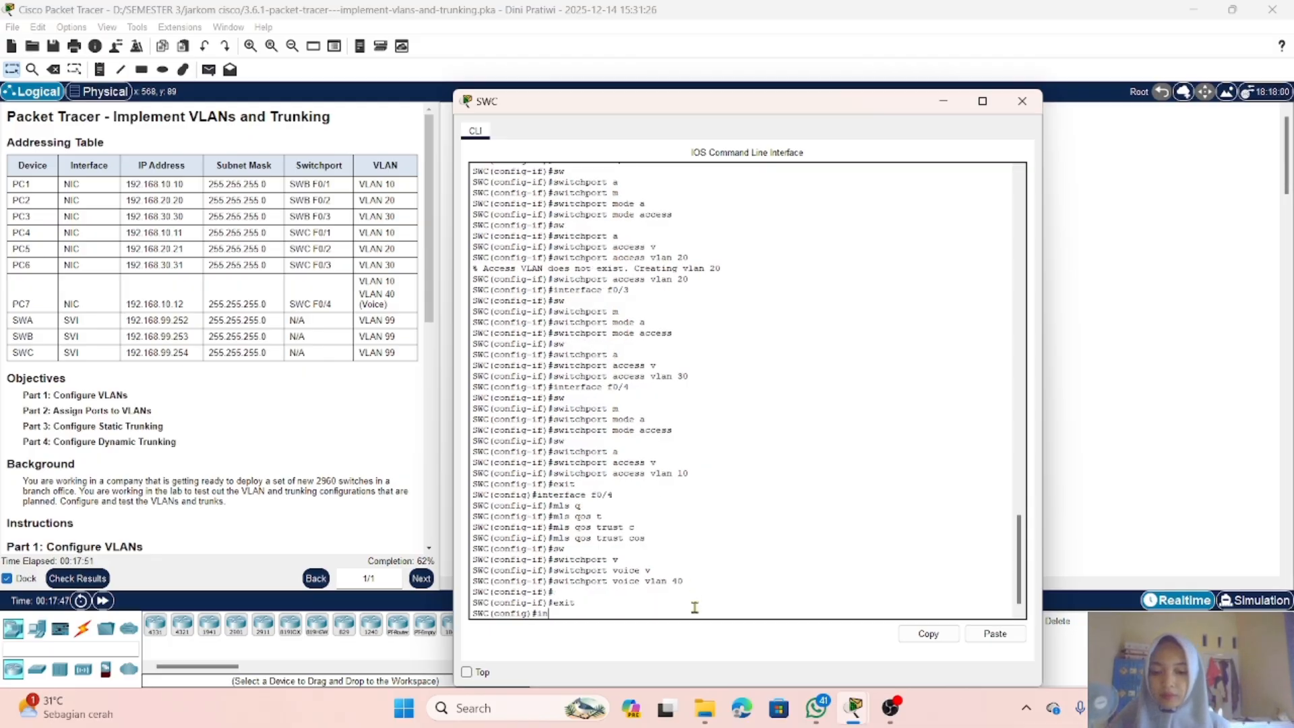
key(Tab)
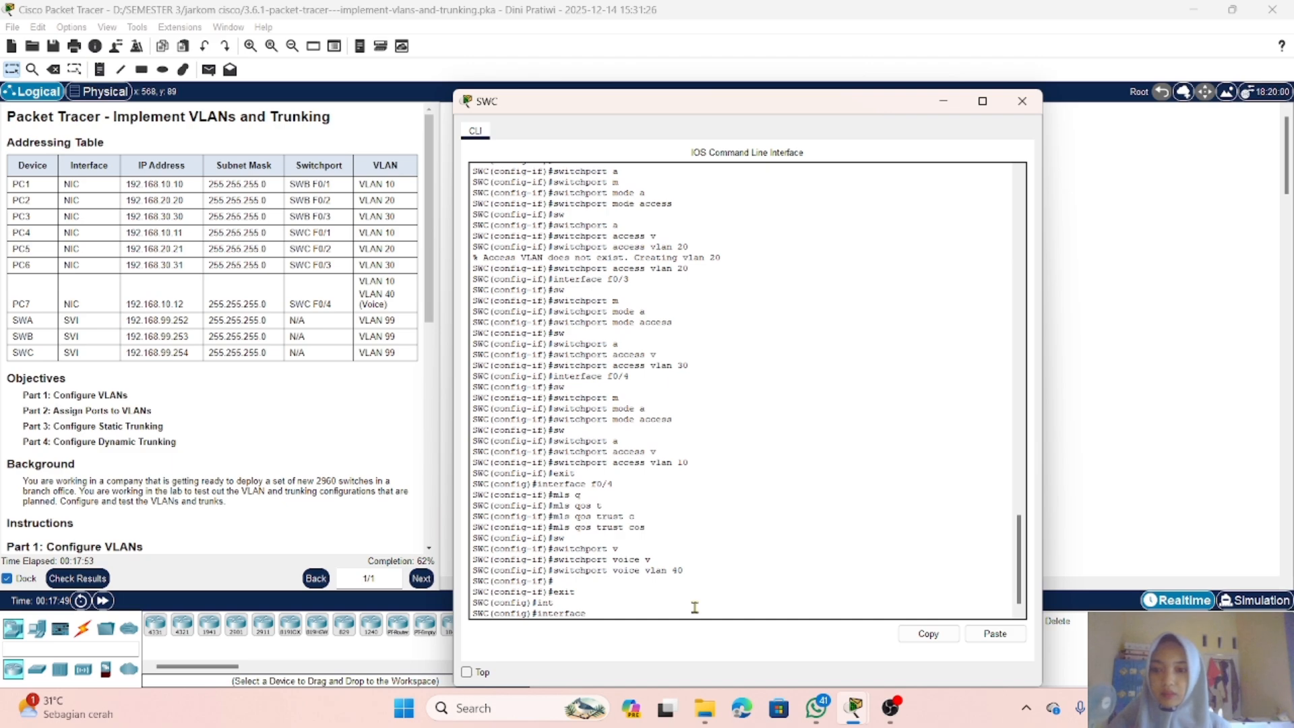
text(v)
key(Tab)
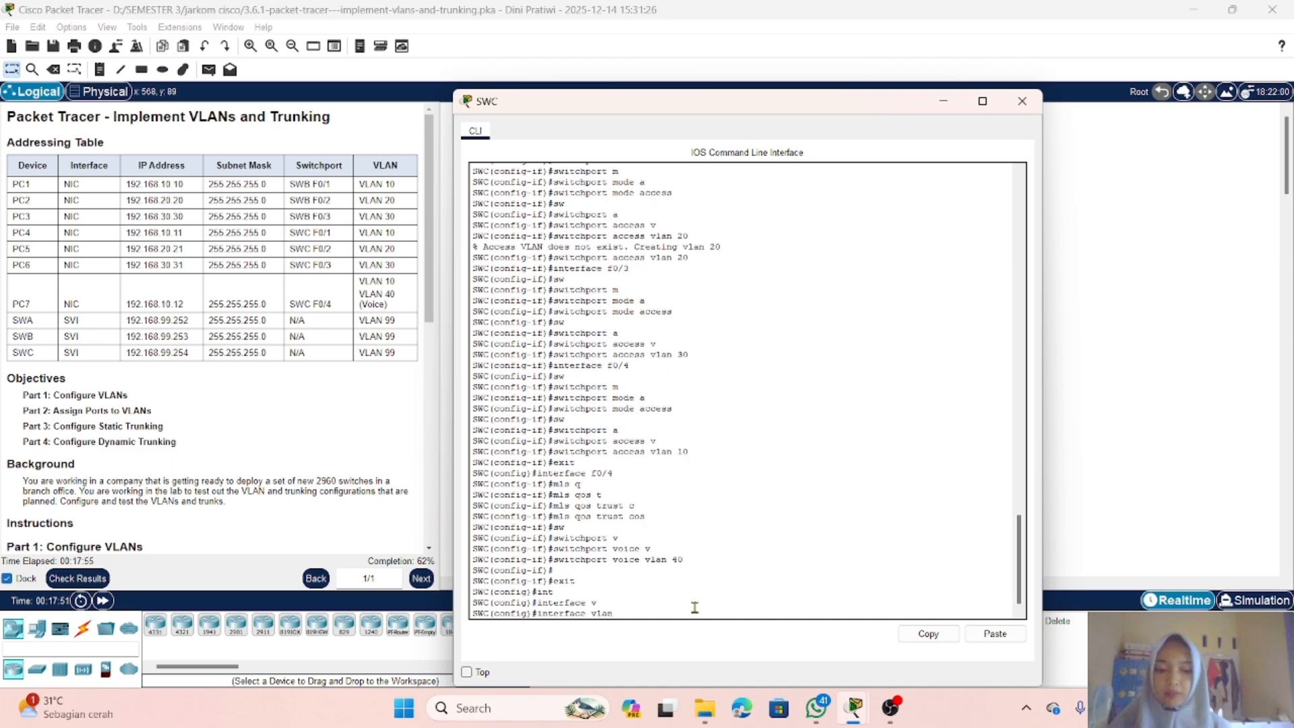
text(99)
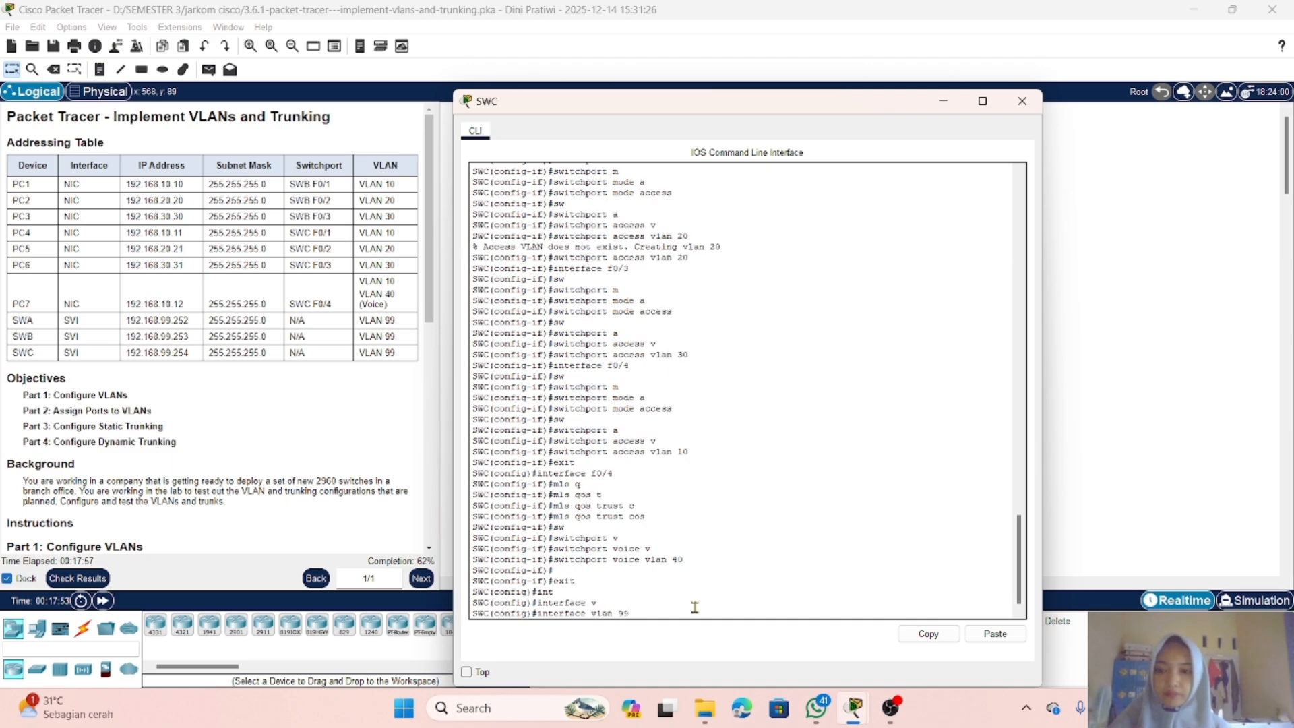
key(Return)
Step: Assign SWC's VLAN 99 interface the IP address 192.168.99.254 with subnet mask 255.255.255.0
text(ip ad)
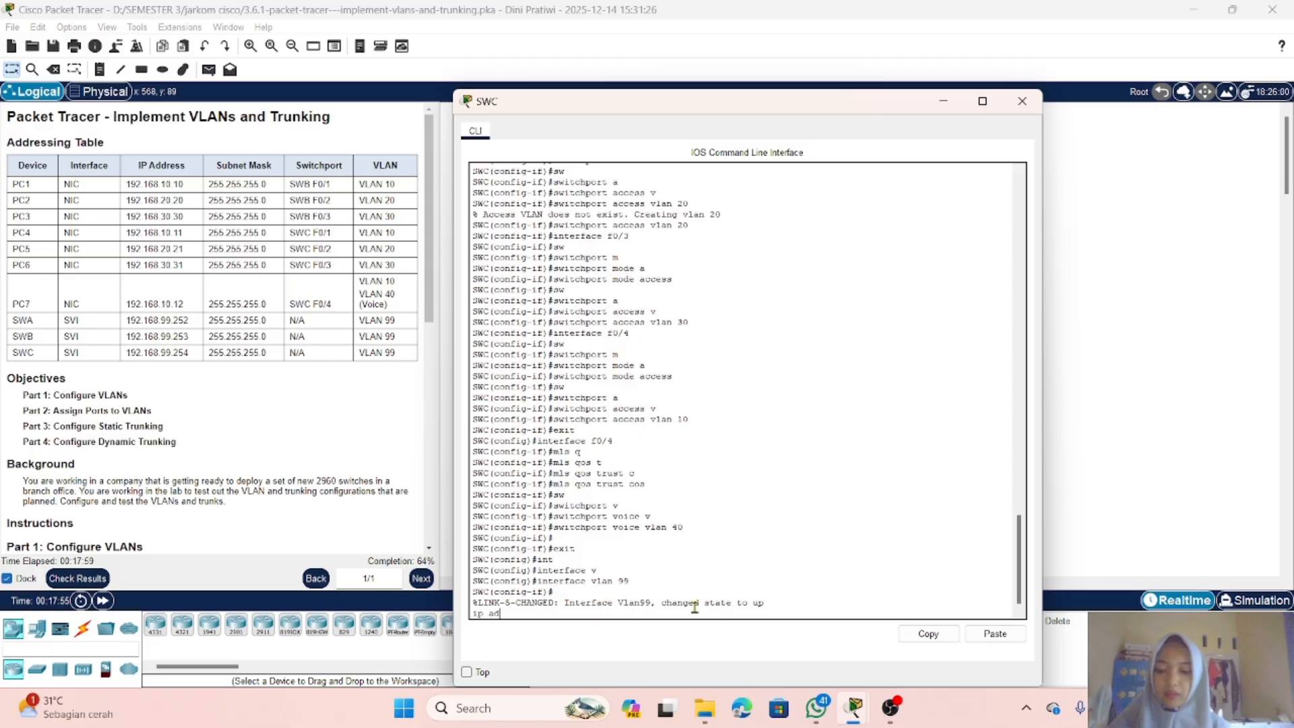
key(Tab)
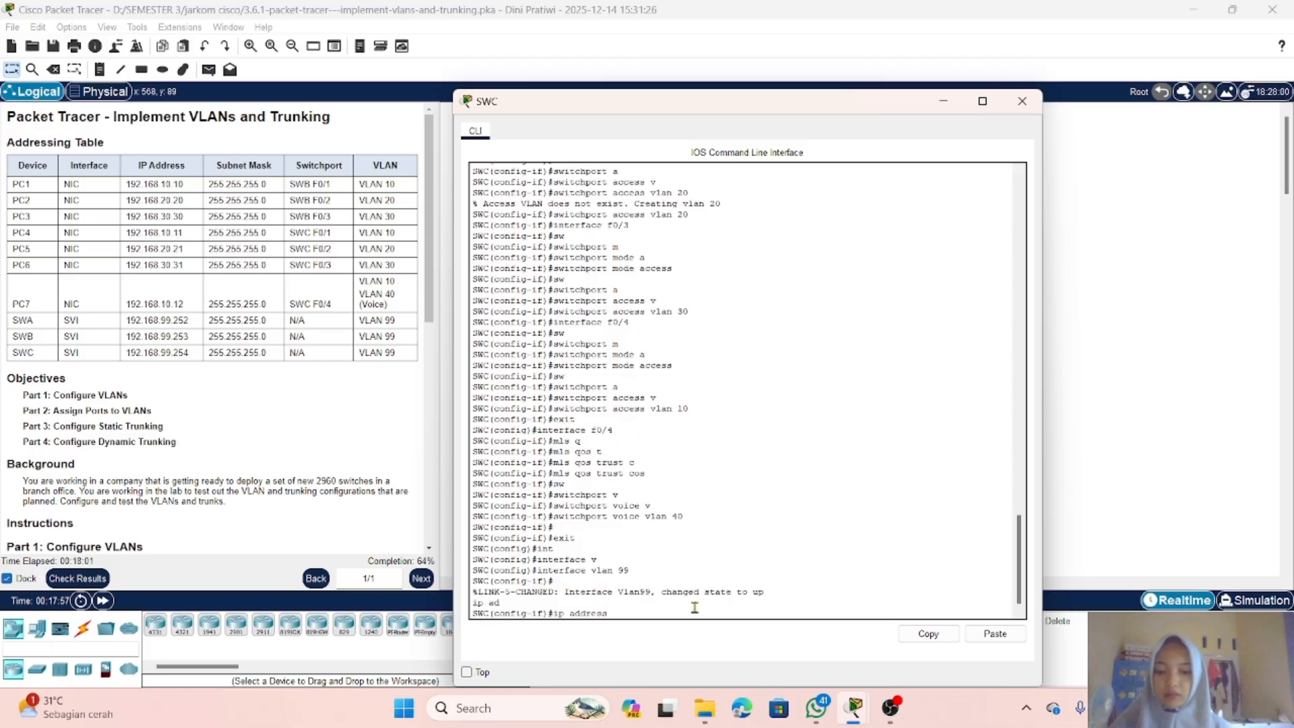
text(192.16)
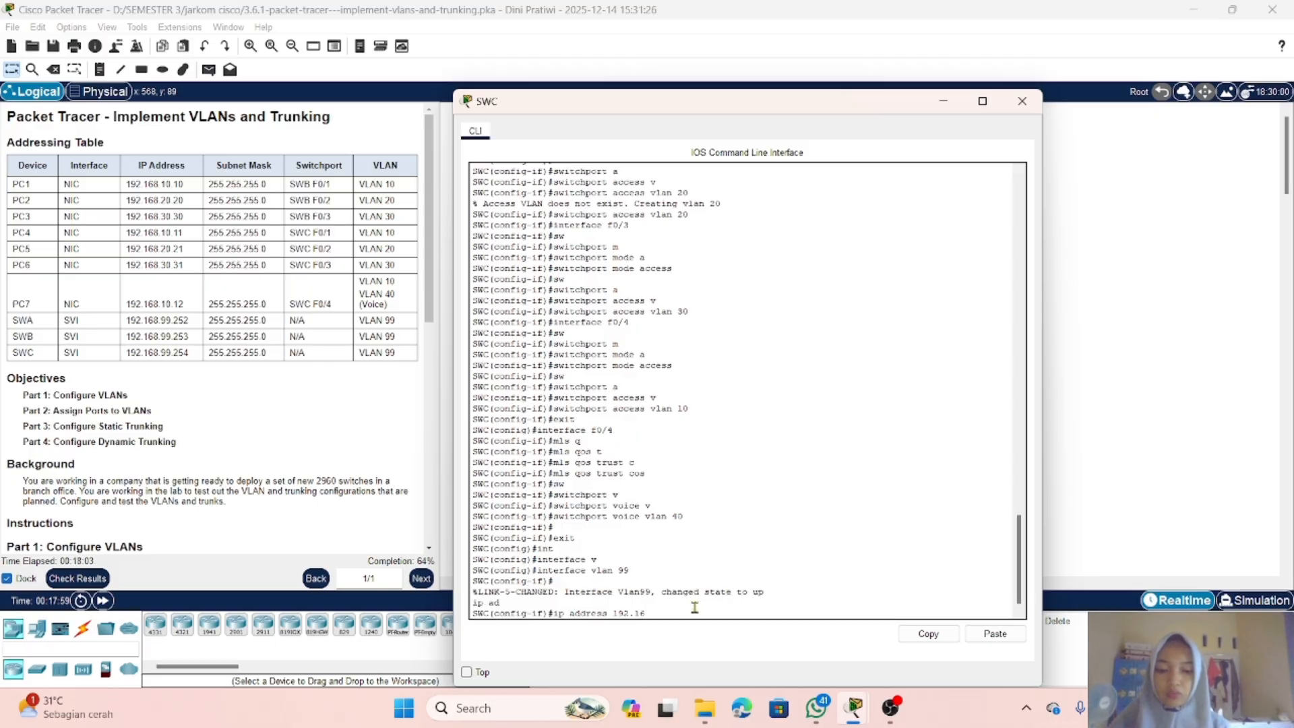
text(8)
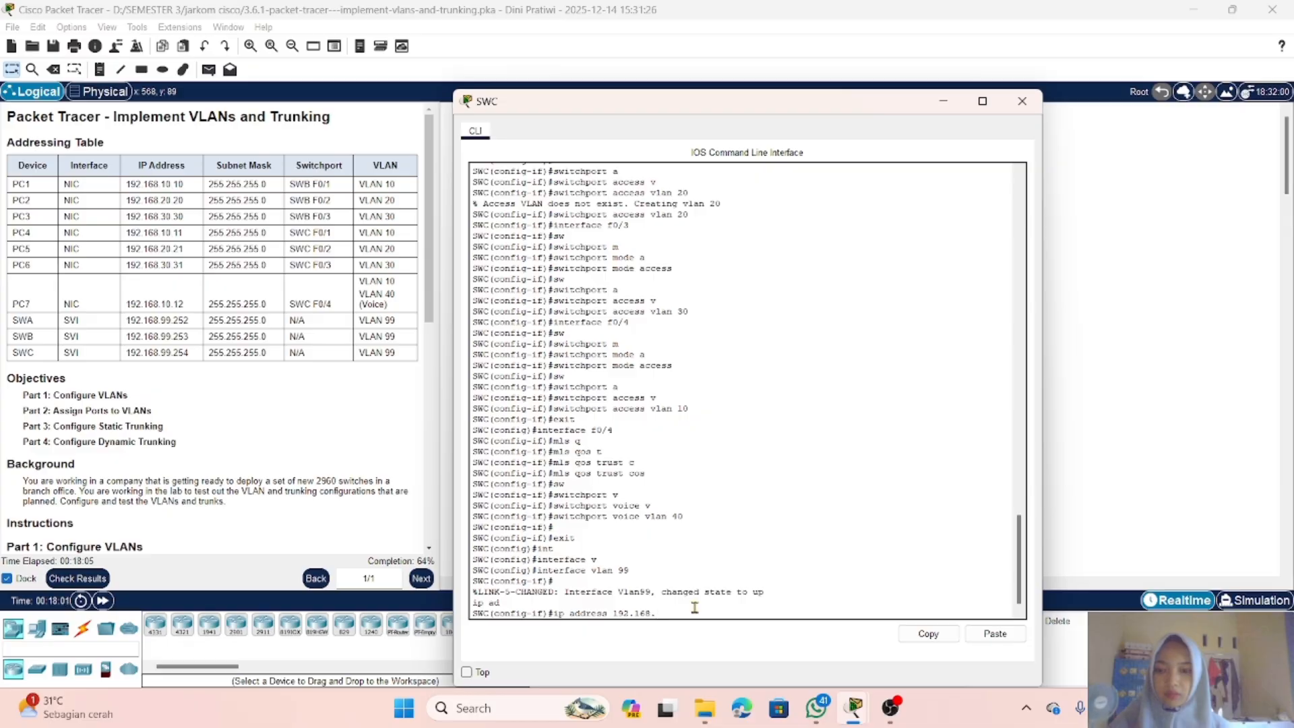
text(.99)
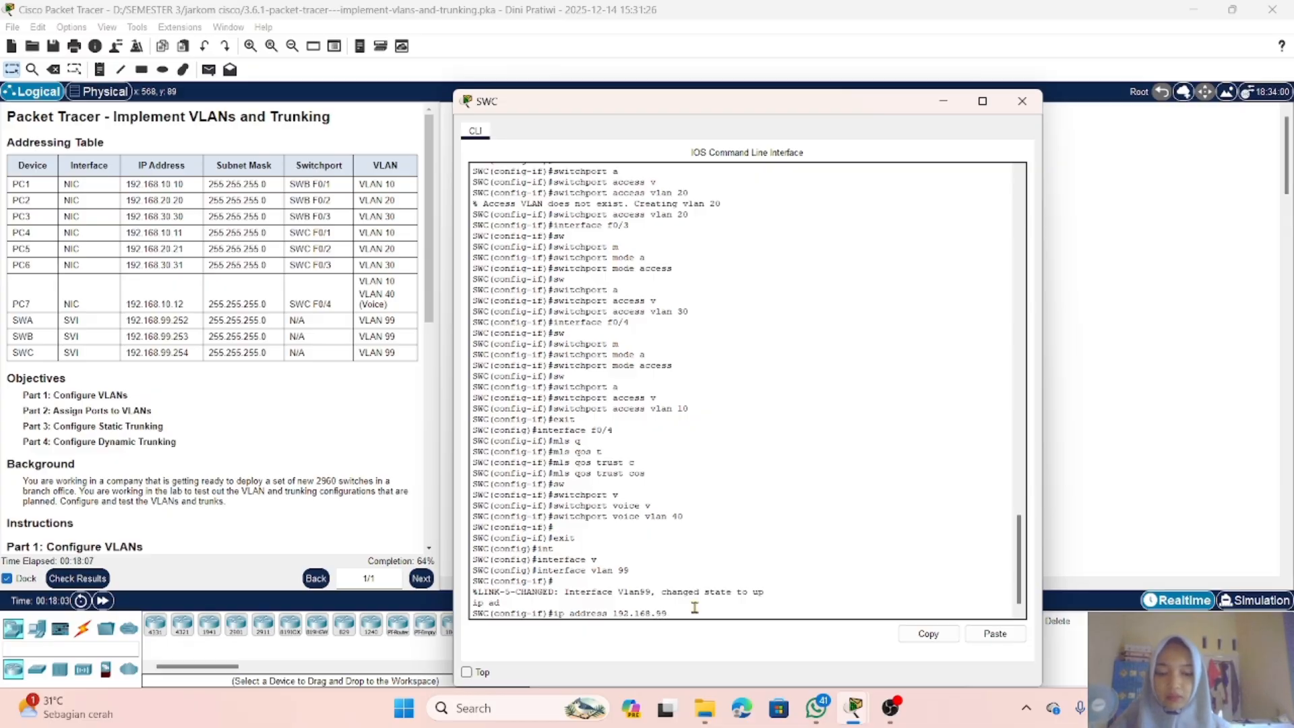
text(.254)
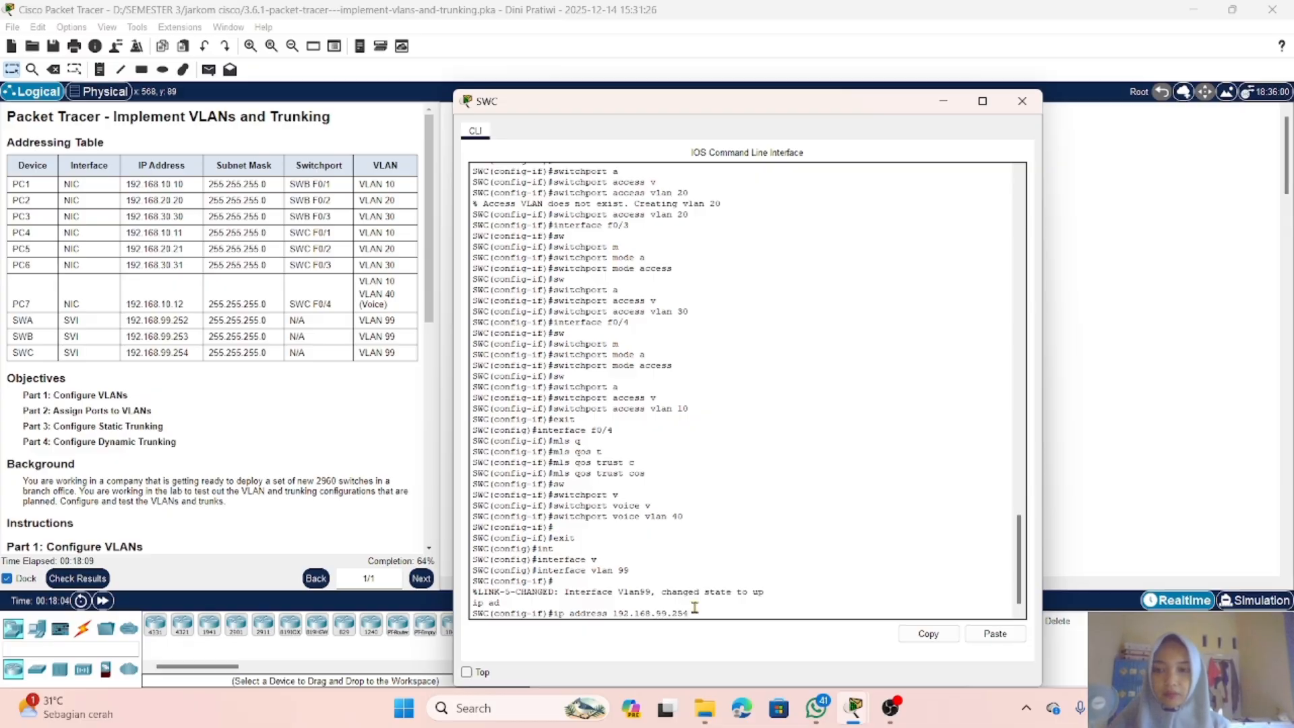
text( 255)
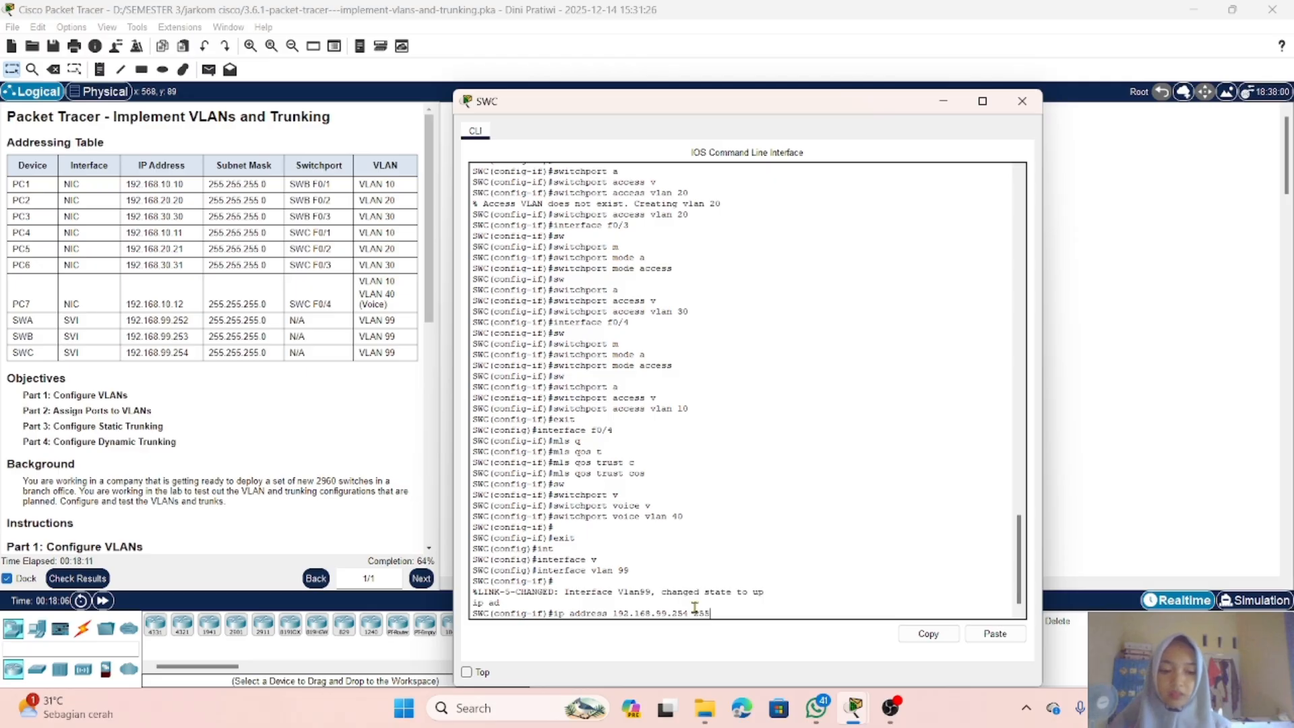
text(.255.255.)
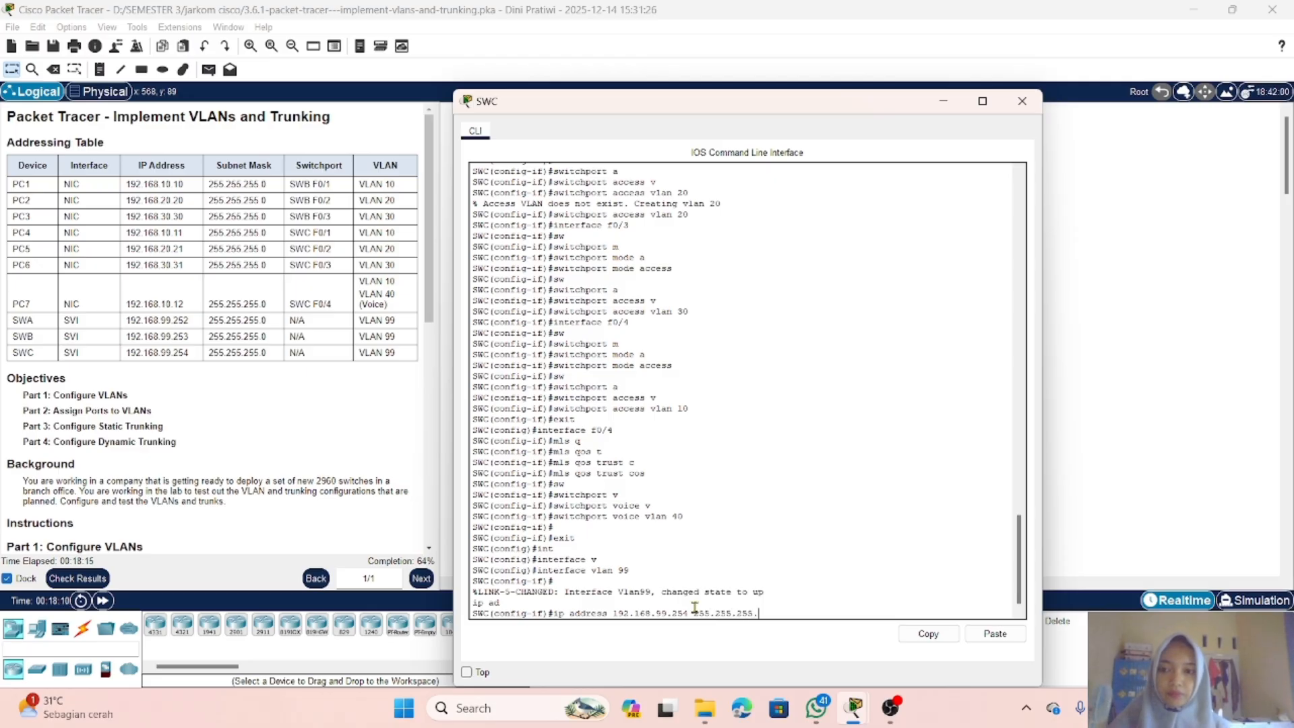
text(0)
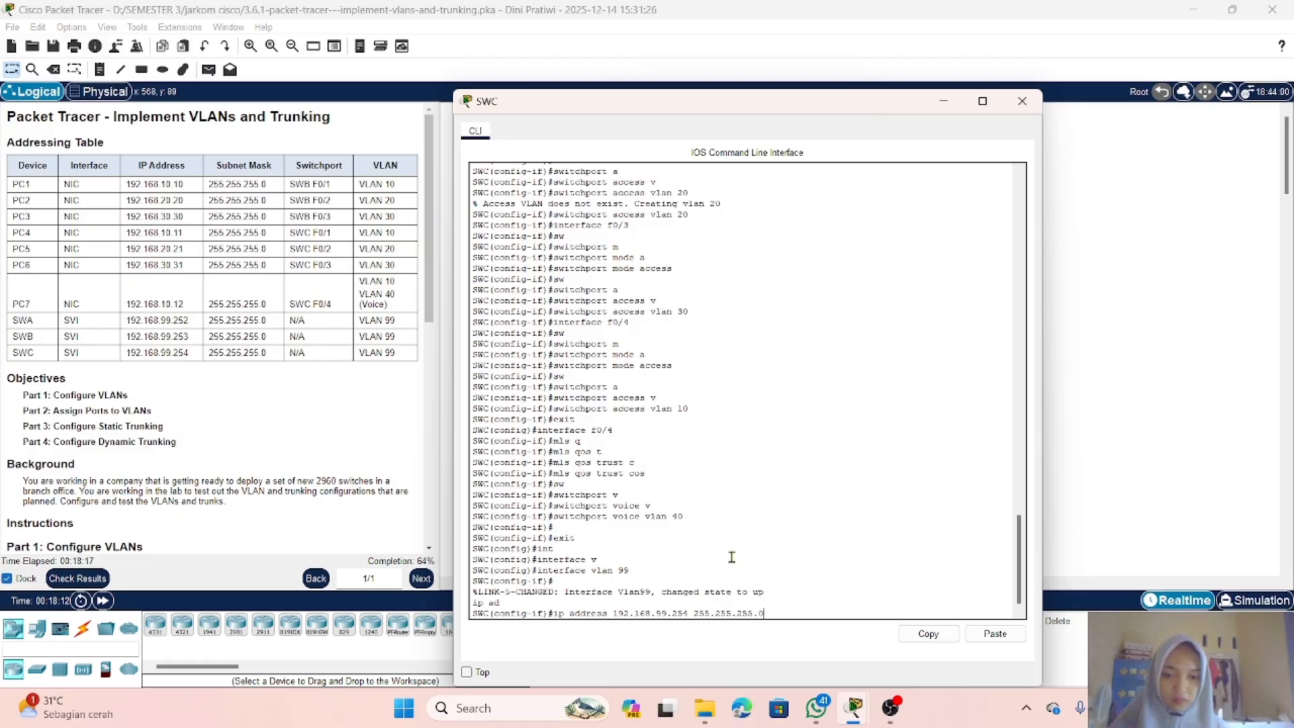
key(Return)
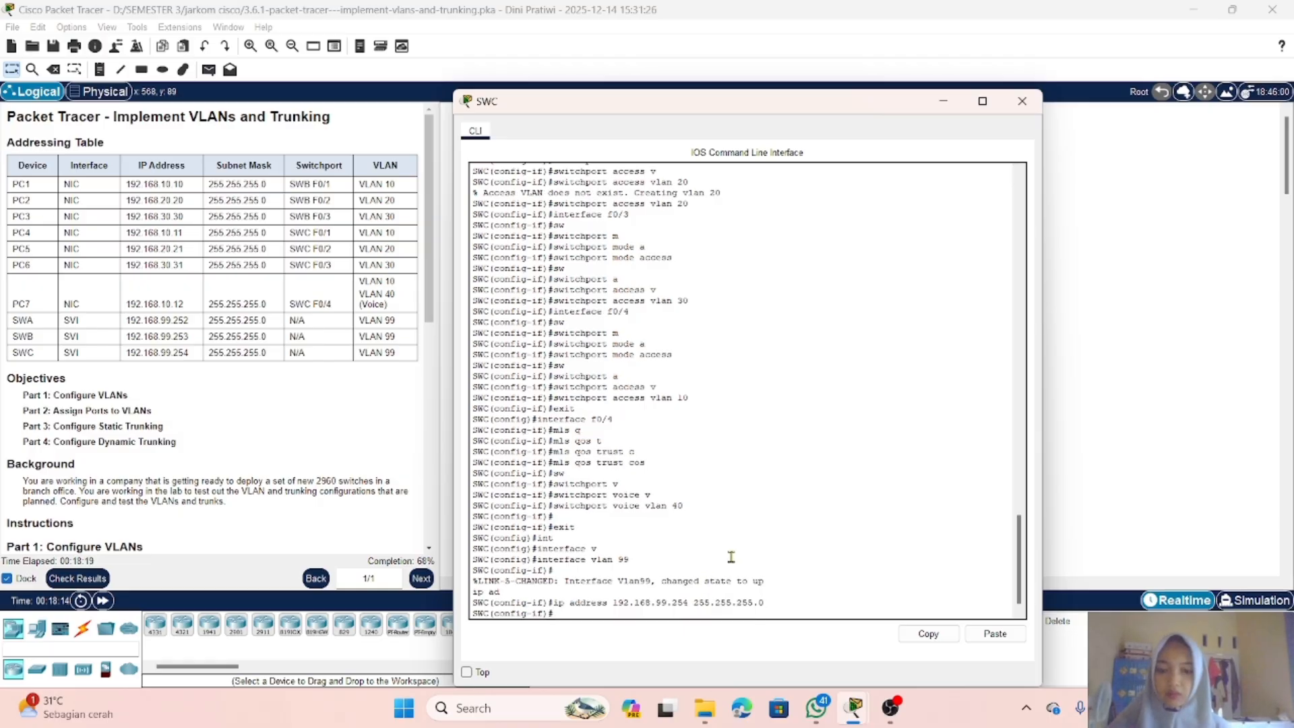
Step: Enable SWC's VLAN 99 interface with the no shutdown command and close SWC's window
text(no shutdw)
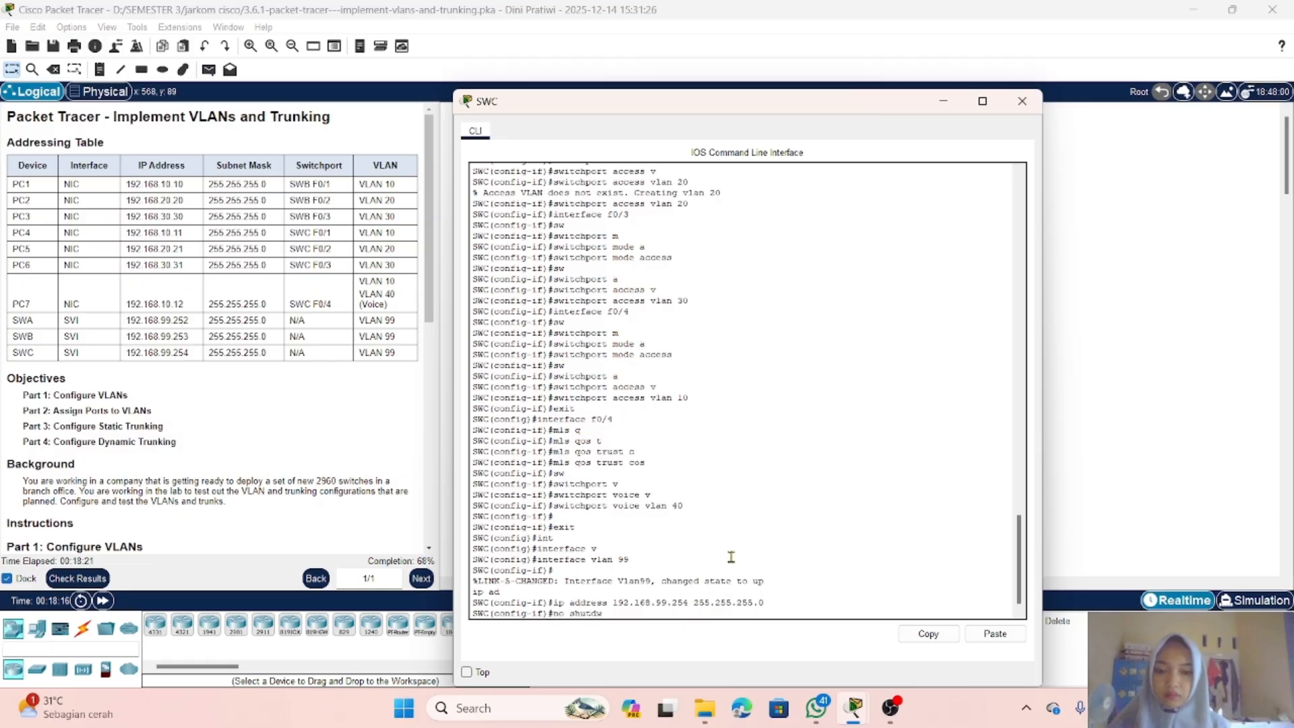
text(on)
key(BackSpace)
key(BackSpace)
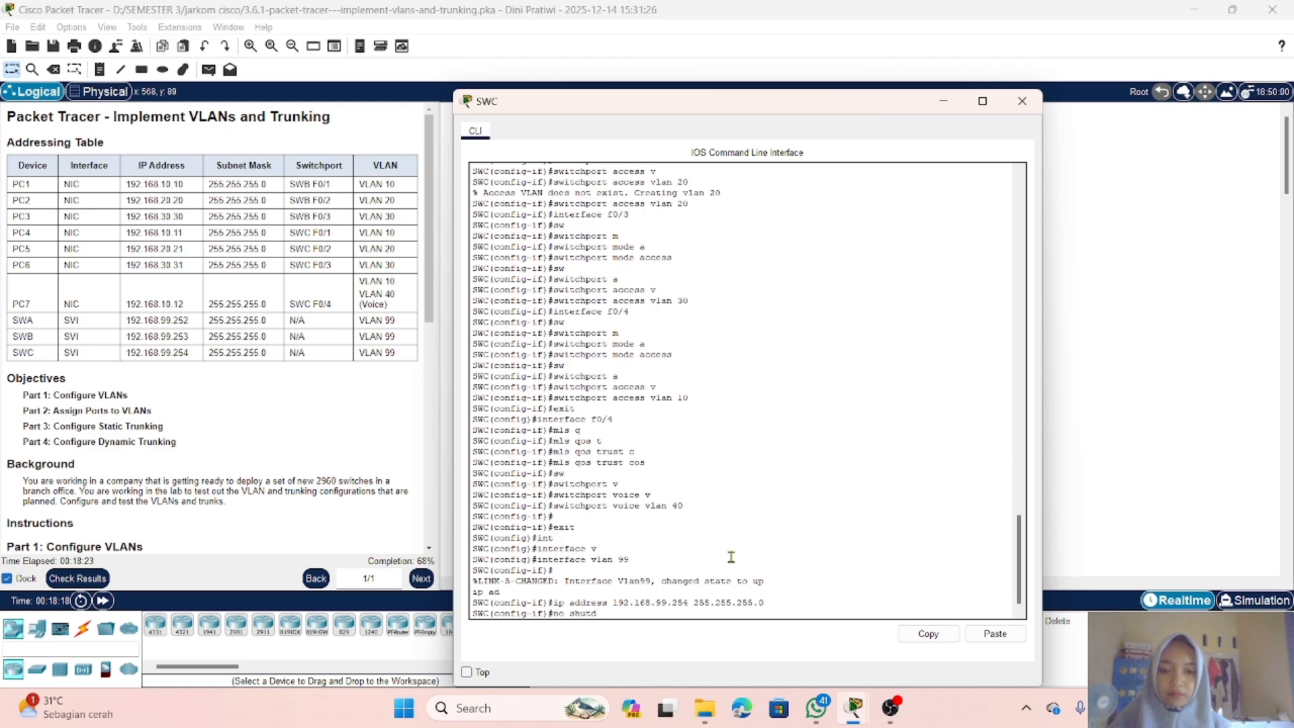
text(own)
key(Return)
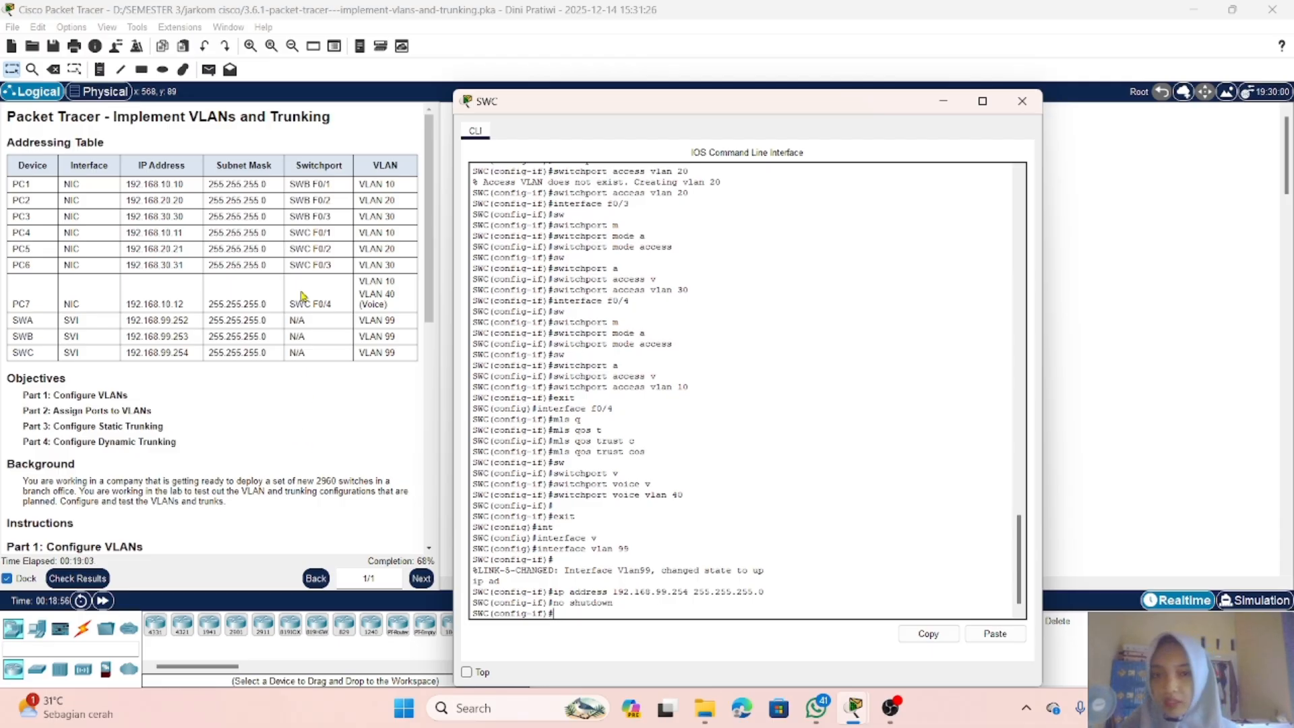
click(944, 101)
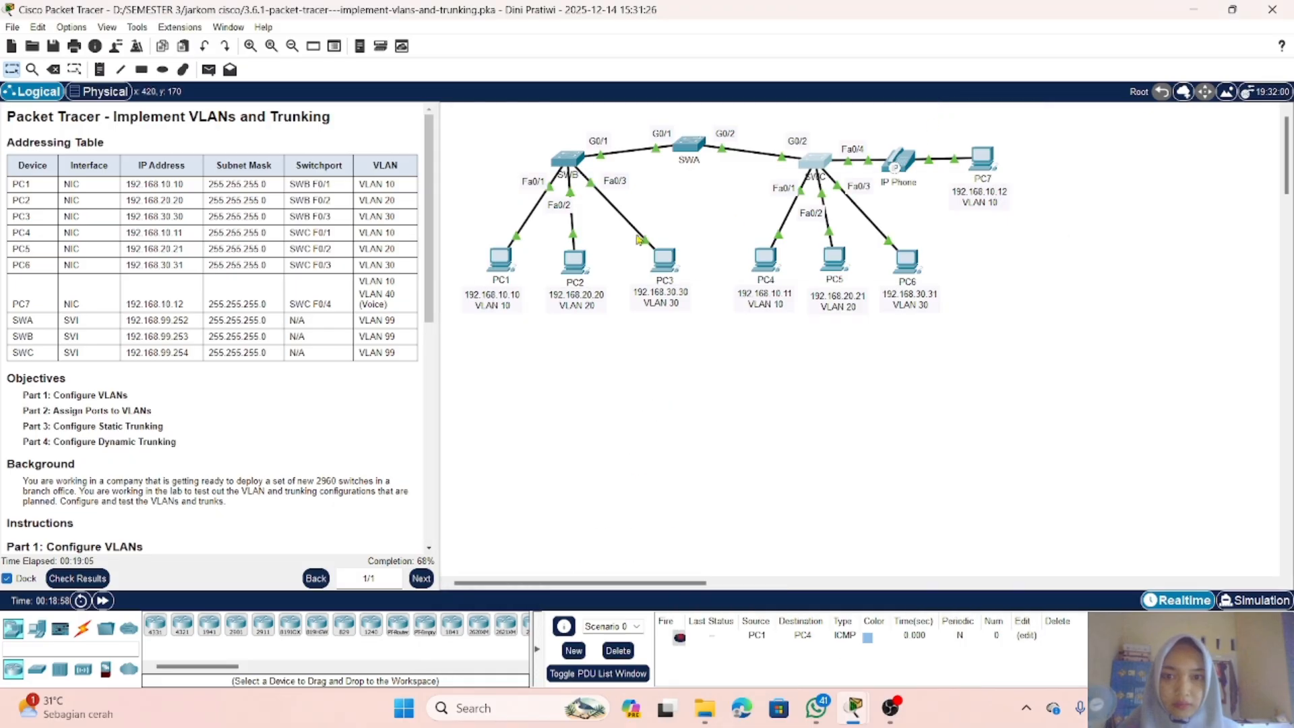
Step: Open SWA's command line, exit to global configuration, and enter interface g0/1
click(690, 150)
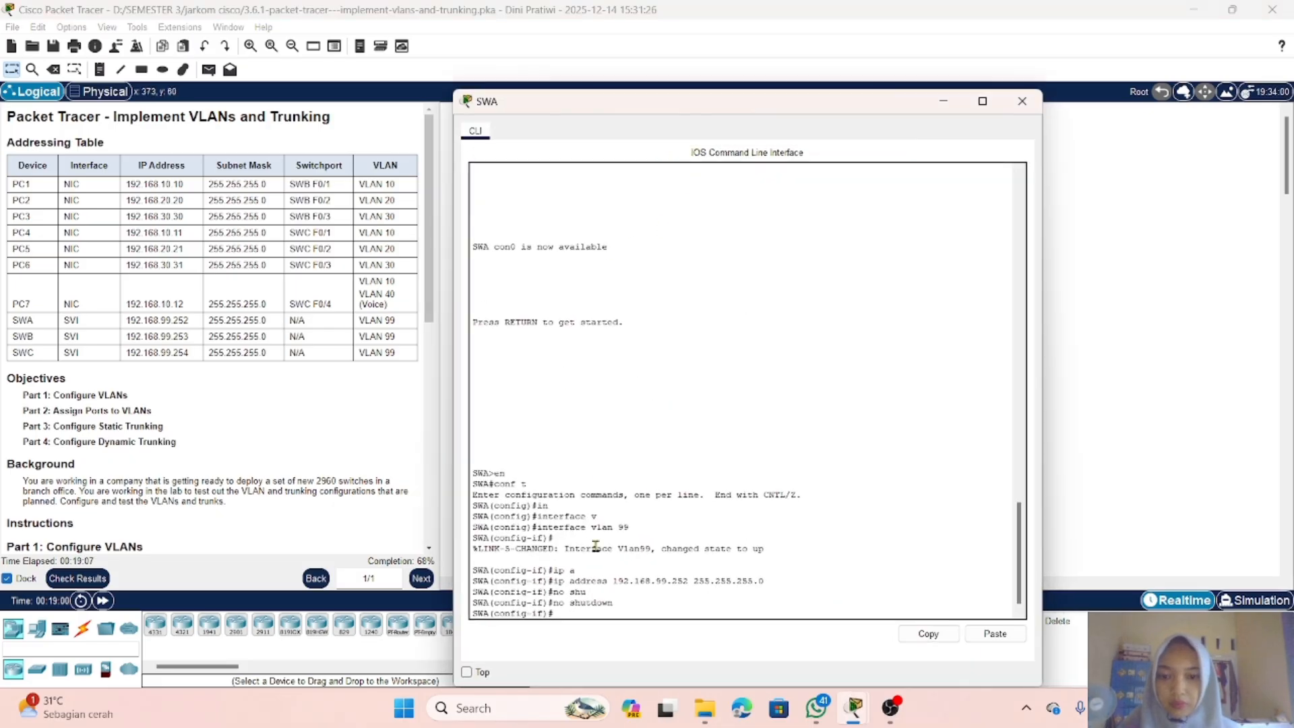
click(648, 607)
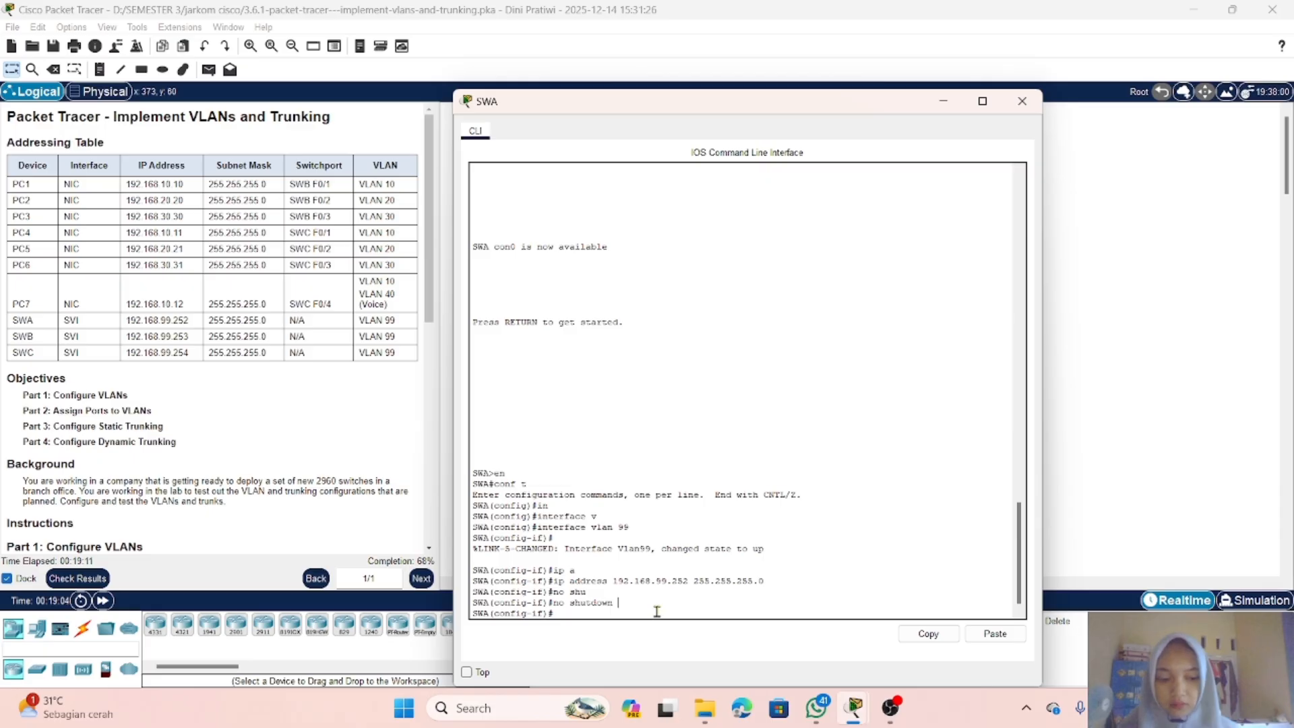
key(Return)
text(exi)
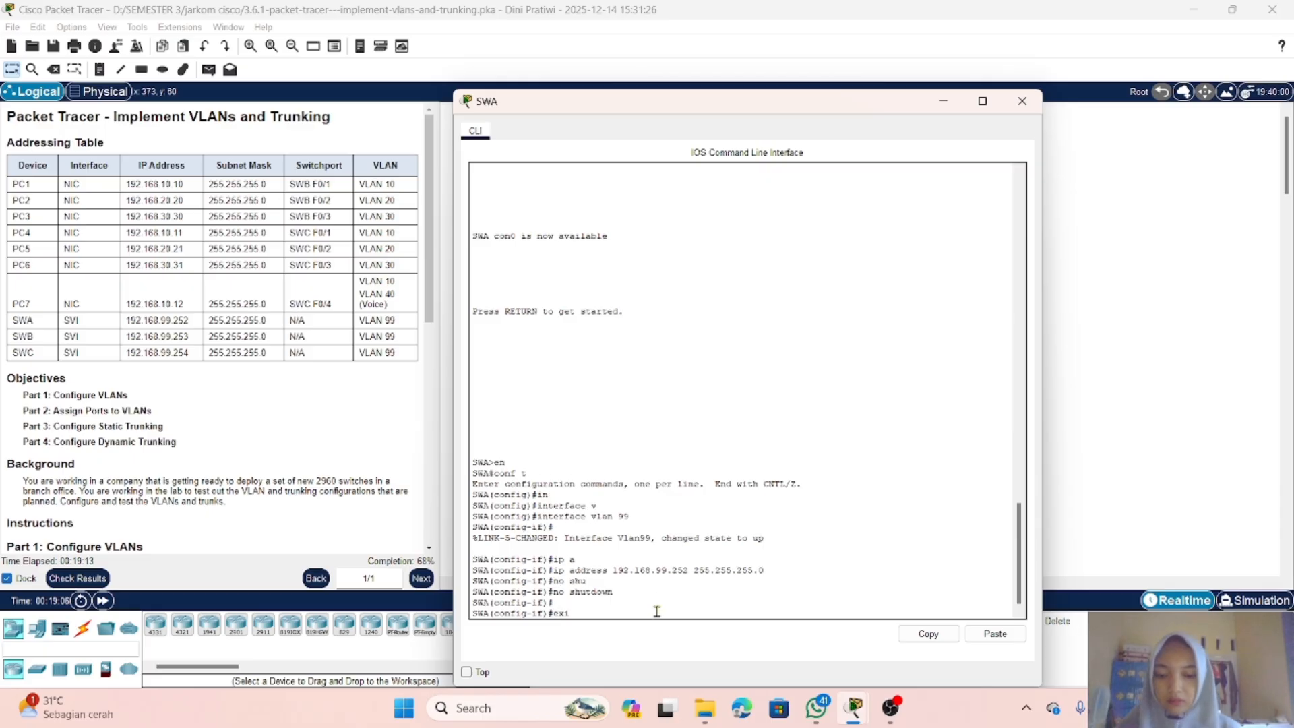
text(t)
key(Return)
text(inet)
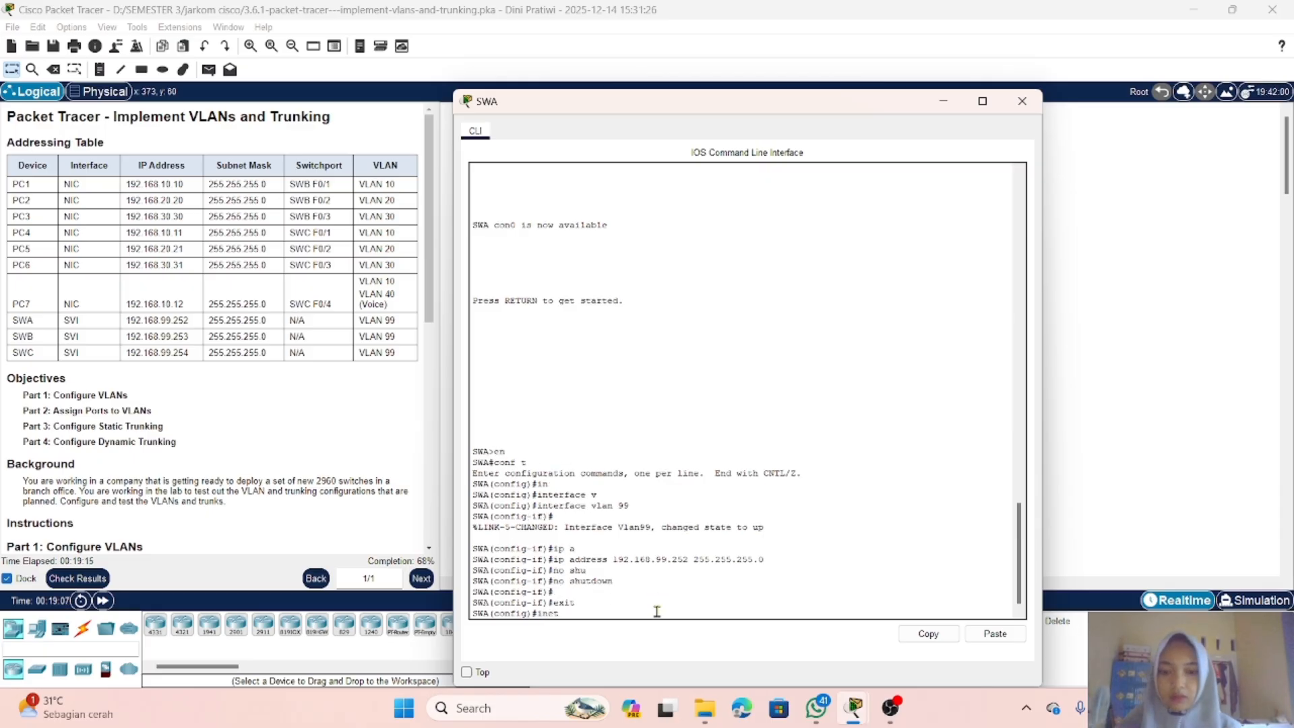
key(Tab)
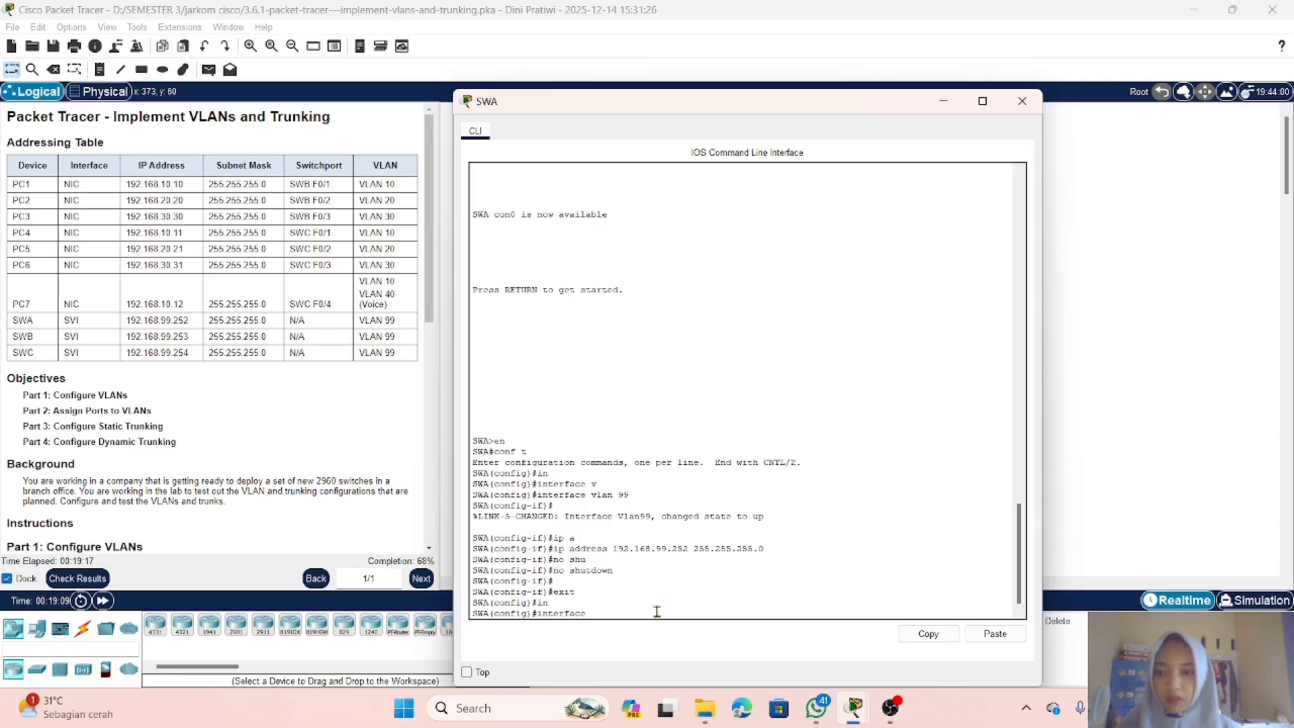
text(g0/1)
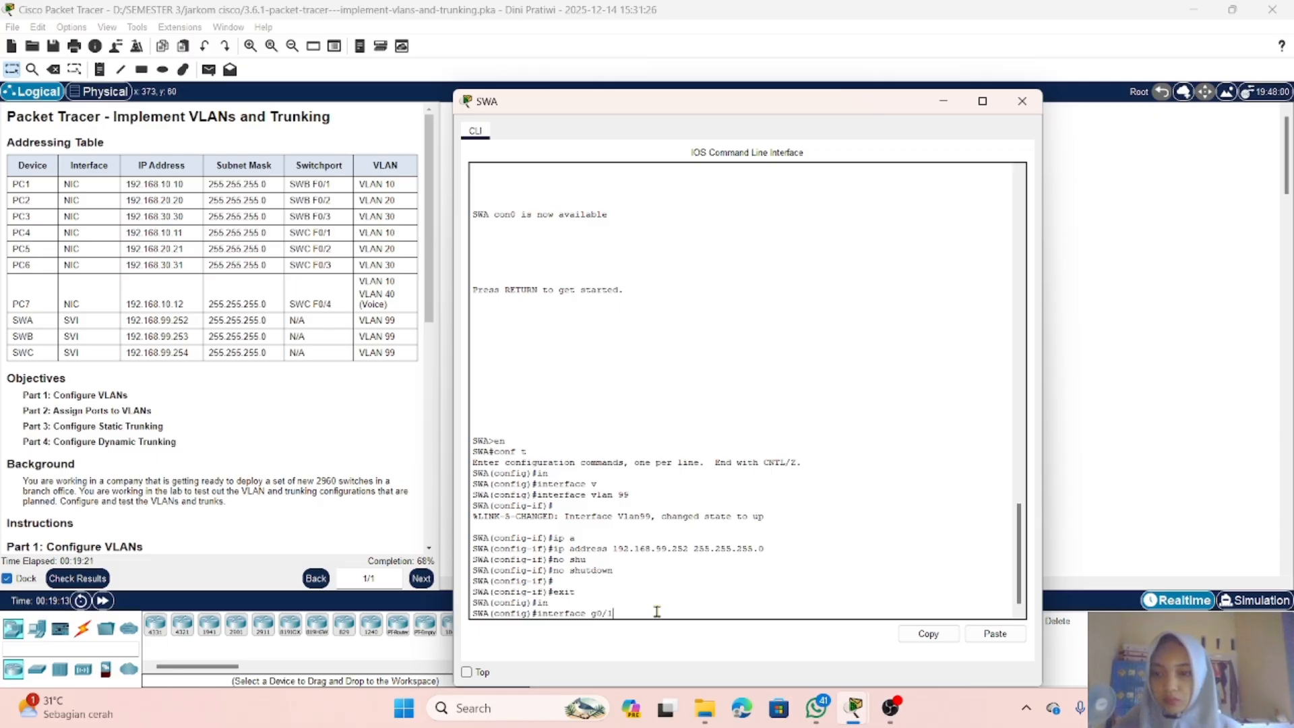
key(Return)
Step: Set SWA's G0/1 port to switchport mode trunk
text(aq)
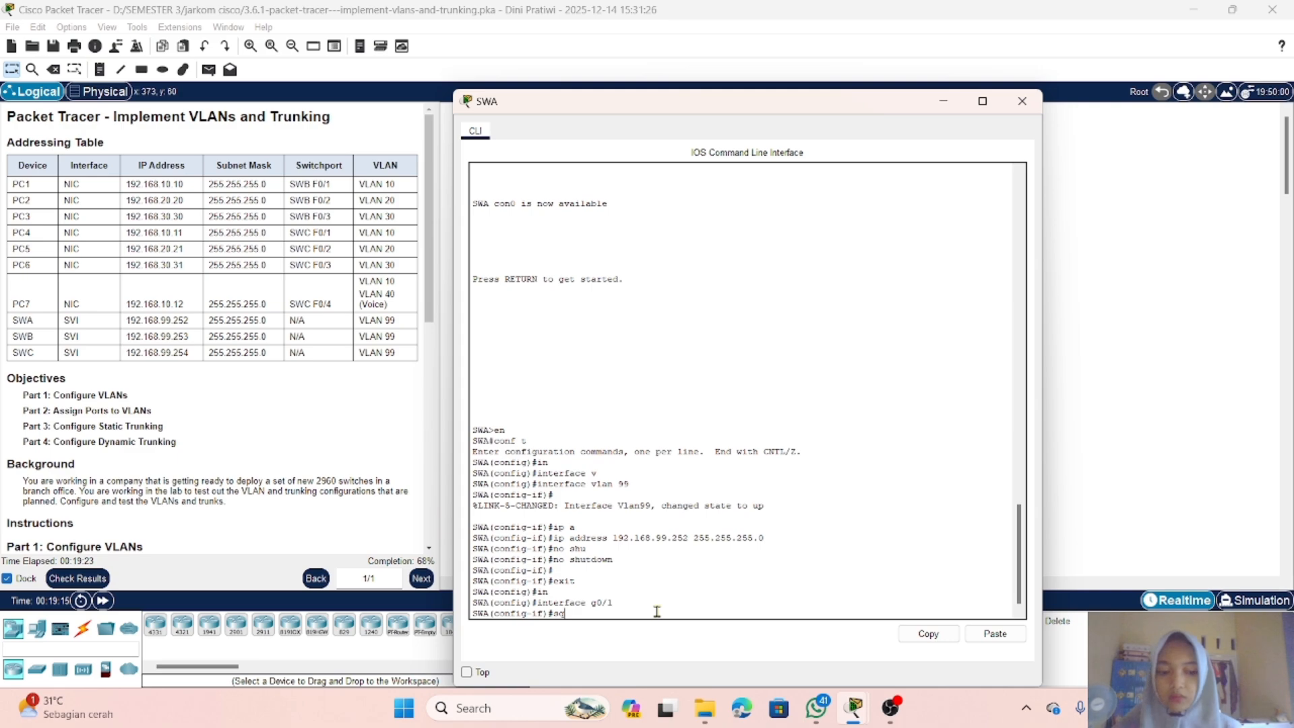
text(w)
key(Tab)
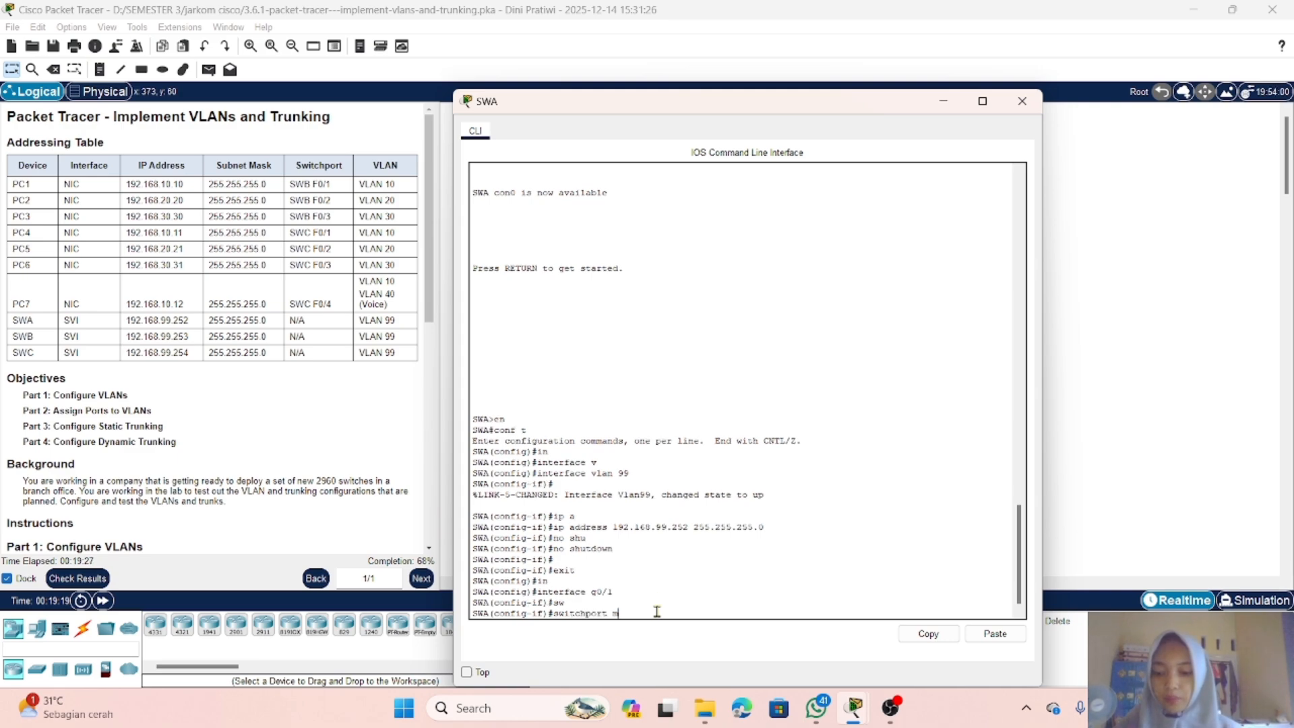
text(m)
key(Tab)
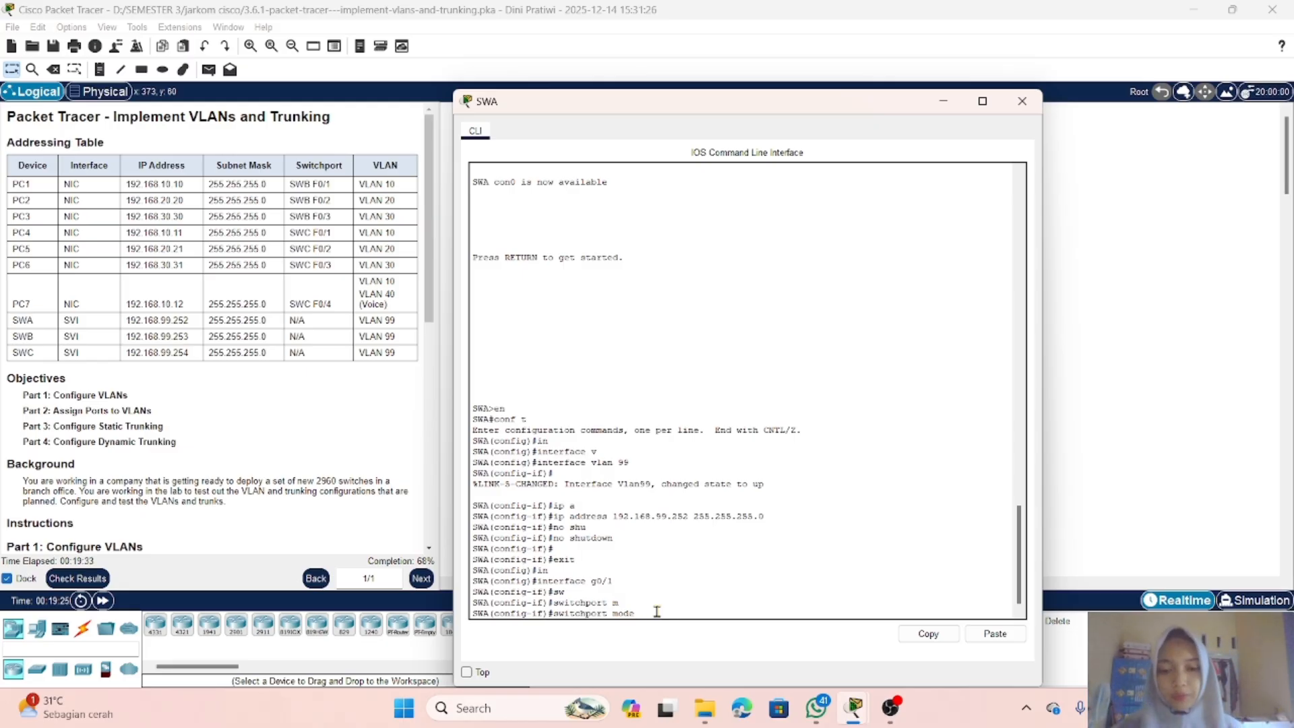
text(t)
key(Tab)
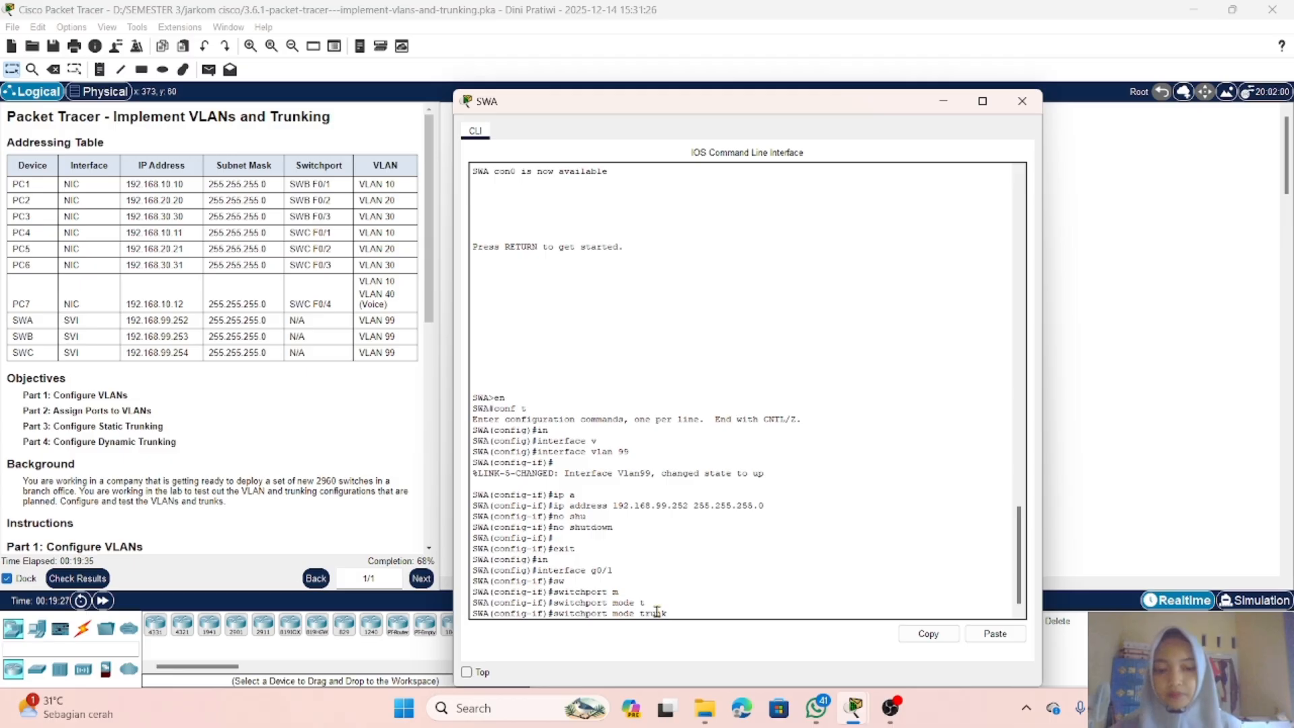
key(Return)
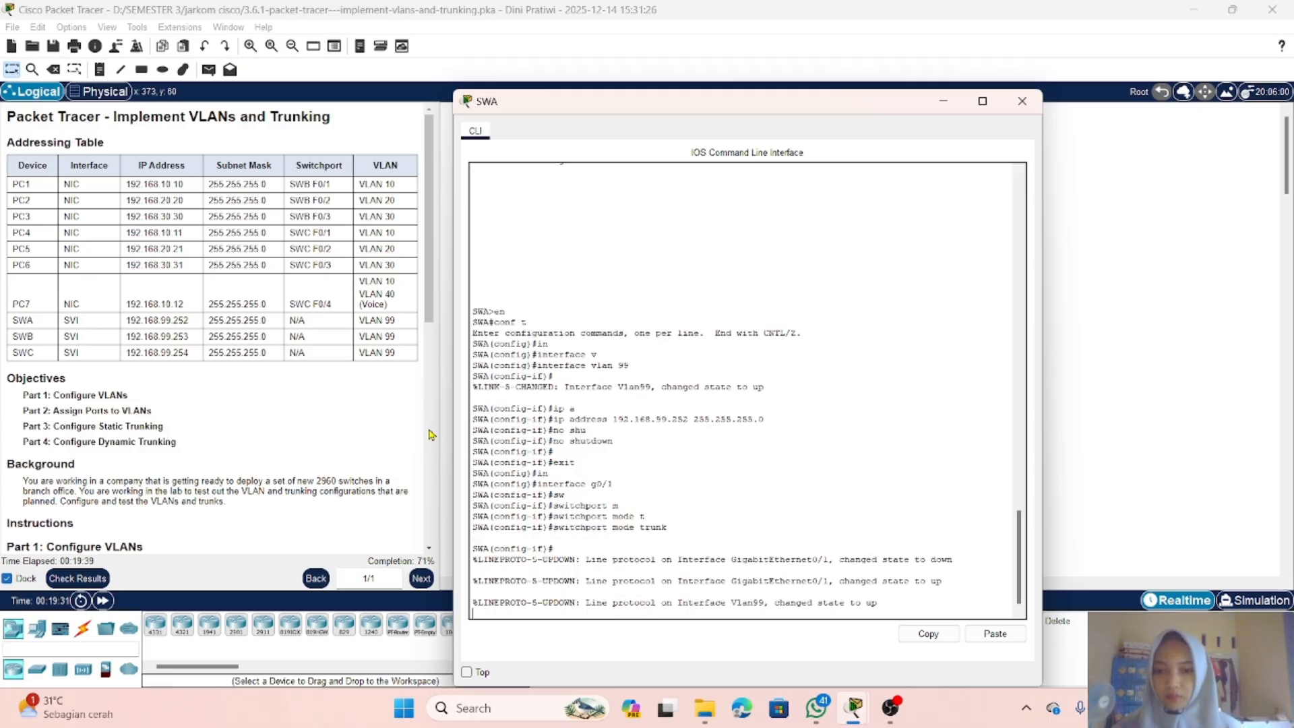
Step: Disable DTP on SWA's G0/1 with switchport nonegotiate
scroll(432, 434, down, 12)
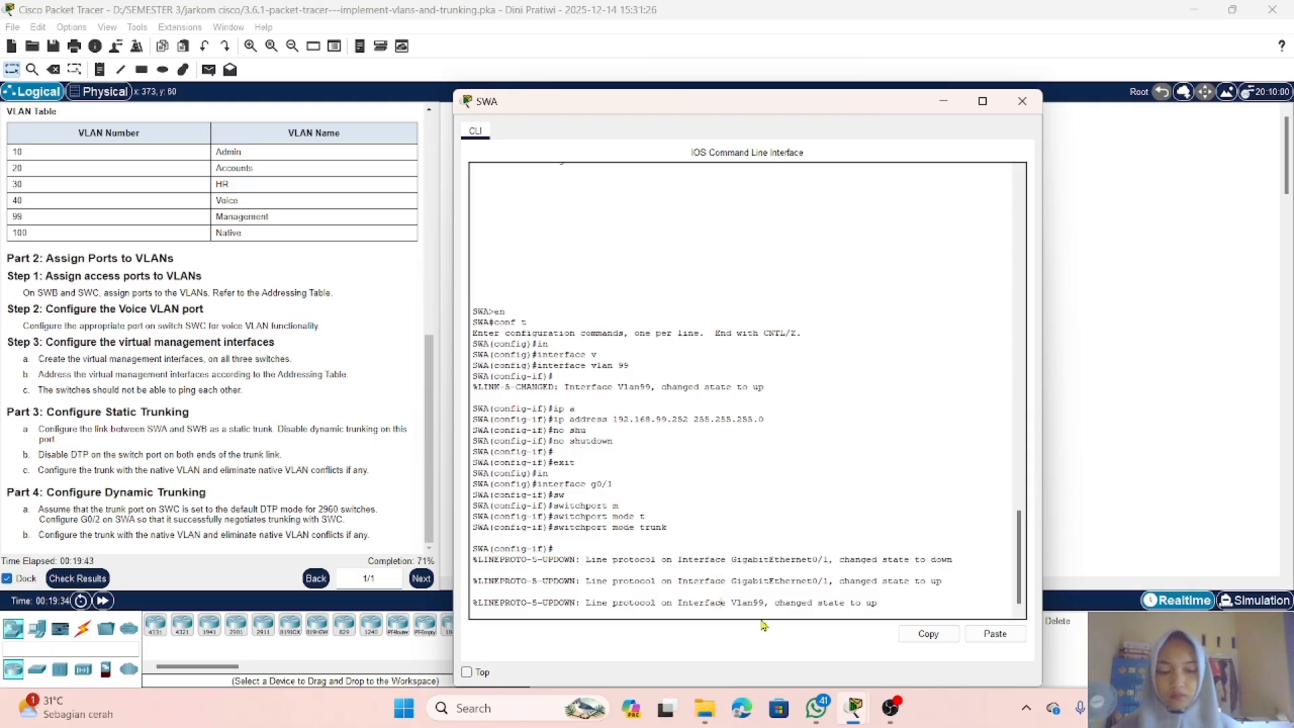
key(Return)
text(sw)
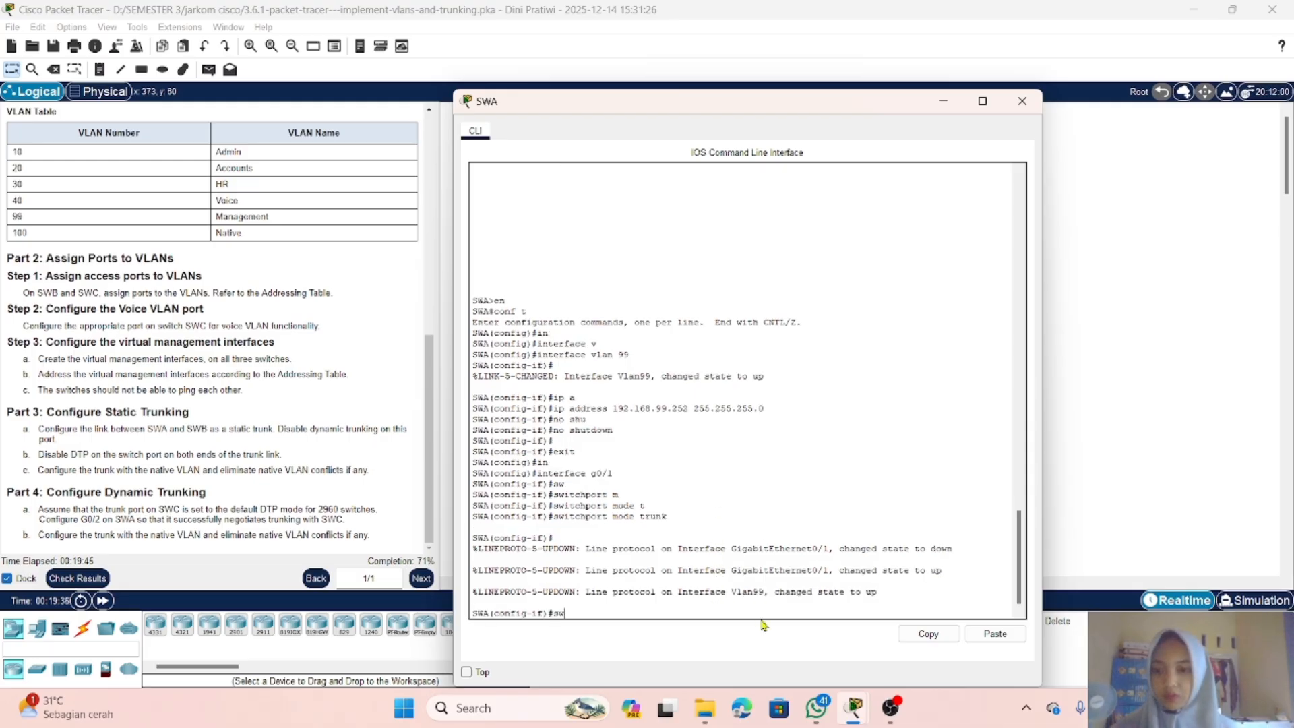
key(Tab)
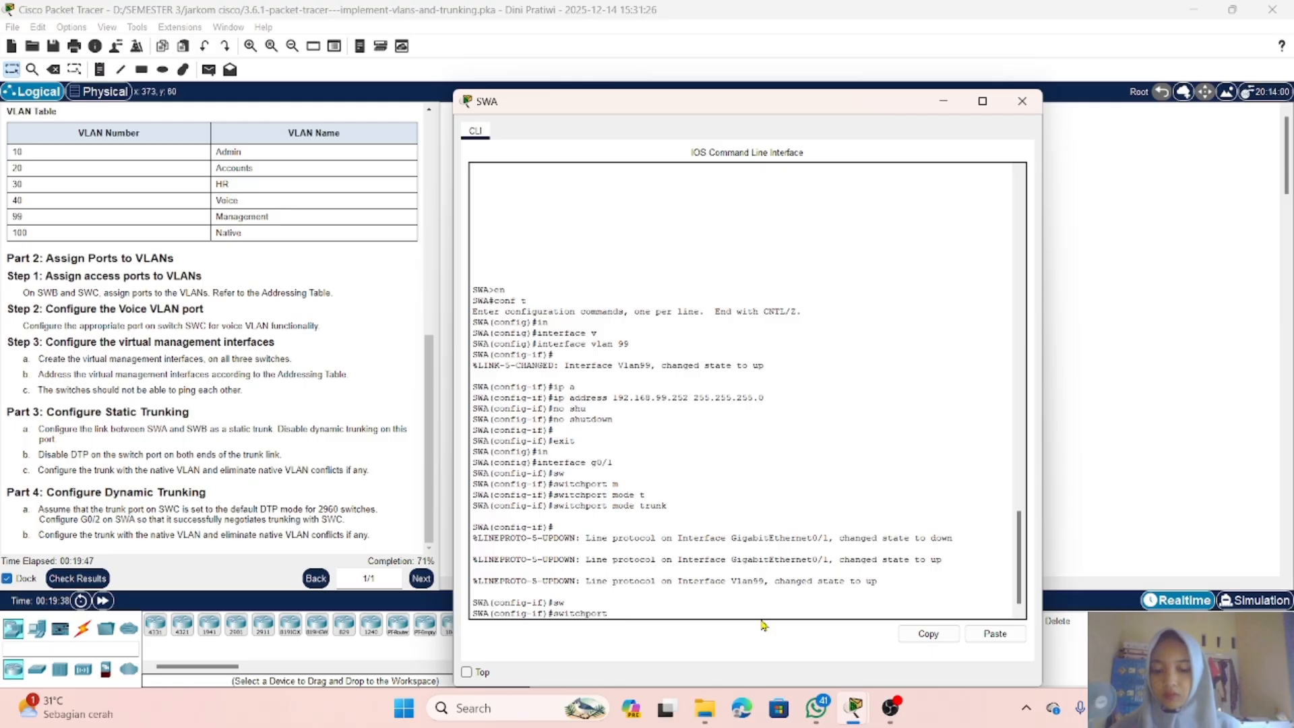
text(no)
key(Tab)
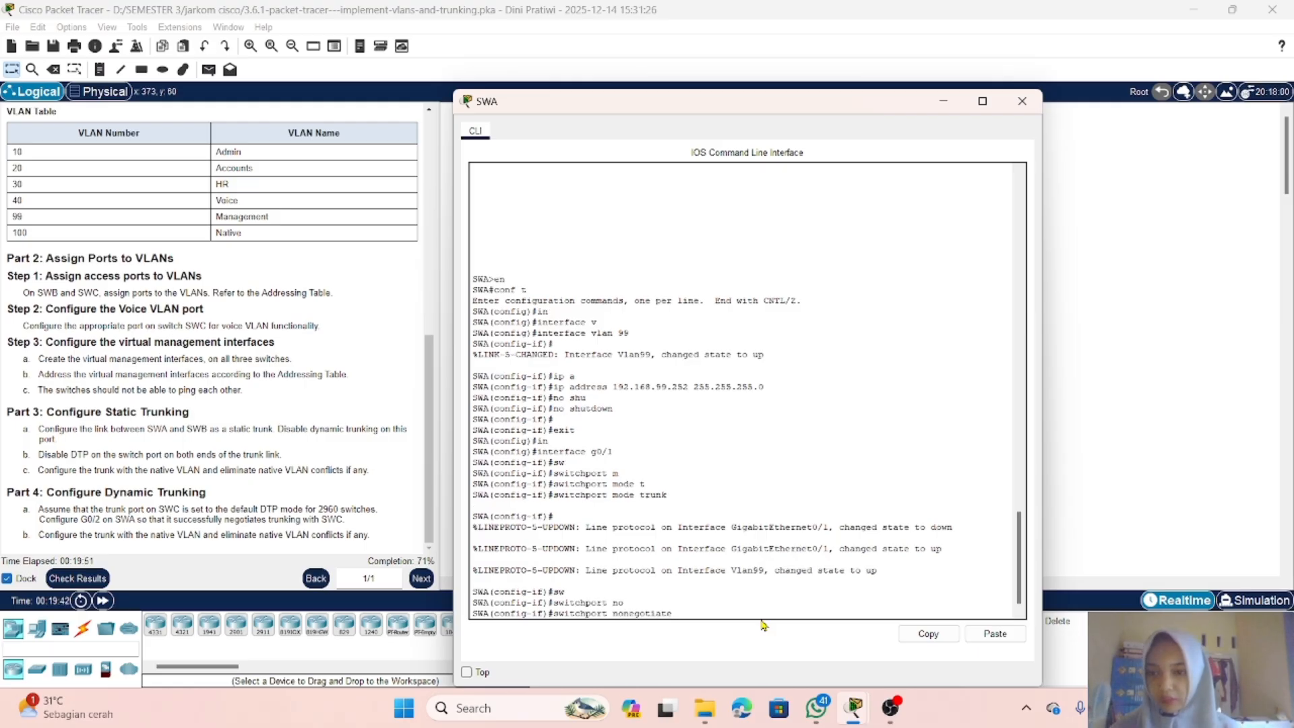
key(Return)
Step: Set the native VLAN of SWA's G0/1 trunk to 100 and close SWA's window
text(sw)
key(Tab)
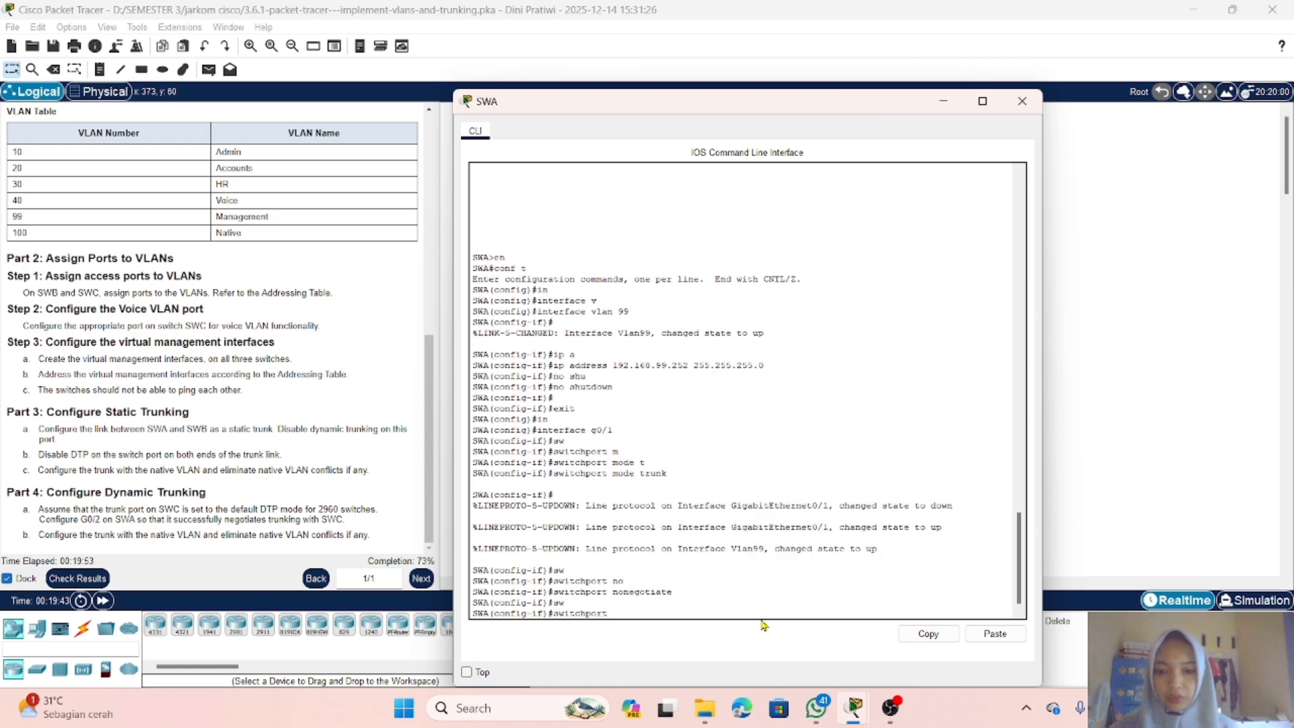
text(t)
key(Tab)
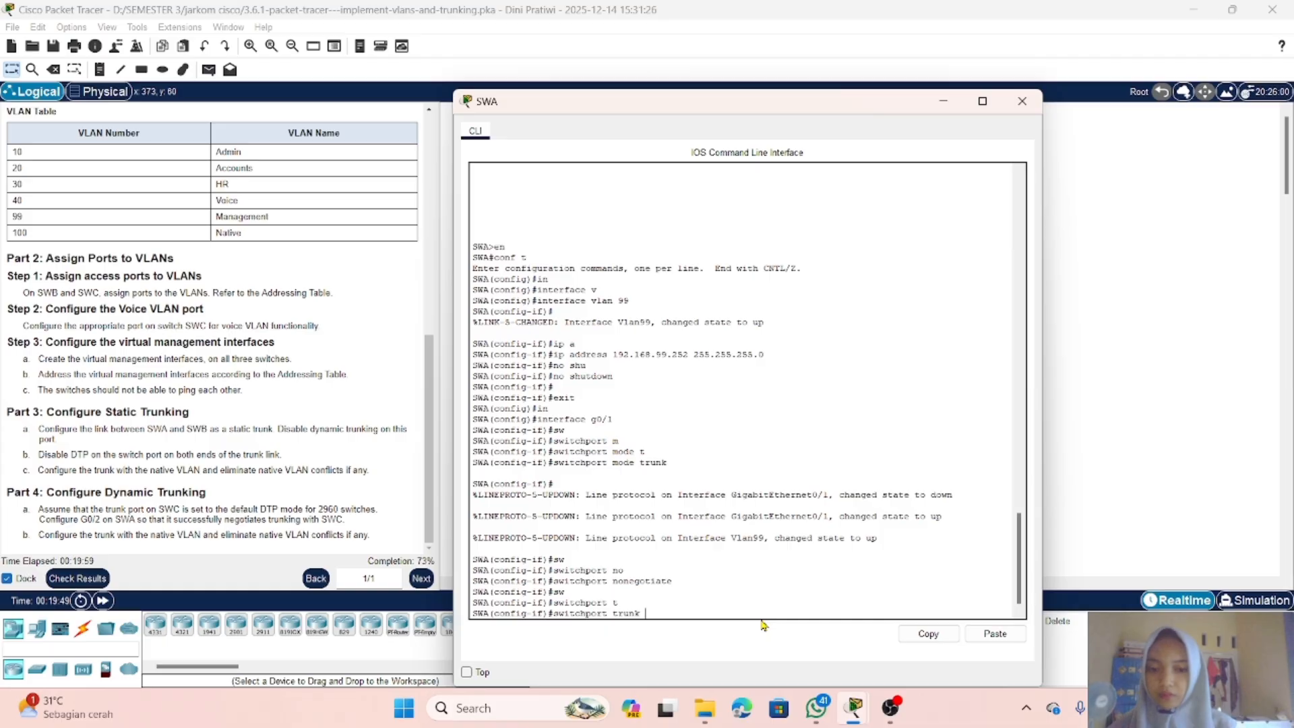
text(na)
key(Tab)
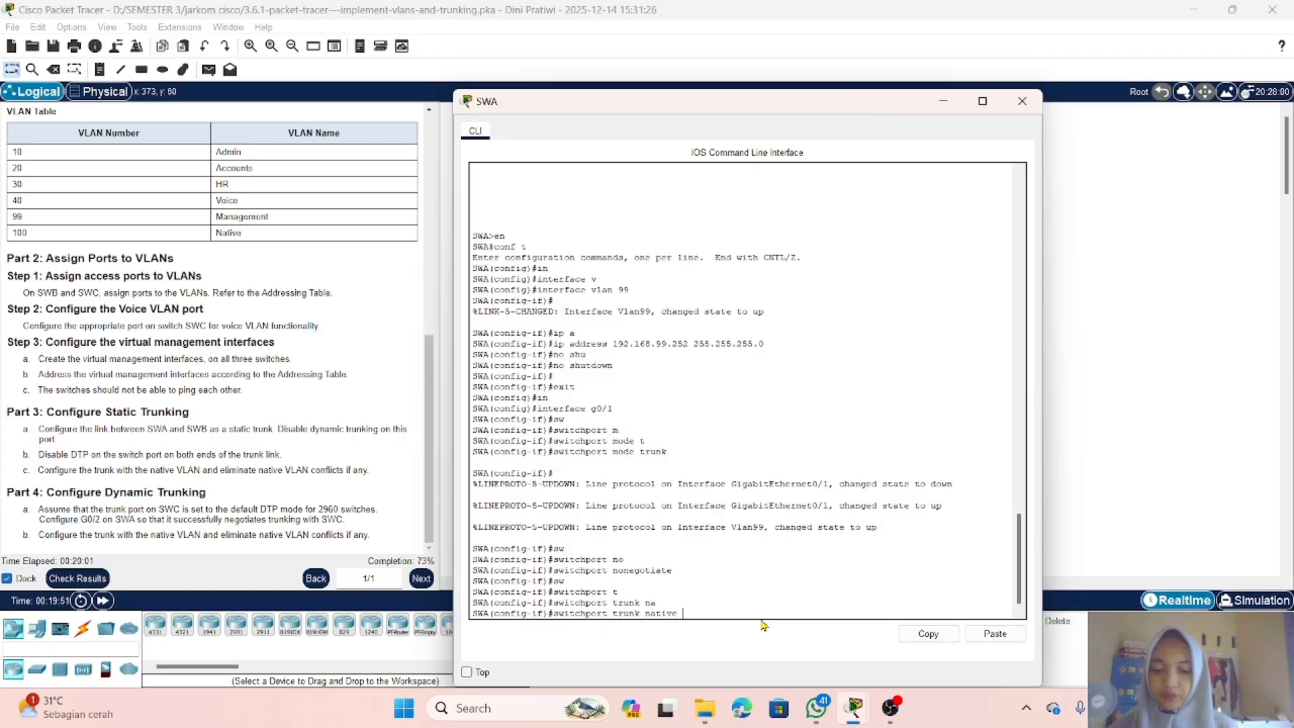
text(v)
key(Tab)
text(1)
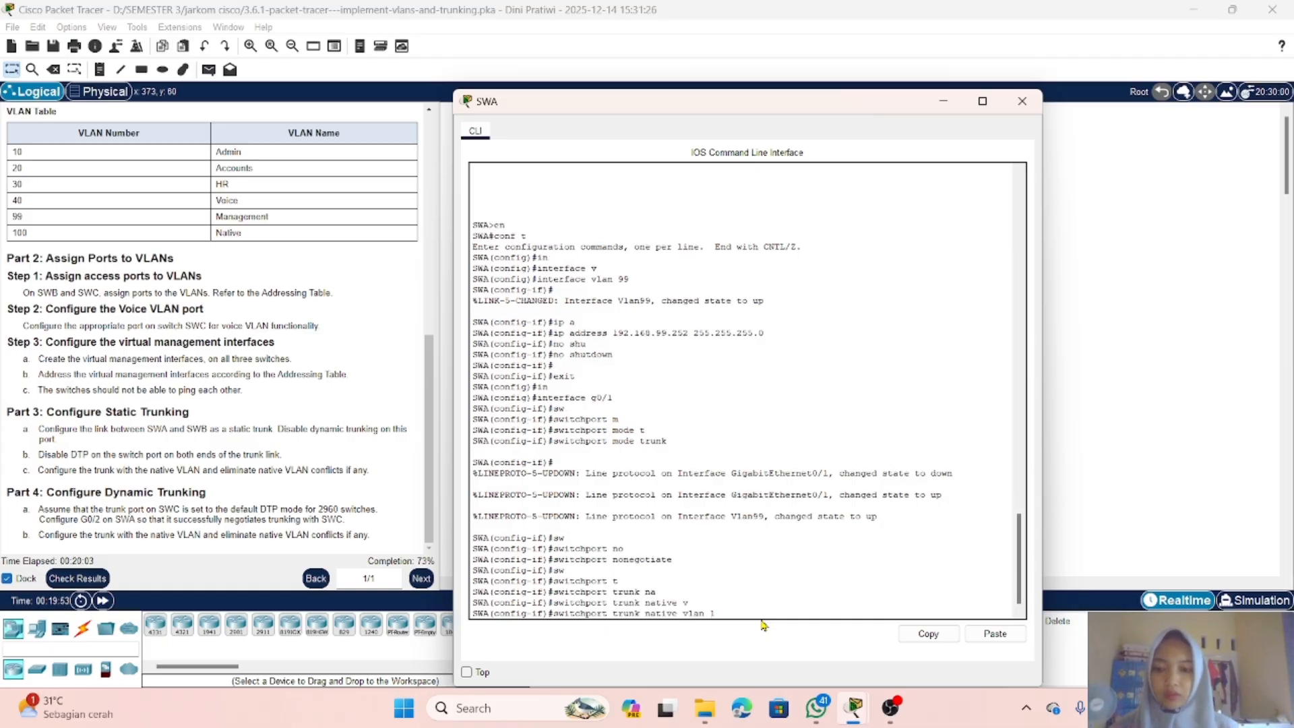
text(00)
key(Return)
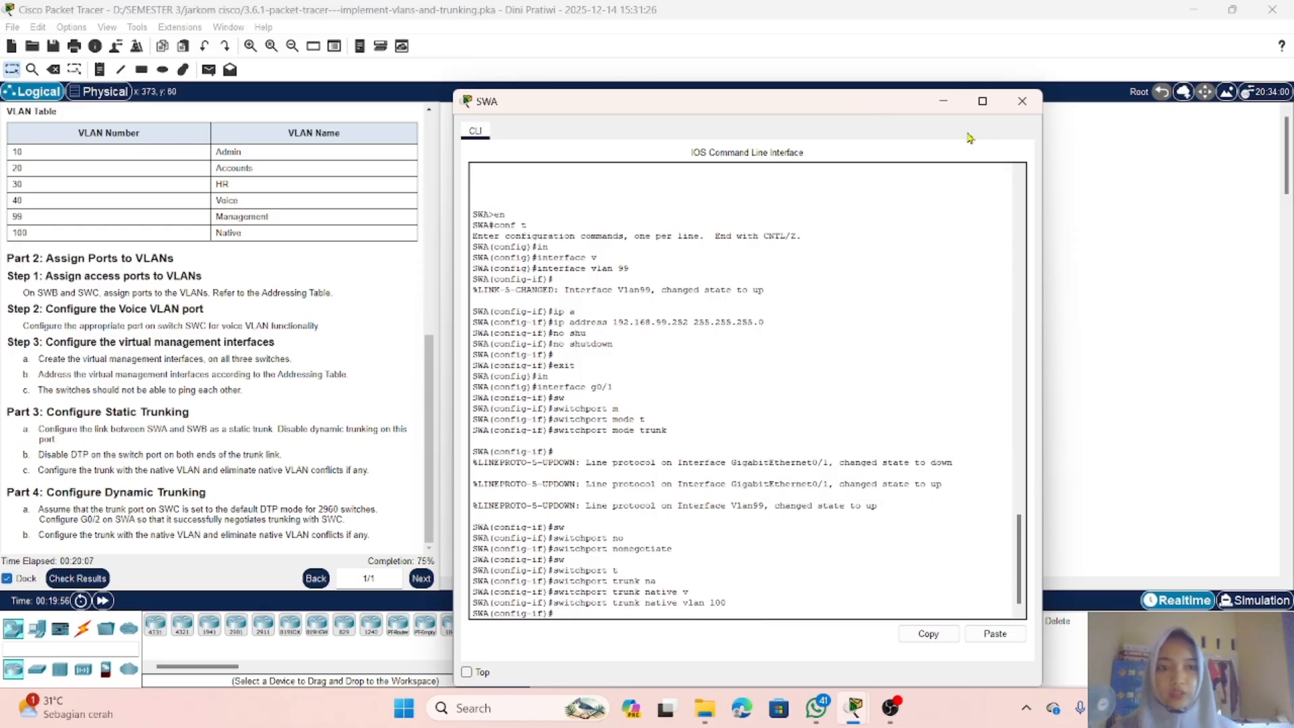
click(944, 104)
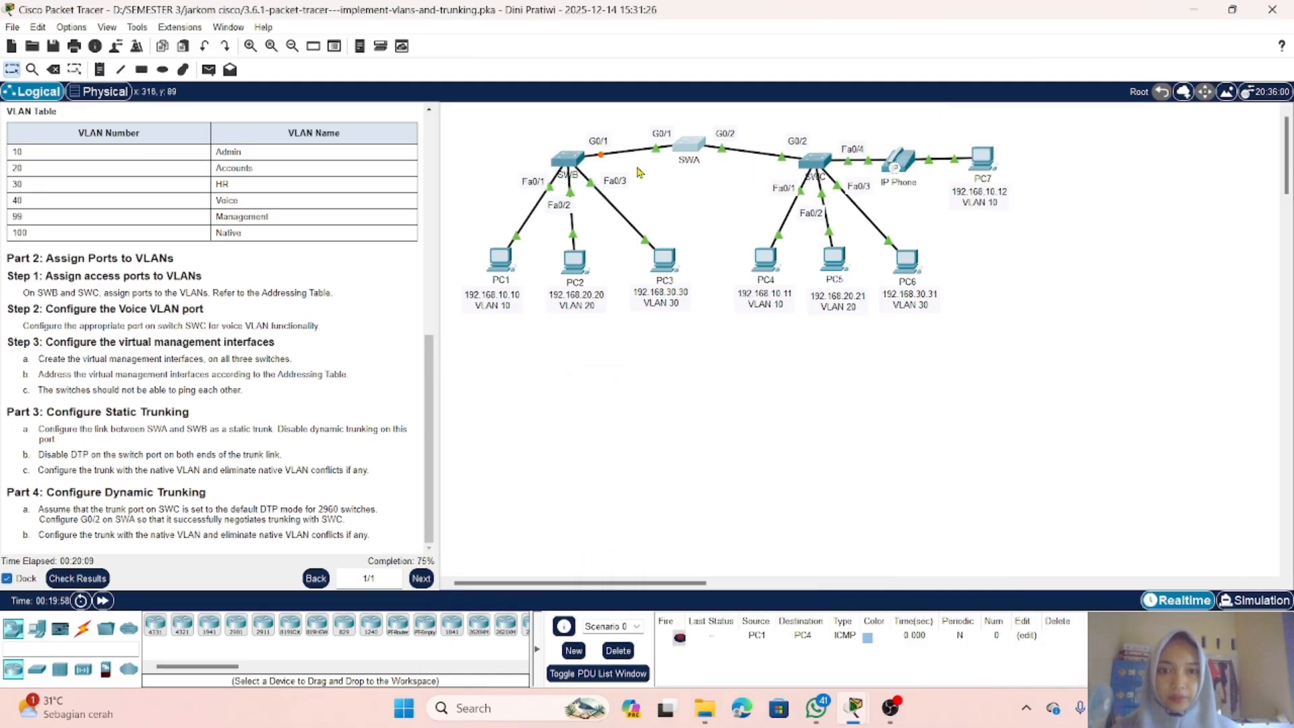
Step: Open SWB's command line, exit to global configuration, and enter interface g0/1
click(566, 161)
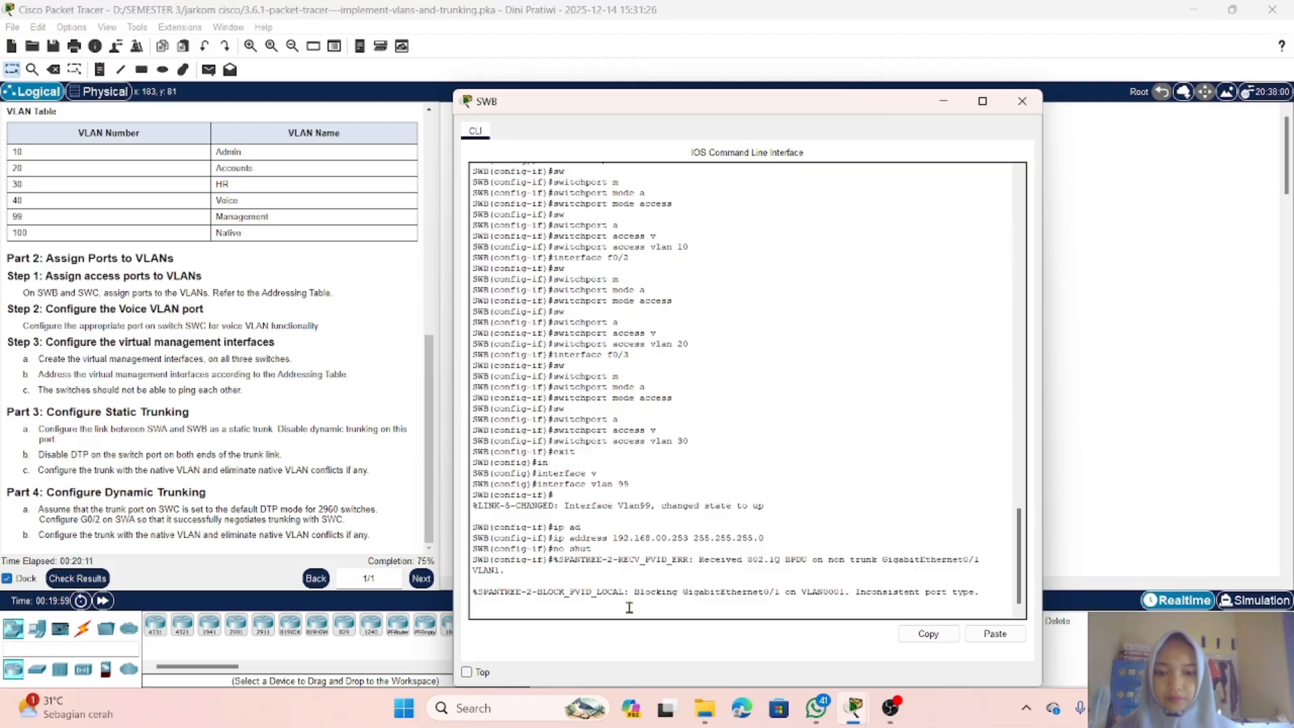
key(Return)
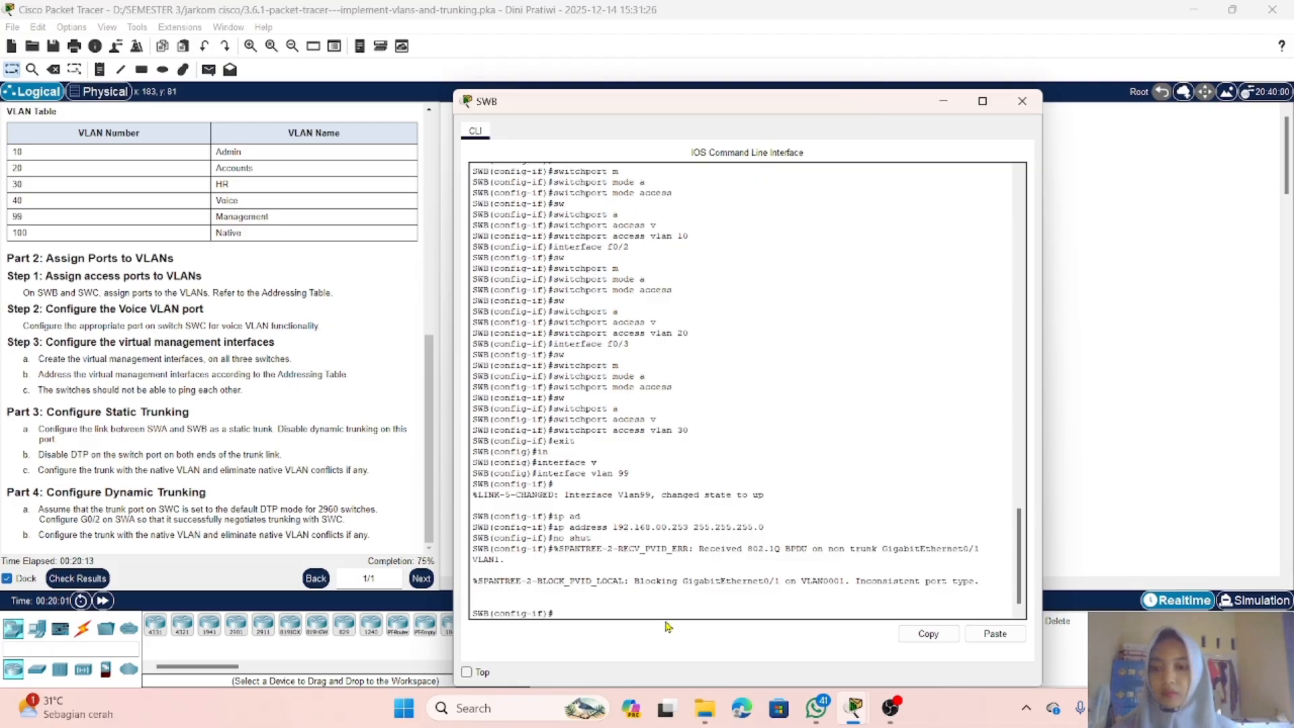
text(exit)
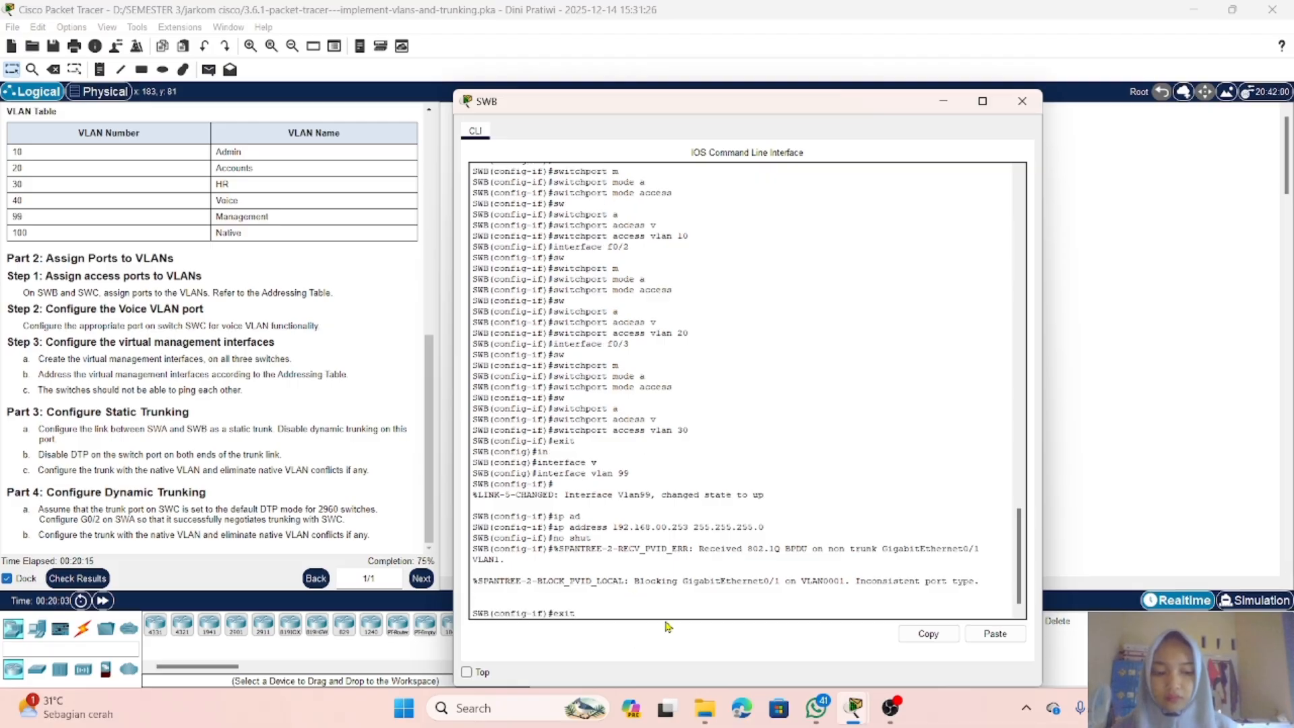
key(Return)
text(inte)
key(Tab)
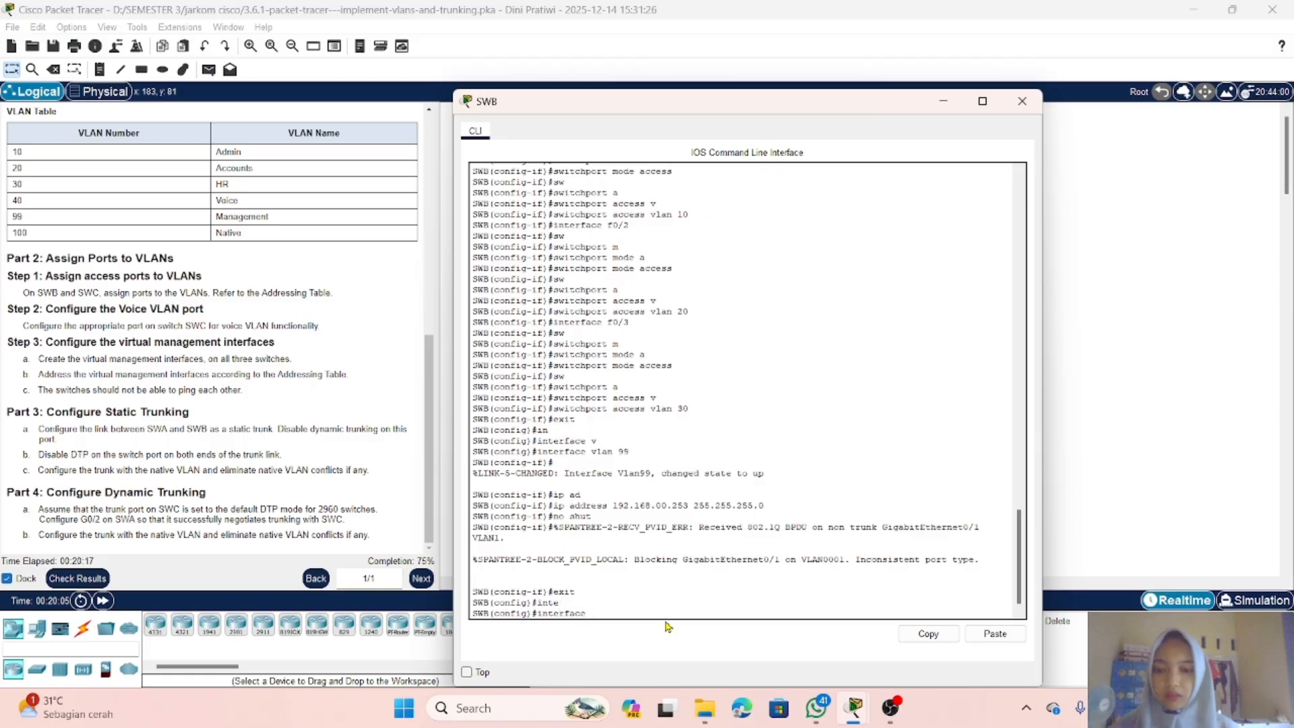
text(g0)
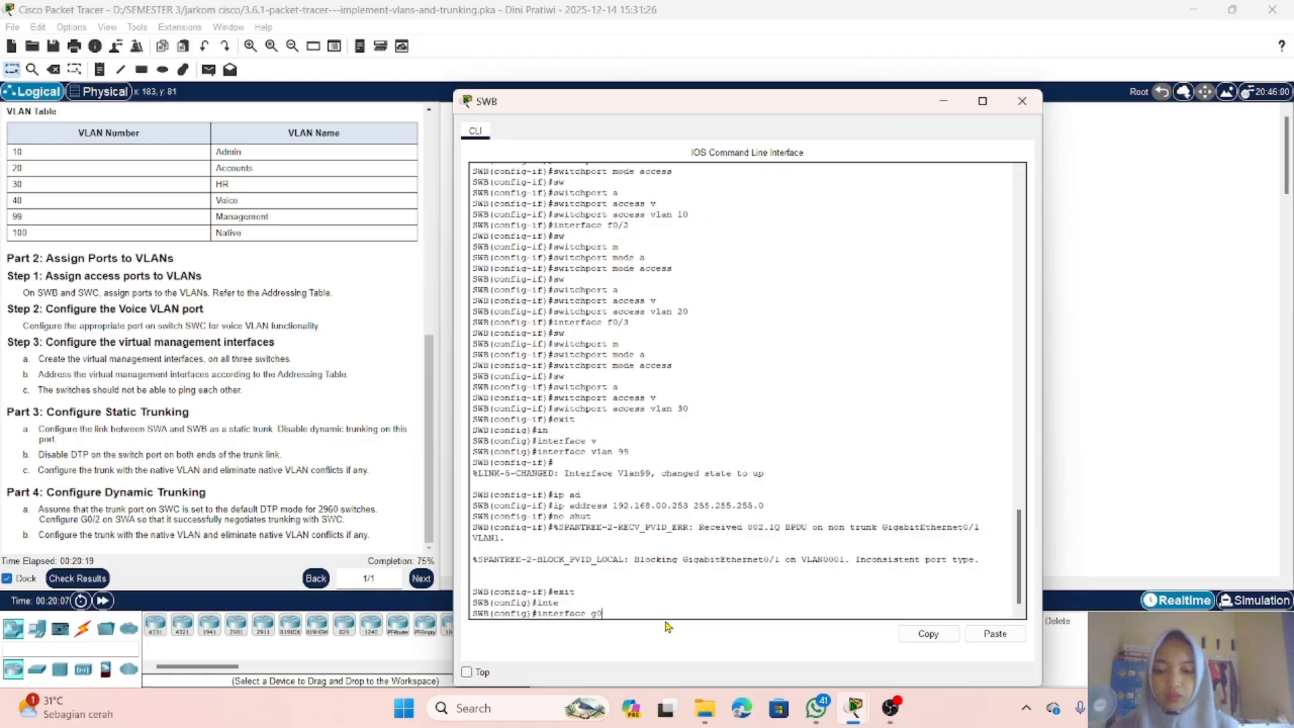
text(/1)
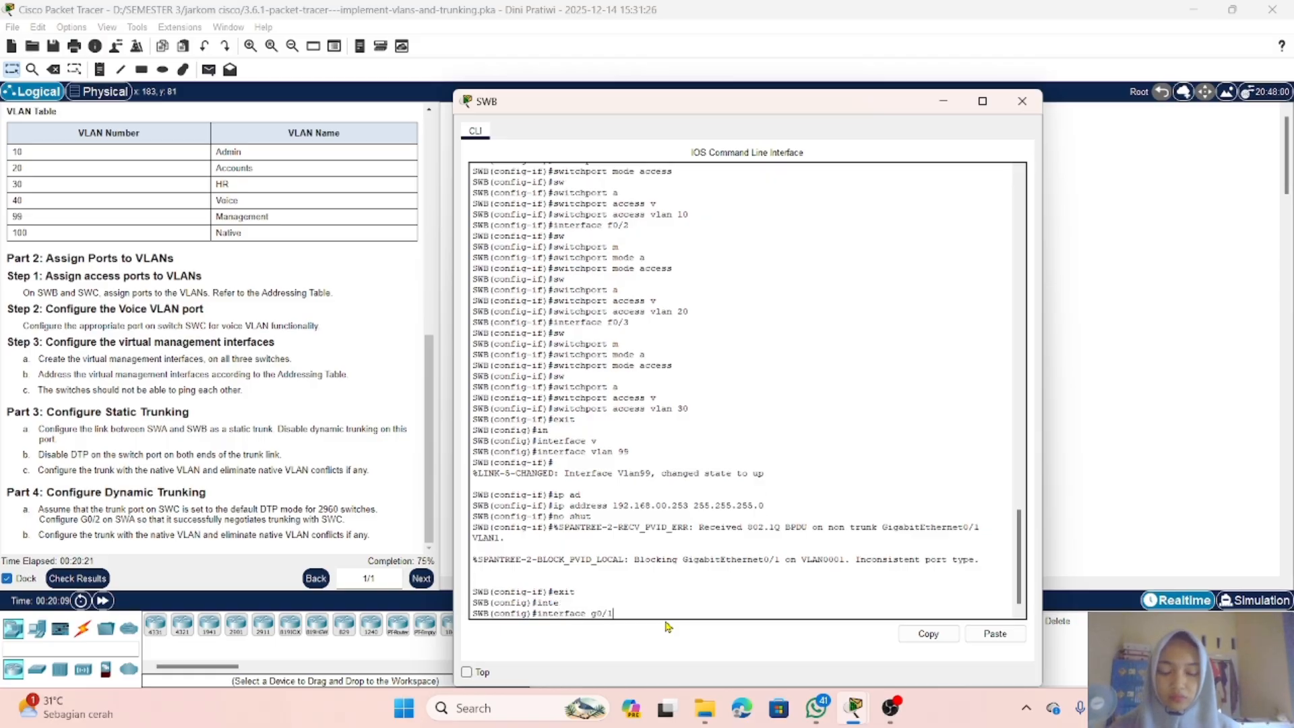
key(Return)
Step: Set SWB's G0/1 port to switchport mode trunk
text(sw)
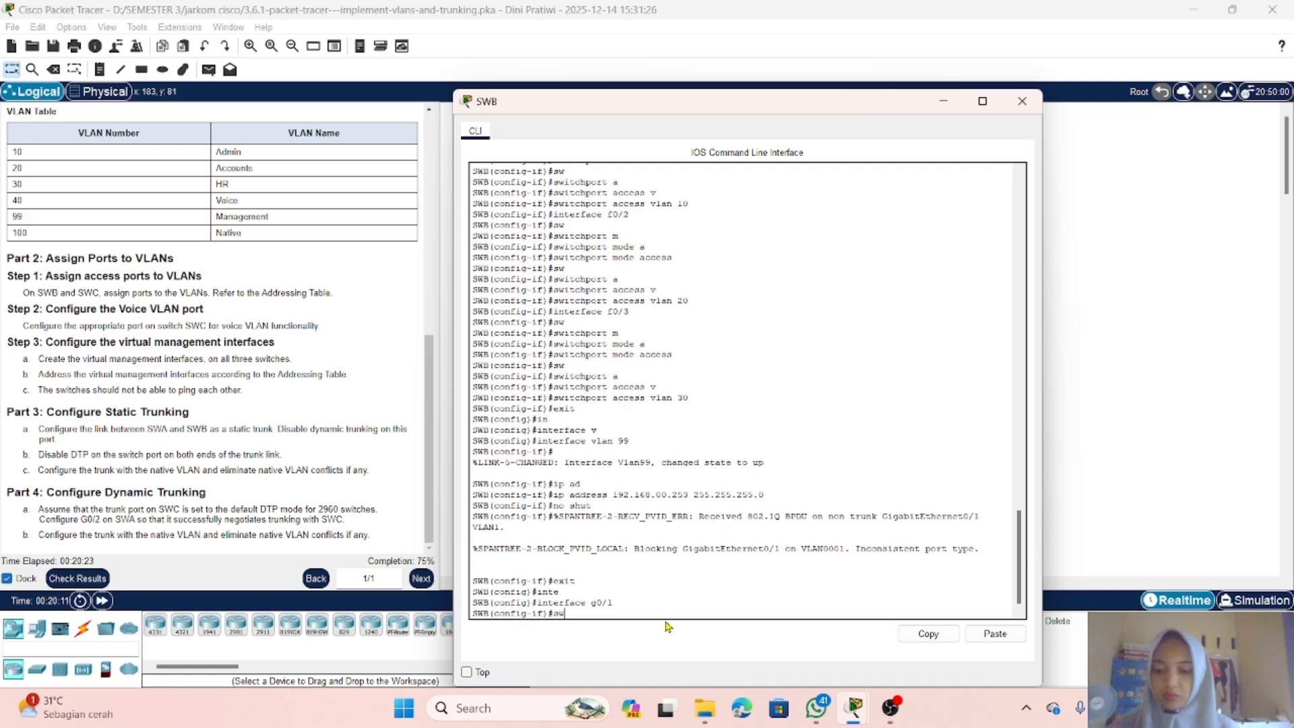
key(Tab)
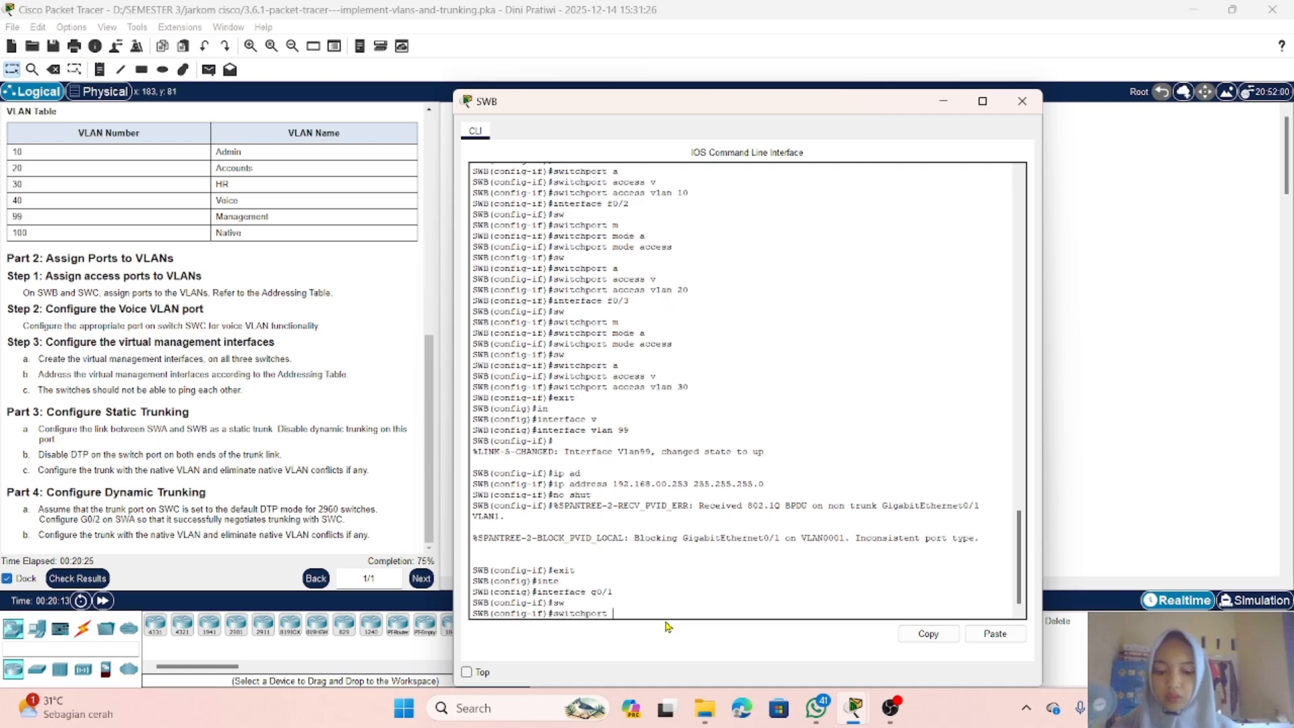
text(m)
key(Tab)
text(t)
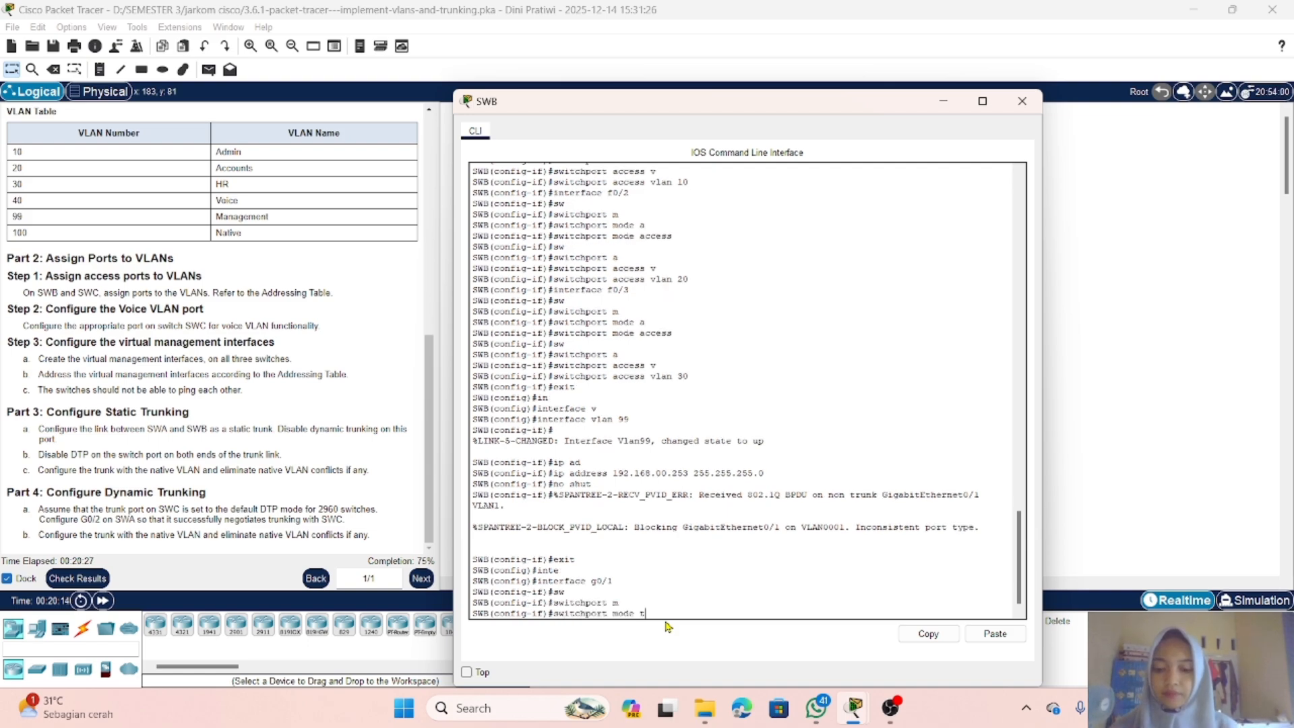
key(Tab)
key(Return)
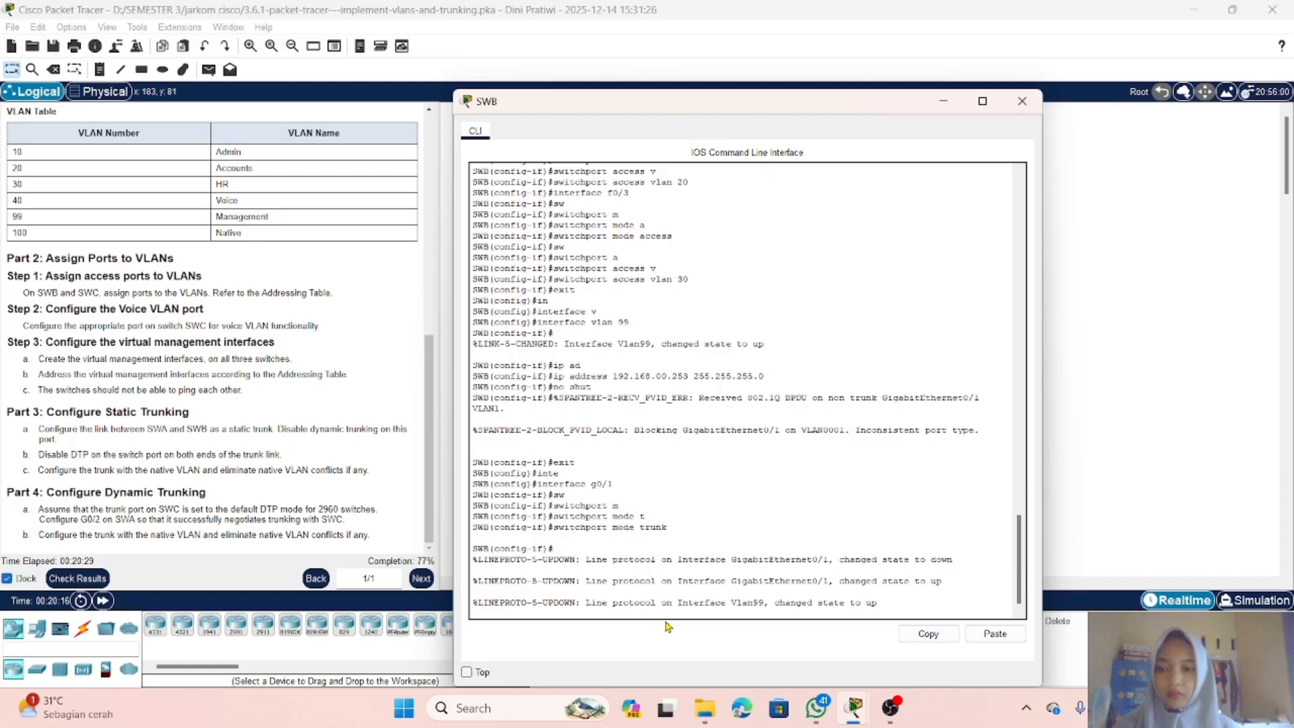
Step: Disable DTP on SWB's G0/1 with switchport nonegotiate
text(sw)
key(Tab)
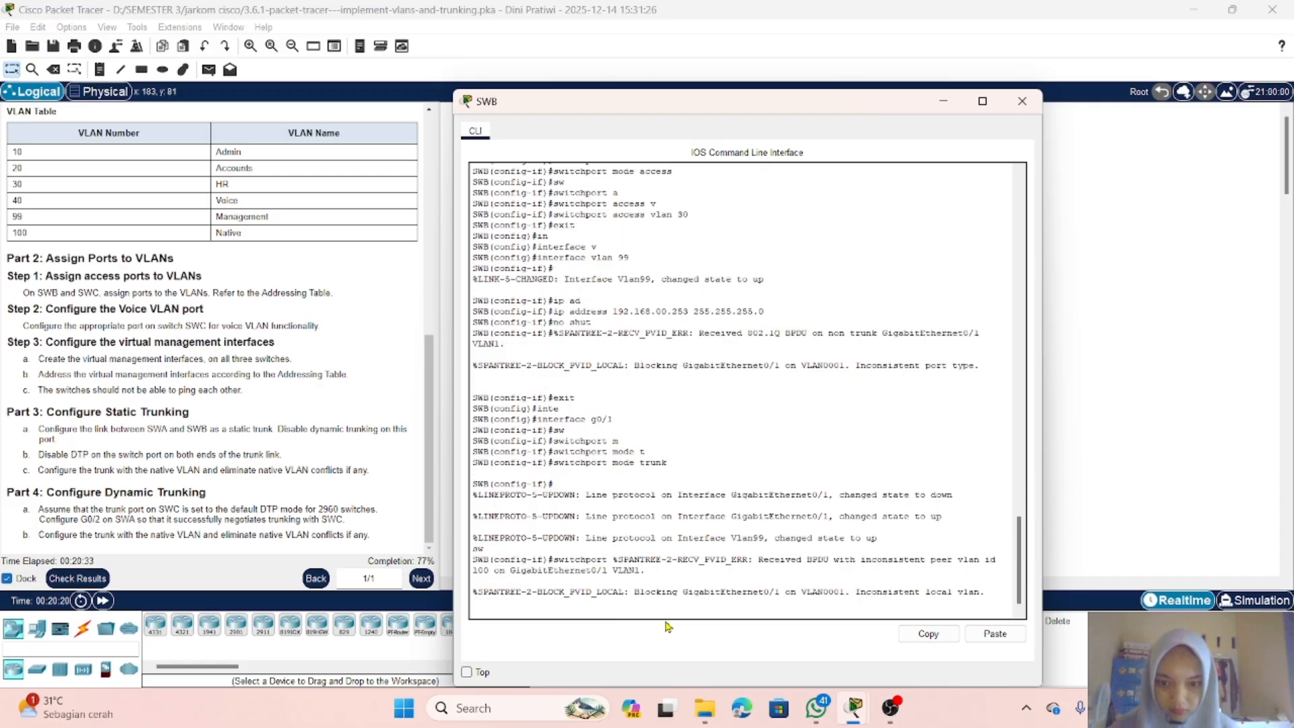
key(Return)
text(sw)
key(Tab)
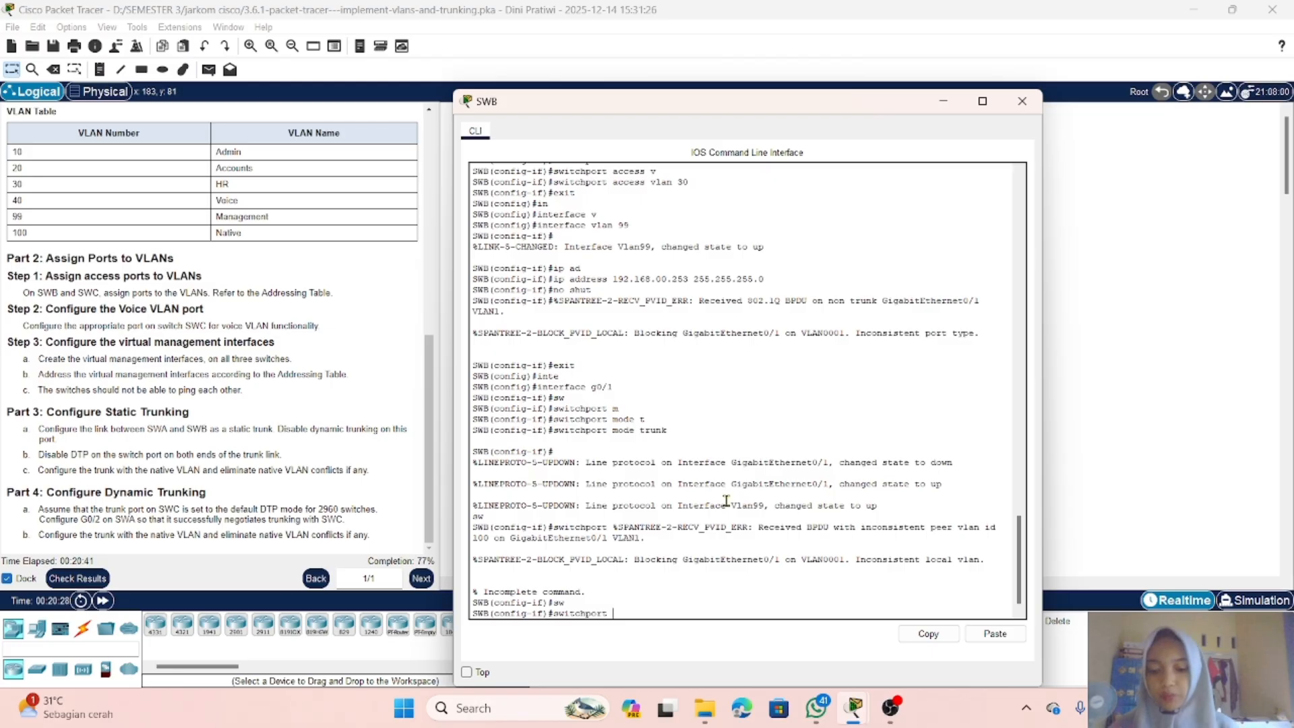
text(no)
key(Tab)
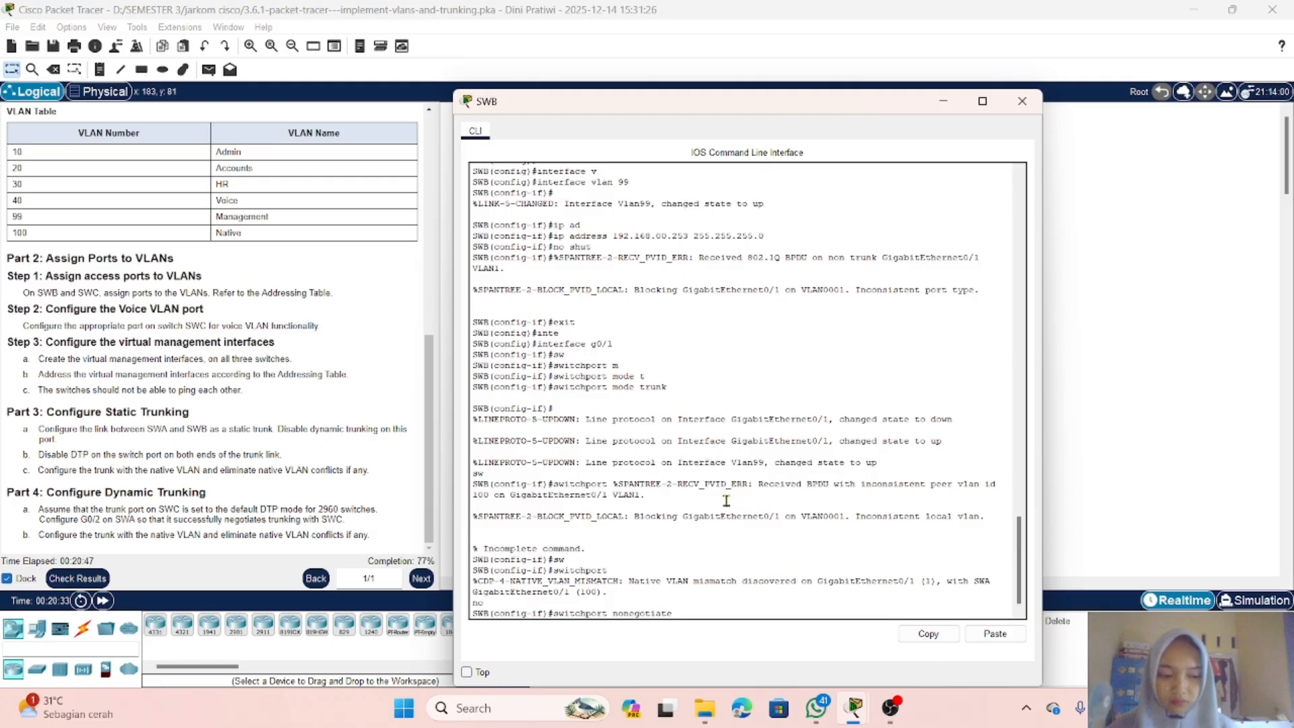
key(Return)
Step: Set the native VLAN of SWB's G0/1 trunk to 100 and close SWB's window
text(sw)
key(Tab)
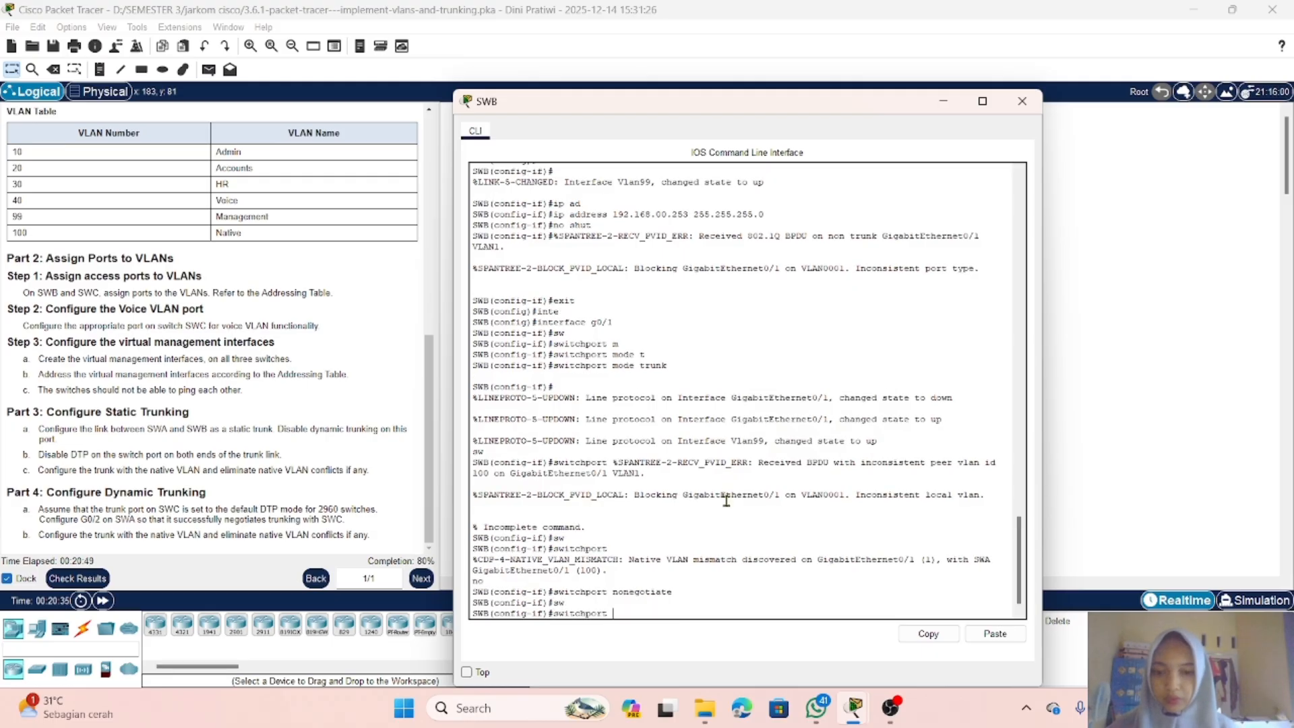
text(t)
key(Tab)
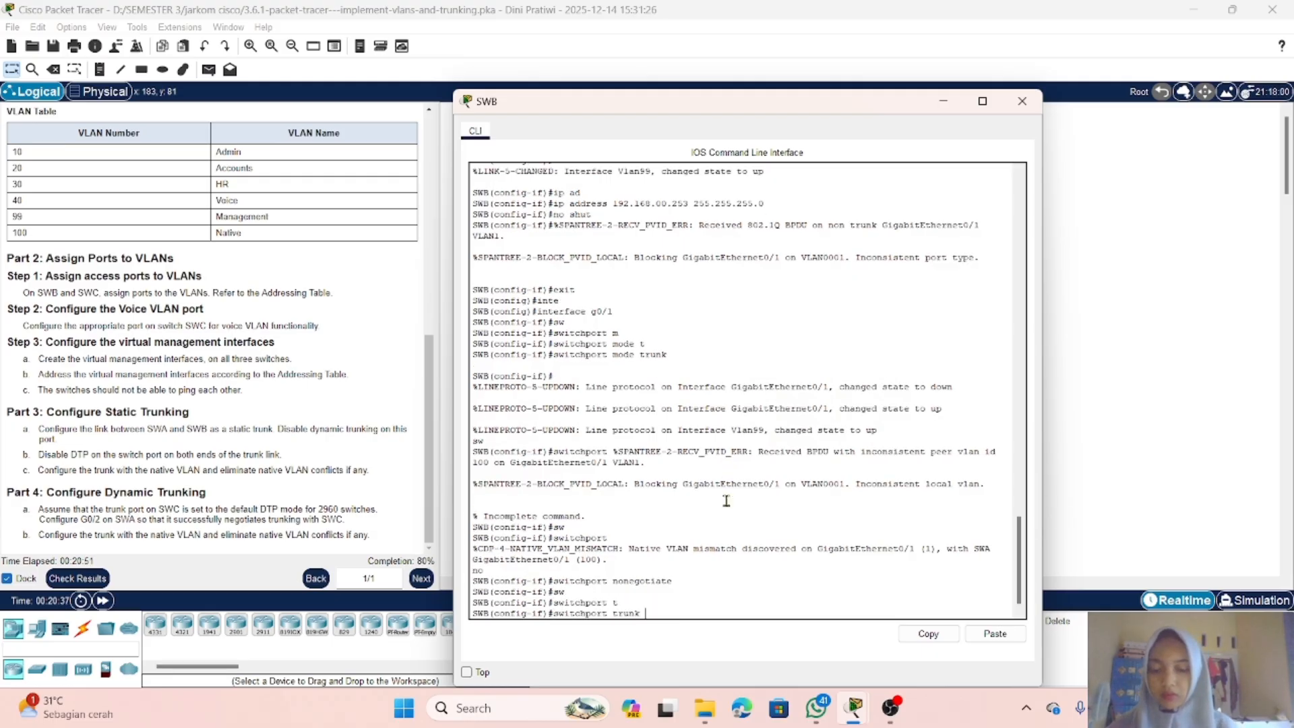
text(n)
key(Tab)
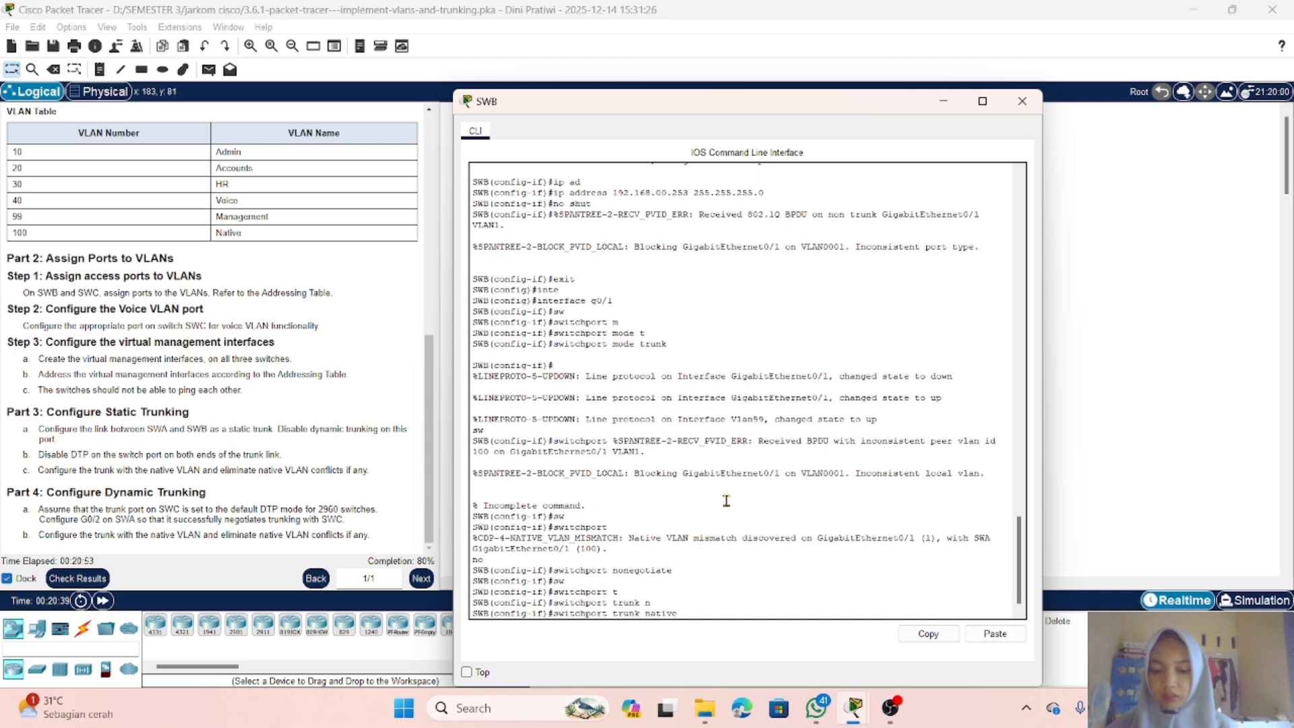
text(v)
key(Tab)
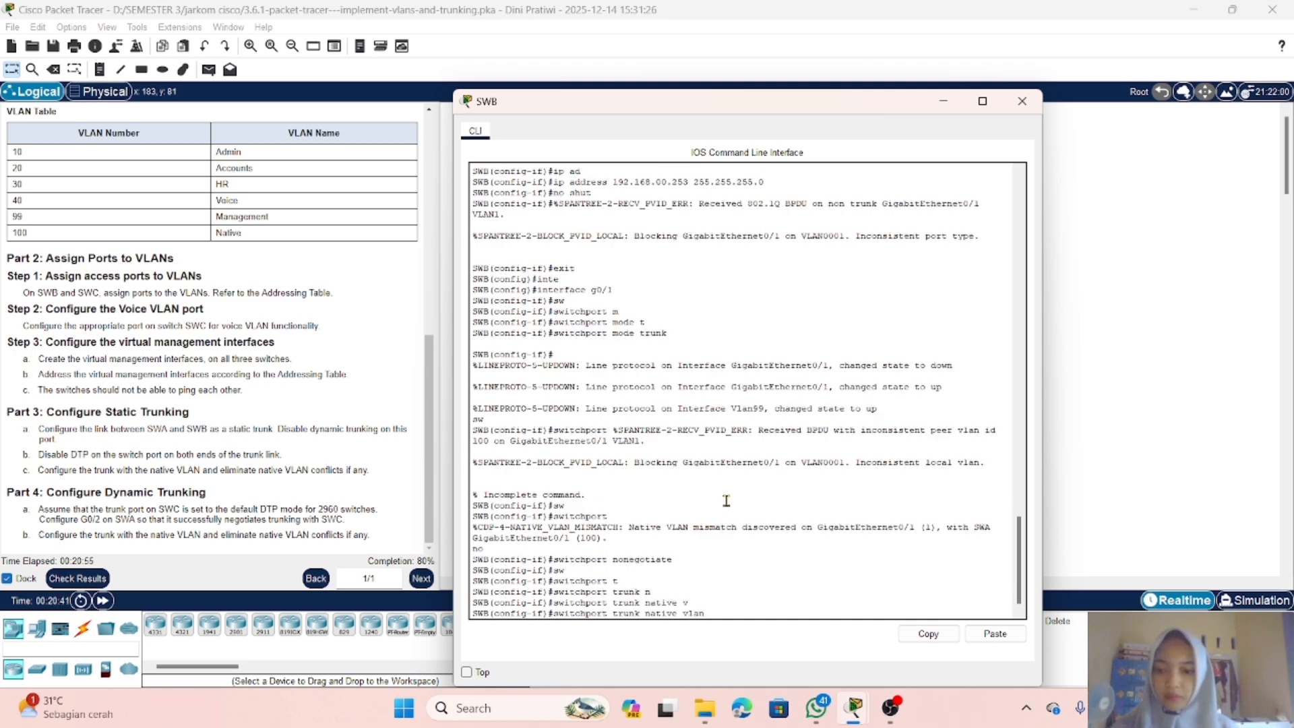
text(100)
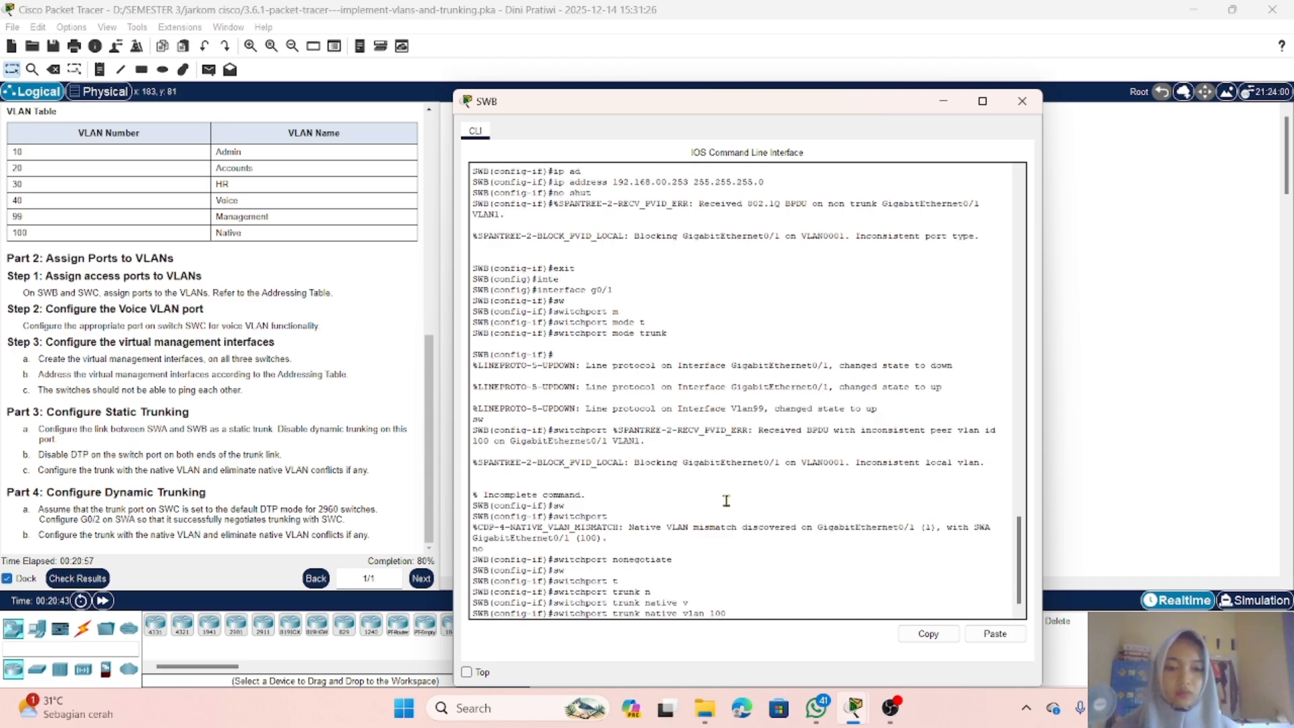
key(Return)
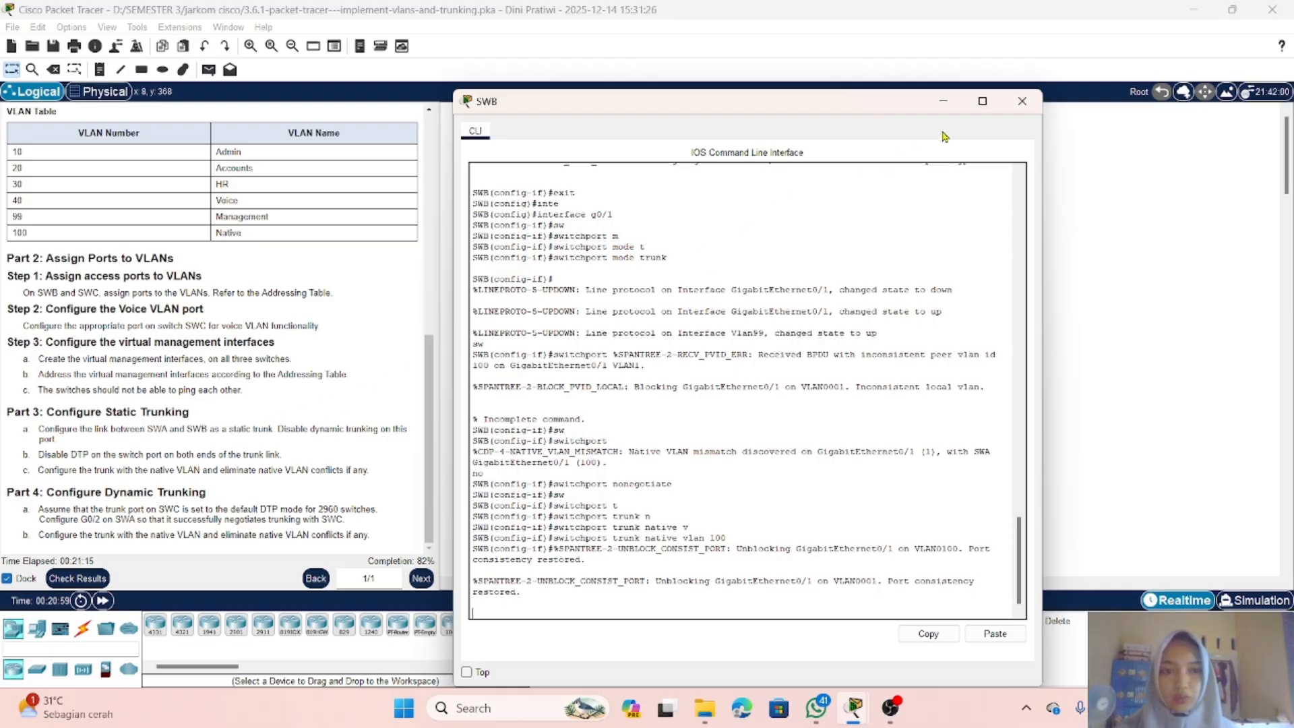
click(940, 102)
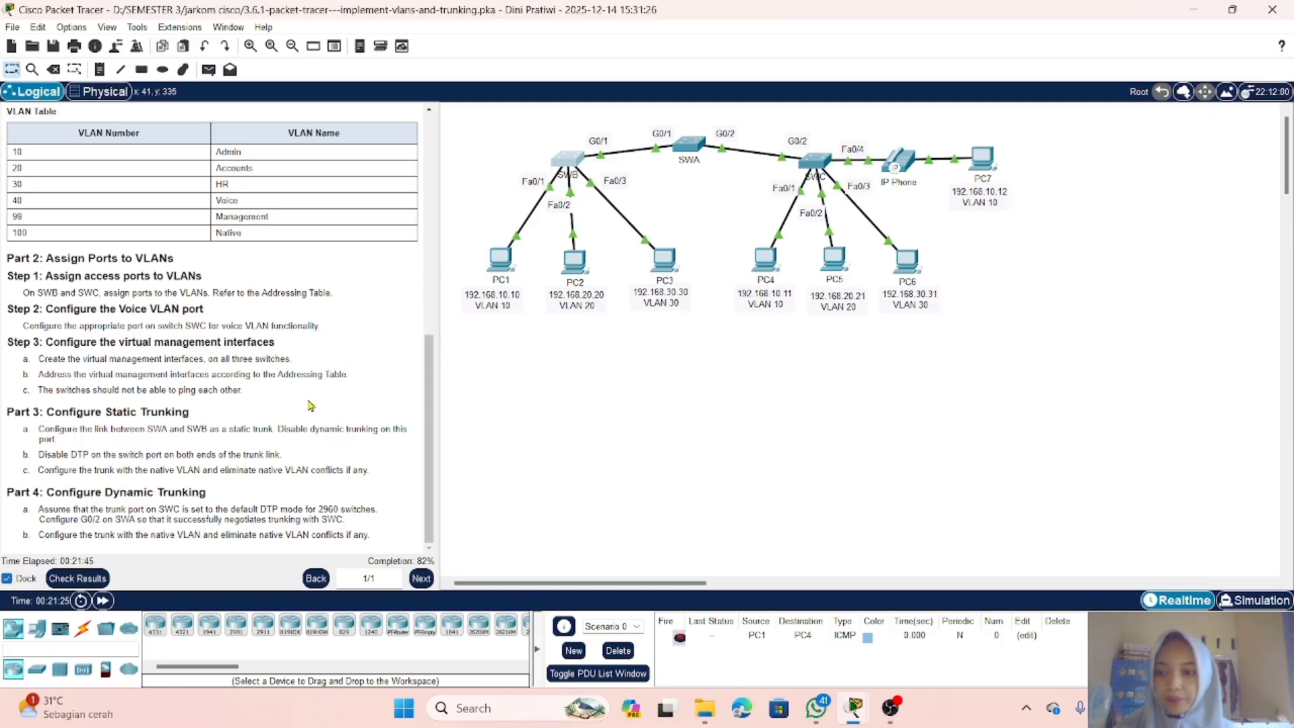
Step: Open SWA's command line, exit to global configuration, and enter interface g0/2
click(686, 154)
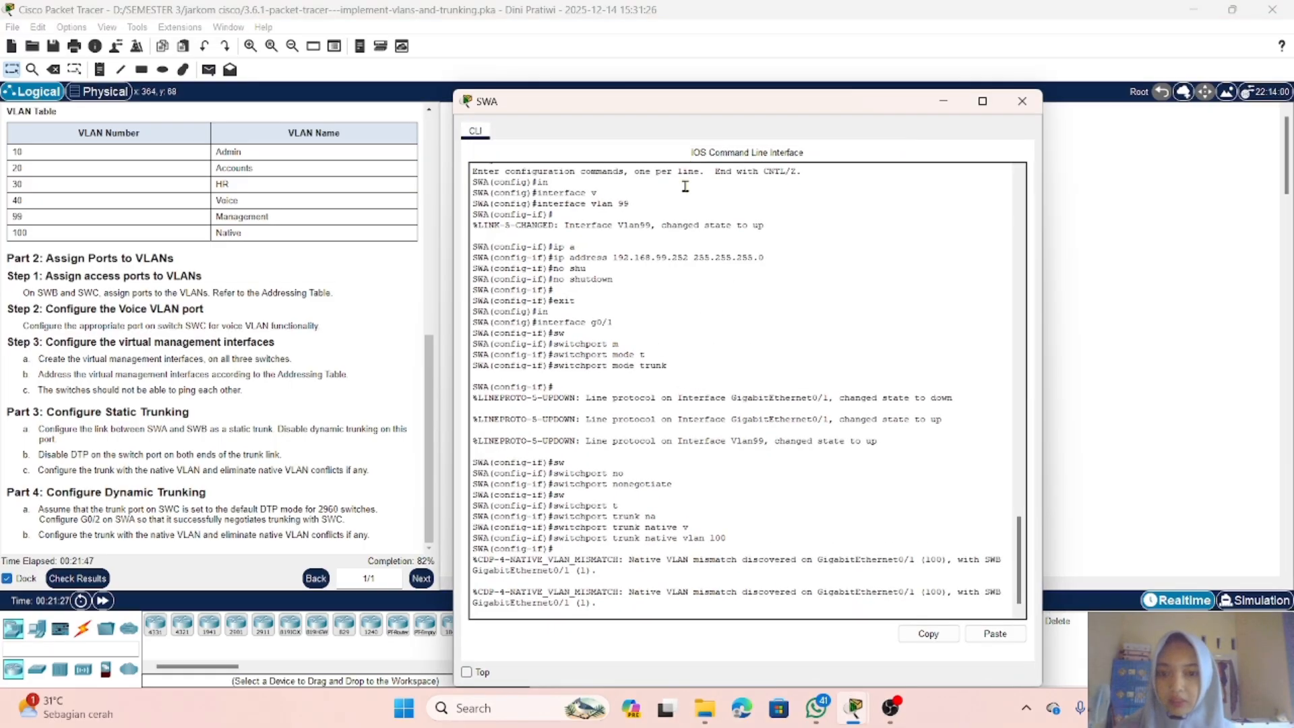
key(Return)
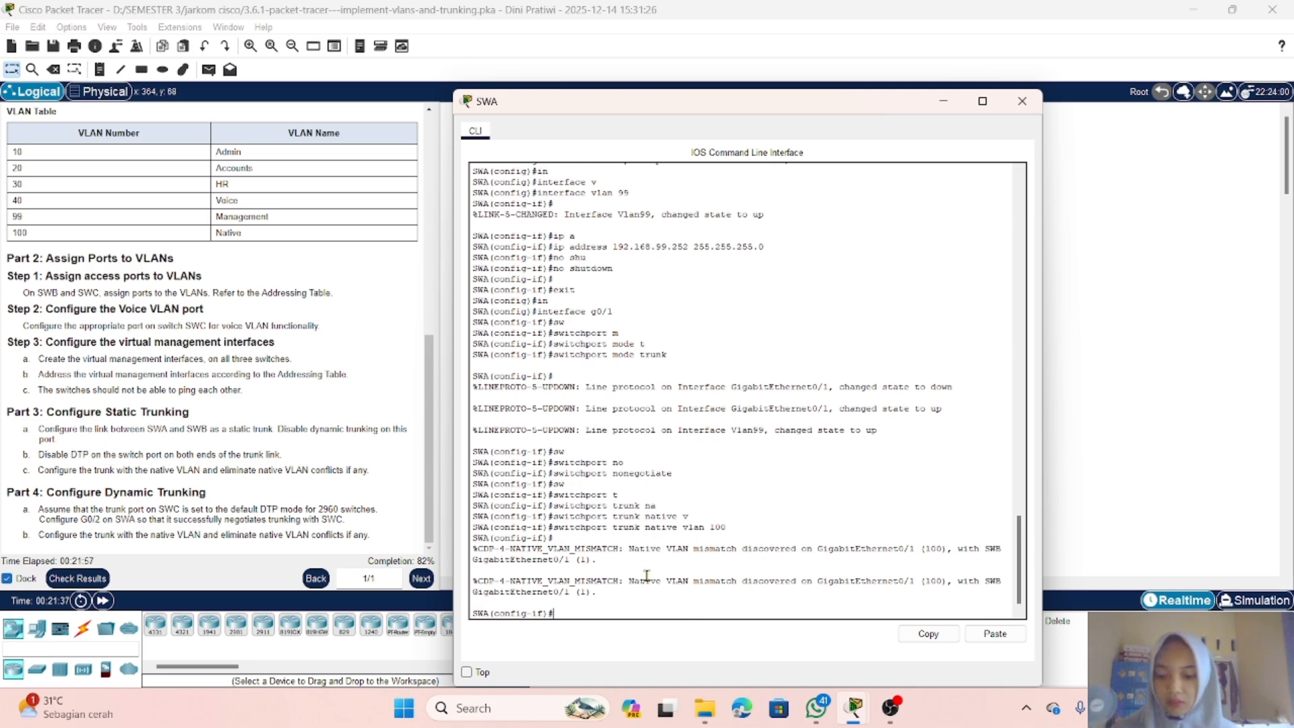
text(xit)
key(Return)
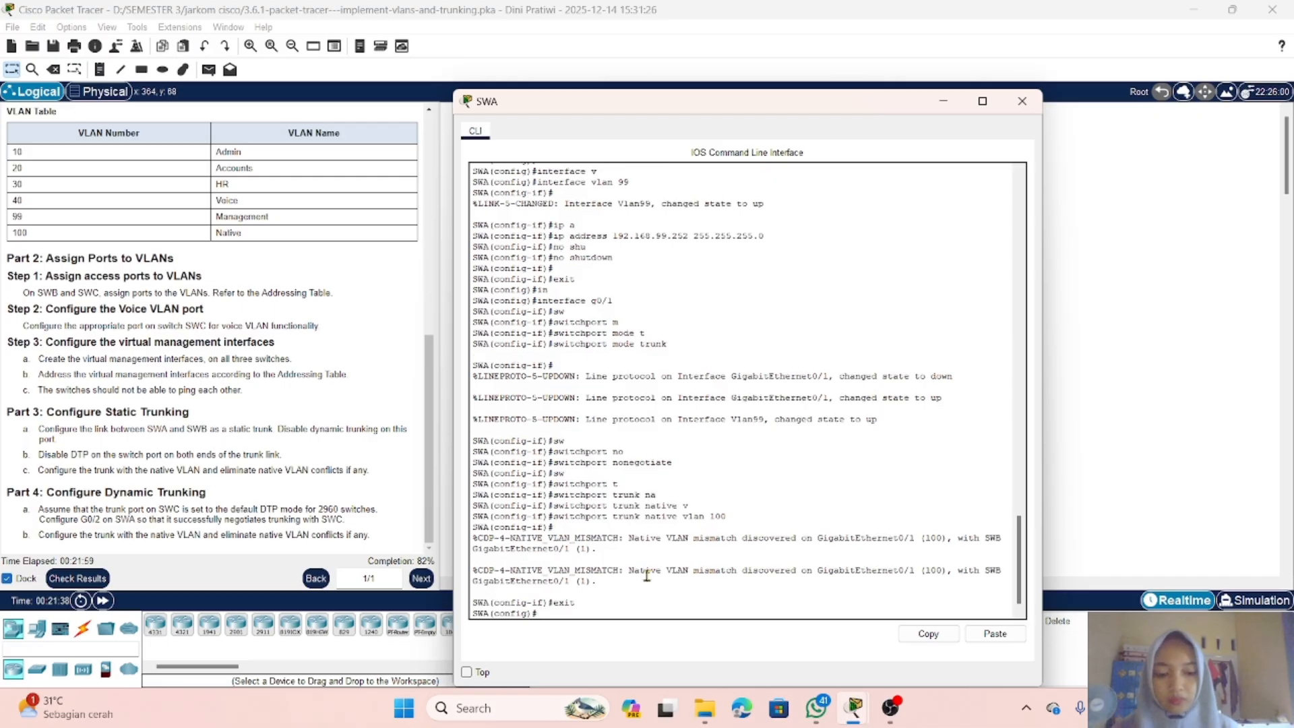
text(in)
key(Tab)
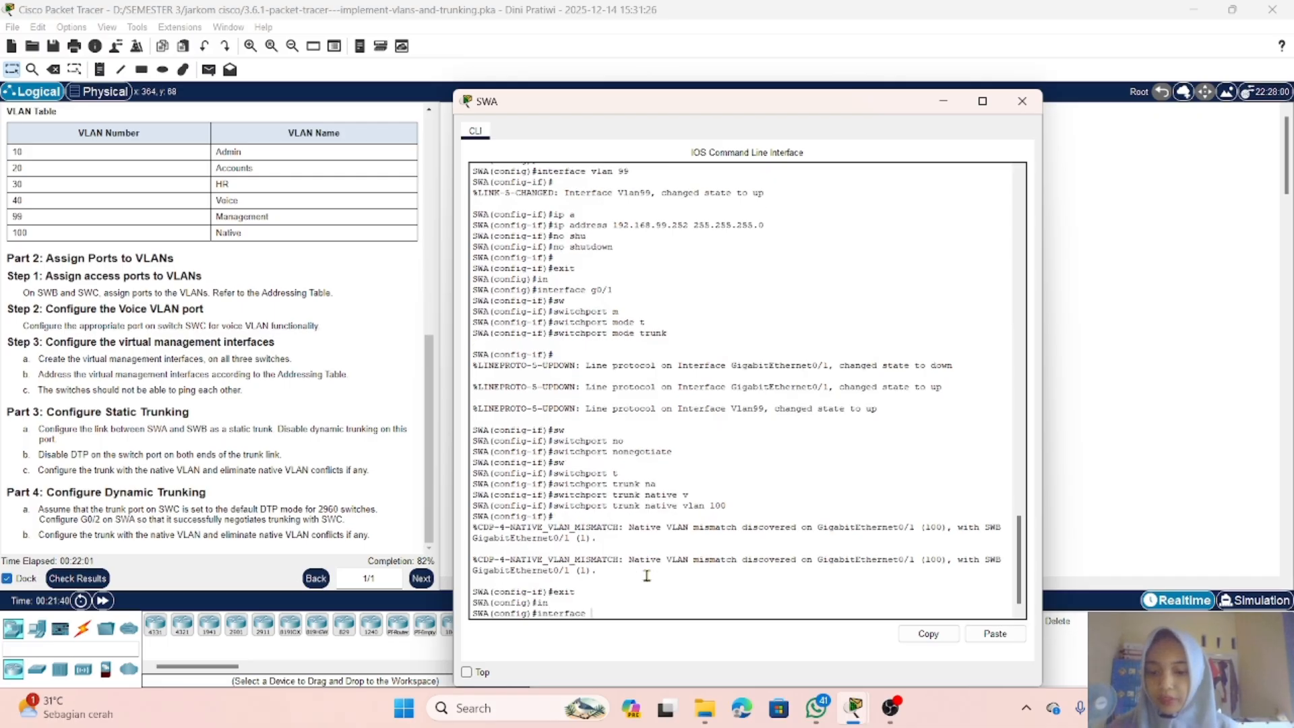
text(g0/2)
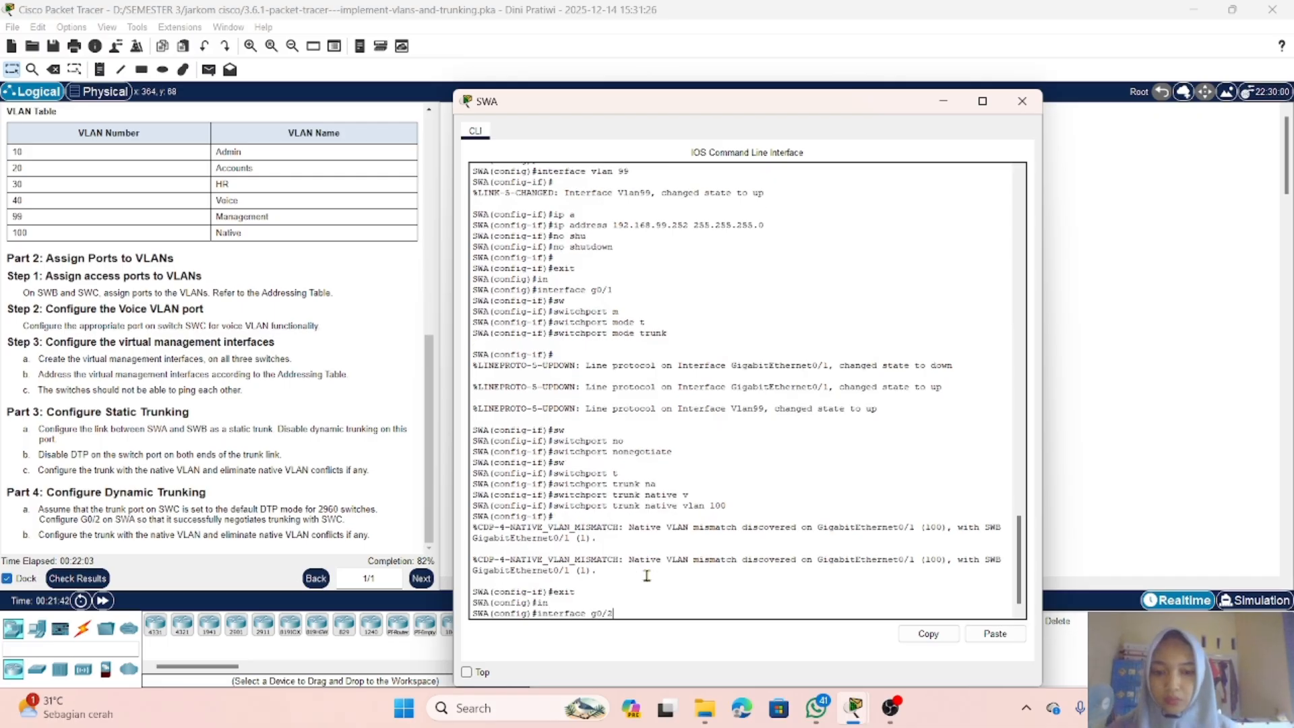
key(Return)
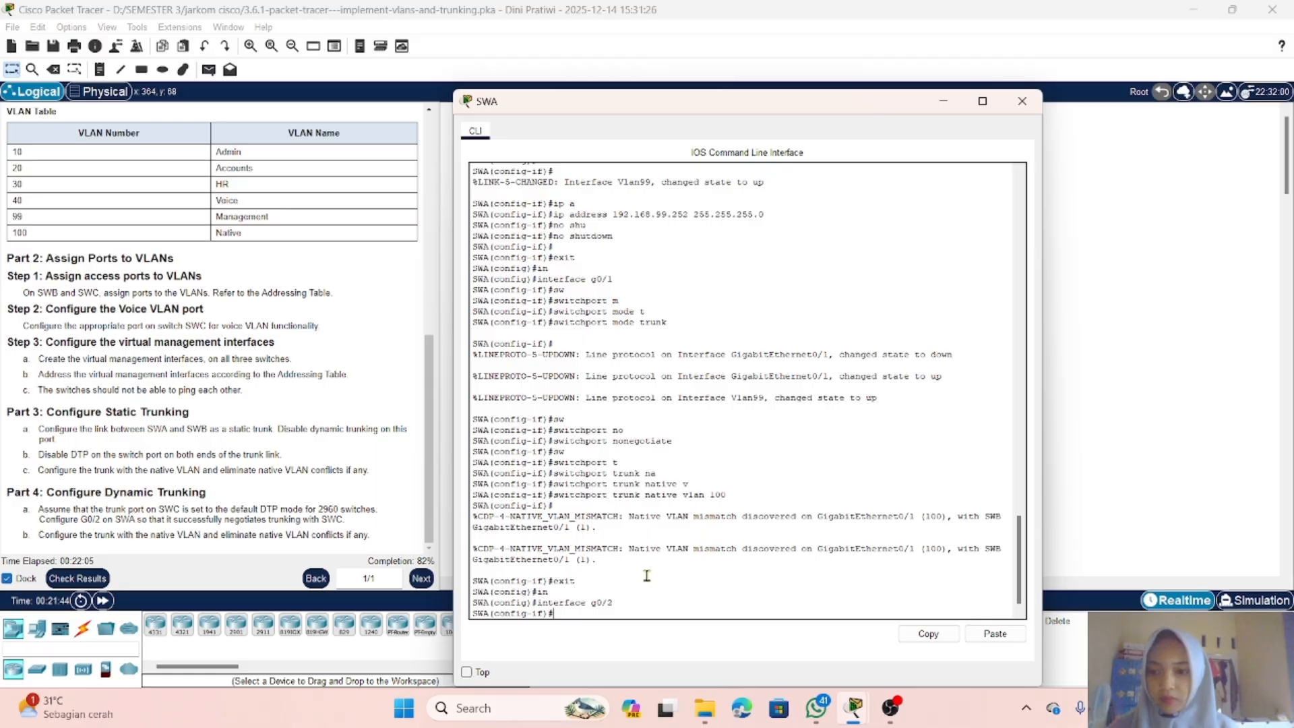
Step: Set SWA's G0/2 port to switchport mode dynamic desirable and close SWA's window
text(sw)
key(Tab)
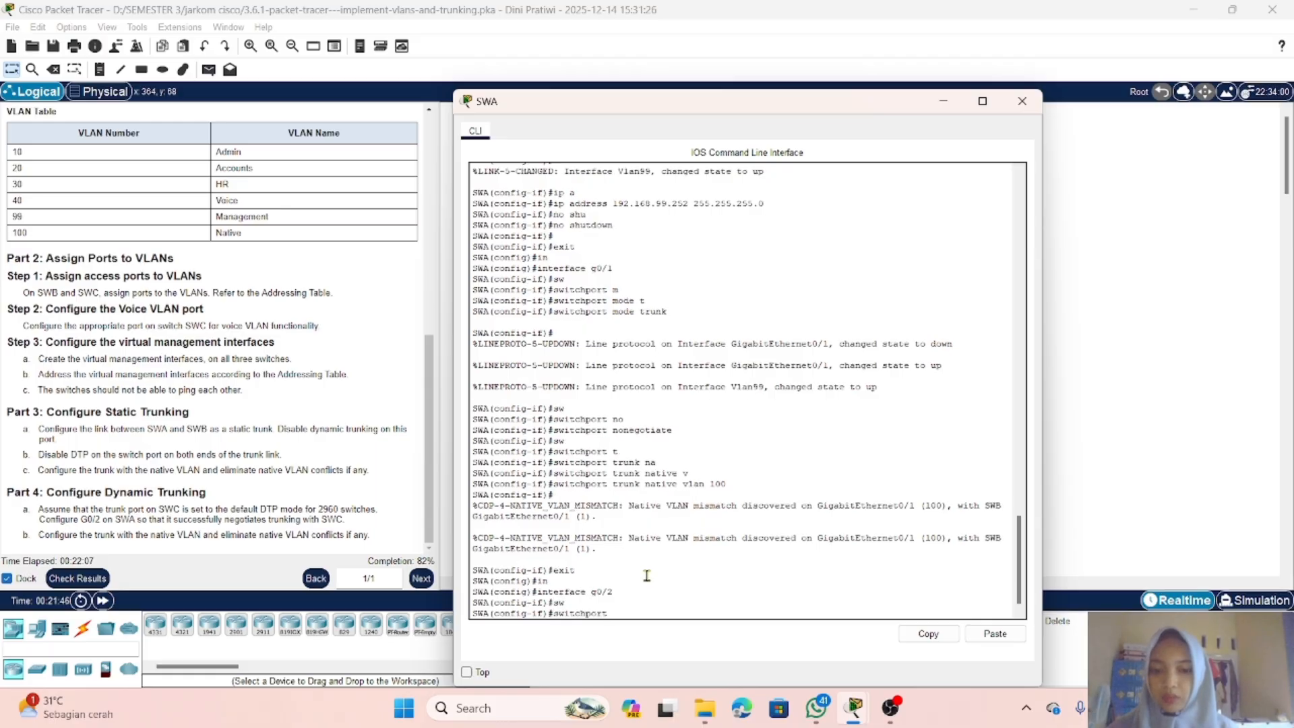
text(m)
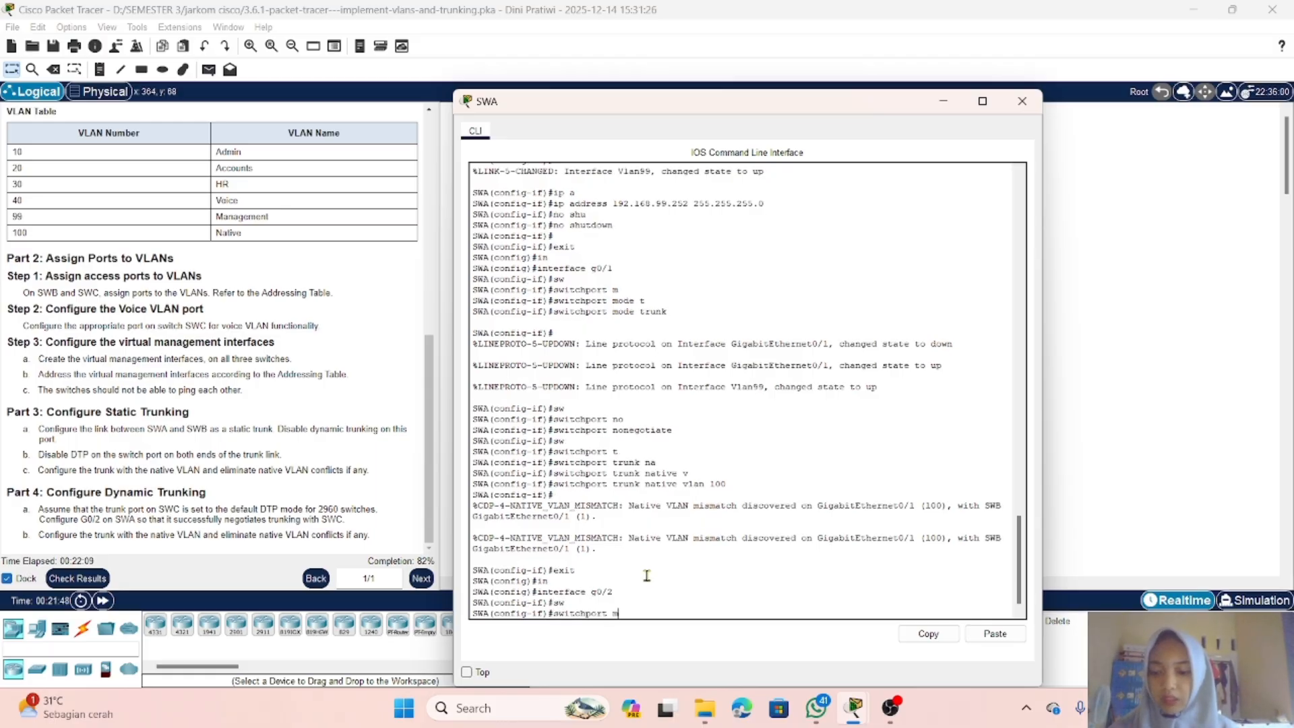
key(Tab)
text(d)
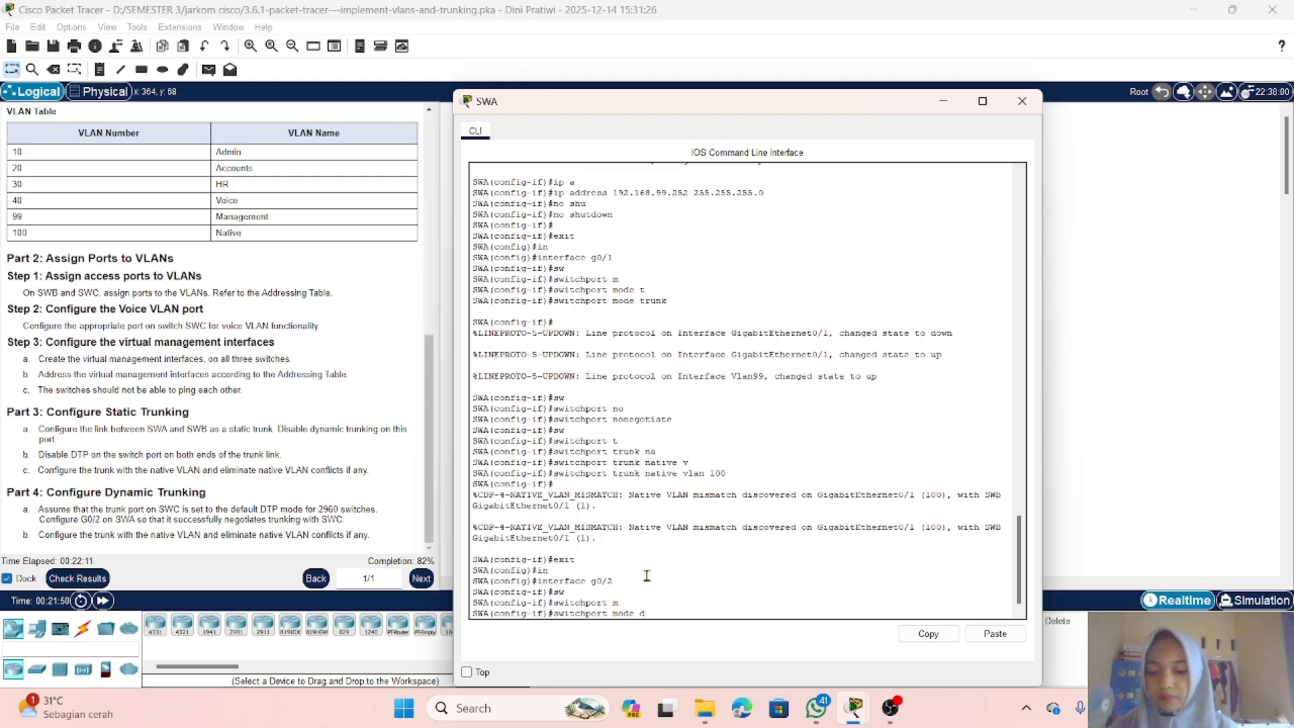
text(y)
key(Tab)
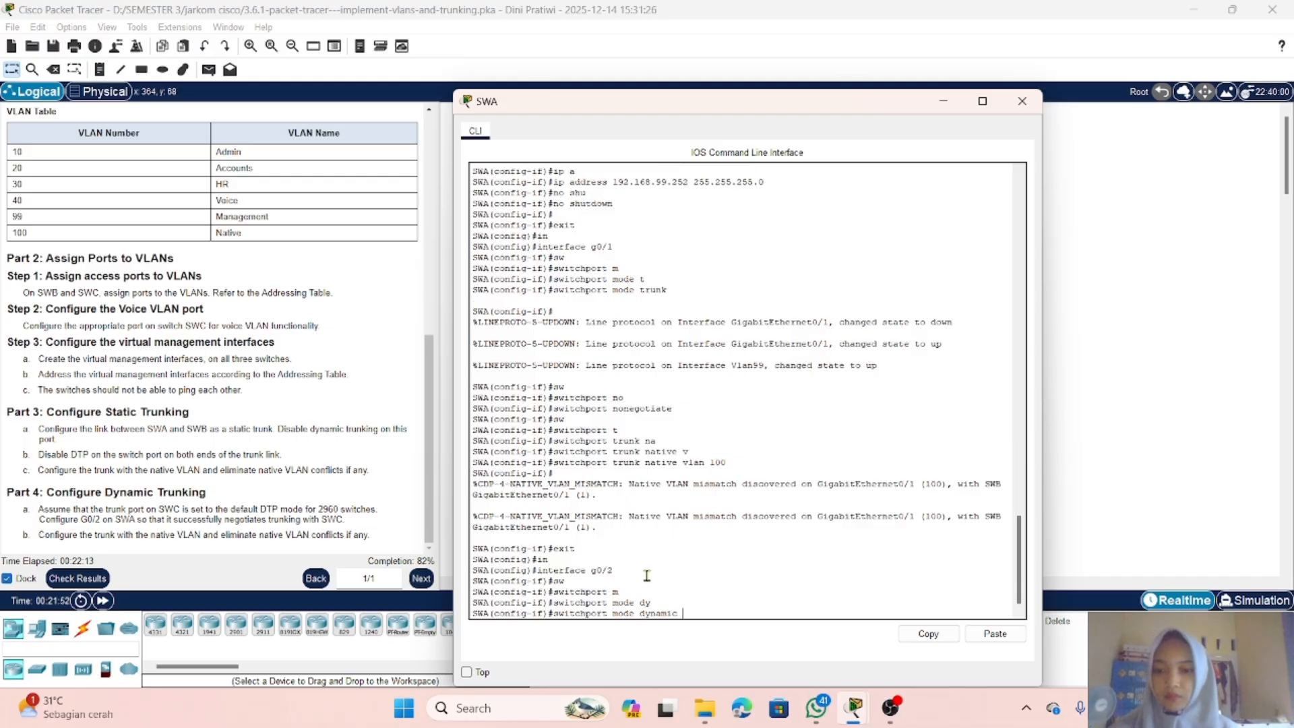
text(ac)
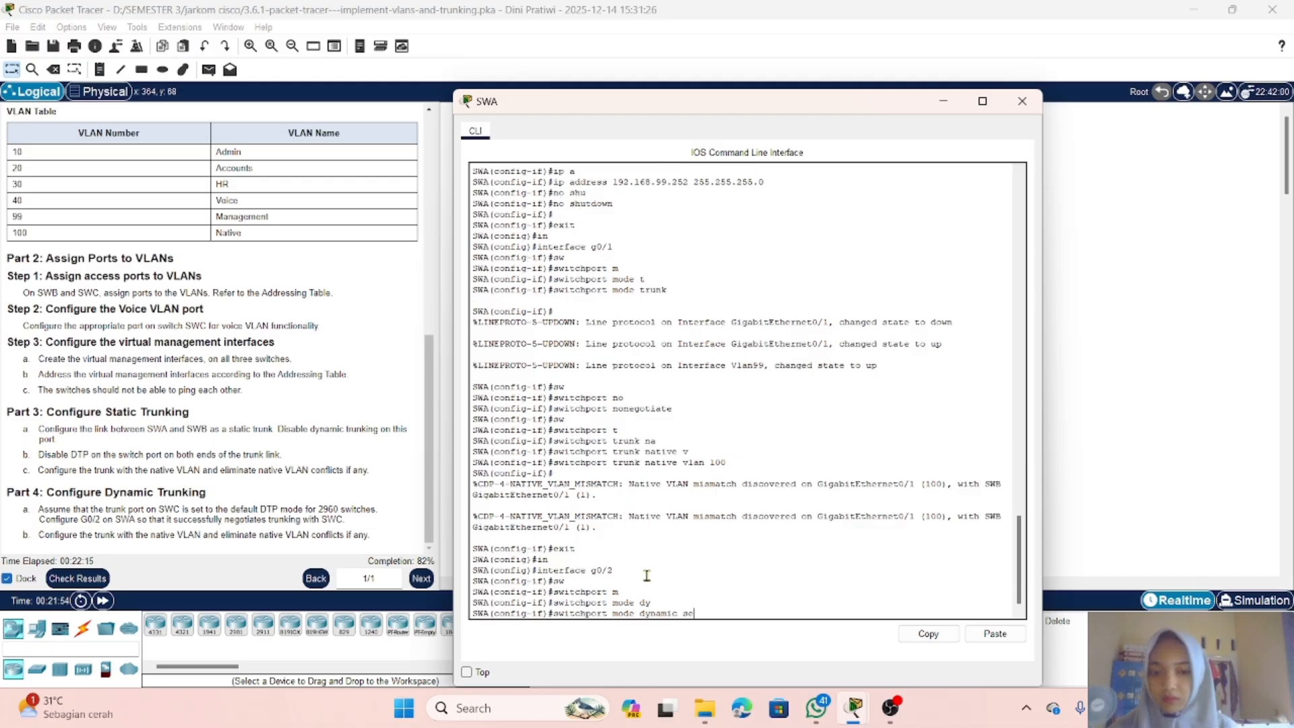
key(BackSpace)
key(BackSpace)
text(de)
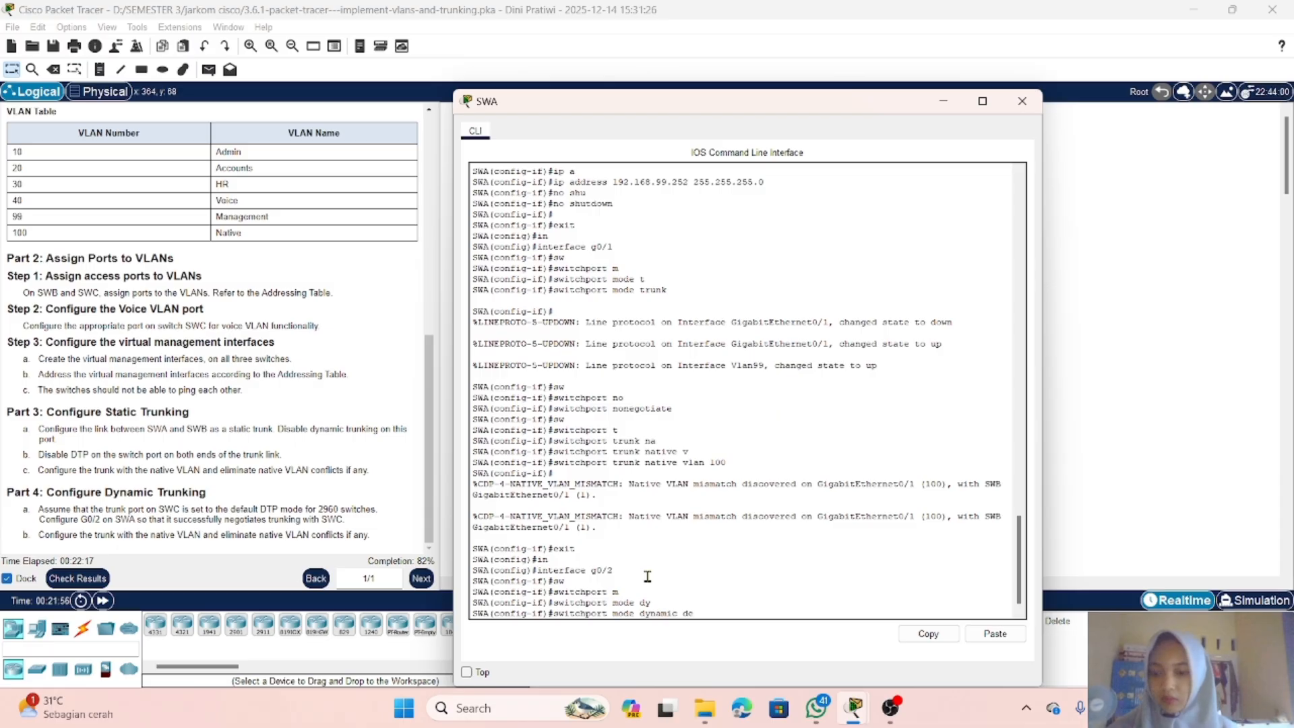
key(Tab)
key(Return)
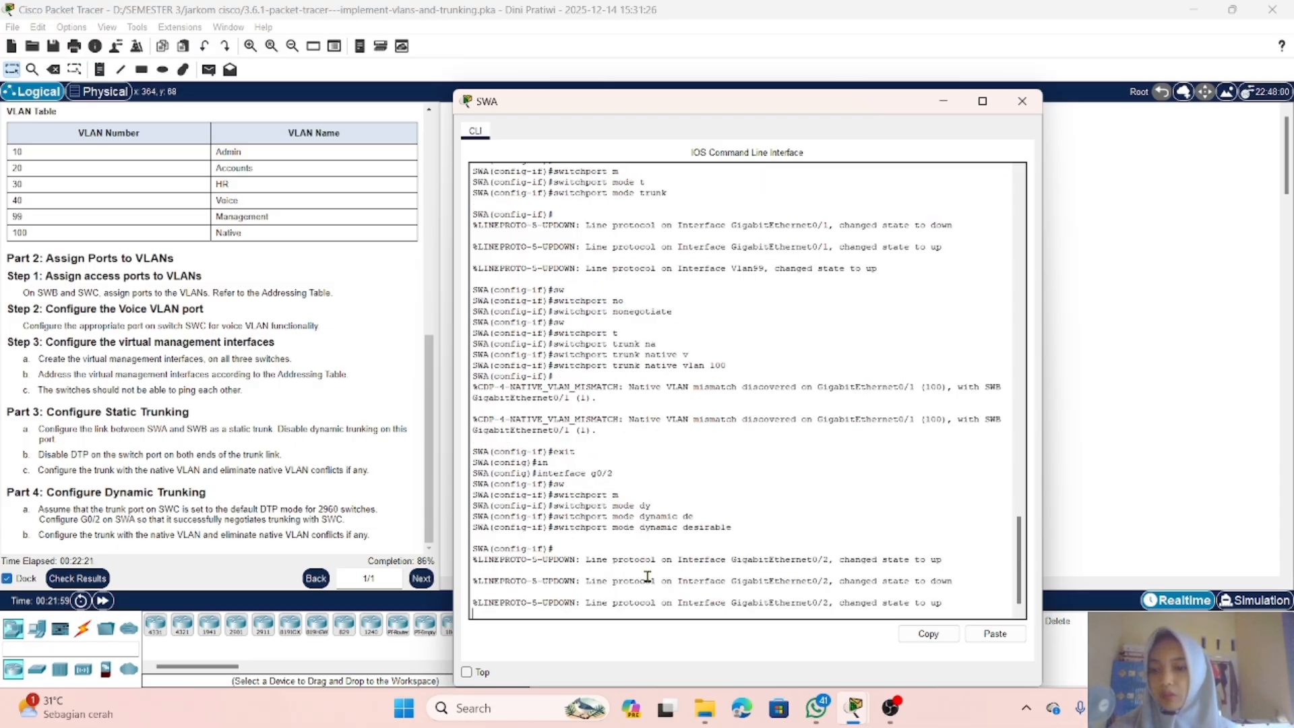
click(943, 102)
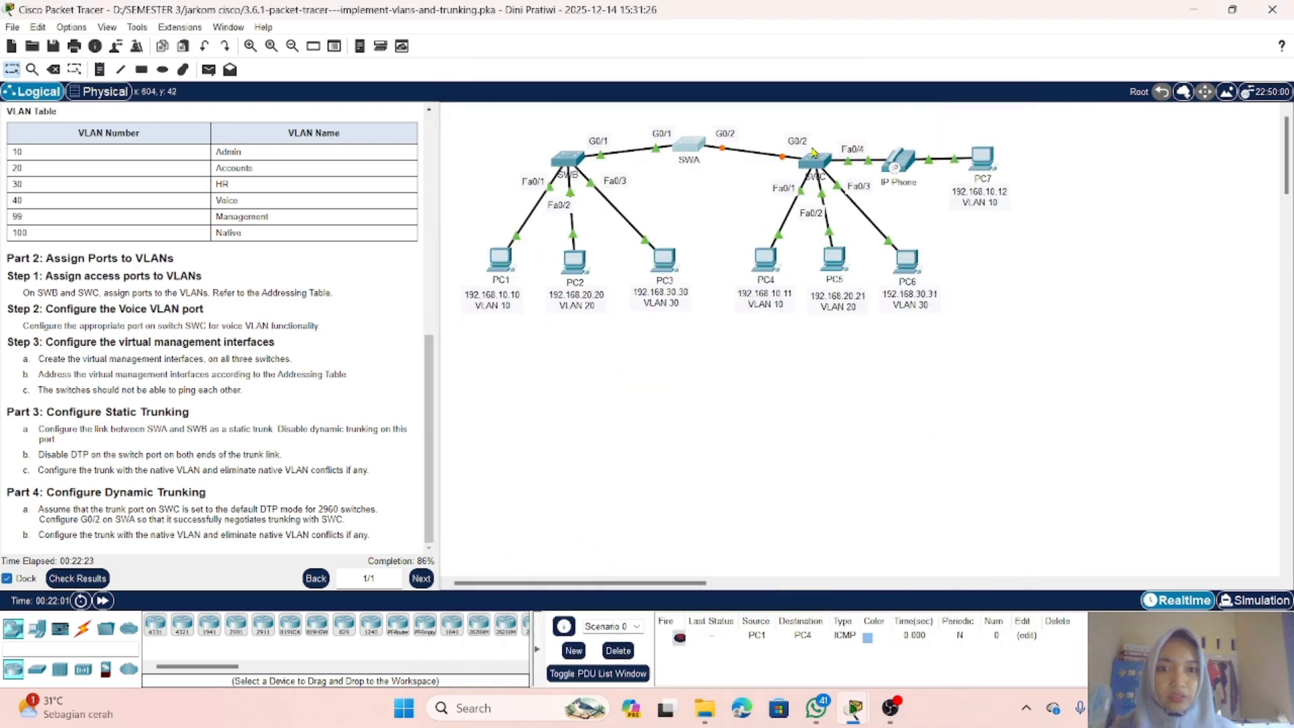
Step: Open SWC's command line, exit to global configuration, and enter interface g0/2
click(815, 157)
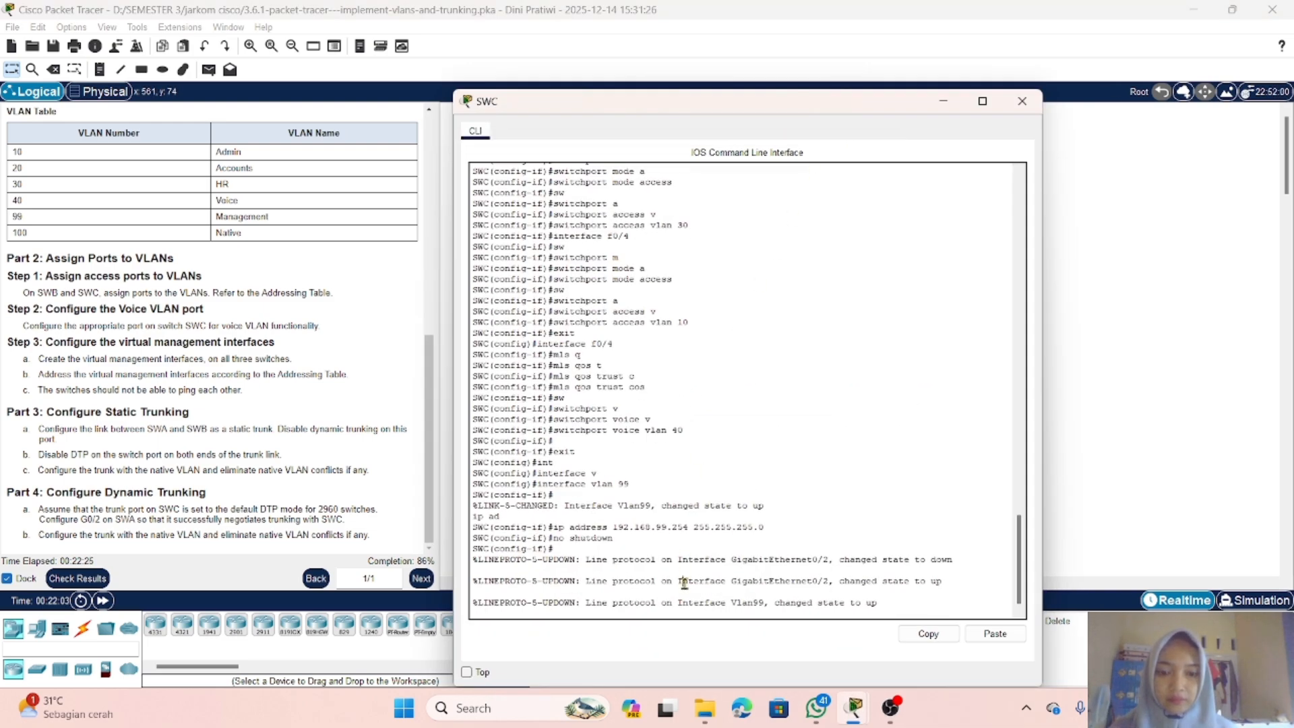
key(Return)
text(e)
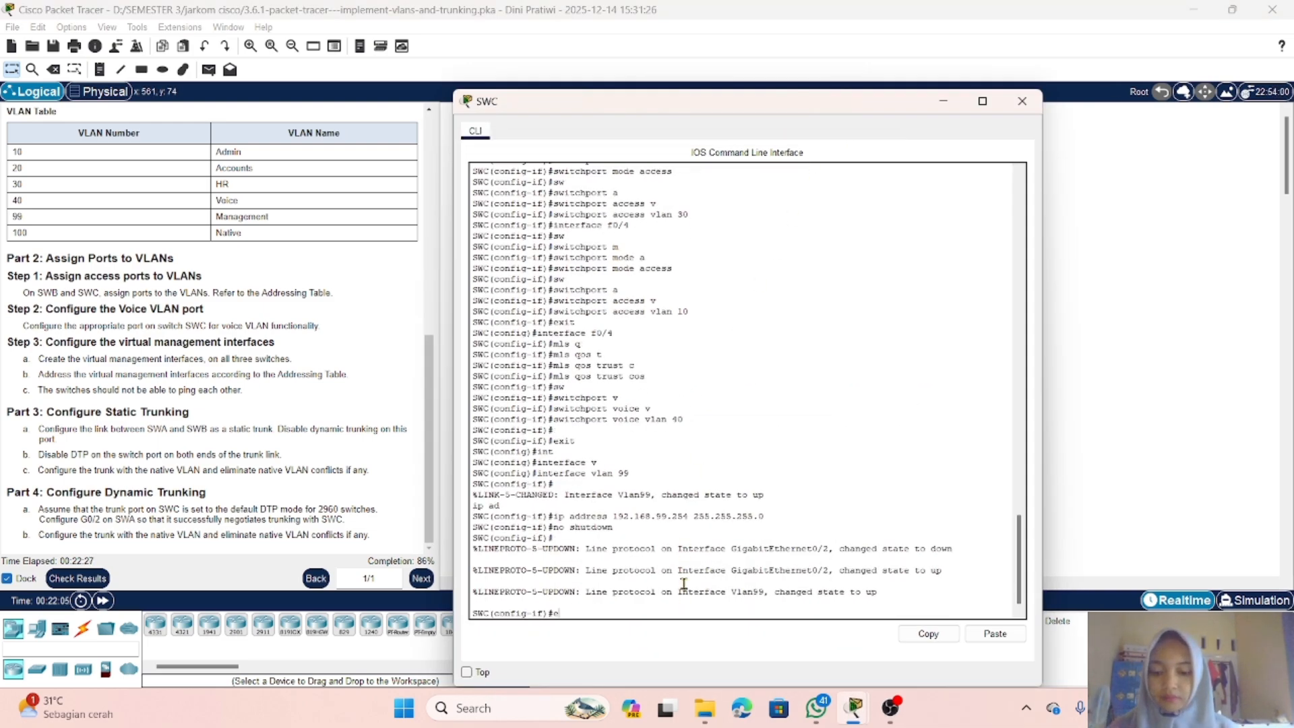
text(xit)
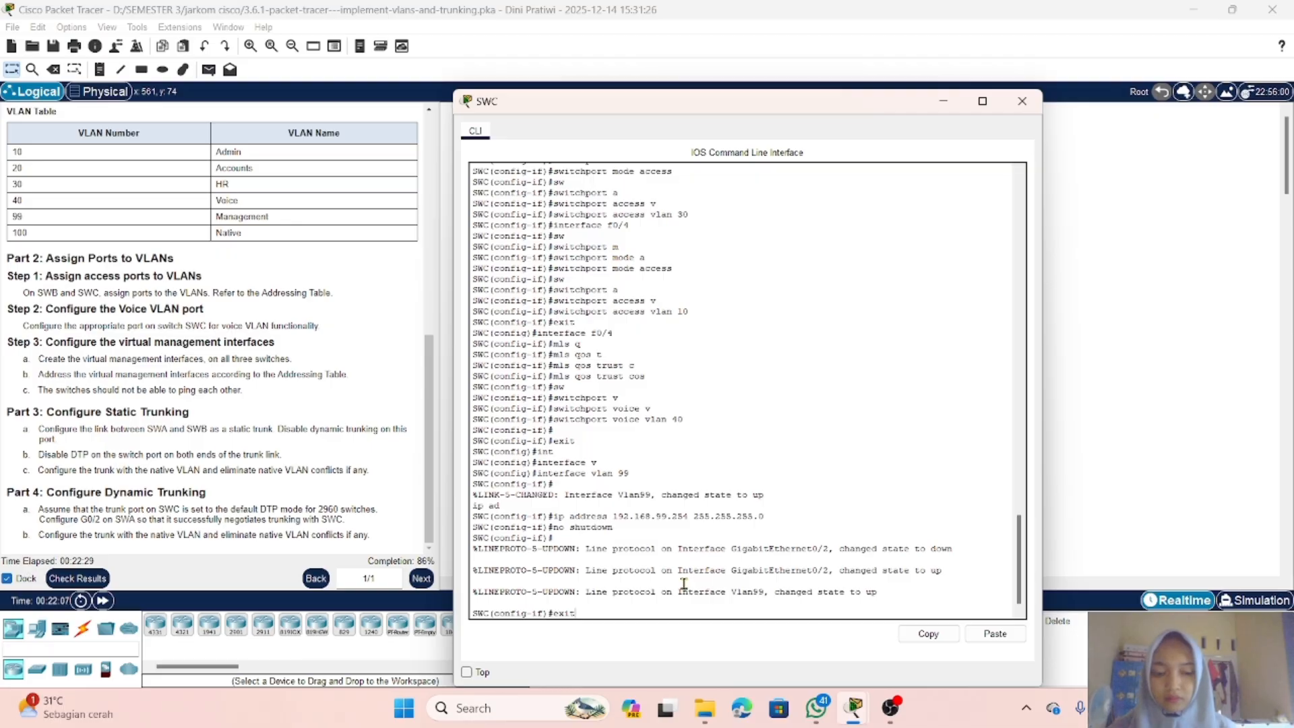
key(Return)
text(ig)#i)
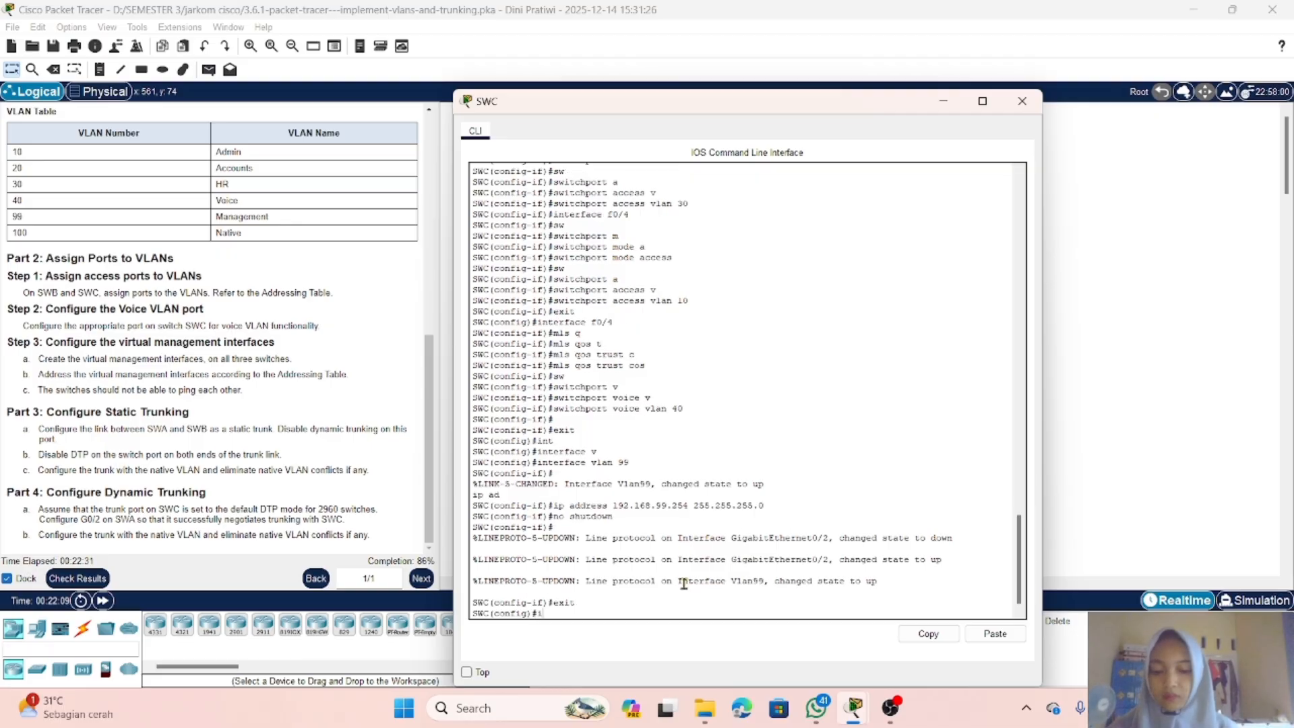
text(nt)
key(Tab)
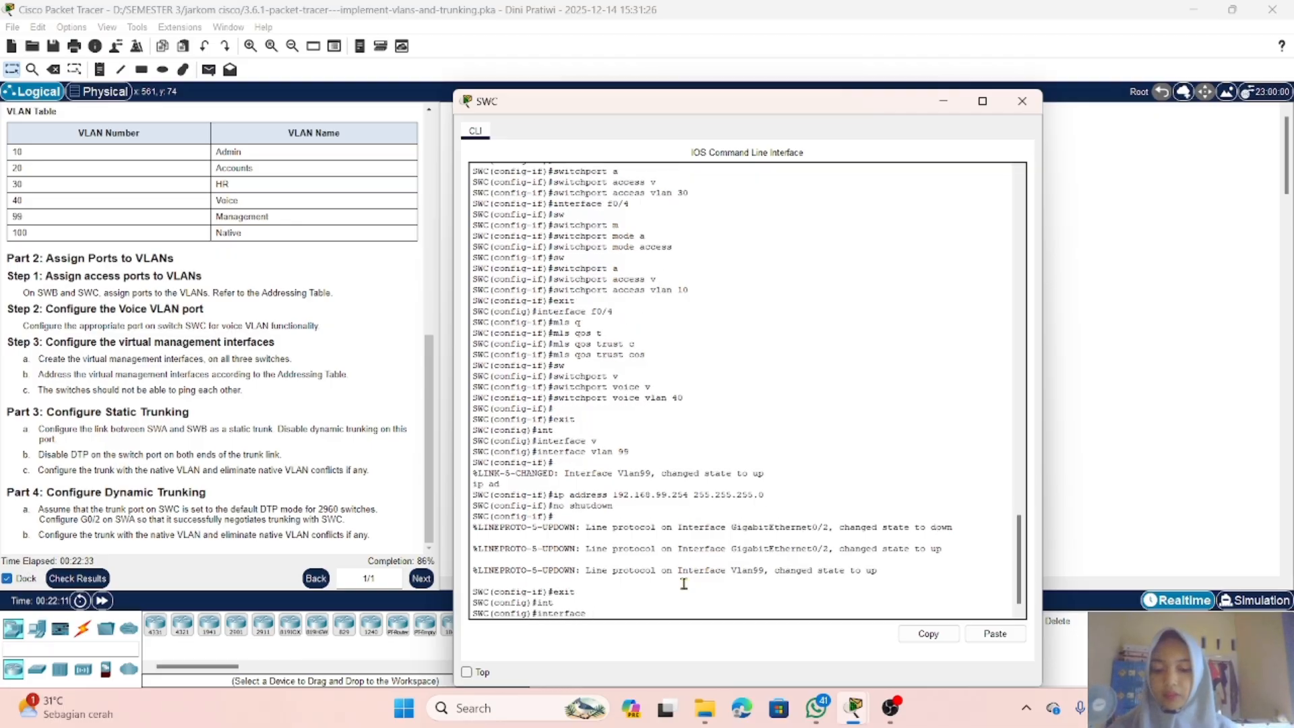
text(g0/2)
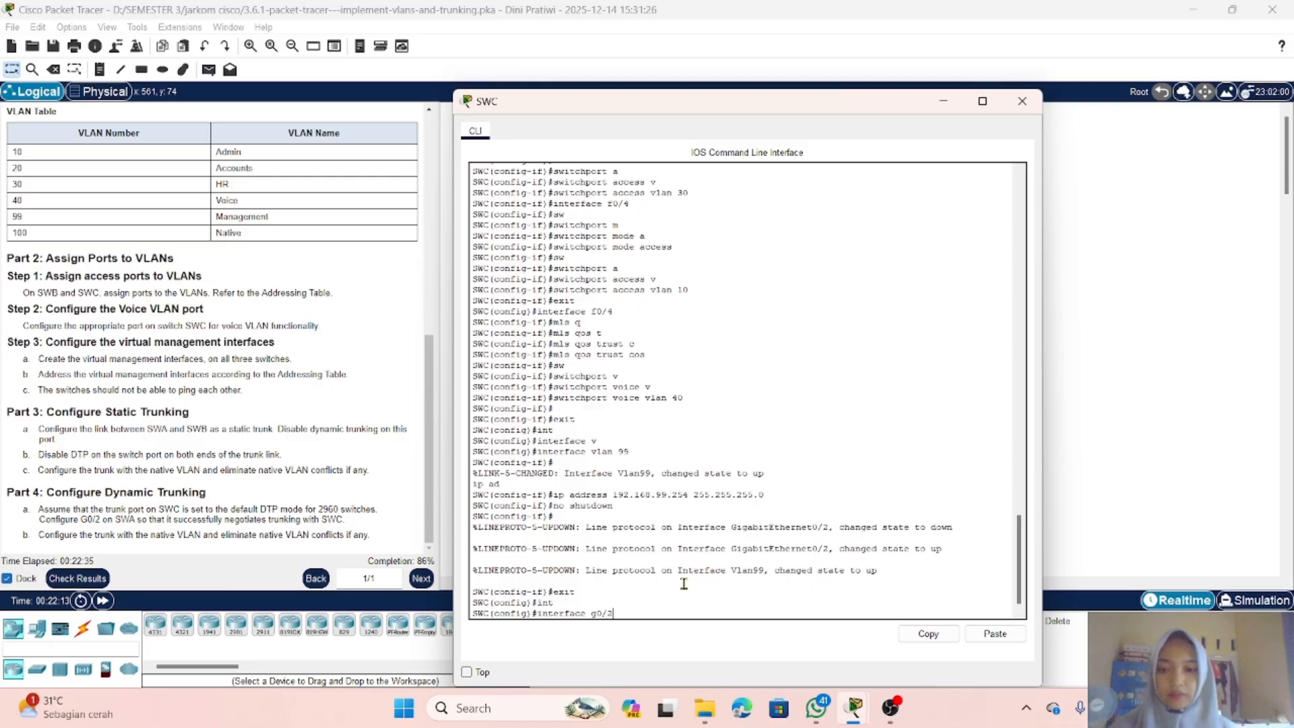
key(Return)
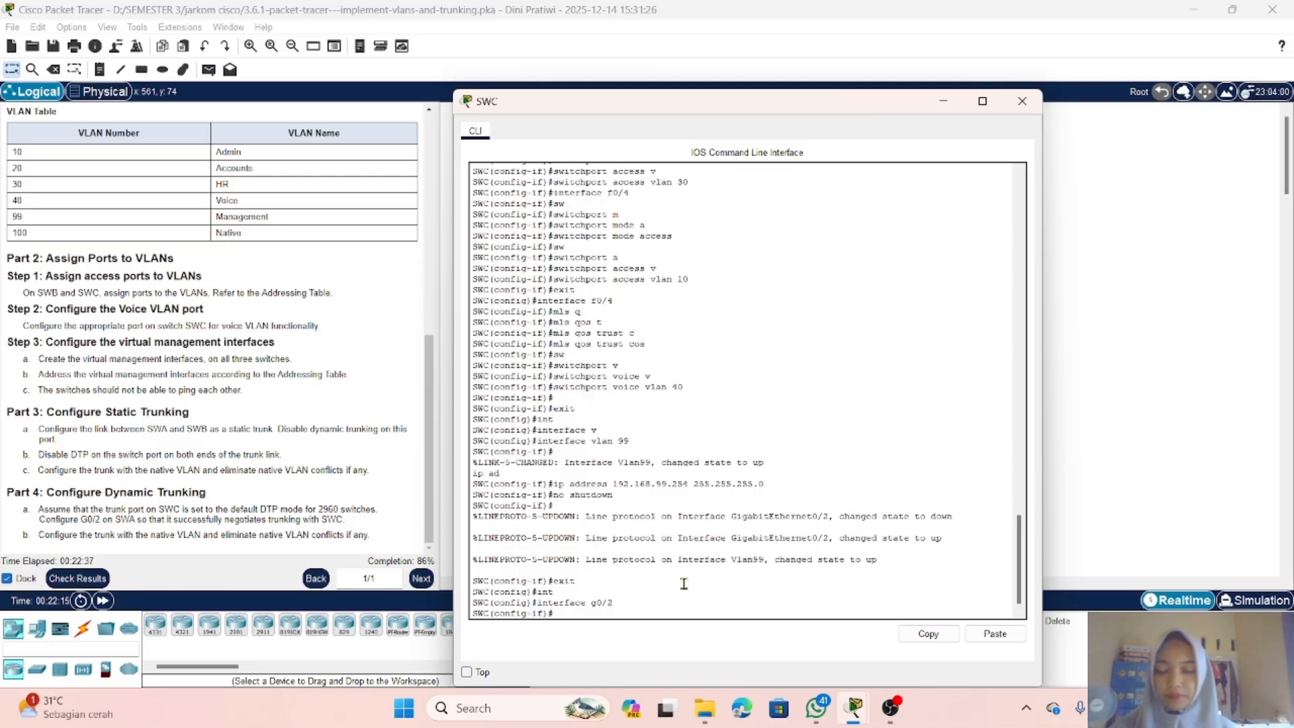
Step: Set SWC's G0/2 port to switchport mode trunk
text(sw)
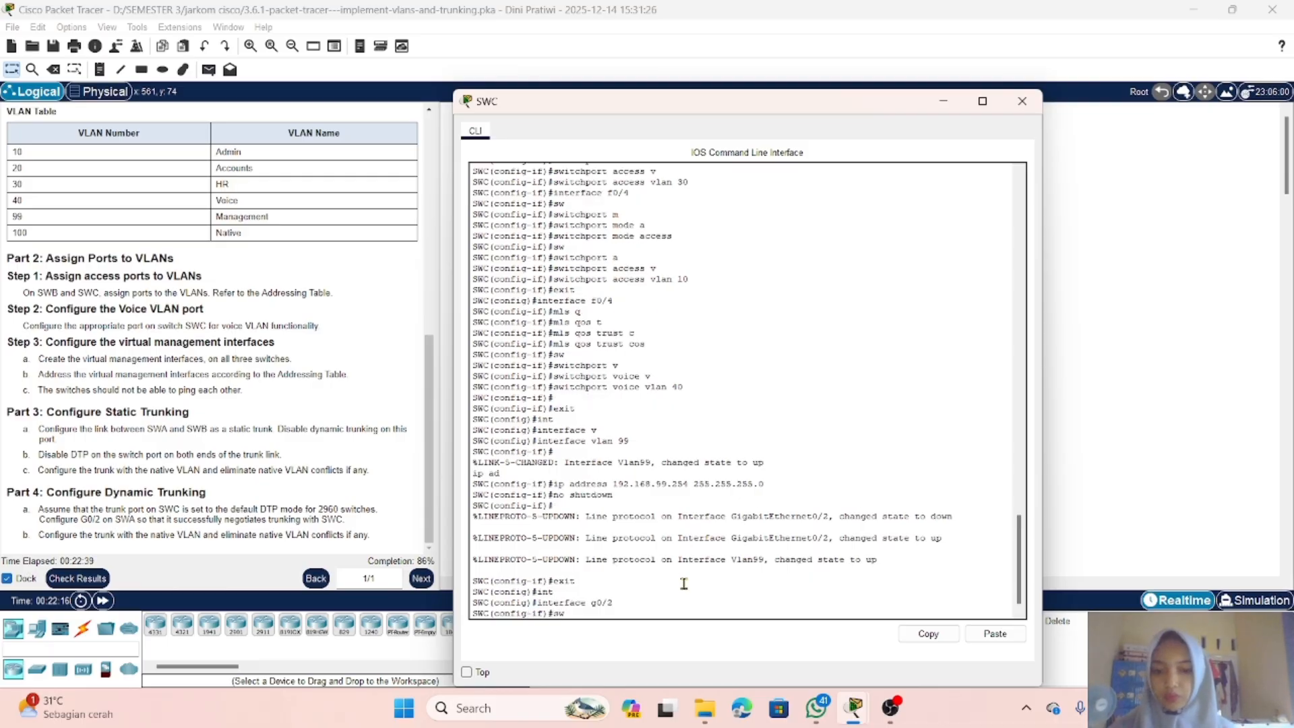
key(Tab)
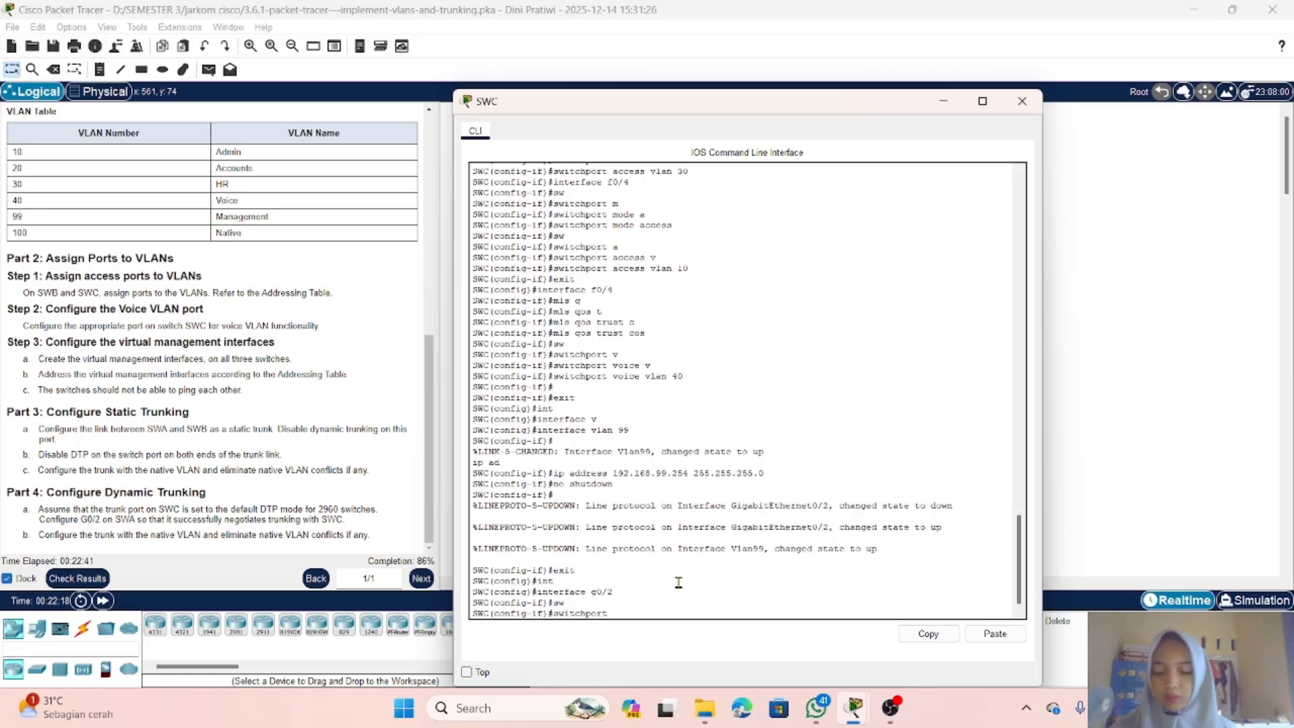
text(m)
key(Tab)
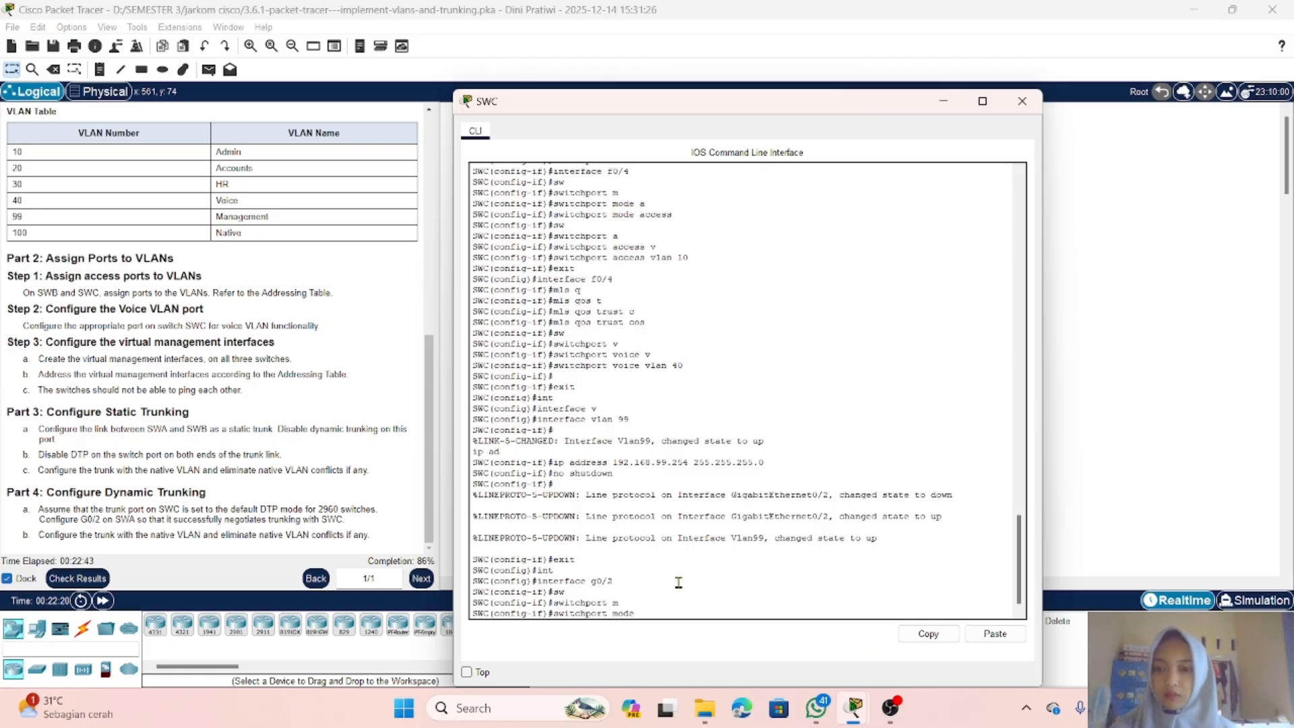
text(t)
key(Tab)
key(Return)
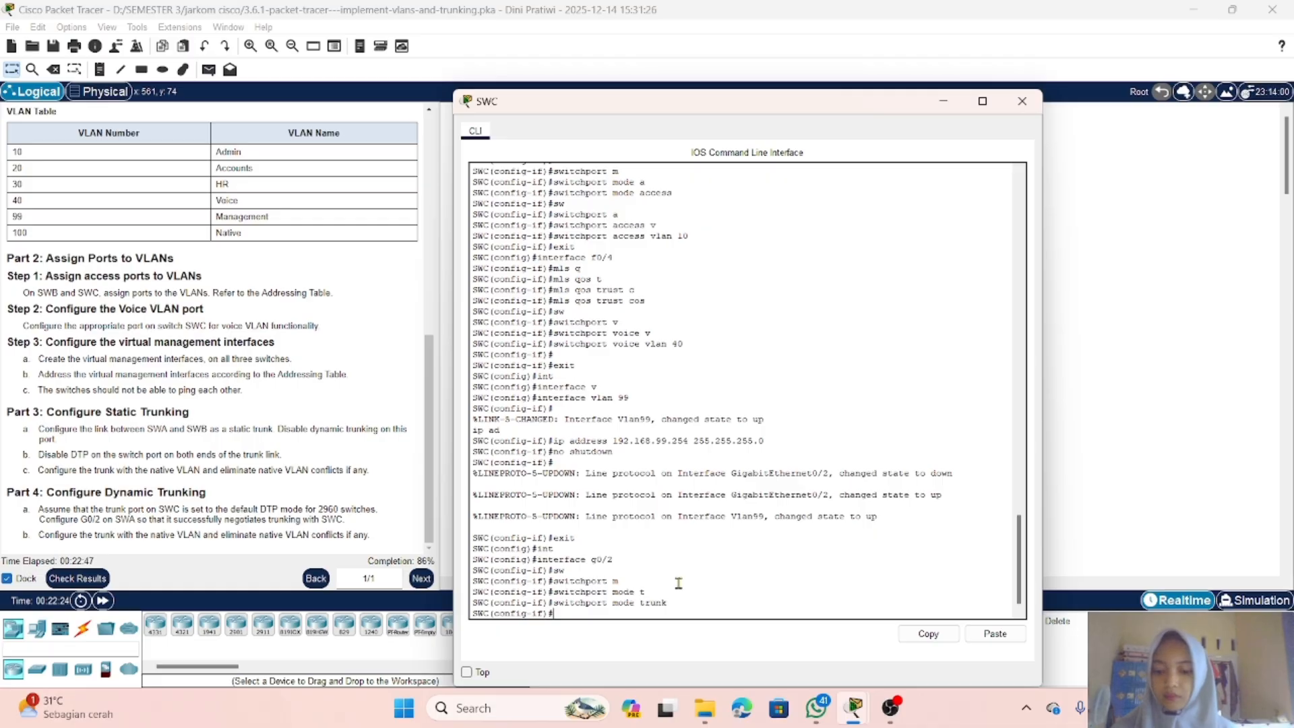
Step: Set SWC's G0/2 trunk native VLAN to 100 and close SWC's window
text(sw)
key(Tab)
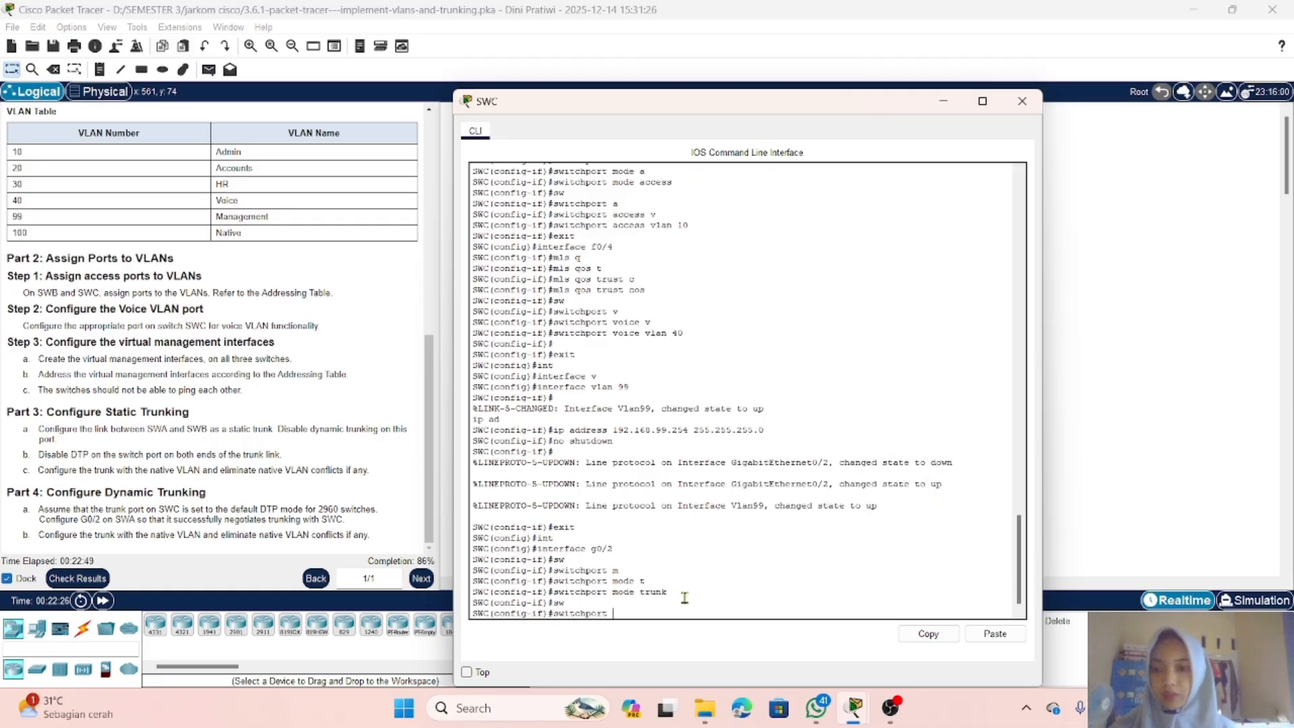
text(t)
key(Tab)
text(n)
key(Tab)
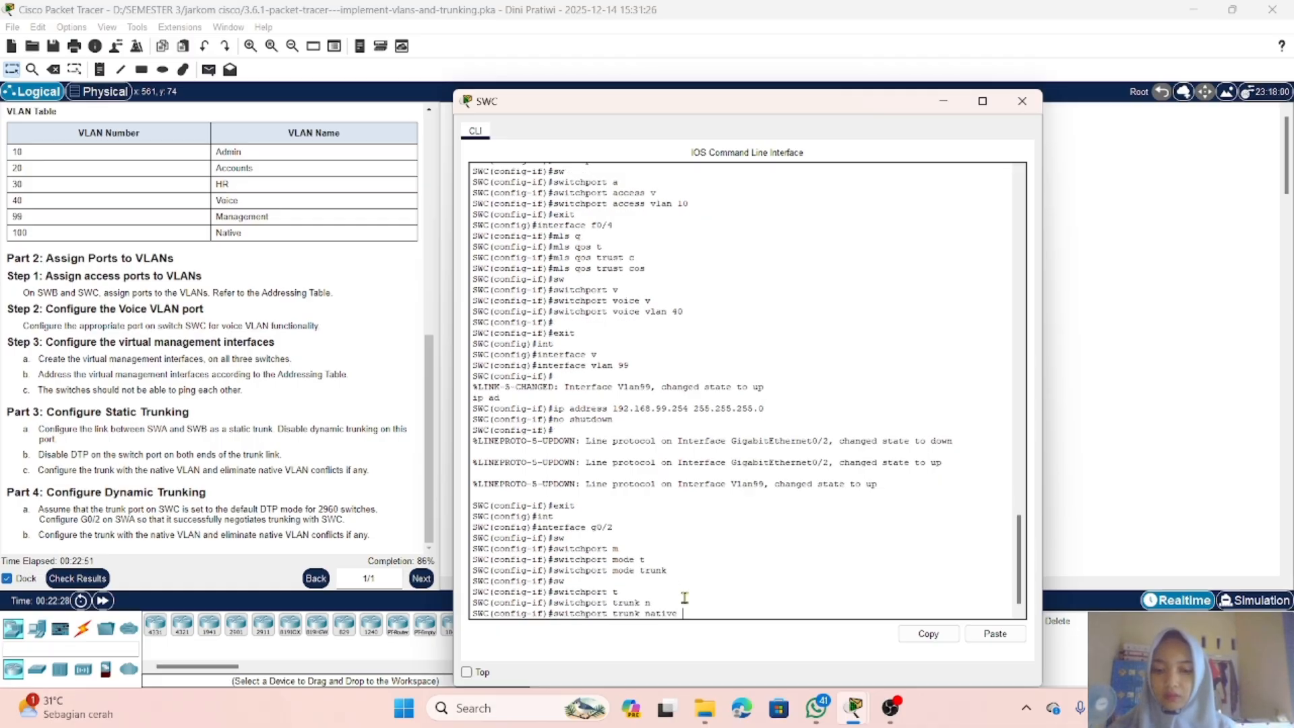
text(v)
key(Tab)
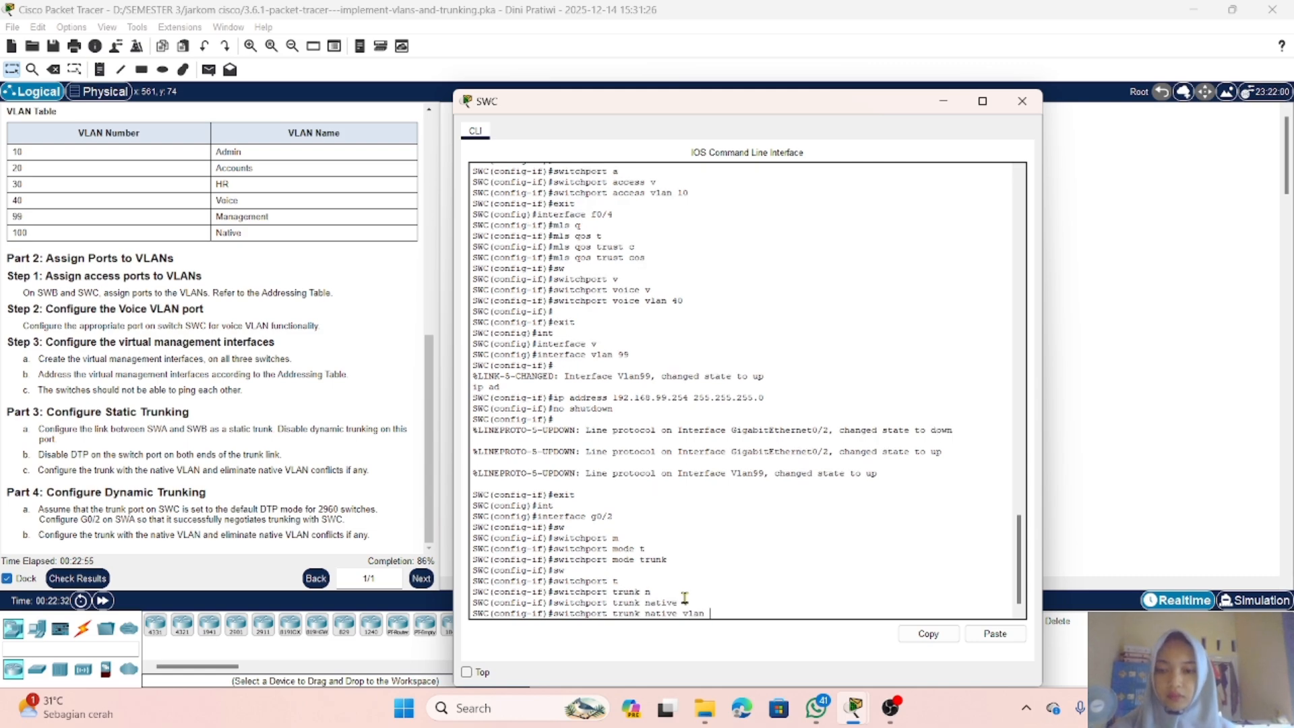
text(1)
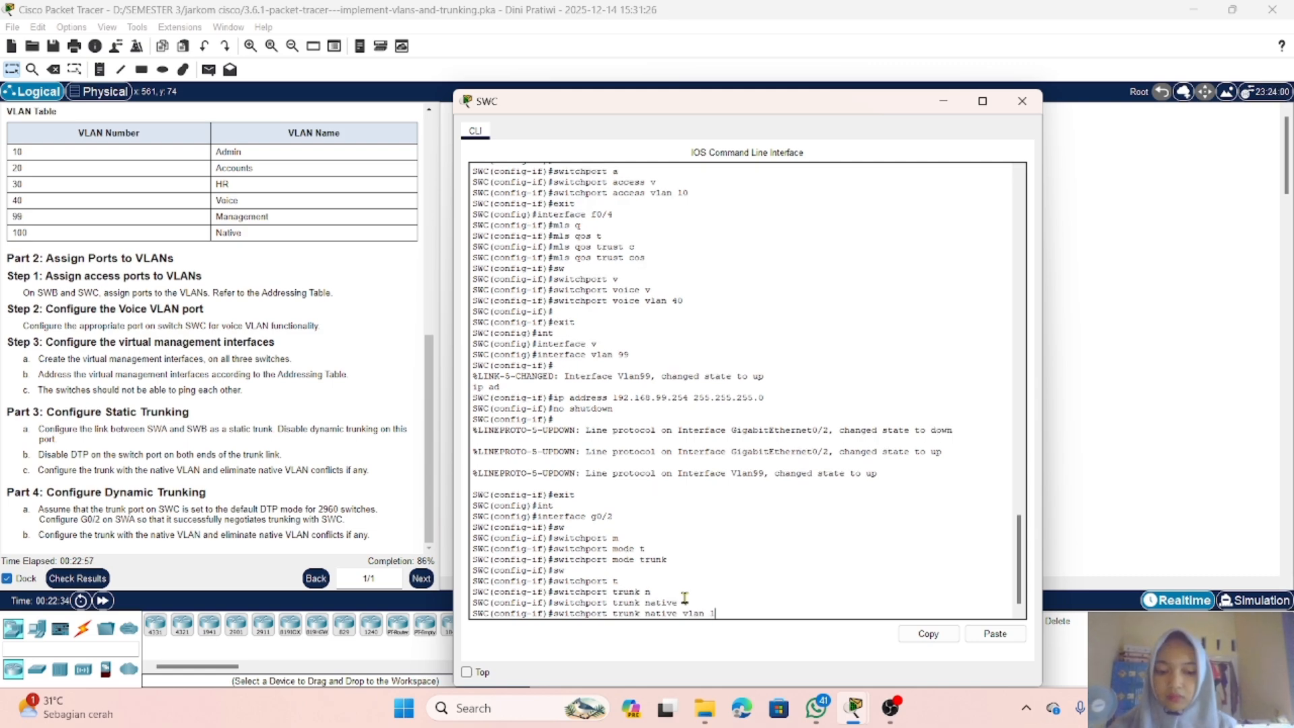
text(00)
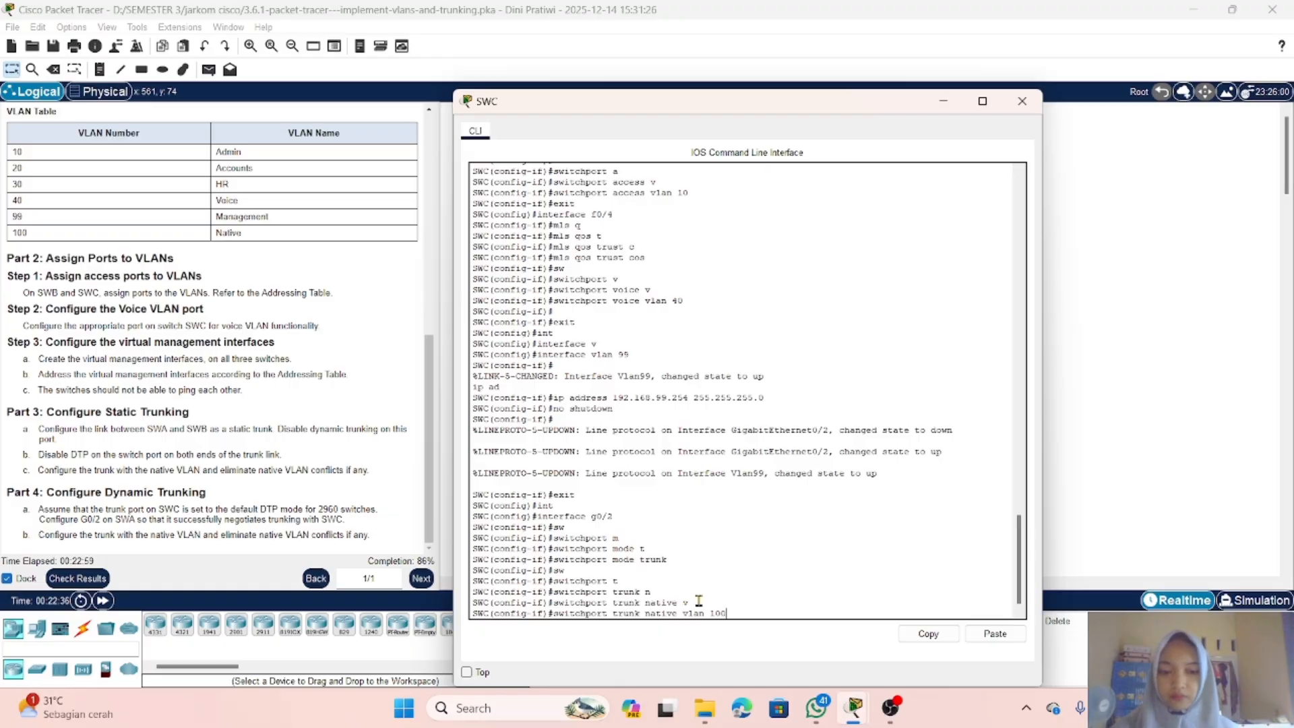
key(Return)
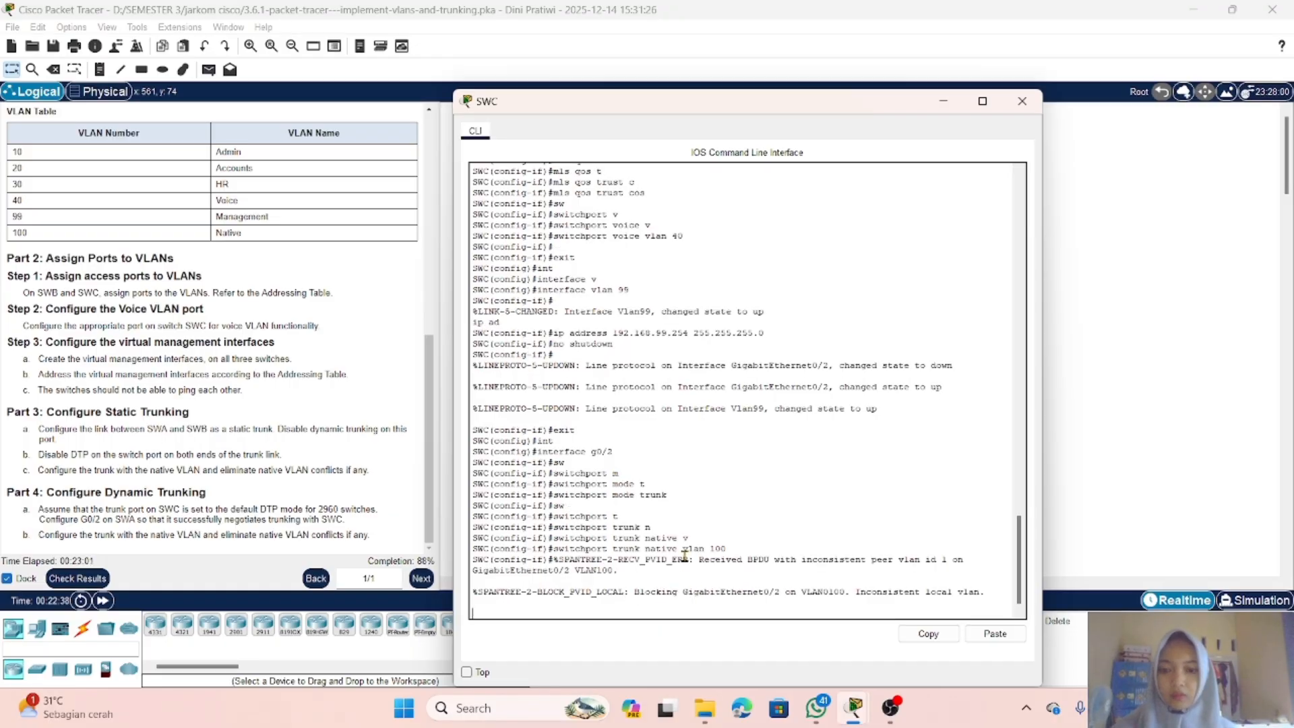
scroll(637, 567, down, 1)
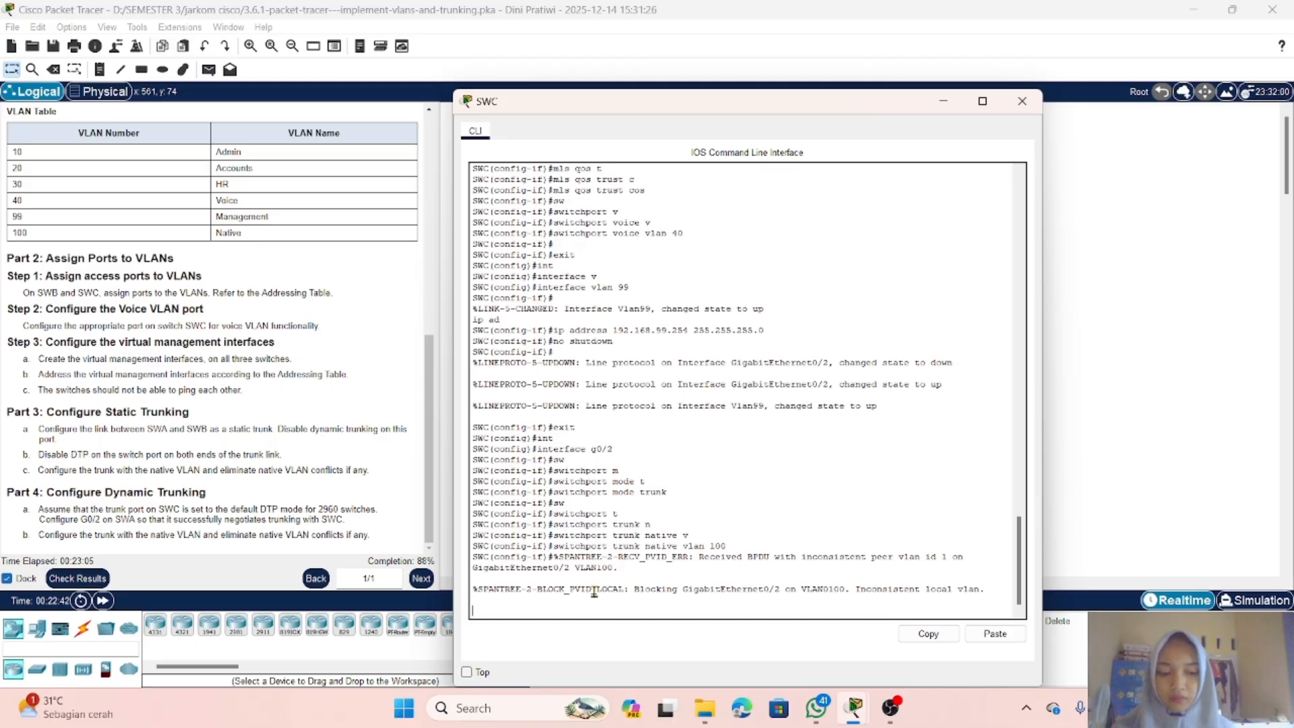
key(Return)
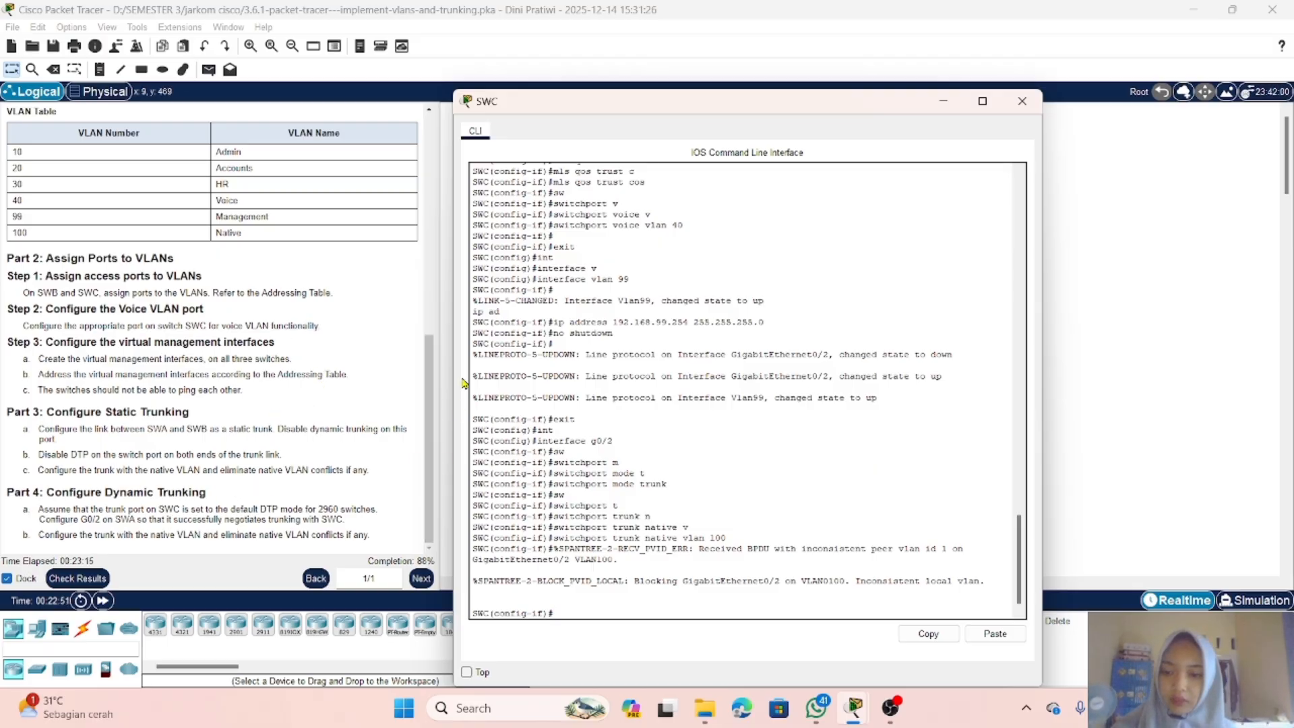
click(949, 106)
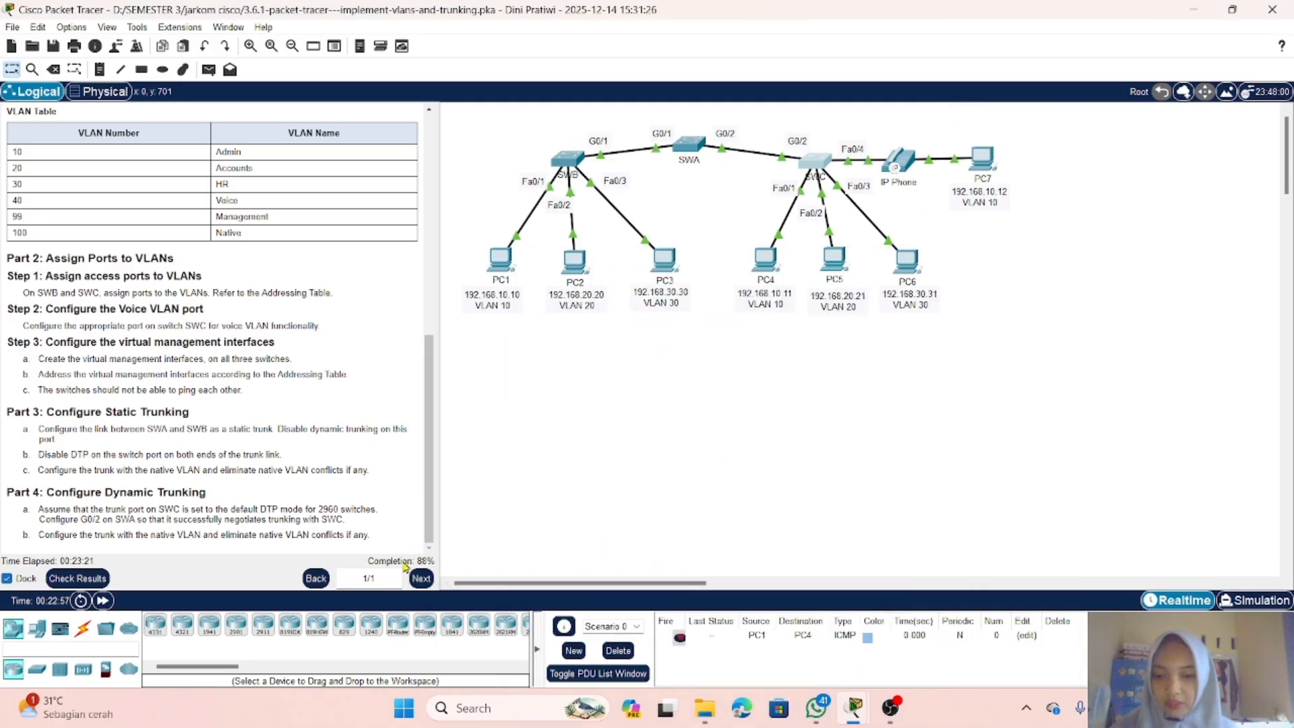
Step: Check the activity results and review the assessment items for all three switches
click(88, 579)
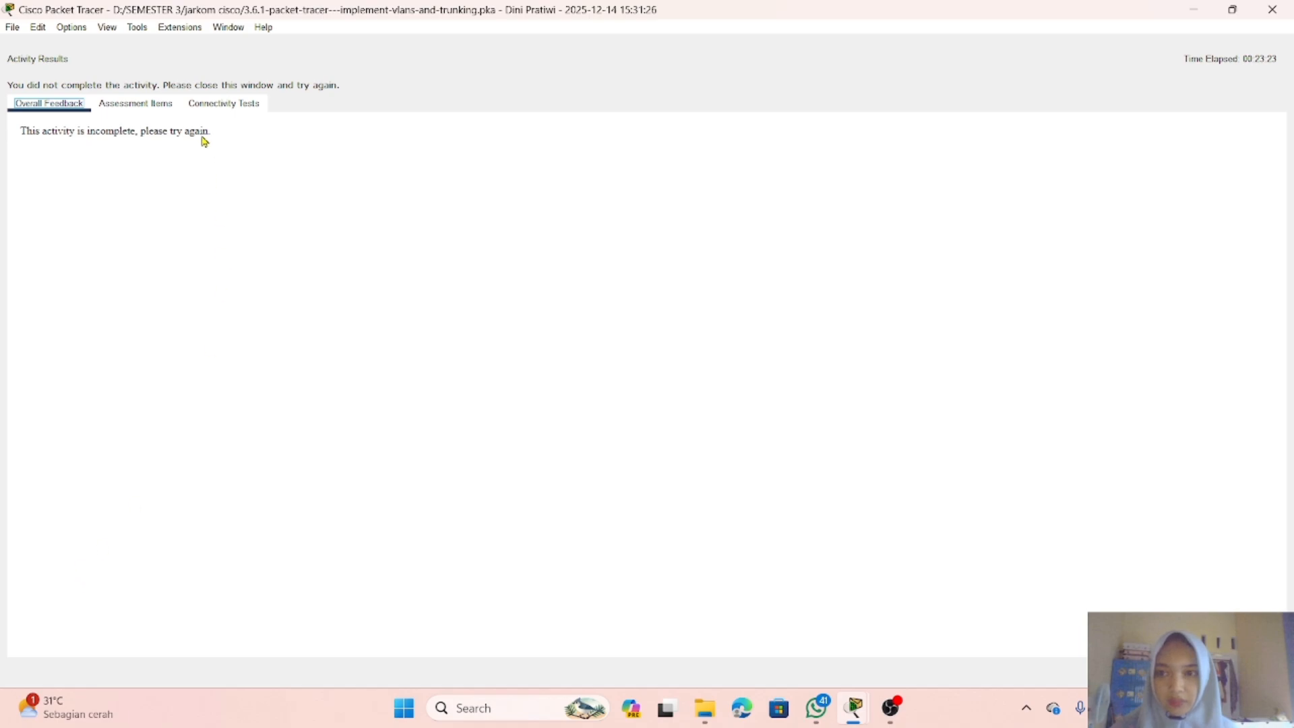
click(172, 104)
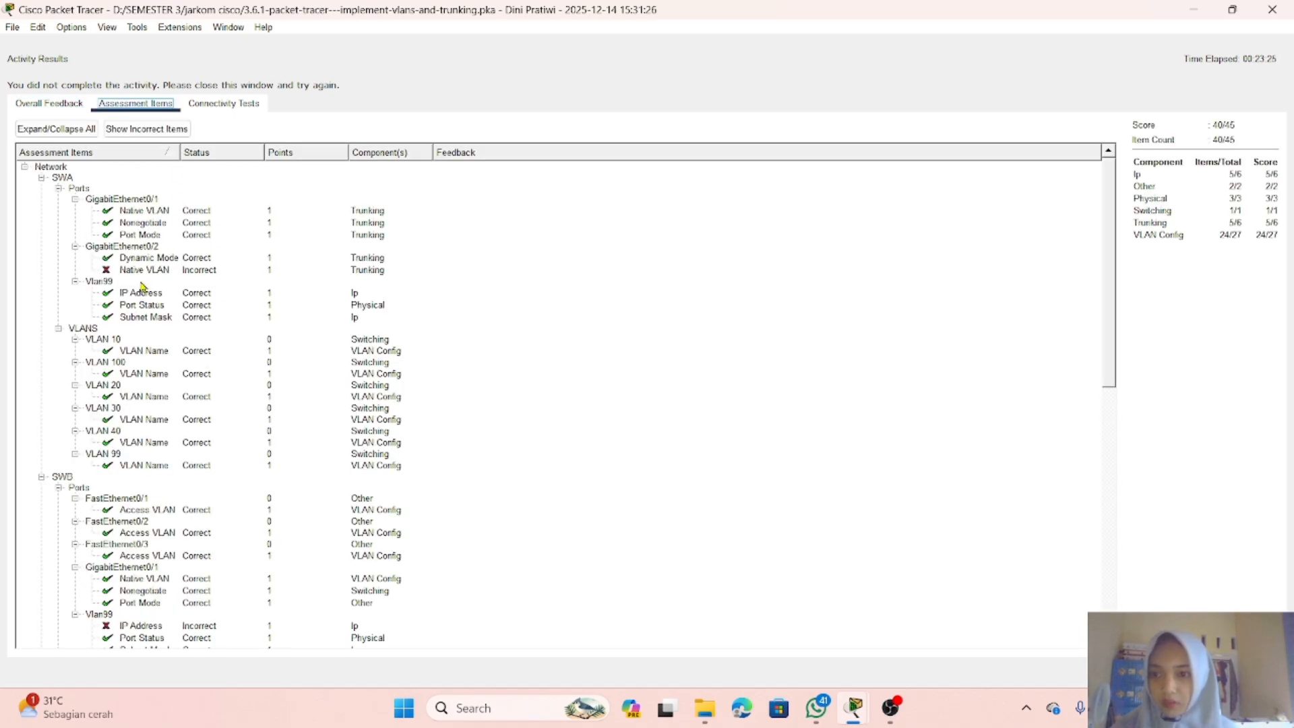
scroll(143, 288, down, 5)
scroll(143, 289, down, 4)
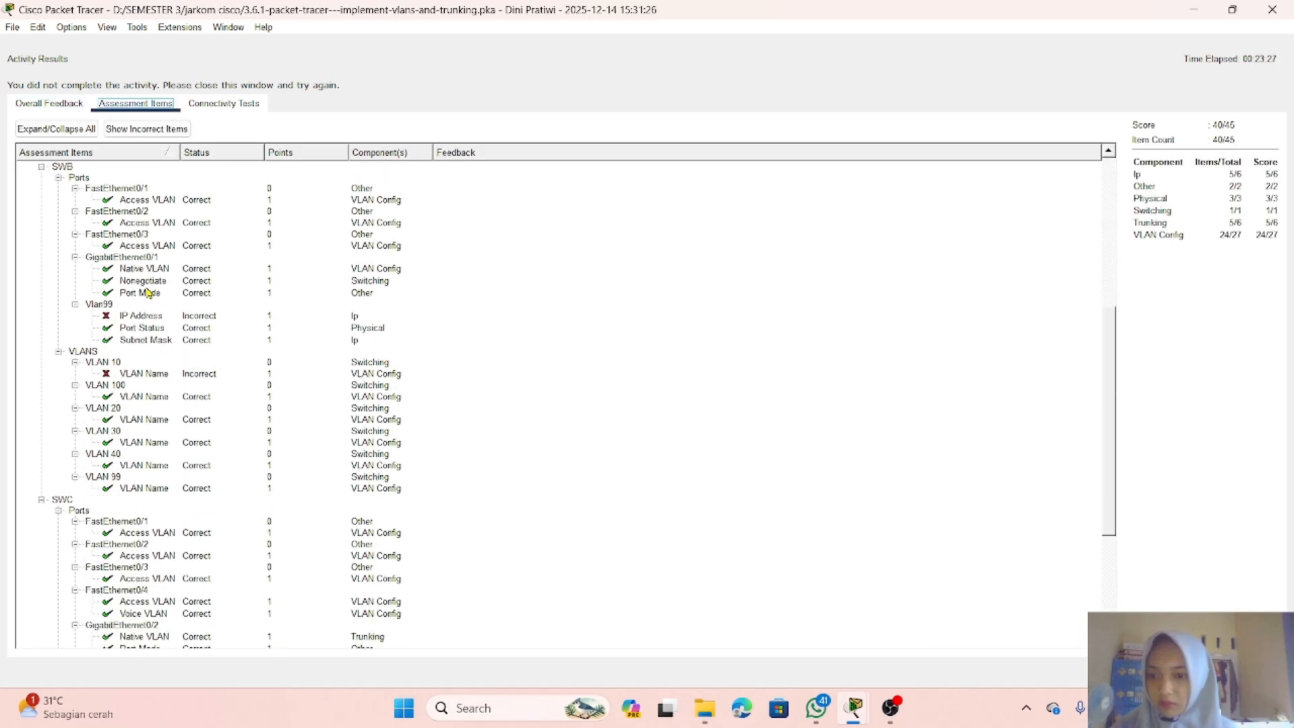
scroll(148, 292, down, 4)
scroll(149, 293, up, 1)
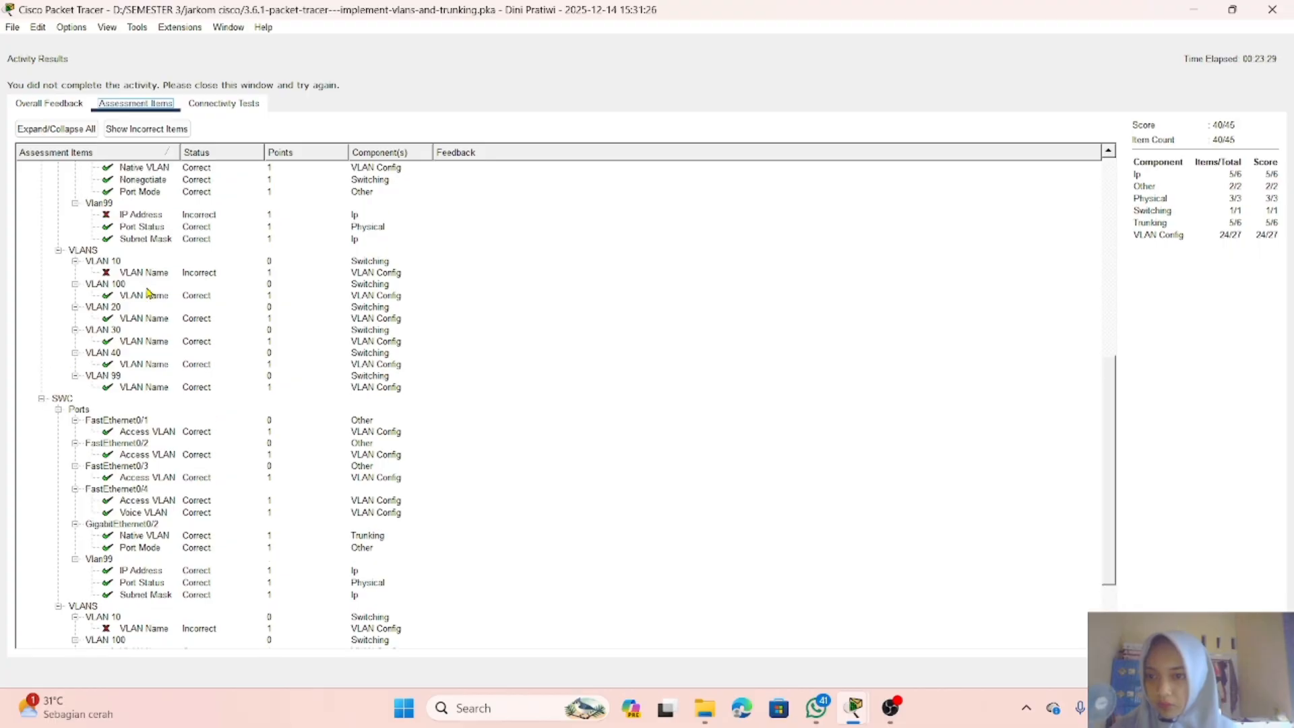
scroll(148, 293, up, 1)
scroll(148, 293, down, 1)
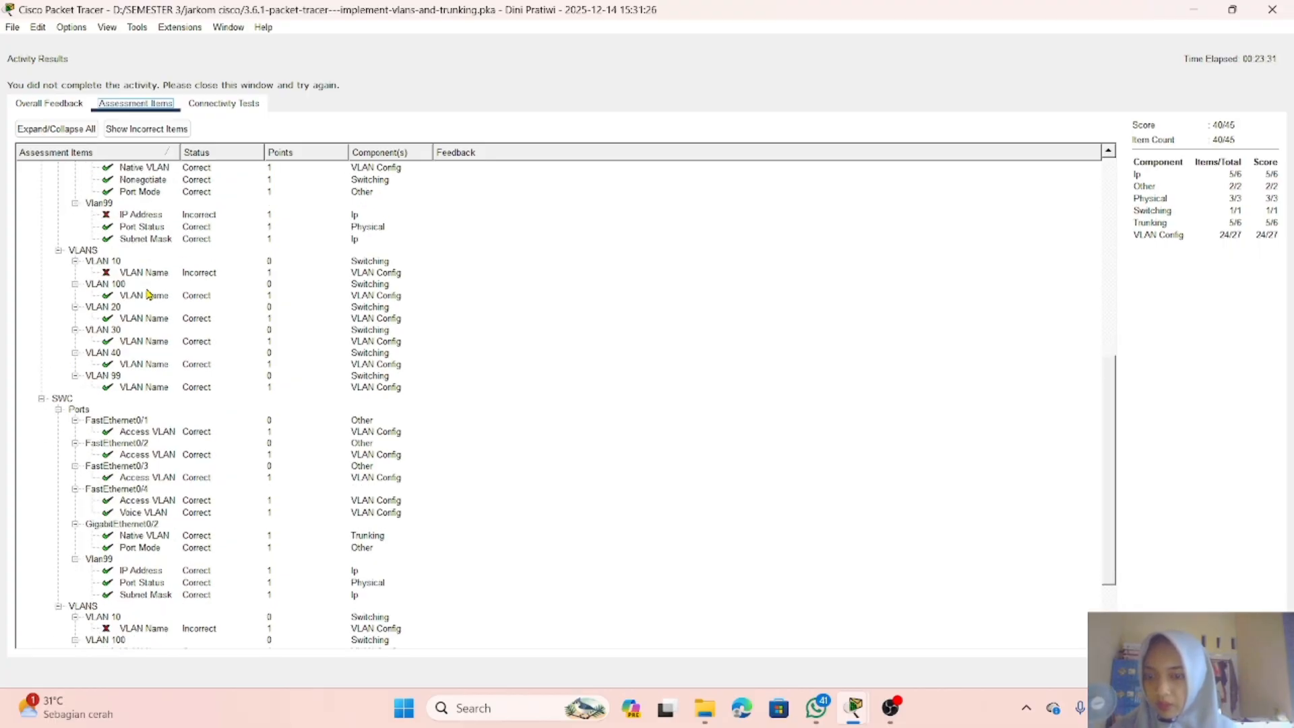
scroll(148, 294, down, 3)
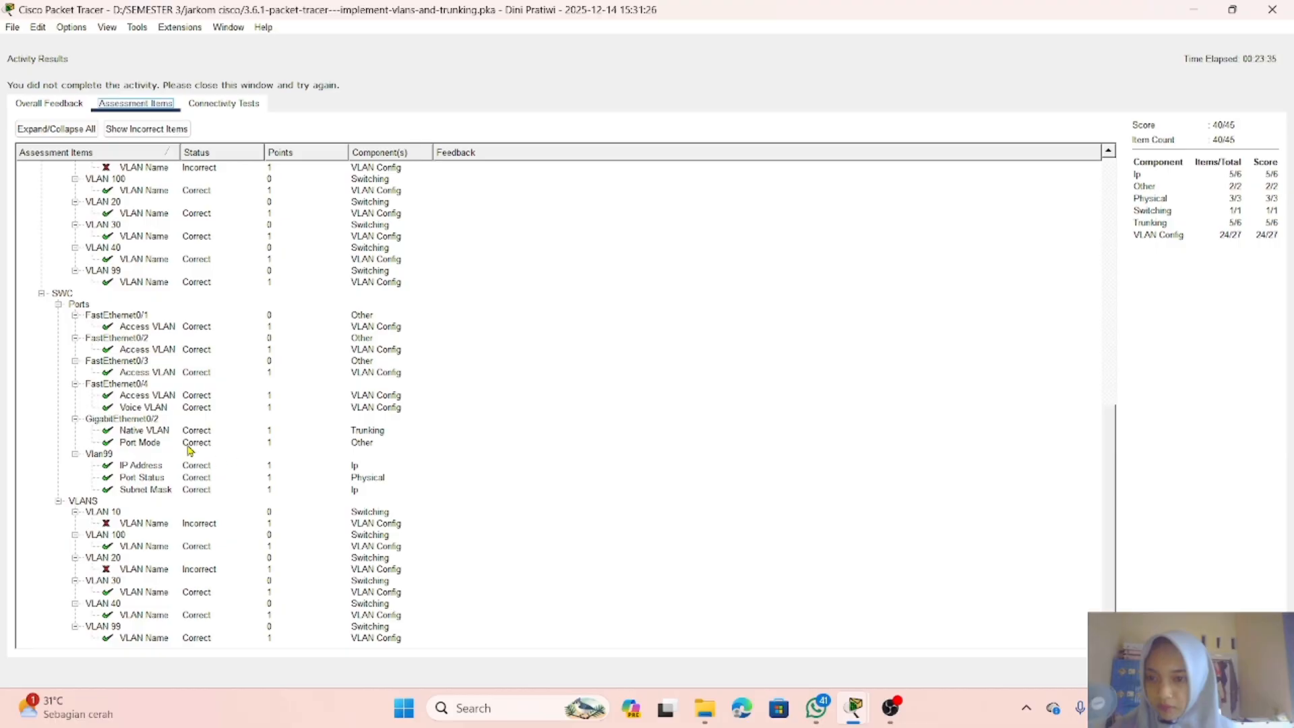
scroll(189, 444, up, 3)
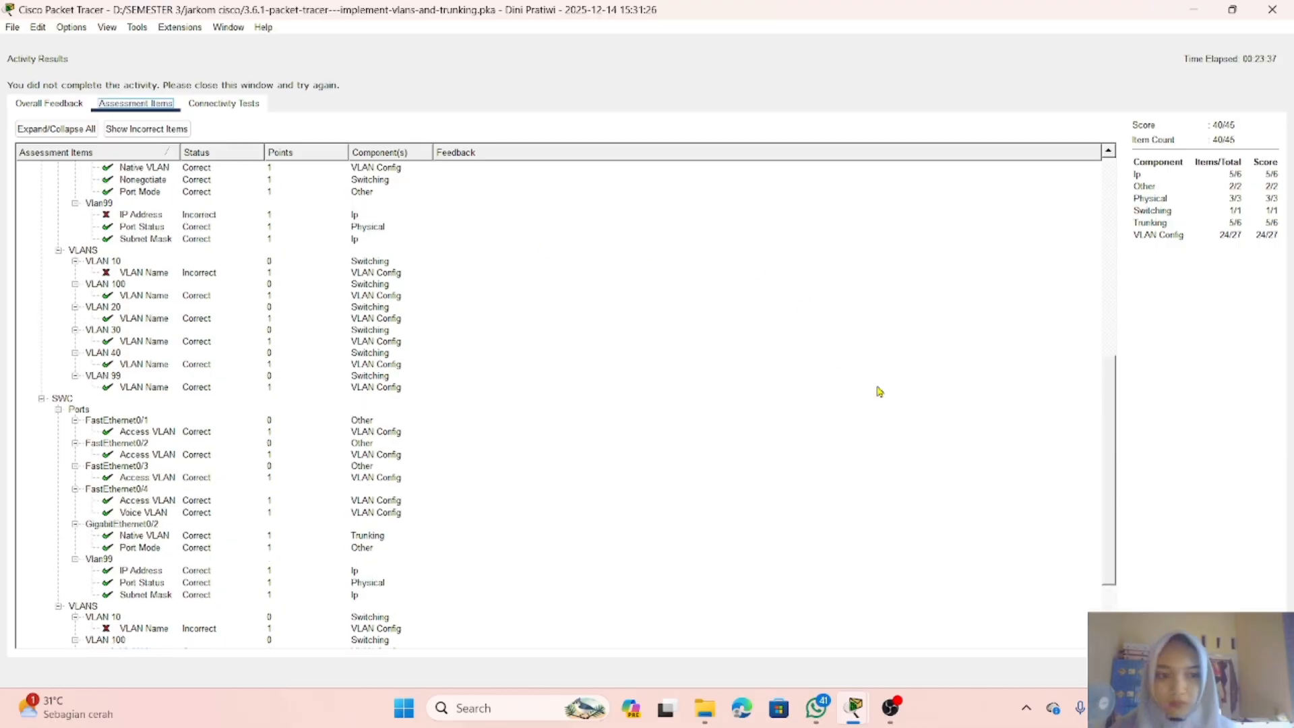
click(1248, 672)
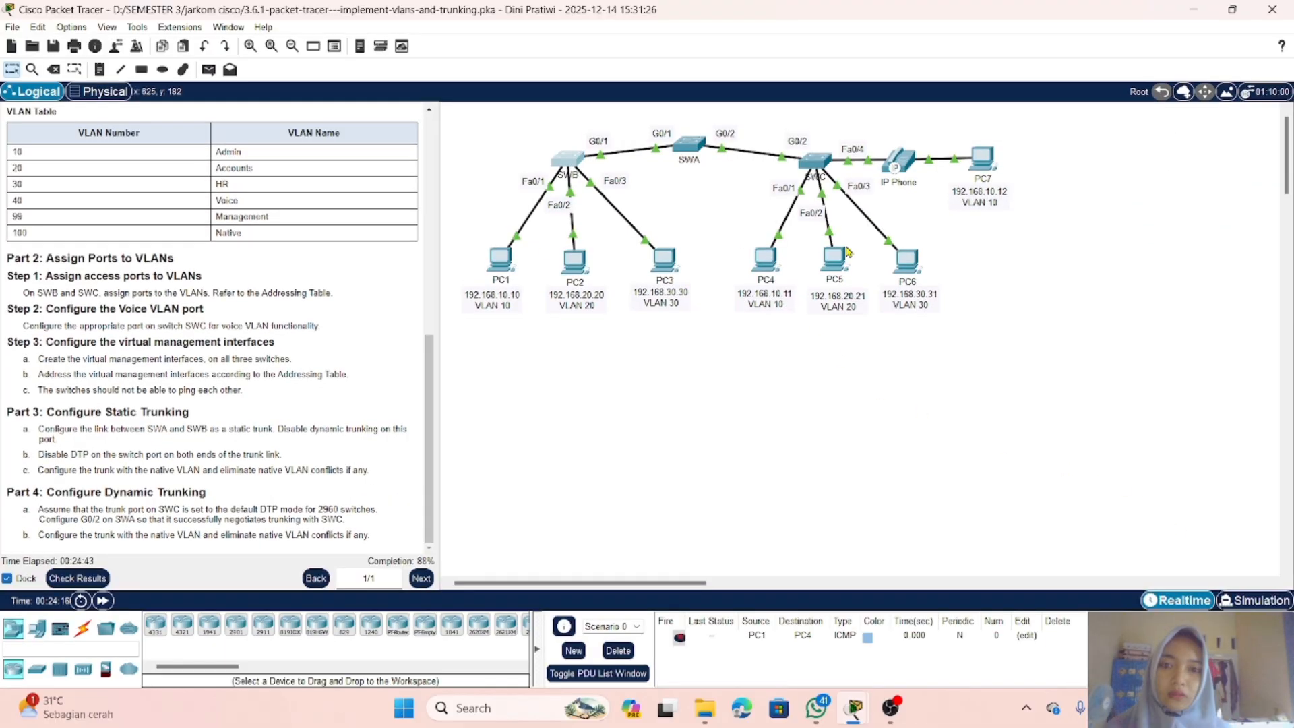
Step: Open SWC's command line, return to privileged mode, and display the brief VLAN list
click(815, 157)
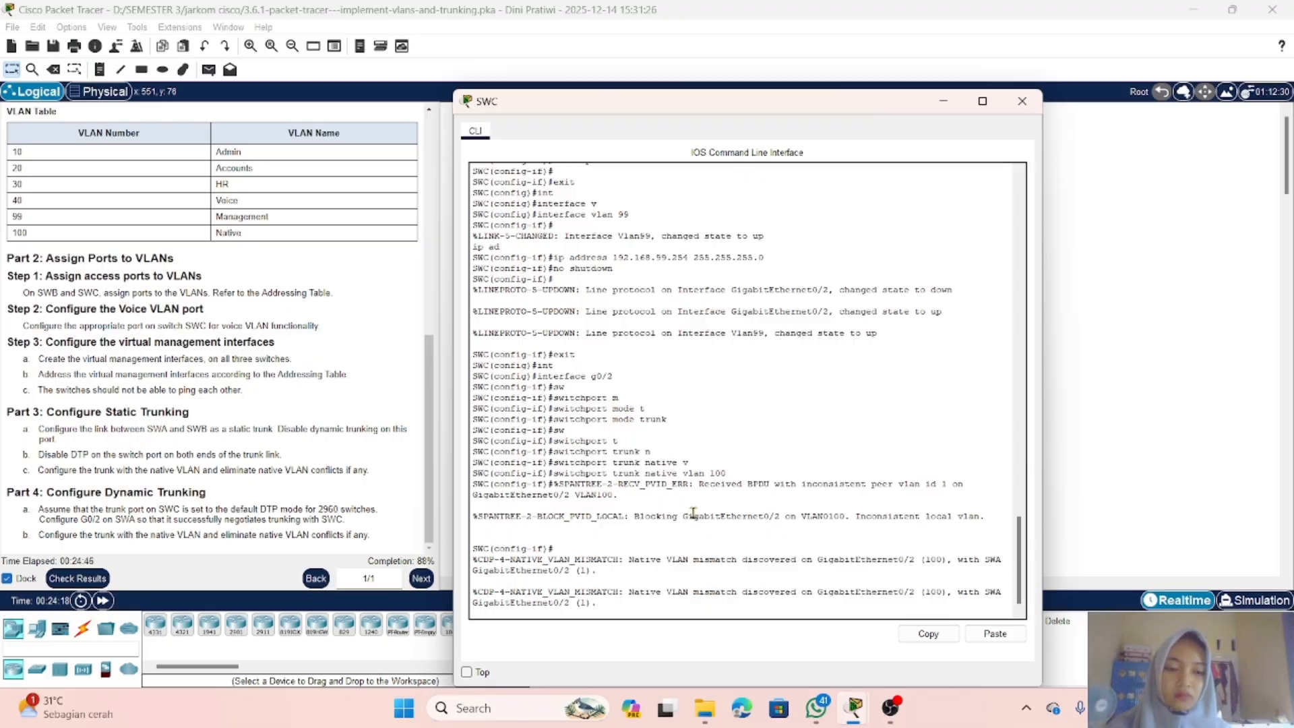
text(end)
key(Return)
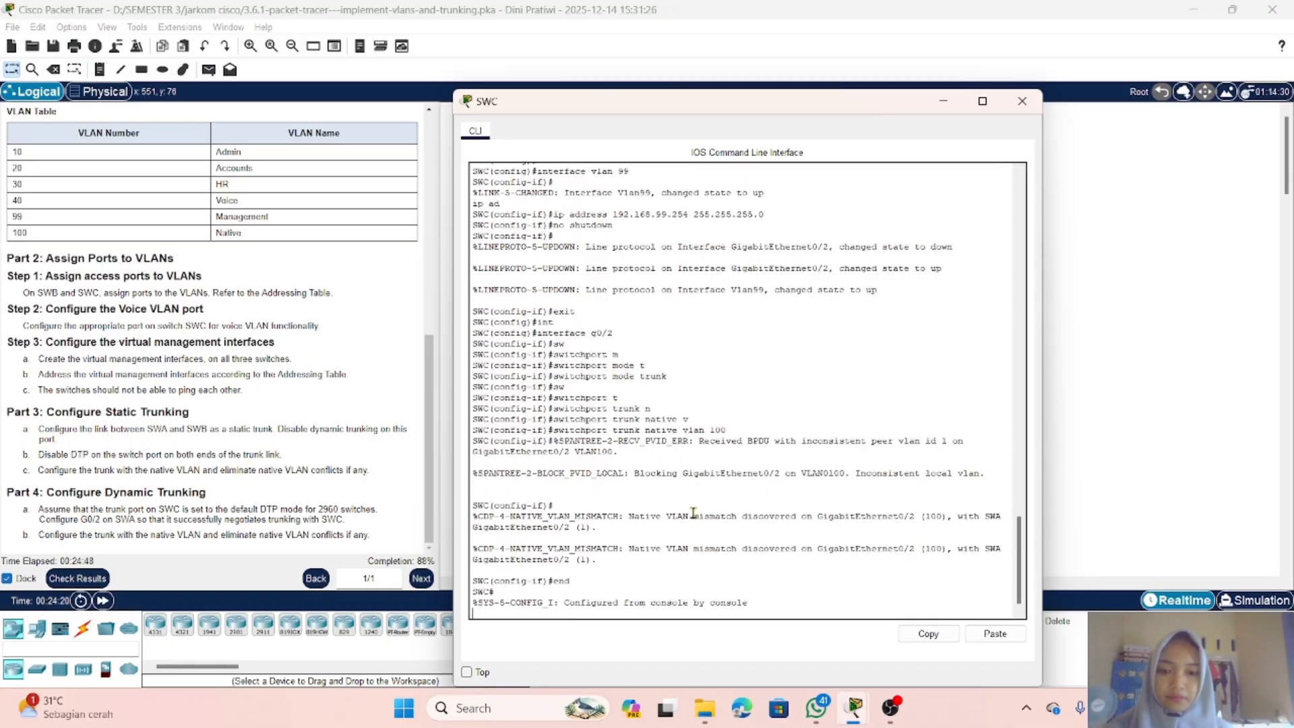
text(s)
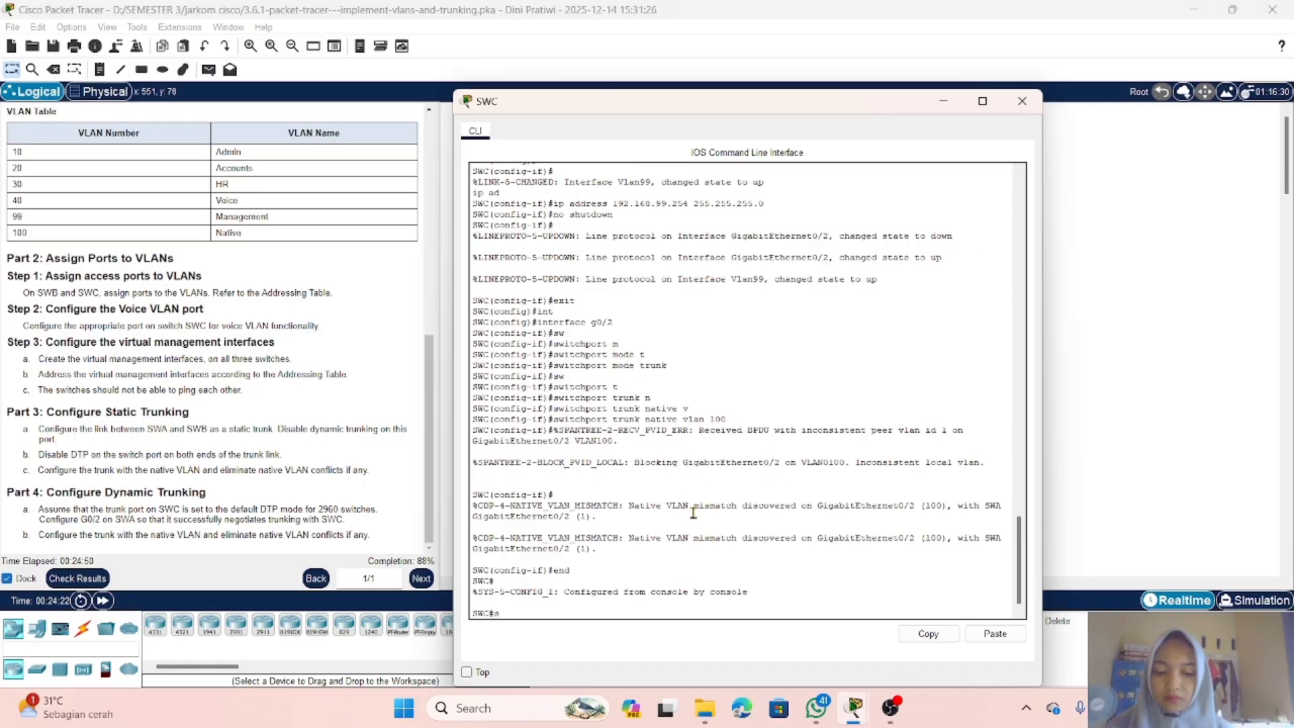
text(how vlan b)
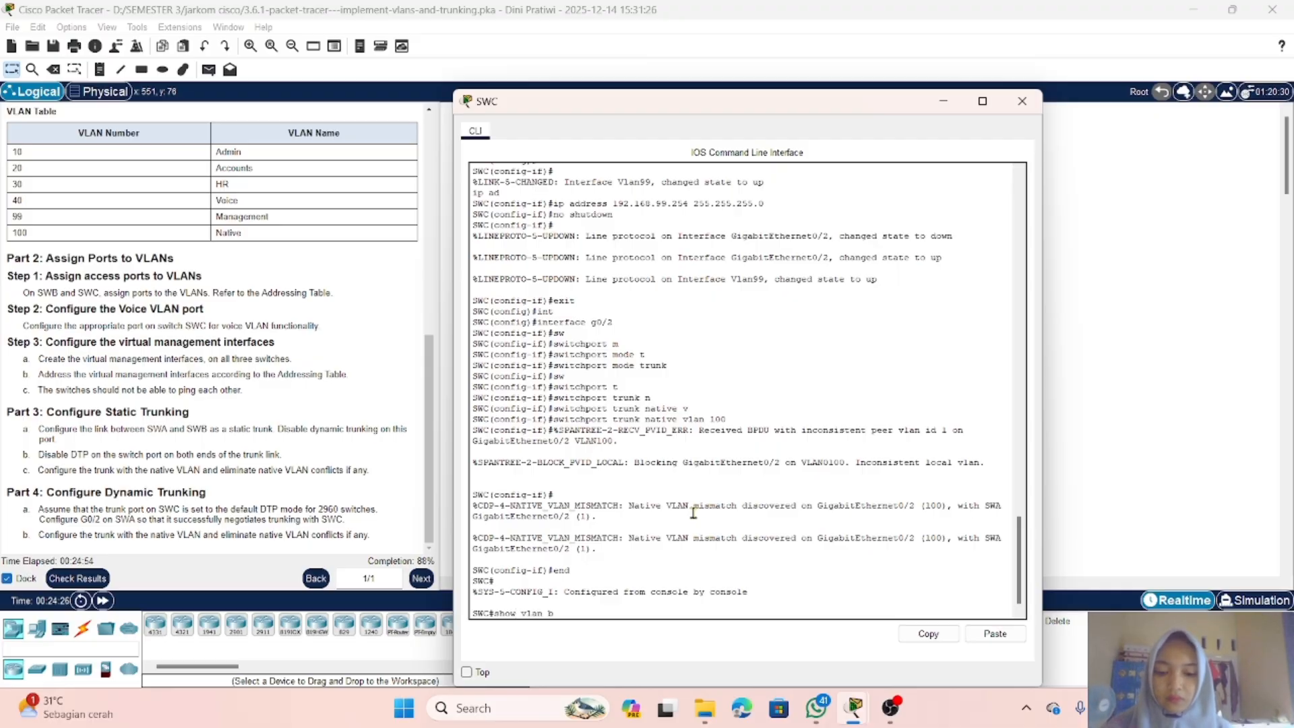
text(rief)
key(Return)
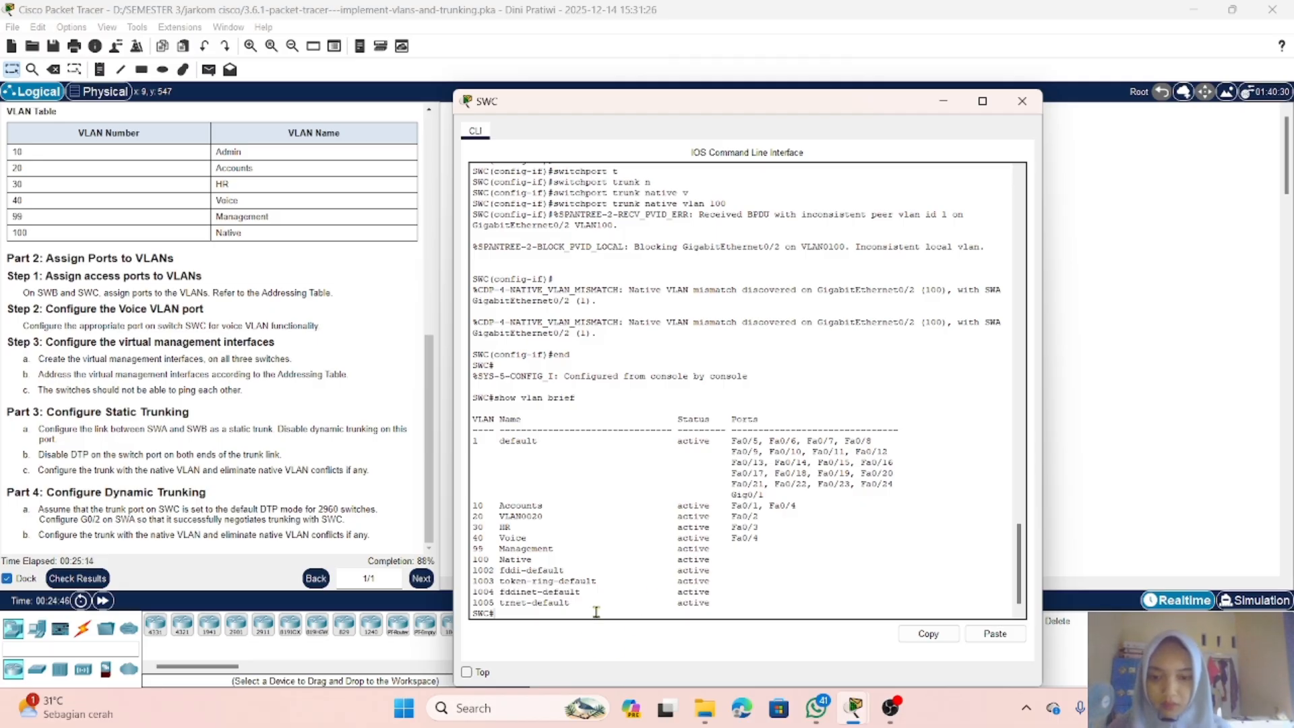
text(vlan)
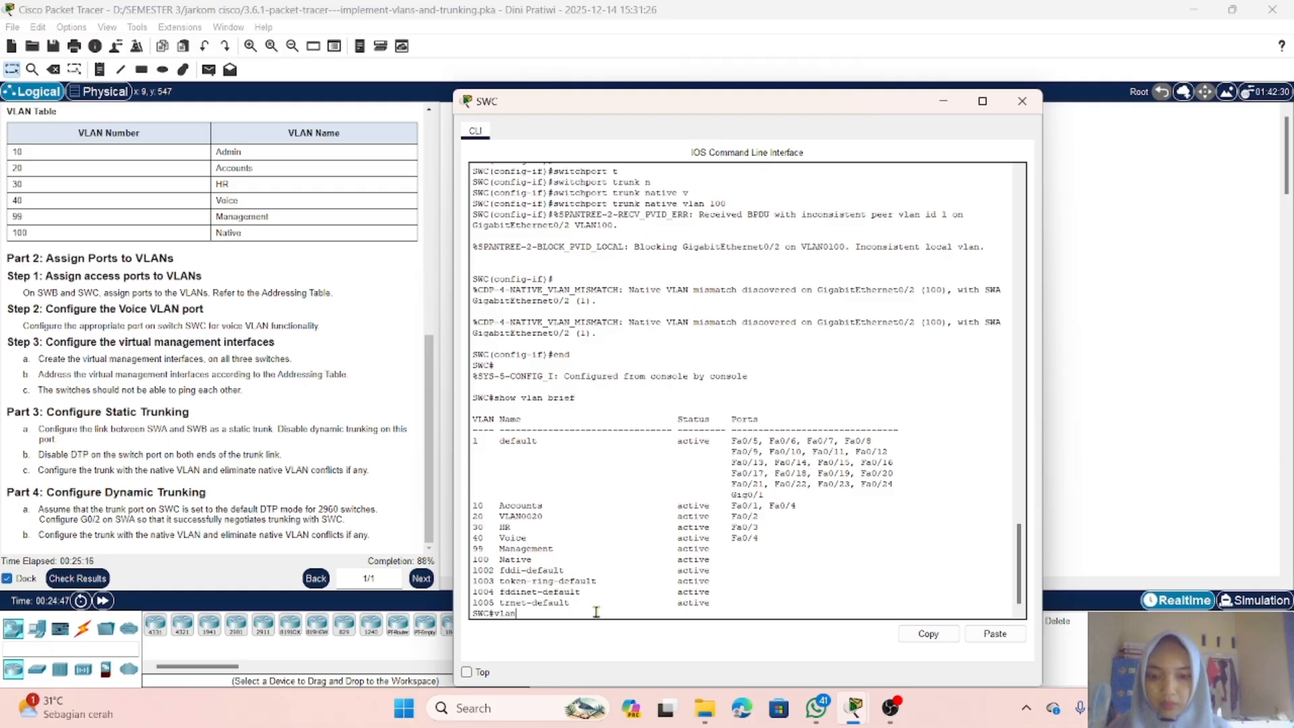
key(BackSpace)
key(BackSpace)
key(BackSpace)
key(BackSpace)
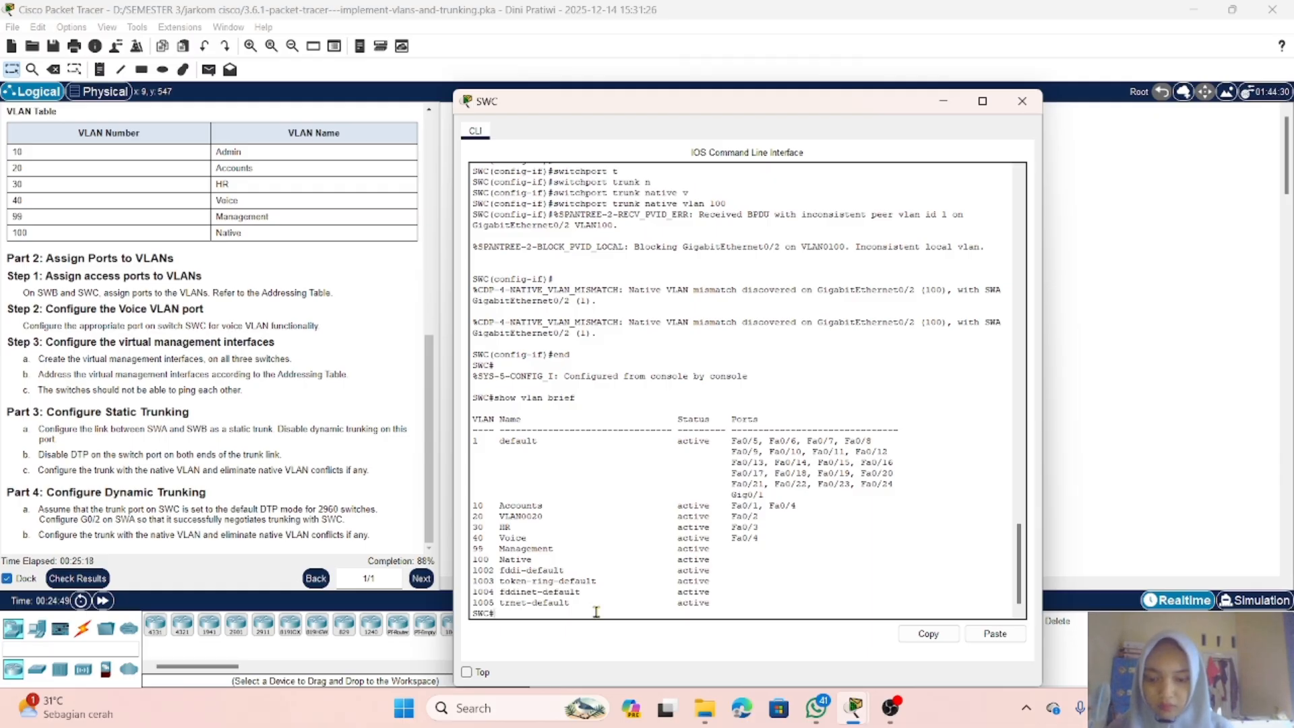
Step: Enter global configuration on SWC and name VLAN 10 Admin
text(conf t)
key(Return)
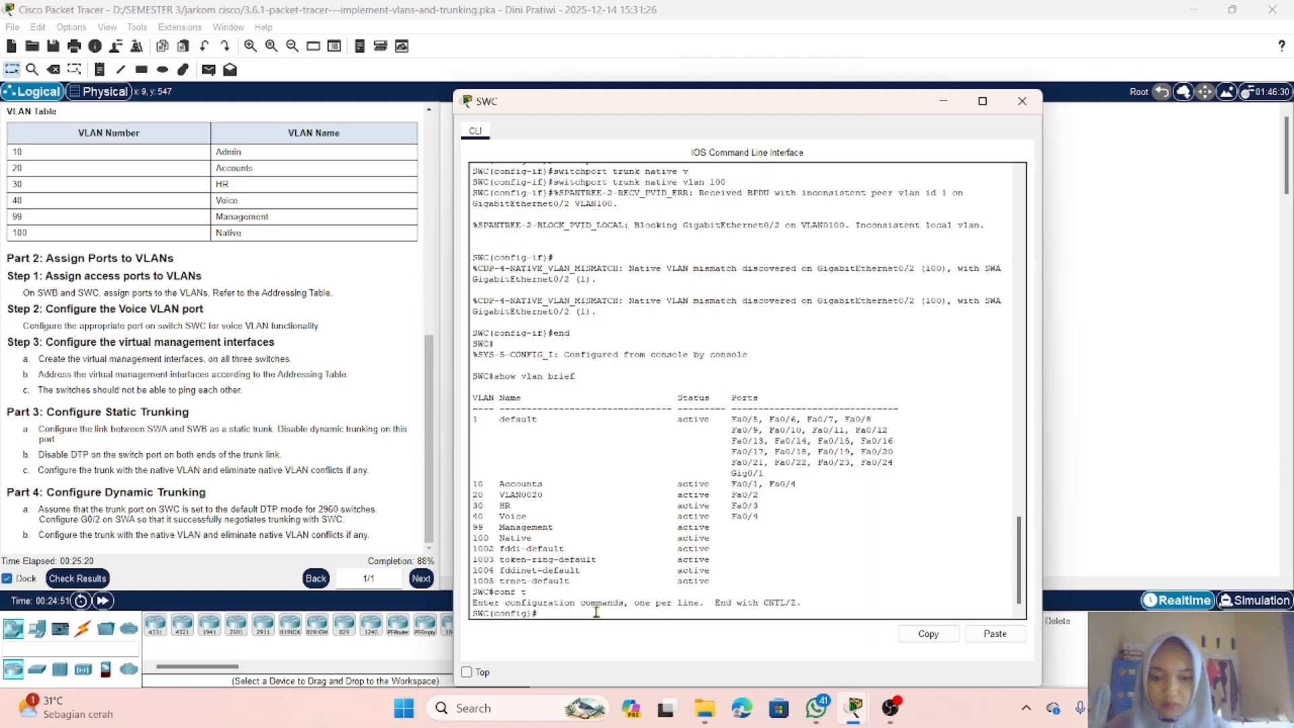
text(vlan )
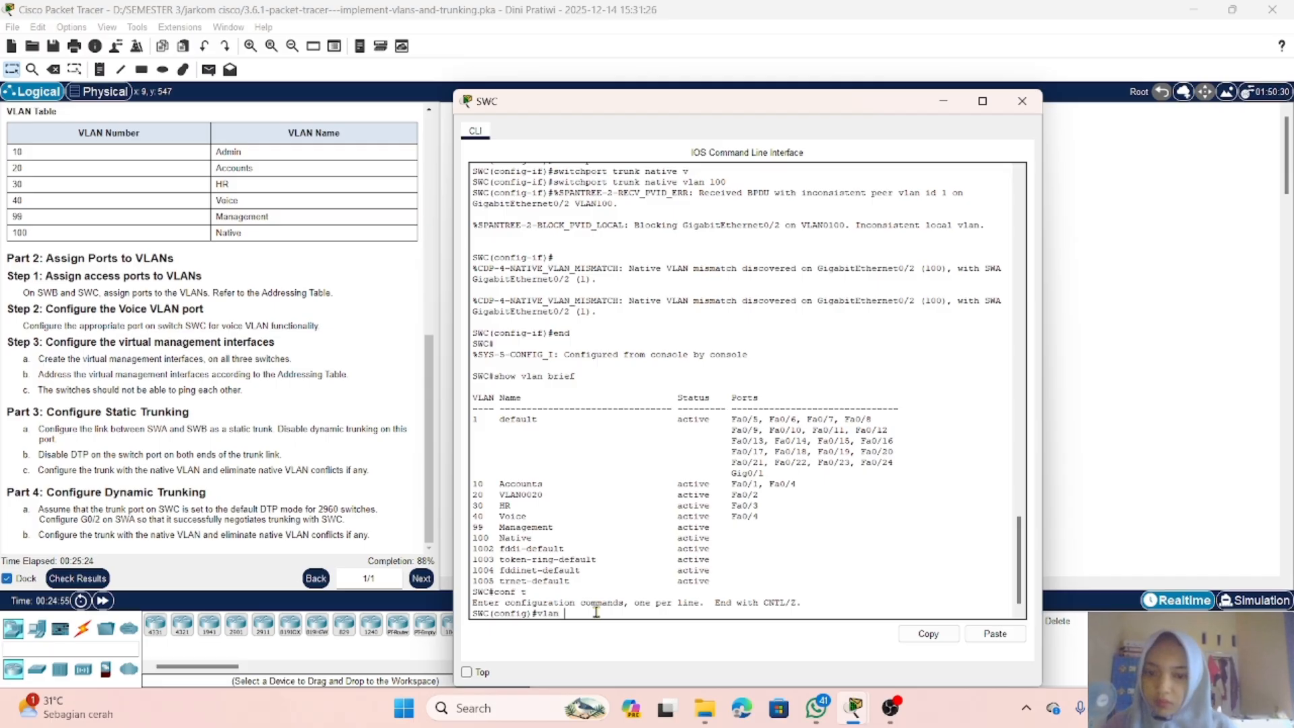
text(10)
key(Return)
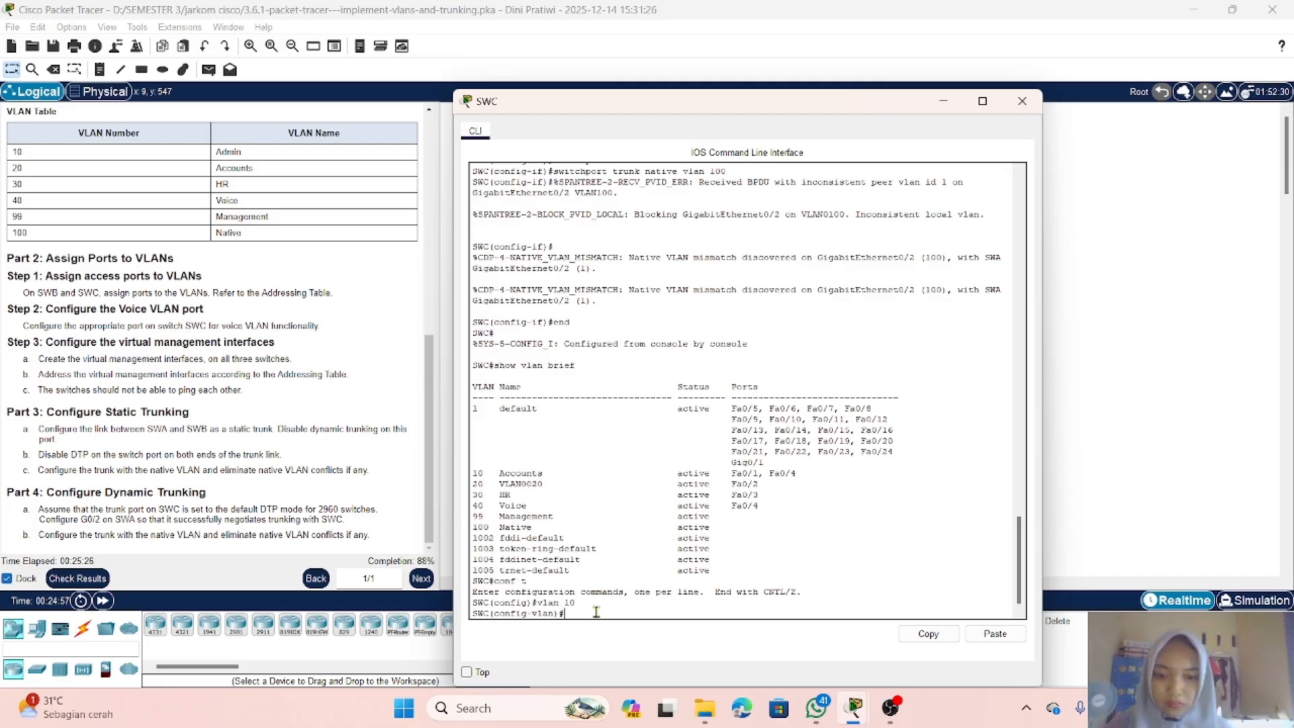
key(Return)
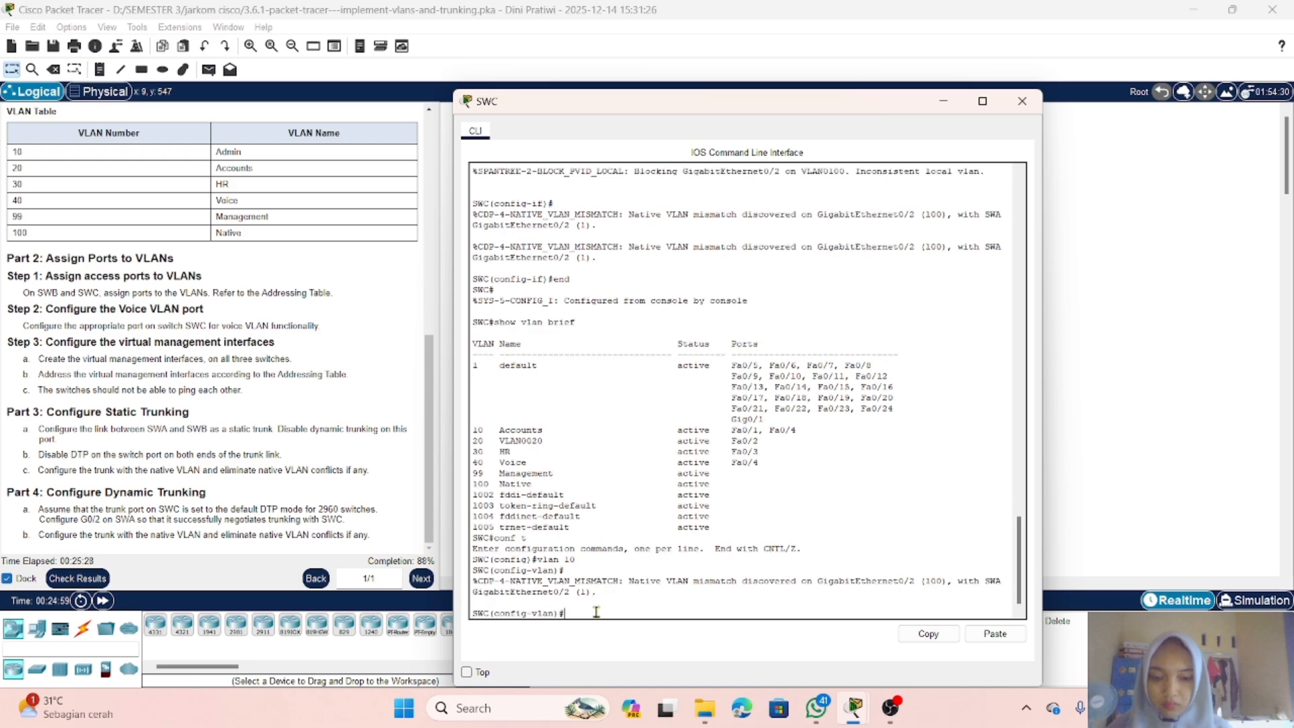
text(name)
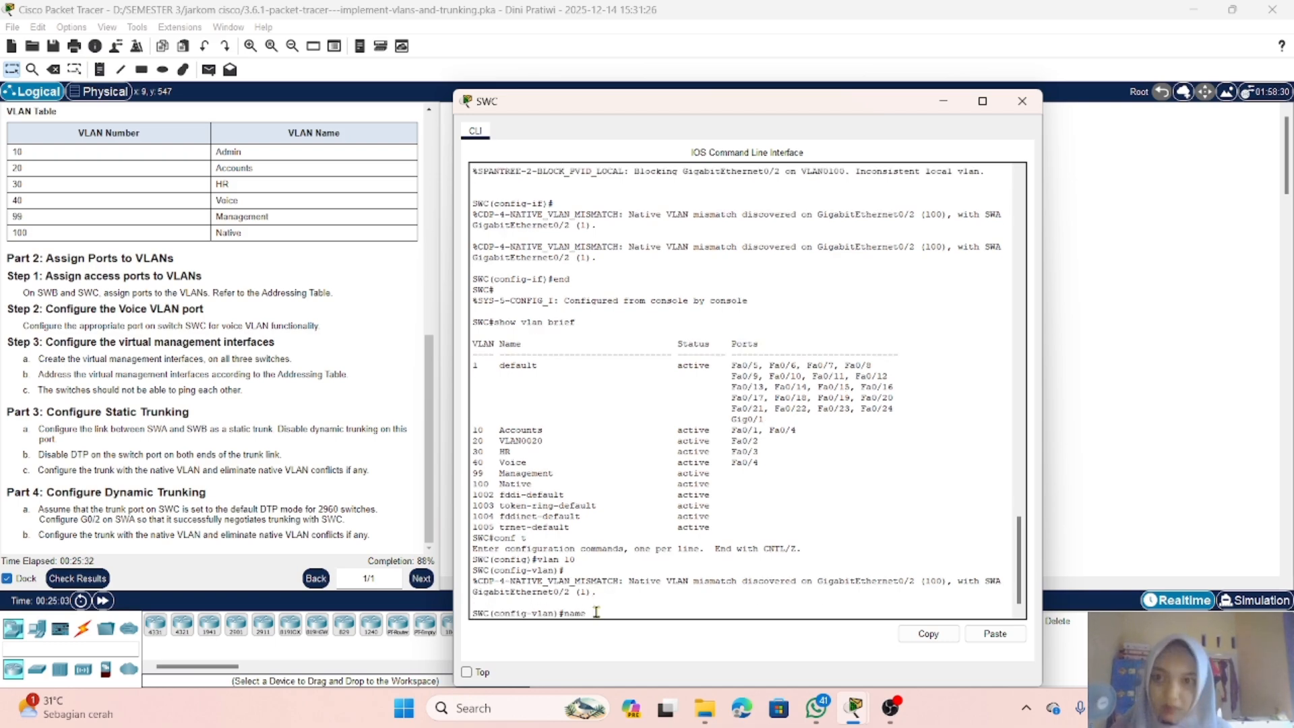
text( A)
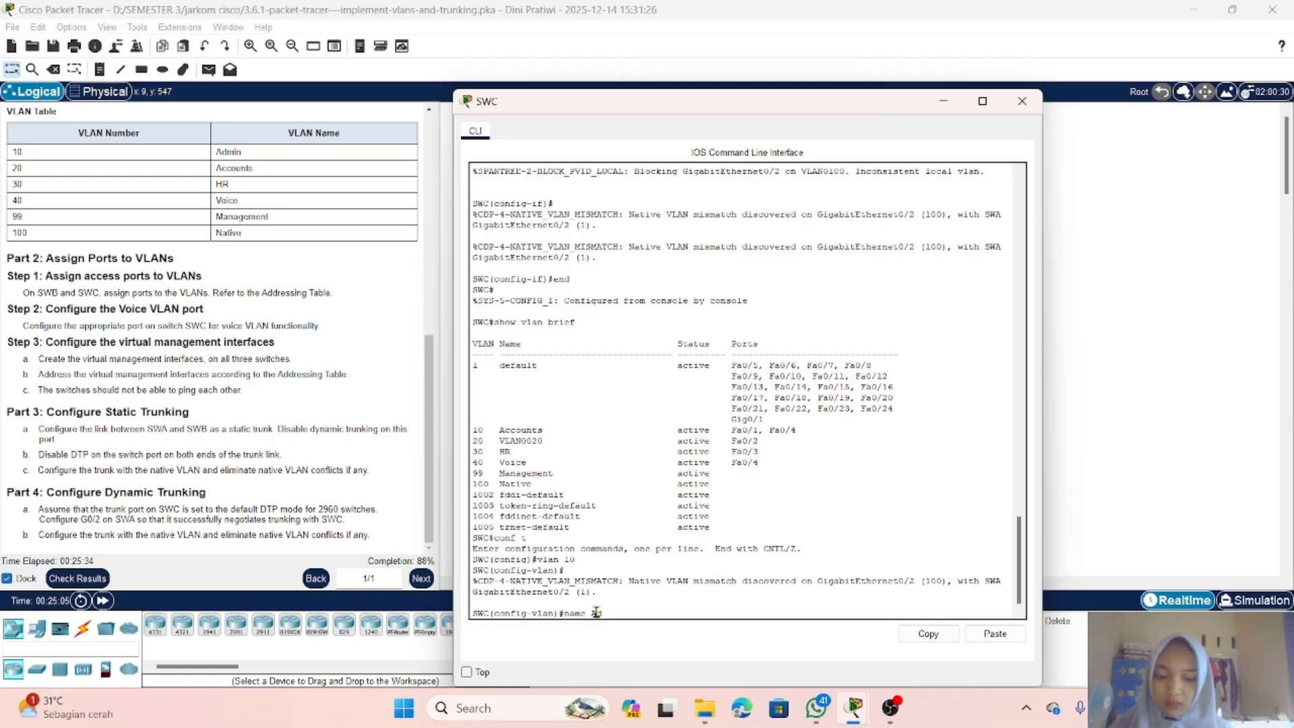
text(dmin)
key(Return)
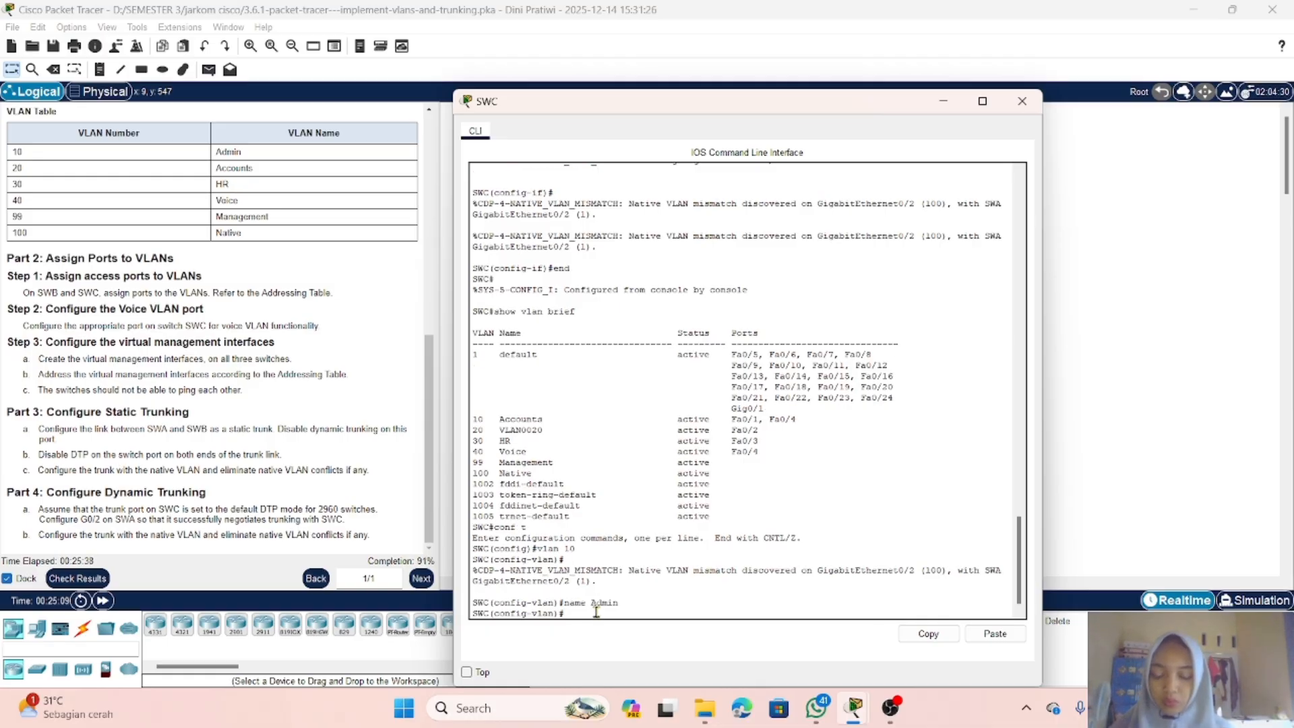
Step: Create VLAN 20 on SWC and name it Accounts
text(vlan 20)
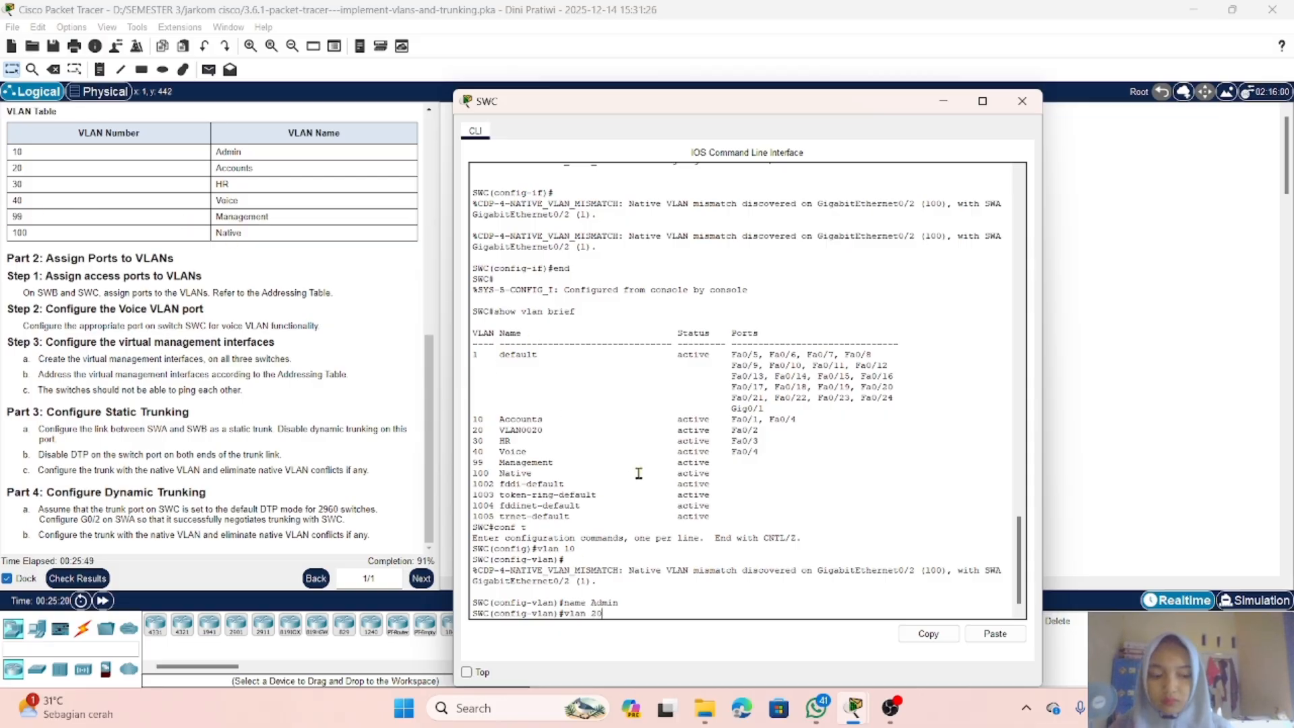
key(Return)
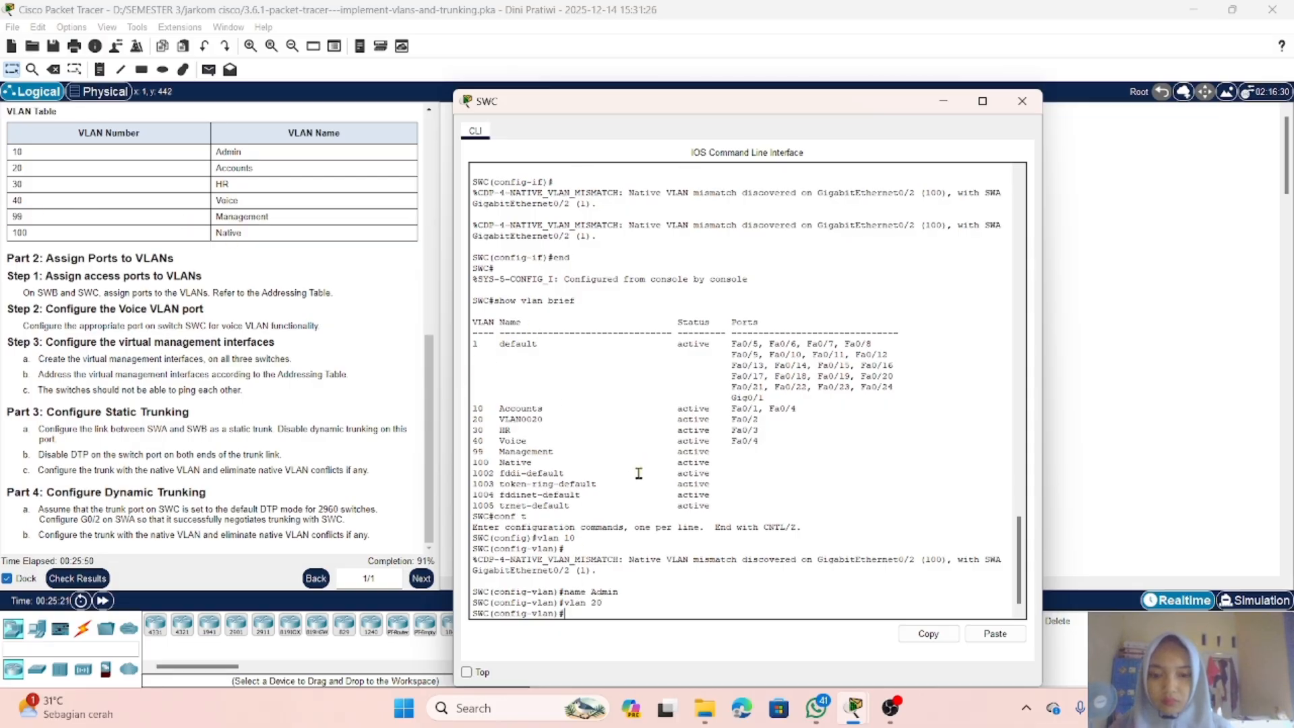
text(name)
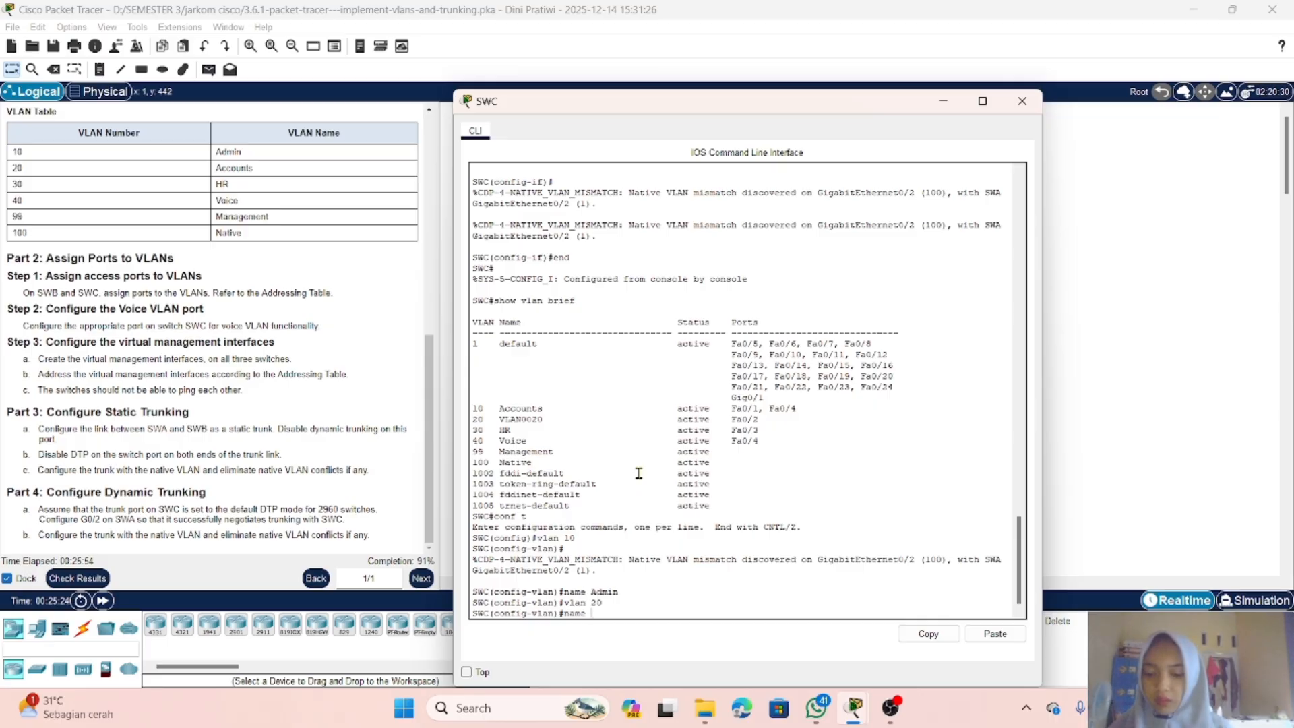
text( Accou)
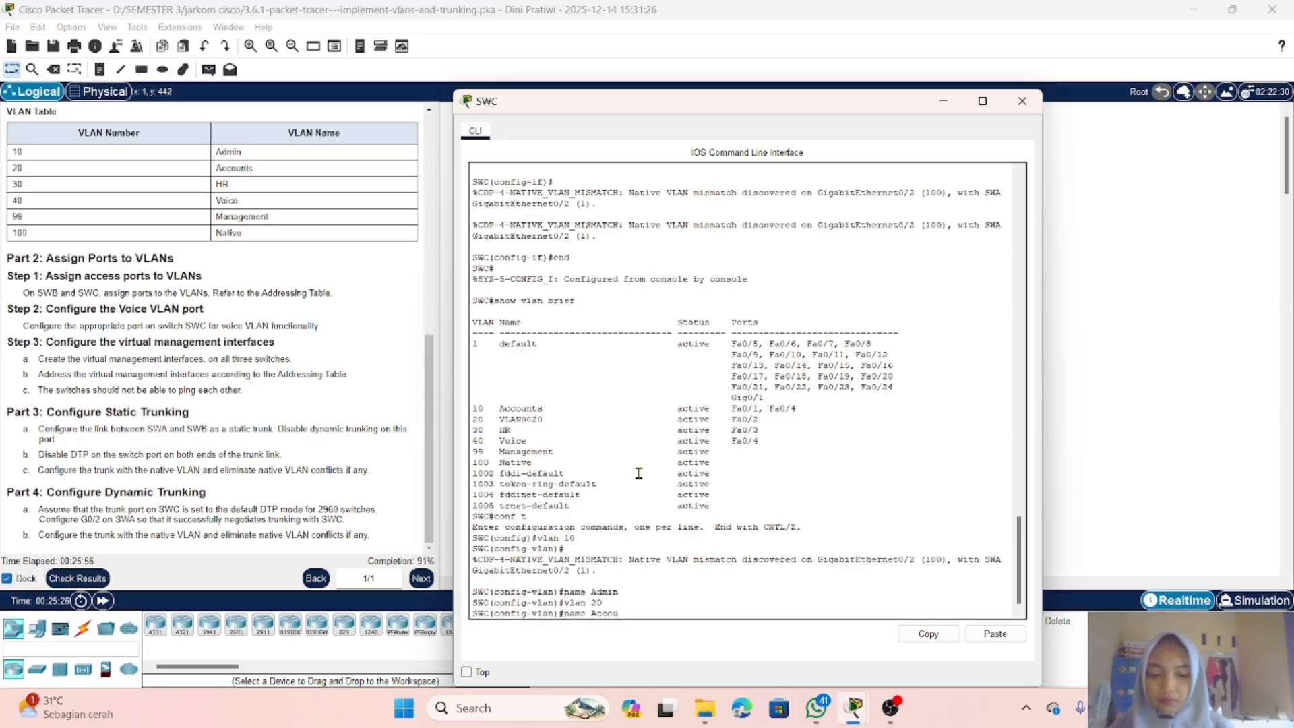
text(nts)
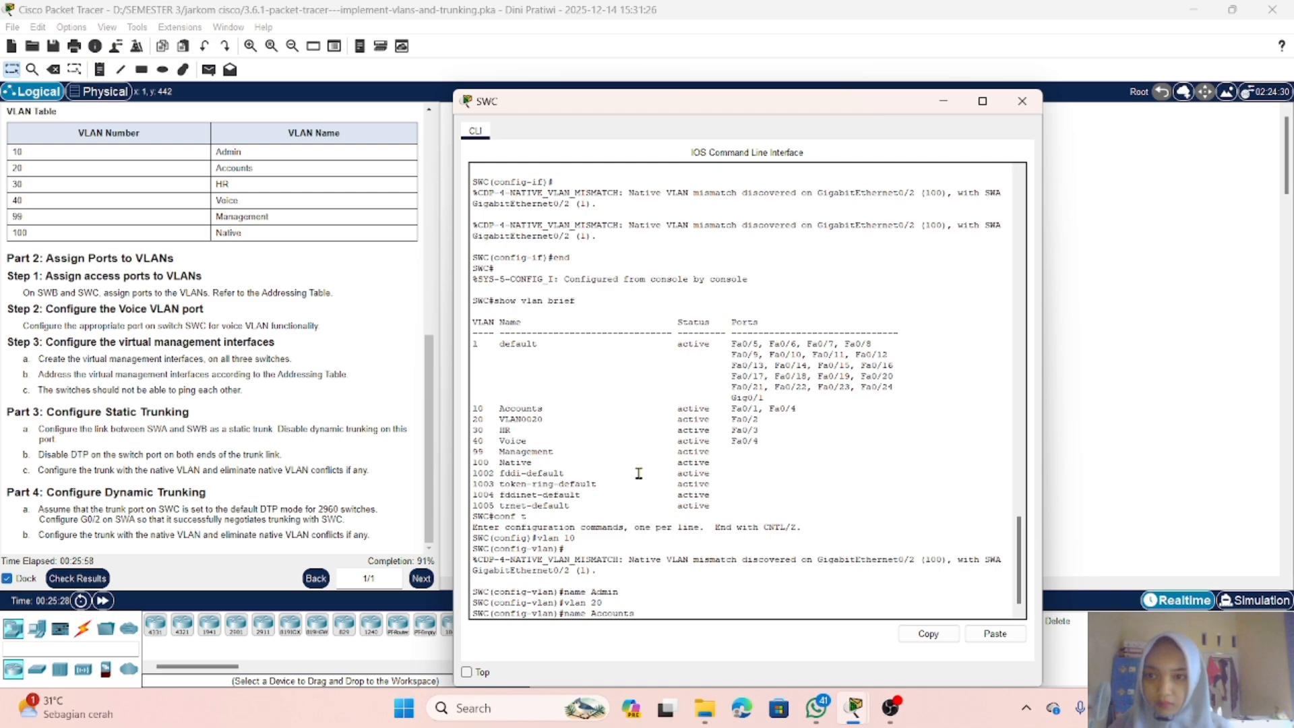
key(Return)
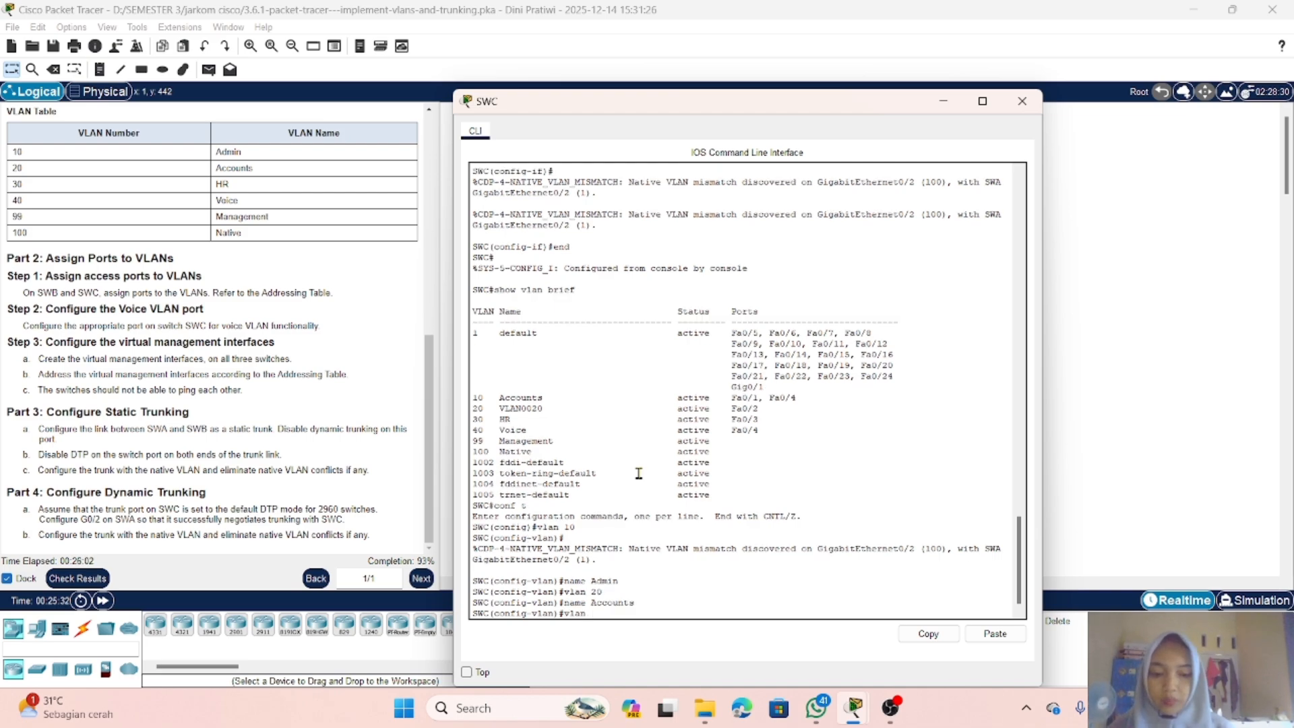
Step: Name VLAN 30 HR and VLAN 40 Voice on SWC
key(Return)
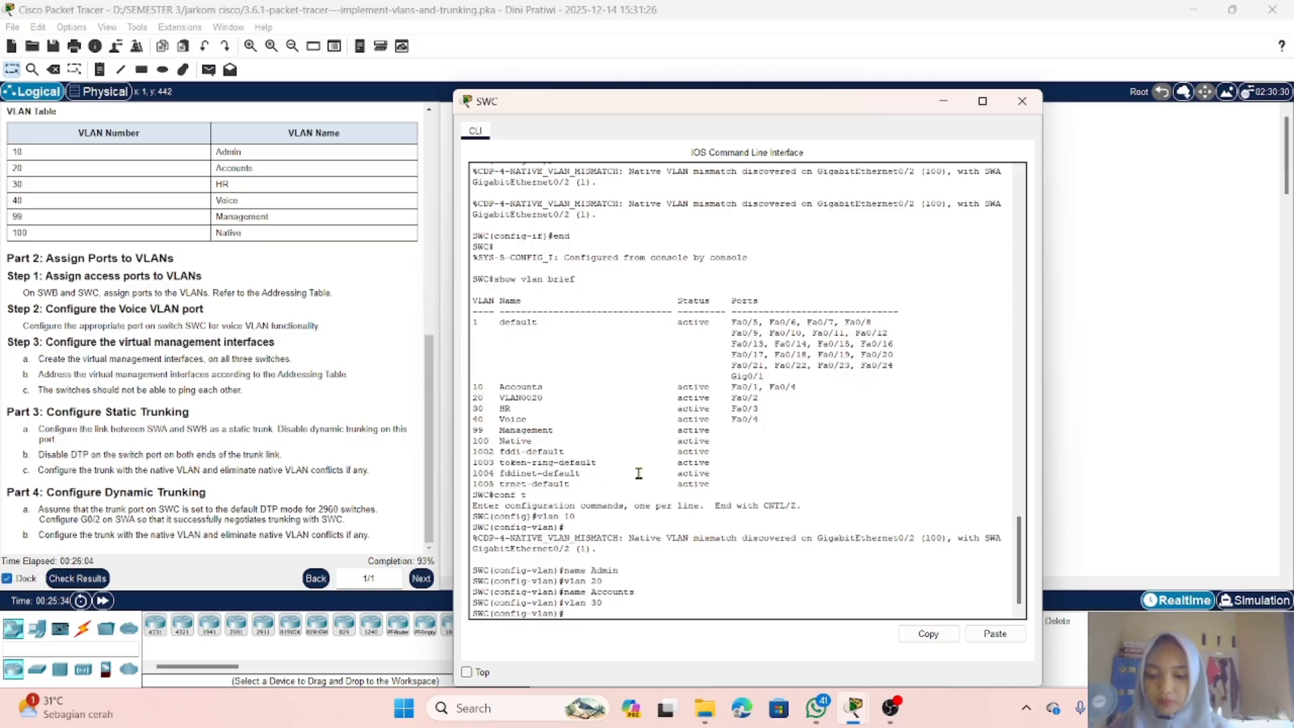
text(name)
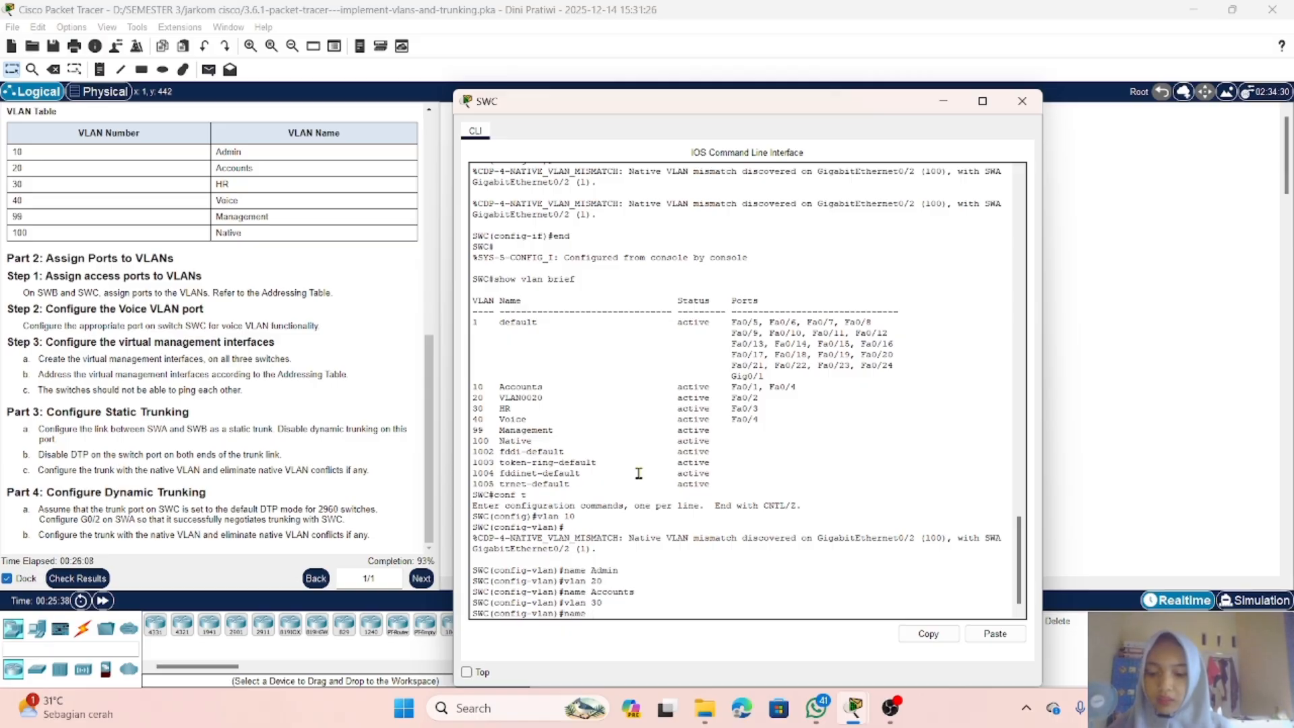
text( HR)
key(Return)
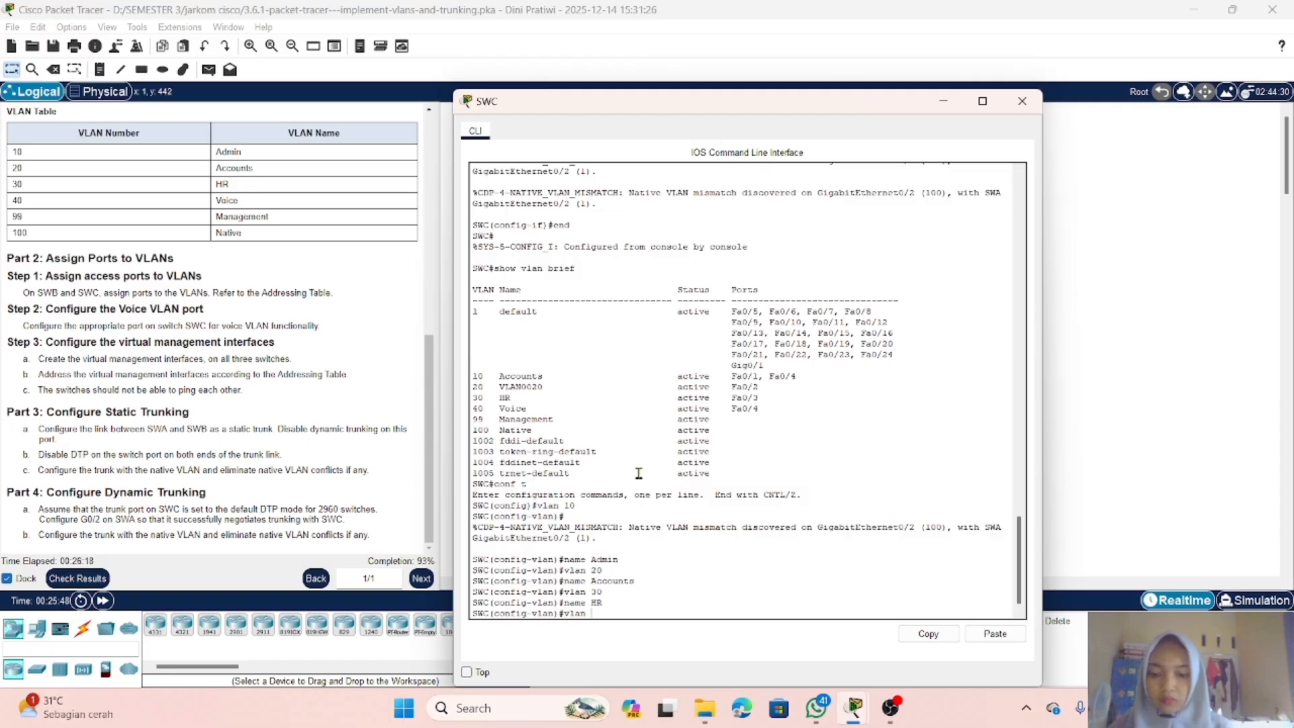
key(Return)
text(name Voice)
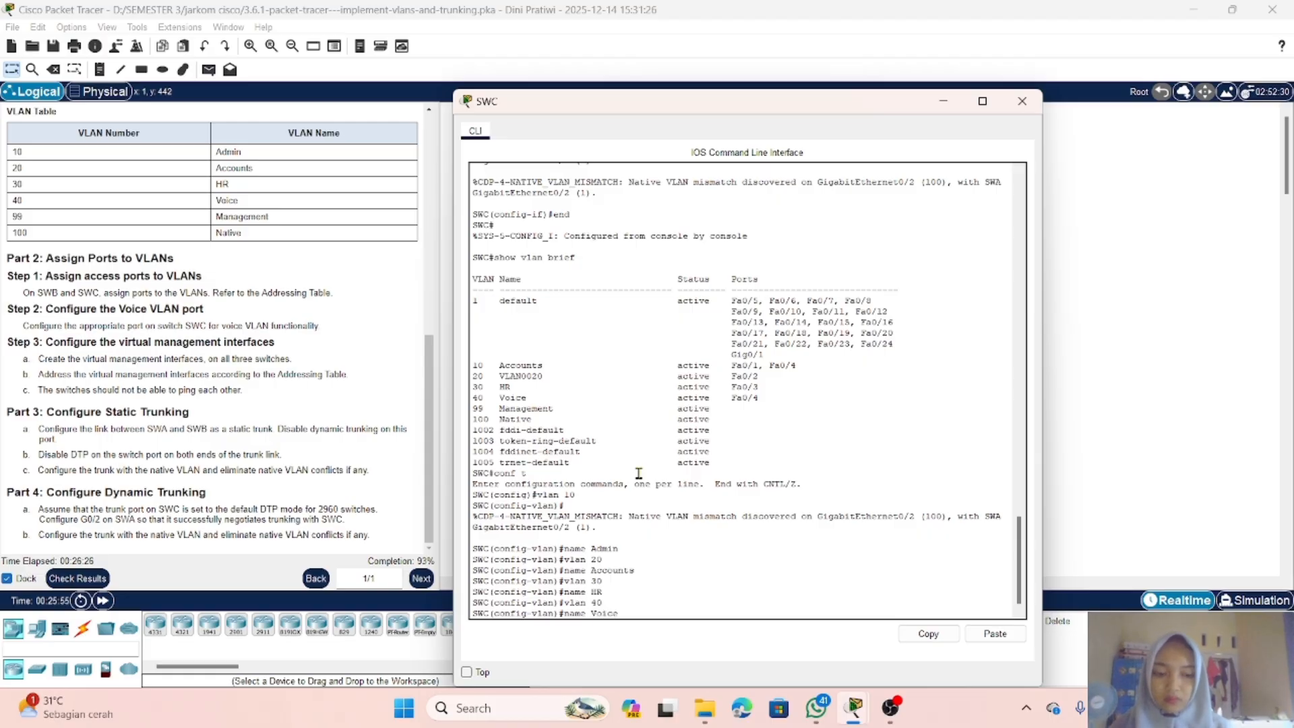
key(Return)
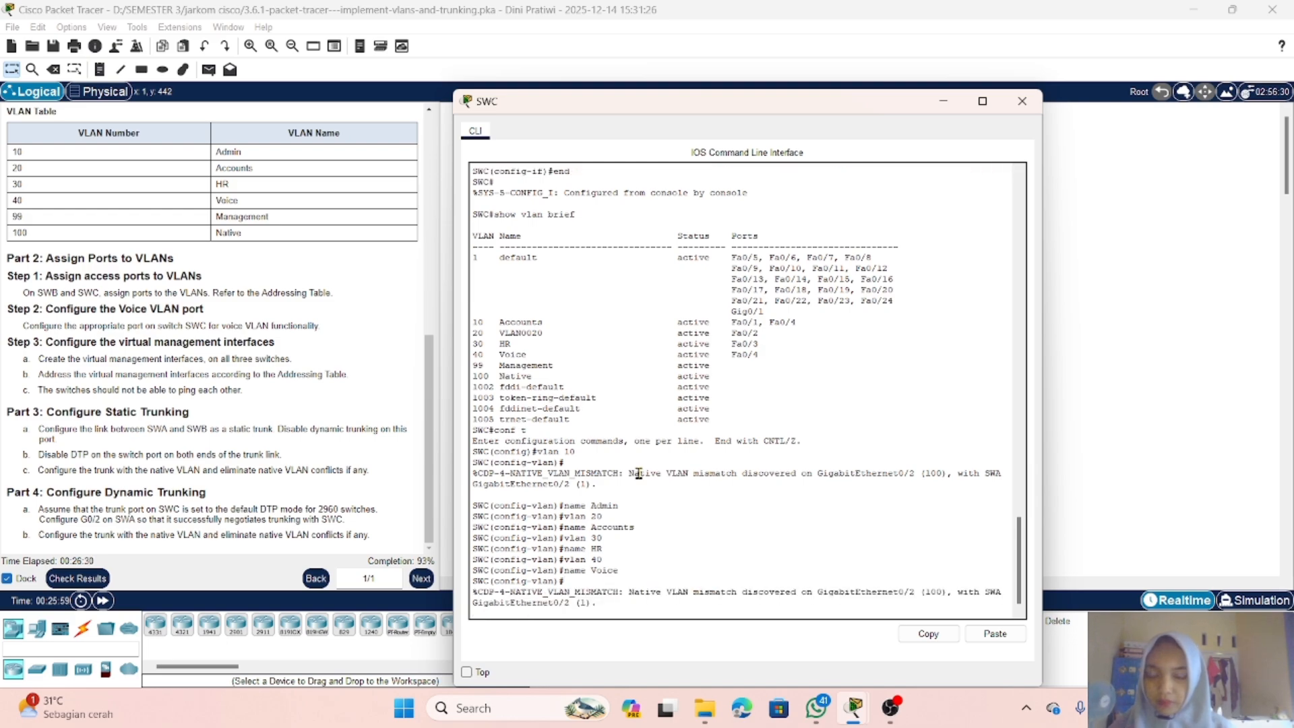
Step: Return SWC to privileged mode and display the brief VLAN list
key(Return)
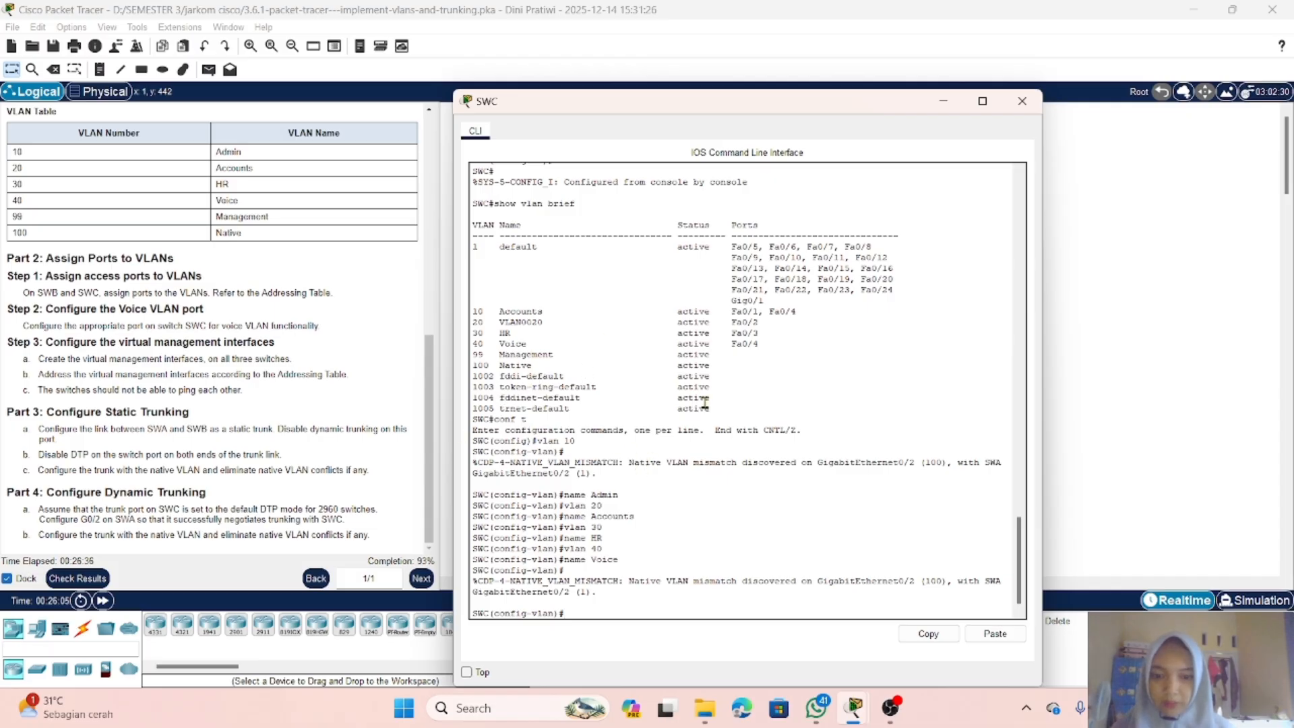
text(end)
key(Return)
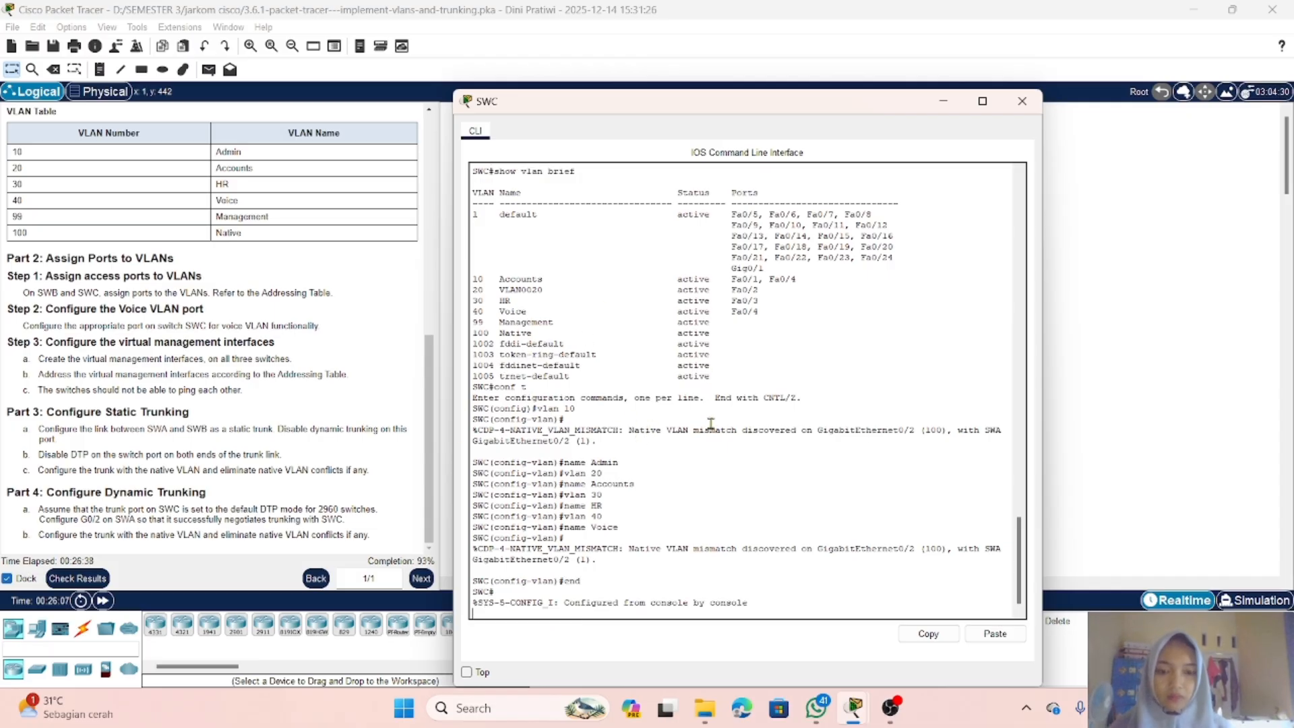
key(Return)
text(show vlan brief)
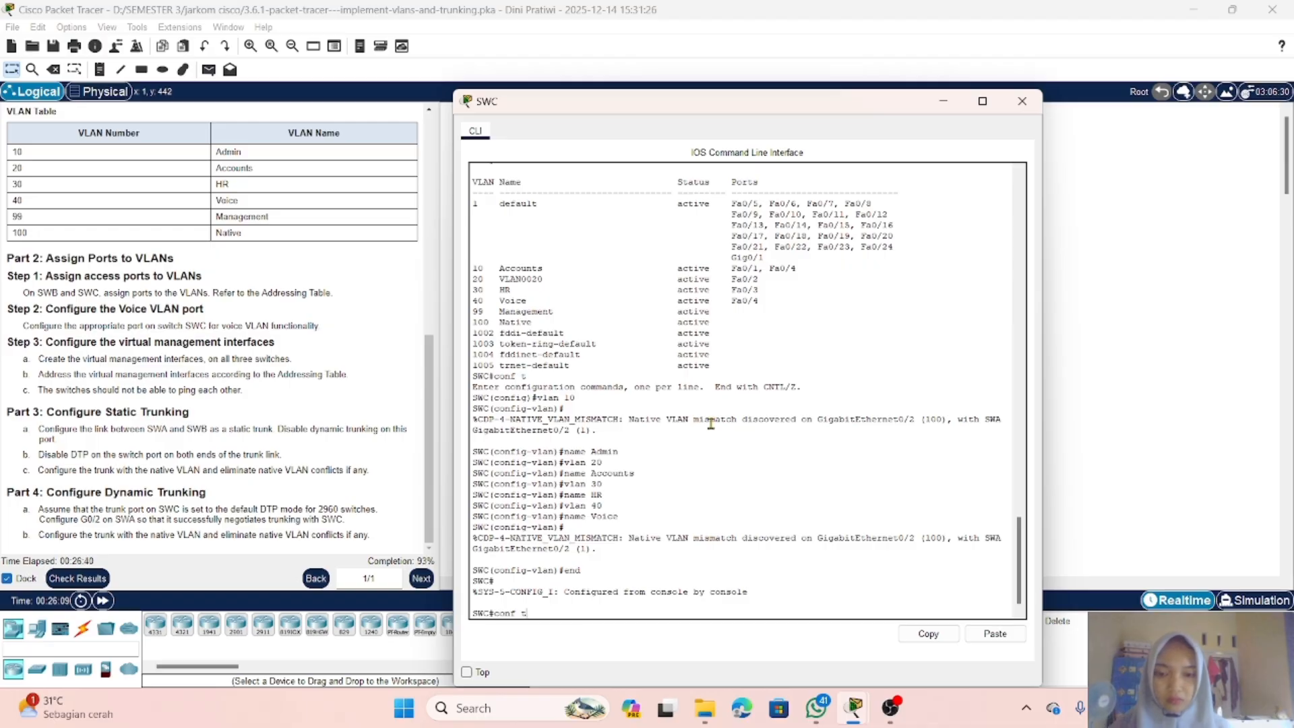
key(Return)
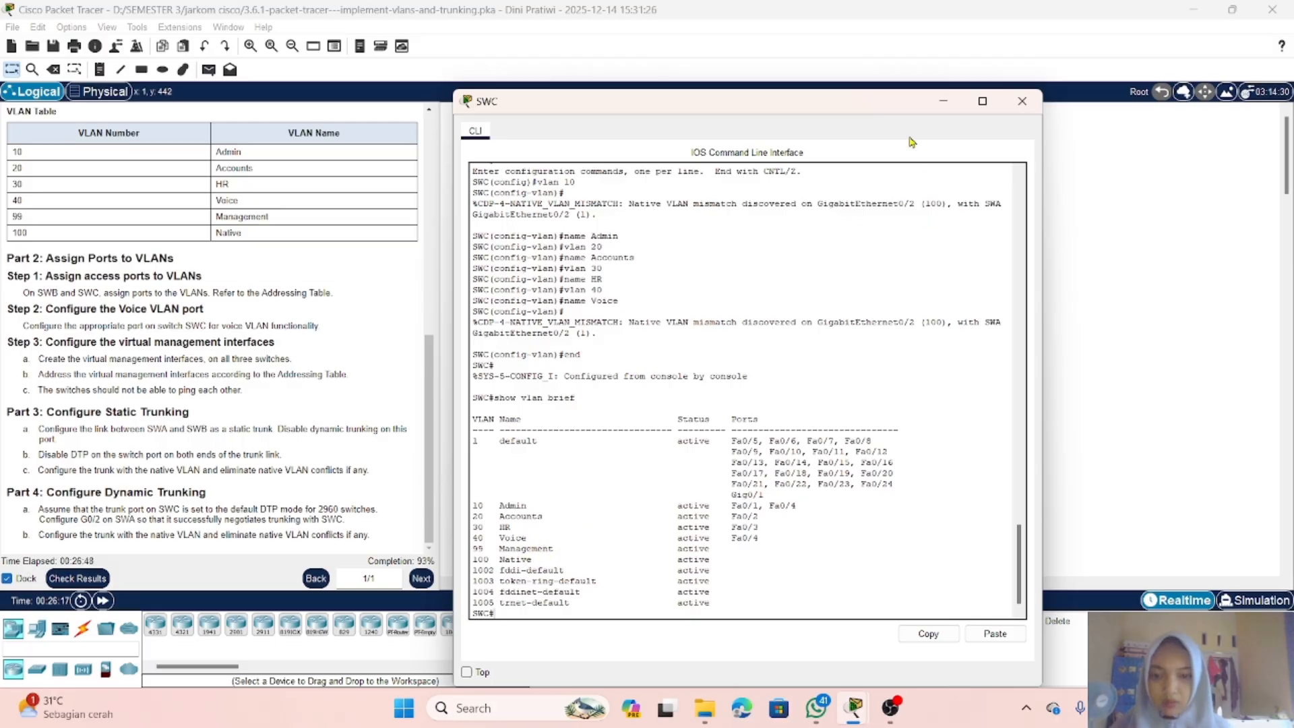
Step: Close SWC's window, check the activity results and review the assessment items for each switch
click(943, 101)
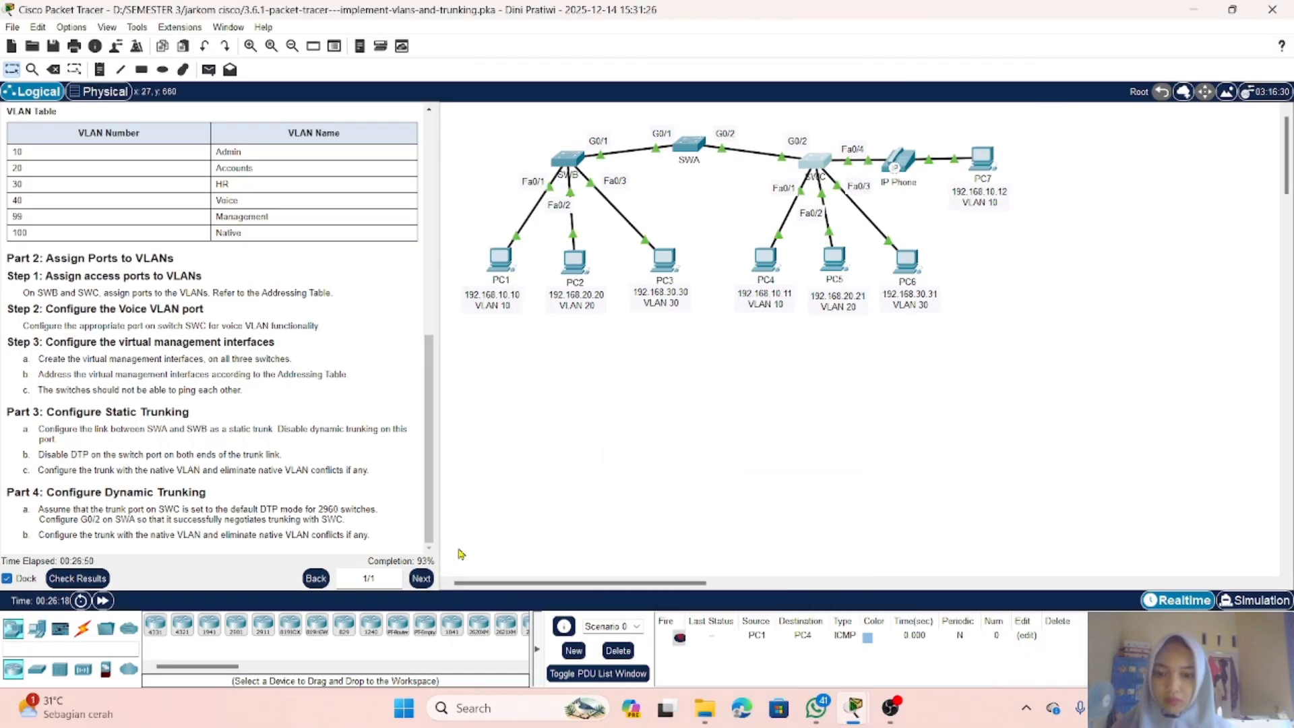
click(78, 578)
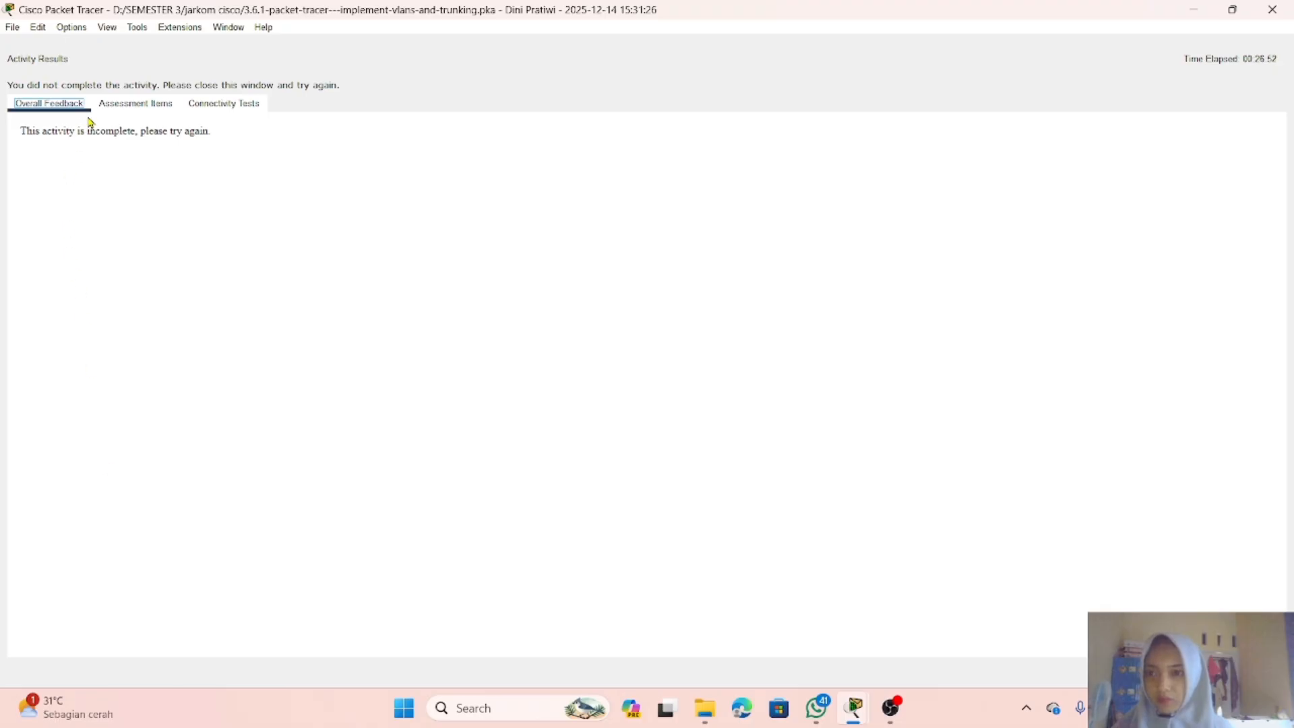
click(105, 105)
scroll(255, 398, down, 10)
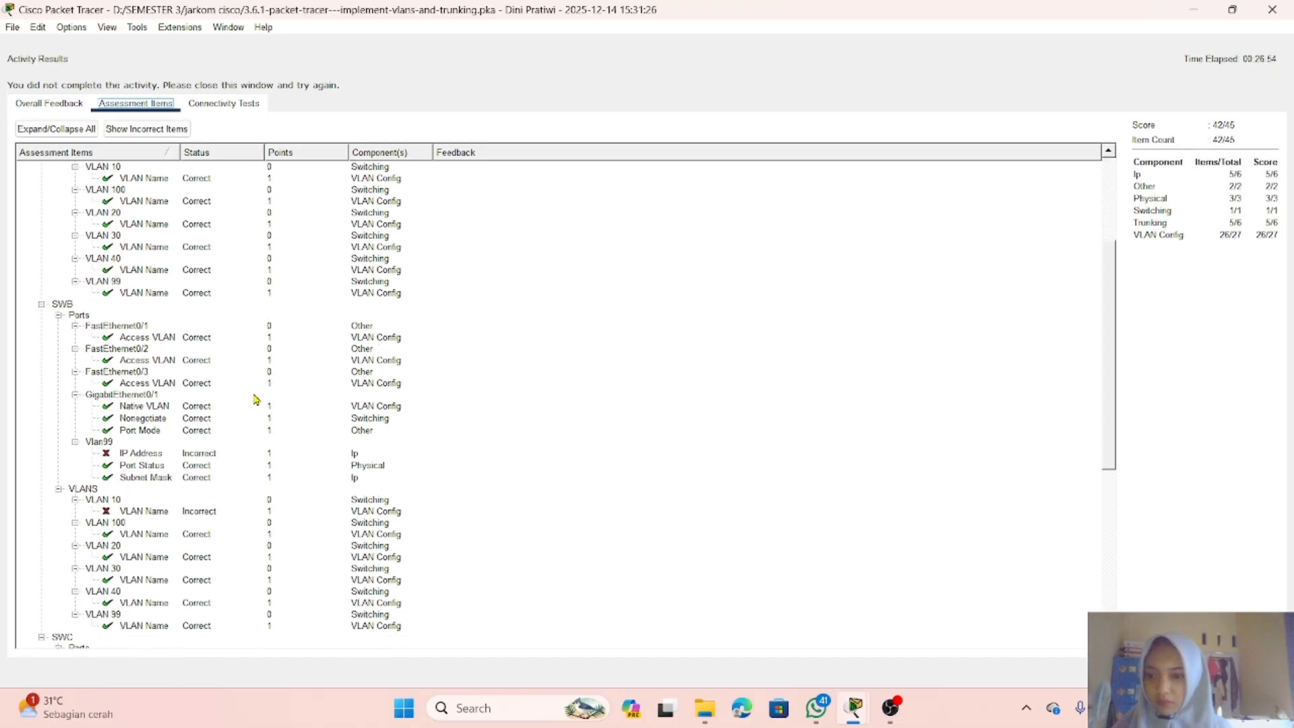
scroll(254, 398, down, 5)
scroll(255, 398, up, 2)
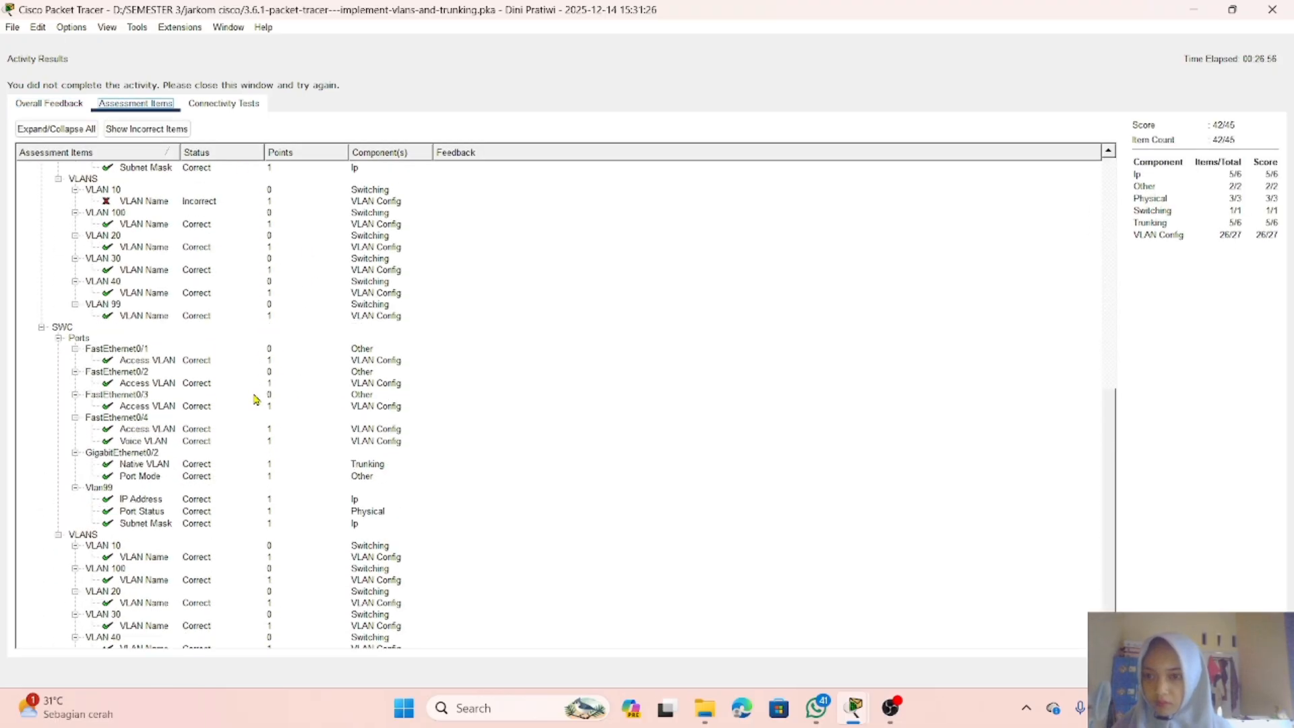
scroll(256, 398, up, 3)
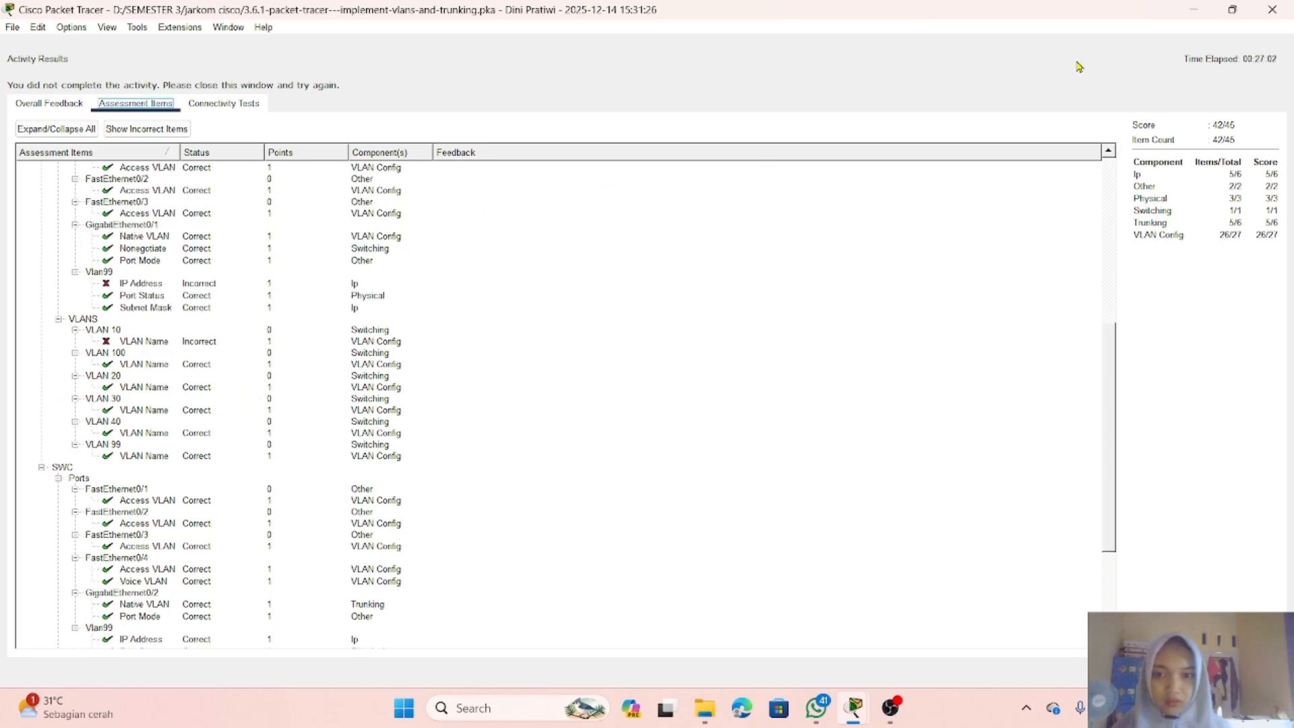
scroll(416, 383, up, 2)
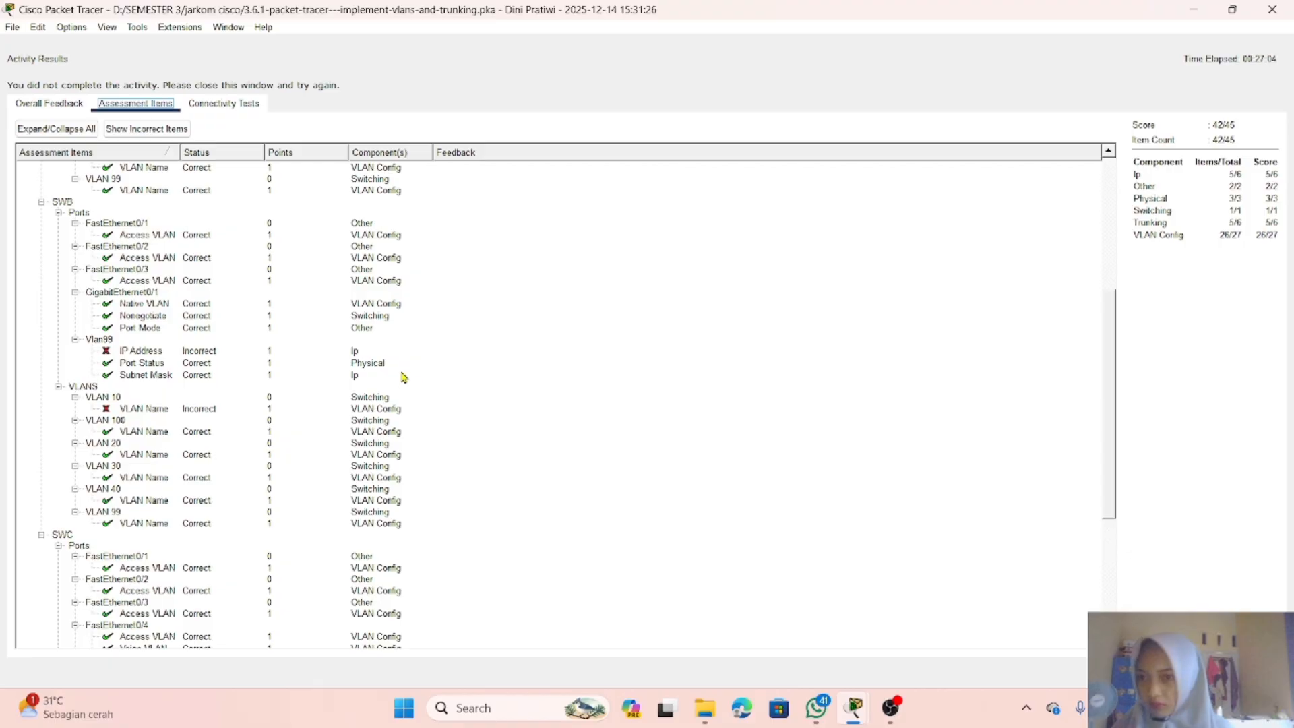
Step: Return to the topology, open SWB's command line and enter global configuration mode
click(1193, 9)
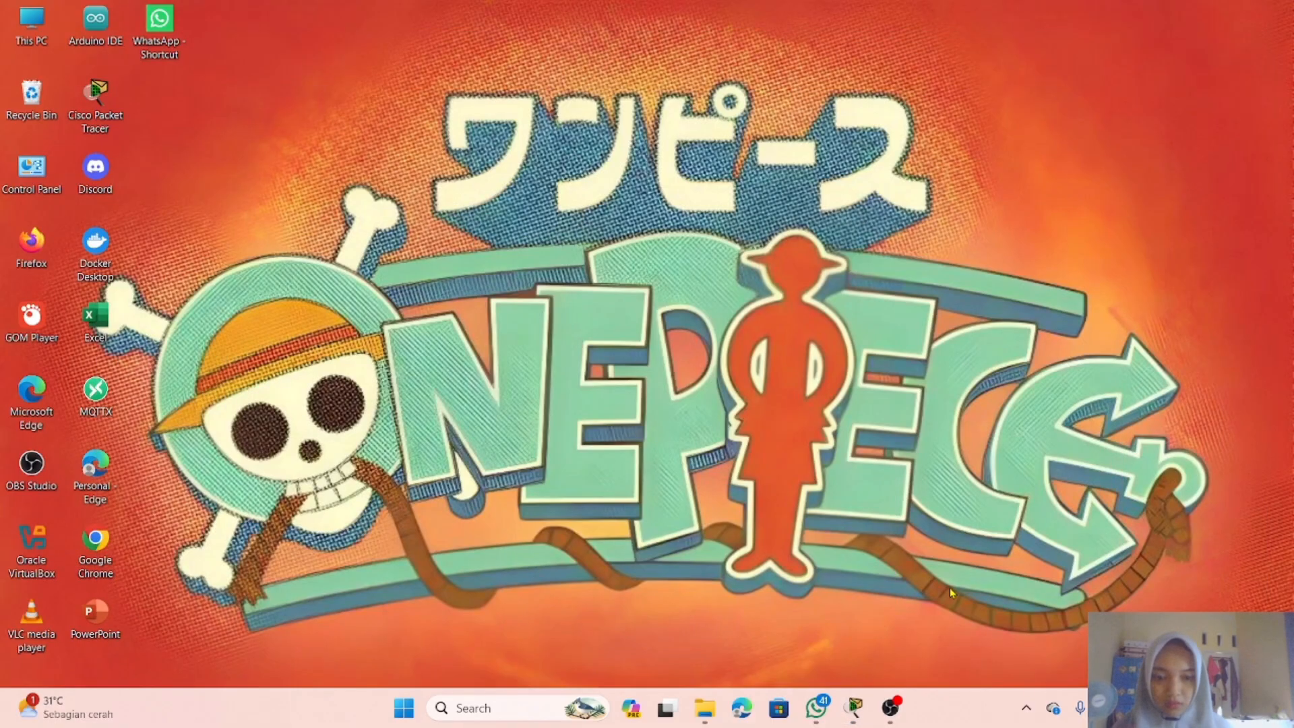
mouse_move(855, 706)
click(741, 637)
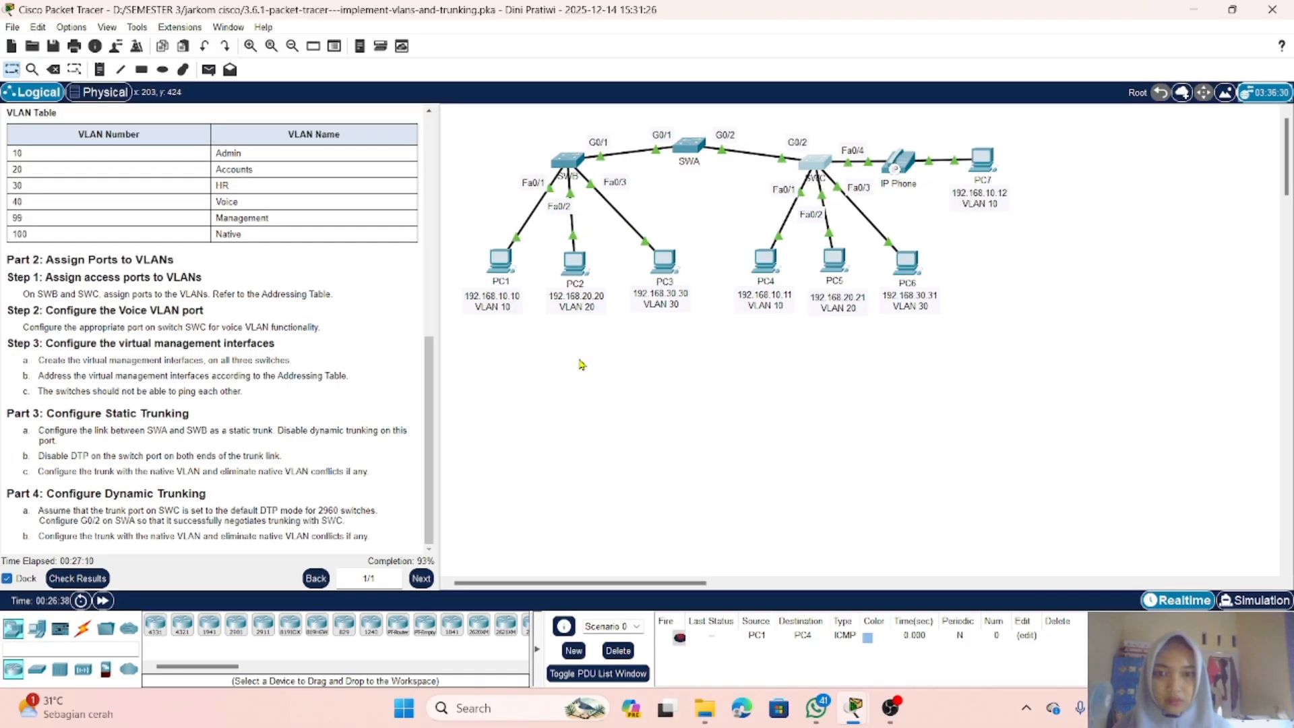
click(576, 168)
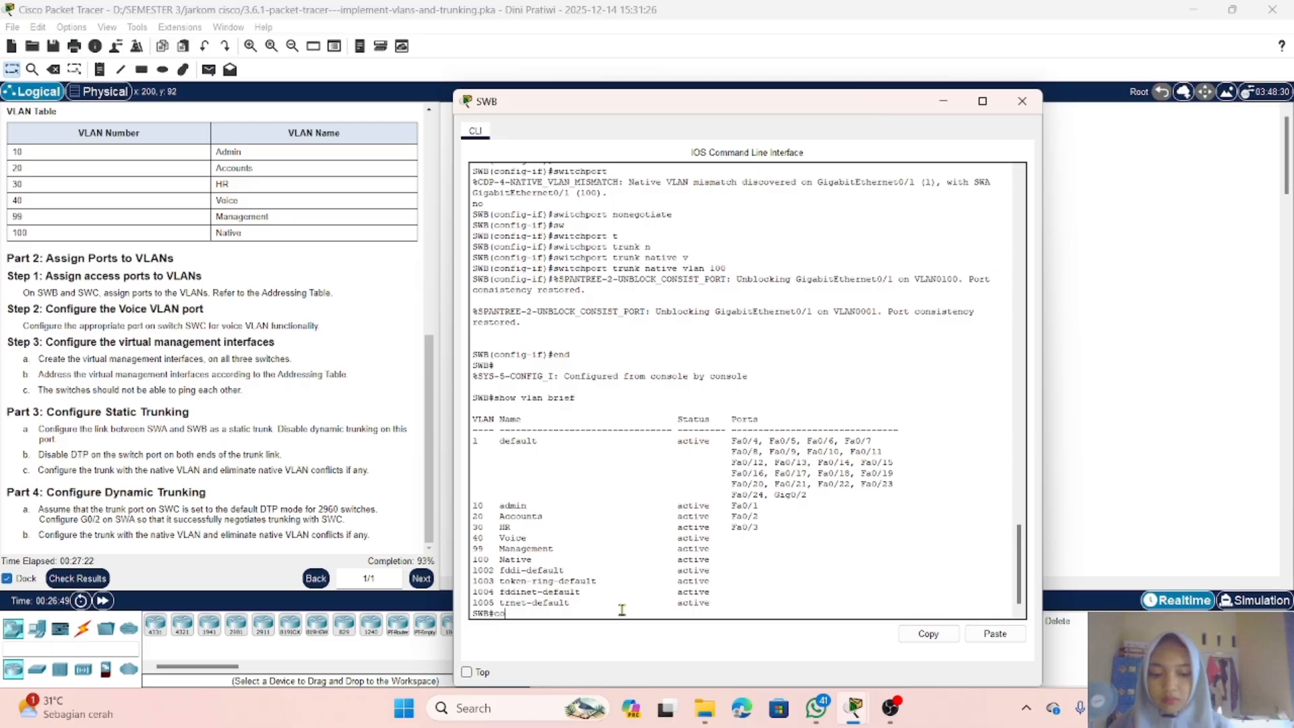
text(nf t)
key(Return)
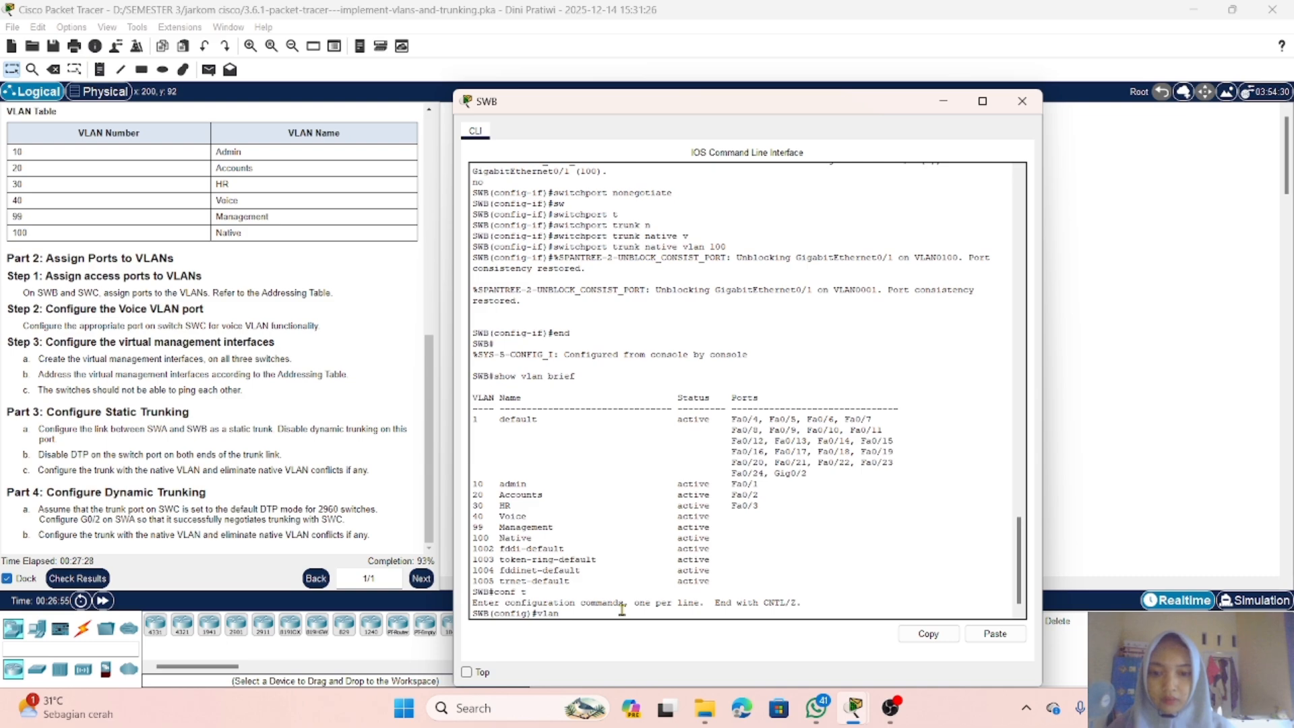
Step: Name VLAN 10 Admin on SWB and return to privileged mode
text(vlan 10)
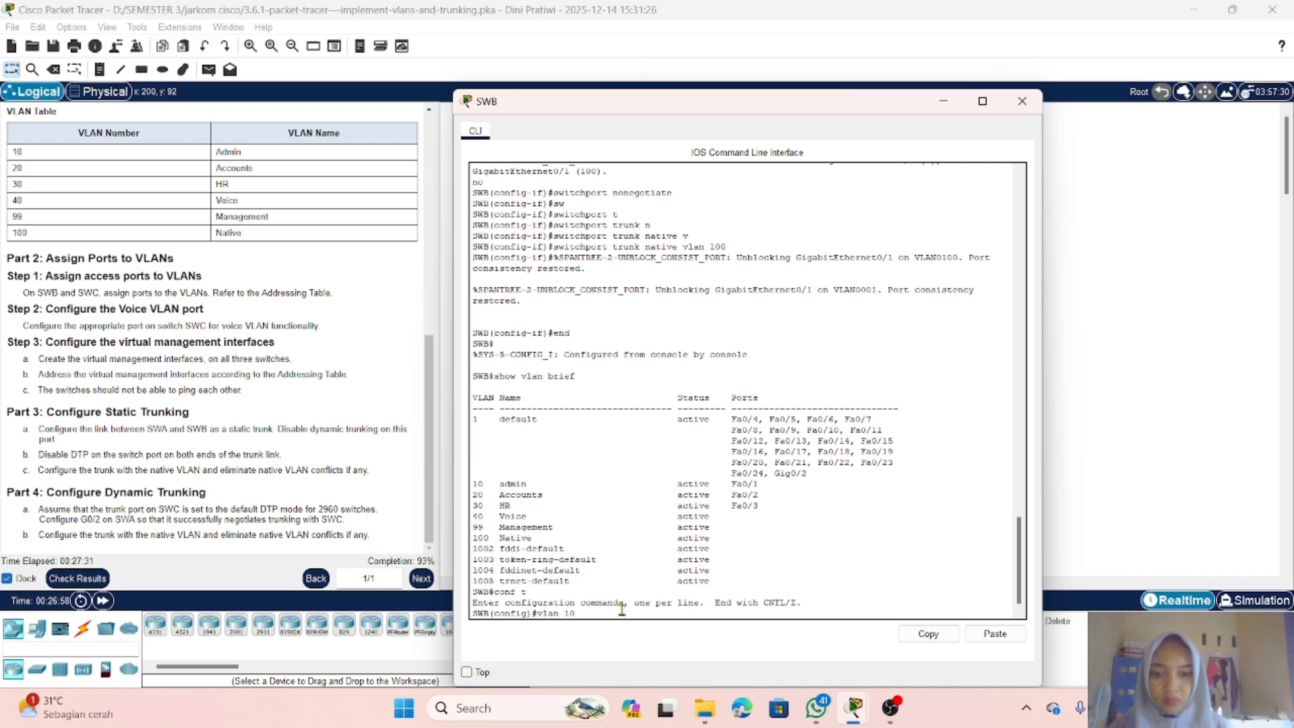
key(Return)
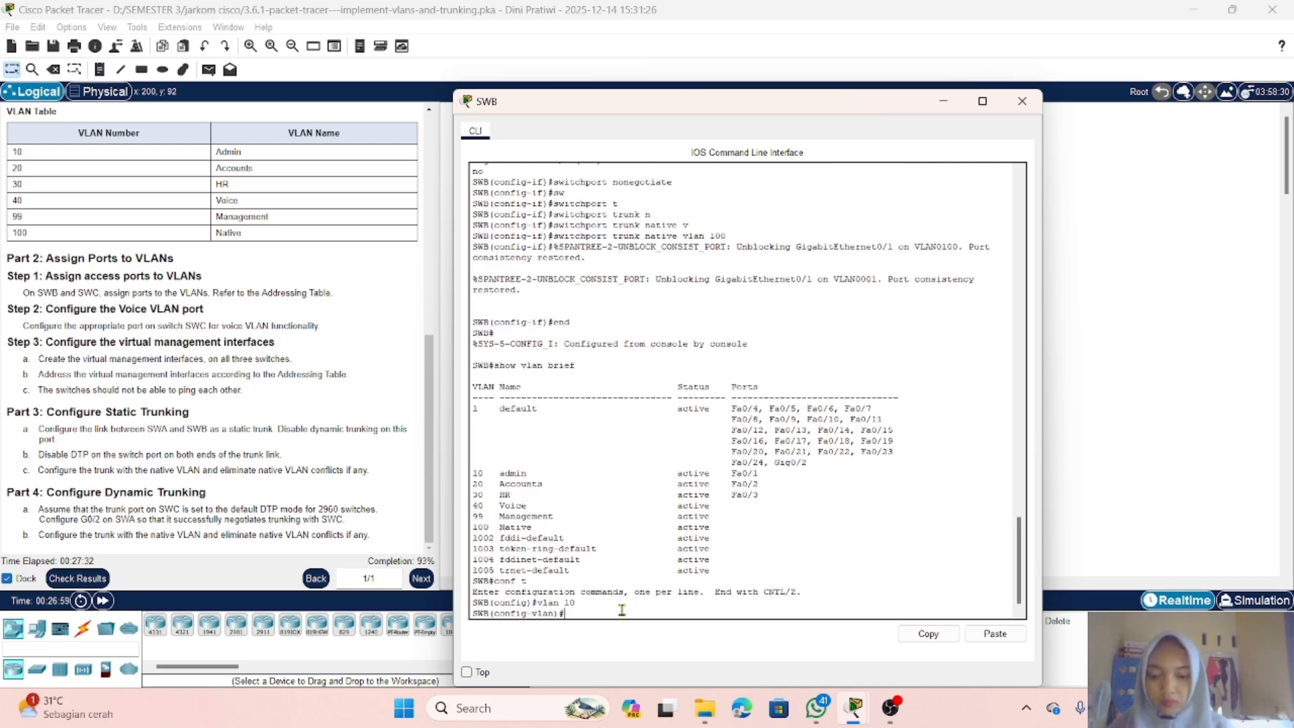
text(nam)
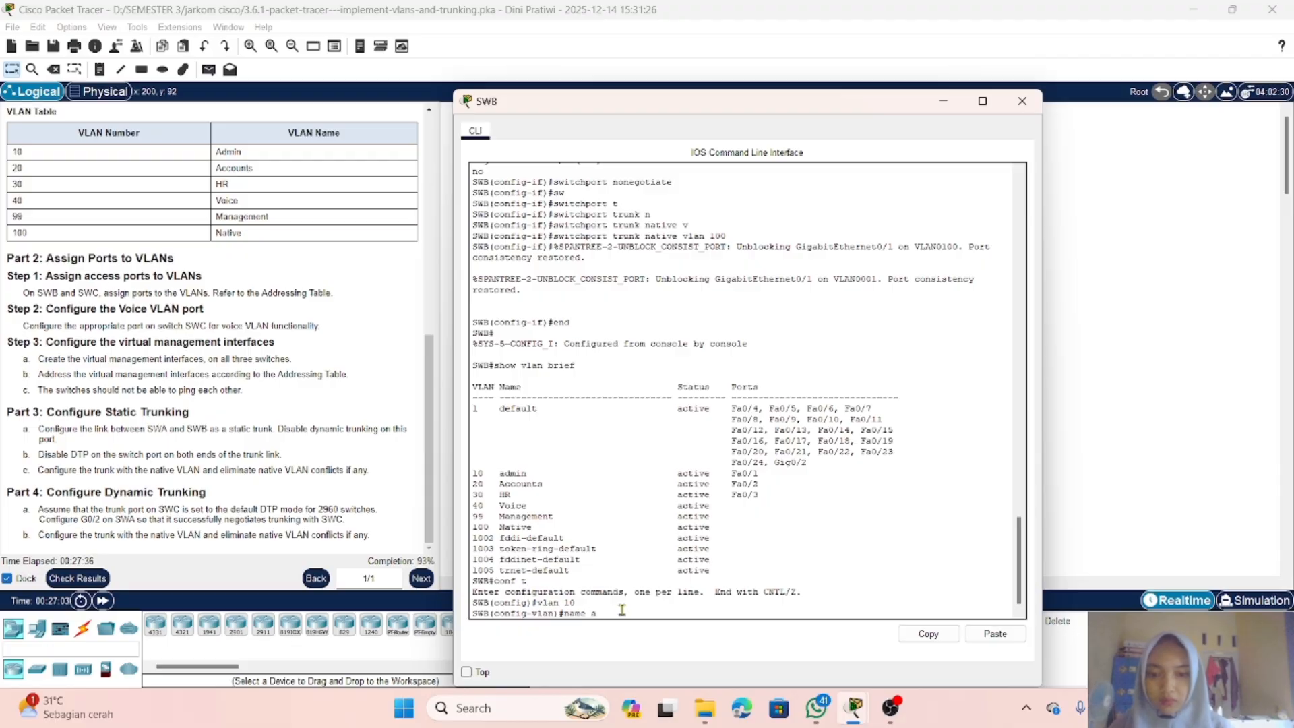
text(e A)
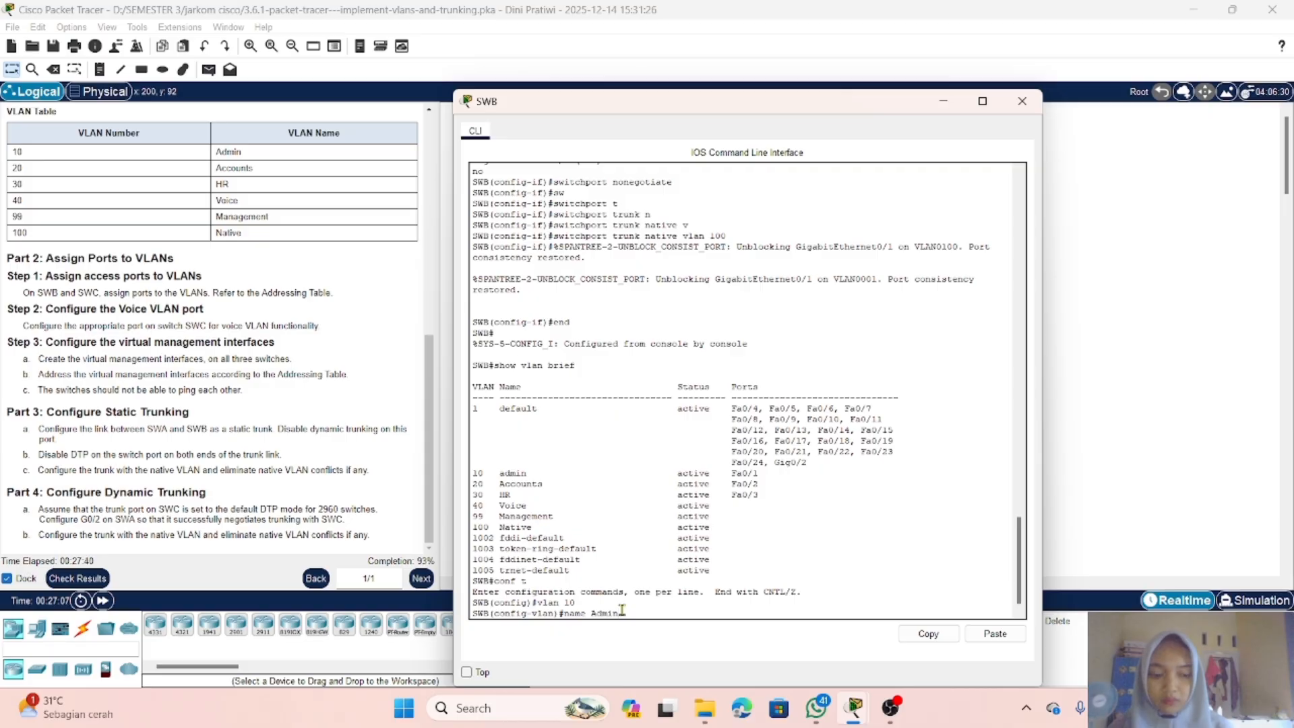
text(dmin)
key(Return)
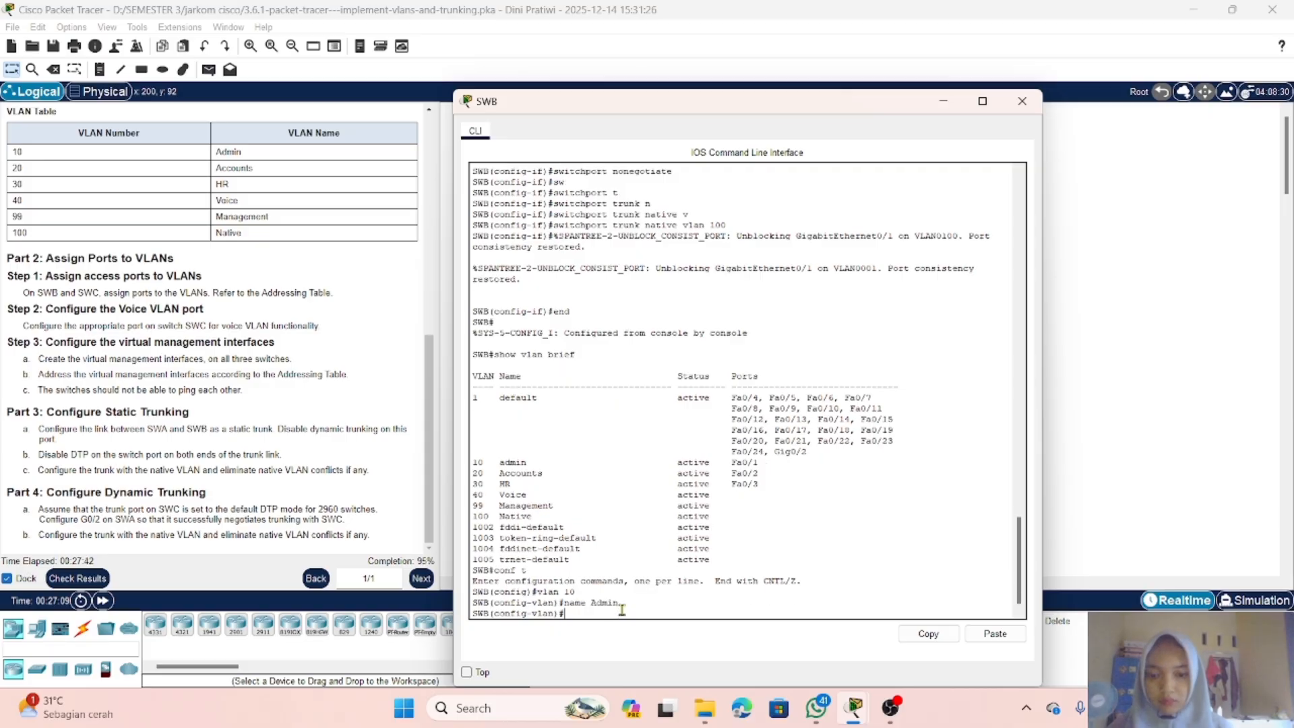
text(end)
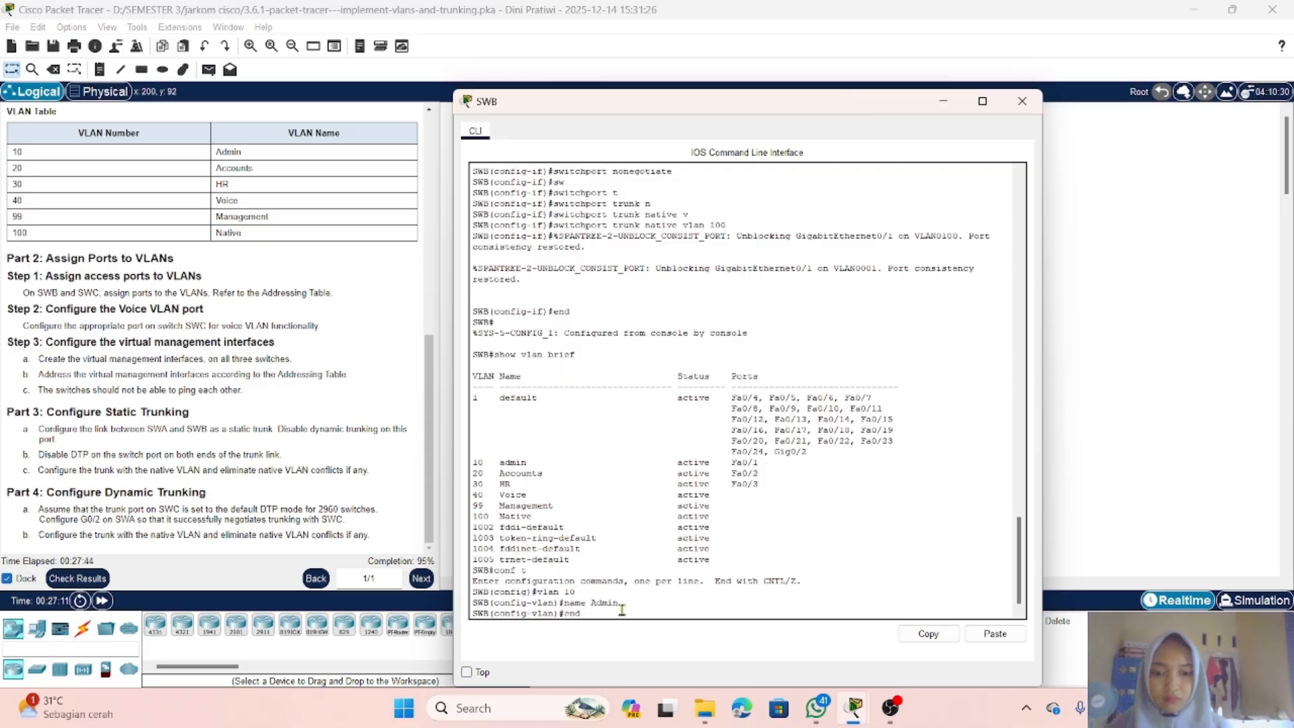
key(Return)
Step: Display SWB's brief VLAN list and check the activity's assessment items
key(Return)
key(Up)
key(Up)
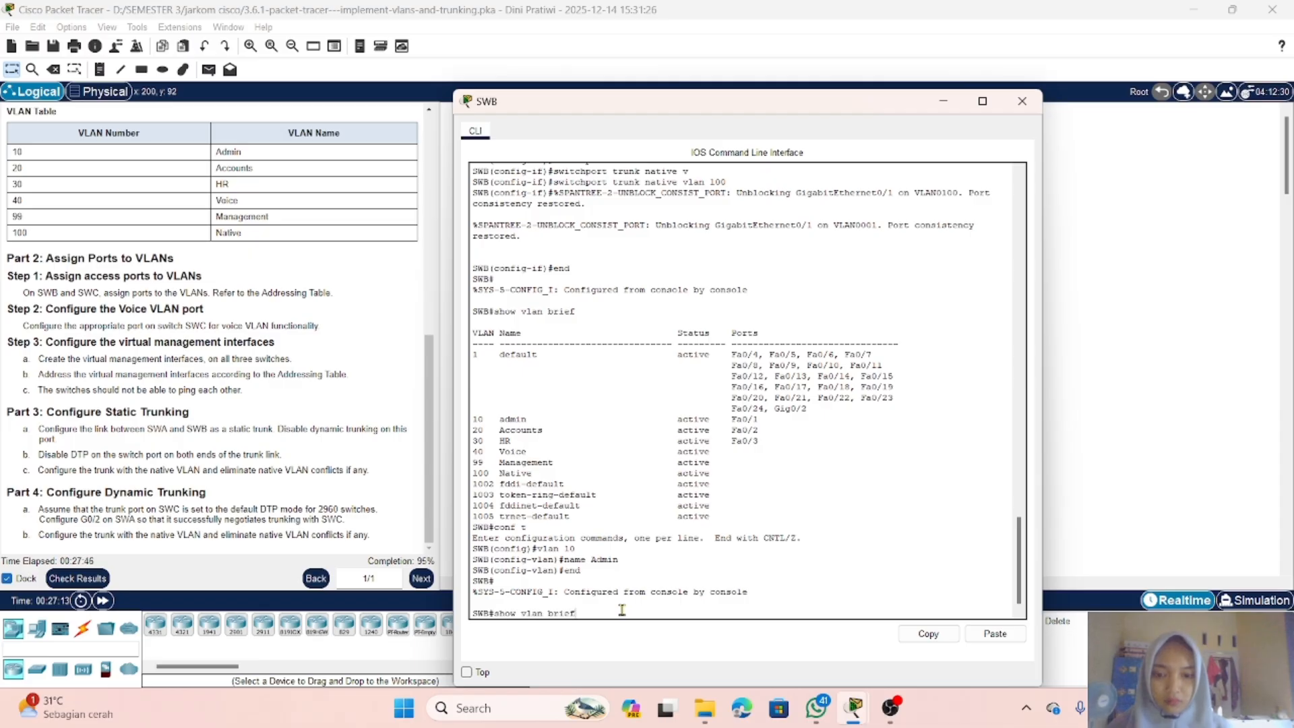
key(Return)
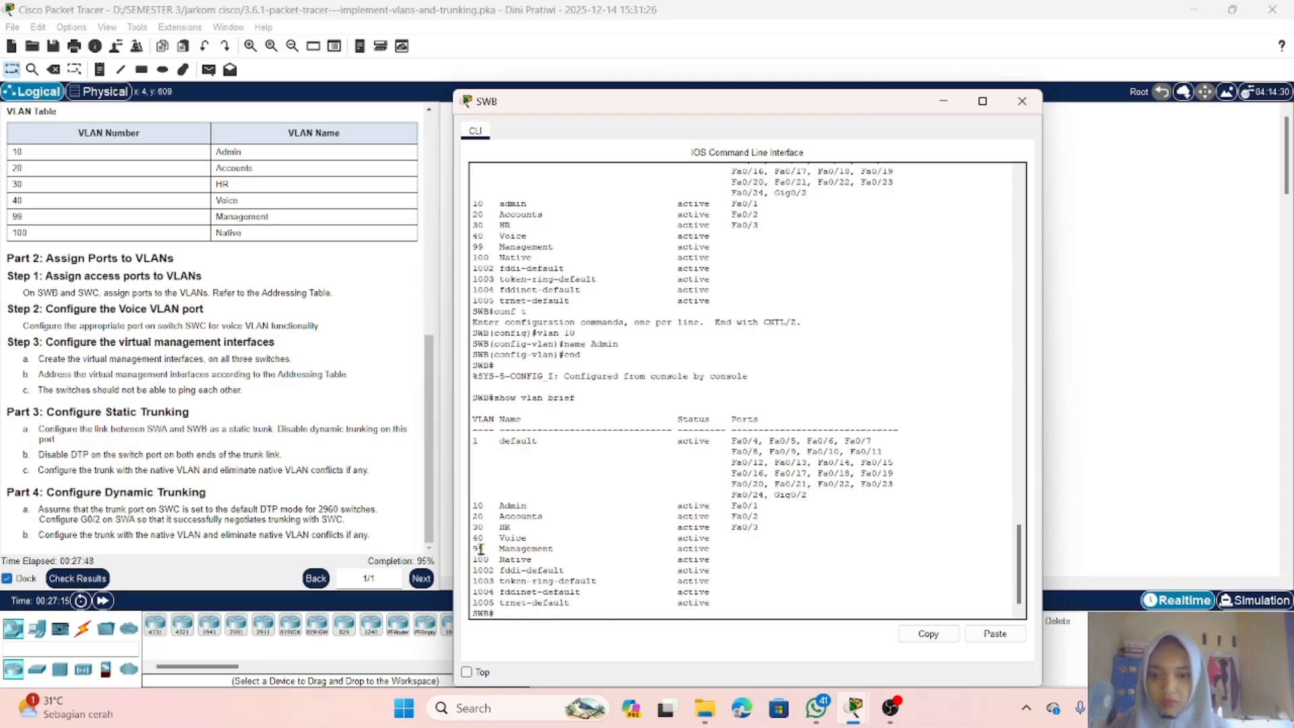
click(76, 578)
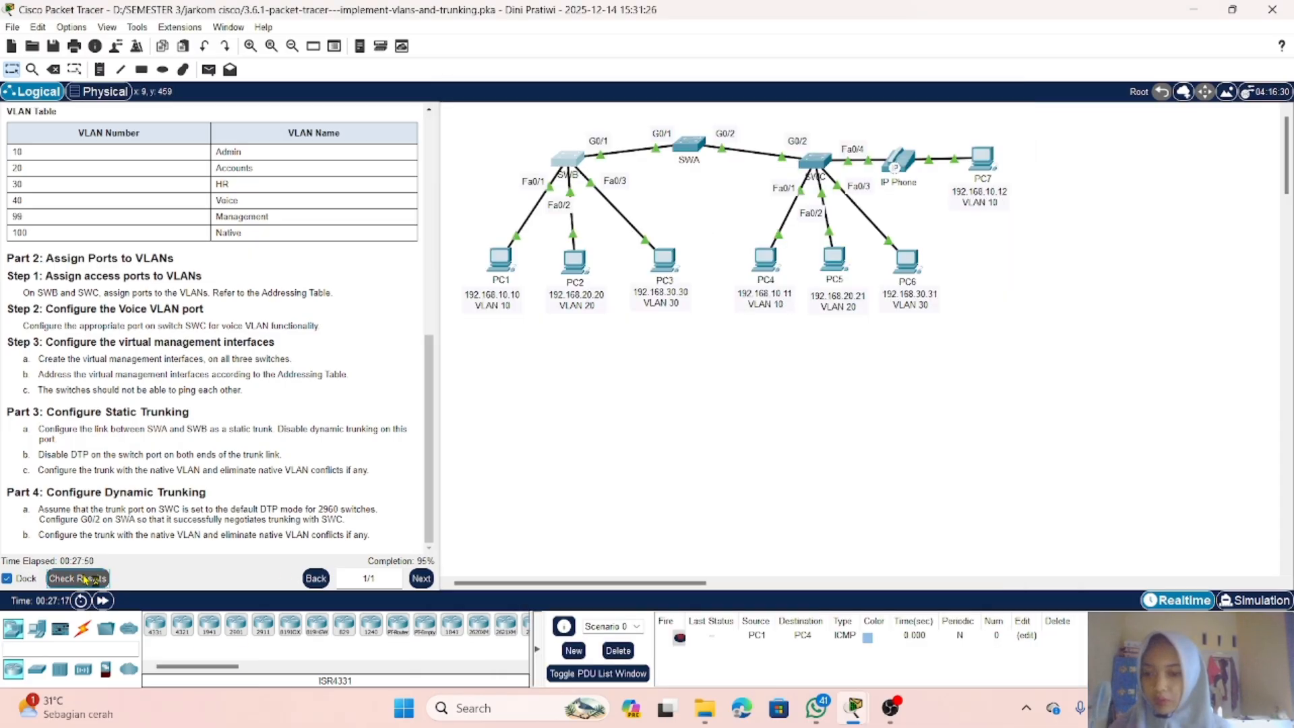
click(162, 102)
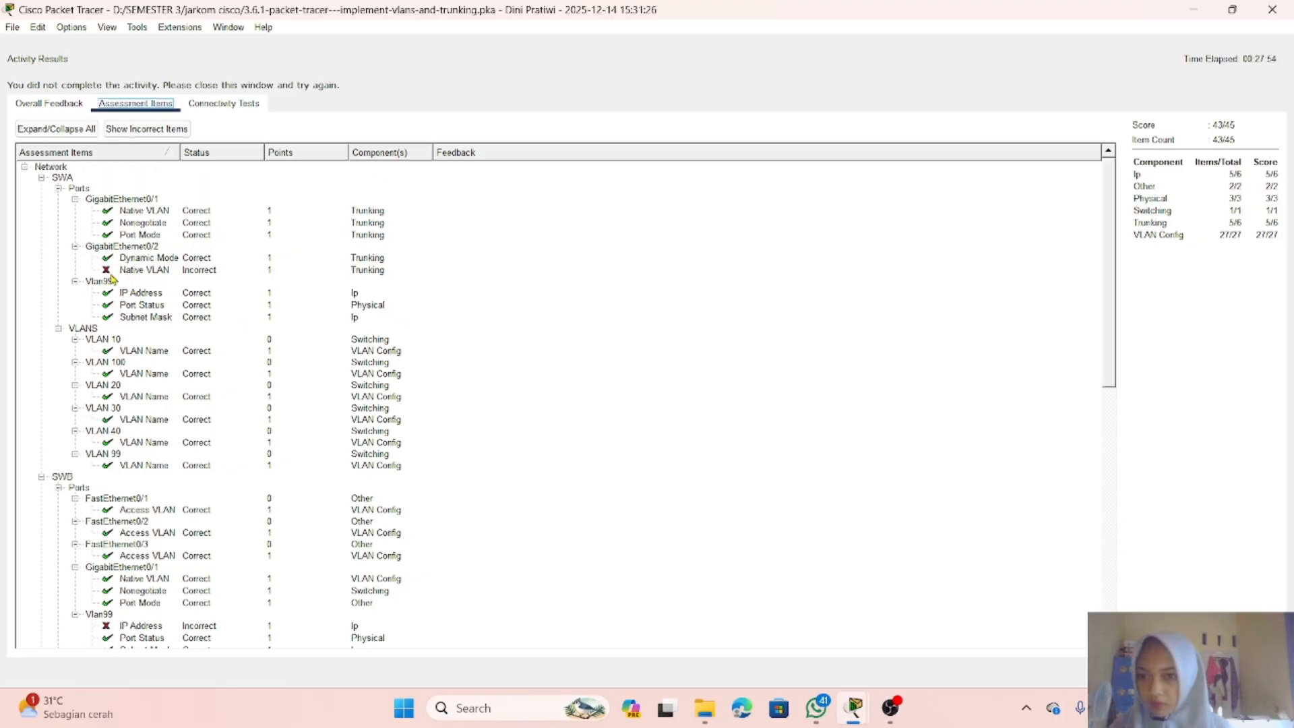
Step: Set native VLAN 100 on SWA's GigabitEthernet0/2 trunk interface
scroll(145, 286, down, 6)
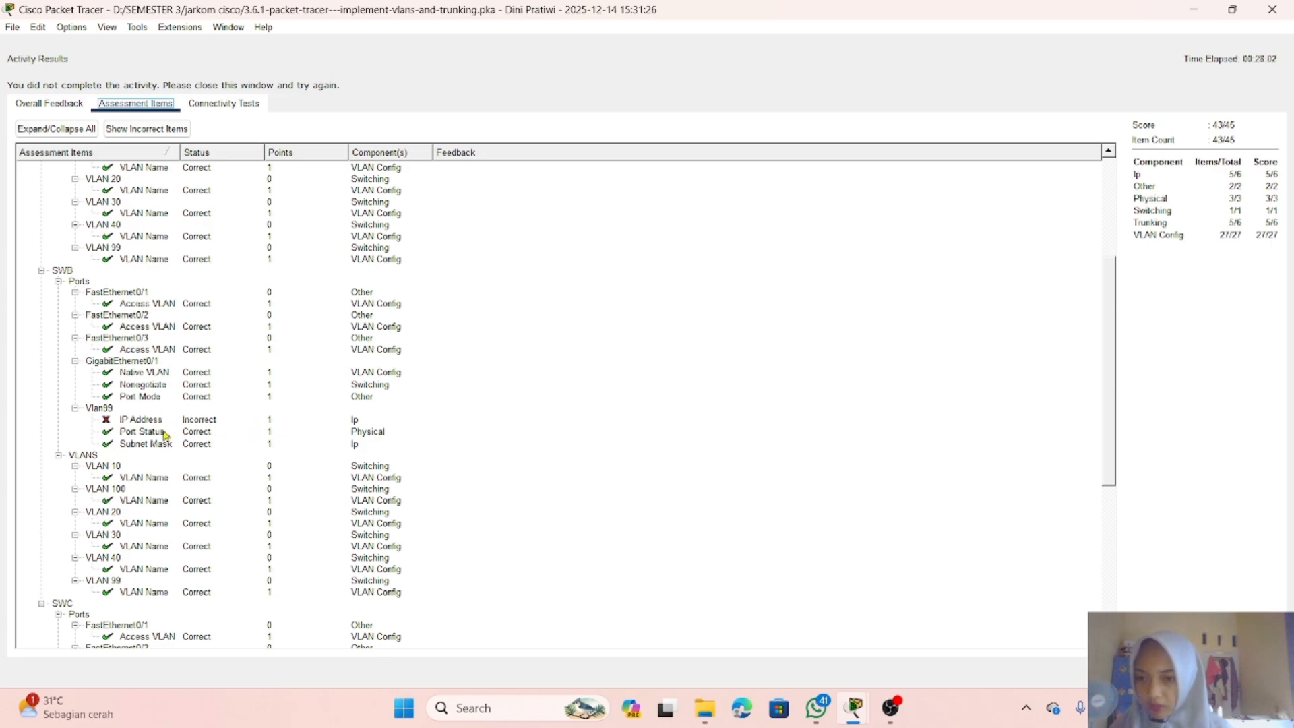
scroll(173, 373, down, 3)
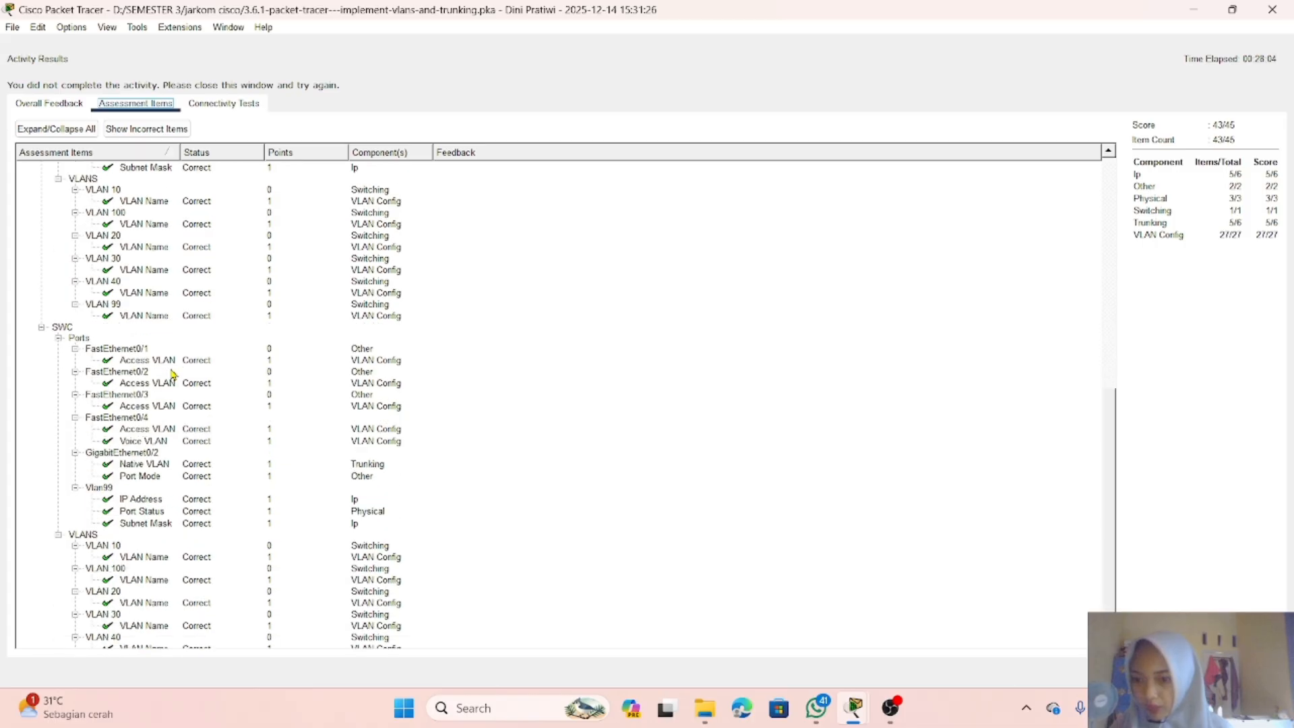
scroll(173, 373, up, 9)
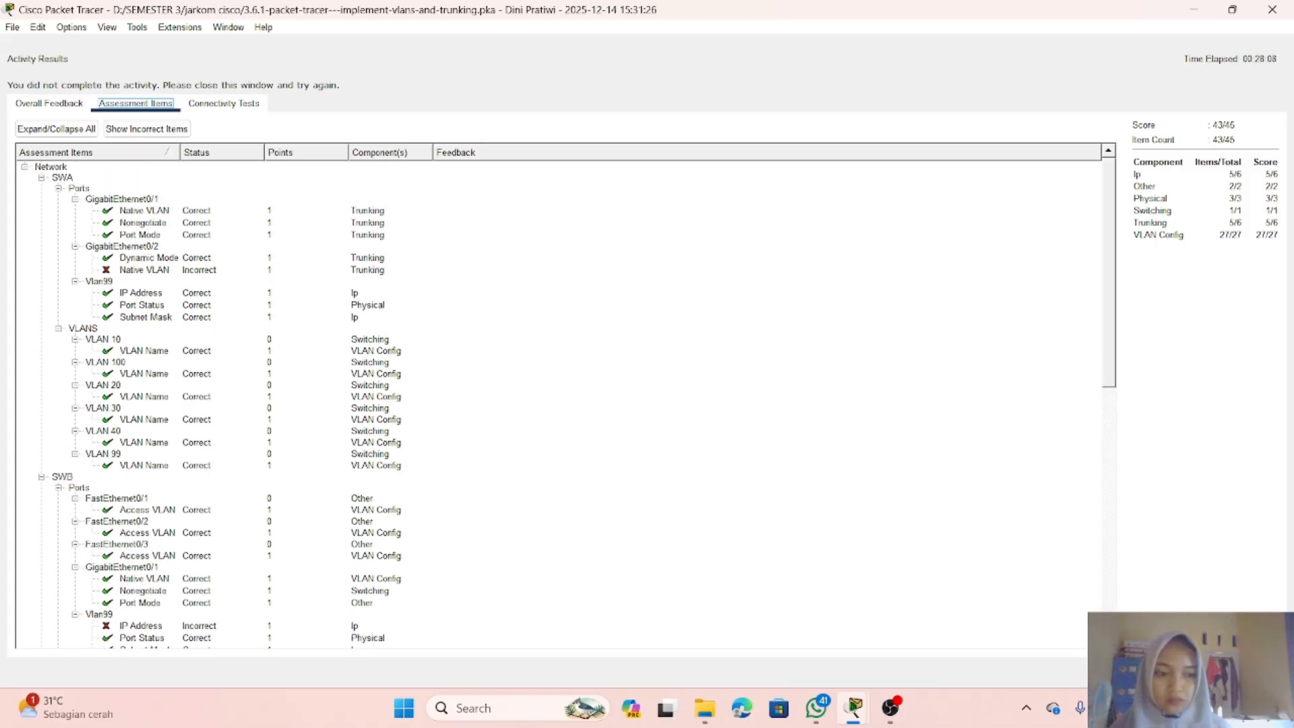
click(1258, 671)
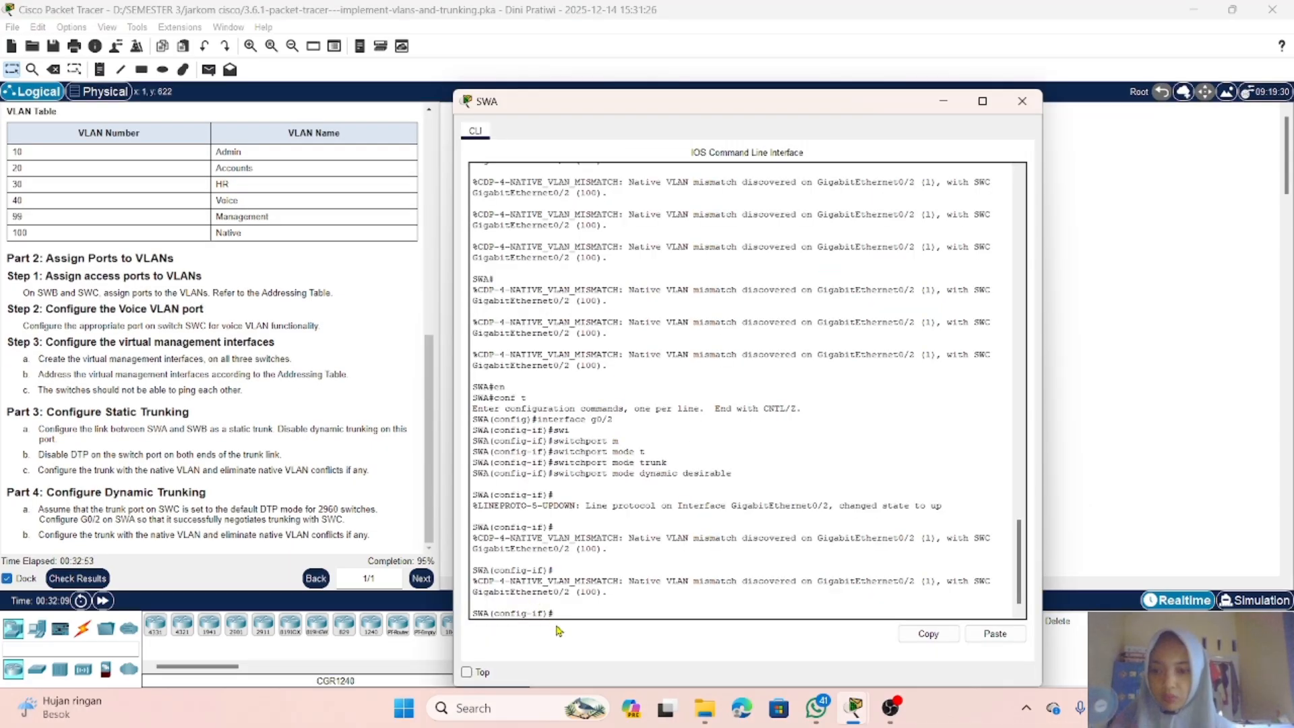
text(sw)
key(Tab)
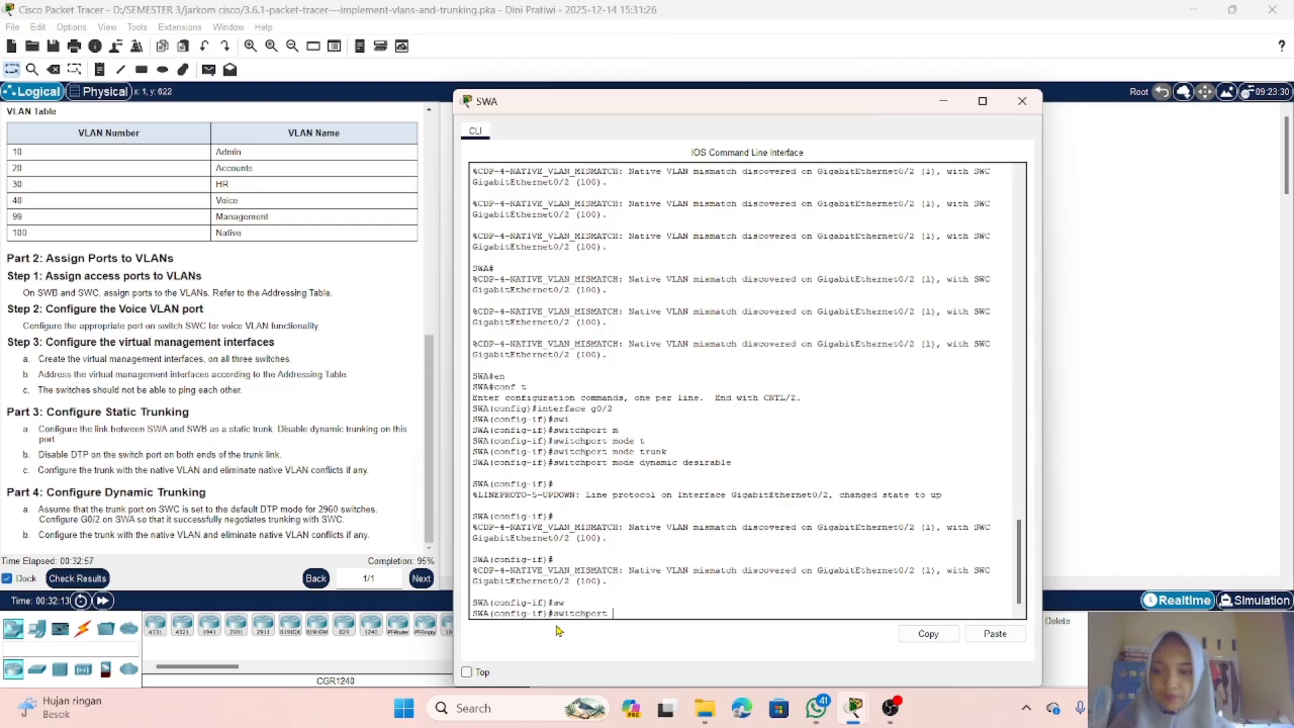
text(t)
key(Tab)
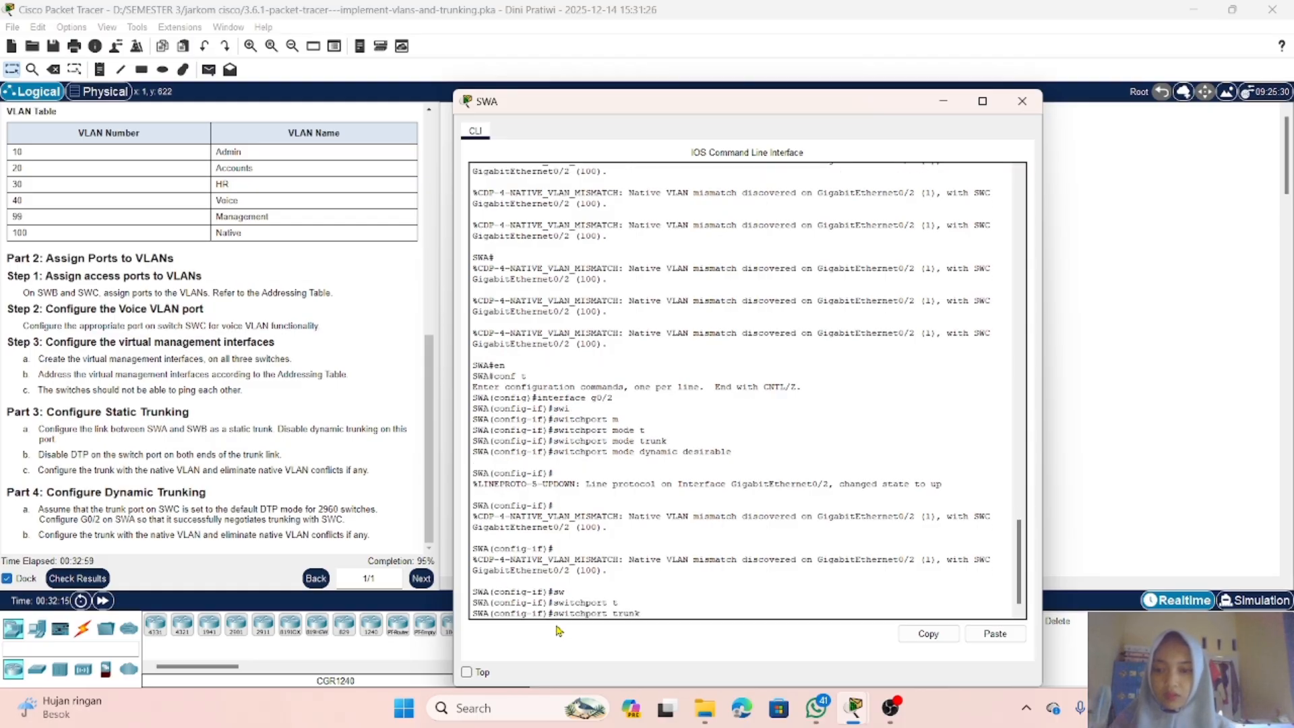
text(n)
key(Tab)
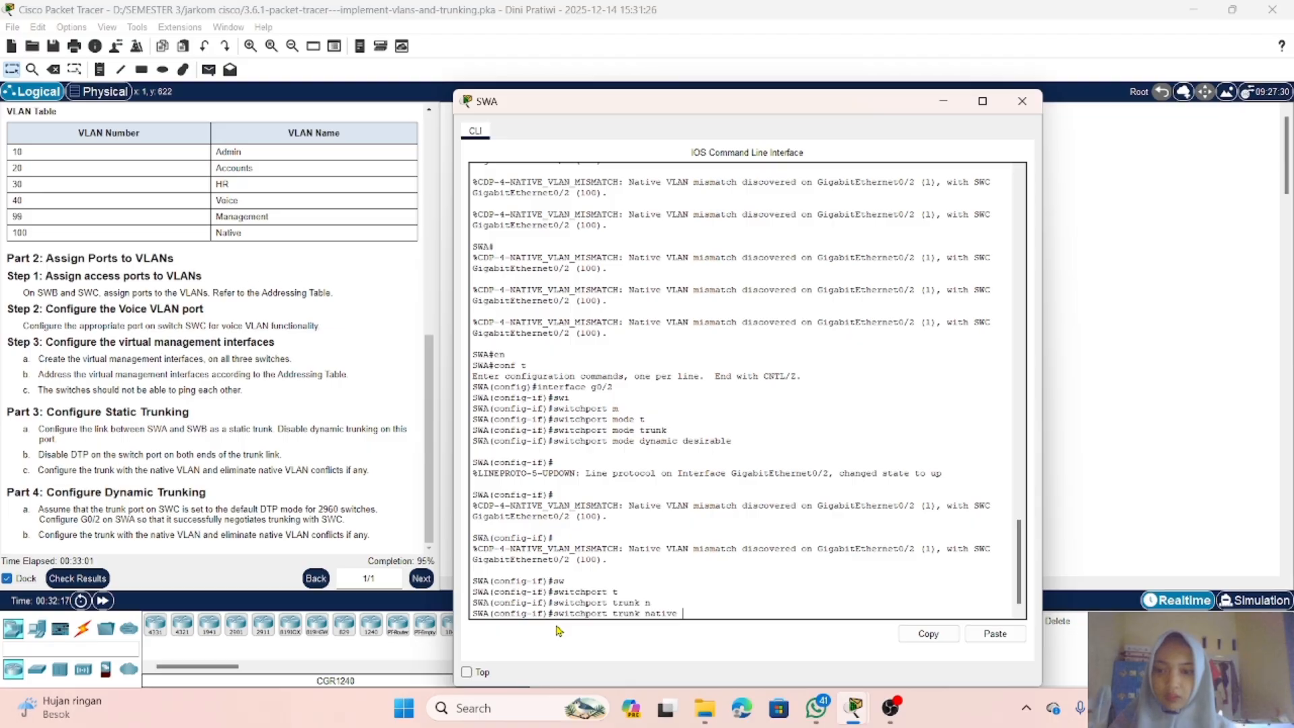
text(v)
key(Tab)
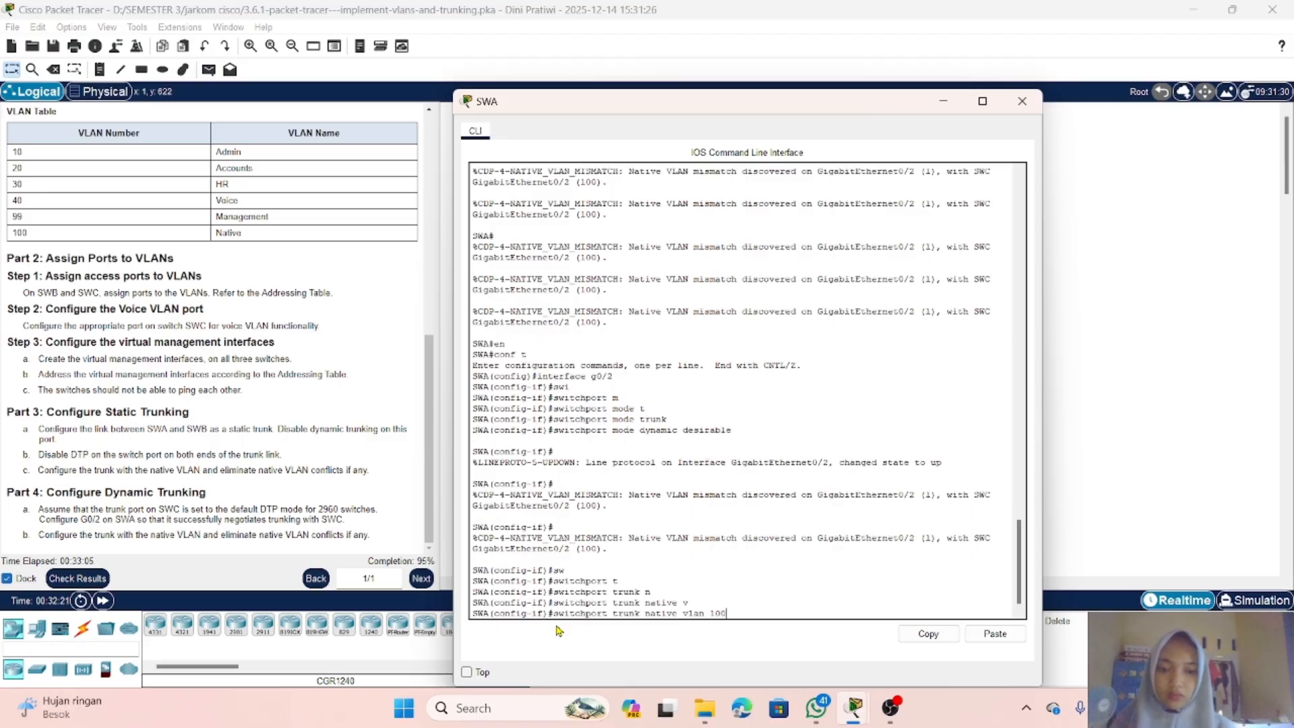
text(100)
key(Return)
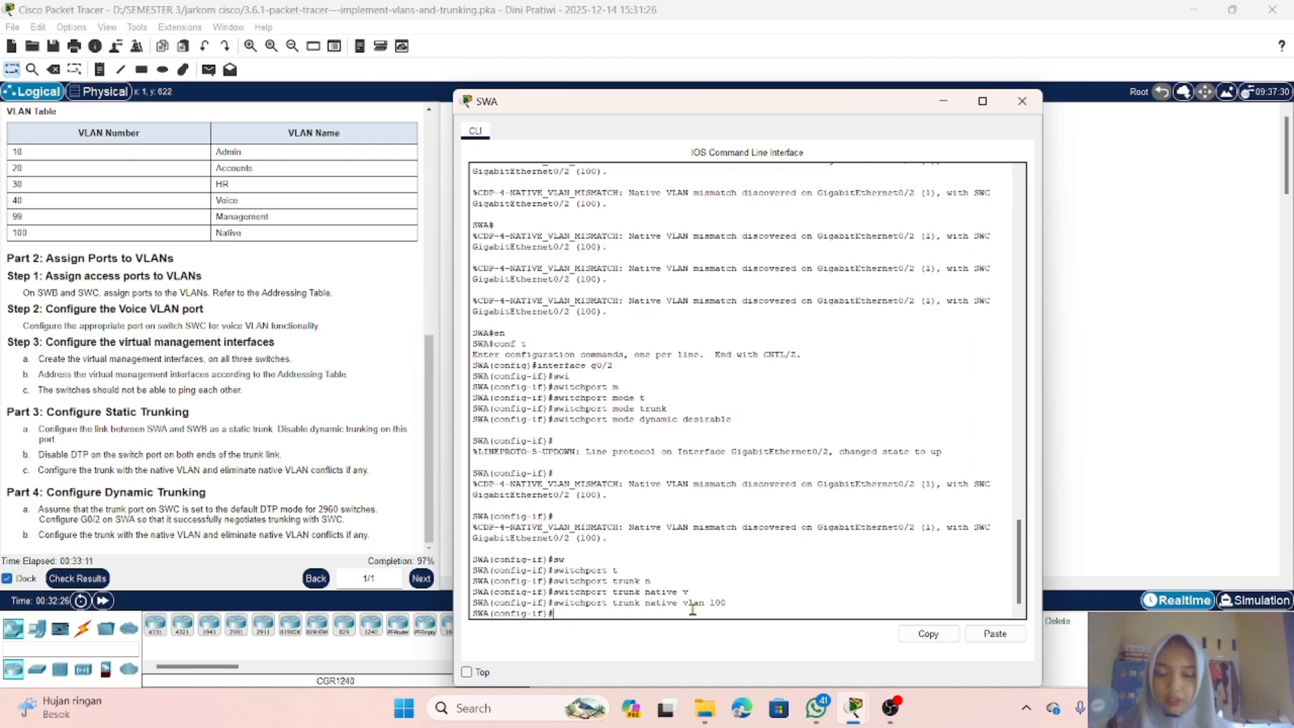
Step: Check the activity results and review the assessment items for each switch again
click(943, 102)
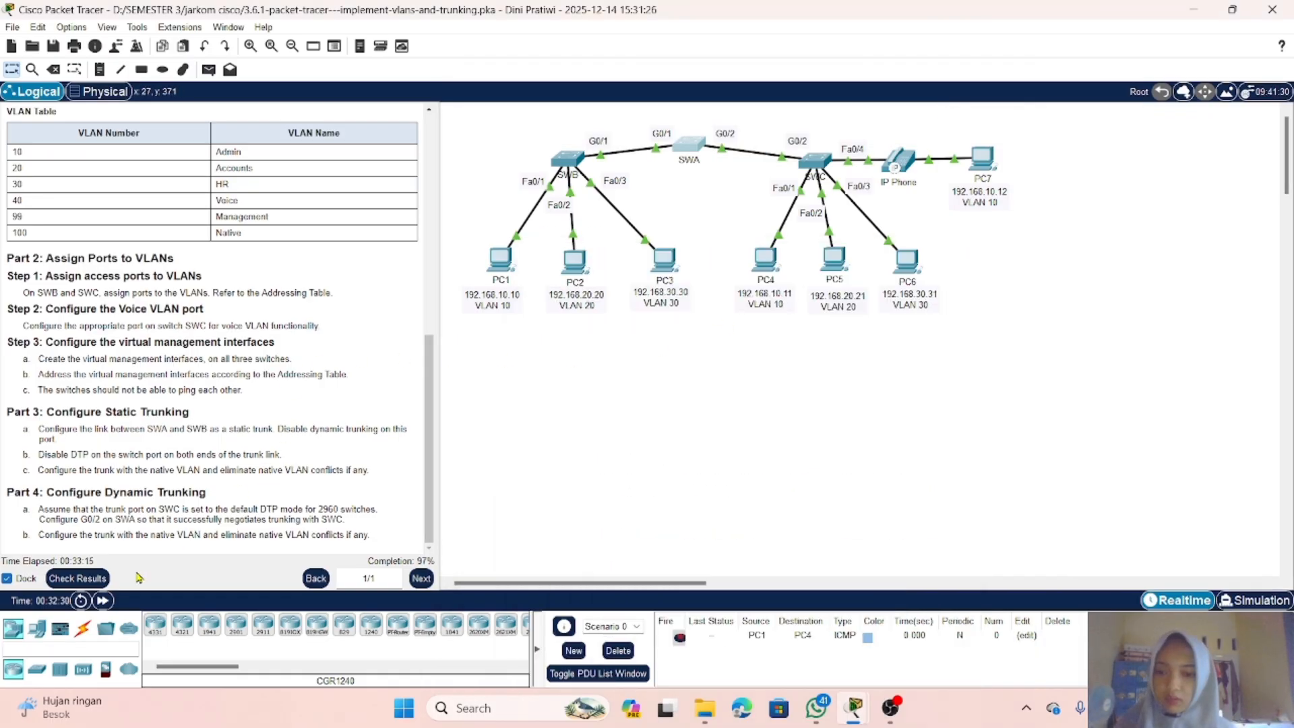
click(46, 579)
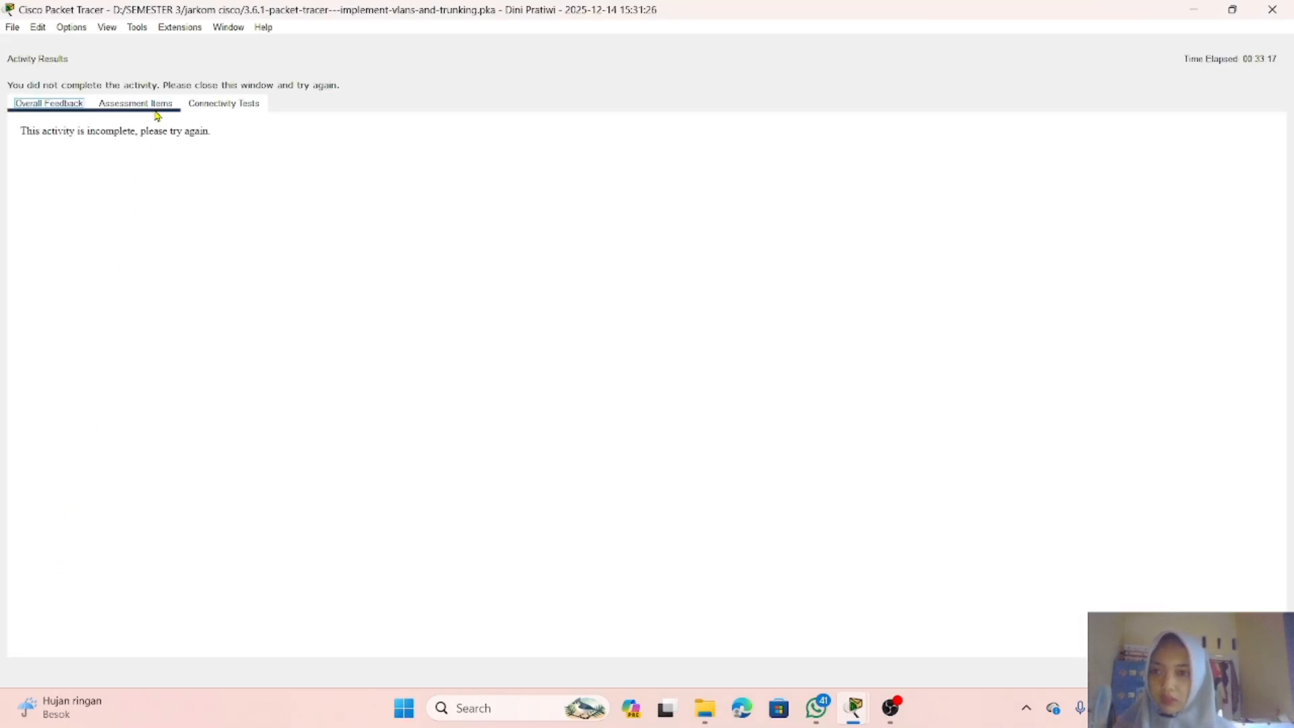
click(155, 111)
scroll(267, 288, down, 5)
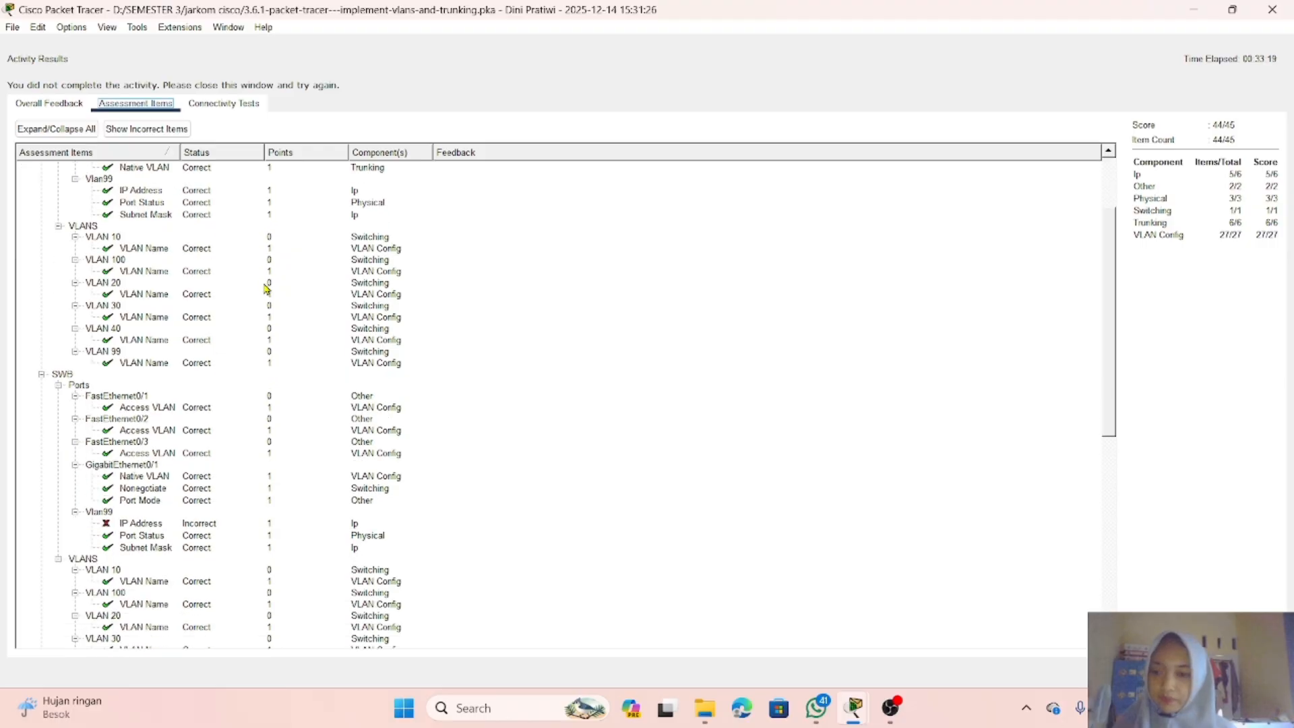
scroll(267, 288, down, 8)
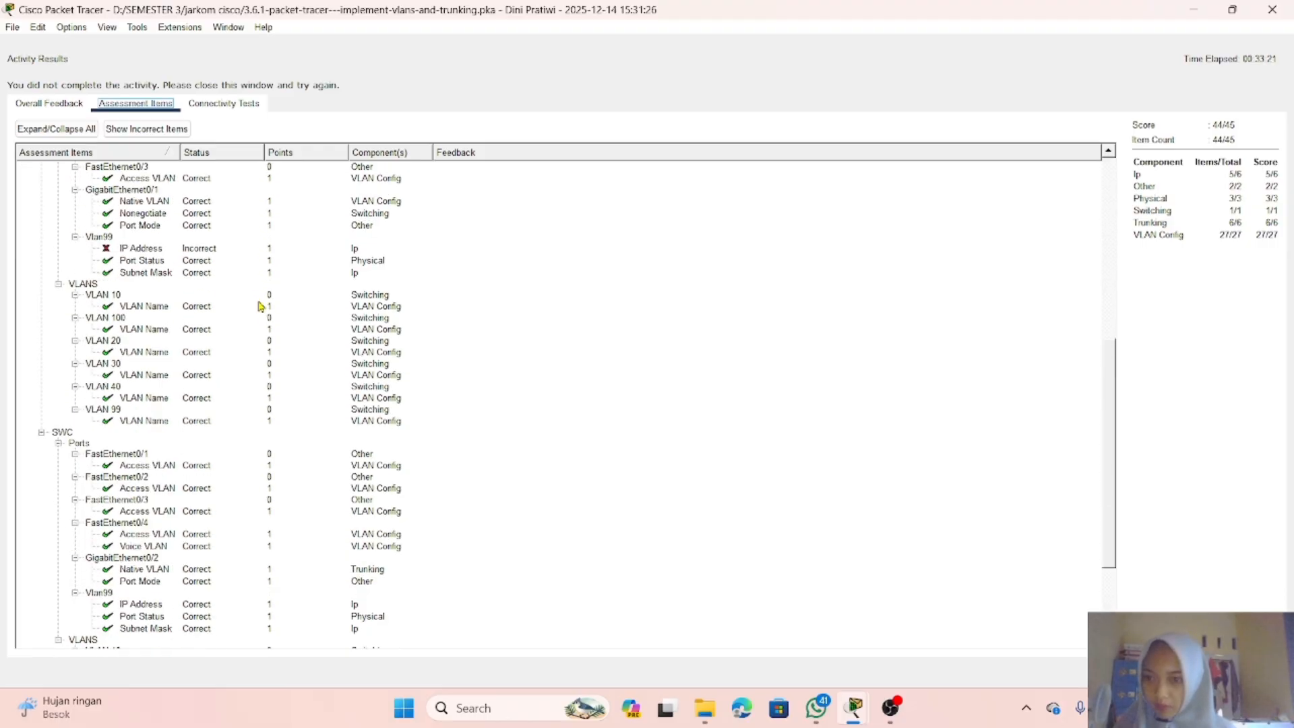
scroll(259, 306, up, 5)
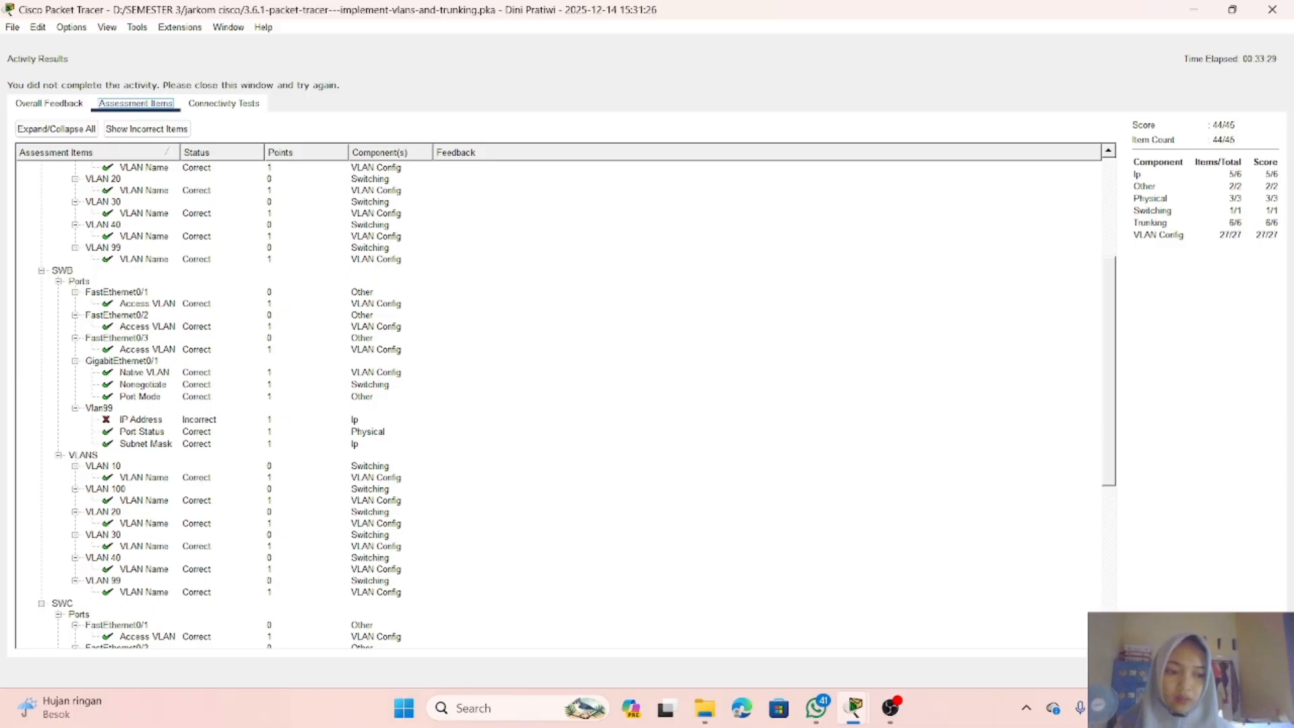
click(1256, 672)
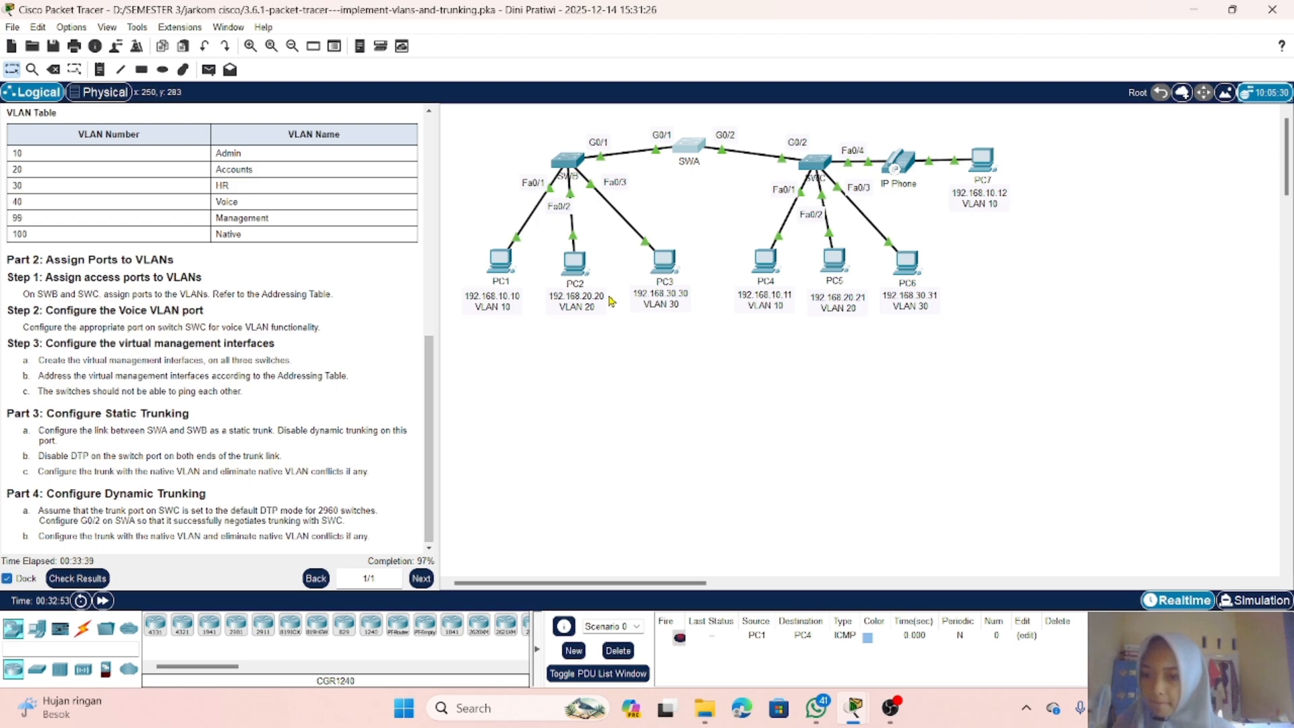
click(574, 165)
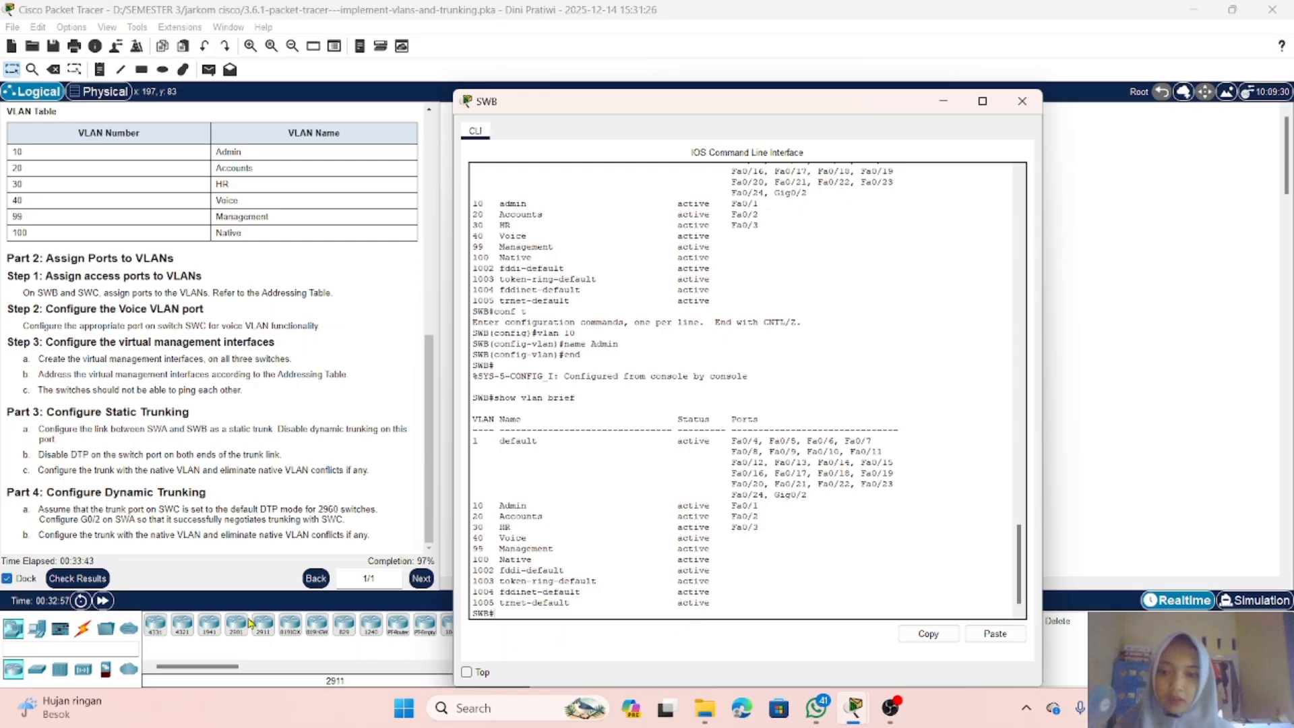
click(95, 584)
click(135, 103)
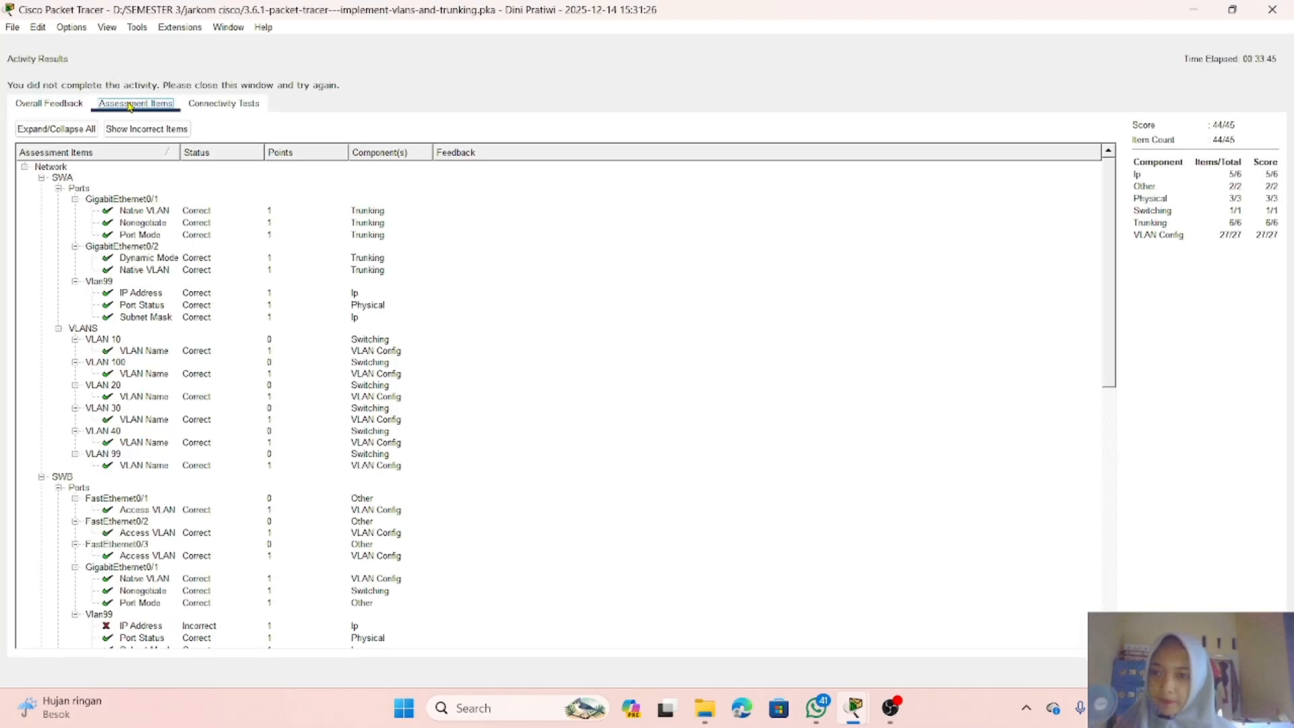
scroll(234, 445, down, 5)
scroll(234, 445, up, 3)
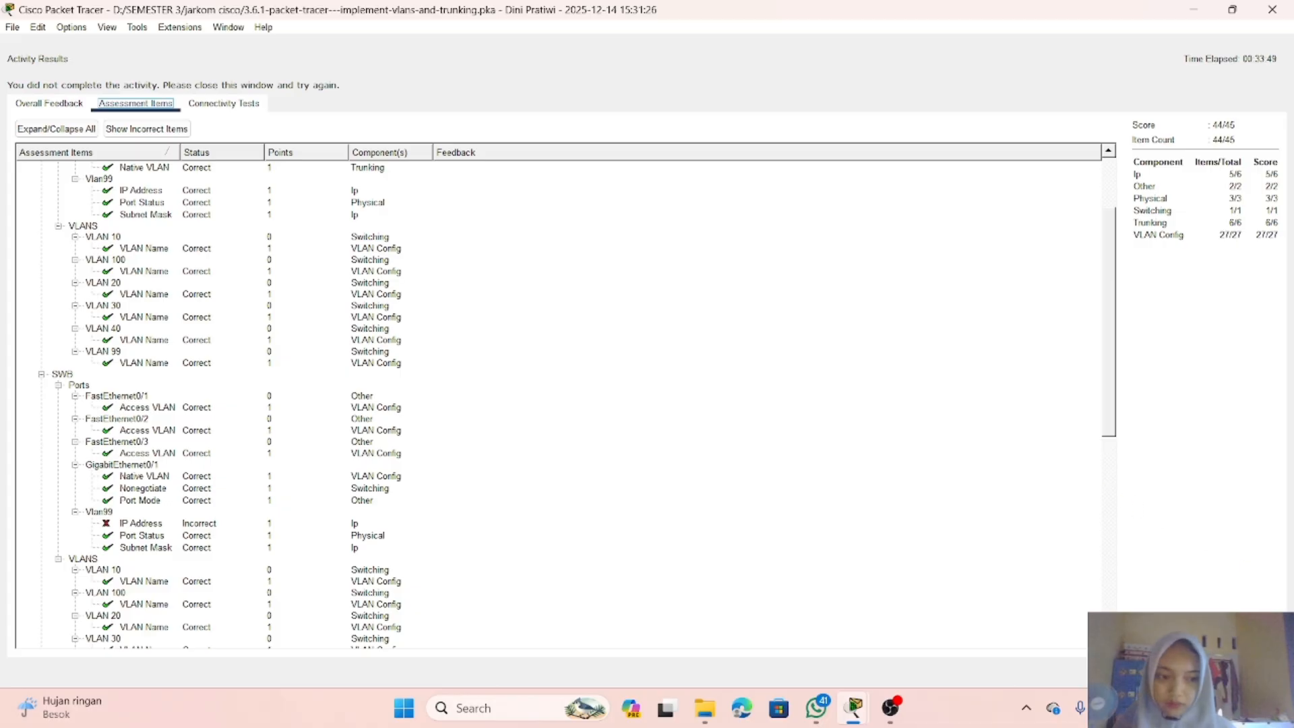
click(1253, 672)
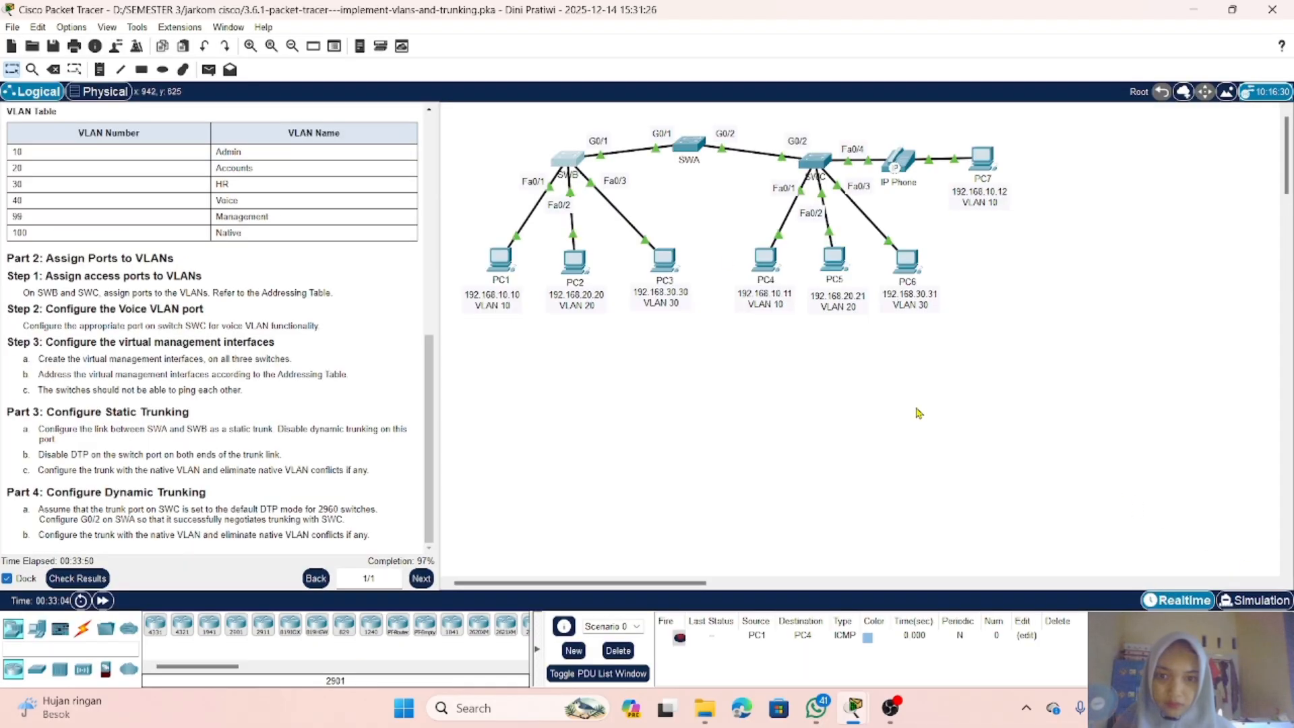
Step: Open SWB's command line, enter global configuration mode and begin the interface vlan 99 command
click(568, 159)
key(Return)
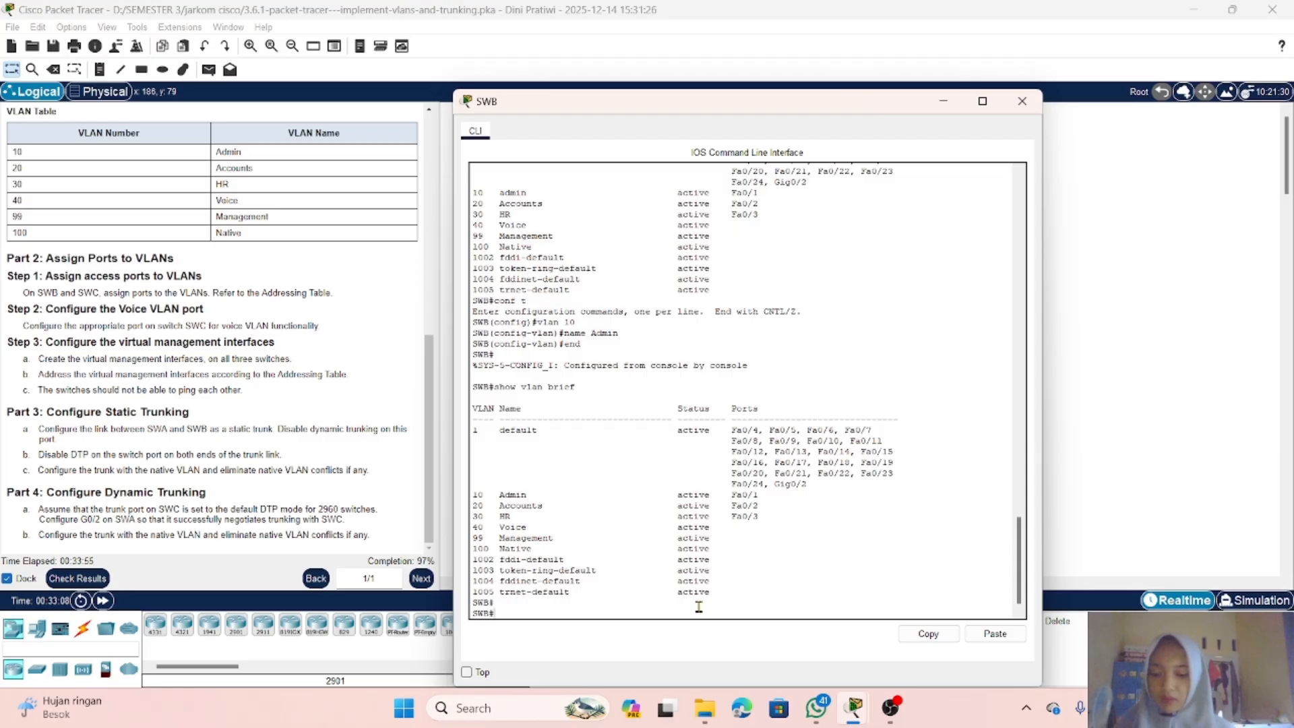
text(conf t)
key(Return)
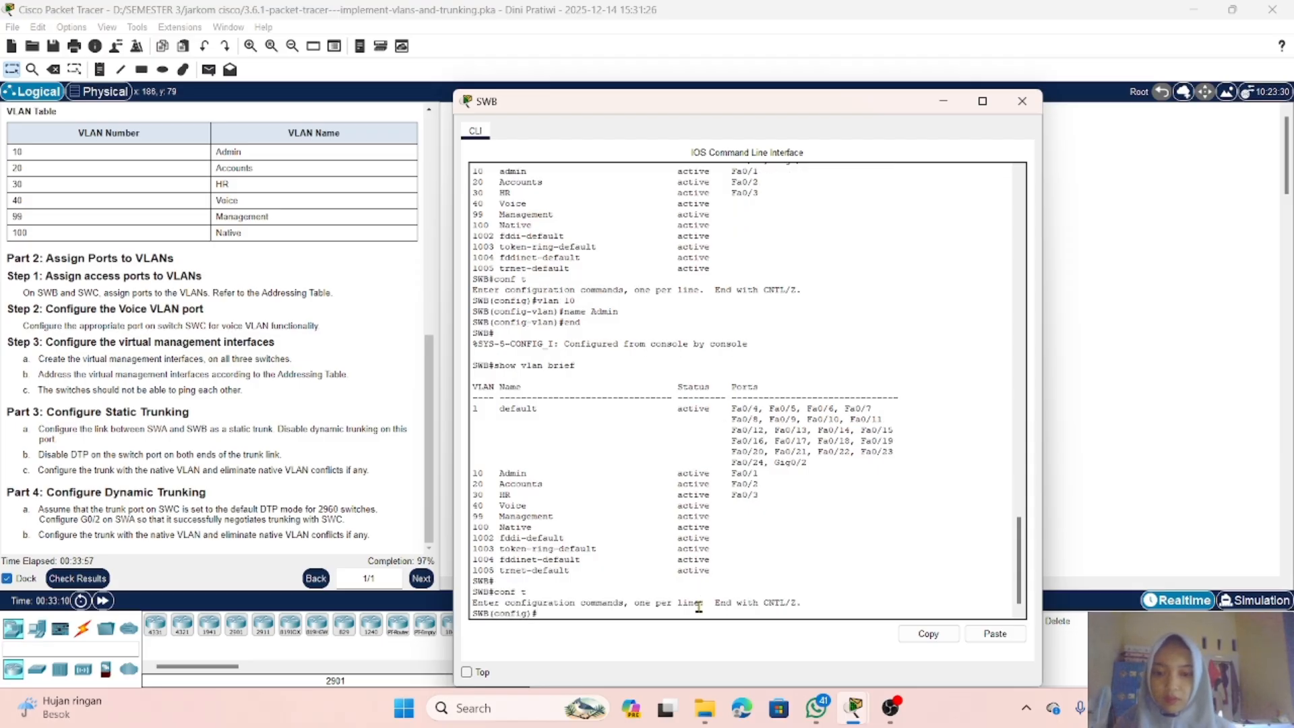
text(vlan)
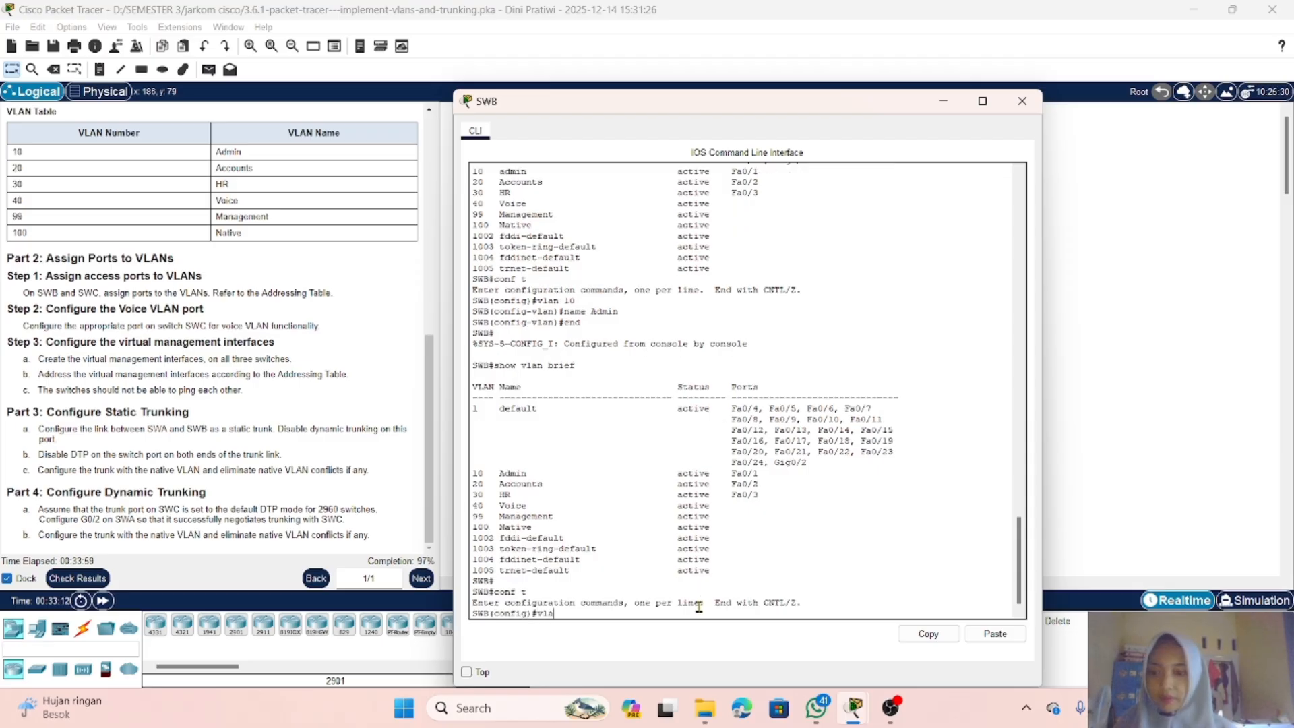
key(BackSpace)
key(BackSpace)
key(BackSpace)
key(BackSpace)
text(int)
key(Tab)
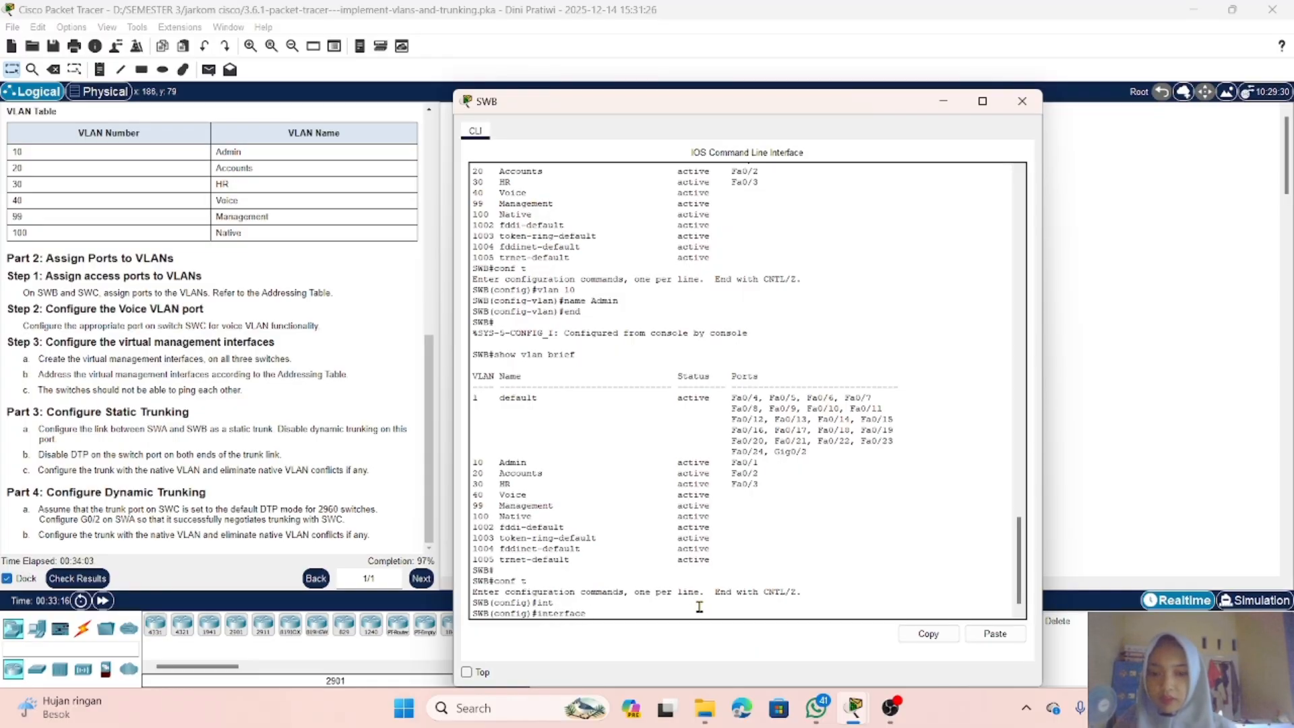
text(vlan)
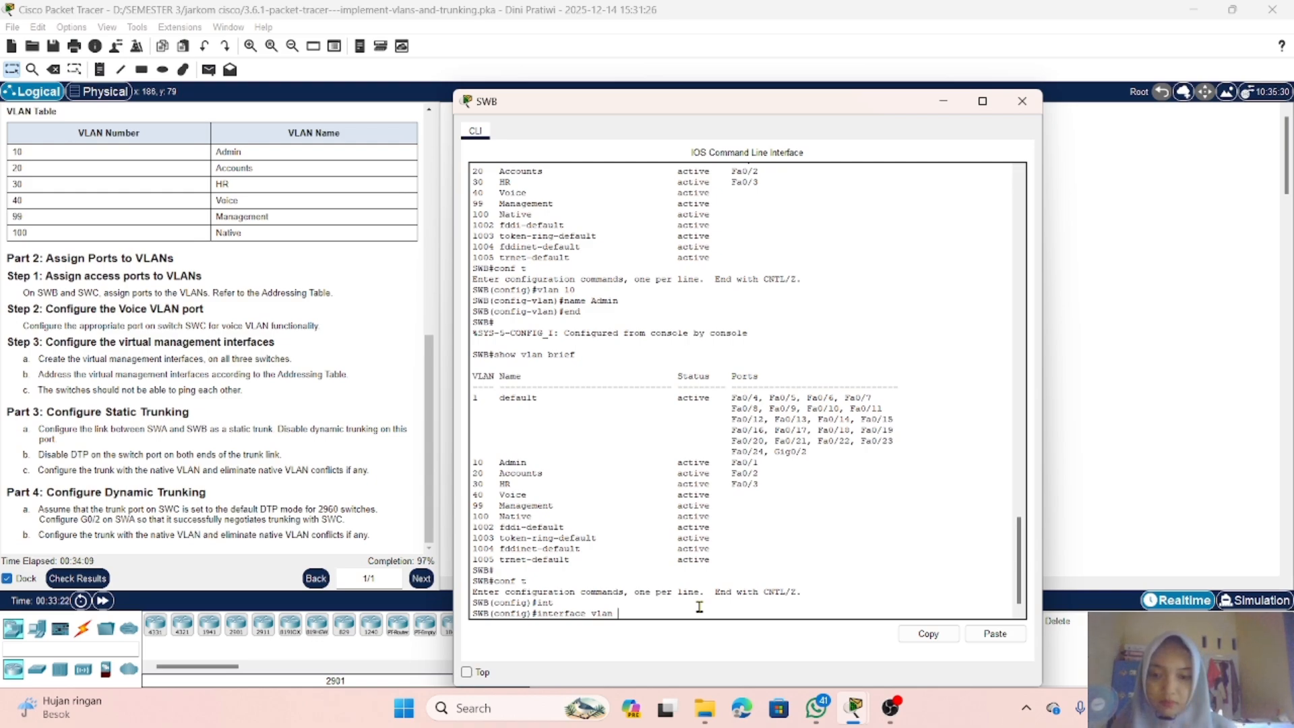
text(99)
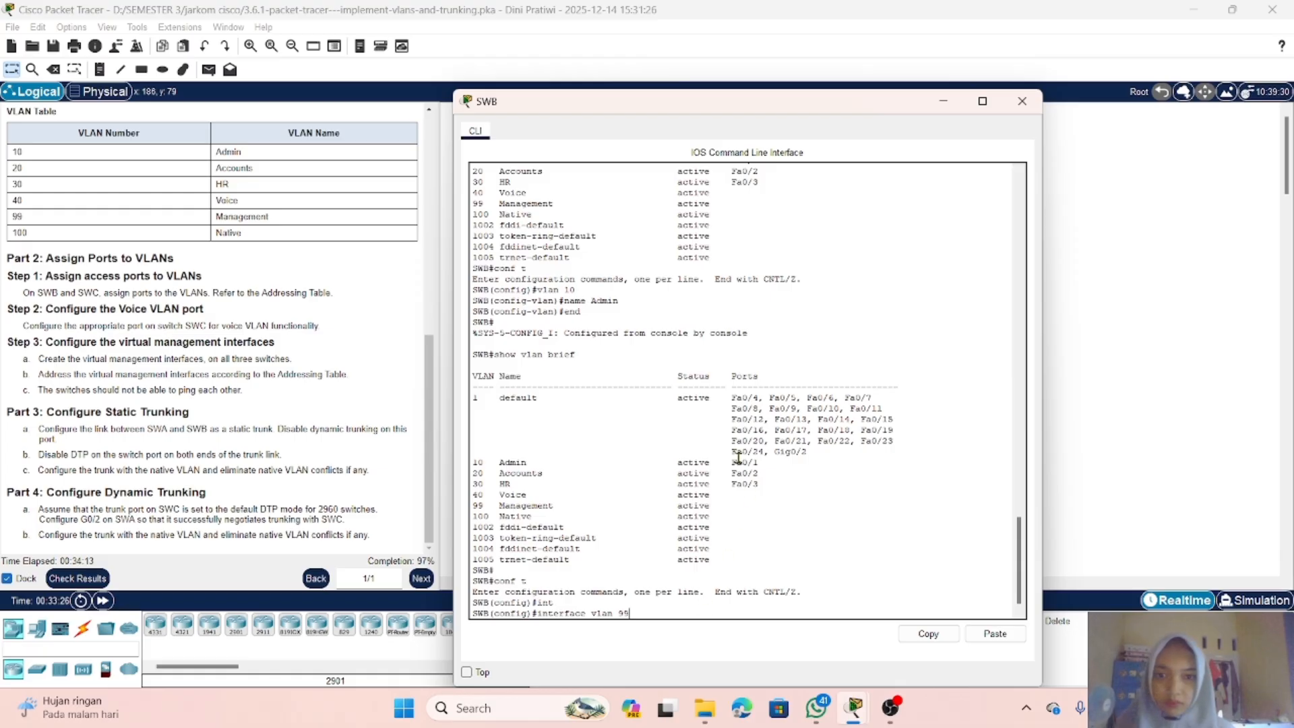
Step: Review SWB's earlier configuration commands in the console history
scroll(625, 375, up, 6)
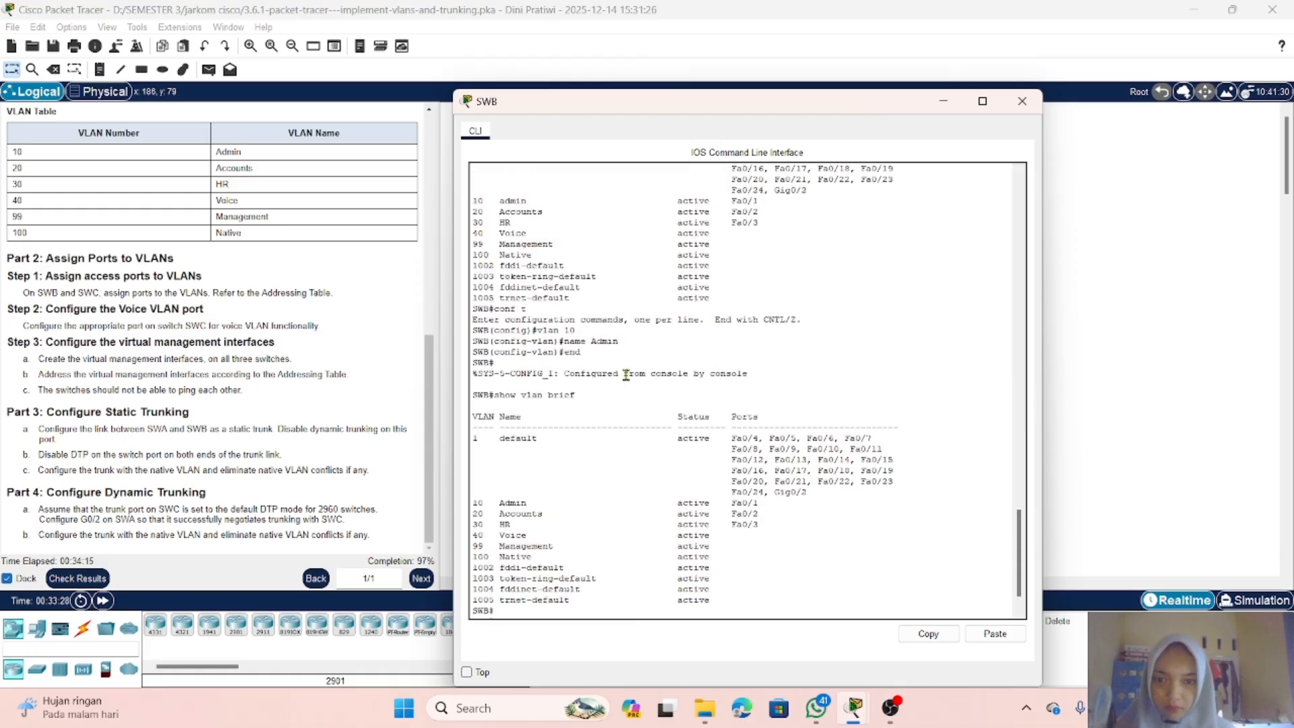
scroll(625, 375, up, 5)
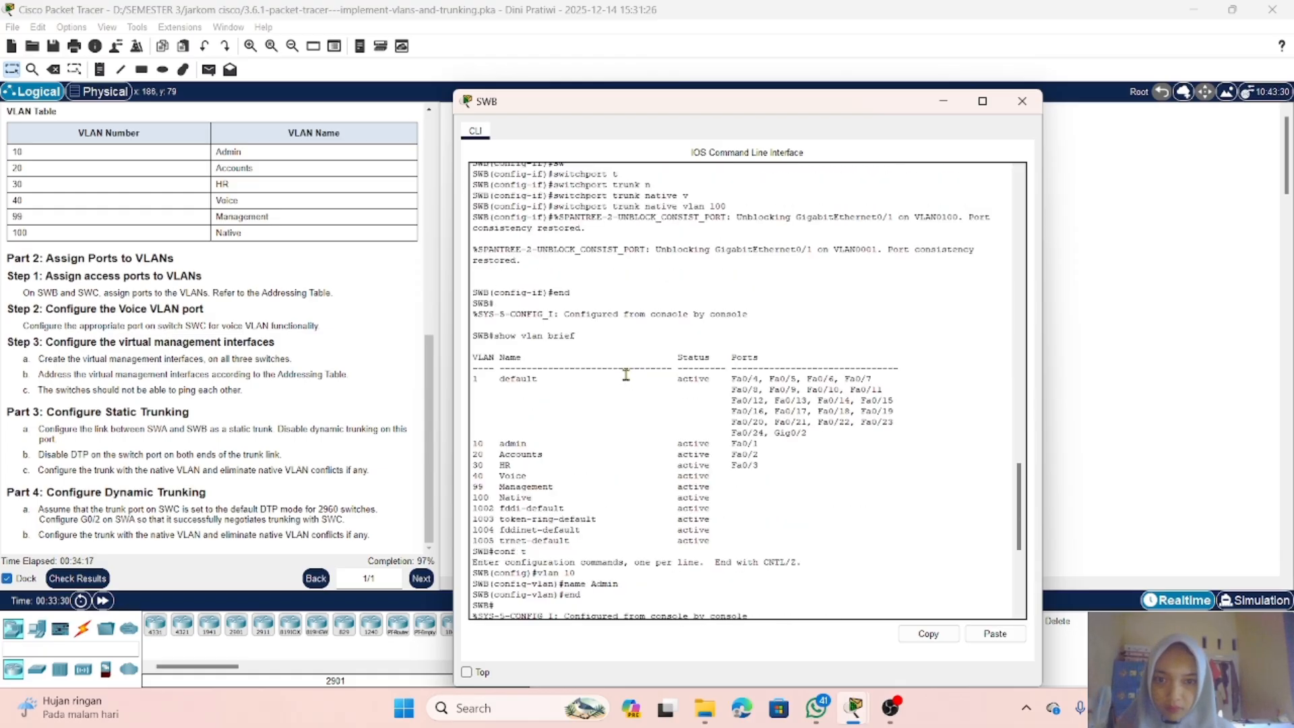
scroll(640, 353, up, 1)
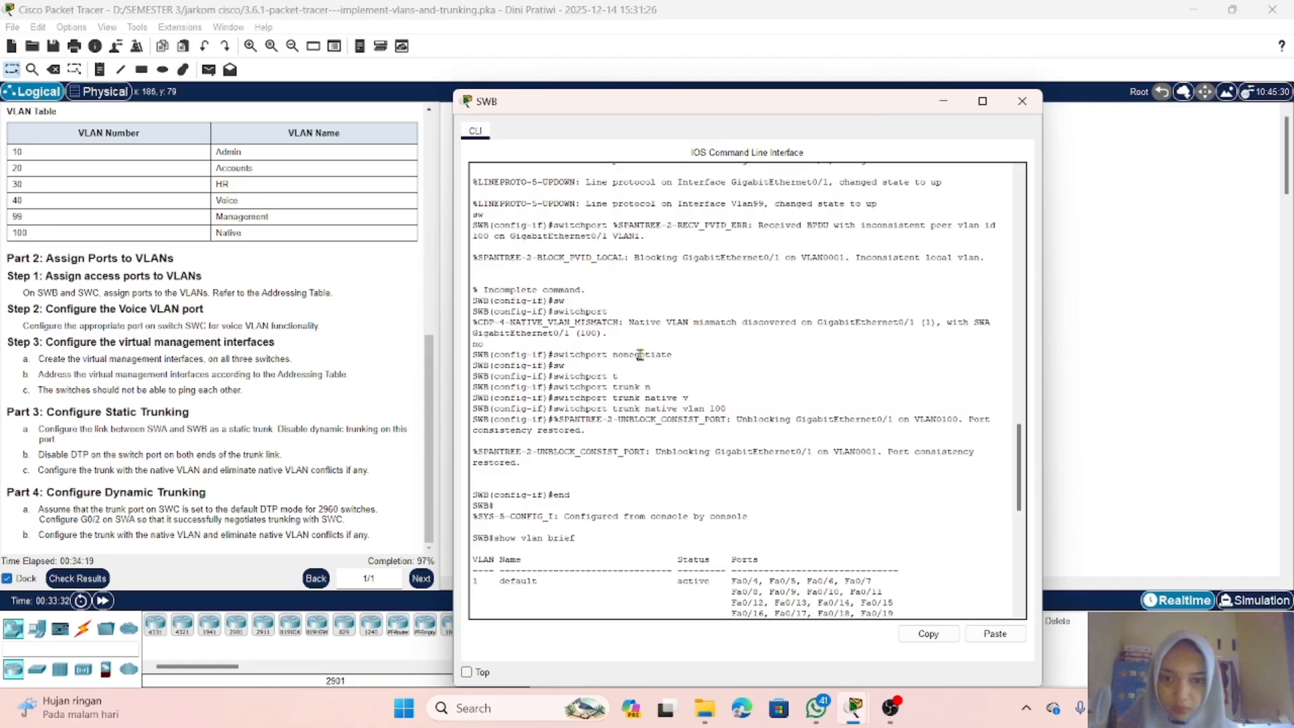
scroll(644, 387, up, 1)
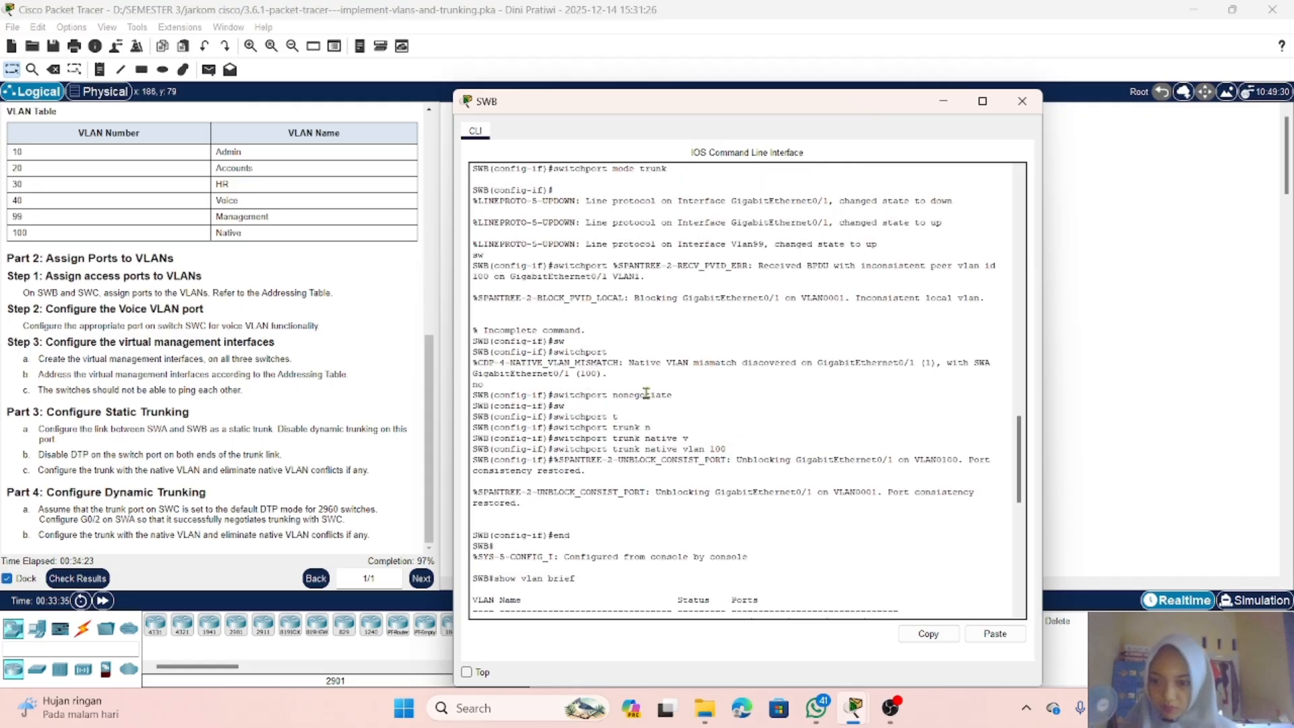
scroll(646, 391, up, 1)
scroll(645, 392, up, 1)
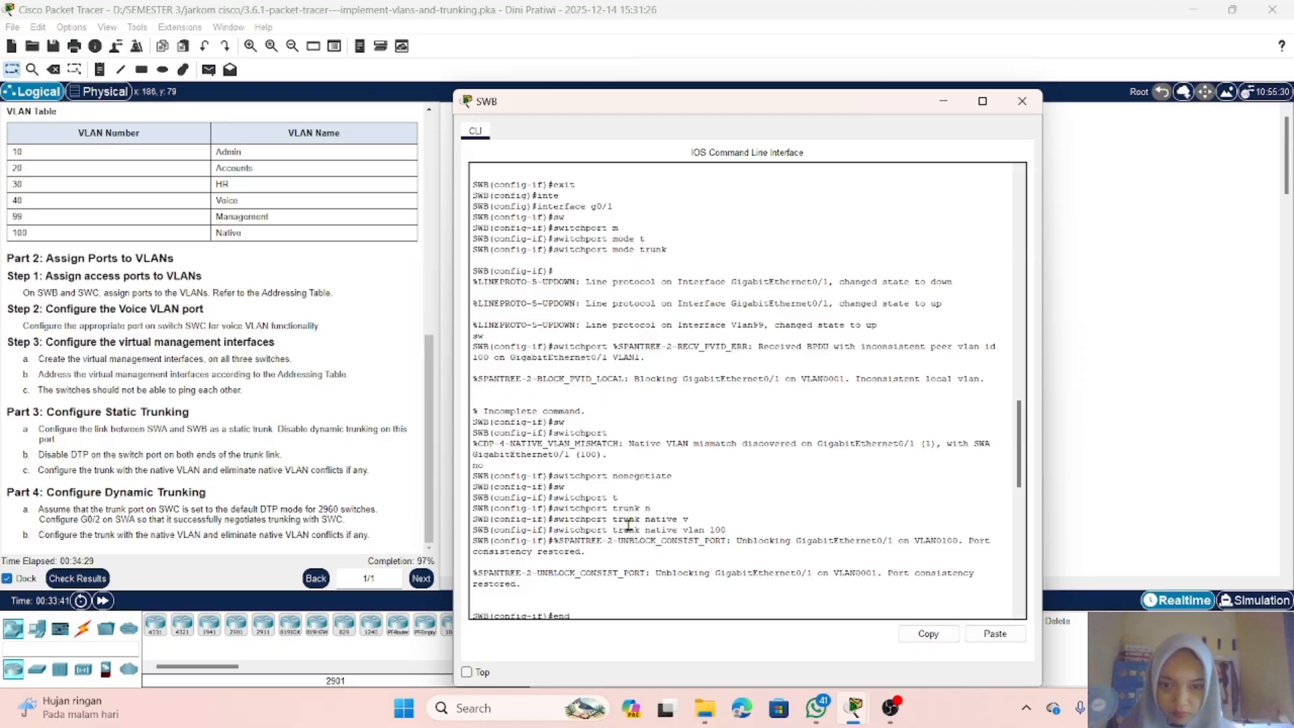
scroll(633, 518, up, 6)
scroll(633, 516, up, 1)
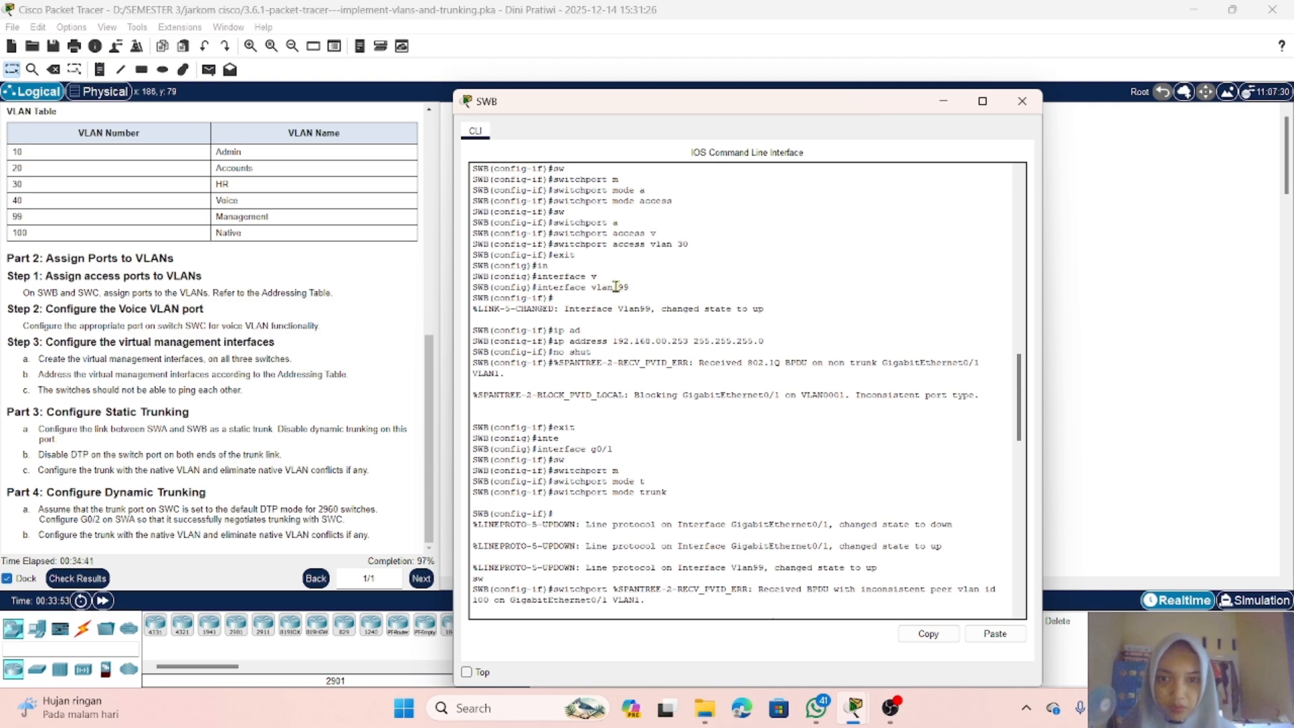
scroll(620, 297, down, 15)
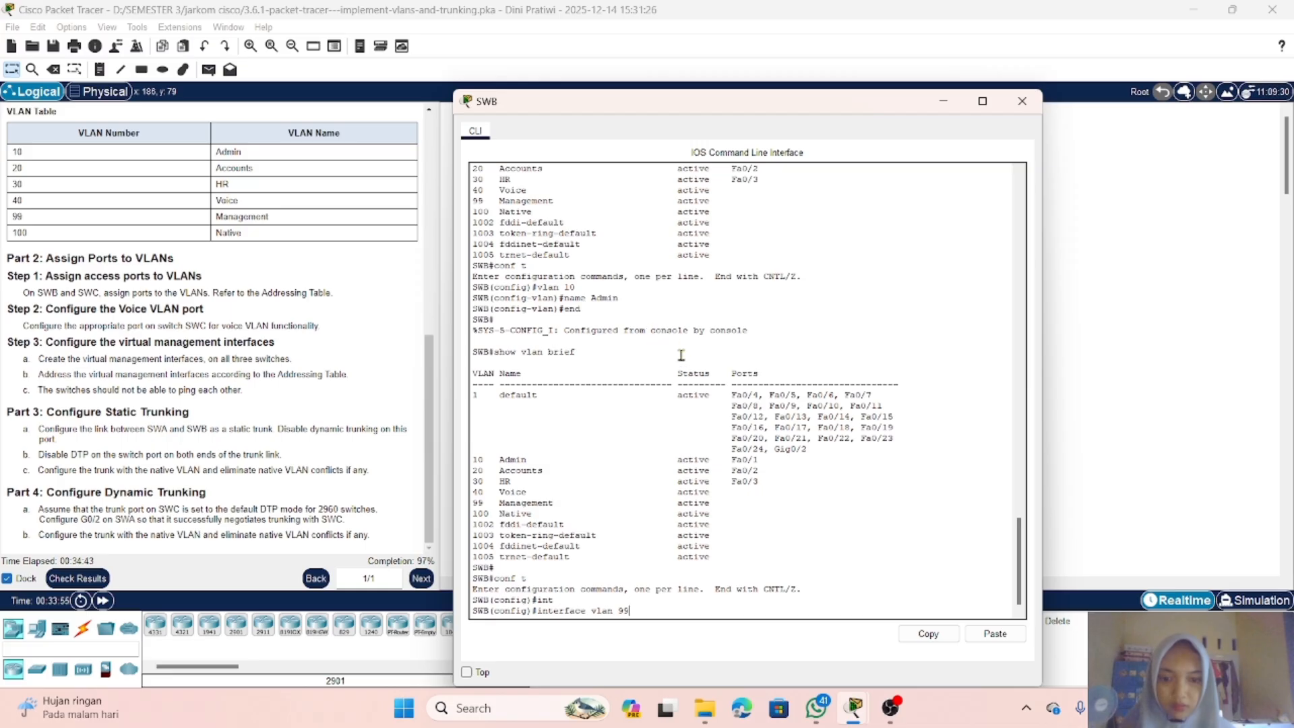
Step: Enter SWB's VLAN 99 interface and assign it IP address 192.168.99.153 with subnet mask 255.255.255.0
key(BackSpace)
key(BackSpace)
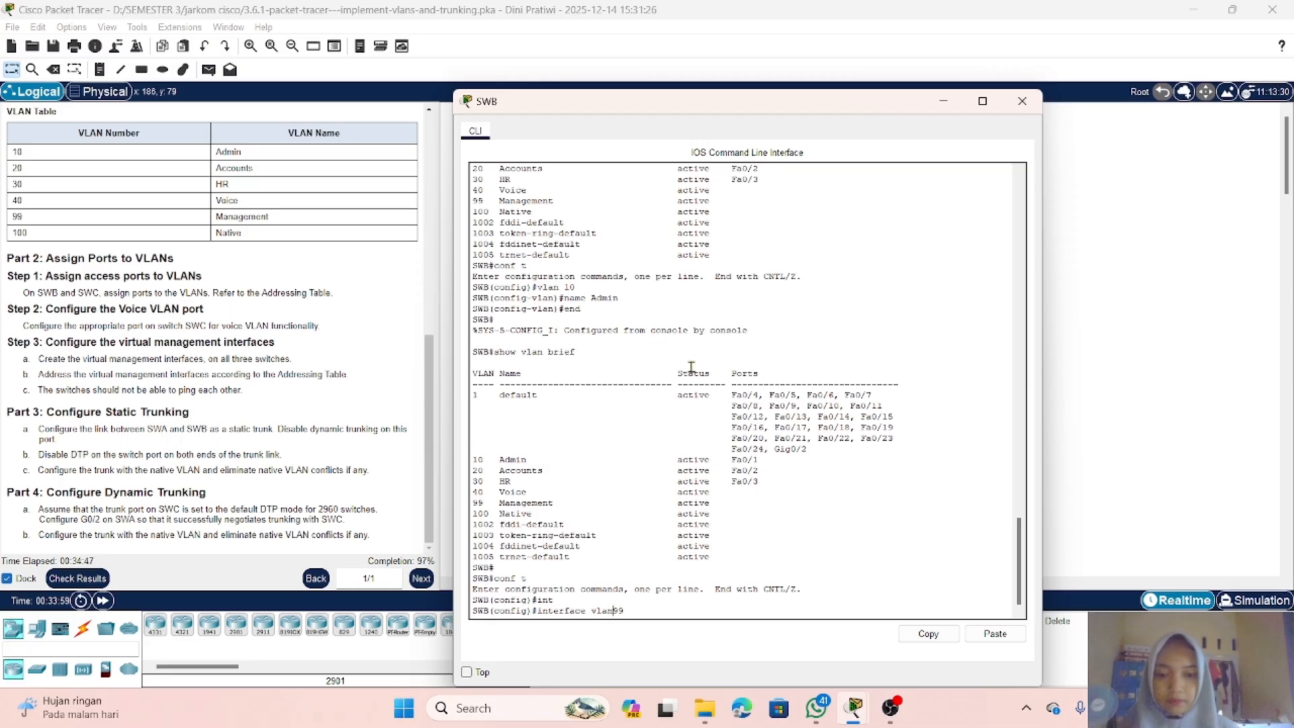
key(Return)
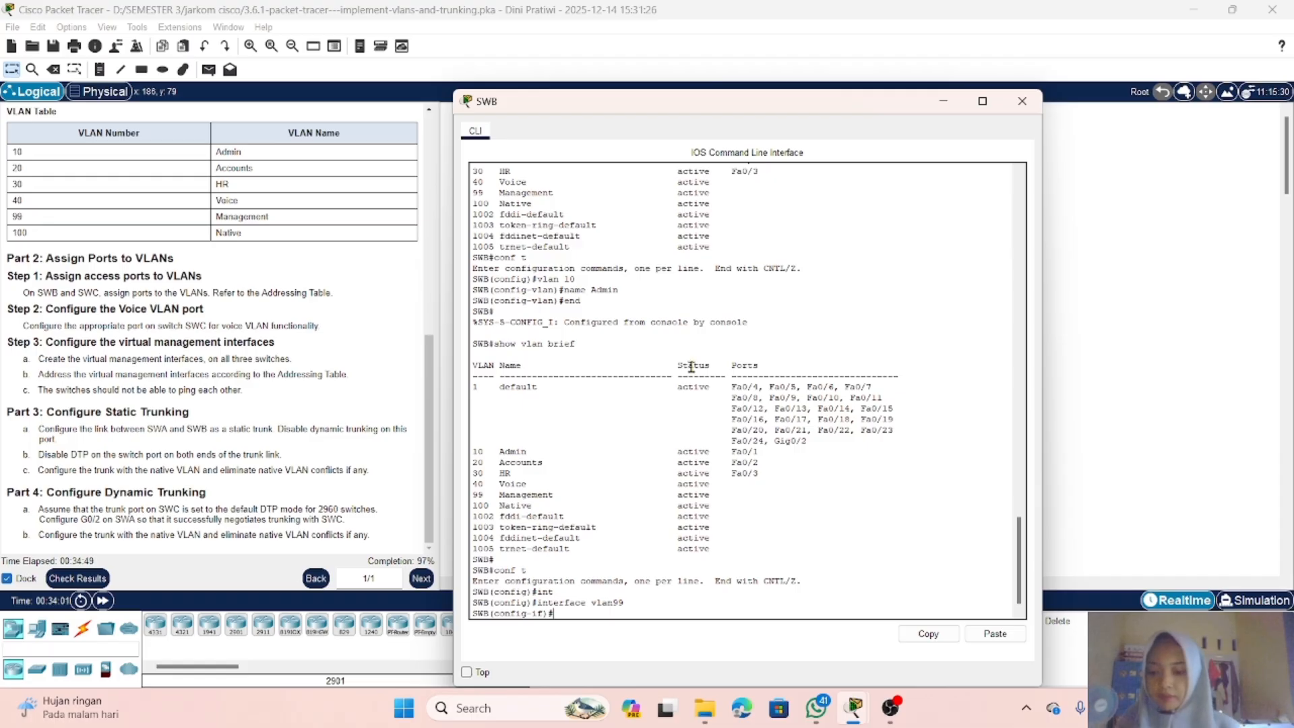
text(if)#192.16)
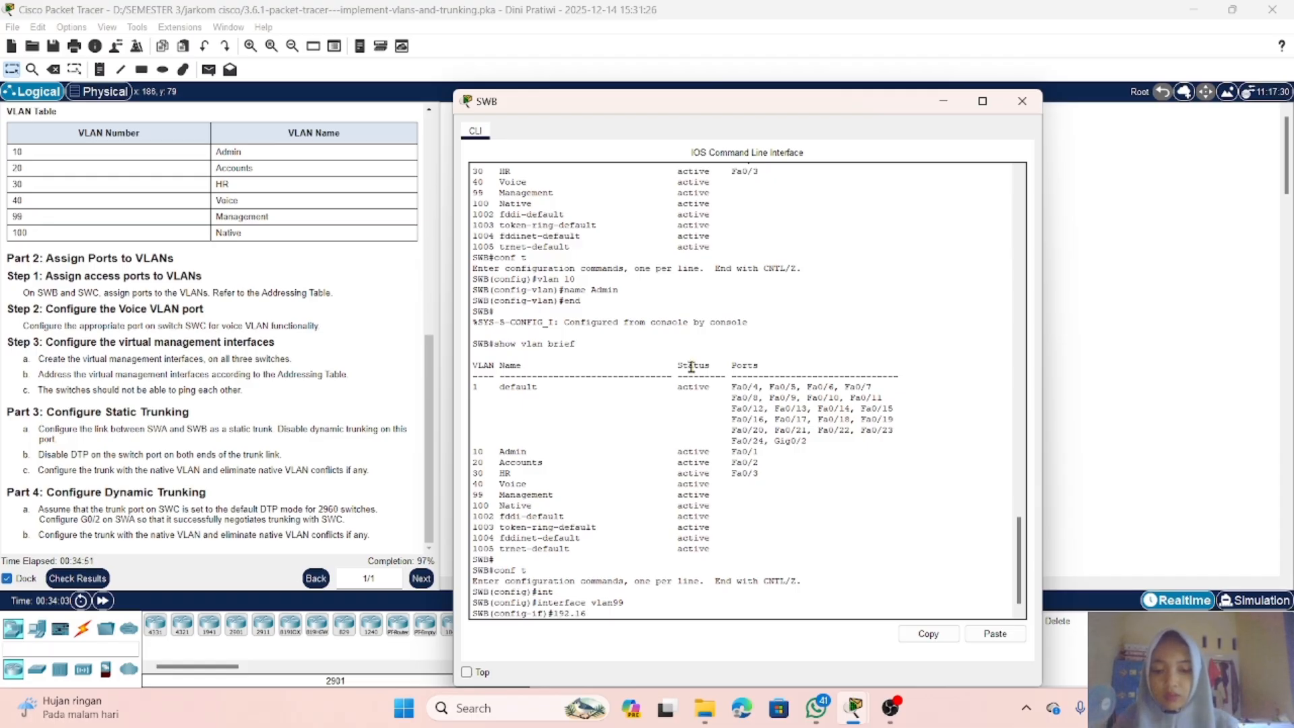
text(8.)
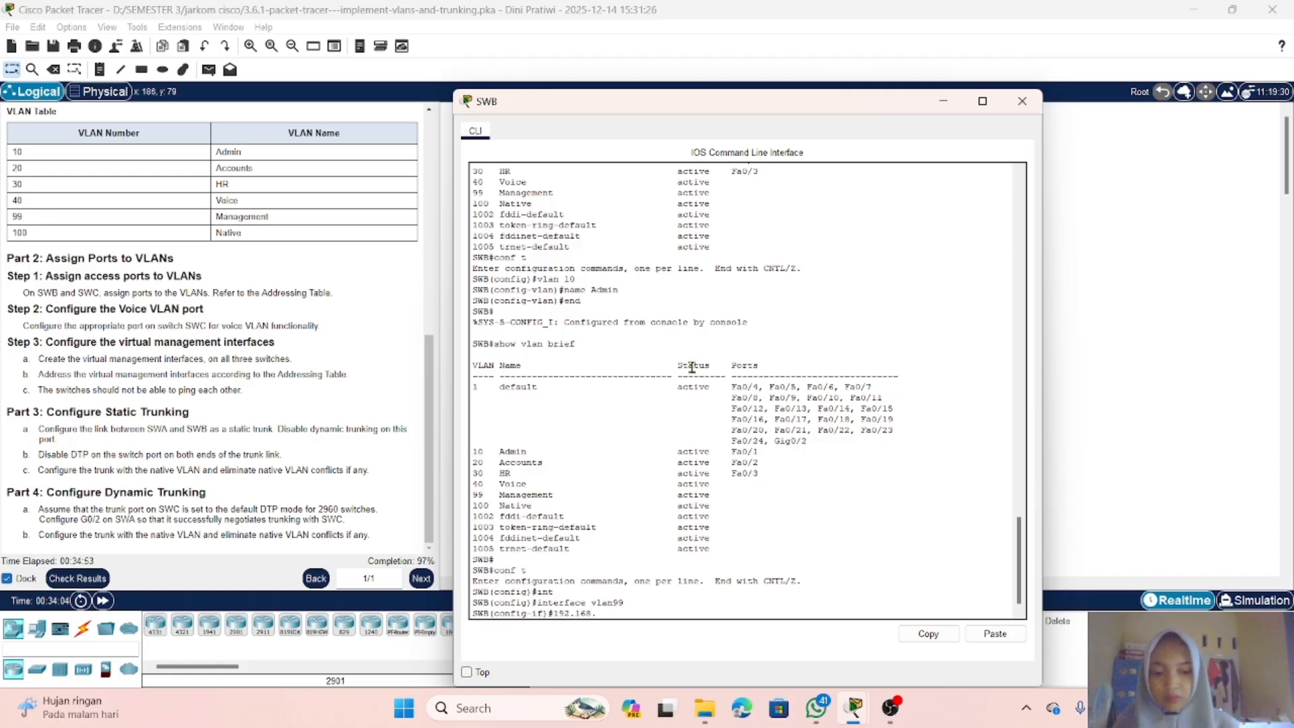
text(99.133)
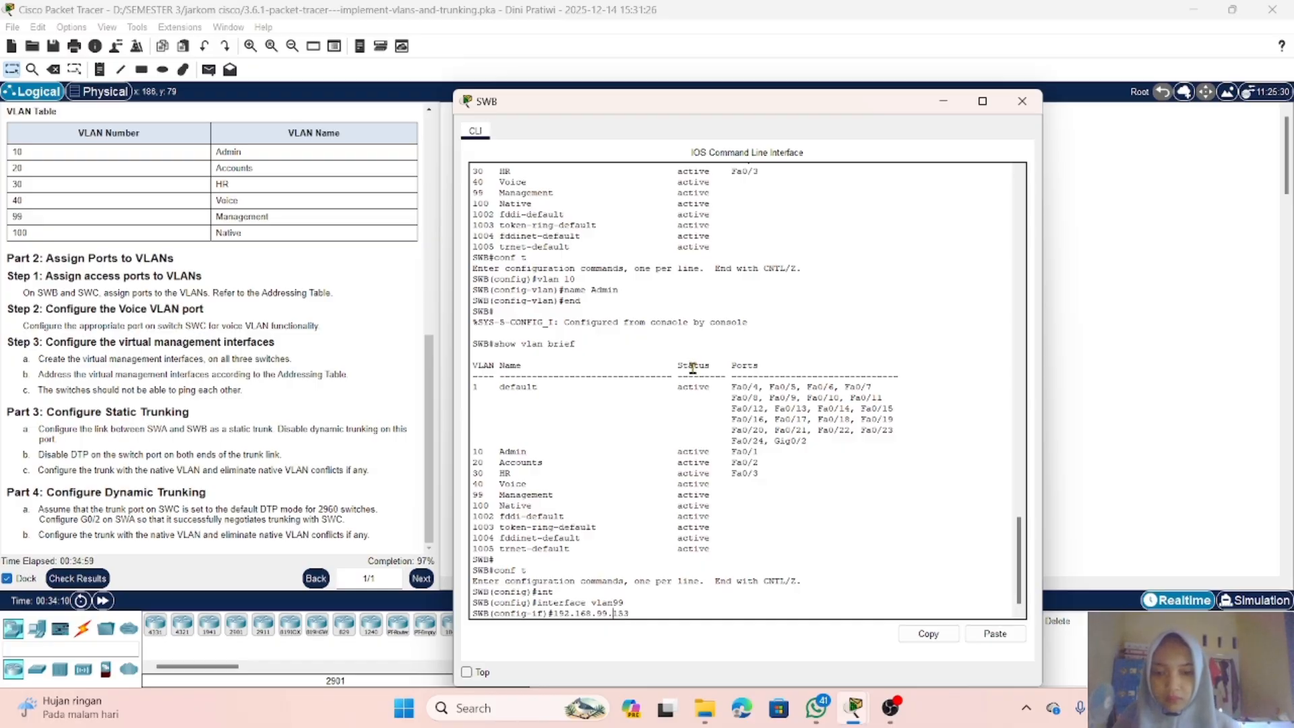
key(Left)
key(Left)
key(Left)
key(Left)
key(Left)
key(Left)
key(Left)
key(Left)
key(Left)
key(Left)
key(Left)
text(ip add)
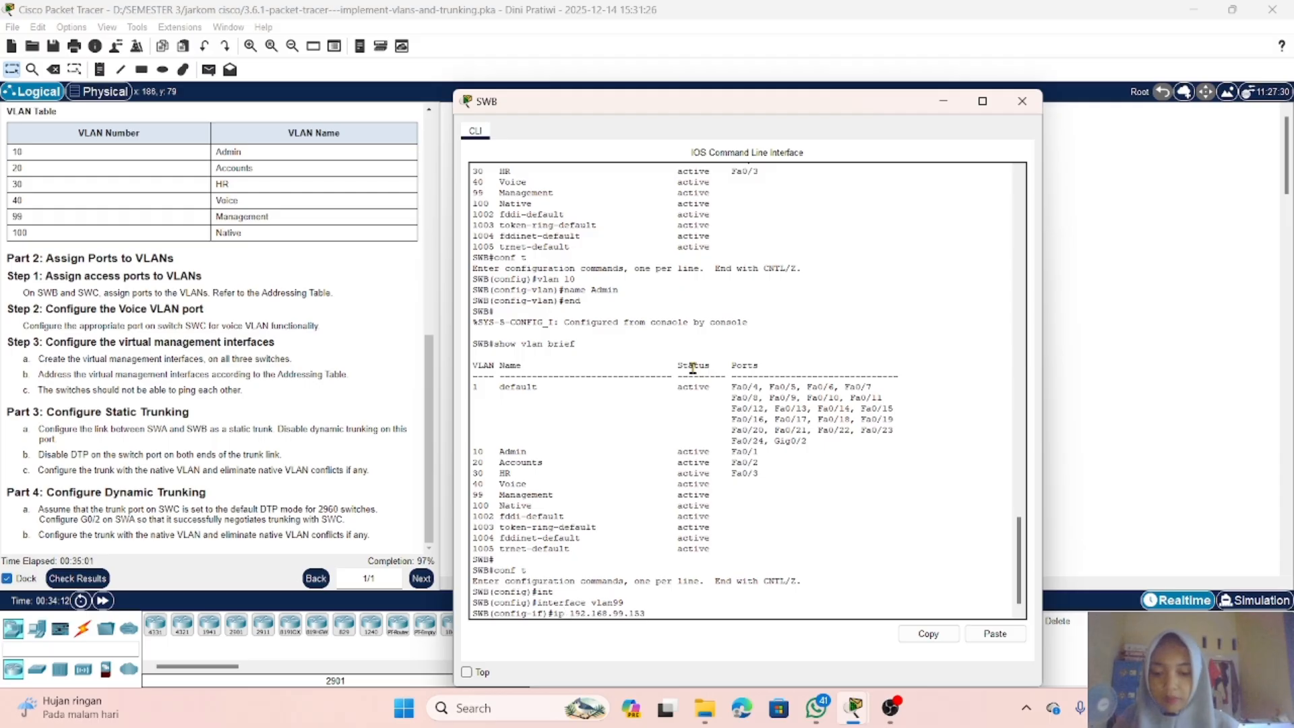
key(Tab)
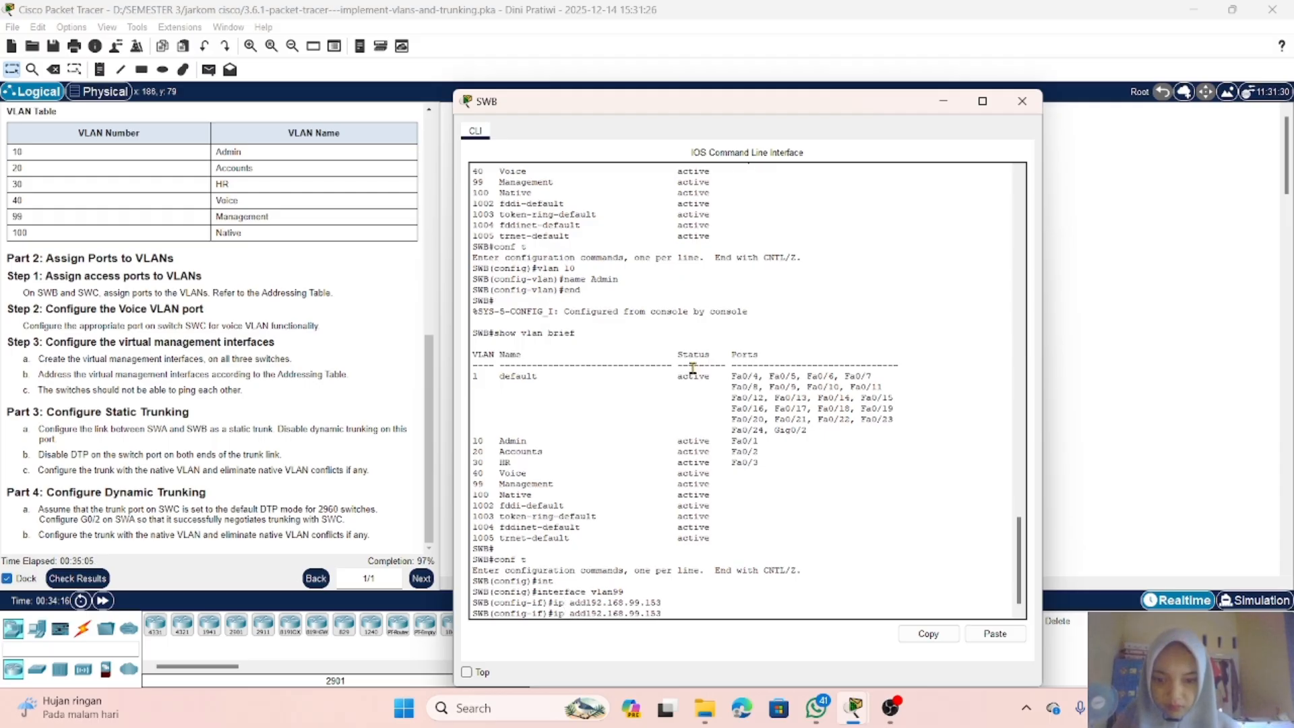
text(ress)
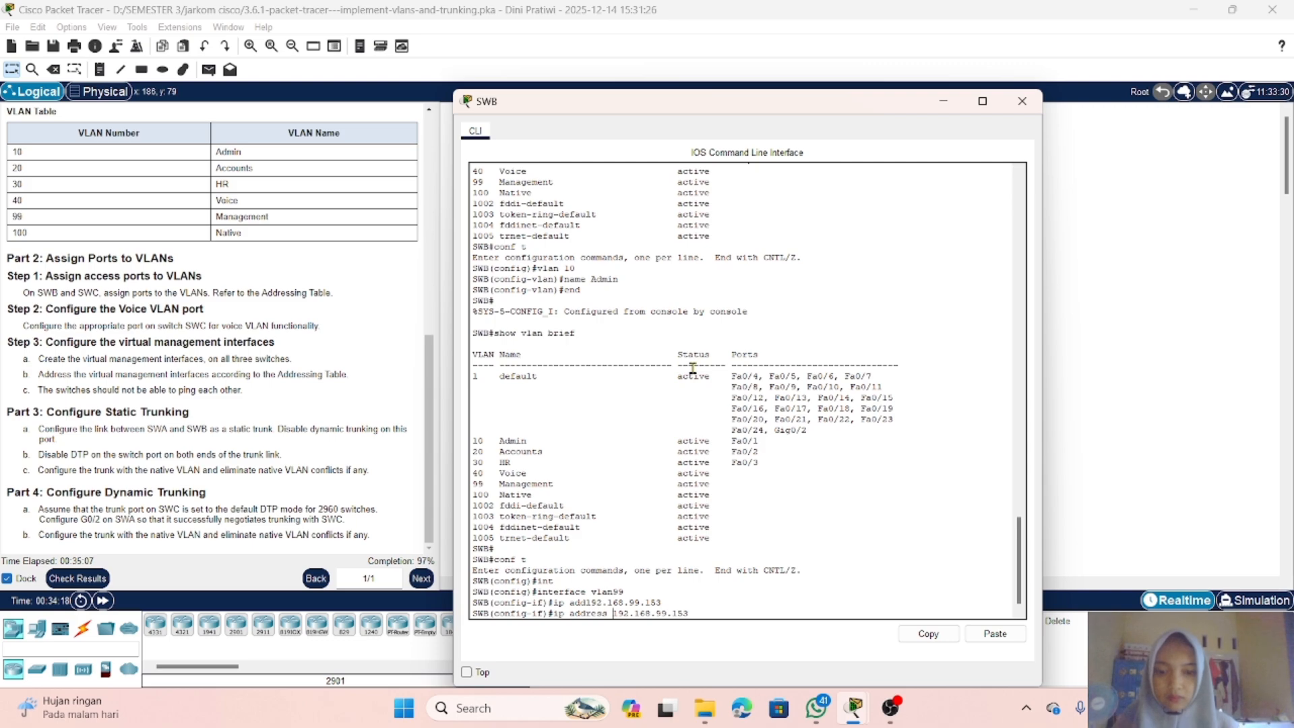
key(End)
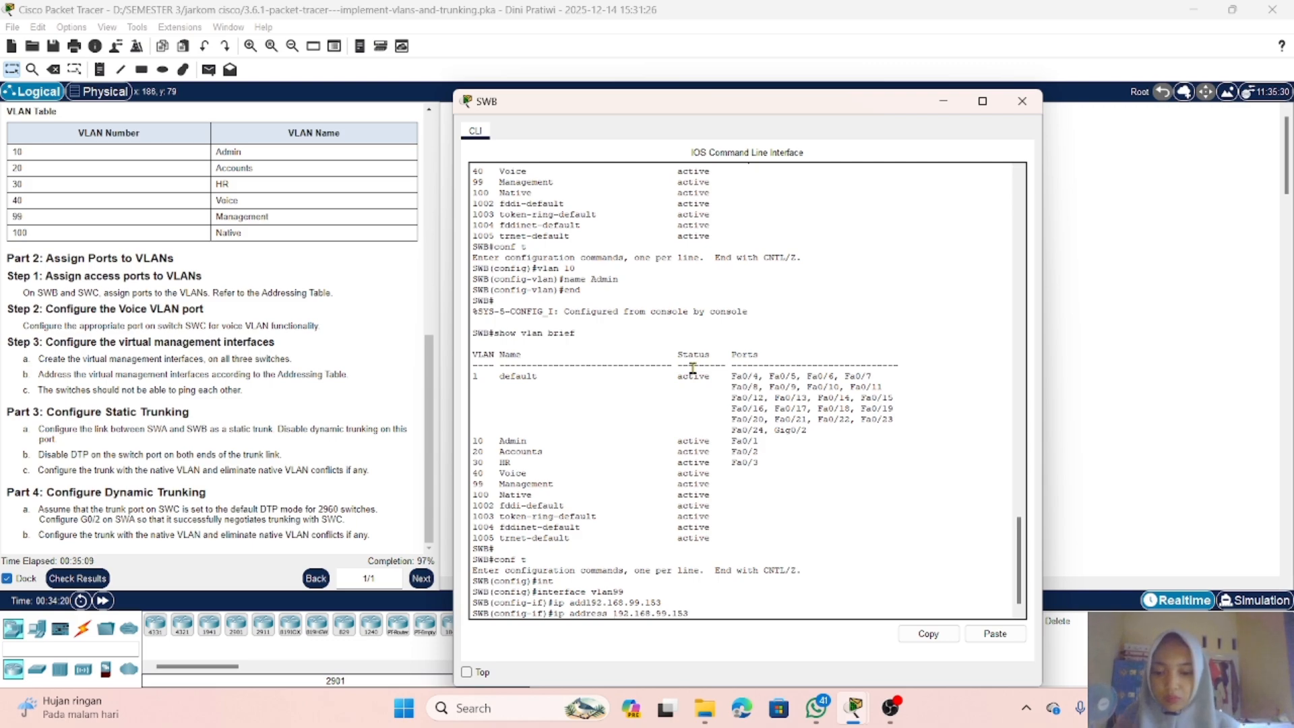
text(255)
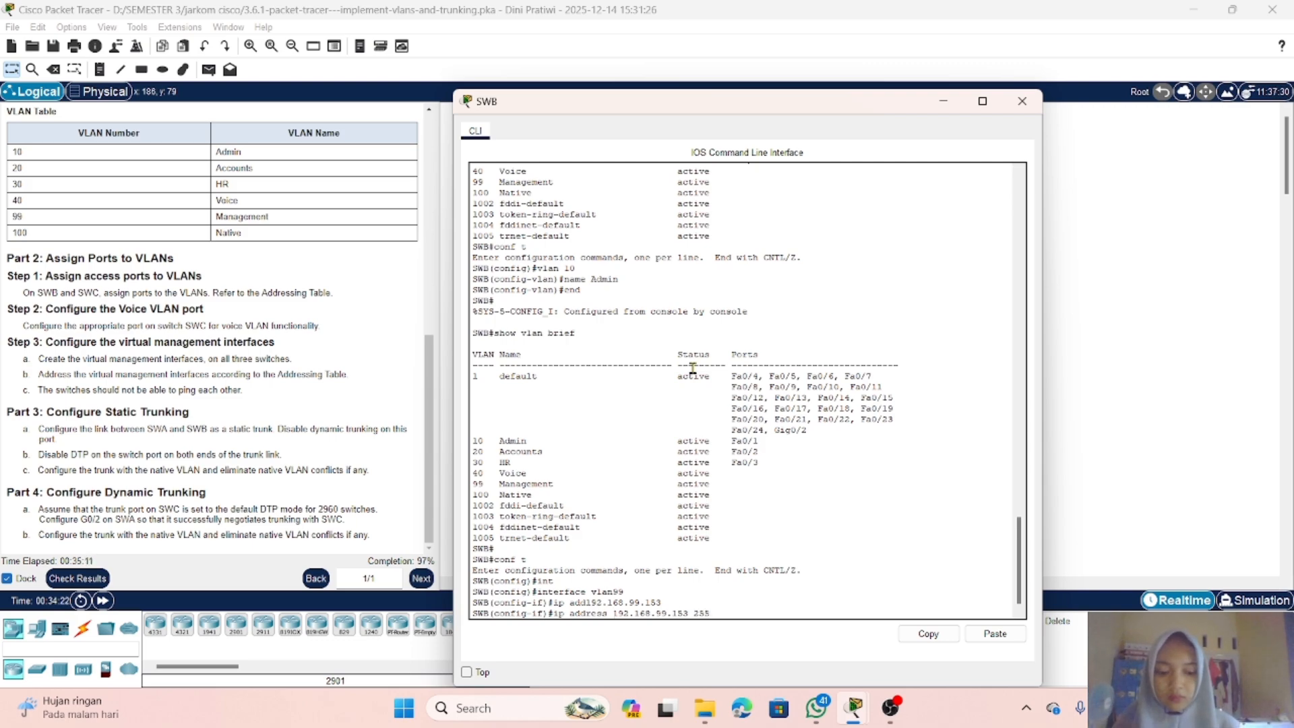
text(.255.255)
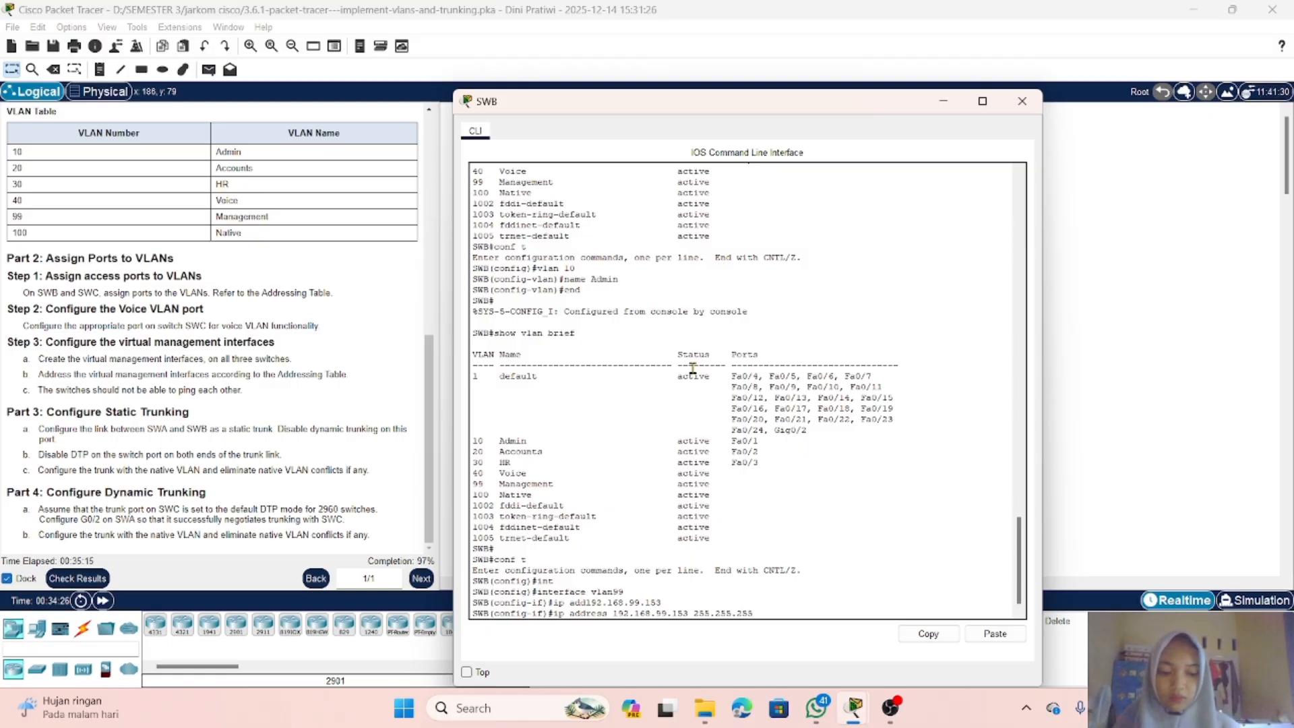
key(BackSpace)
key(BackSpace)
key(BackSpace)
text(0)
key(Return)
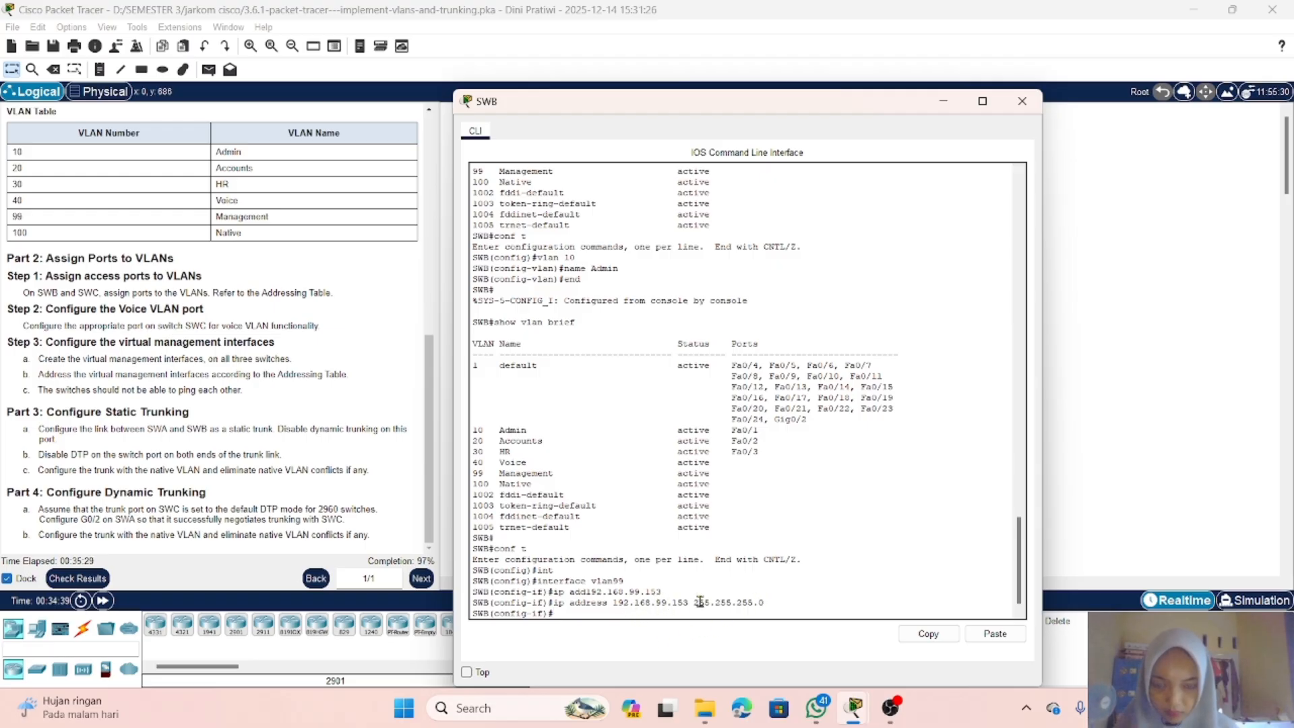
Step: Leave and re-enter SWB's VLAN 99 interface, then set its IP address to 192.168.99.253 with mask 255.255.255.0
key(Up)
key(Up)
key(Up)
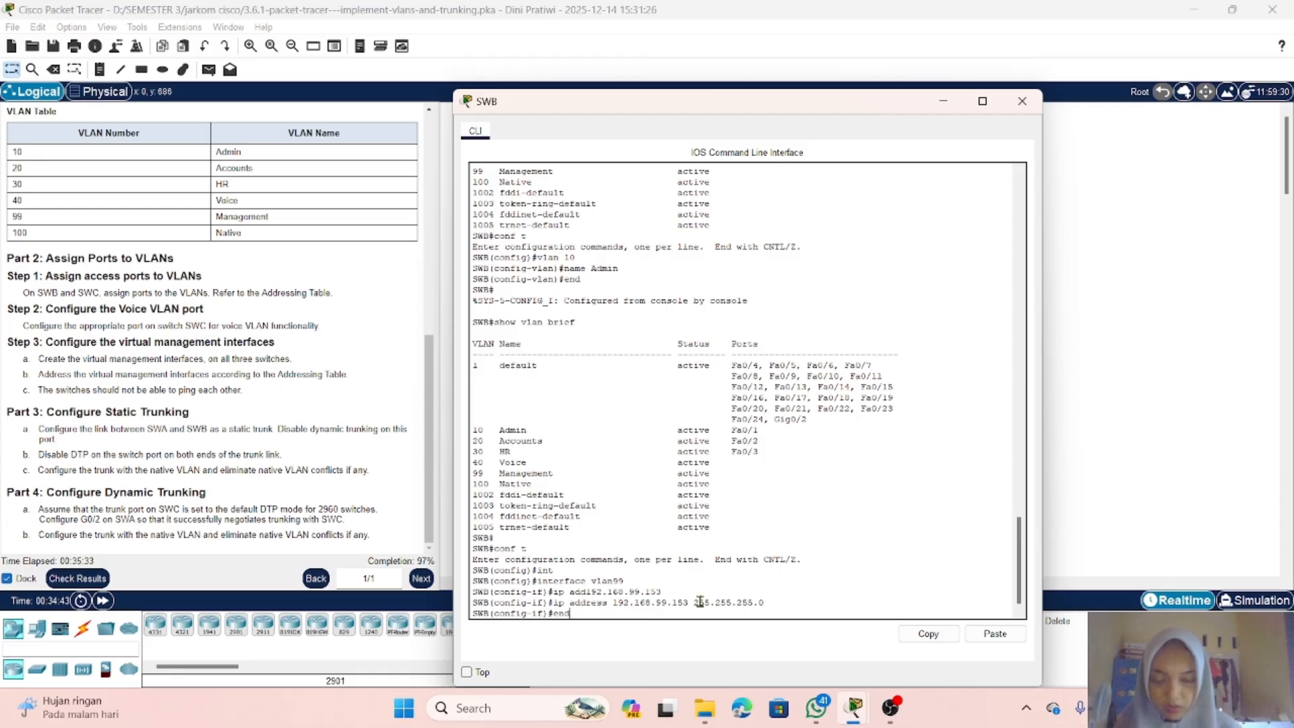
key(BackSpace)
key(BackSpace)
text(xi)
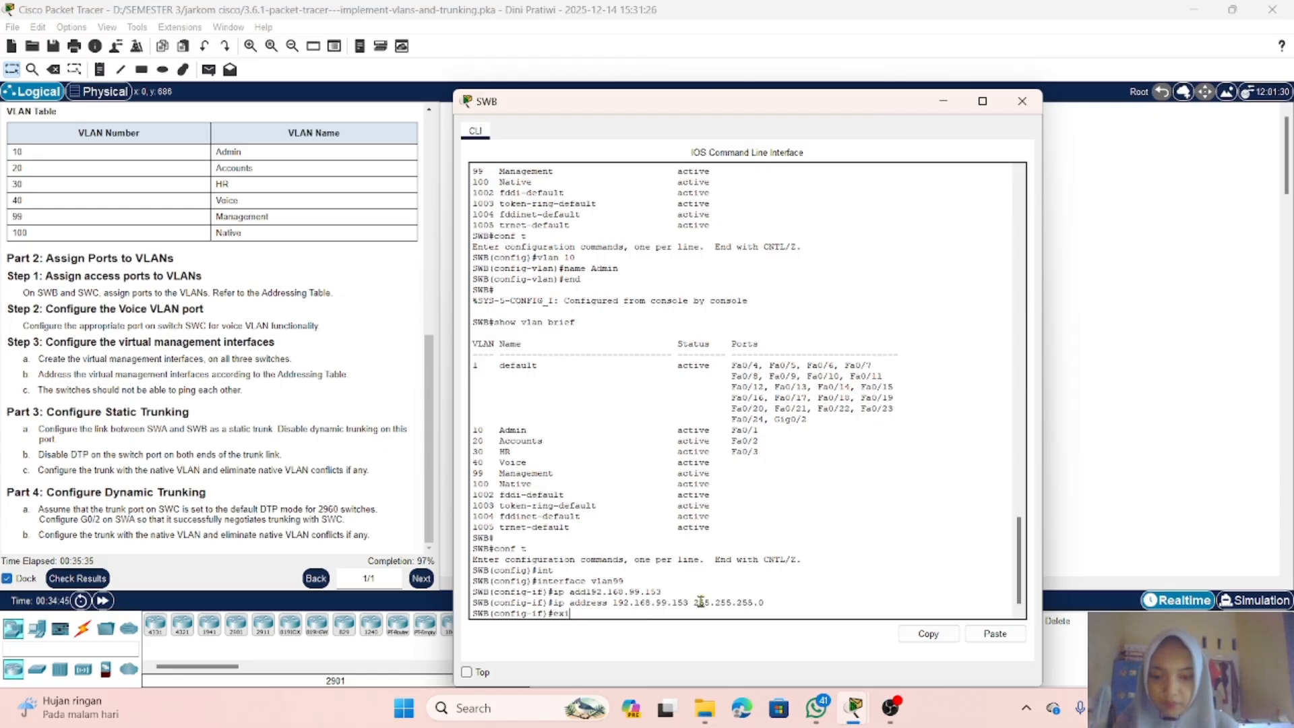
text(t)
key(Return)
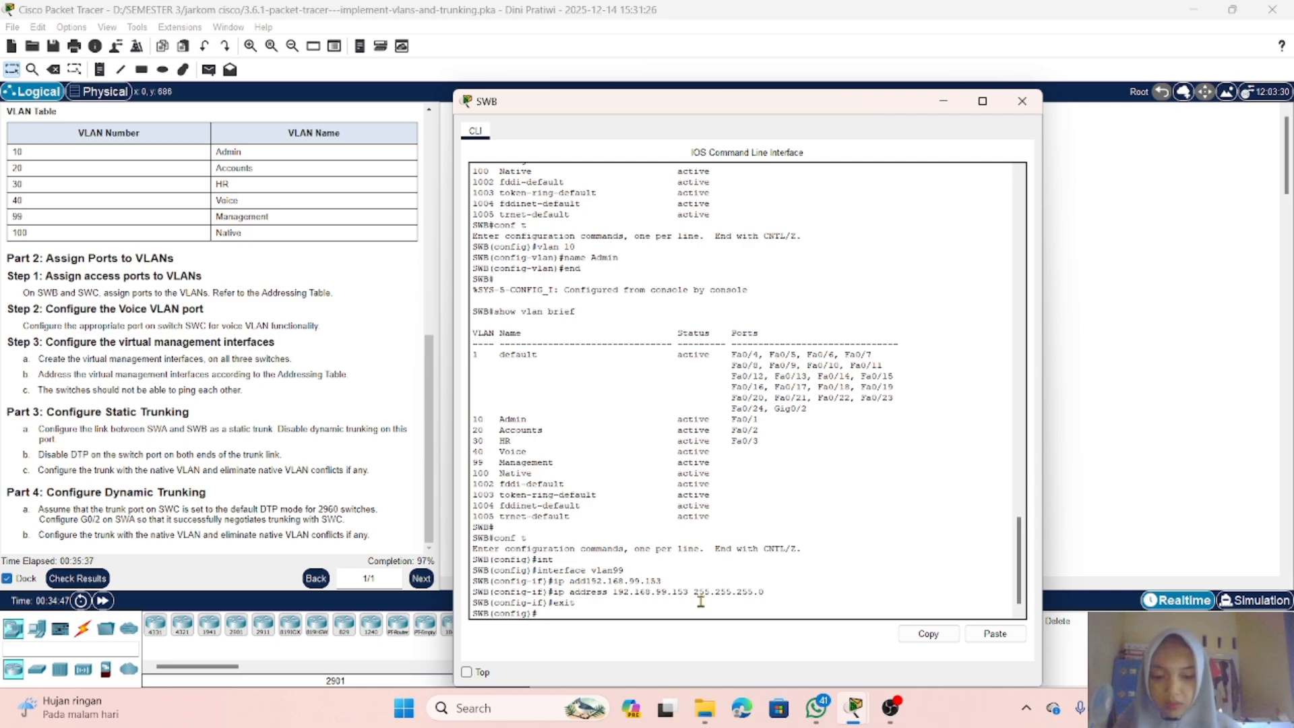
text(in)
key(Tab)
text(v)
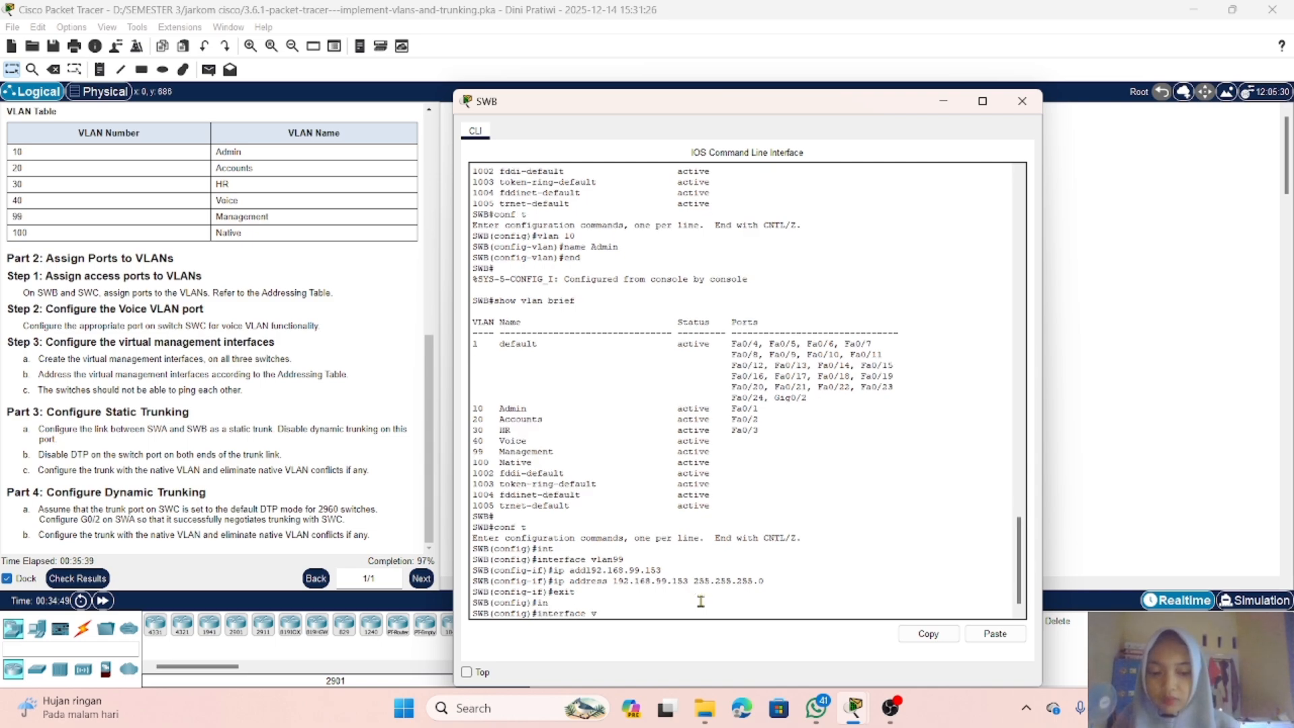
text(lan 99)
key(Return)
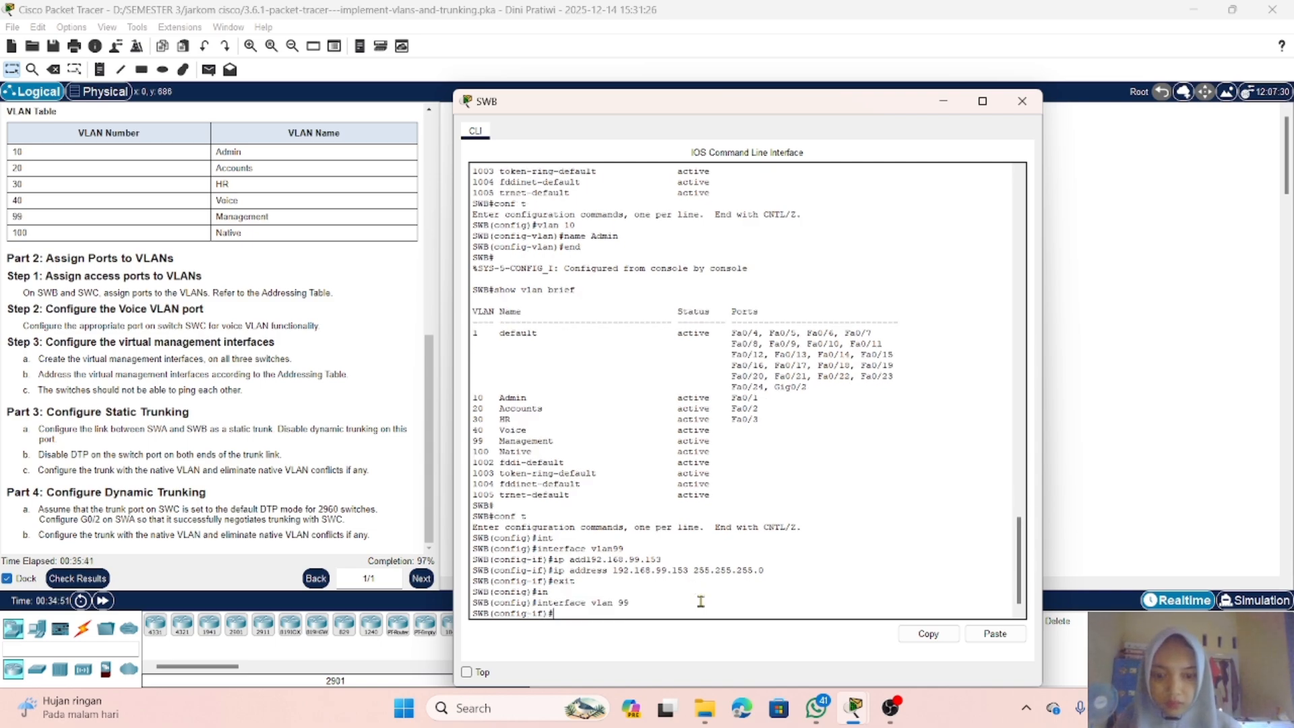
key(Up)
key(Up)
key(Up)
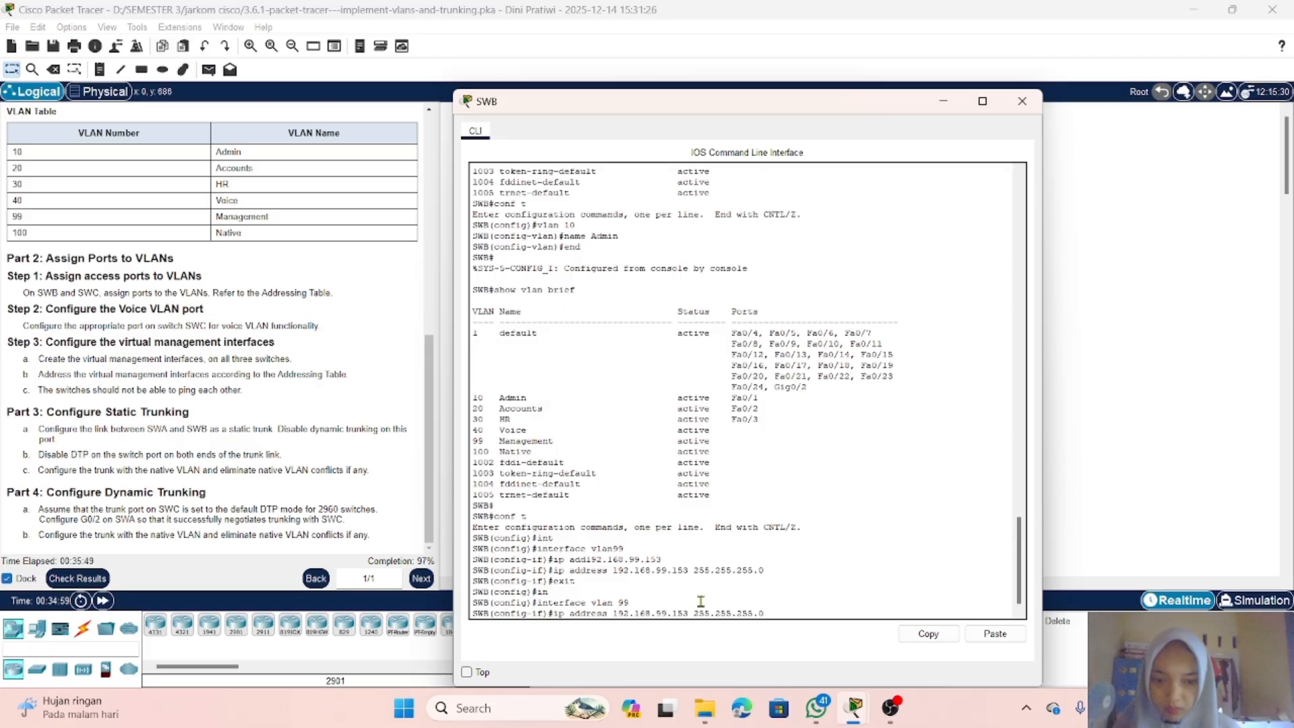
key(Left)
key(Left)
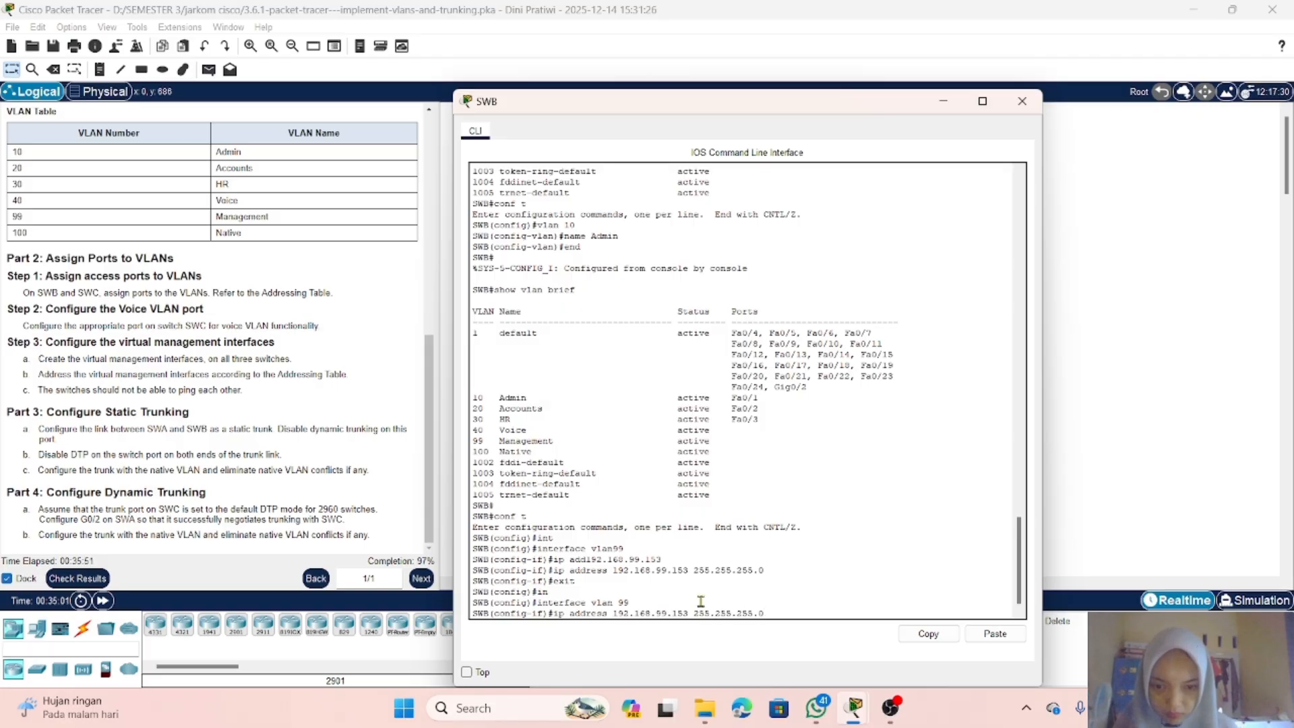
key(BackSpace)
text(2)
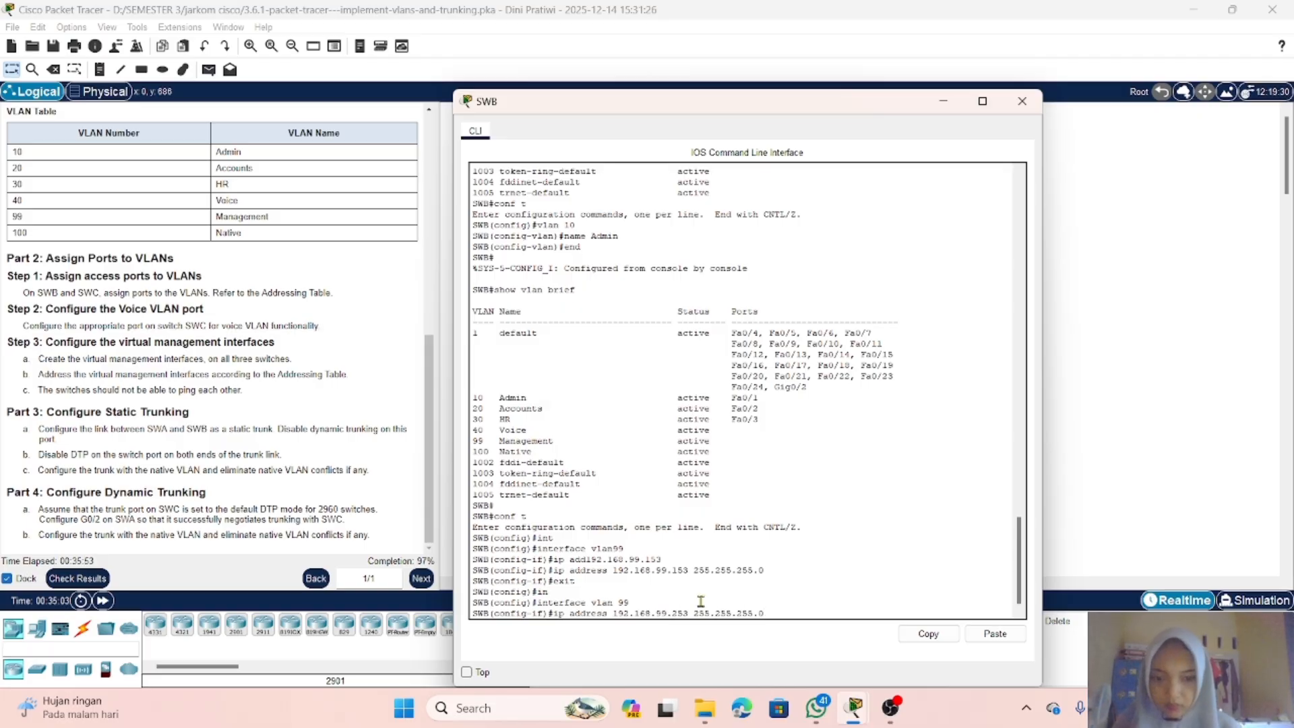
key(Return)
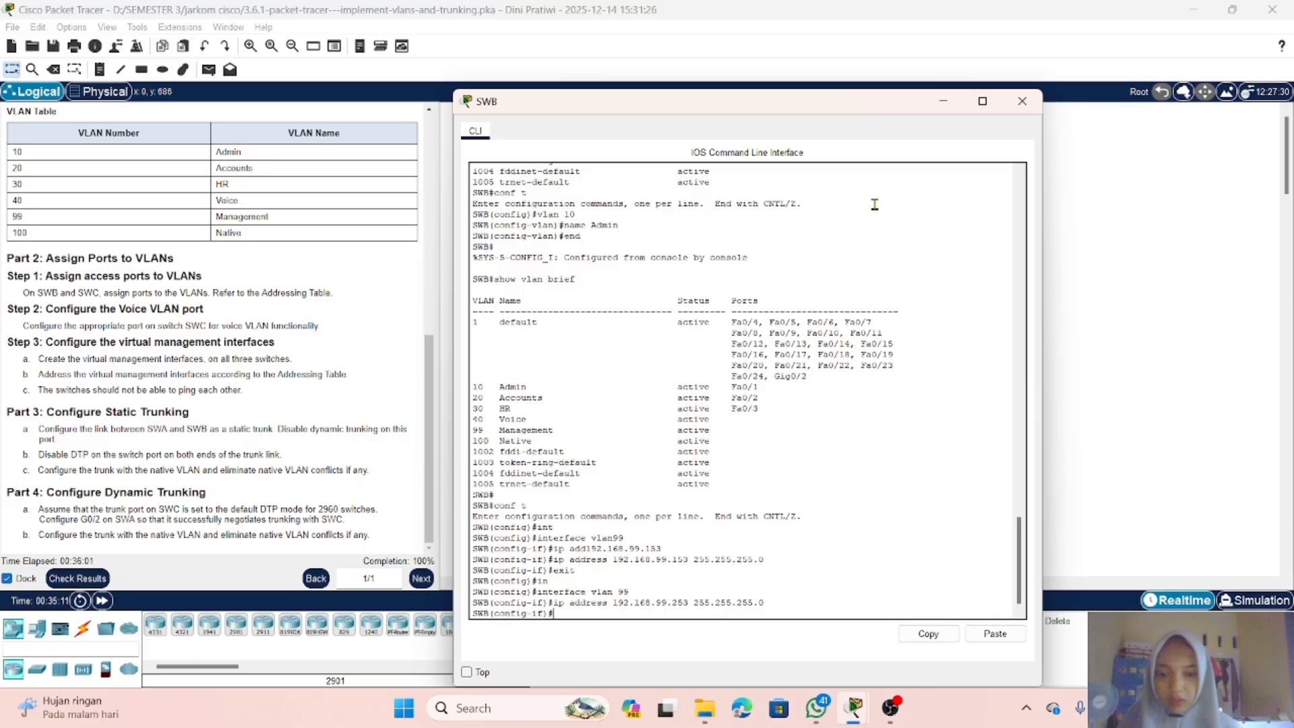
Step: Close SWB's console and review the activity results and assessment items for all switches
click(945, 103)
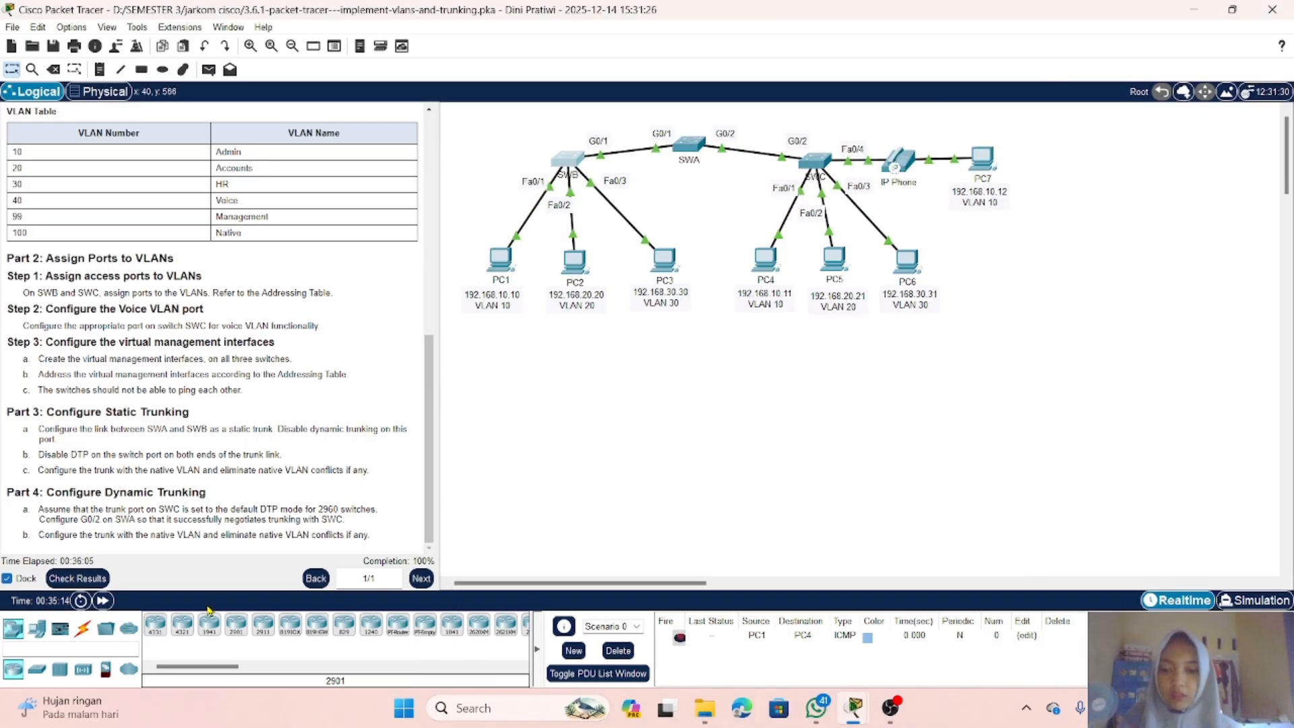
click(98, 577)
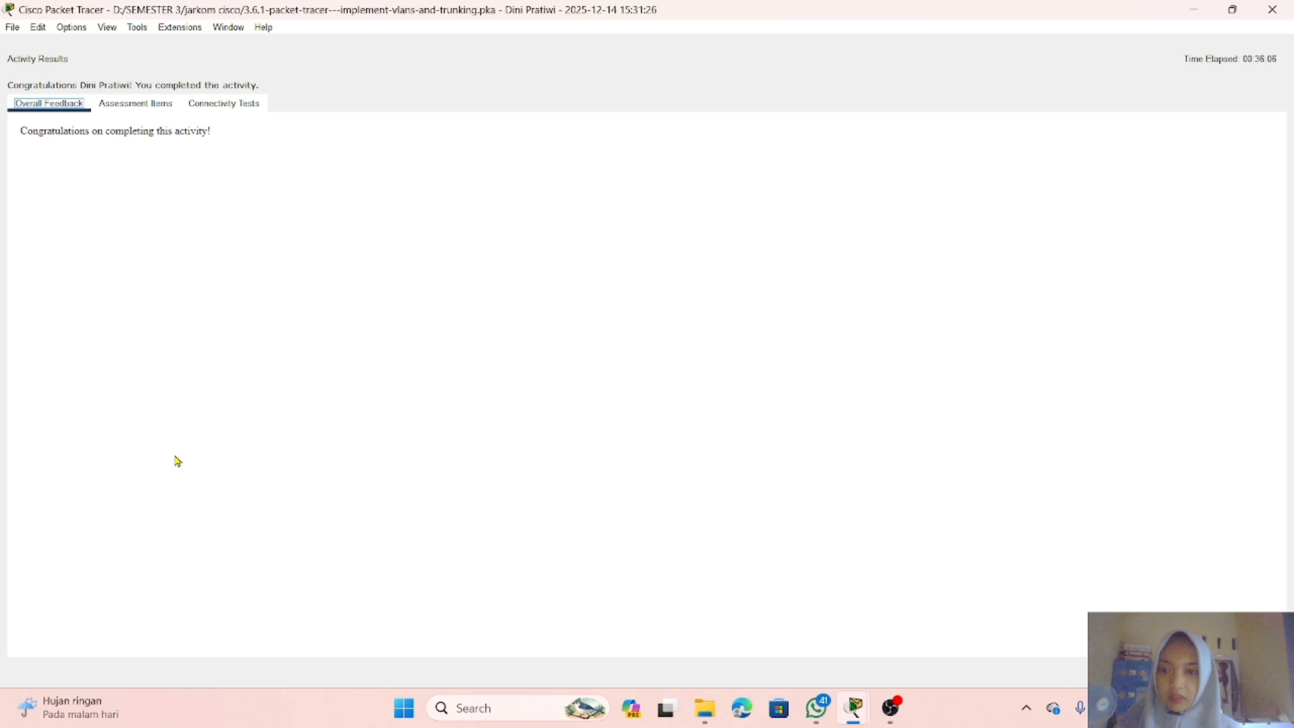
click(137, 104)
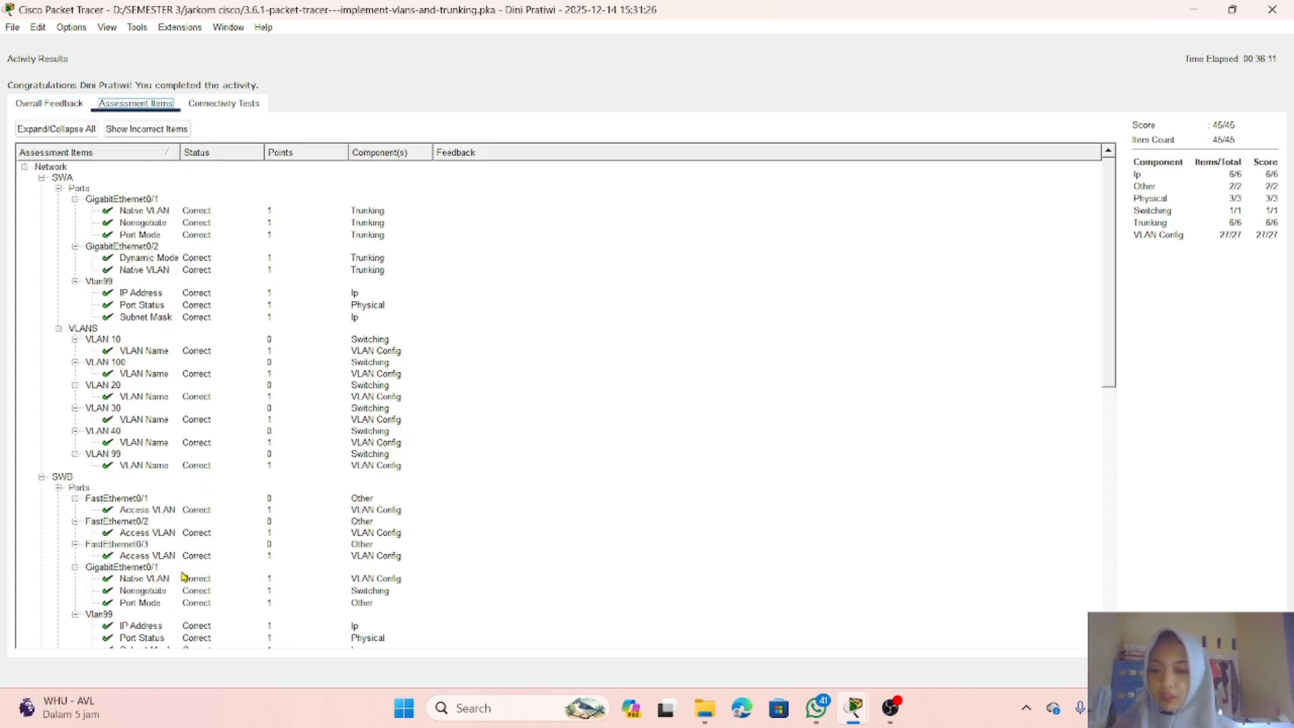
scroll(179, 573, down, 4)
scroll(179, 570, down, 11)
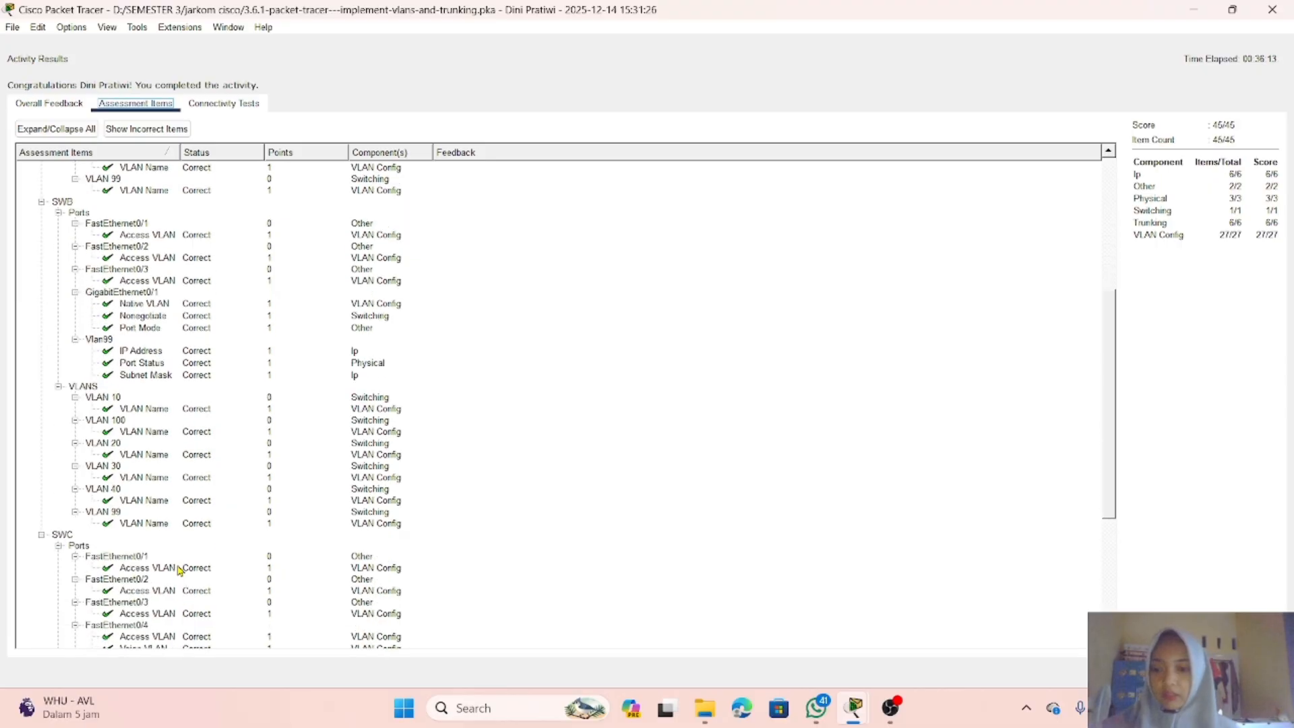
scroll(179, 568, up, 17)
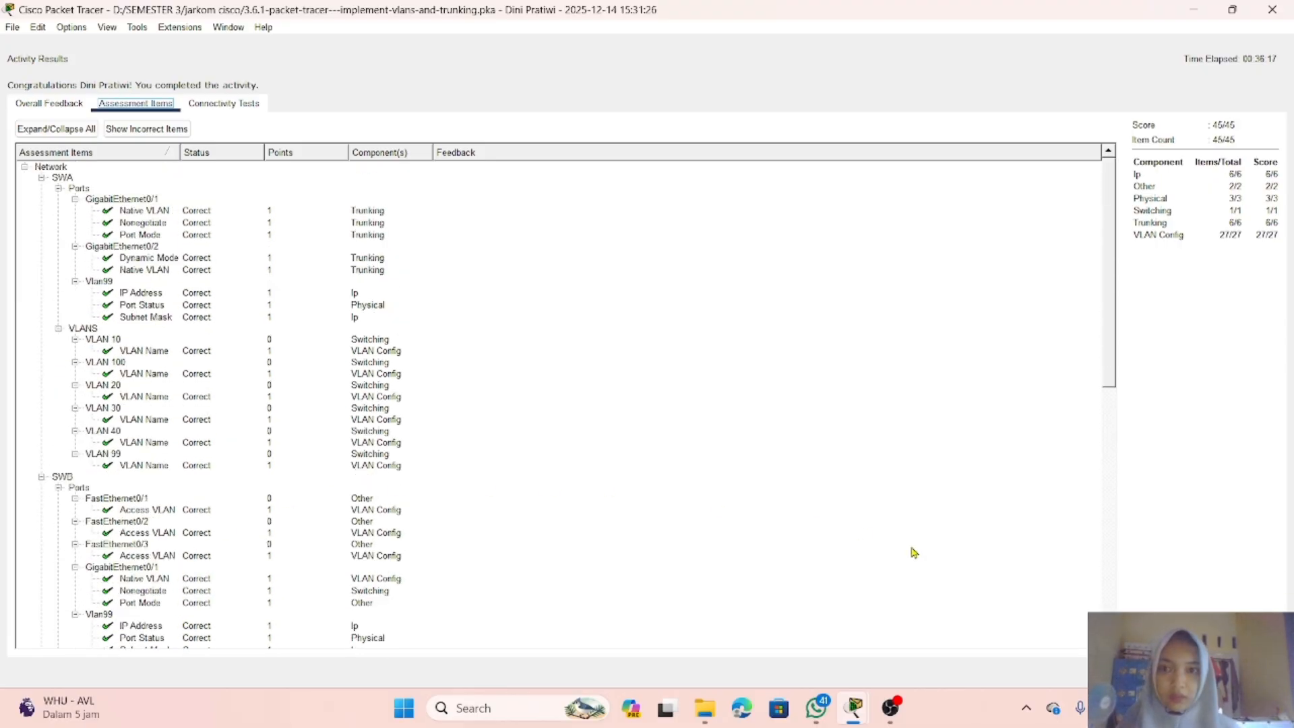
click(1258, 672)
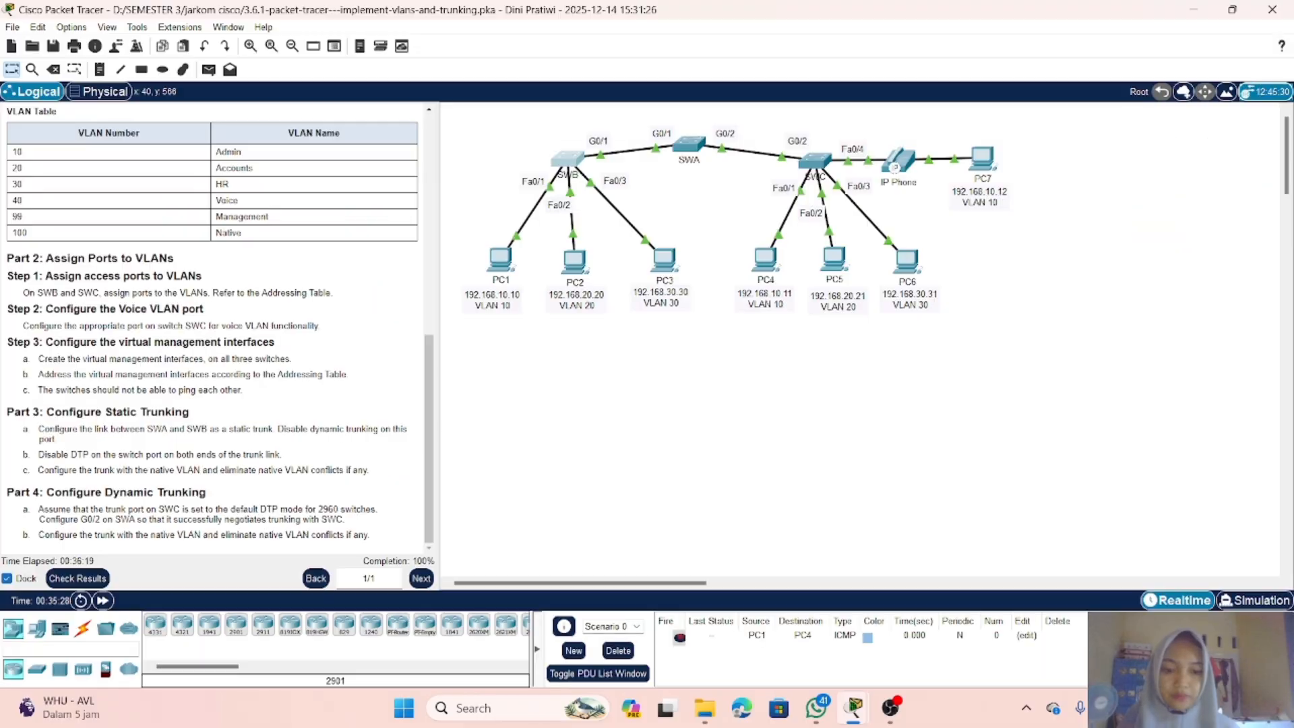